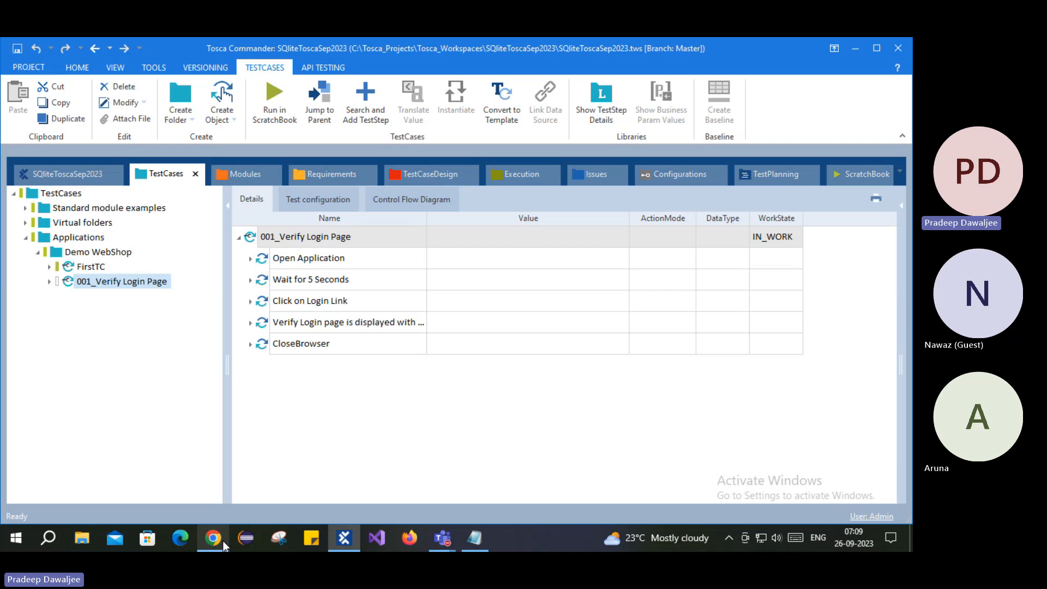
- Back in Tosca, expand 001_Verify Login Page and show Open Application's Url input
mouse_move(222, 541)
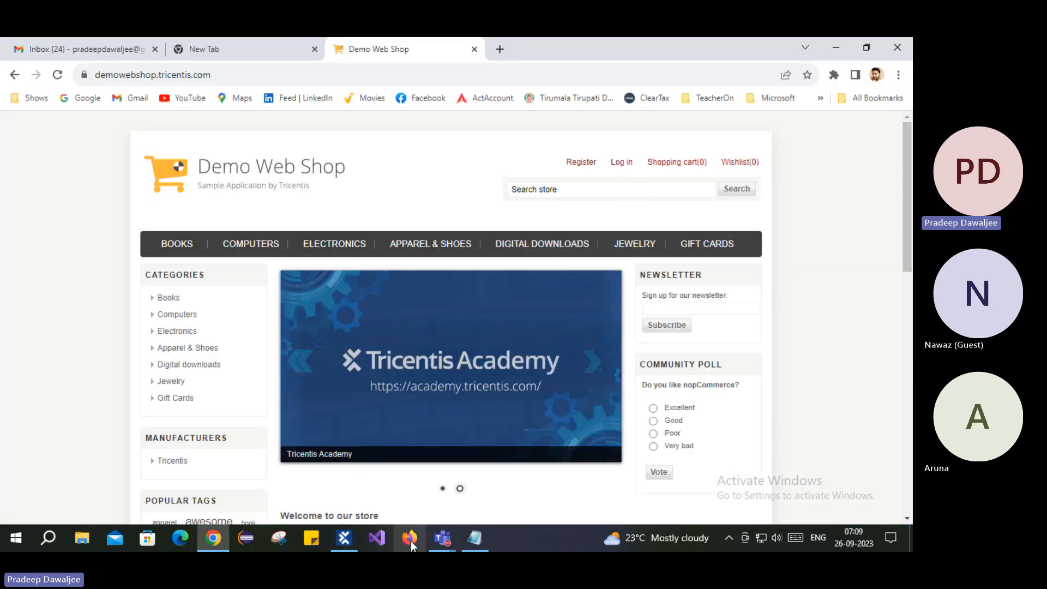
left_click(344, 539)
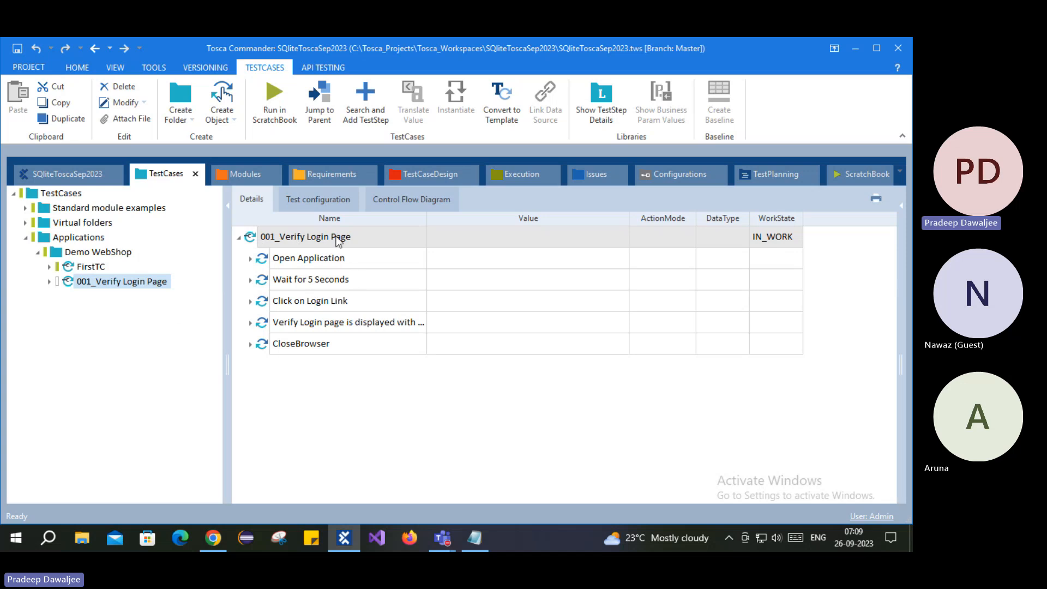
left_click(49, 282)
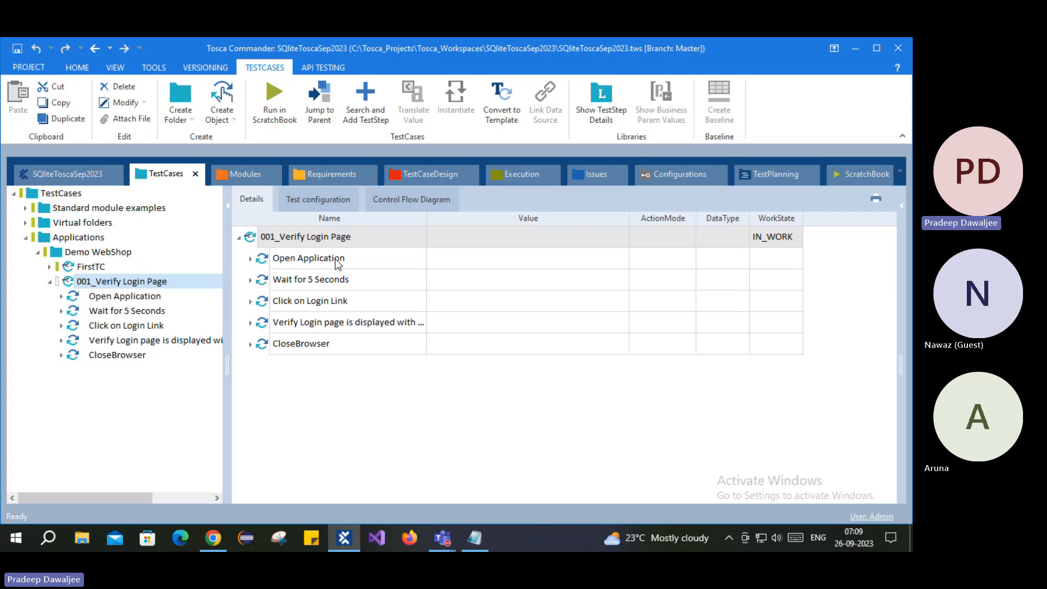
left_click(84, 283)
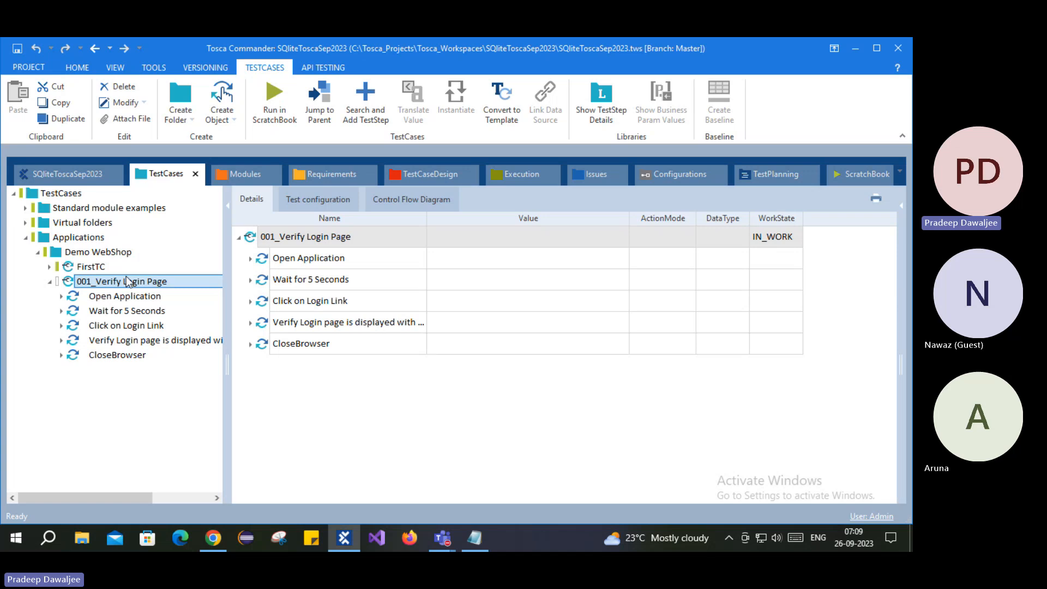
left_click(103, 299)
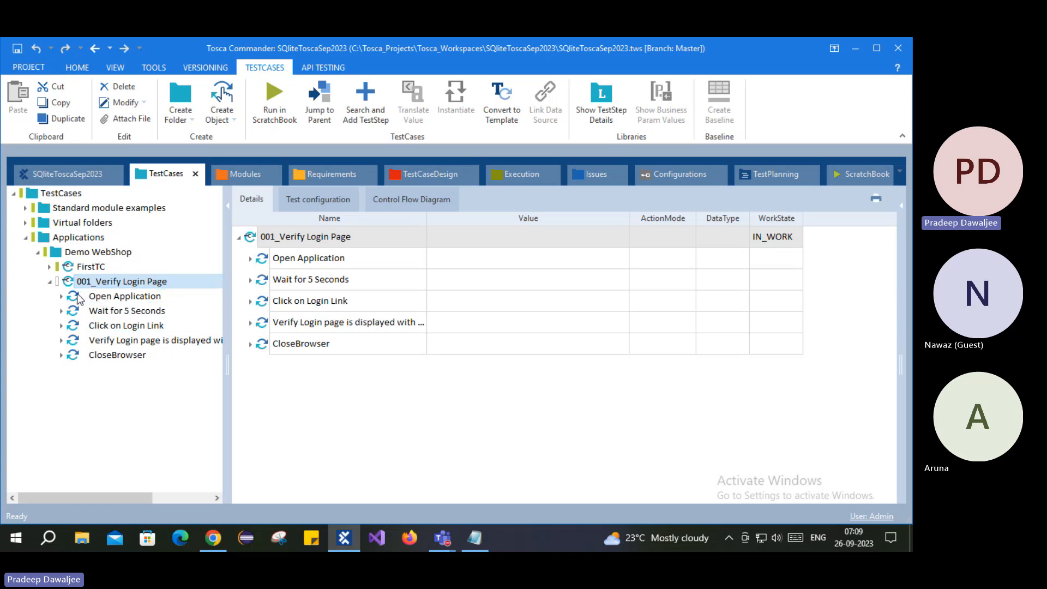
left_click(97, 294)
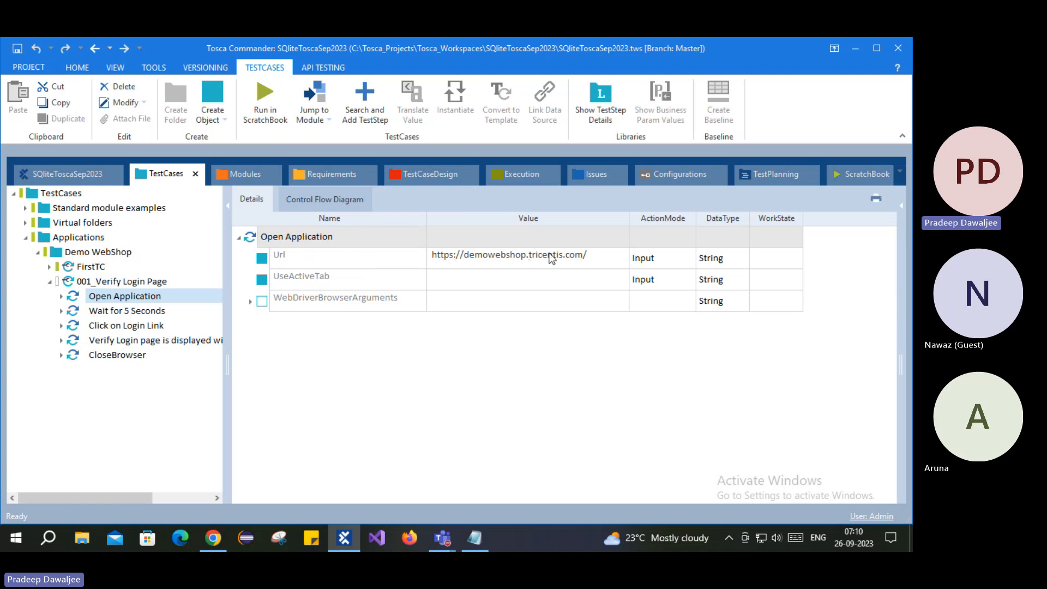
- Jump to the module behind the Open Application step, then return to TestCases
right_click(253, 239)
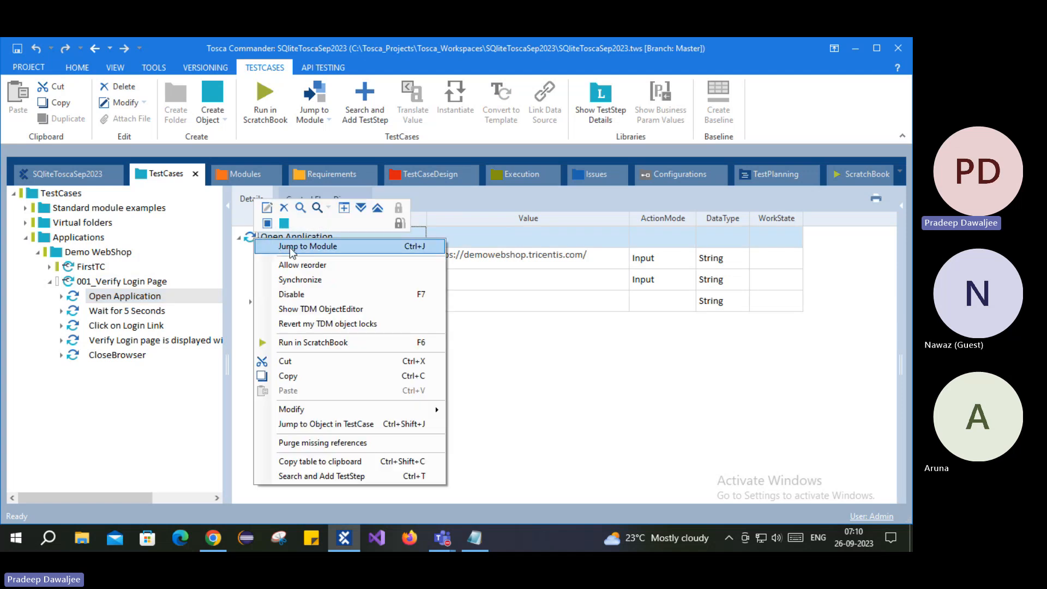
left_click(290, 247)
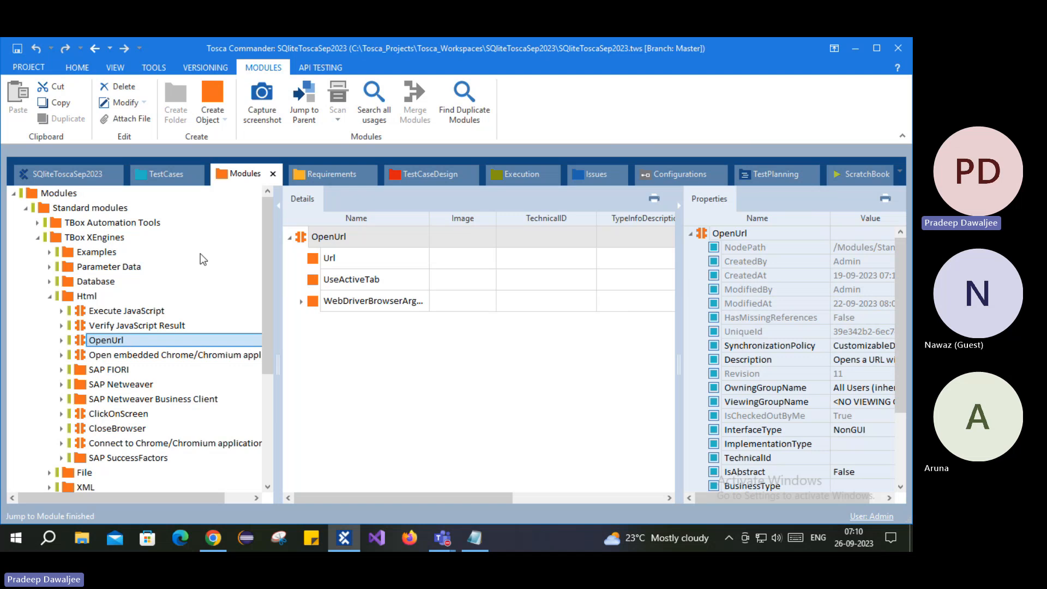
left_click(159, 175)
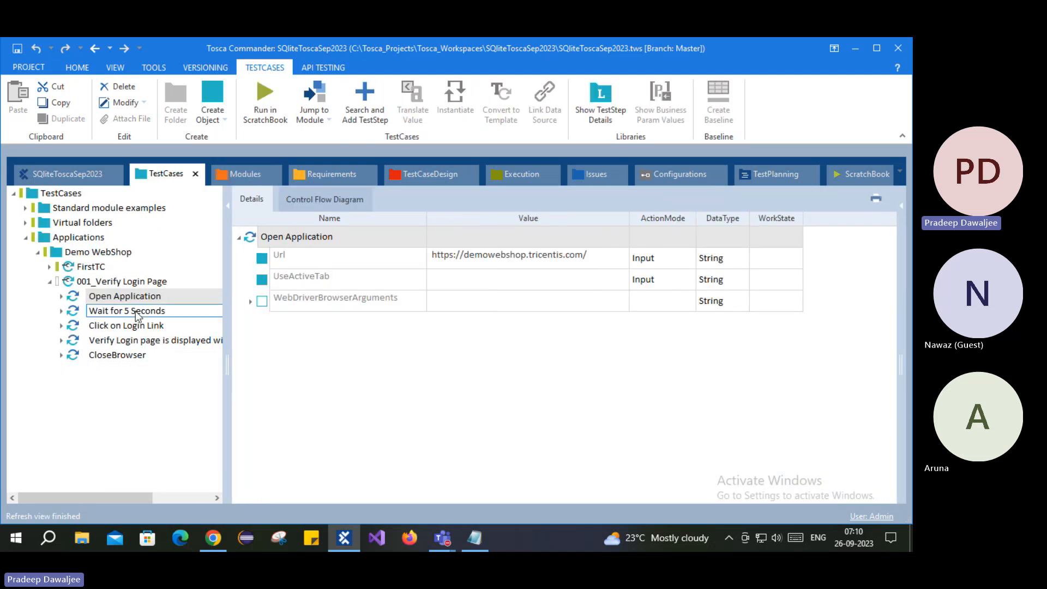
- Check the Wait for 5 Seconds step's 5000 duration and module, then select Click on Login Link
left_click(112, 313)
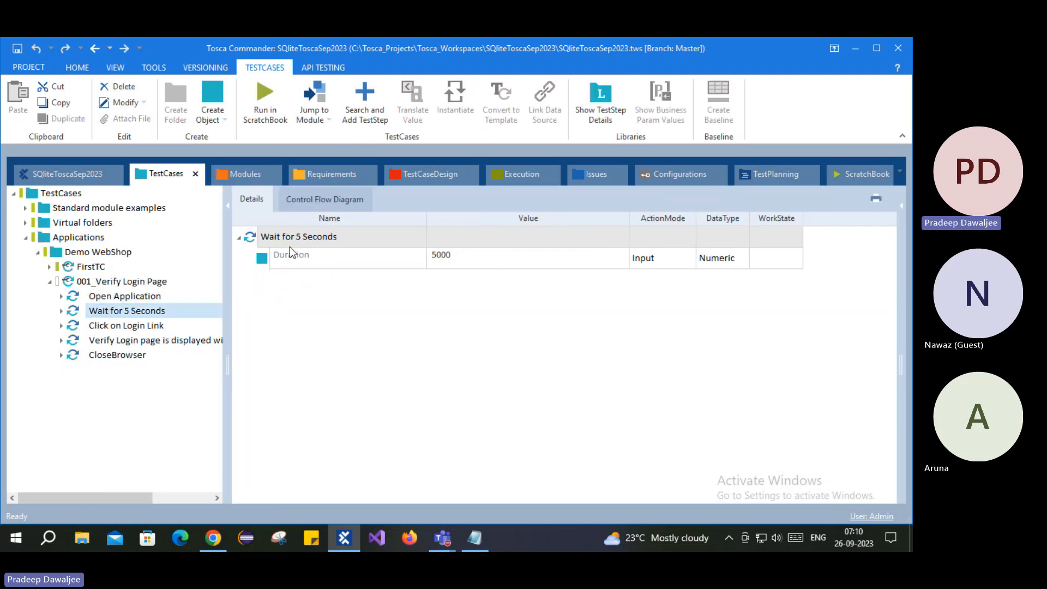
right_click(254, 236)
left_click(295, 206)
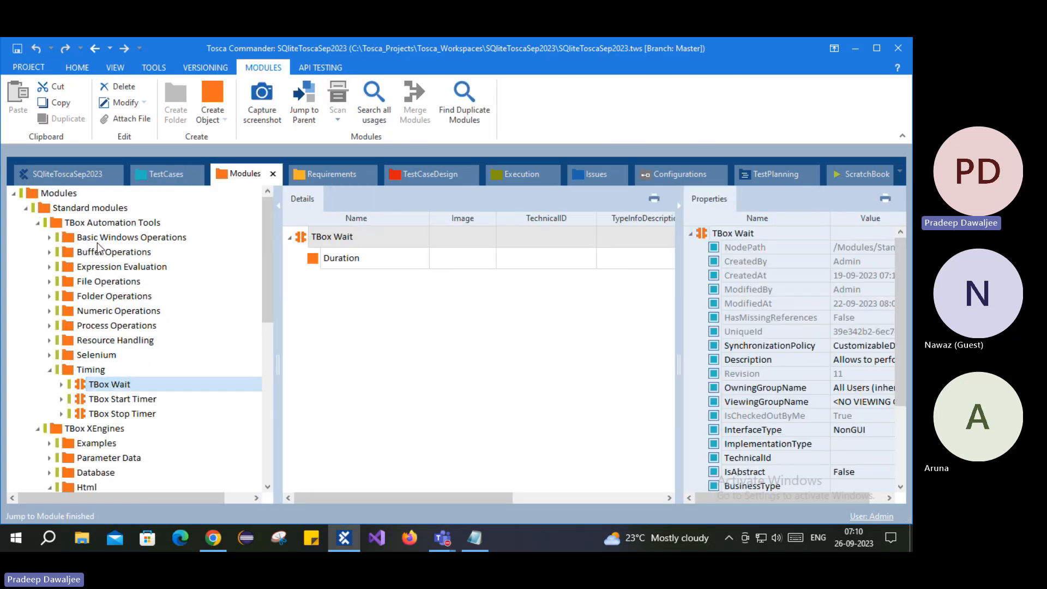
left_click(165, 175)
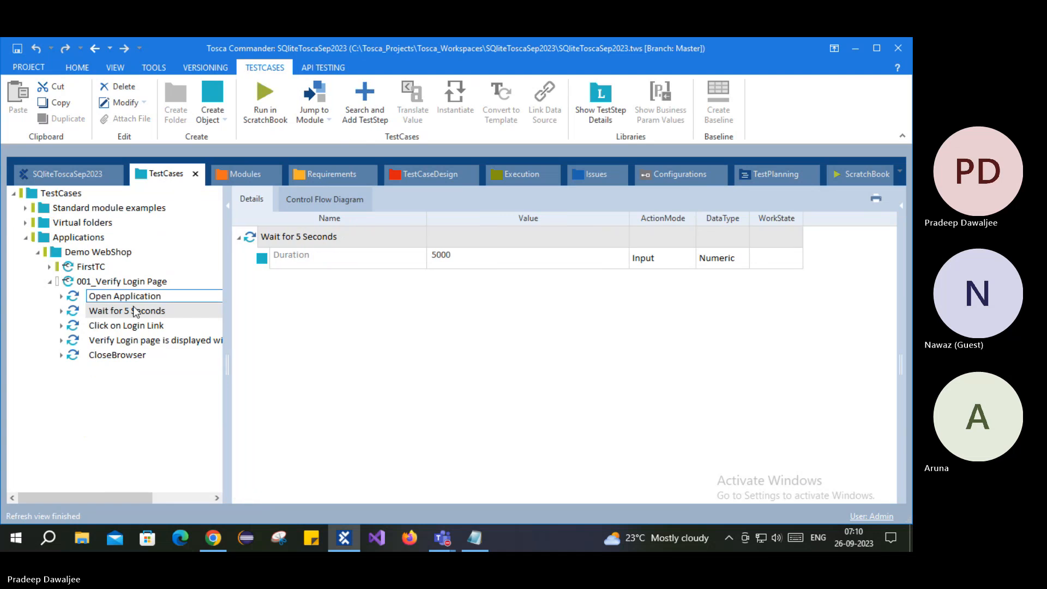
left_click(125, 326)
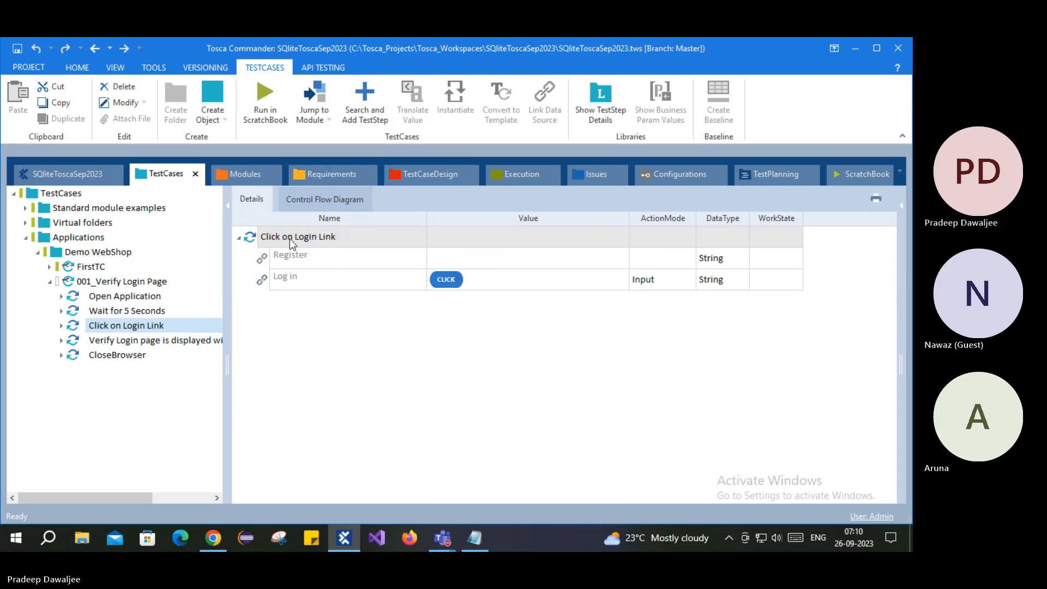
- Jump to the Home Page module behind Click on Login Link, then return to TestCases
right_click(322, 238)
left_click(322, 244)
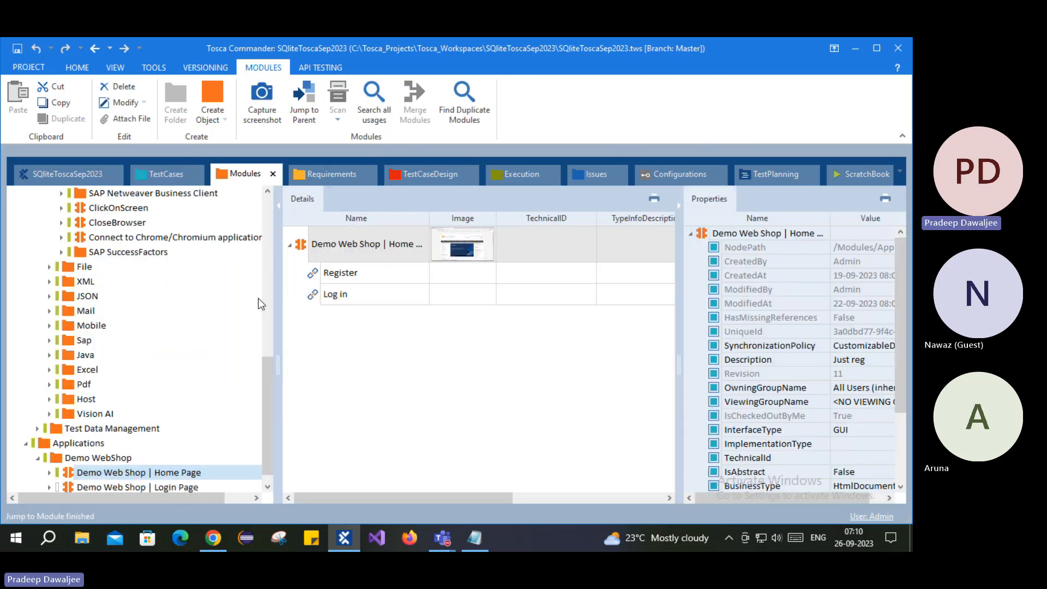
scroll(117, 460, "down", 1)
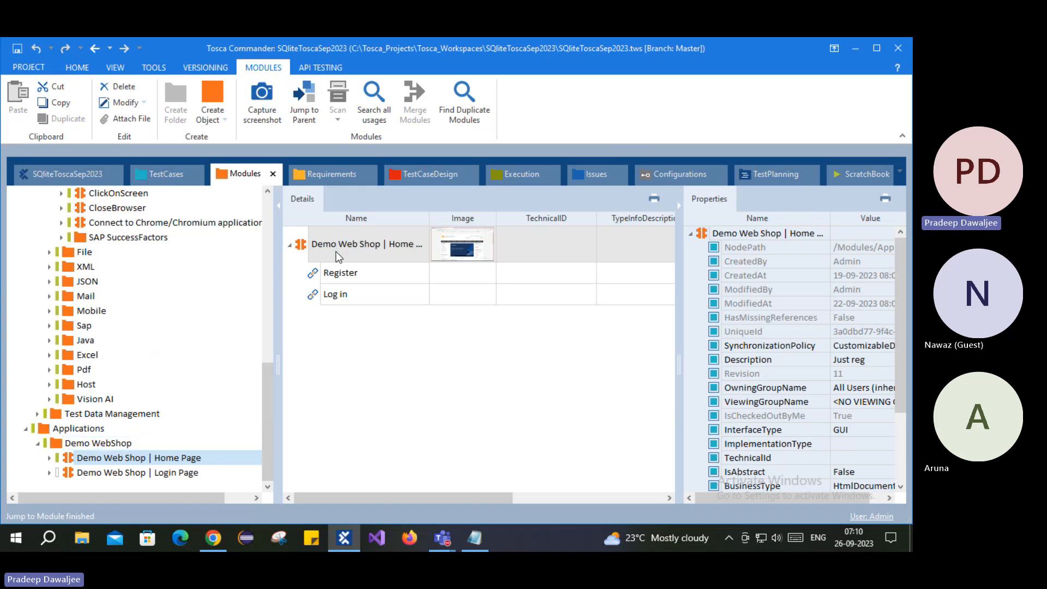
left_click(163, 174)
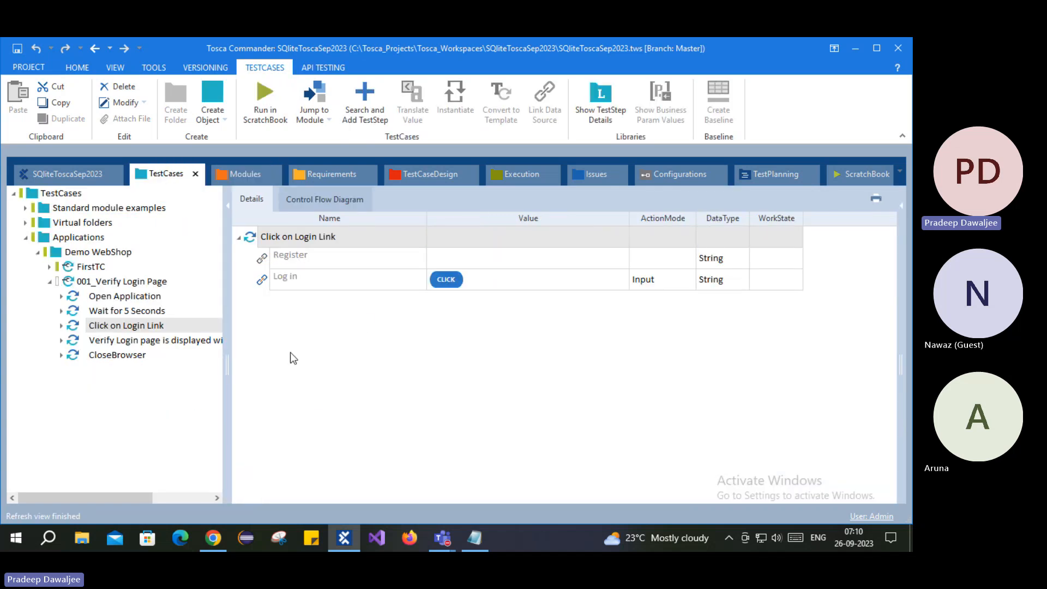
- Review the Verify and CloseBrowser steps, then view the whole test case with all values
left_click(117, 341)
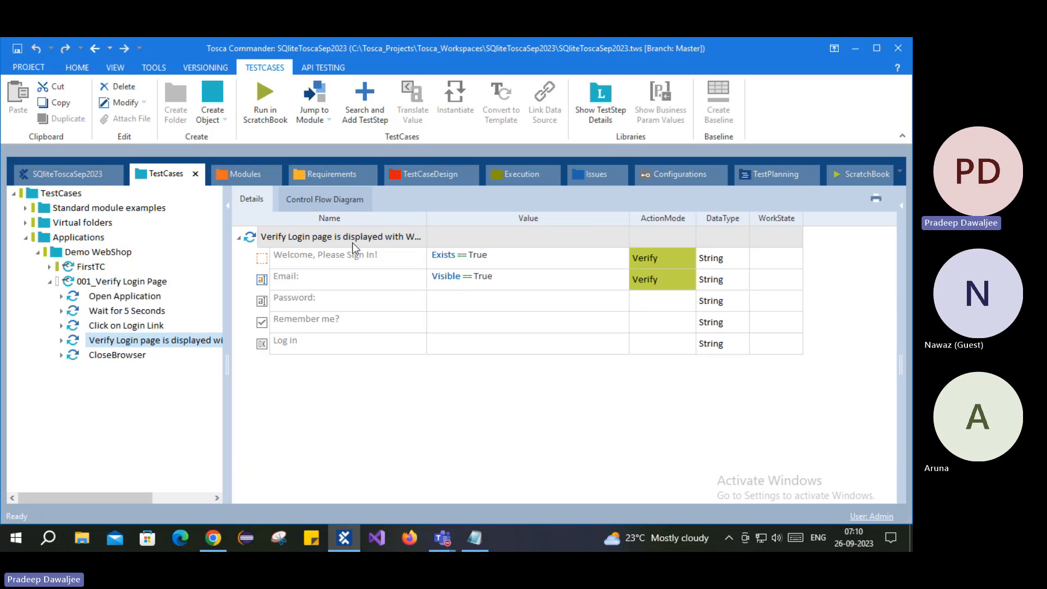
left_click(147, 355)
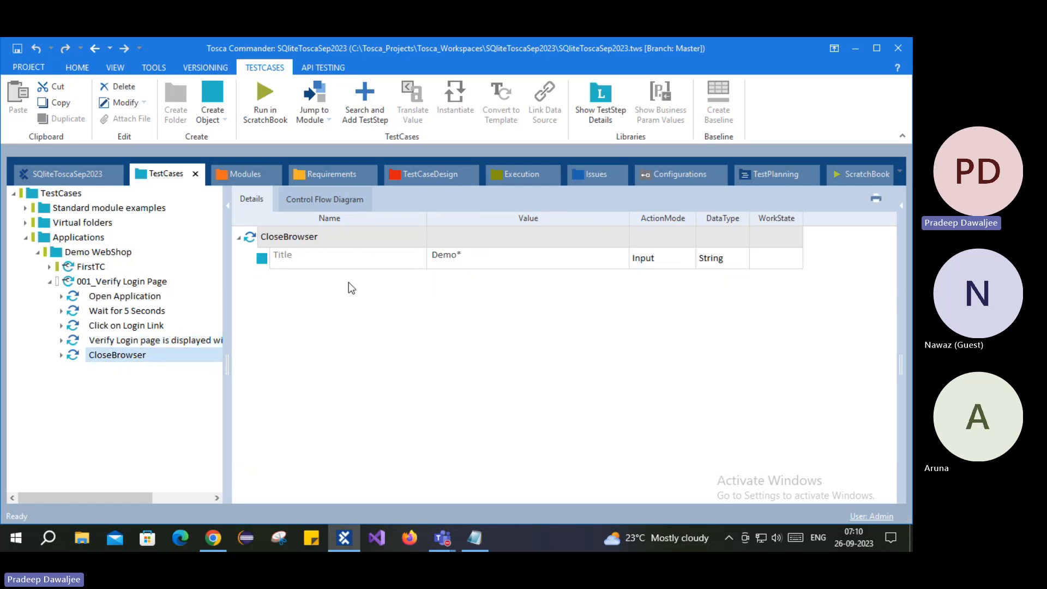
left_click(86, 282)
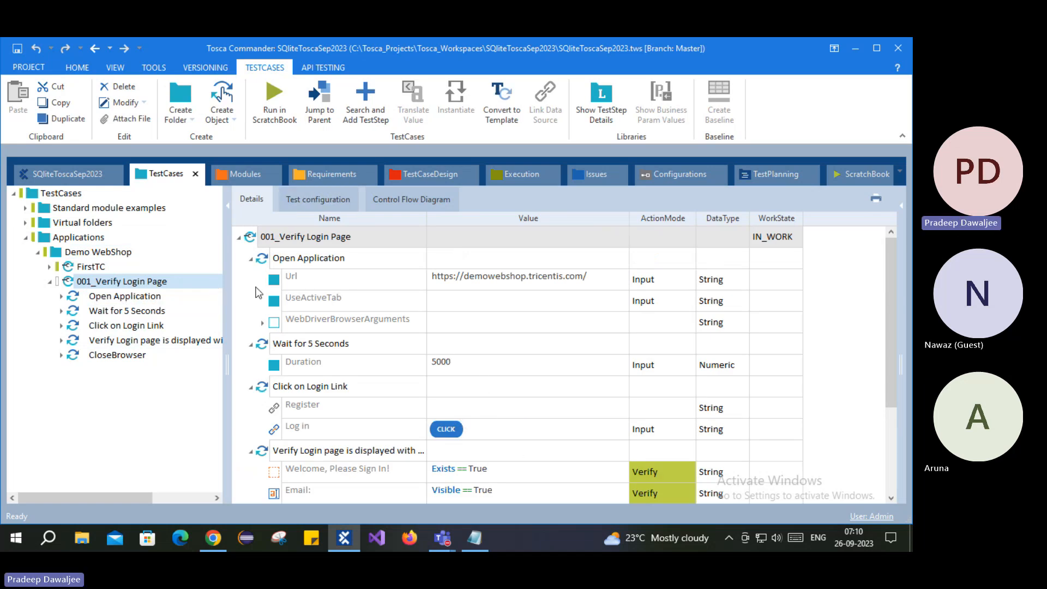
- Open 001_Verify Login Page's Test configuration tab, which has no parameters defined yet
left_click(313, 205)
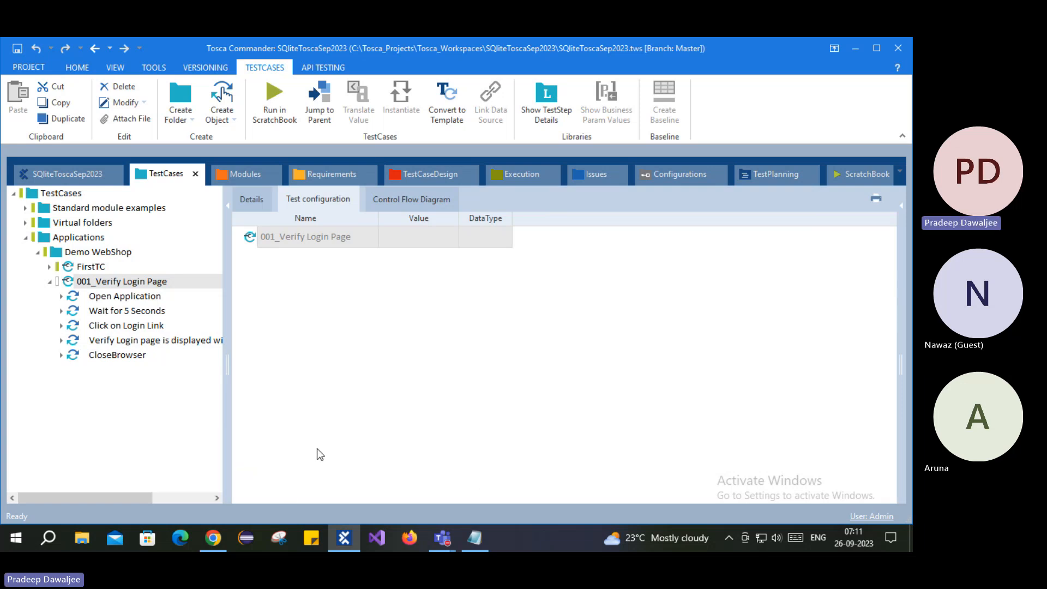
left_click(67, 281)
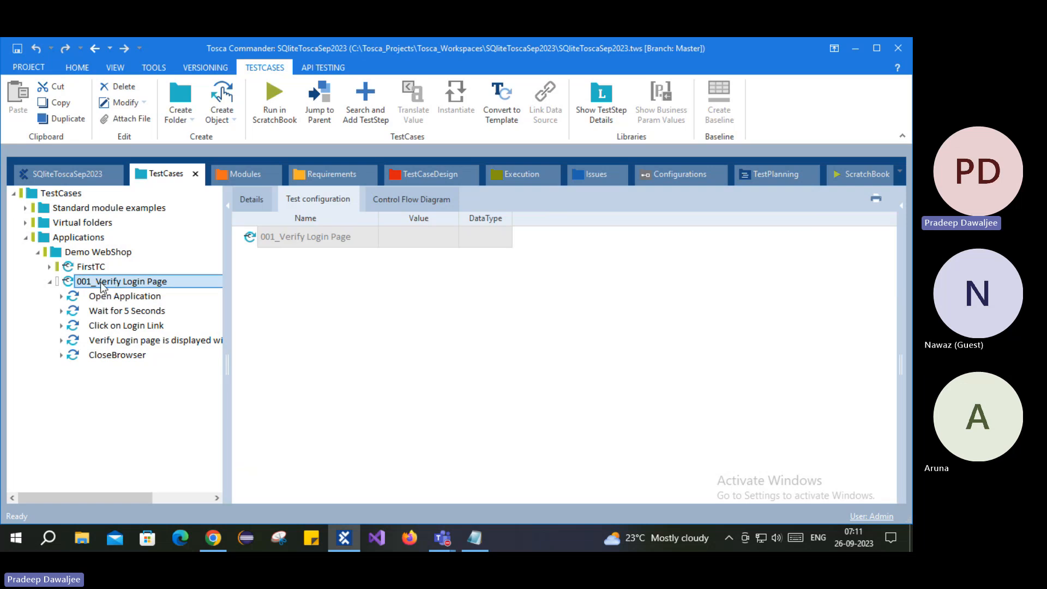
left_click(140, 296)
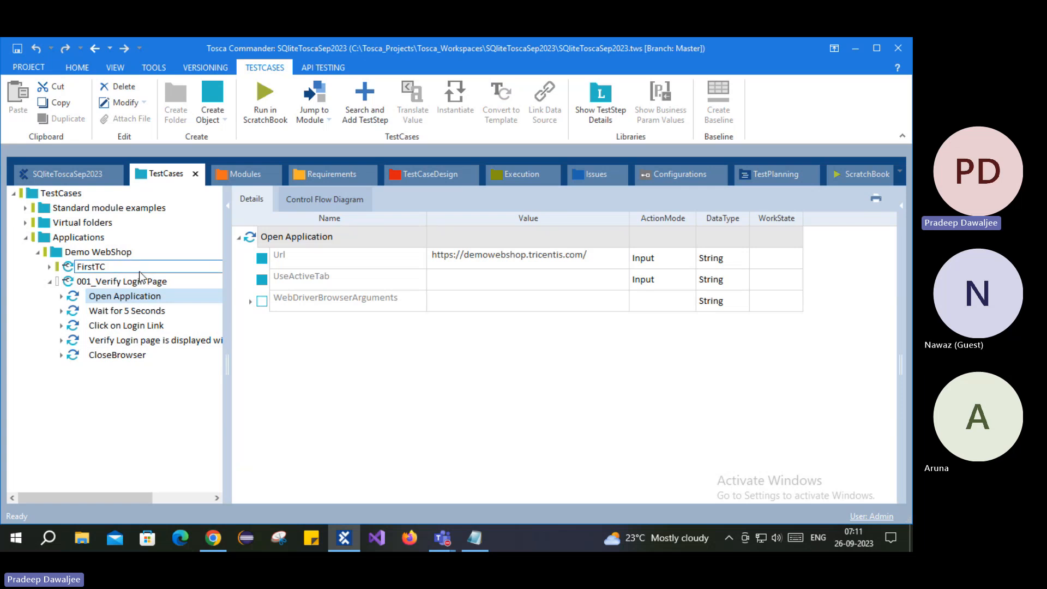
left_click(102, 282)
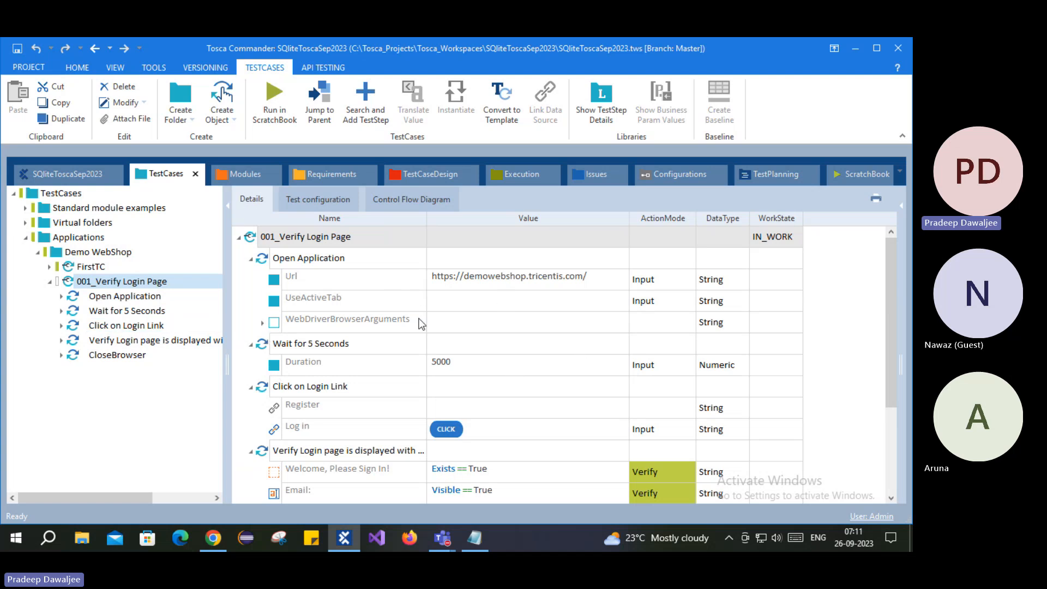
left_click(309, 202)
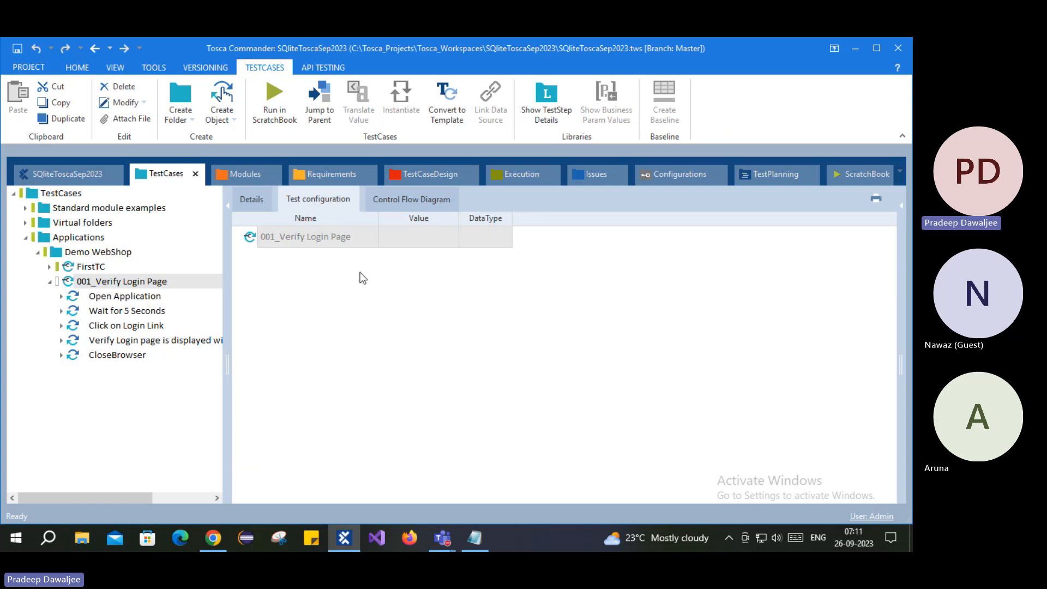
left_click(401, 200)
left_click(95, 285)
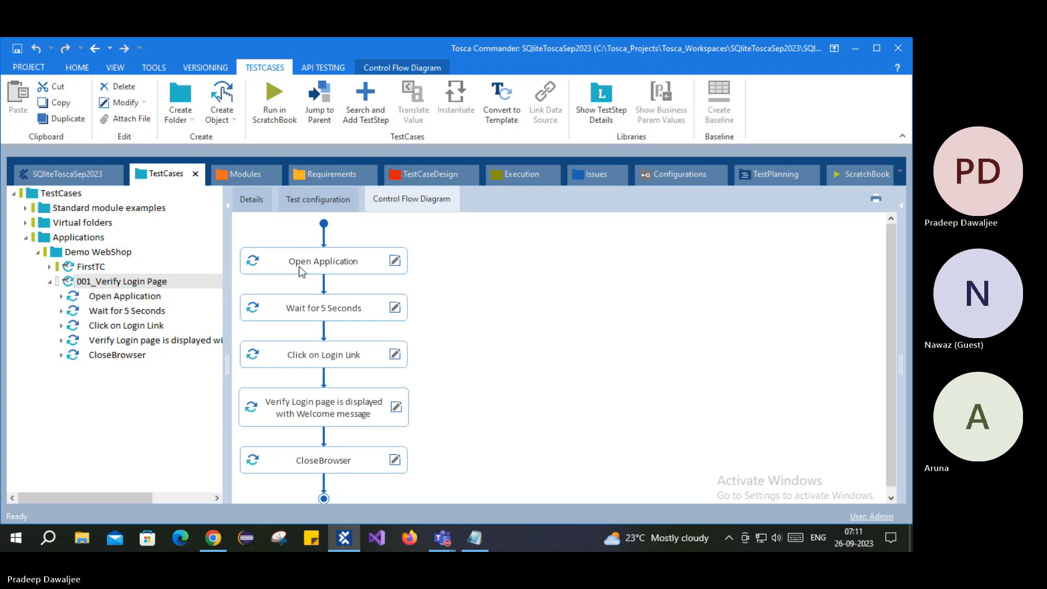
left_click(148, 299)
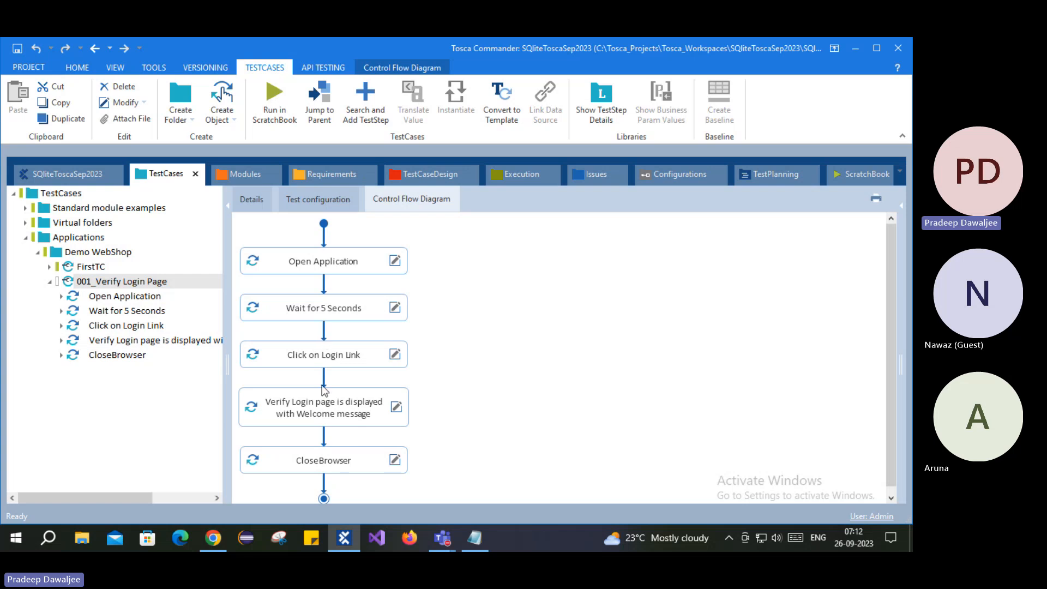
scroll(325, 415, "down", 1)
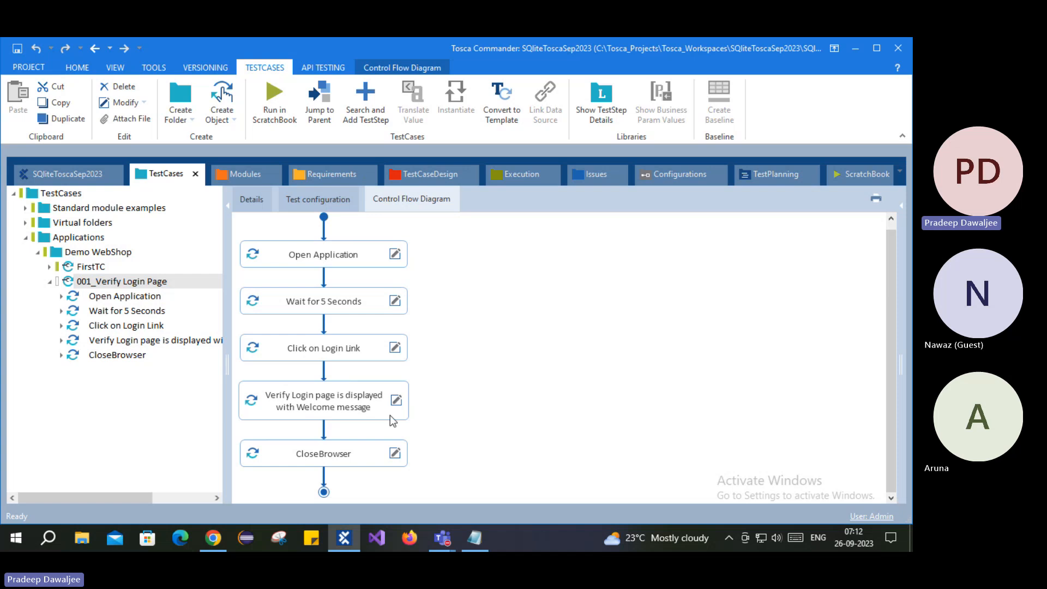
scroll(391, 414, "up", 1)
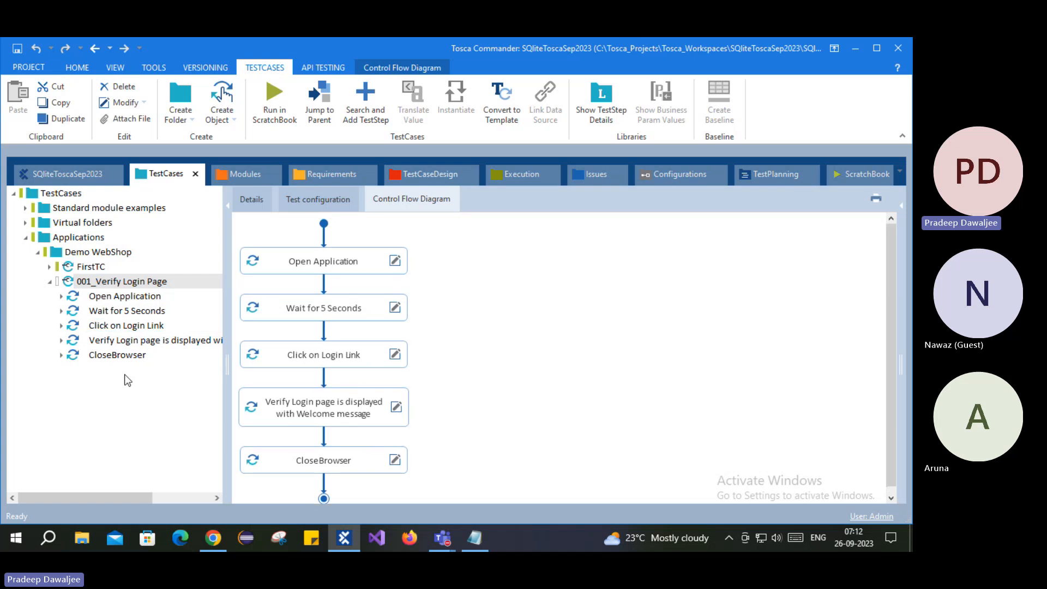
left_click(117, 342)
scroll(346, 302, "down", 1)
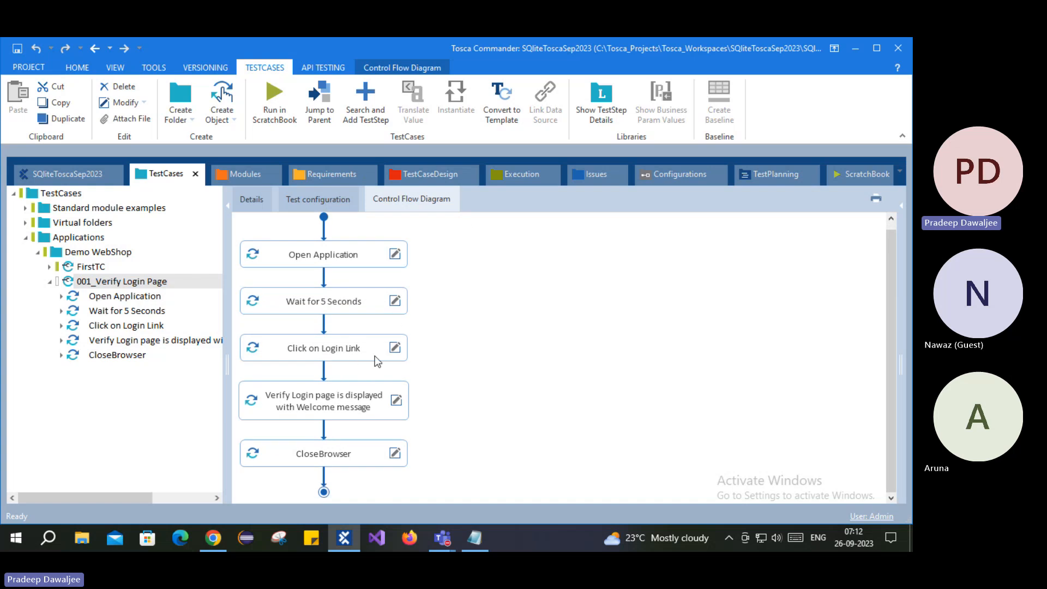
scroll(359, 333, "up", 1)
left_click(329, 198)
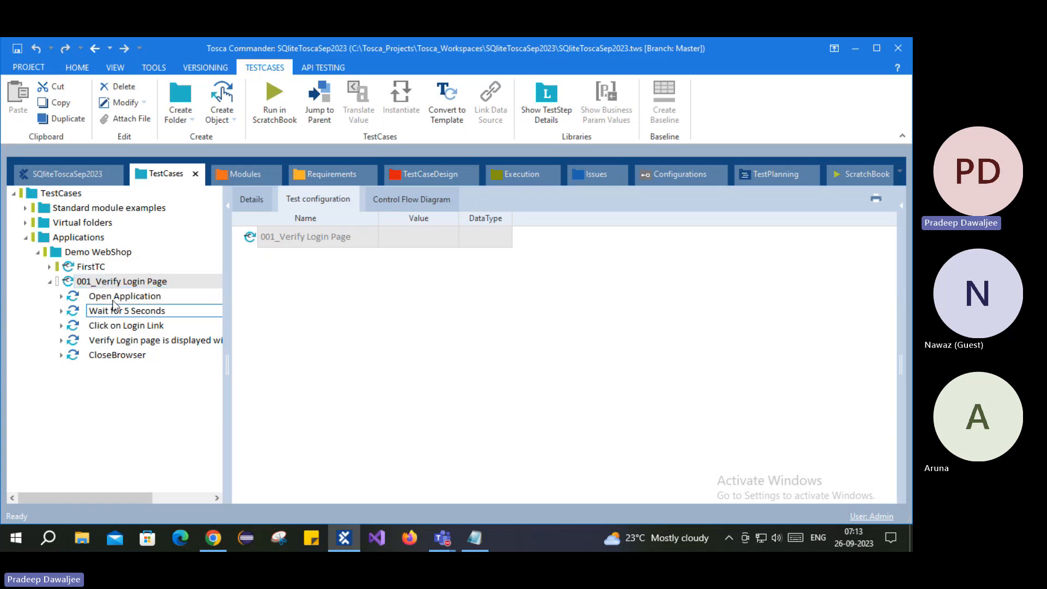
- Create a Test Configuration Parameter on 001_Verify Login Page from its right-click mini toolbar
left_click(140, 280)
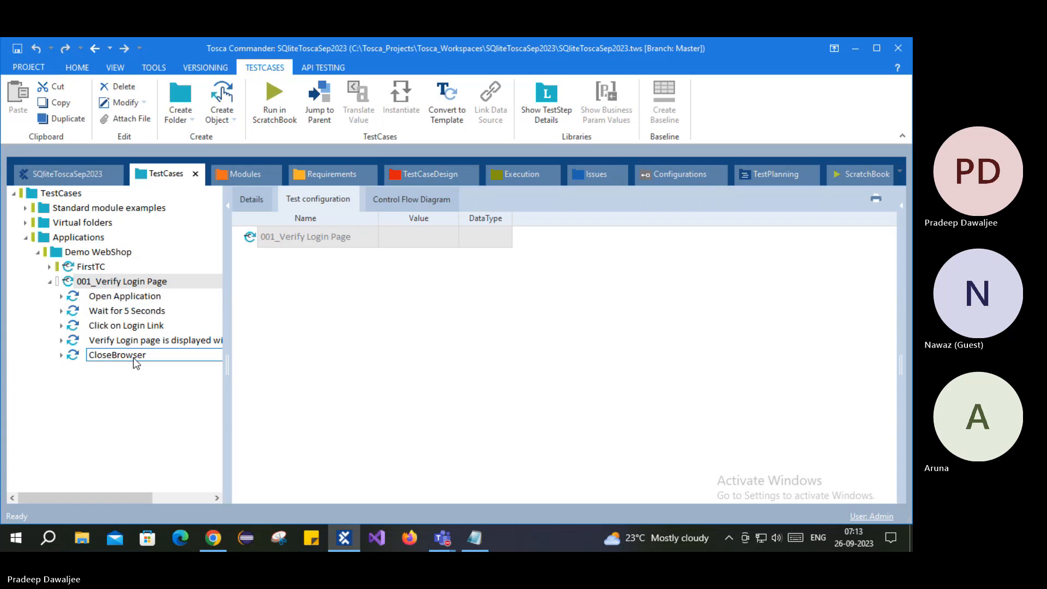
right_click(254, 237)
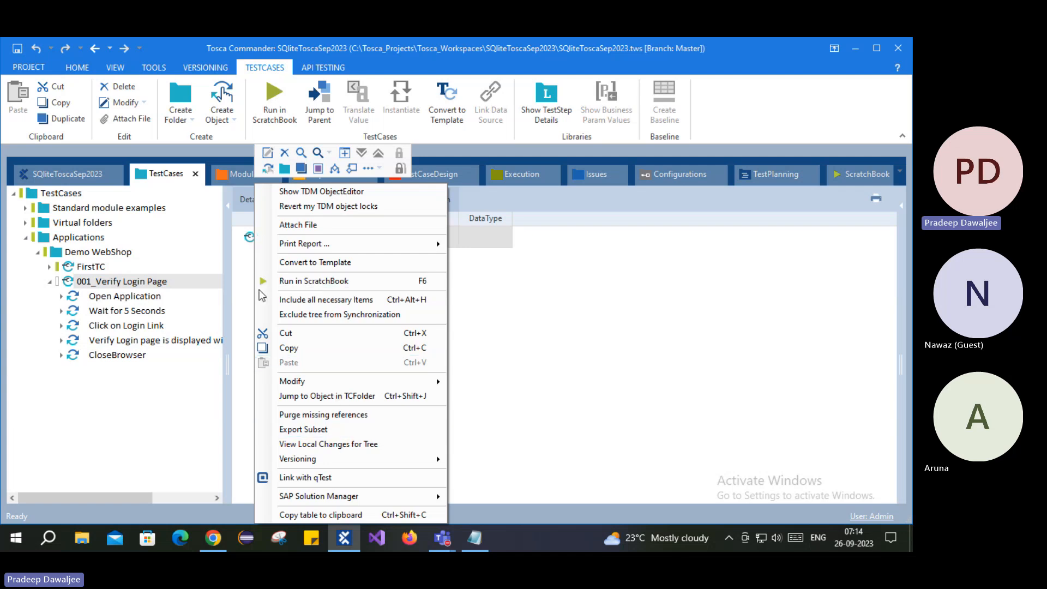
left_click(319, 169)
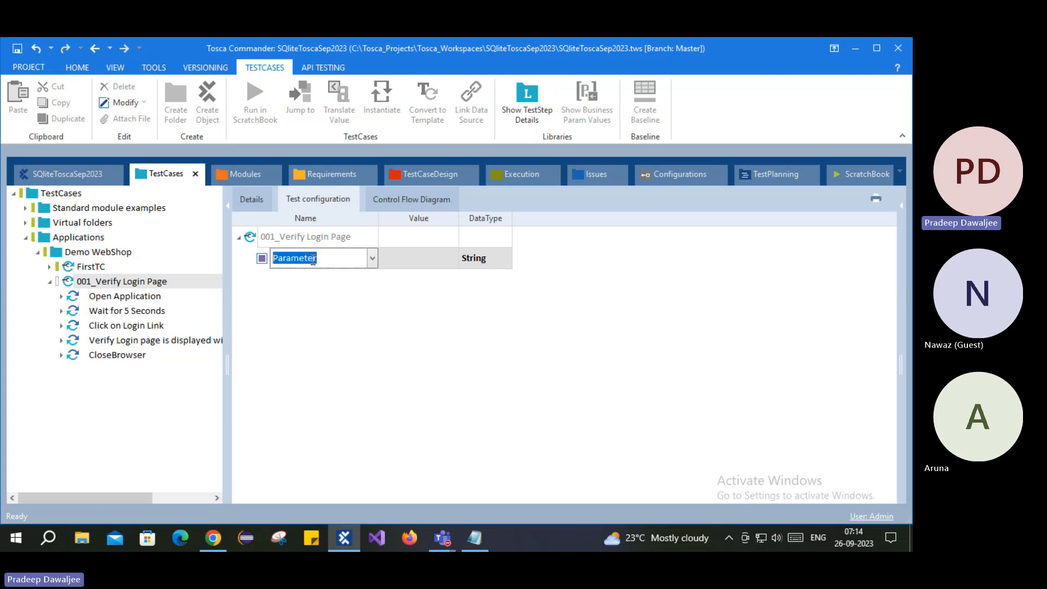
- Enter Browser as the parameter name and Chrome as its String value
type("Browse")
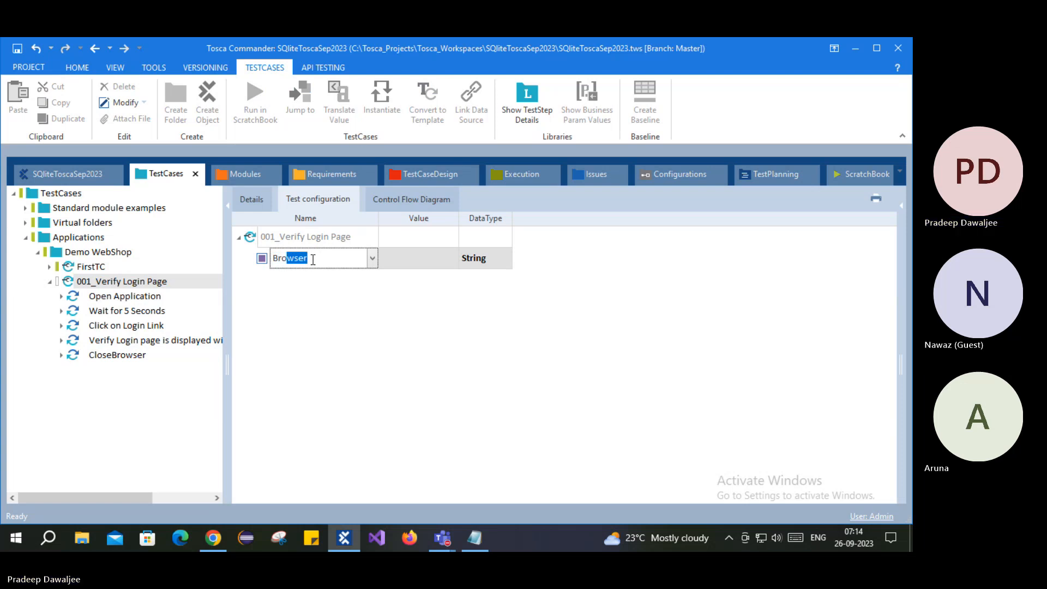
type("r")
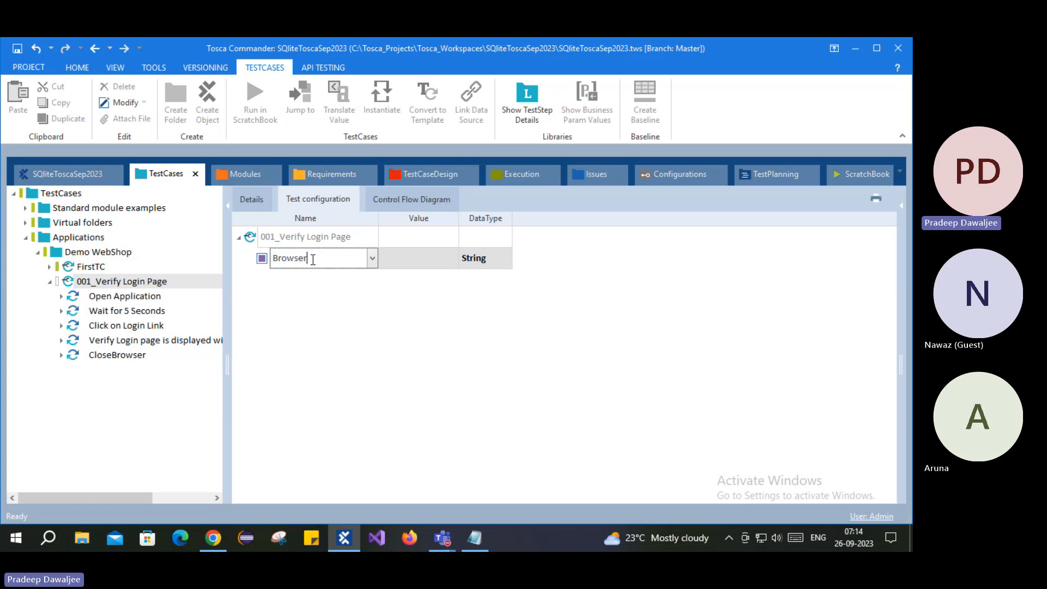
key("Return")
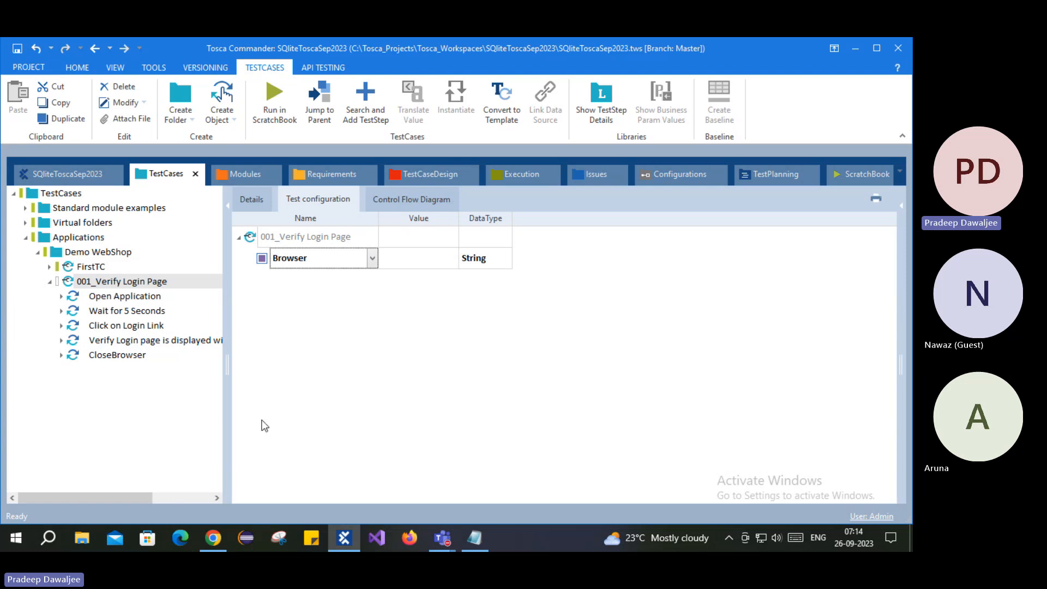
left_click(415, 258)
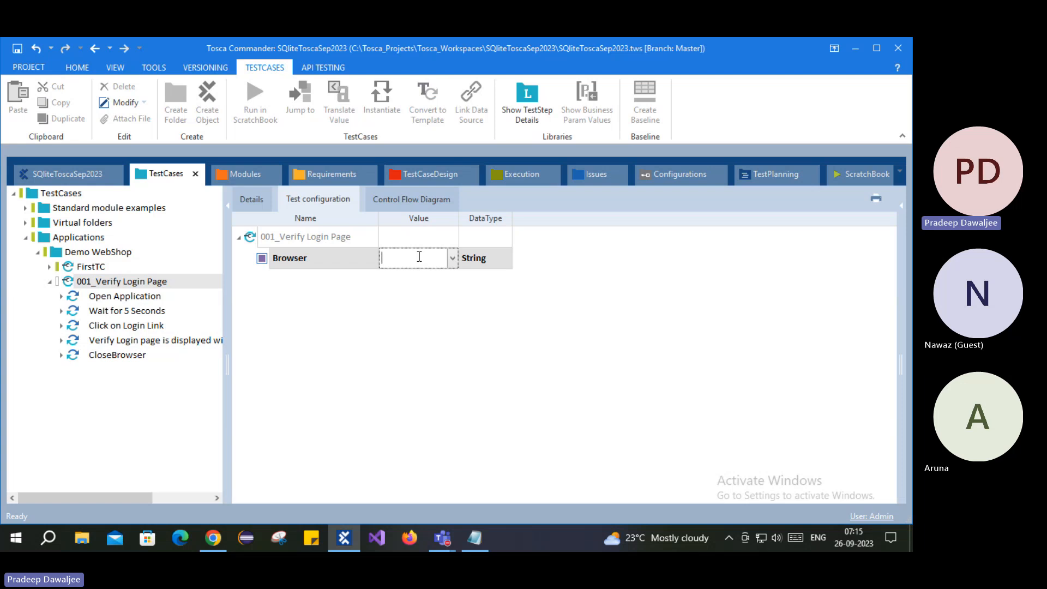
type("Chrome")
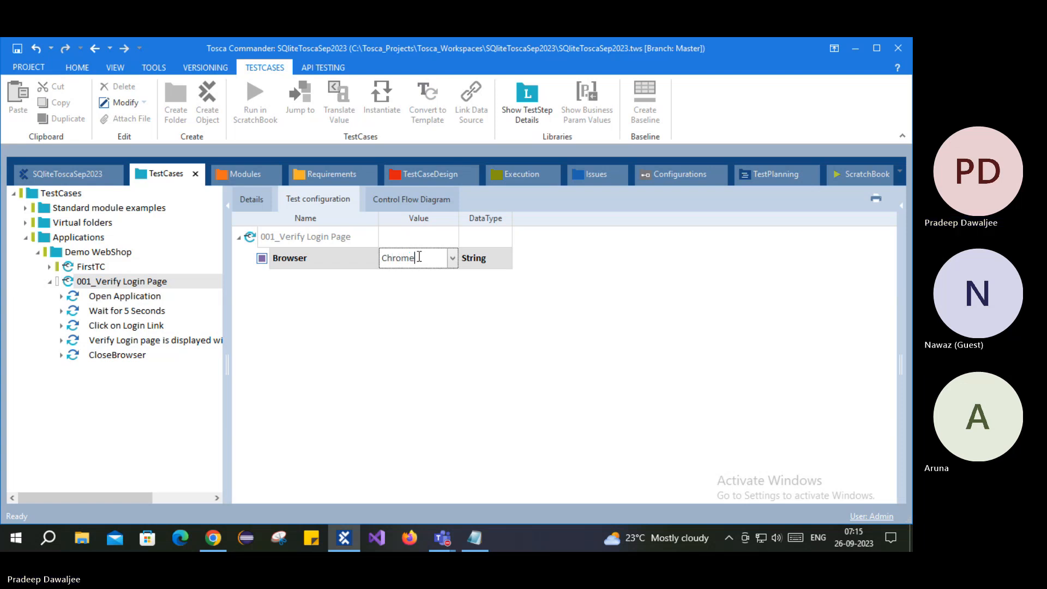
left_click(398, 354)
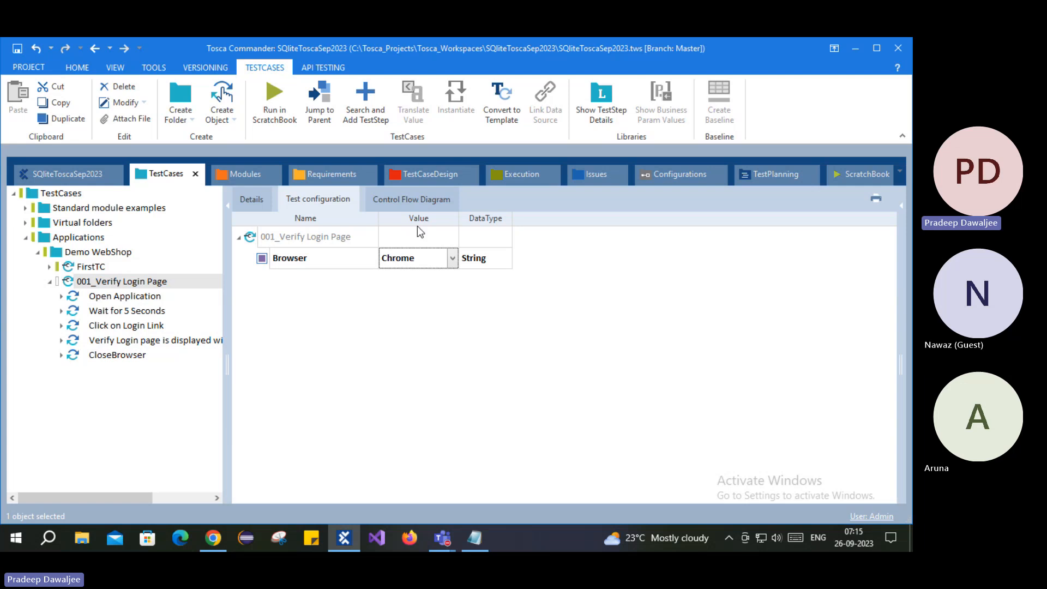
left_click(251, 199)
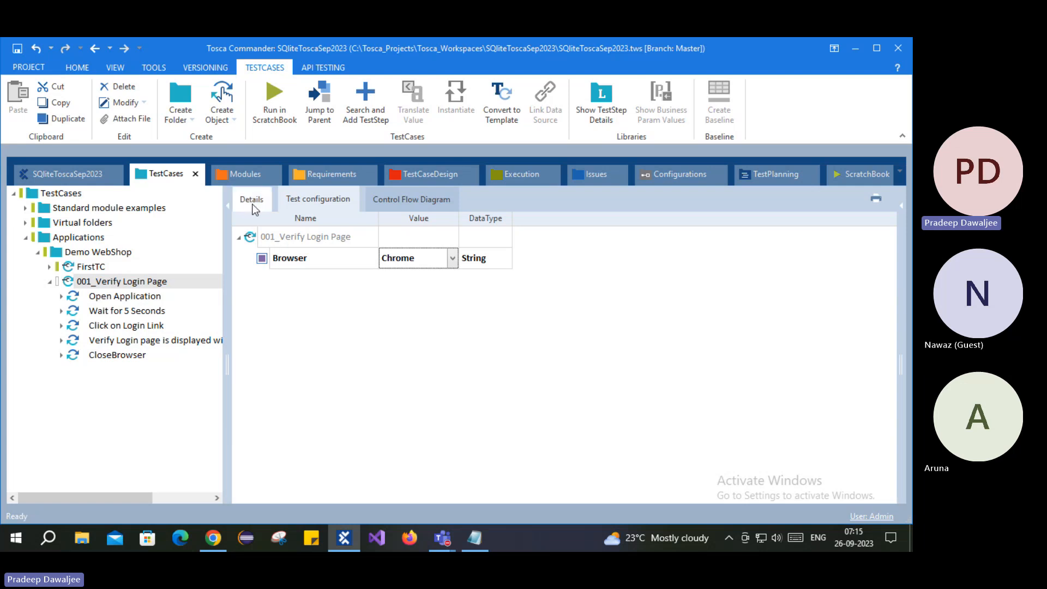
- Close the leftover Demo Web Shop Chrome tab, then run 001_Verify Login Page in the ScratchBook
left_click(214, 538)
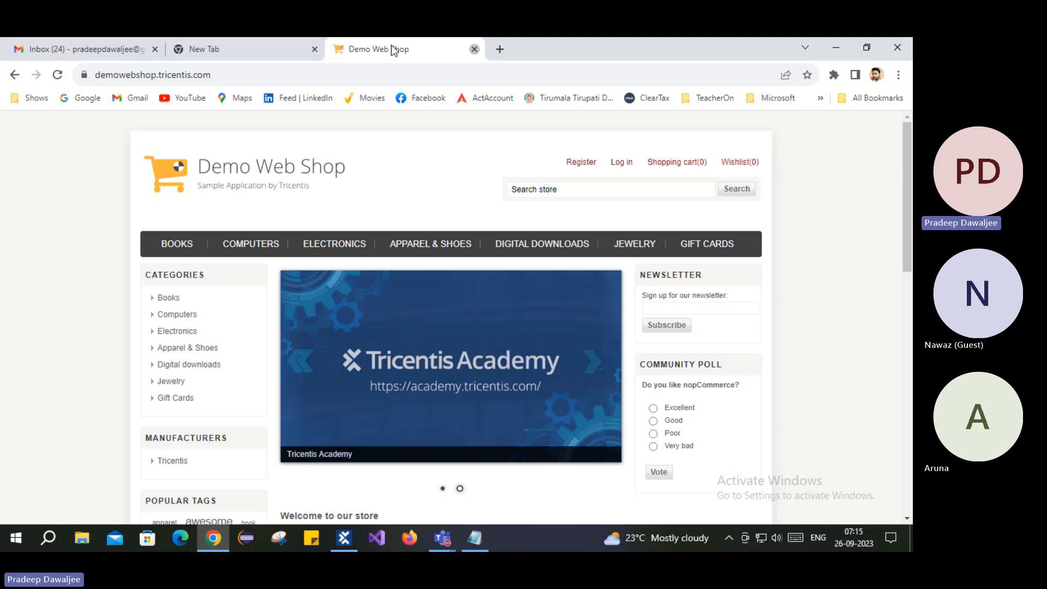
left_click(475, 49)
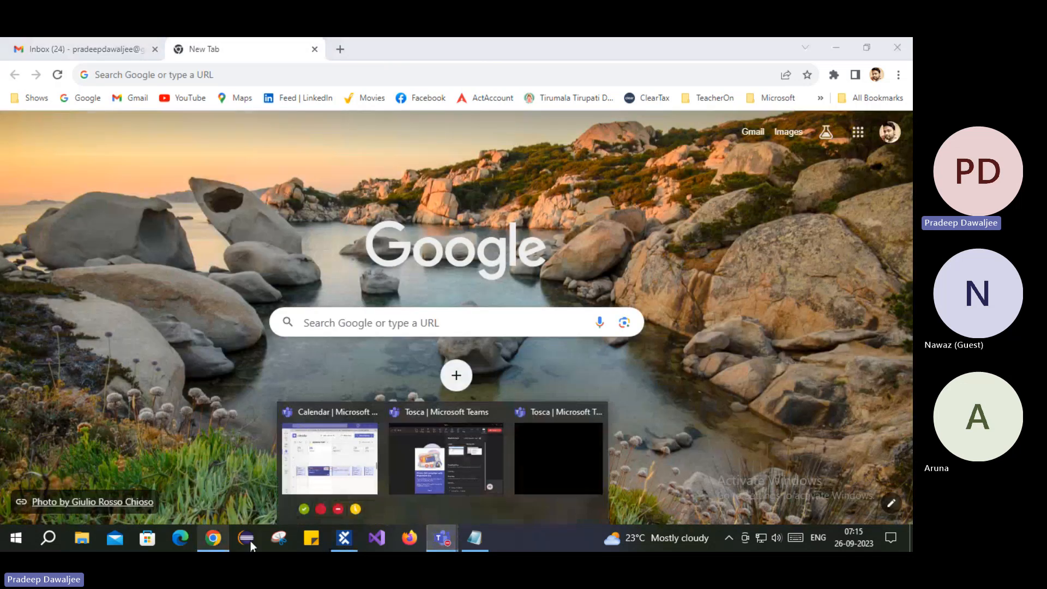
left_click(344, 538)
right_click(100, 288)
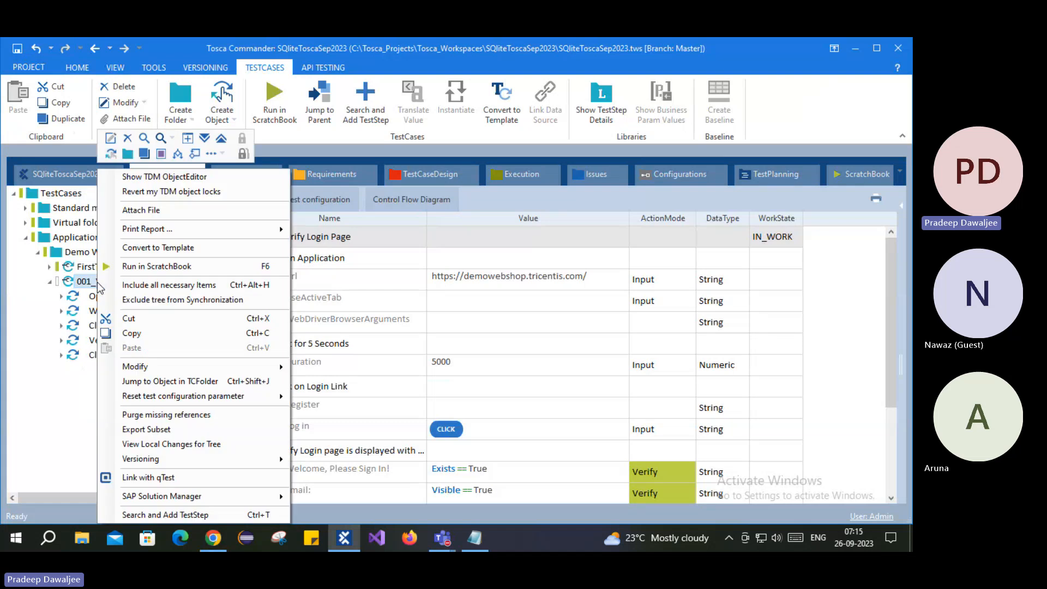
left_click(158, 264)
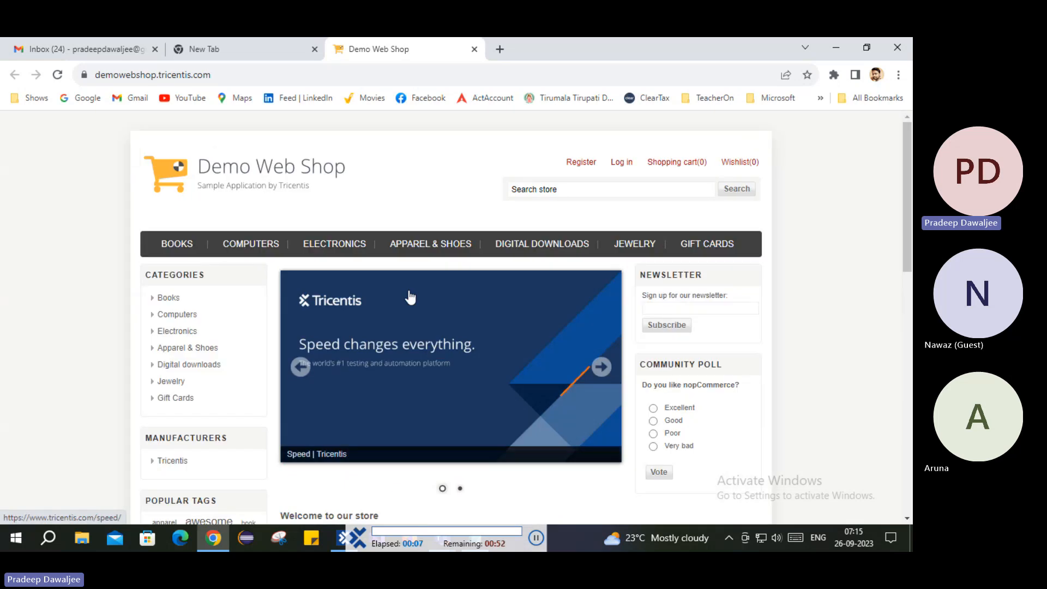
left_click(620, 163)
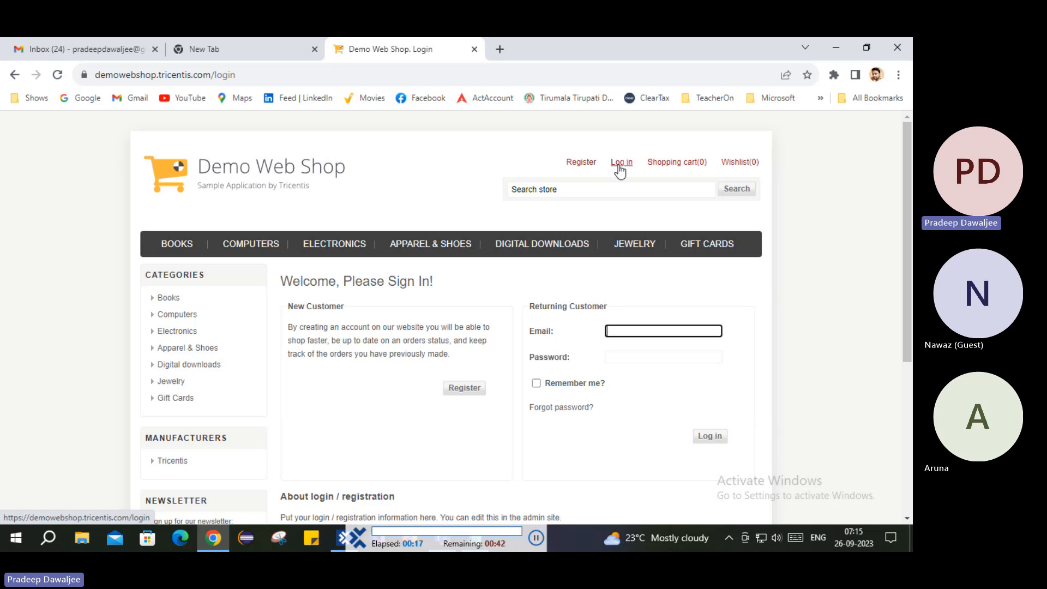
scroll(620, 170, "down", 1)
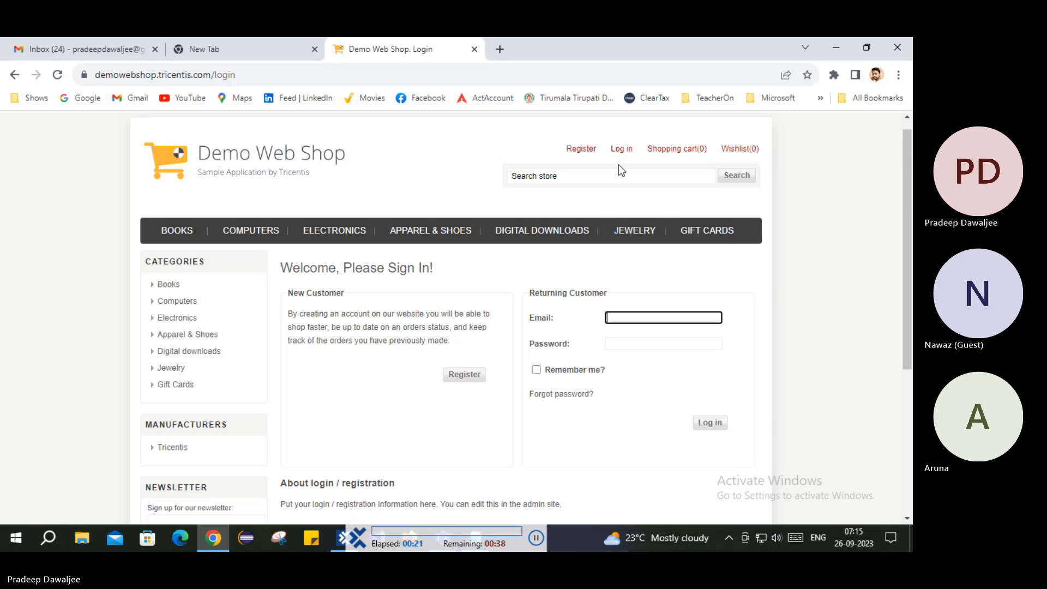
key("ctrl+w")
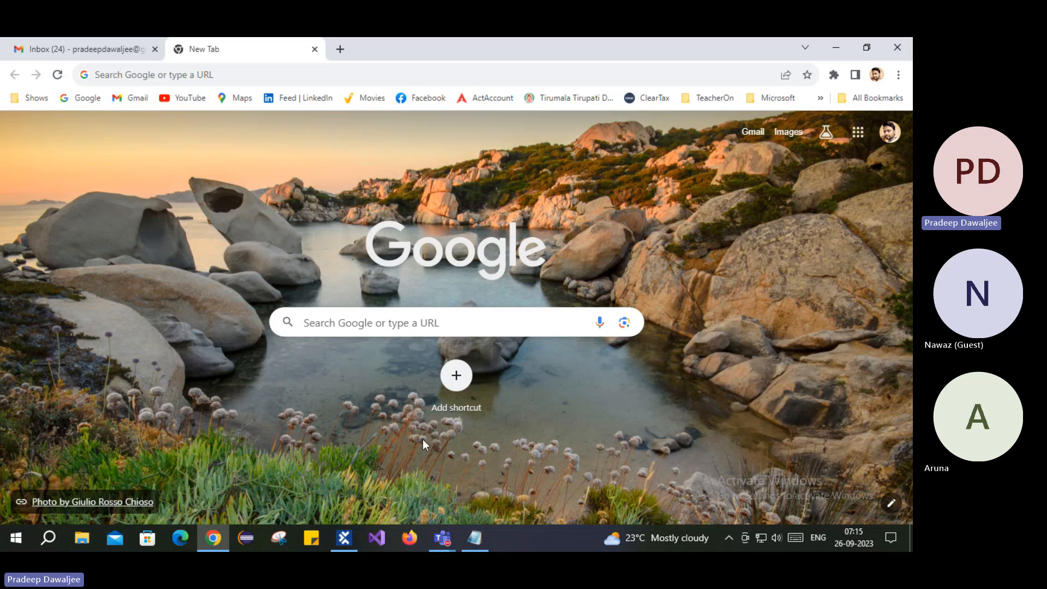
- Expand the ScratchBook run and review the Open Application, Wait and Click on Login Link results
left_click(344, 537)
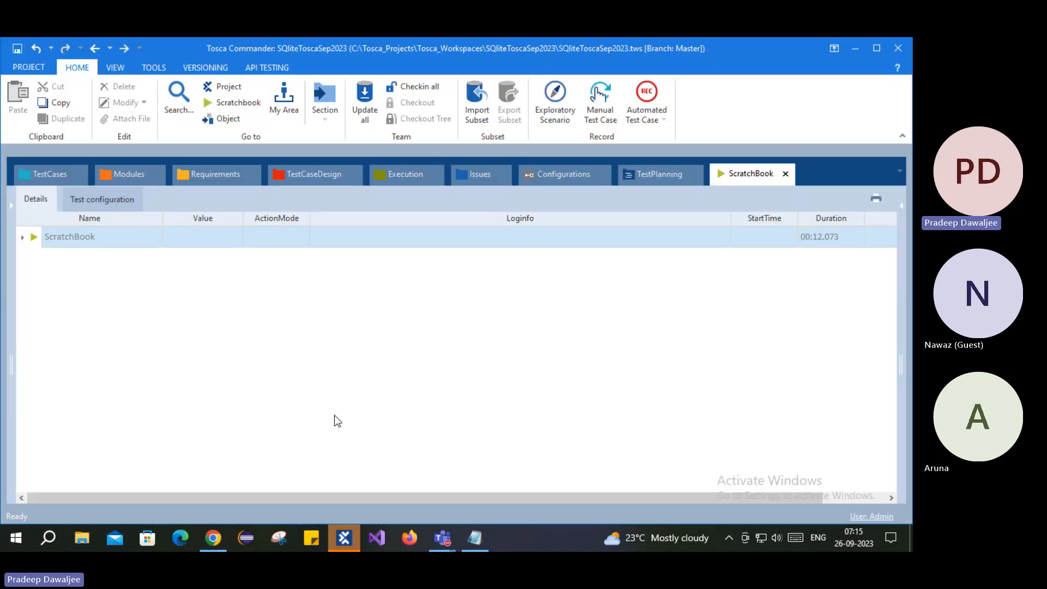
left_click(22, 238)
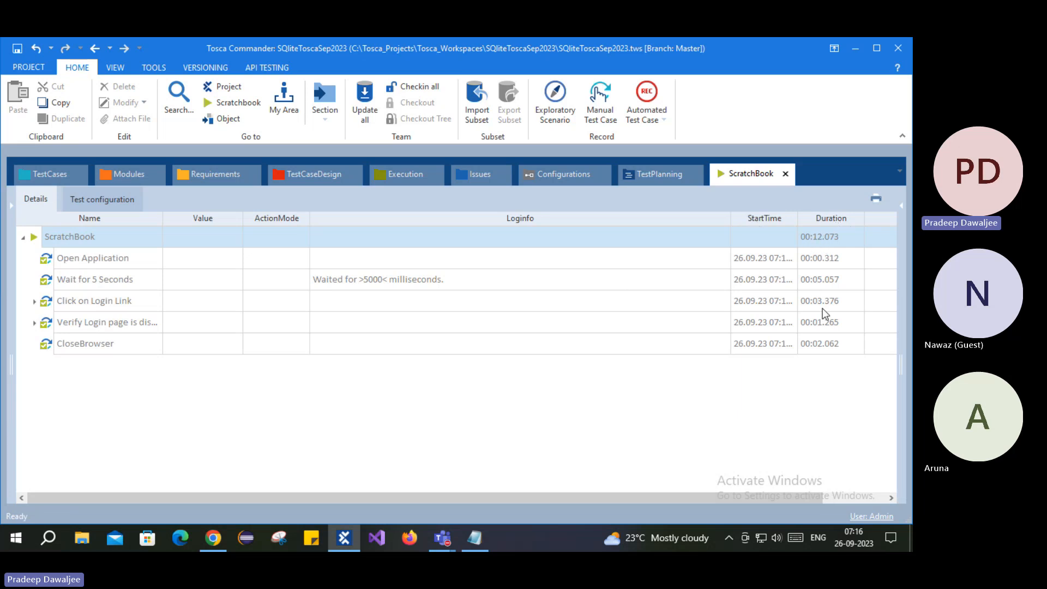
left_click(107, 258)
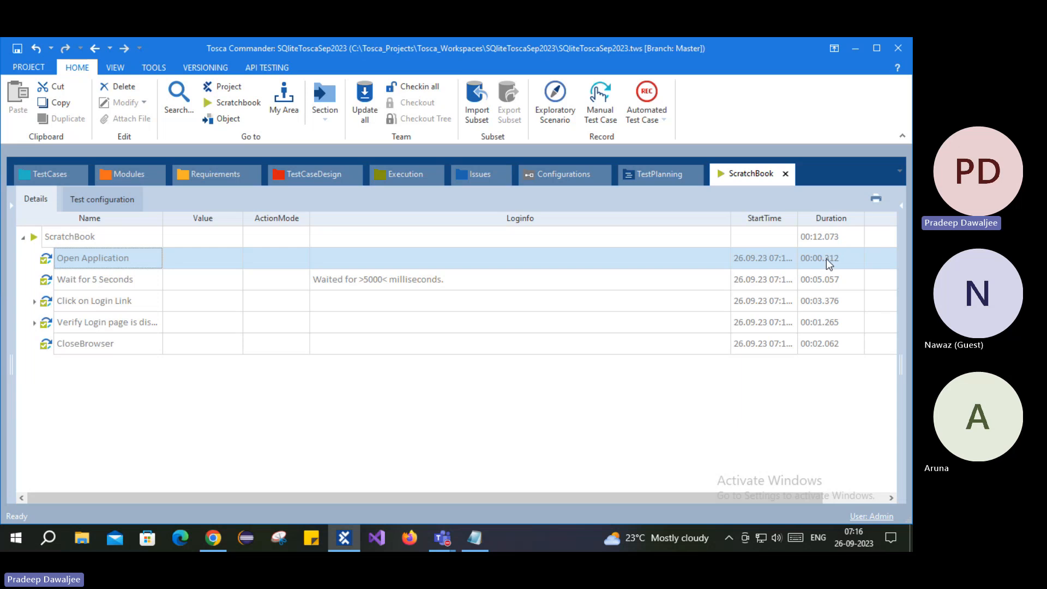
left_click(817, 284)
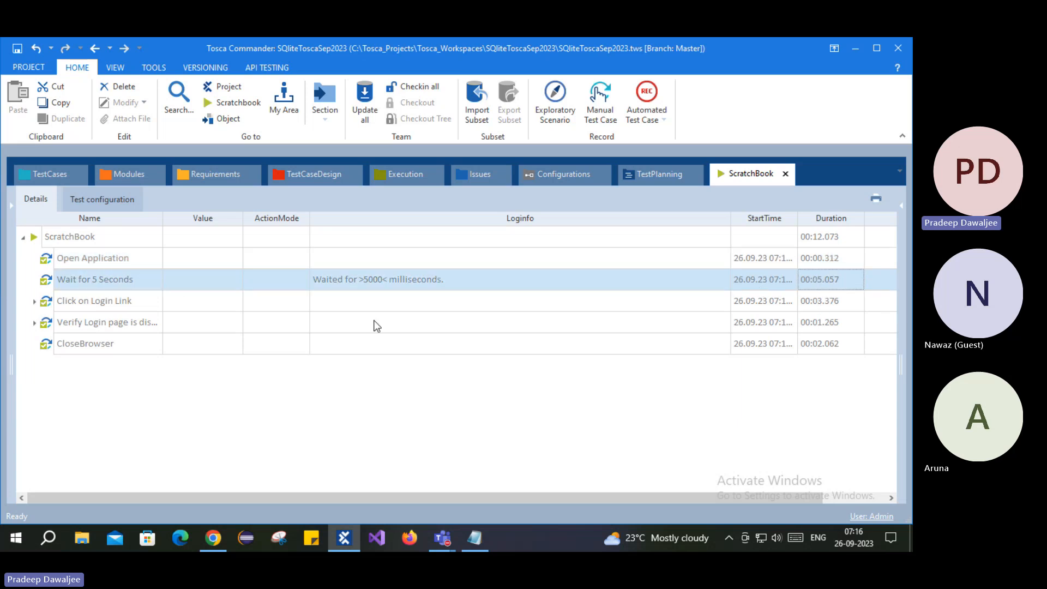
left_click(87, 303)
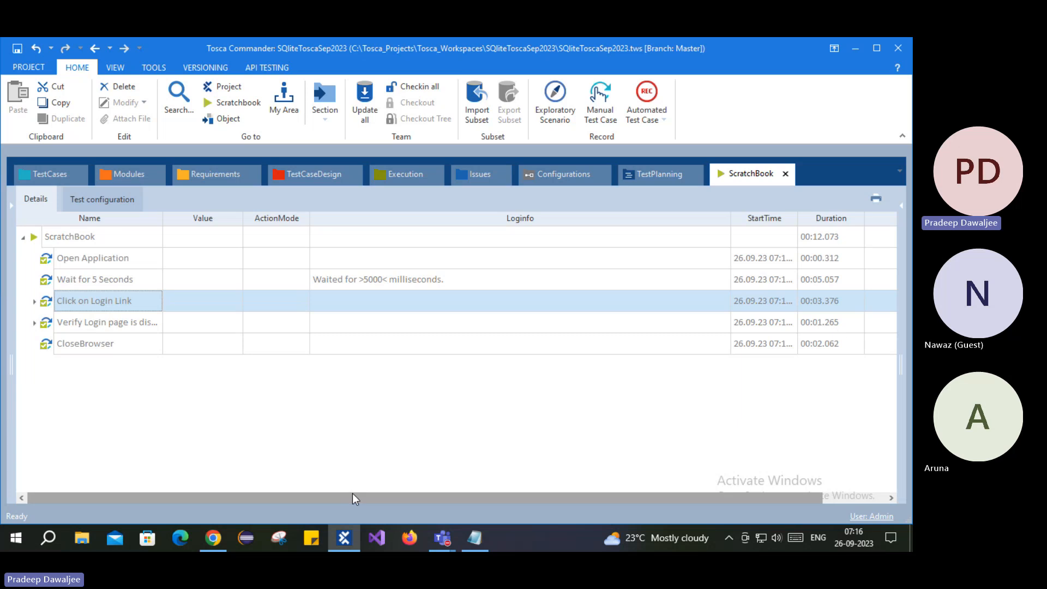
left_click_drag(352, 493, 313, 497)
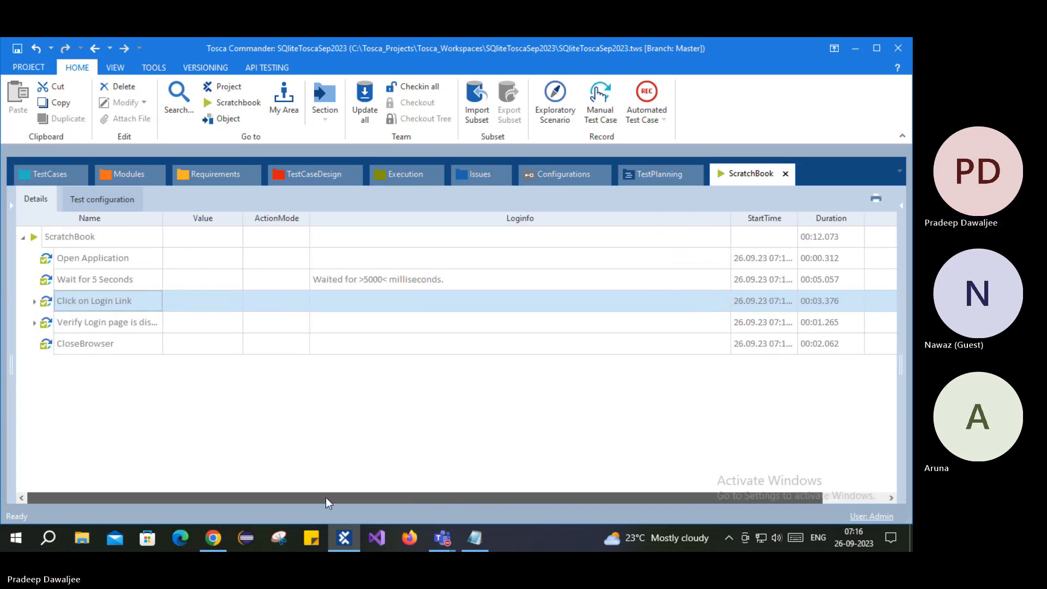
left_click_drag(434, 499, 603, 502)
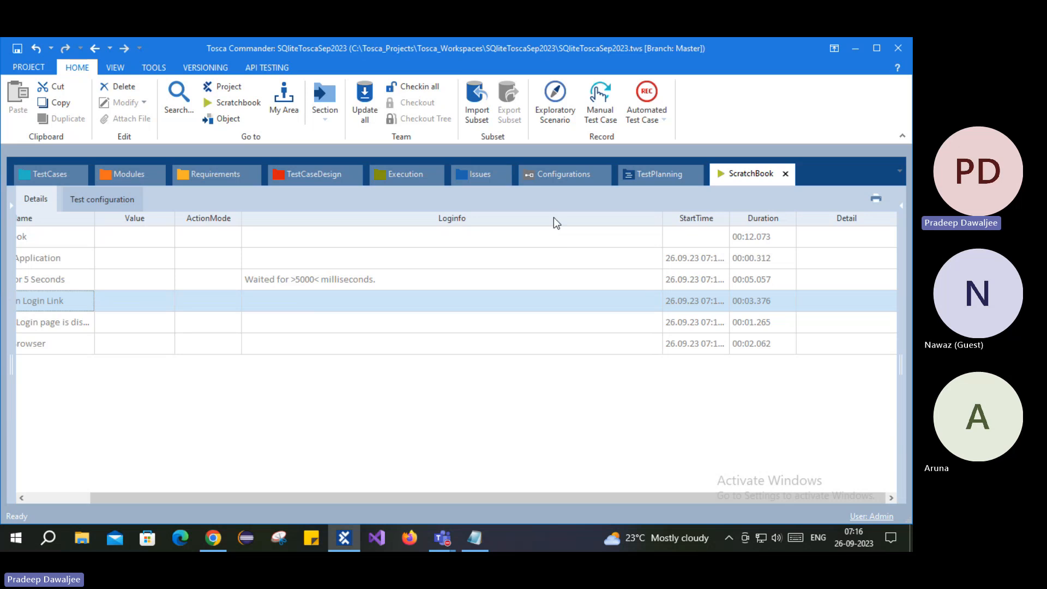
- Add Description and Summary columns, and insert EndTime between Duration and Detail
right_click(391, 220)
left_click(427, 228)
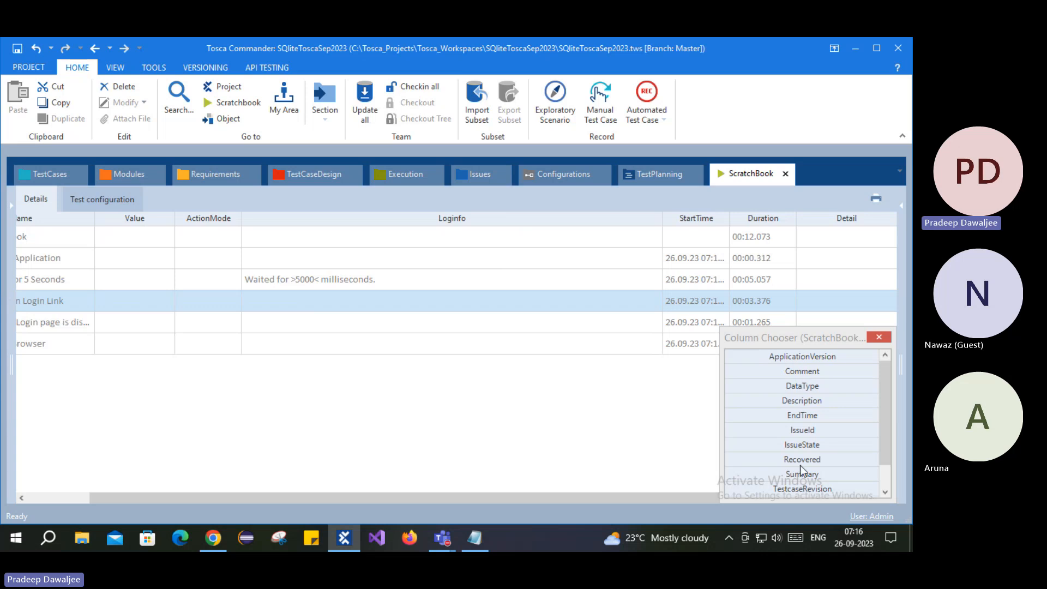
scroll(817, 423, "down", 1)
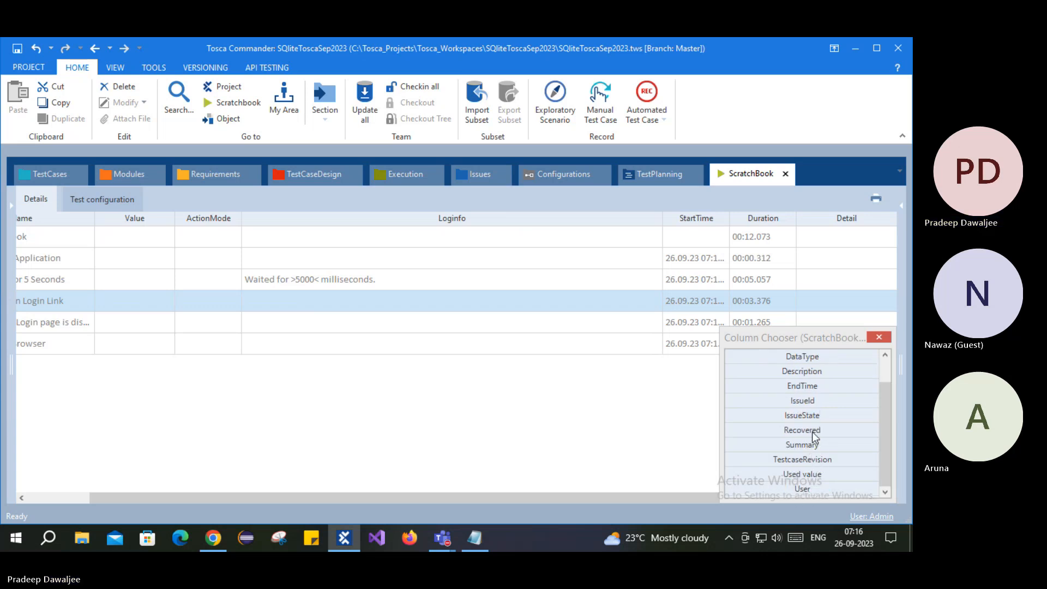
scroll(824, 413, "up", 1)
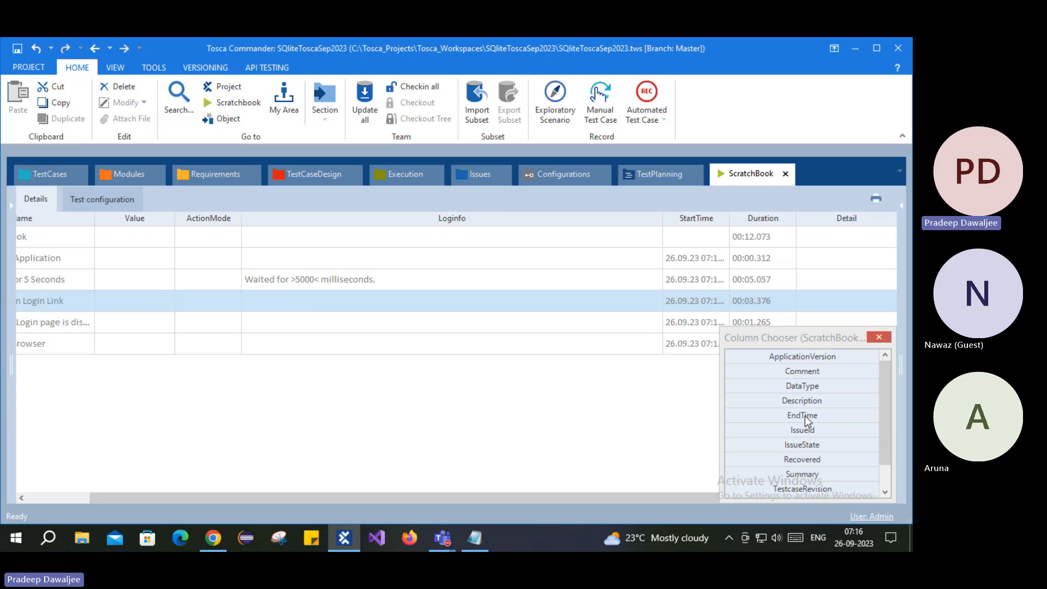
left_click(809, 401)
double_click(813, 399)
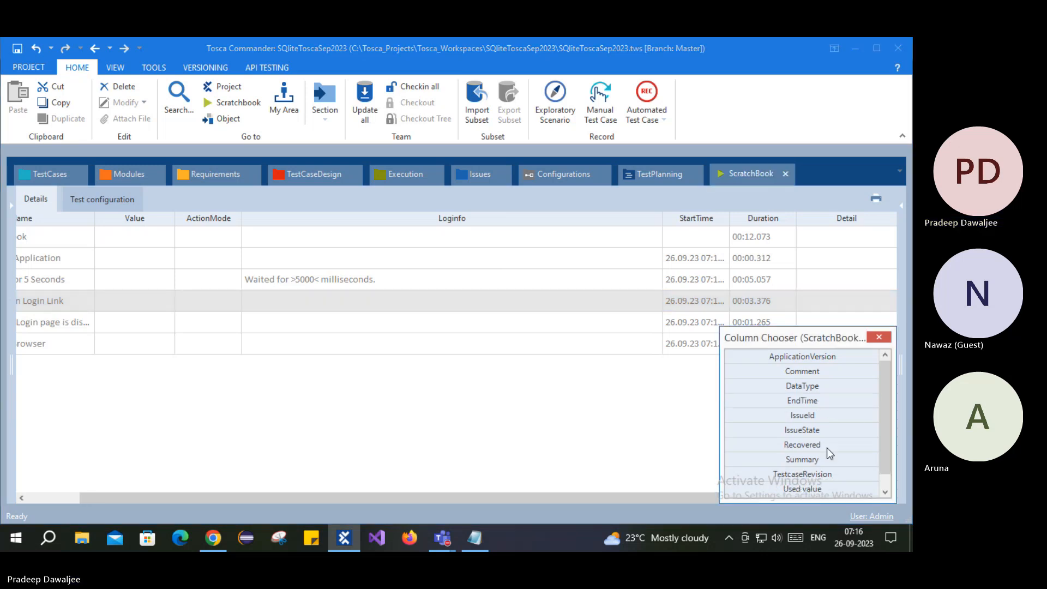
scroll(827, 447, "down", 1)
double_click(838, 443)
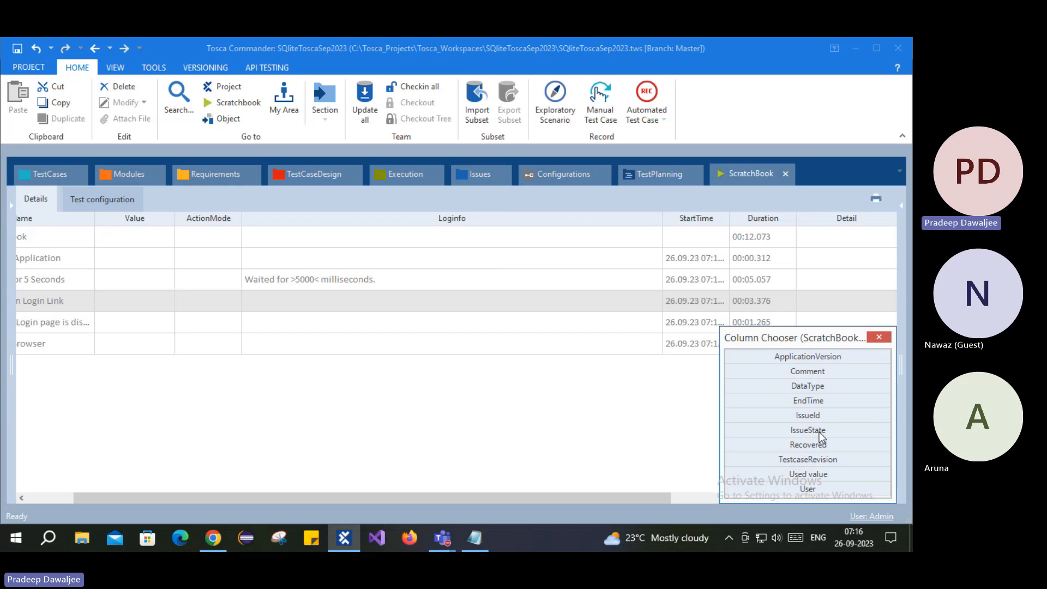
left_click_drag(805, 402, 799, 222)
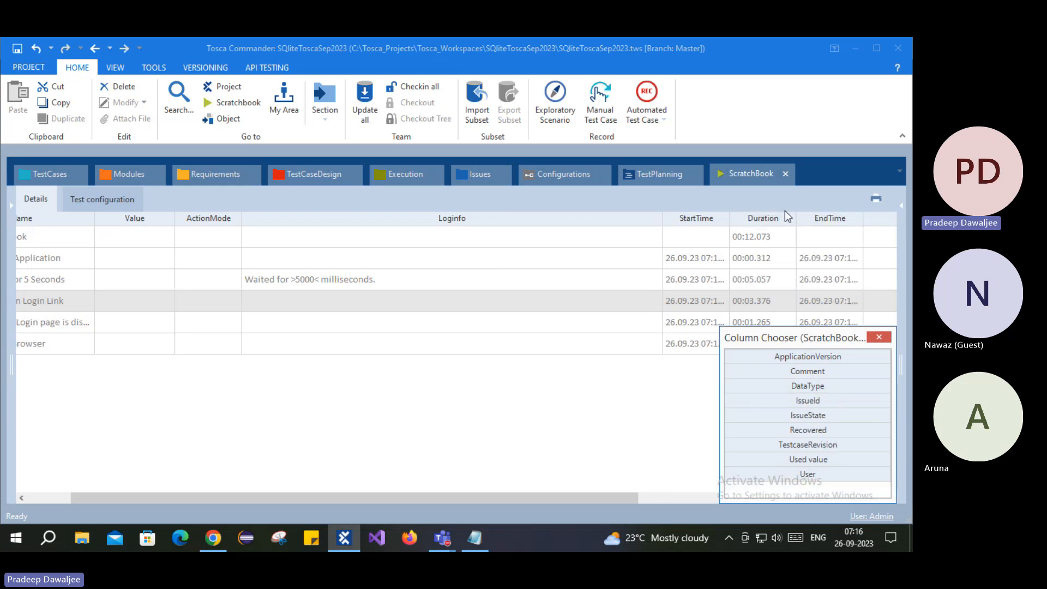
left_click(878, 337)
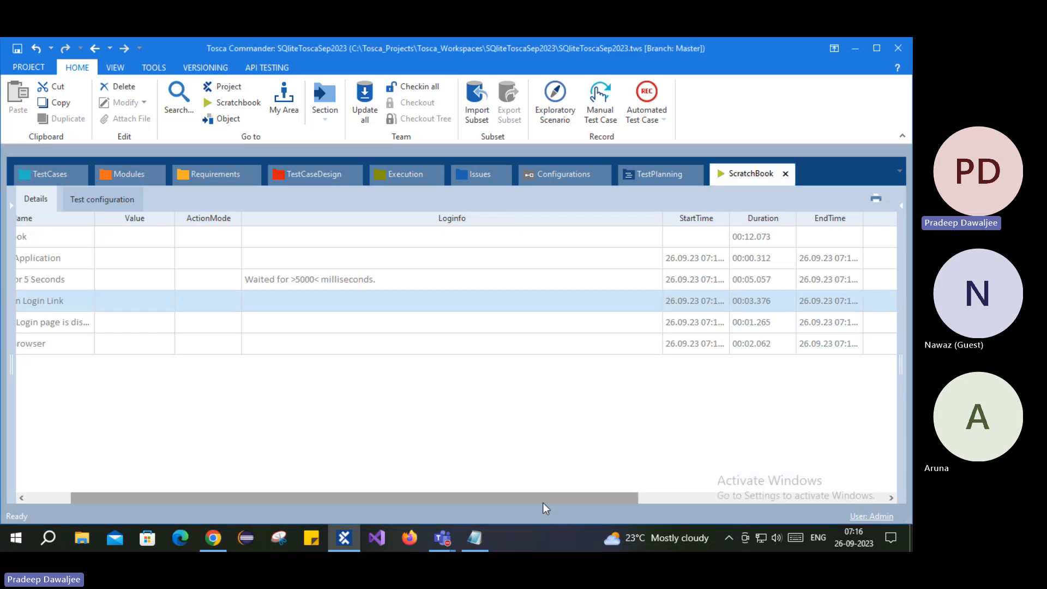
- Widen the EndTime column to show full end times and scroll back to the Name column
left_click_drag(543, 498, 800, 478)
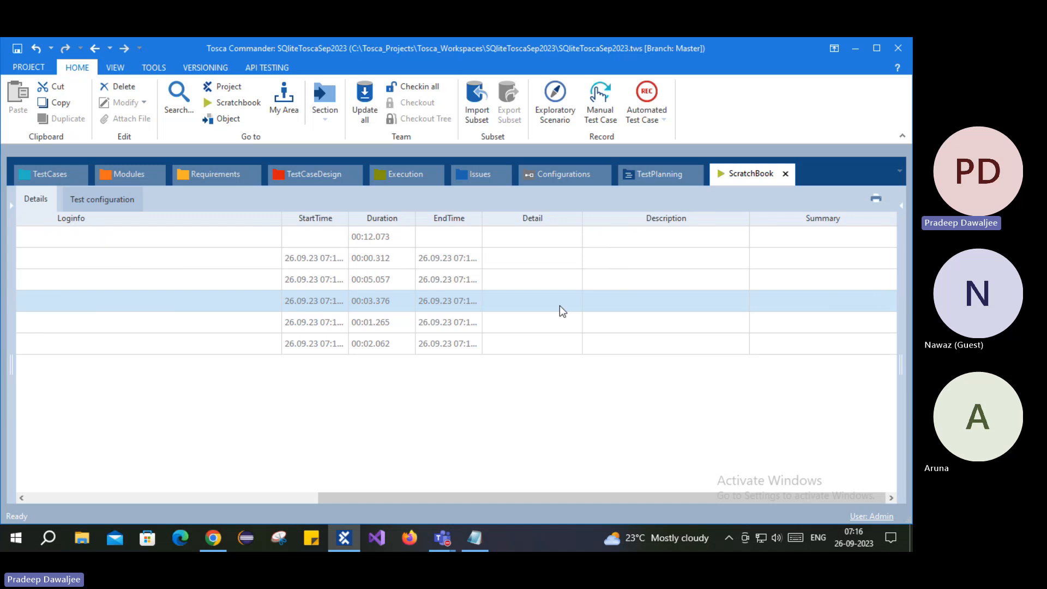
left_click_drag(349, 219, 401, 219)
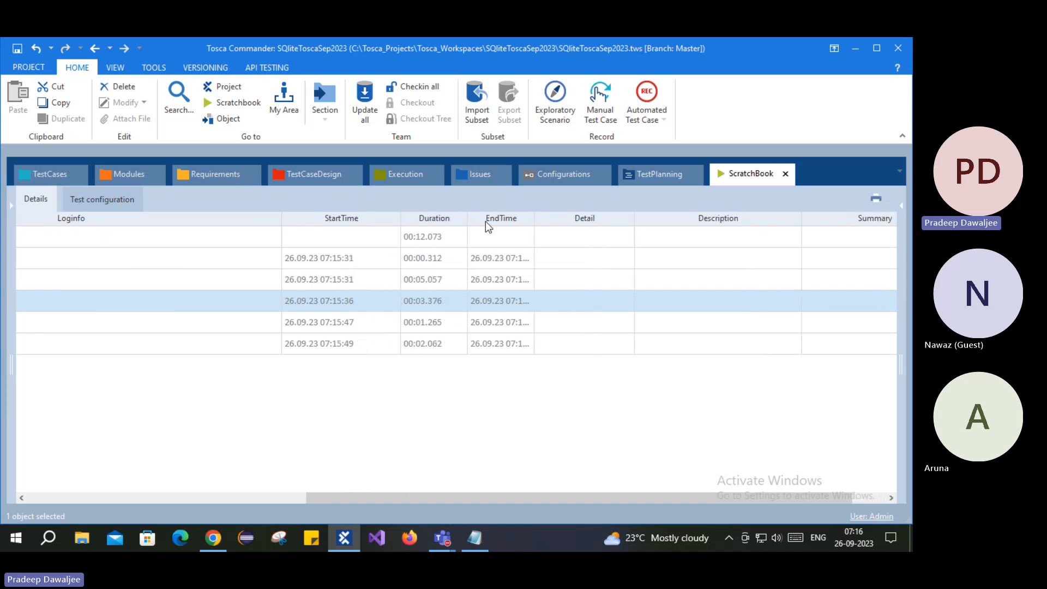
left_click_drag(536, 222, 583, 224)
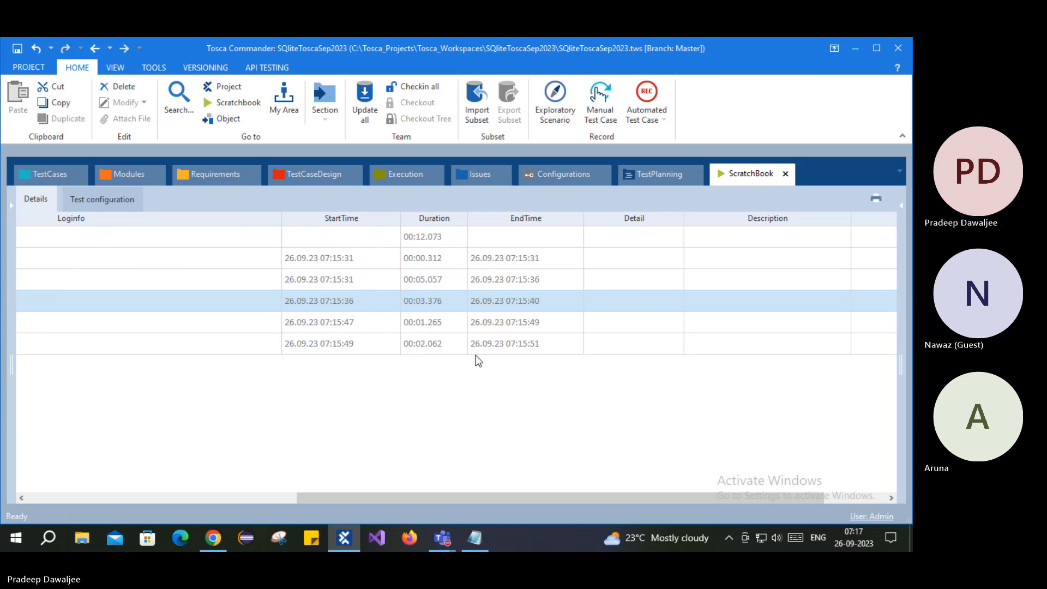
left_click_drag(443, 498, 69, 393)
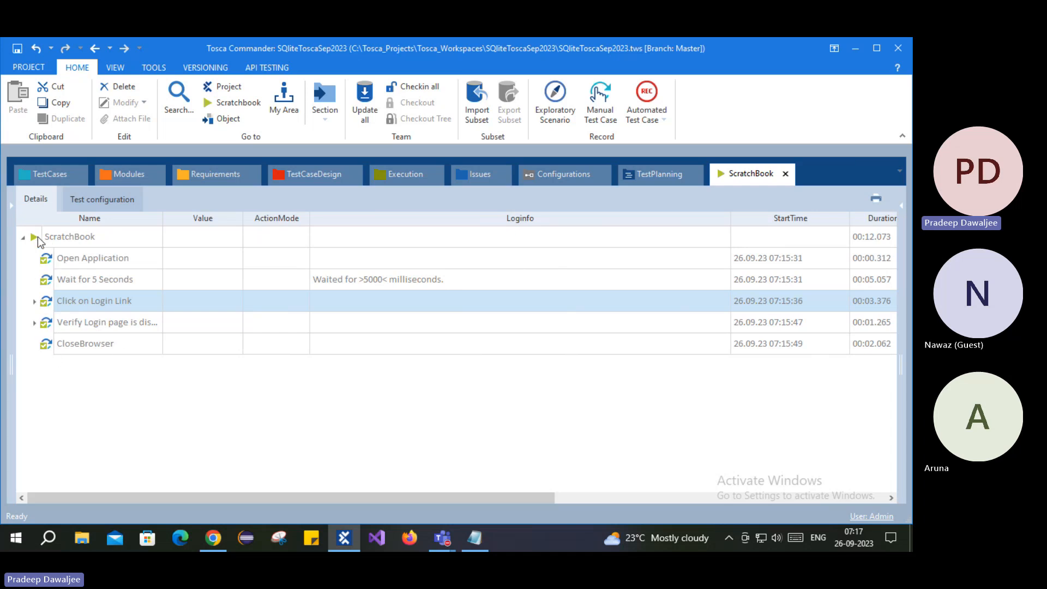
- Expand the Click on Login Link and Verify Login page log steps and read the Welcome, Please Sign In! check's log
left_click(34, 301)
left_click(35, 343)
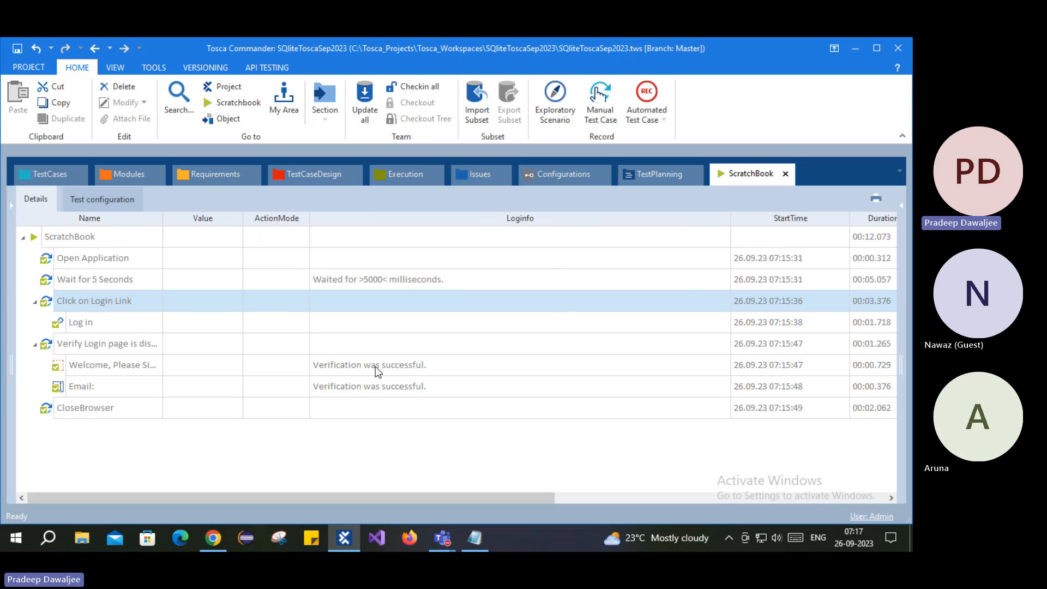
left_click(73, 368)
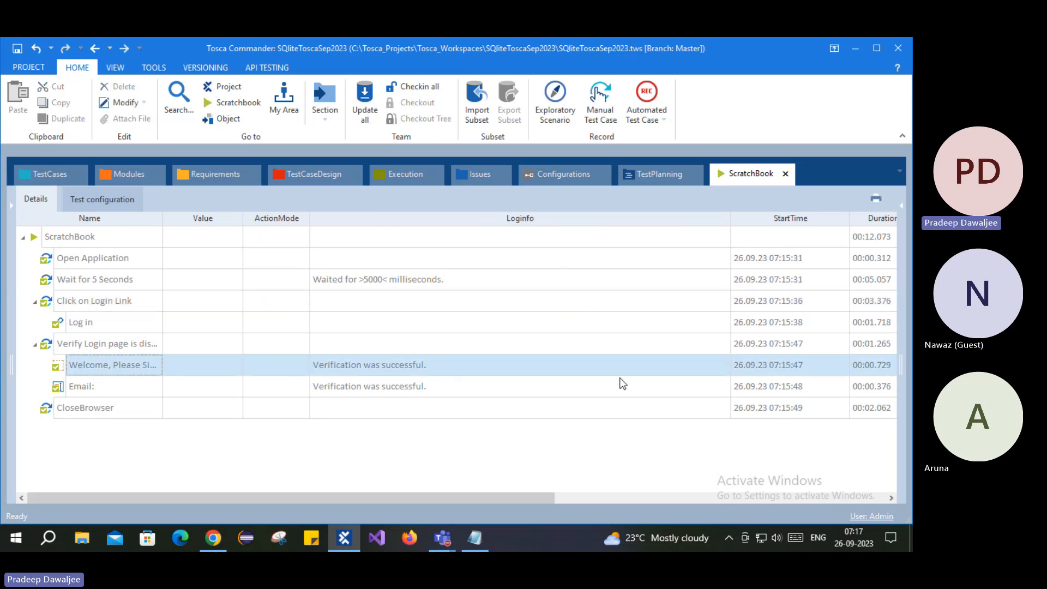
left_click(699, 368)
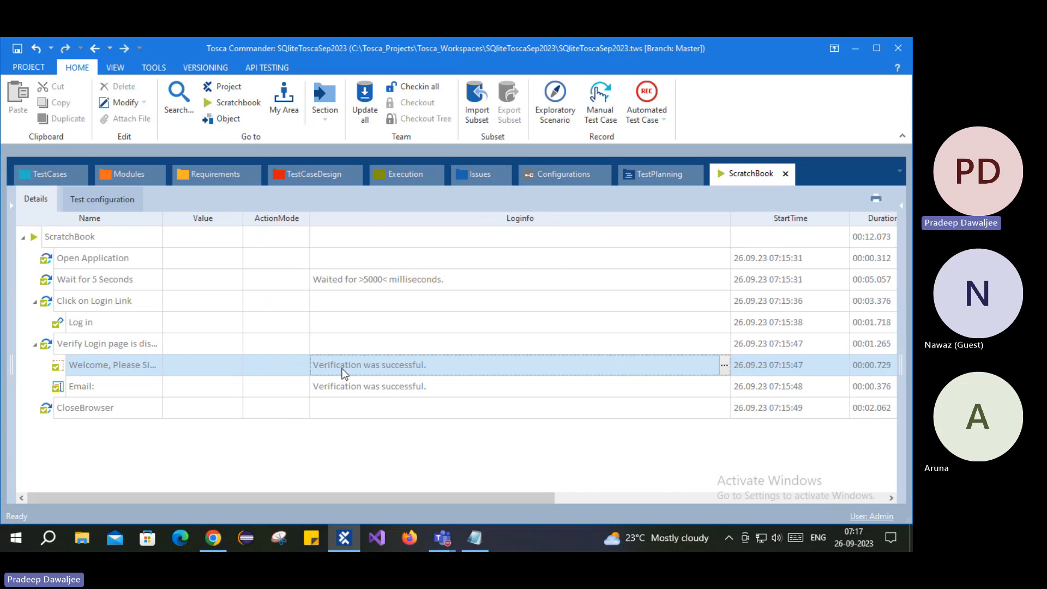
left_click(724, 365)
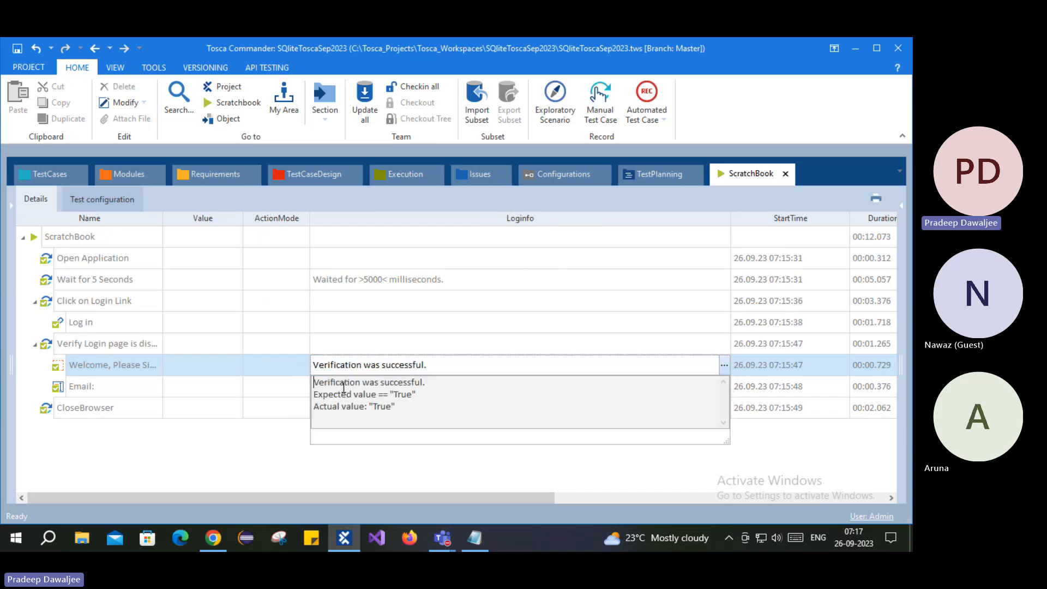
left_click_drag(314, 382, 403, 410)
left_click_drag(338, 394, 395, 407)
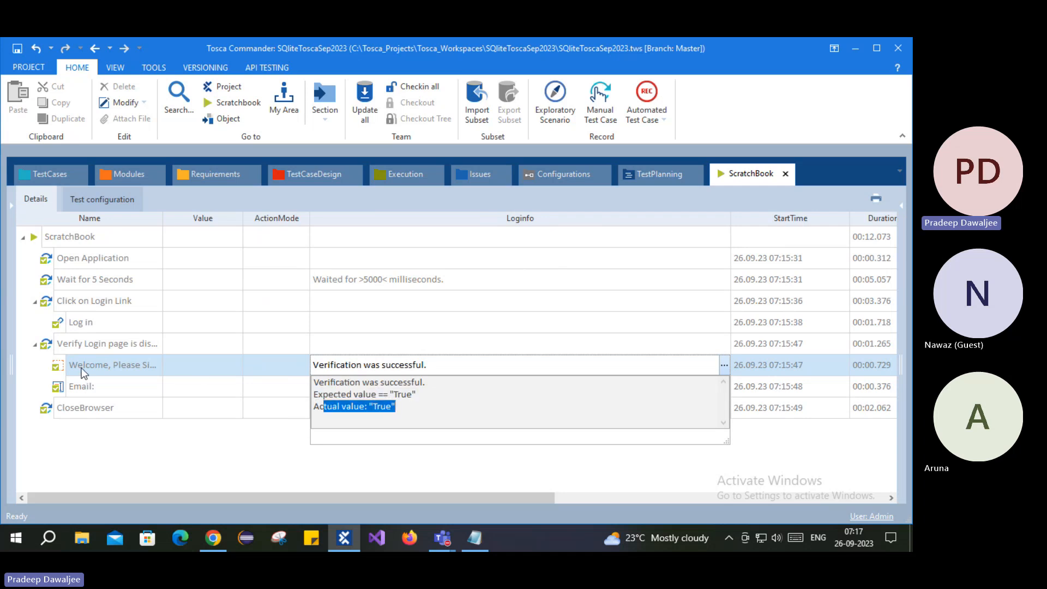
- Read the Email: check's full log text and its actual value
left_click(103, 390)
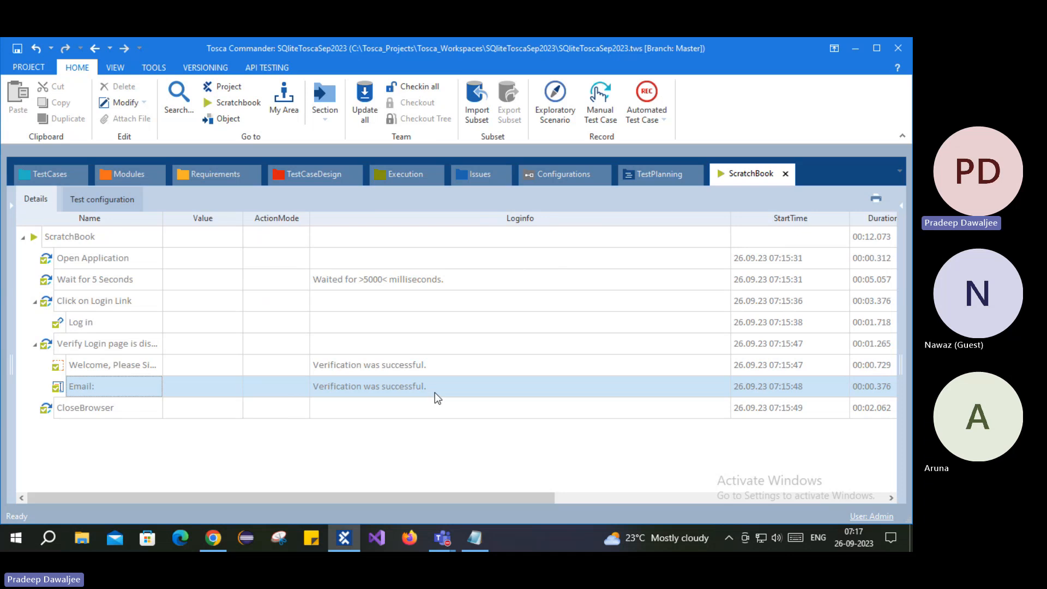
left_click(434, 391)
left_click(724, 386)
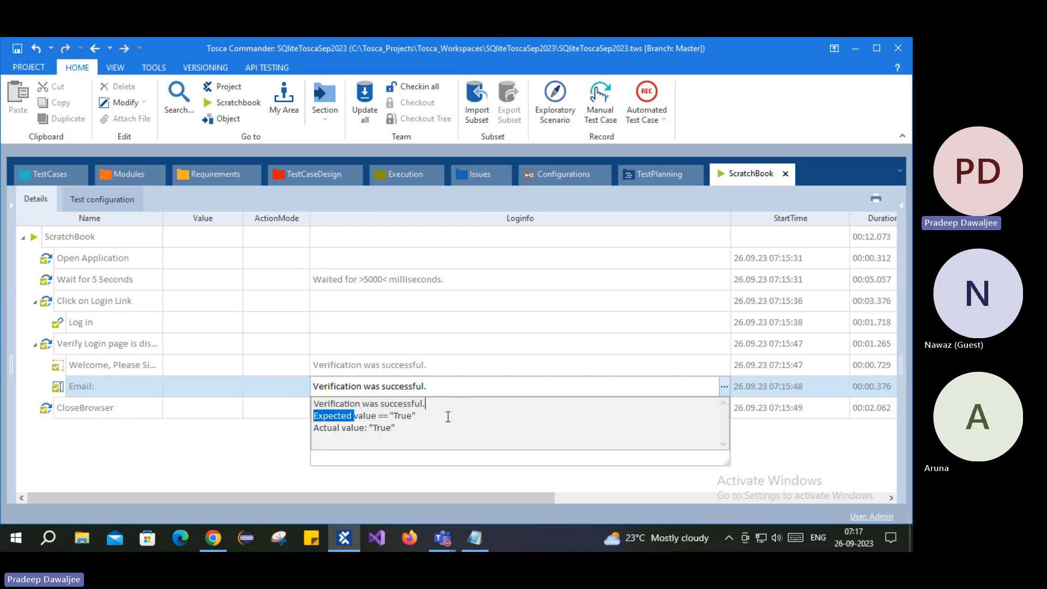
left_click_drag(343, 428, 417, 425)
- Jump from the Verify Login page log step to its test step in the test case
left_click(79, 344)
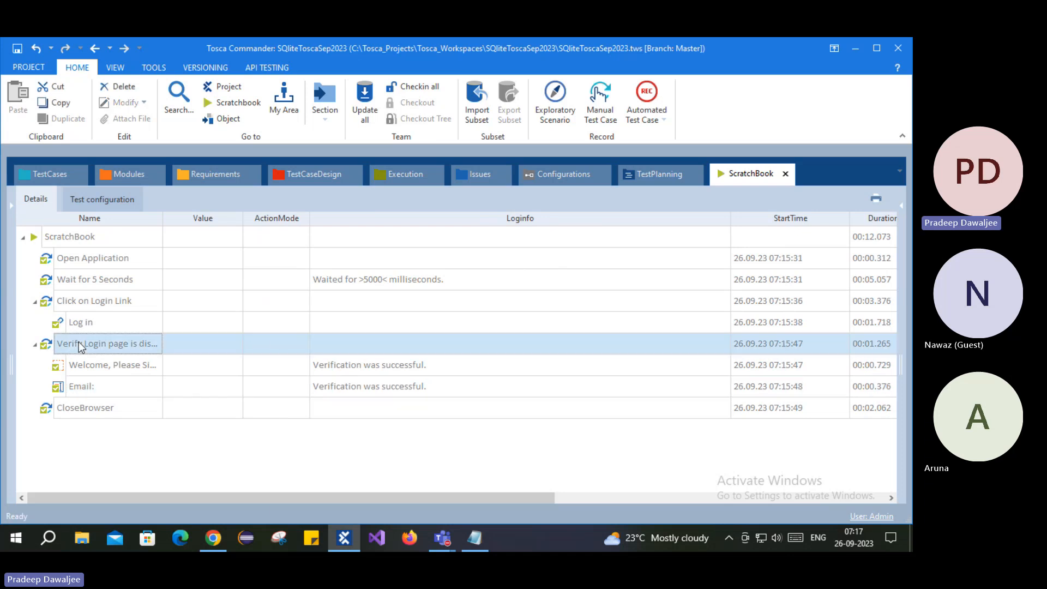
right_click(79, 342)
left_click(126, 329)
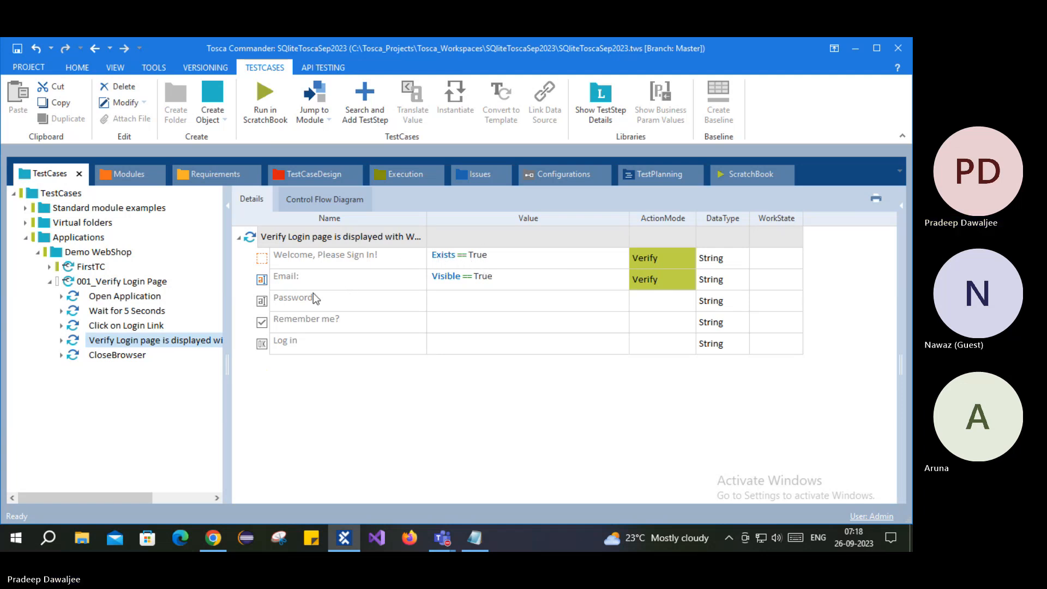
- Show 001_Verify Login Page's test configuration with Browser = Chrome
left_click(364, 280)
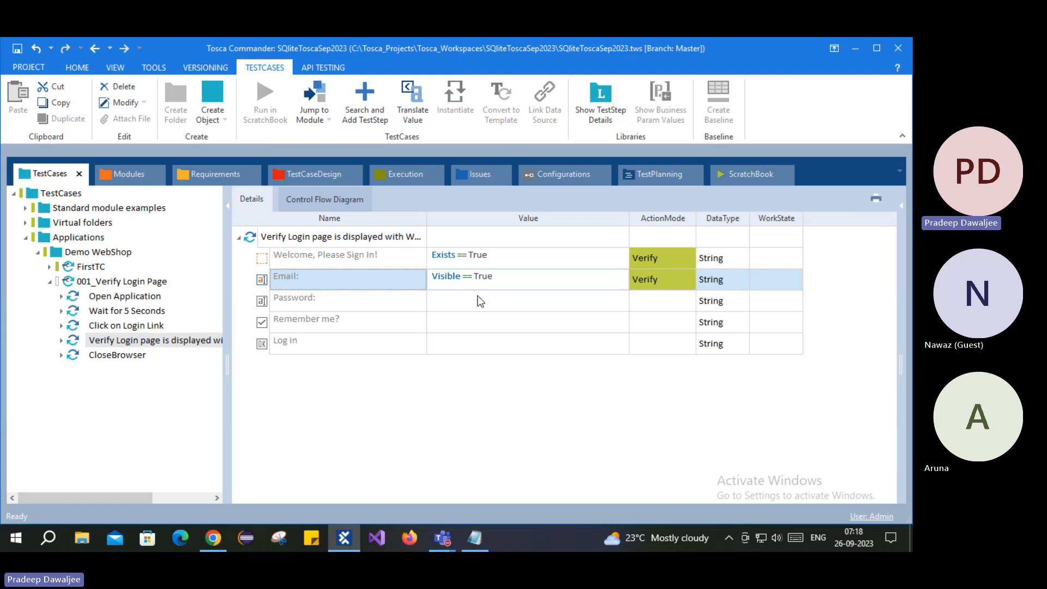
left_click(120, 282)
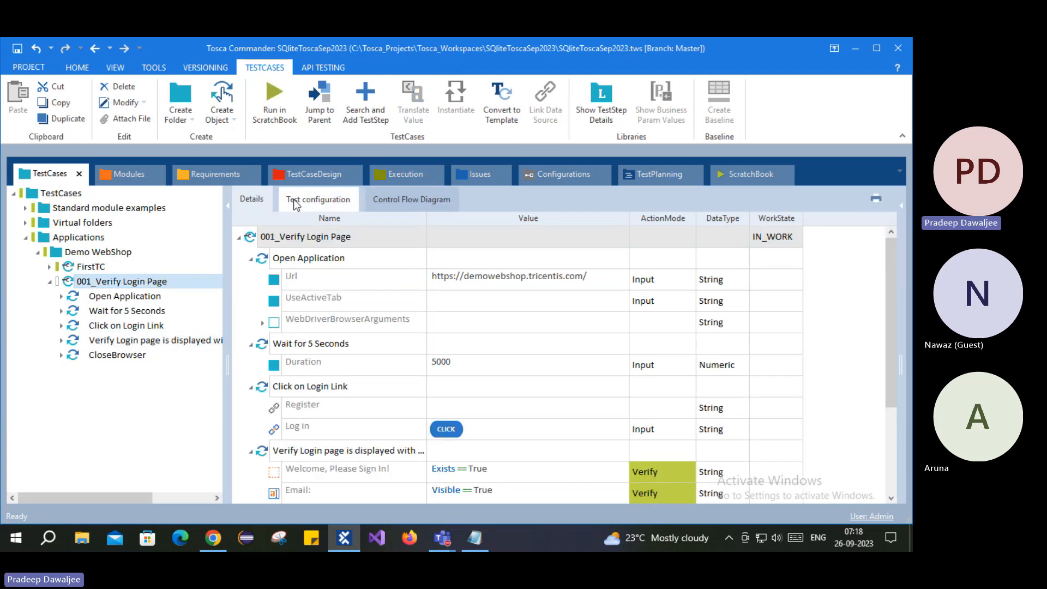
left_click(295, 202)
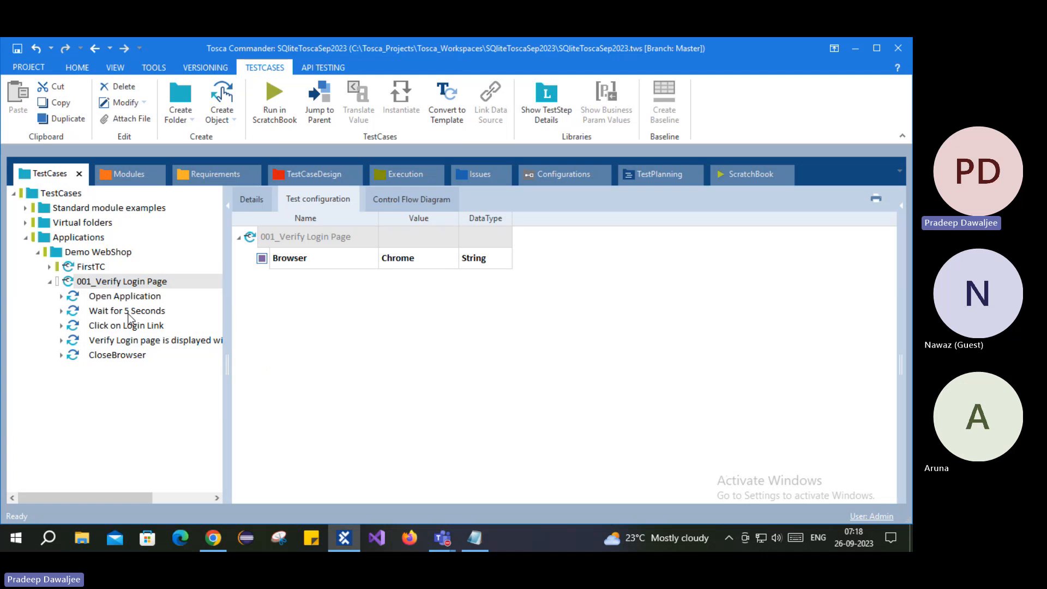
- Inspect the Open Application Url value without changing it, then reselect the whole test case
left_click(109, 297)
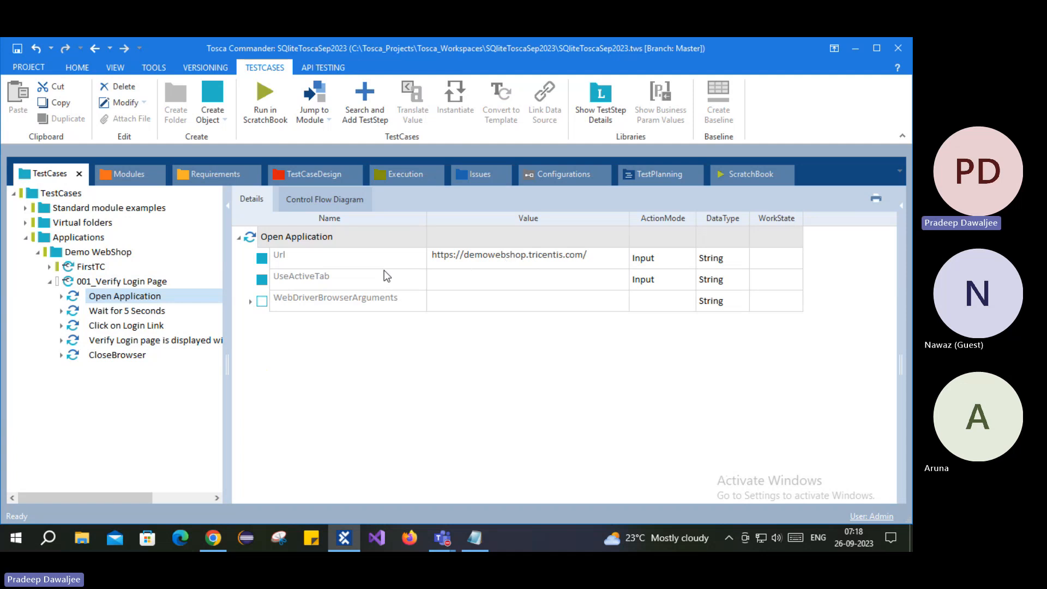
left_click(478, 255)
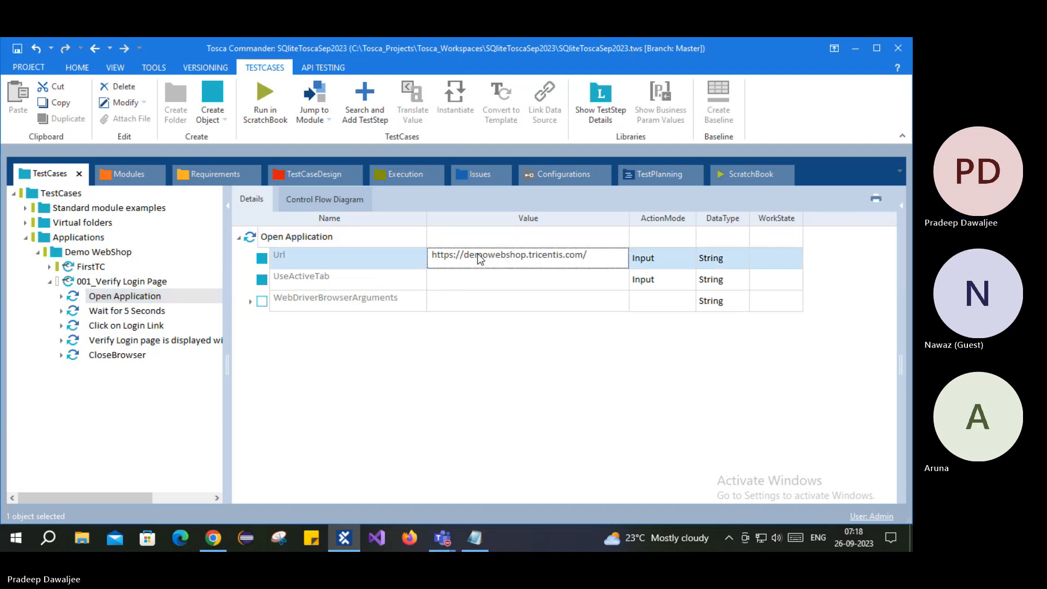
left_click(478, 254)
key("ctrl+a")
key("ctrl+c")
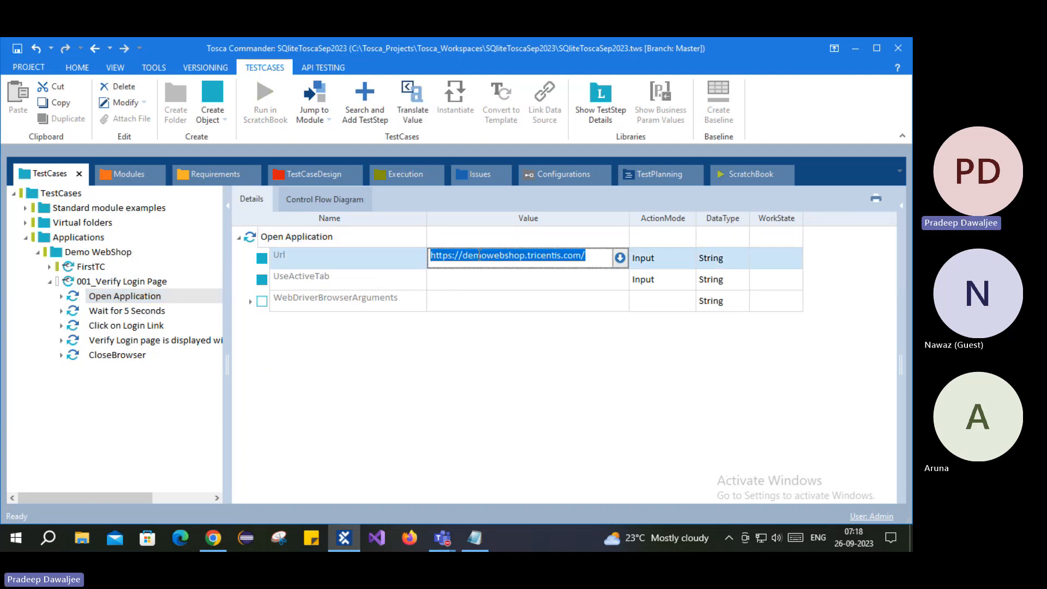
left_click(381, 402)
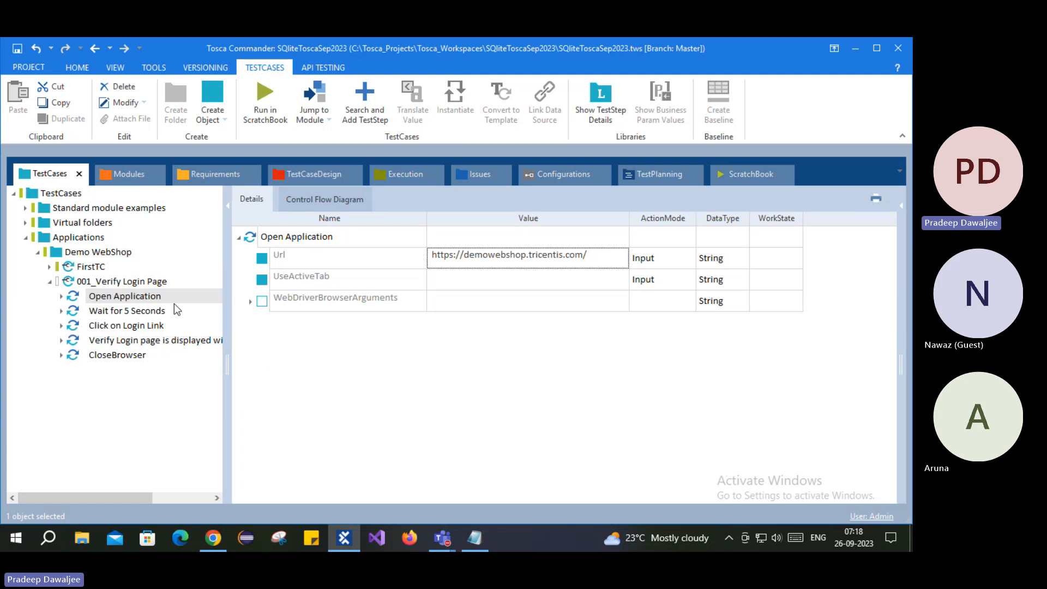
left_click(82, 280)
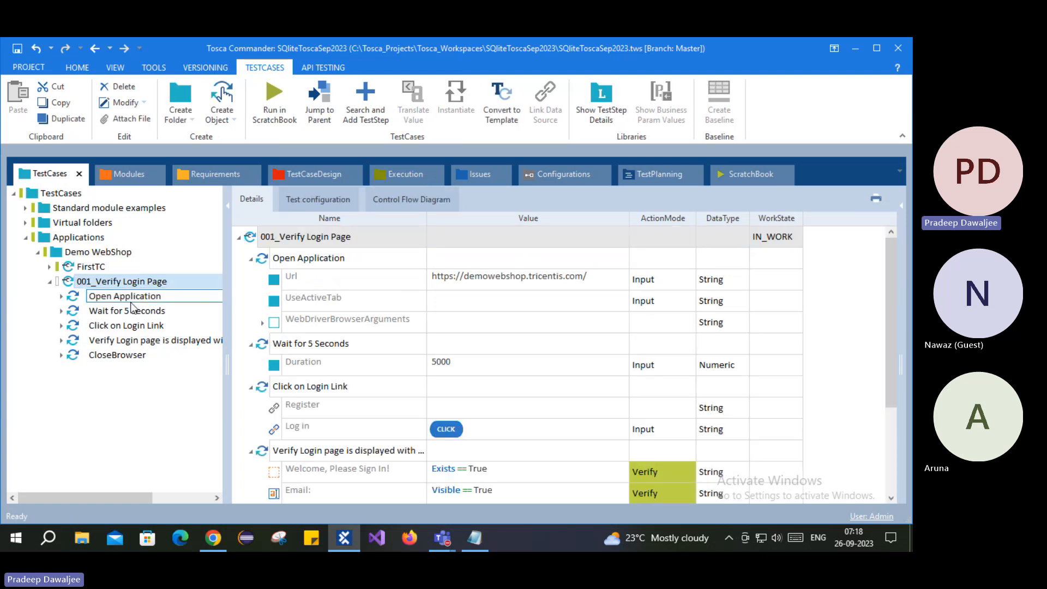
- Display the Open Application step's Url, UseActiveTab and WebDriverBrowserArguments values
left_click(131, 299)
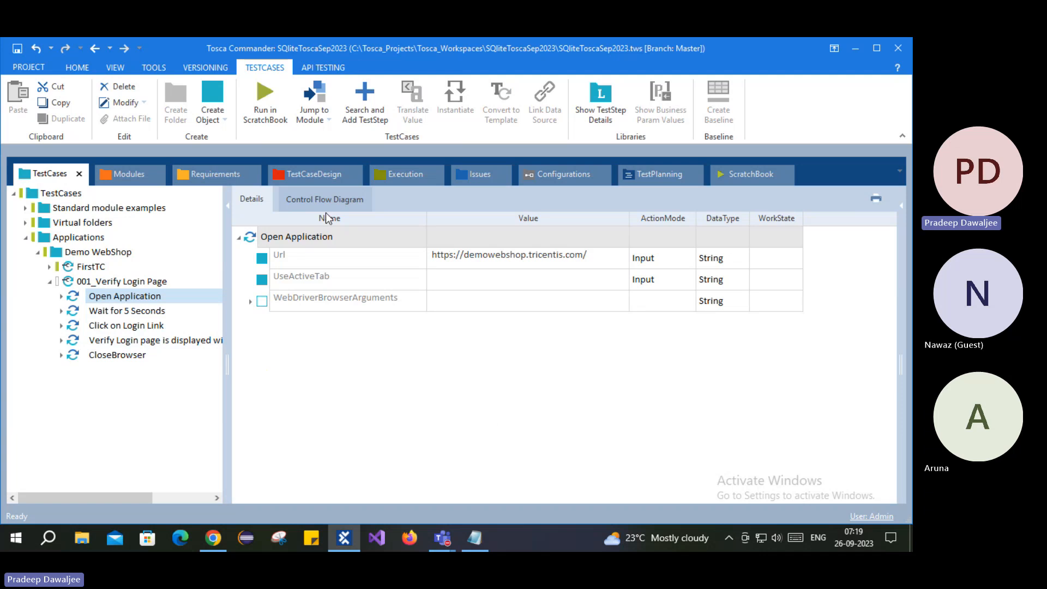
left_click(470, 260)
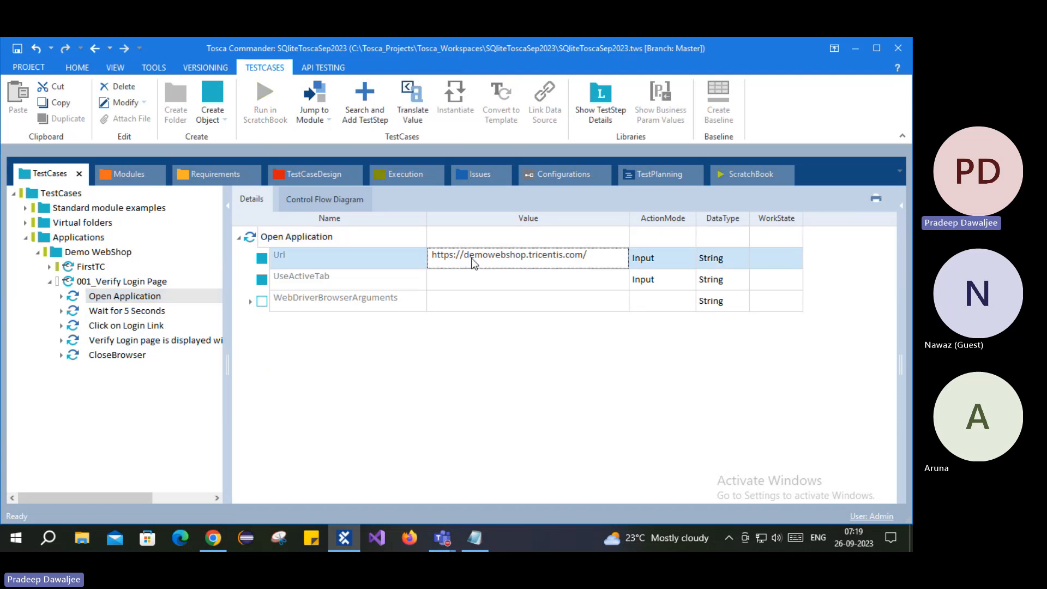
left_click(465, 257)
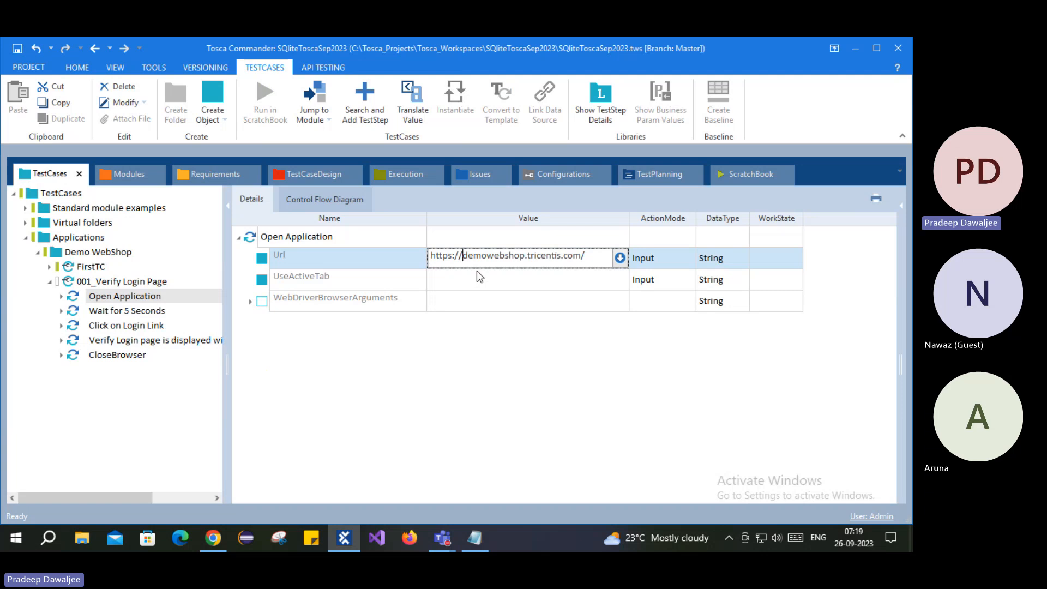
type("de")
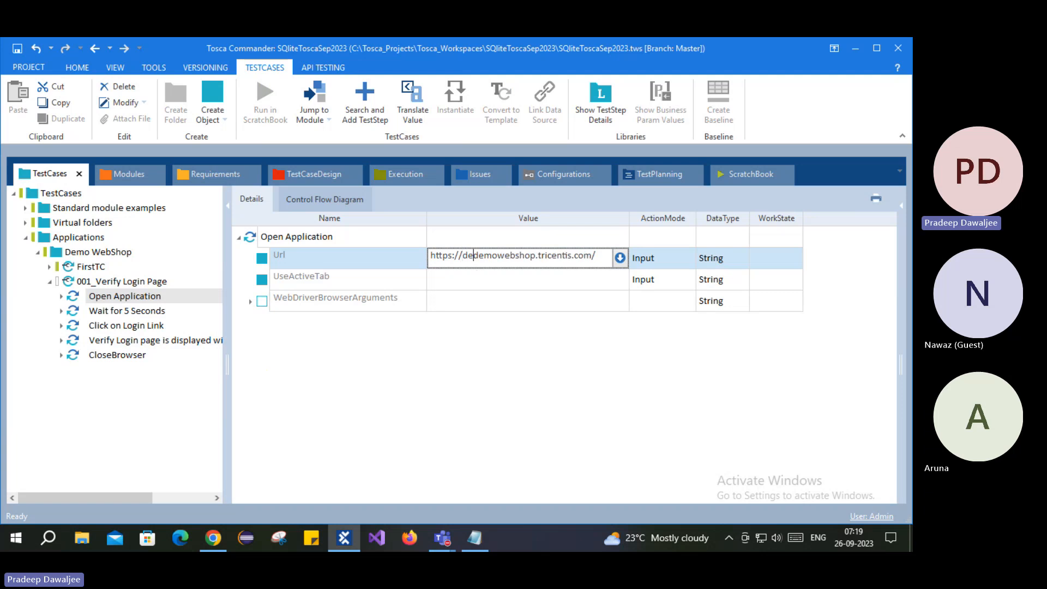
type("v.")
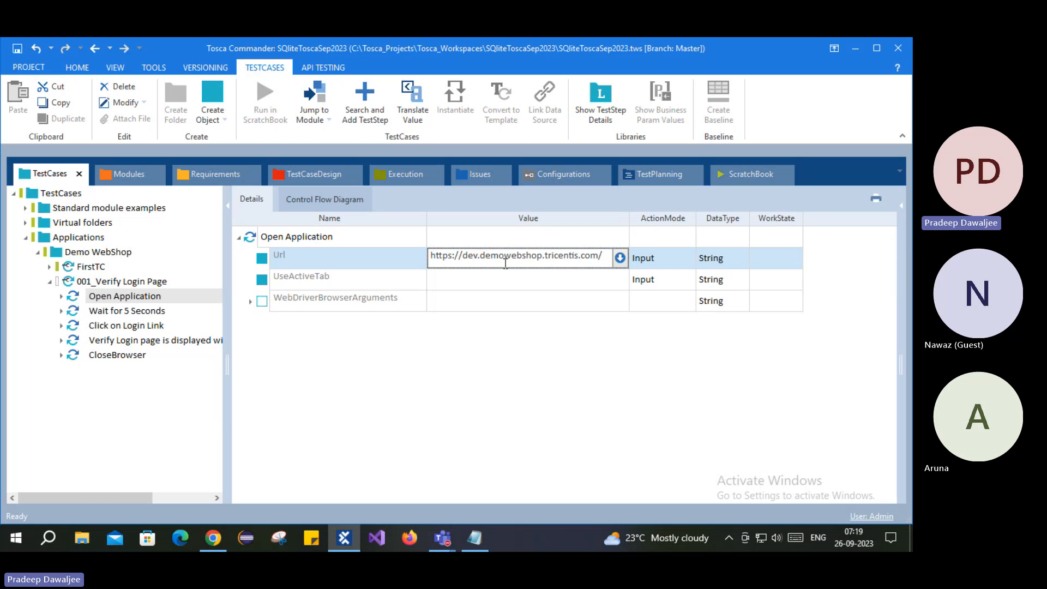
key("BackSpace")
key("BackSpace")
key("BackSpace")
key("BackSpace")
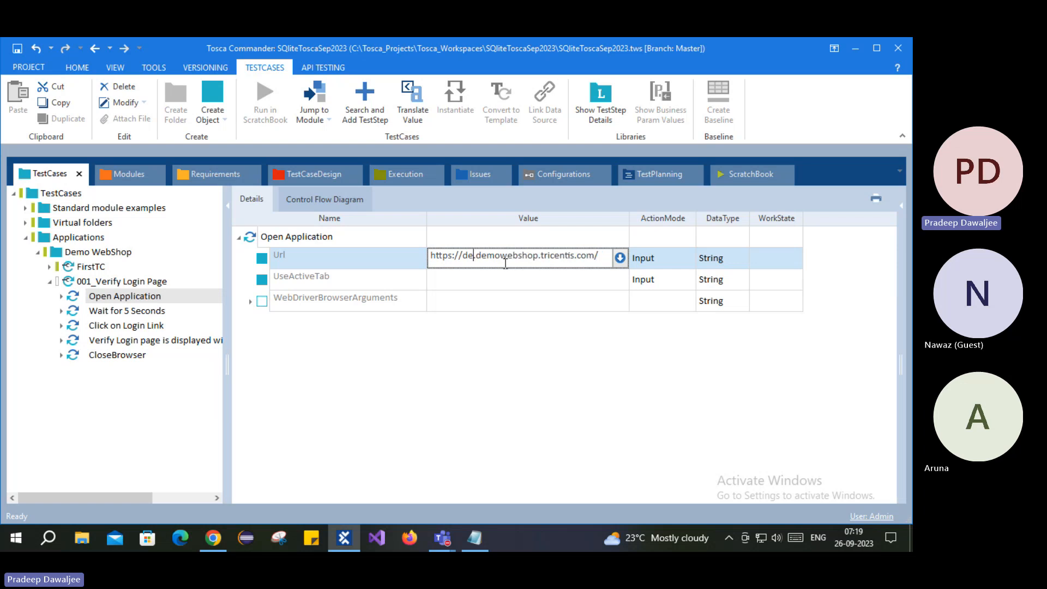
type("QA")
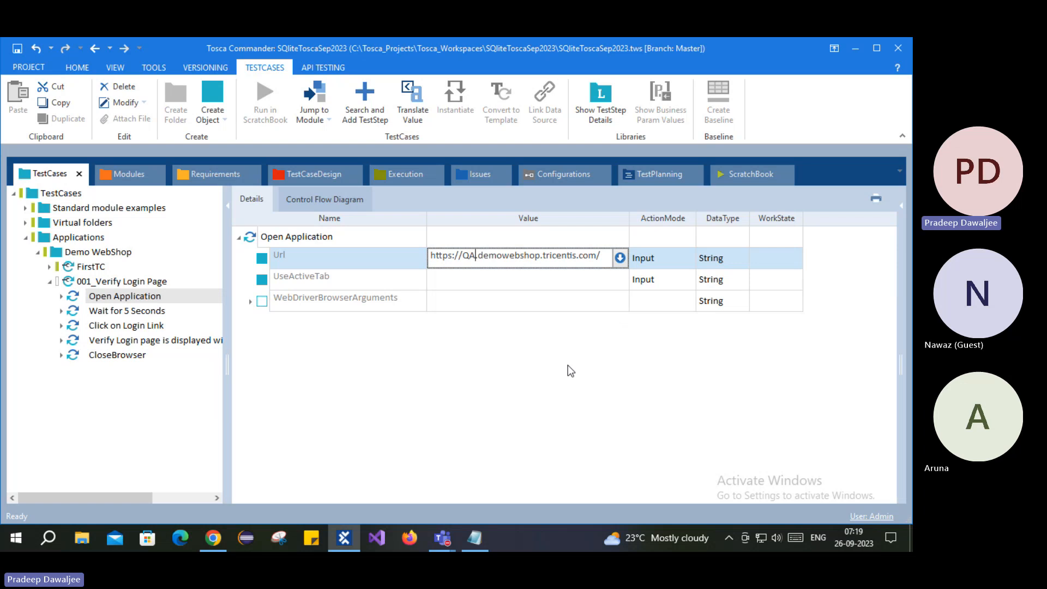
key("BackSpace")
key("BackSpace")
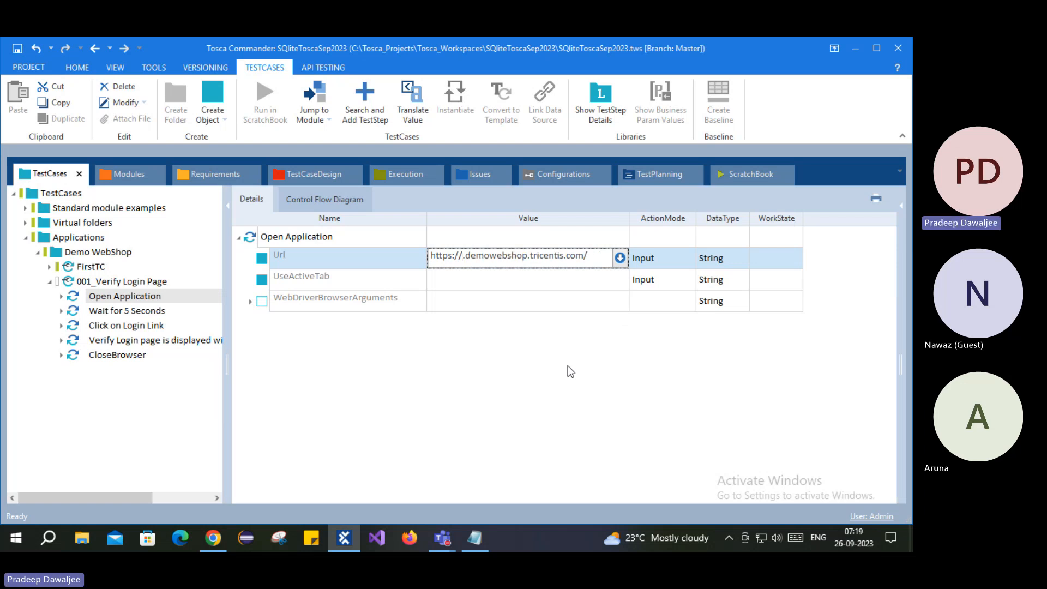
type("UAT")
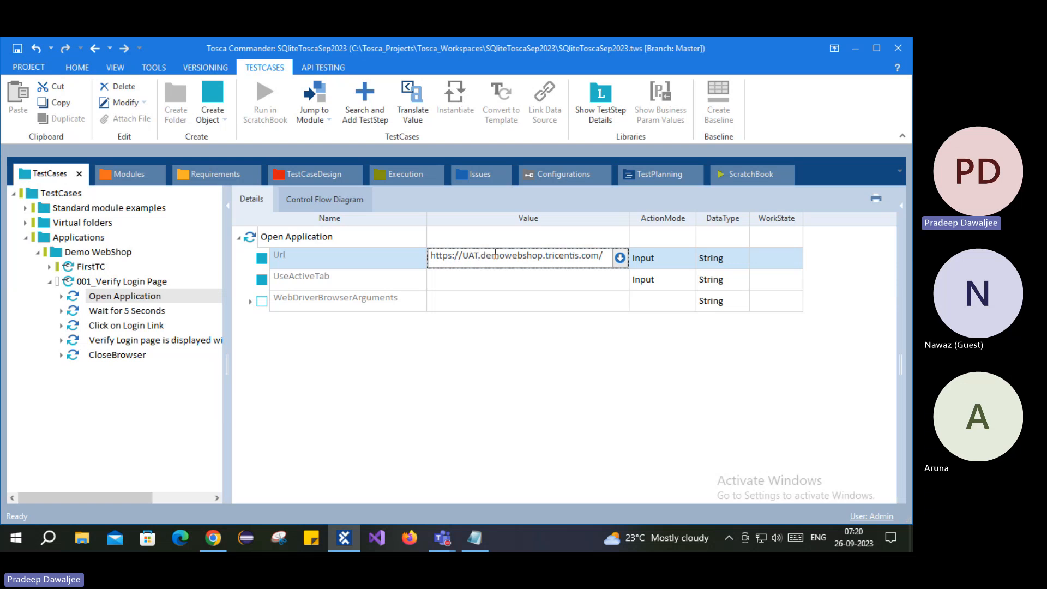
key("BackSpace")
key("BackSpace")
key("BackSpace")
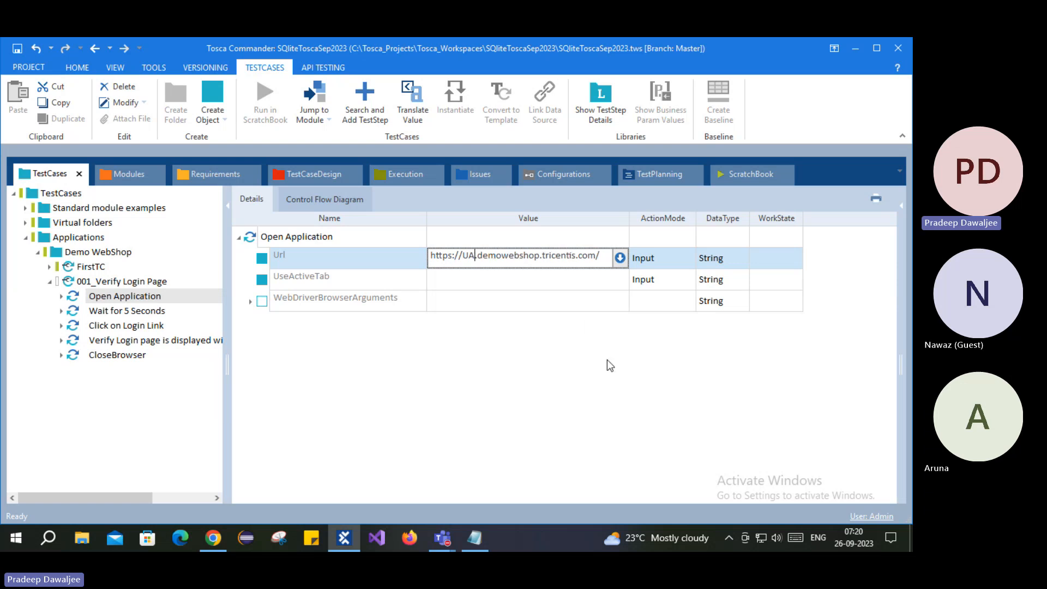
key("Delete")
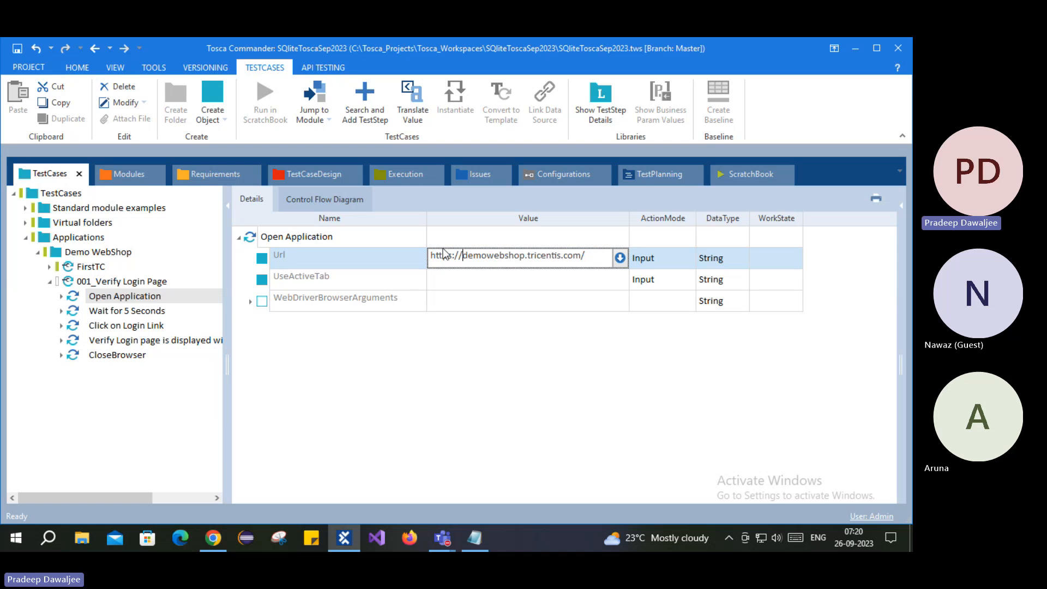
left_click(415, 432)
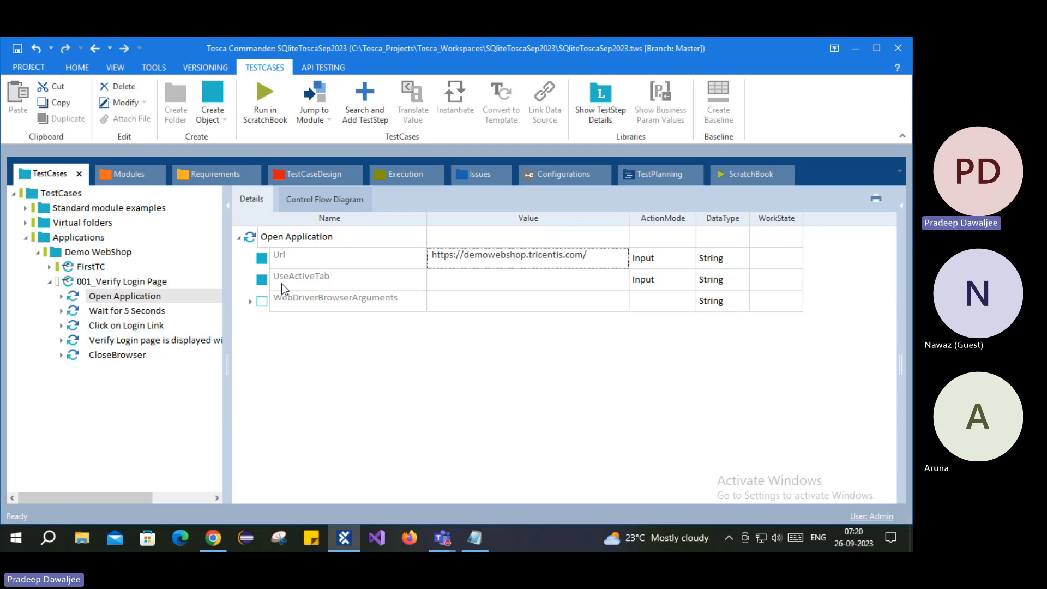
- Create a test configuration parameter named URL on 001_Verify Login Page
left_click(110, 282)
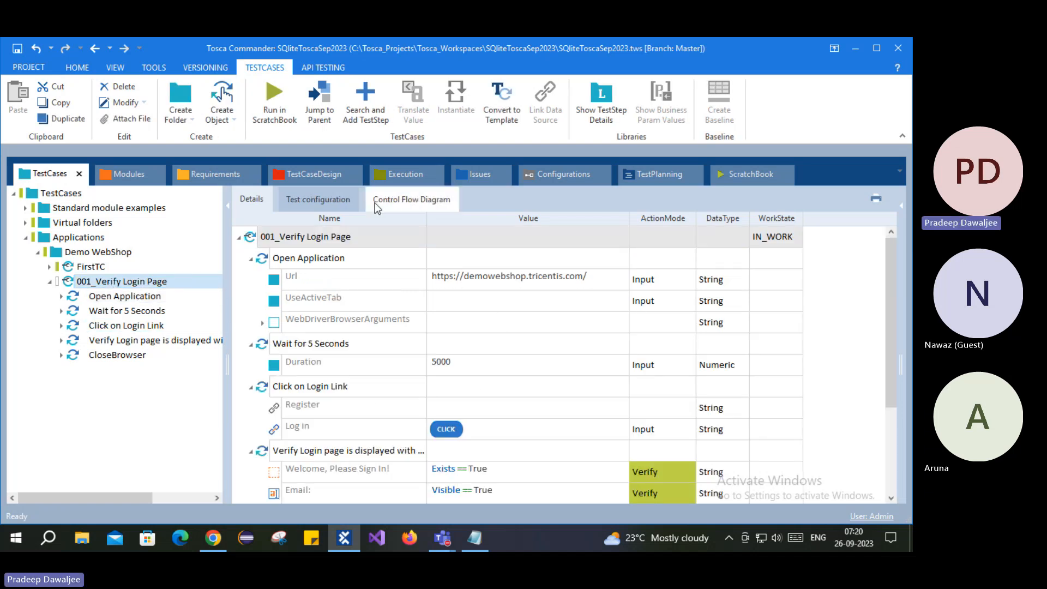
left_click(316, 199)
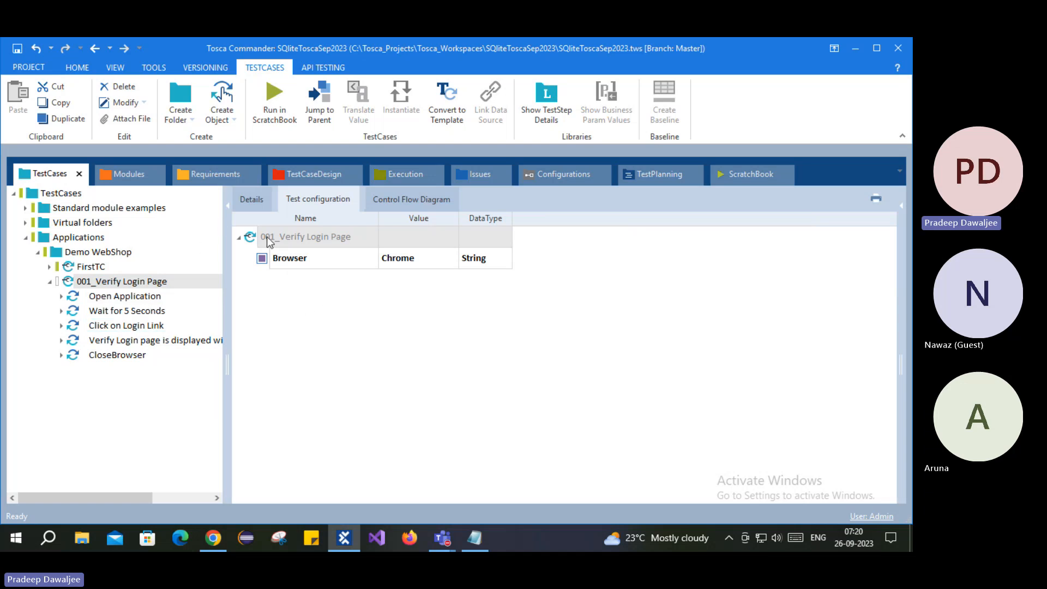
right_click(257, 236)
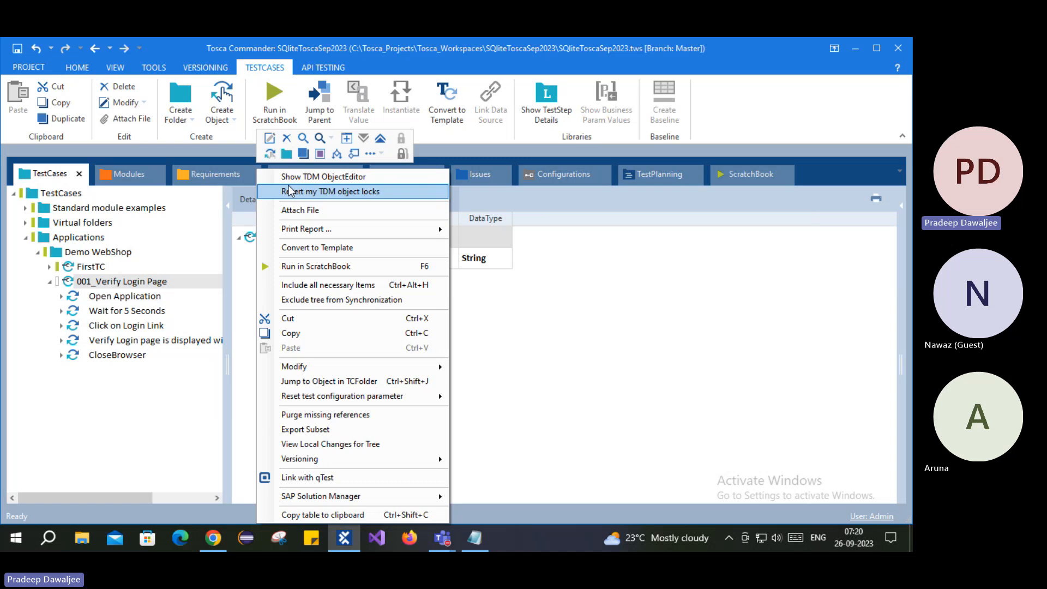
left_click(320, 154)
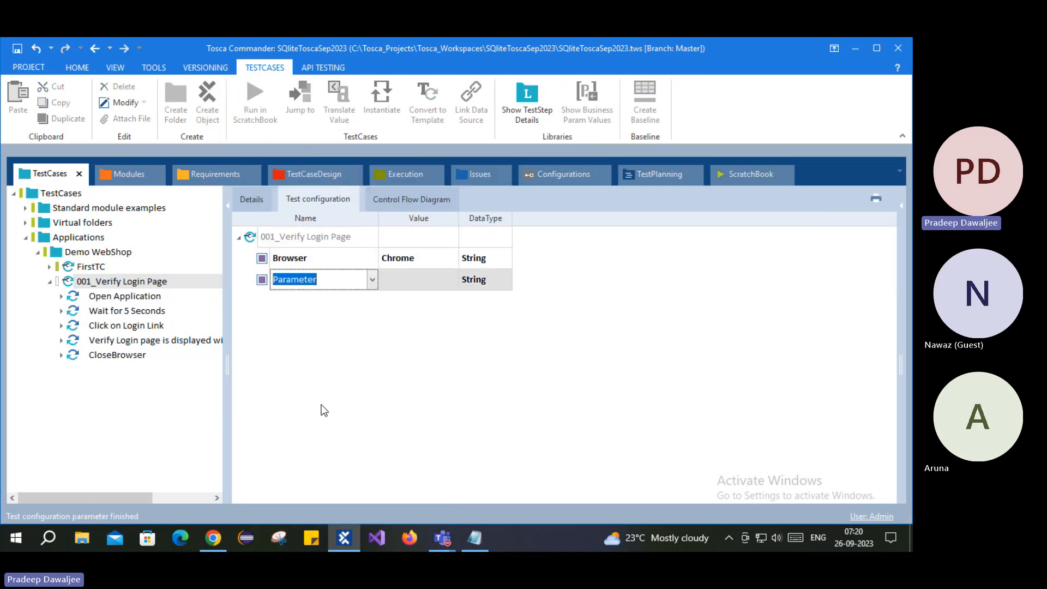
type("URL")
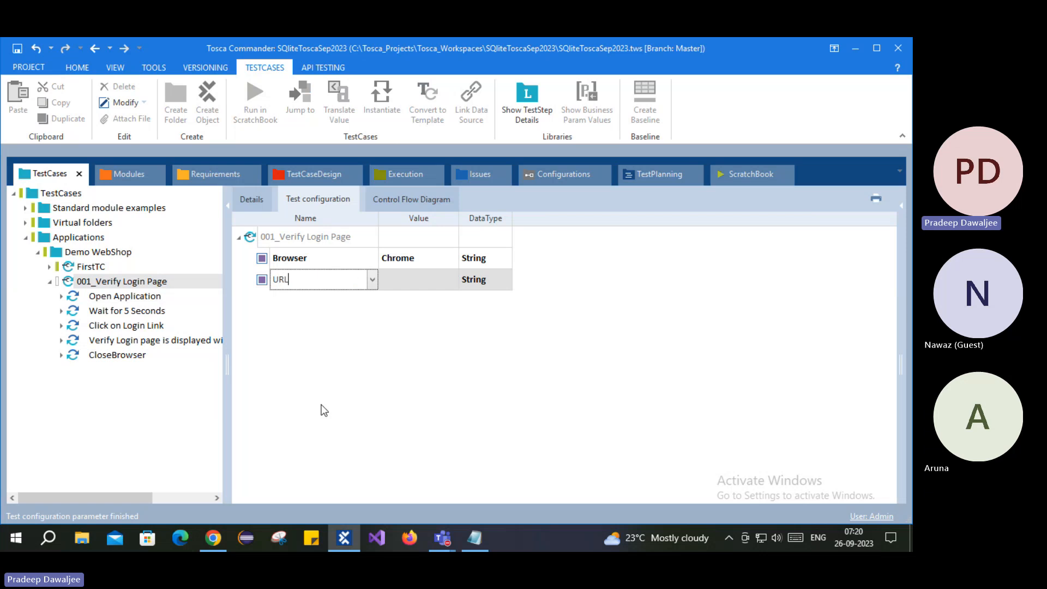
key("Return")
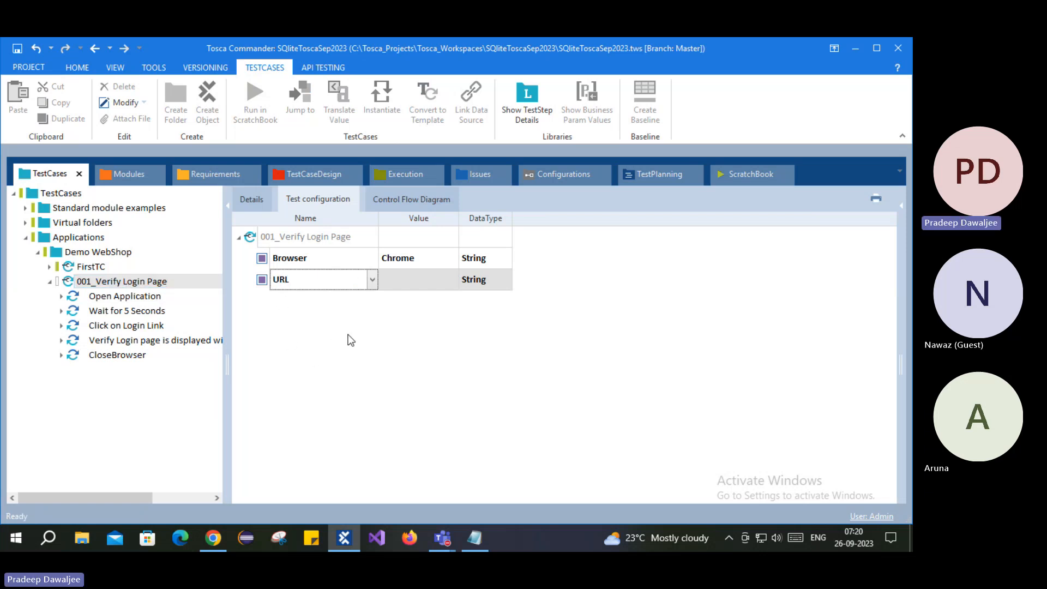
left_click(323, 353)
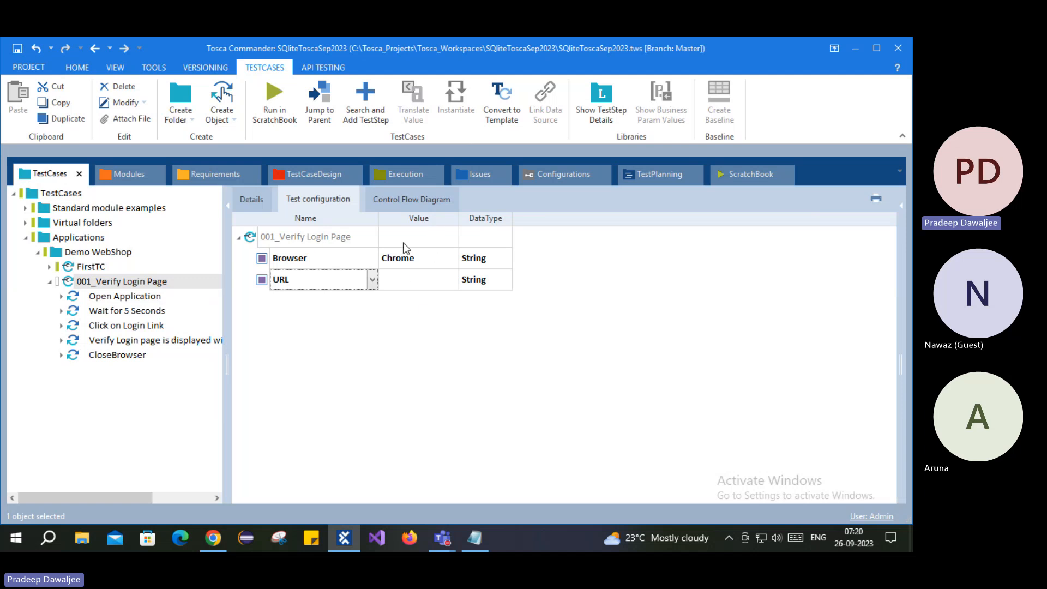
left_click(401, 282)
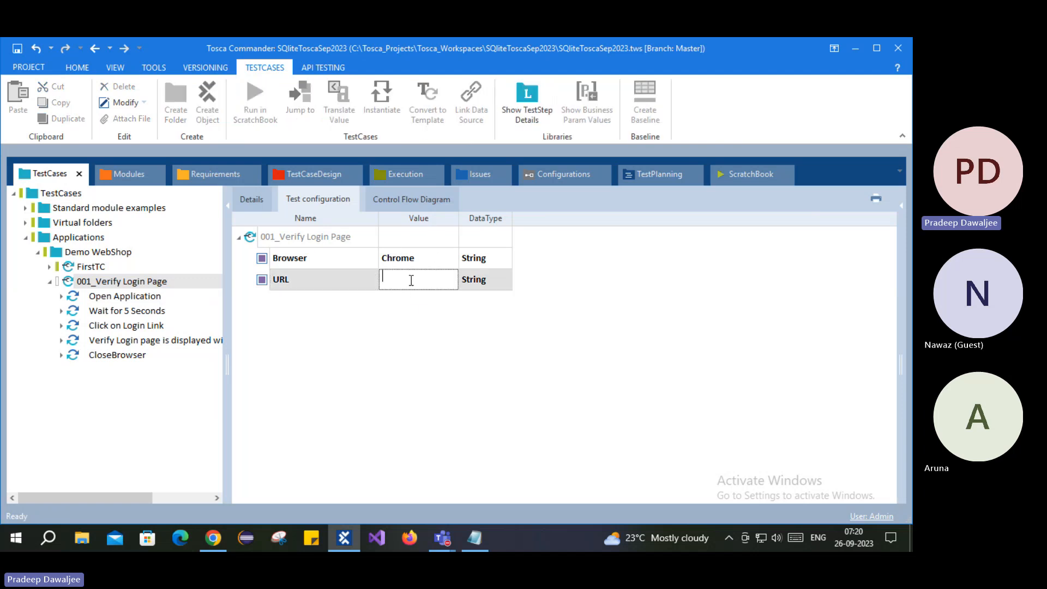
key("ctrl+v")
left_click_drag(458, 217, 761, 217)
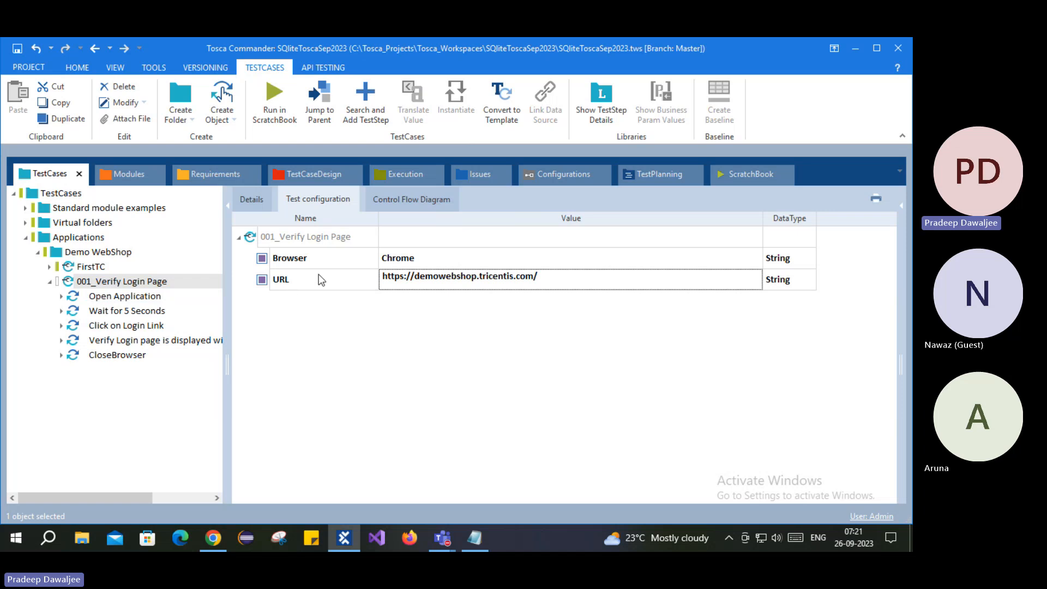
left_click(139, 297)
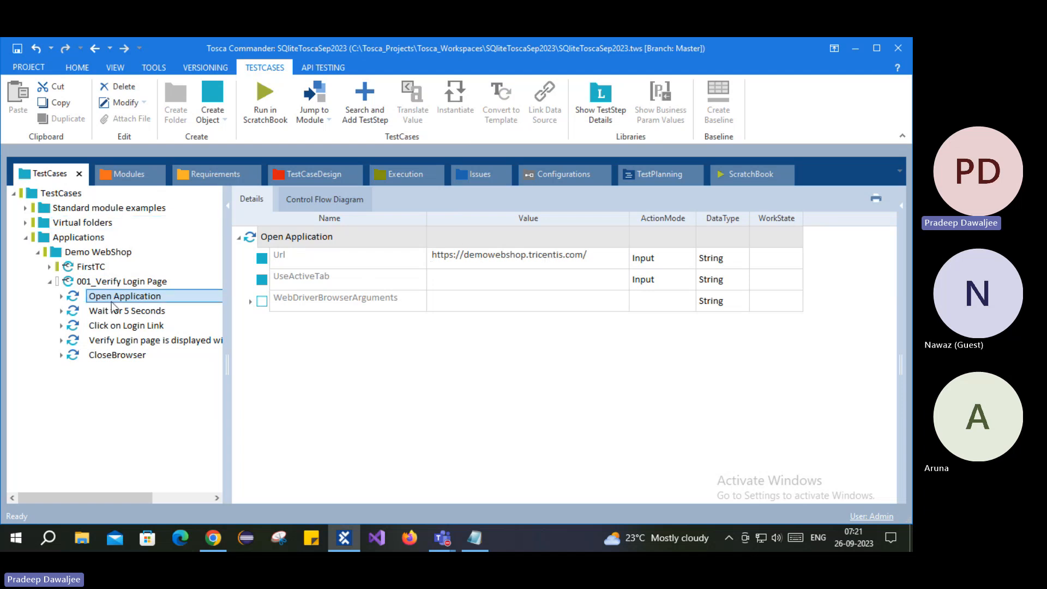
left_click(120, 281)
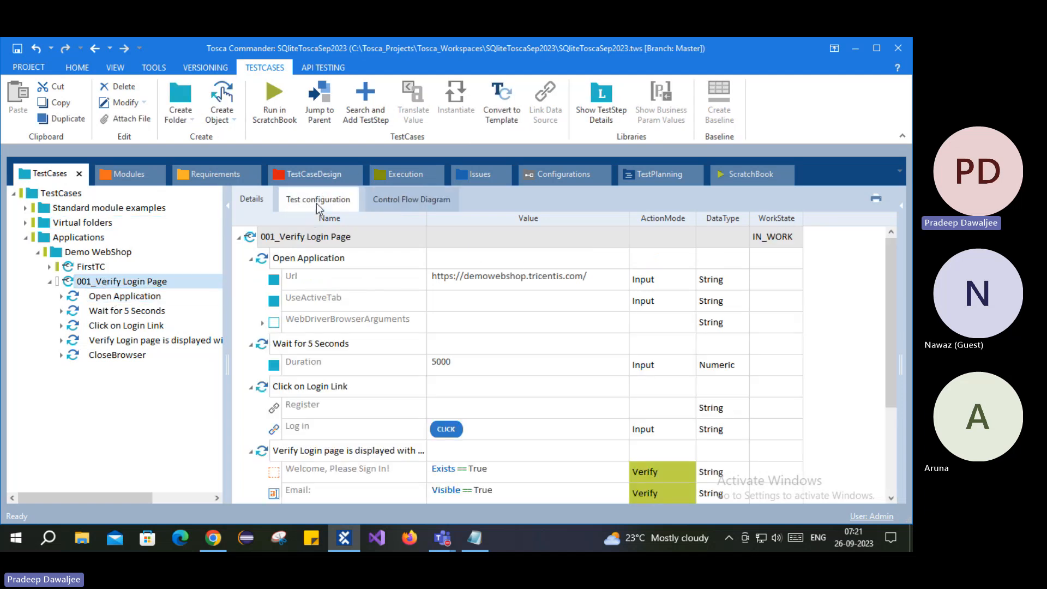
left_click(318, 202)
left_click(296, 290)
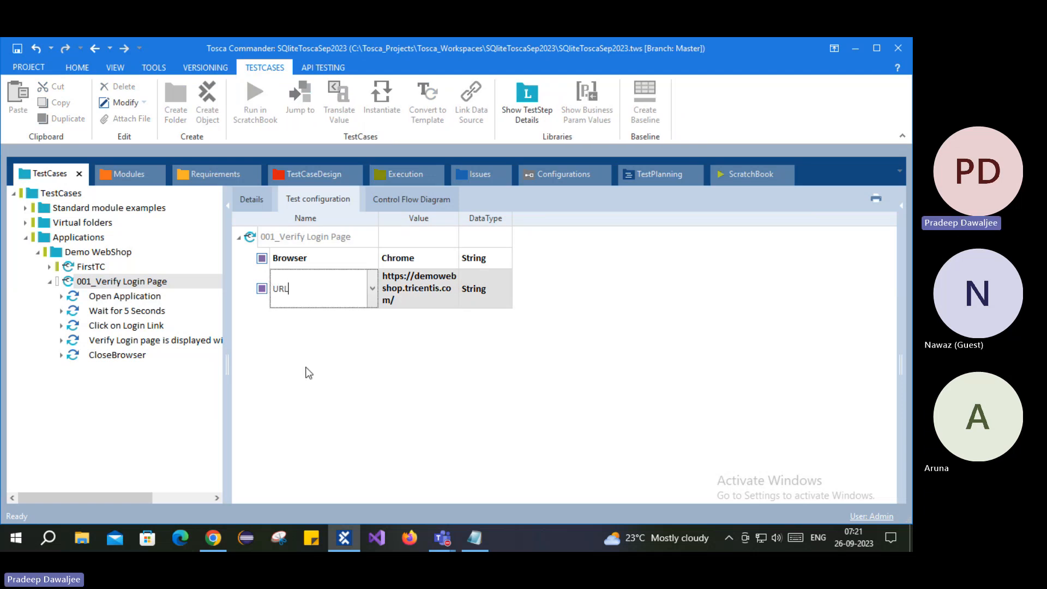
left_click(252, 199)
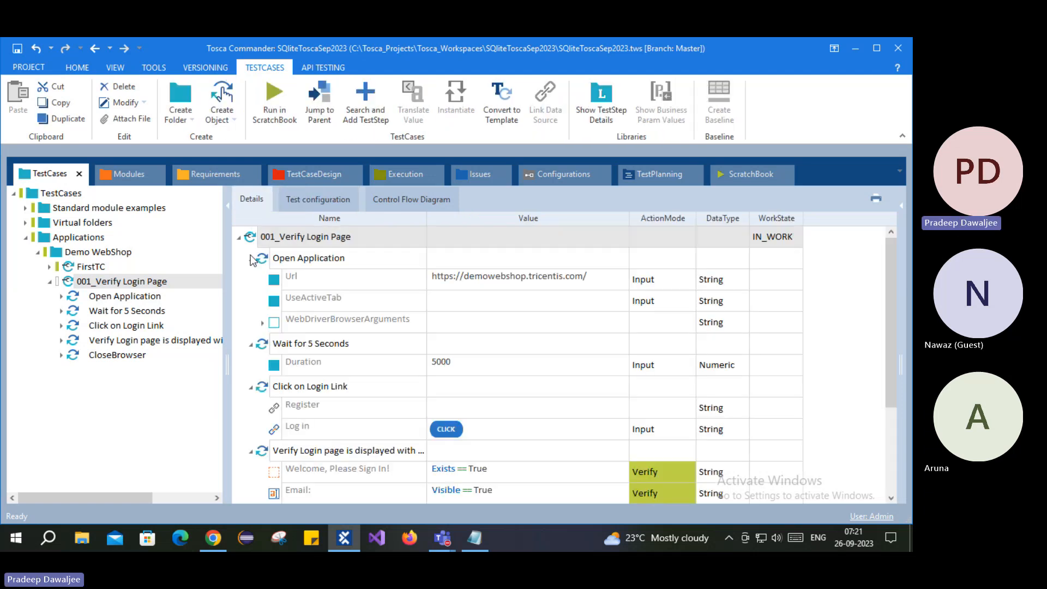
left_click(97, 299)
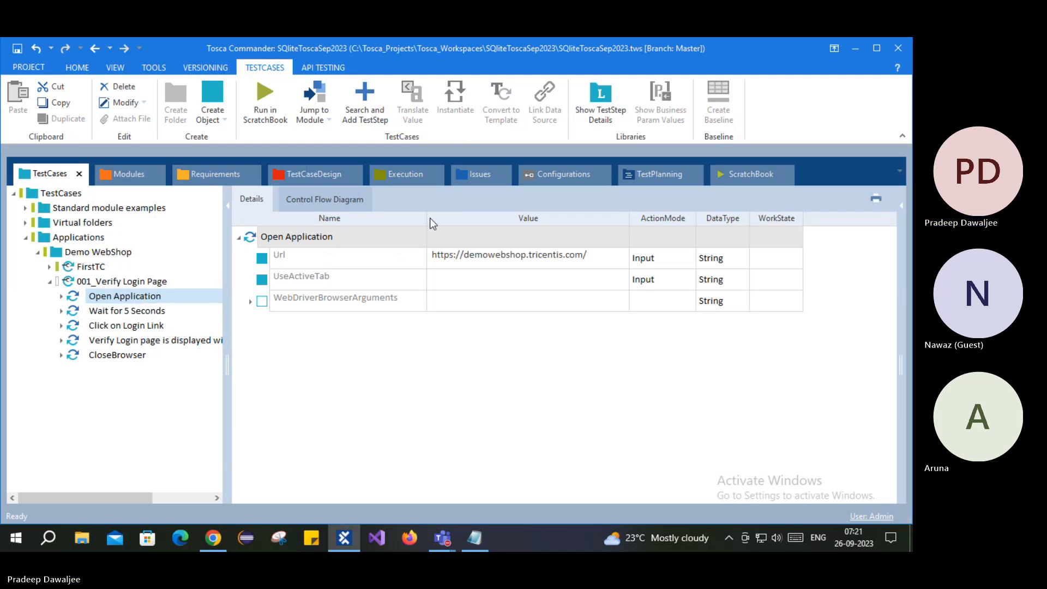
left_click_drag(428, 216, 414, 216)
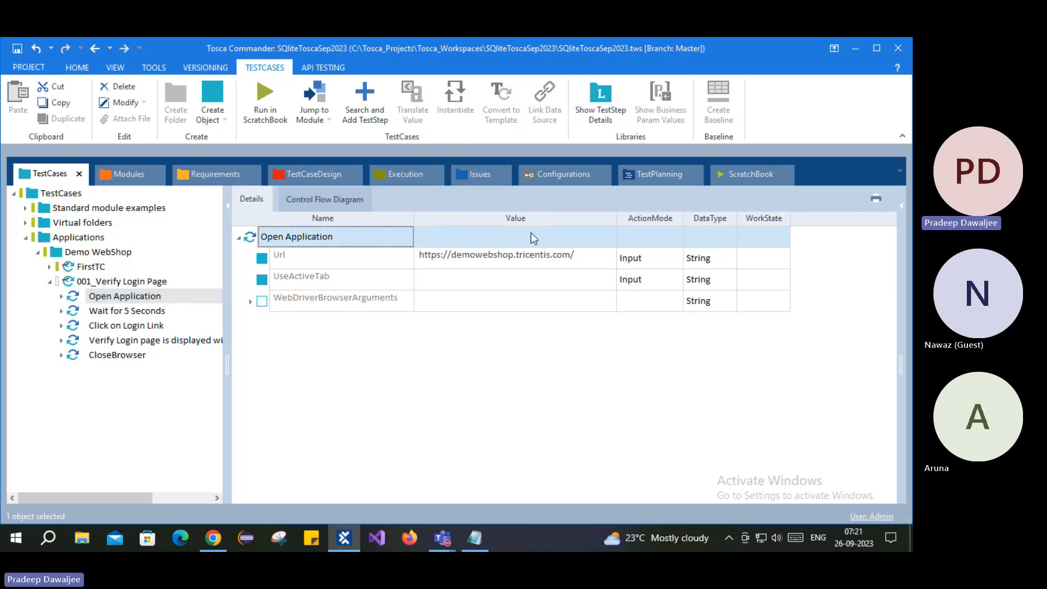
- Clear the fixed Url address and start typing the {CP[]} expression
left_click(468, 260)
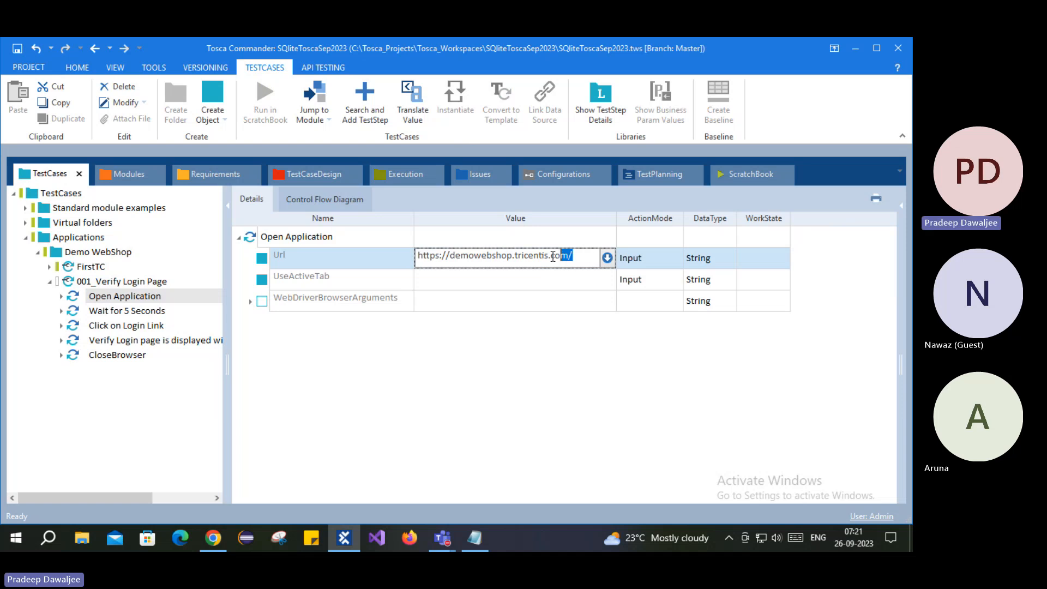
left_click_drag(591, 257, 377, 256)
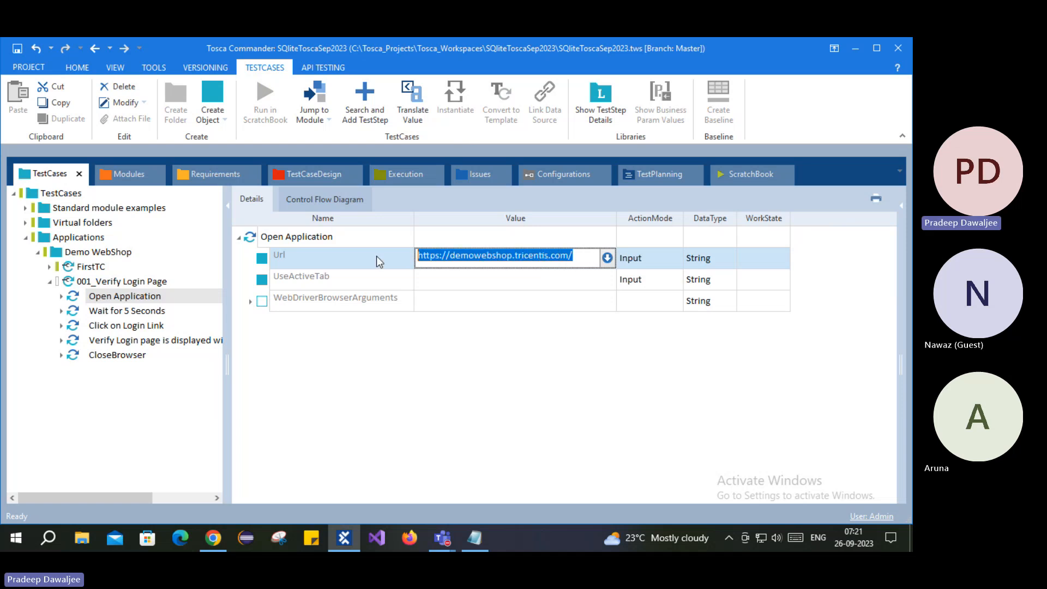
key("Delete")
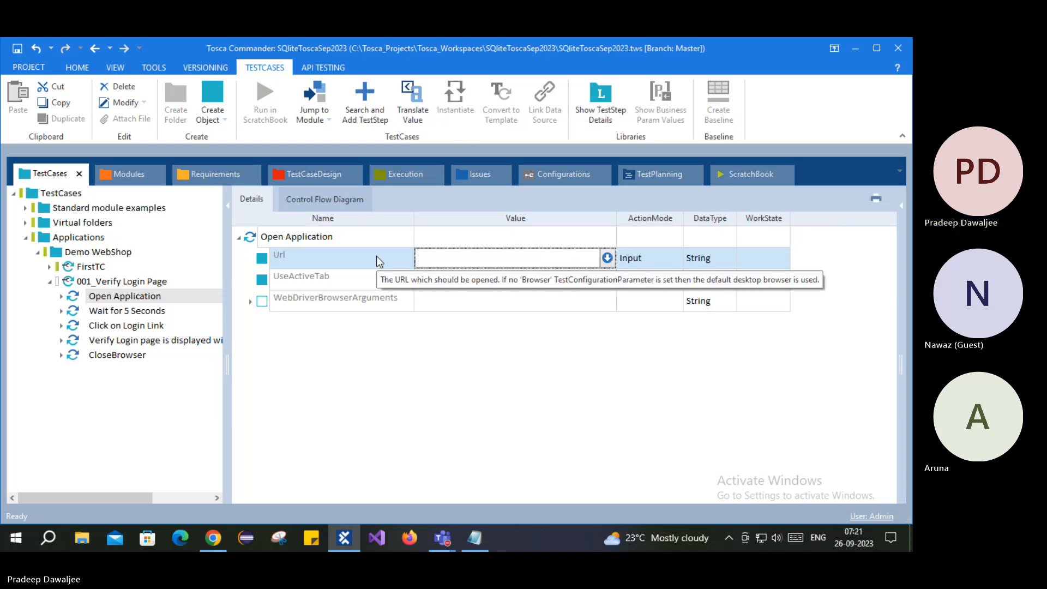
type("{")
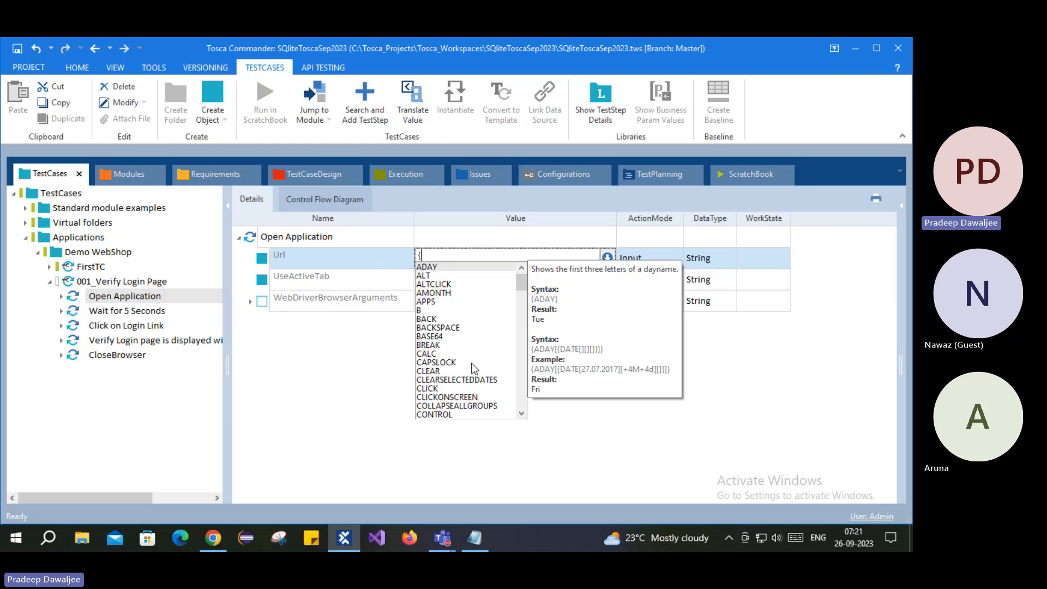
type("CP")
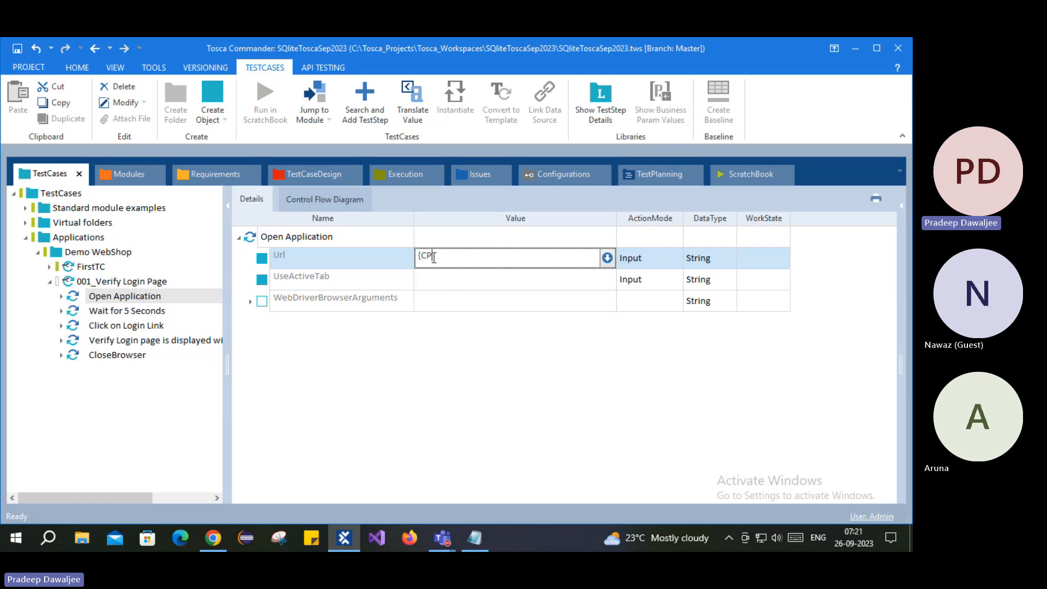
left_click_drag(422, 256, 434, 254)
left_click(457, 255)
type("[]}")
- Complete the Url value as {CP[URL]} and commit it
left_click_drag(422, 257, 419, 256)
double_click(420, 257)
type("{")
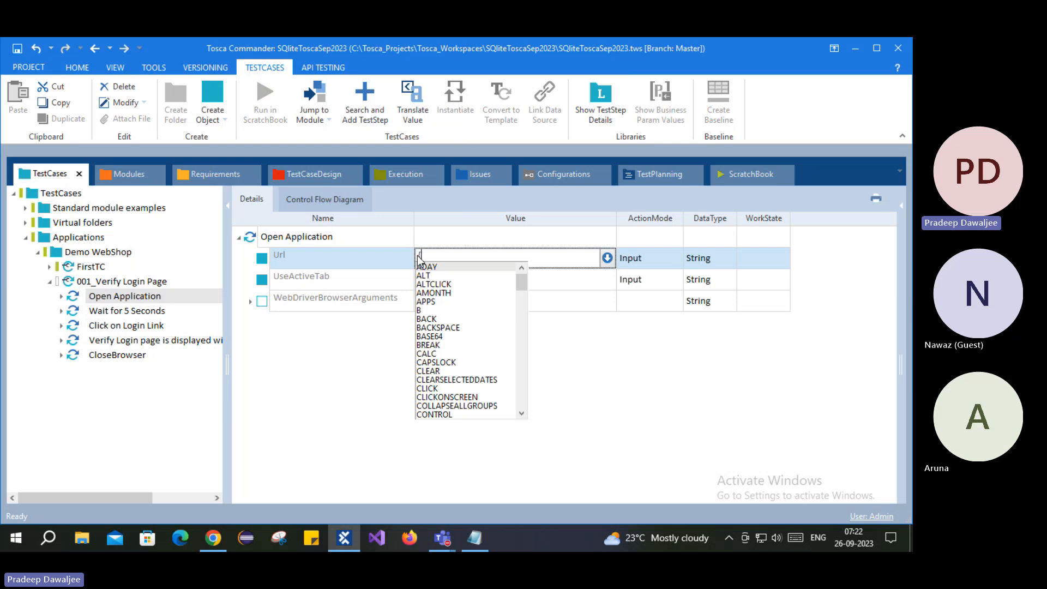
type("}")
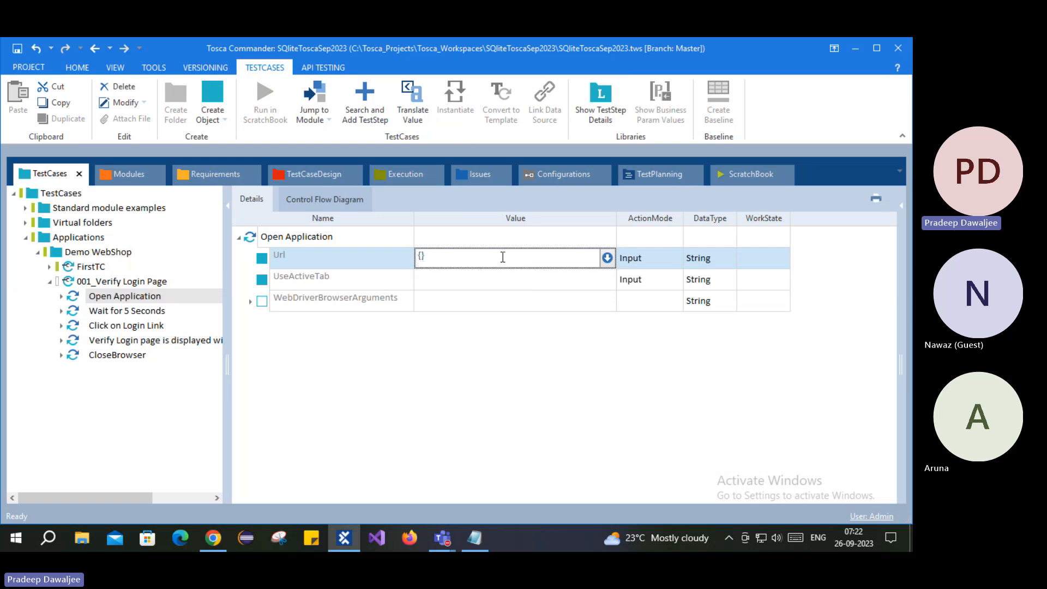
type("CP")
type("[")
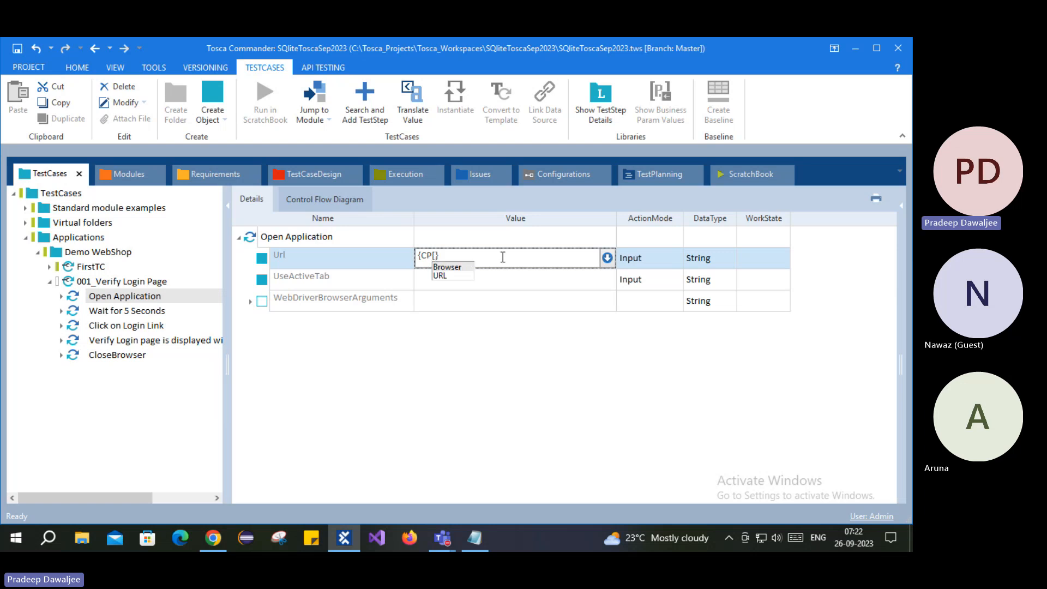
type("]")
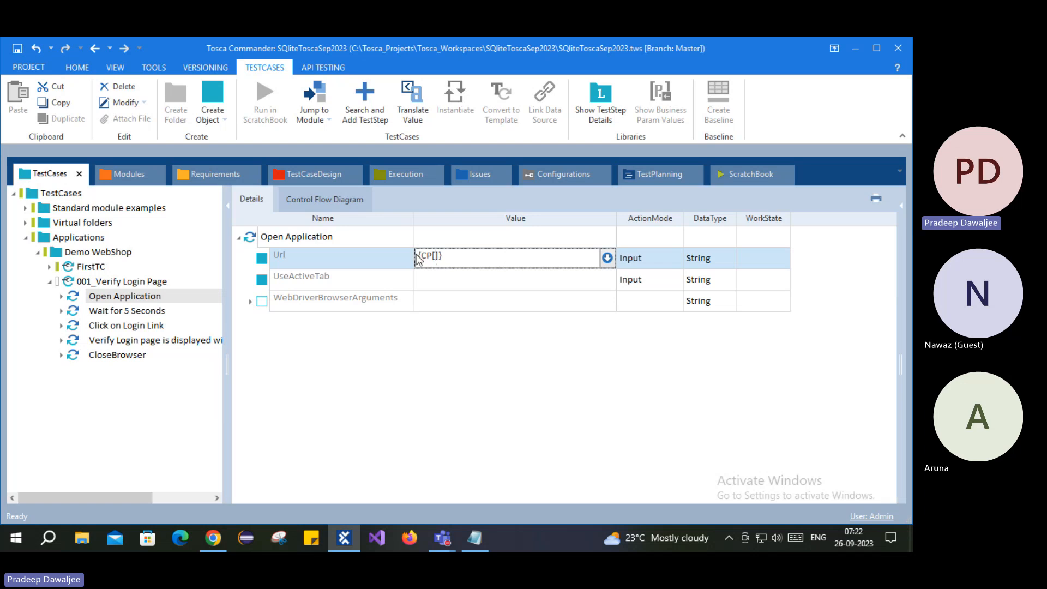
left_click_drag(439, 255, 410, 249)
left_click(437, 256)
type("URL")
left_click(439, 345)
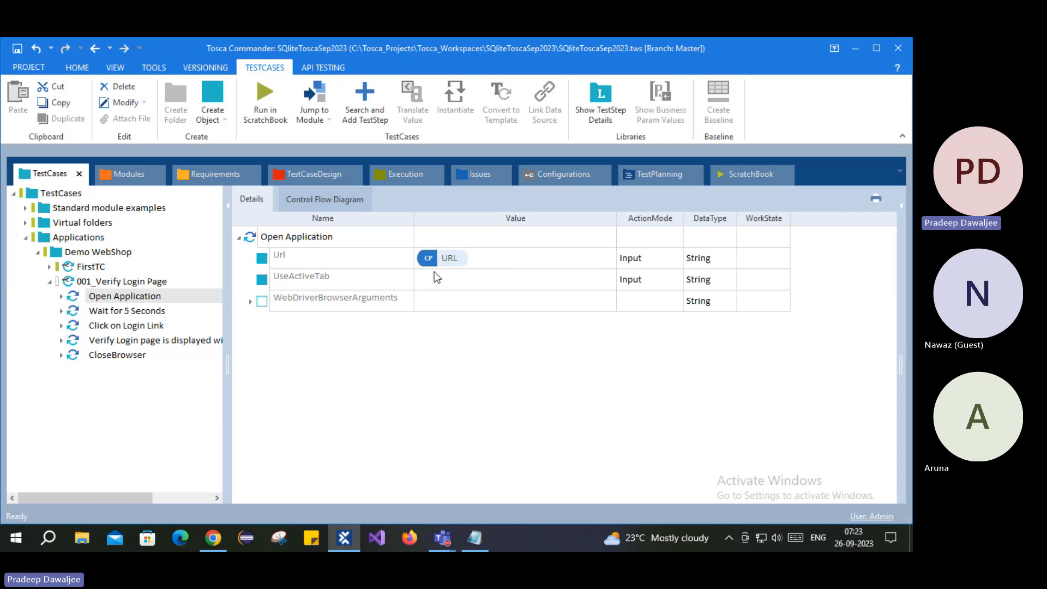
- Translate the Url's {CP[URL]} reference and dismiss the result
right_click(276, 257)
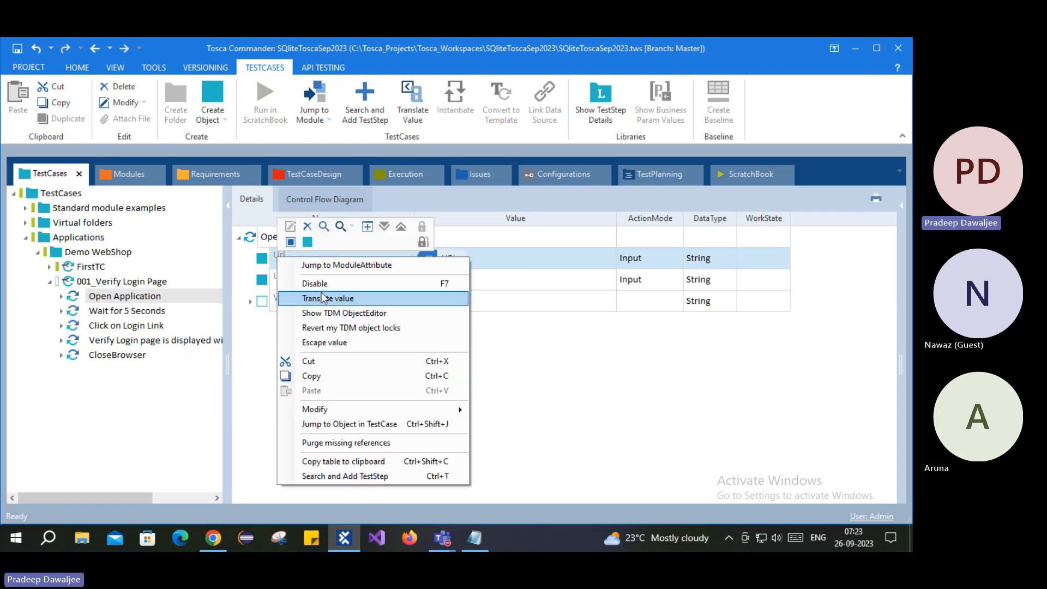
left_click(303, 234)
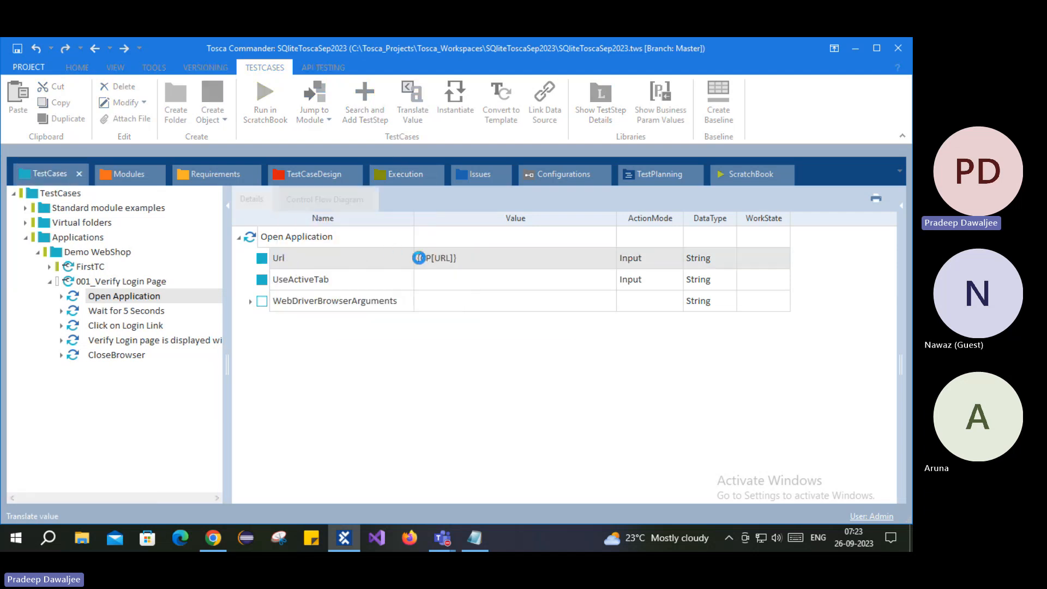
left_click(455, 320)
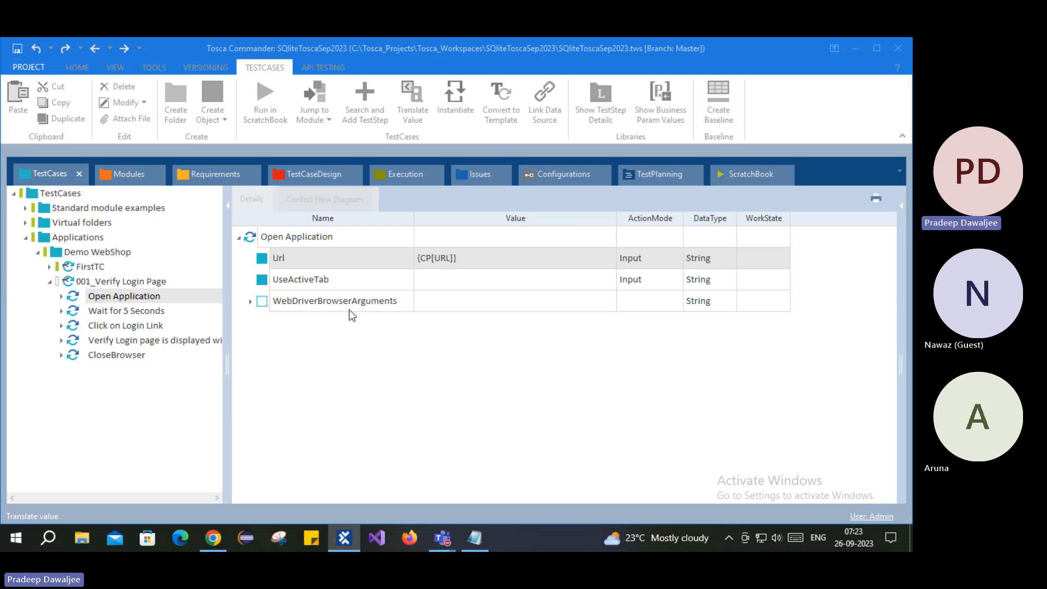
right_click(273, 254)
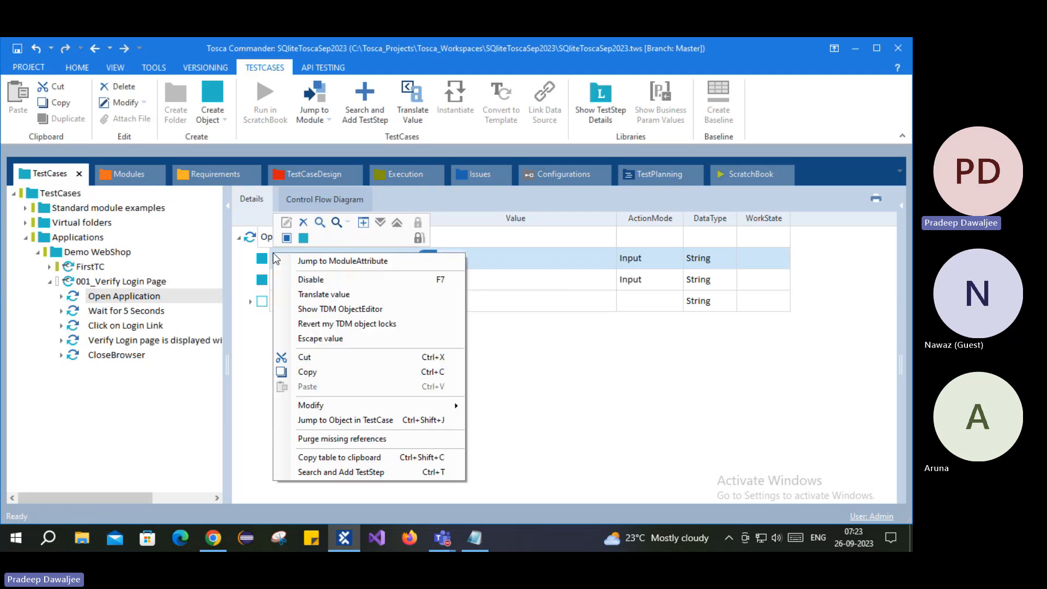
left_click(321, 295)
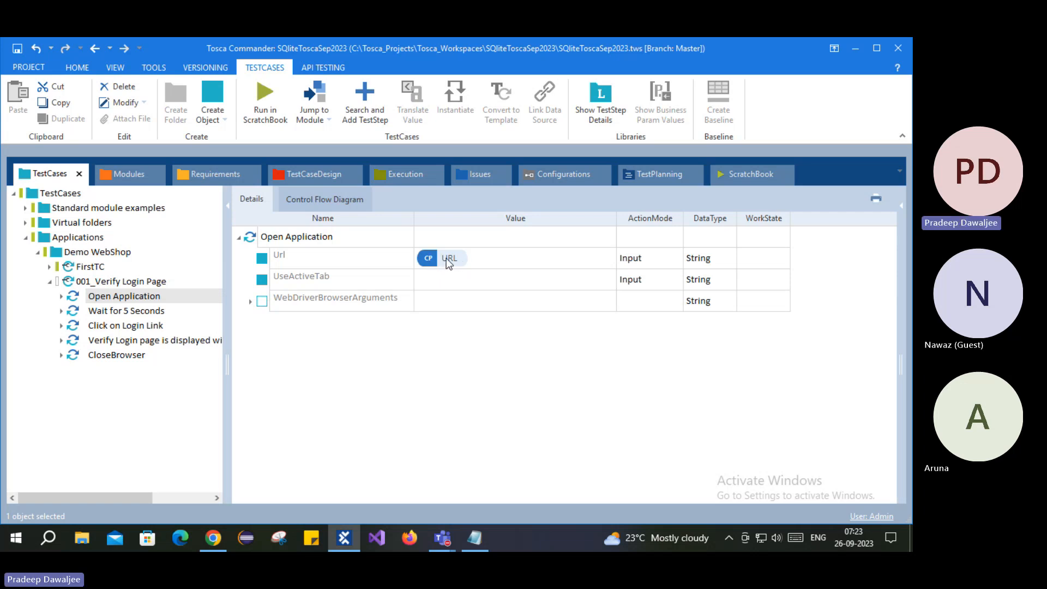
left_click(276, 253)
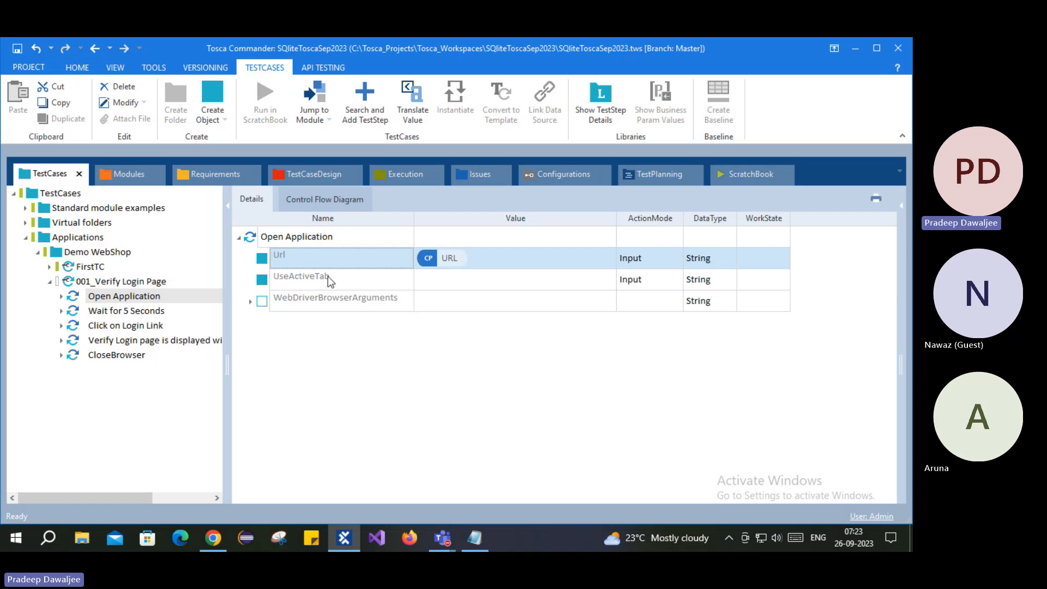
right_click(281, 259)
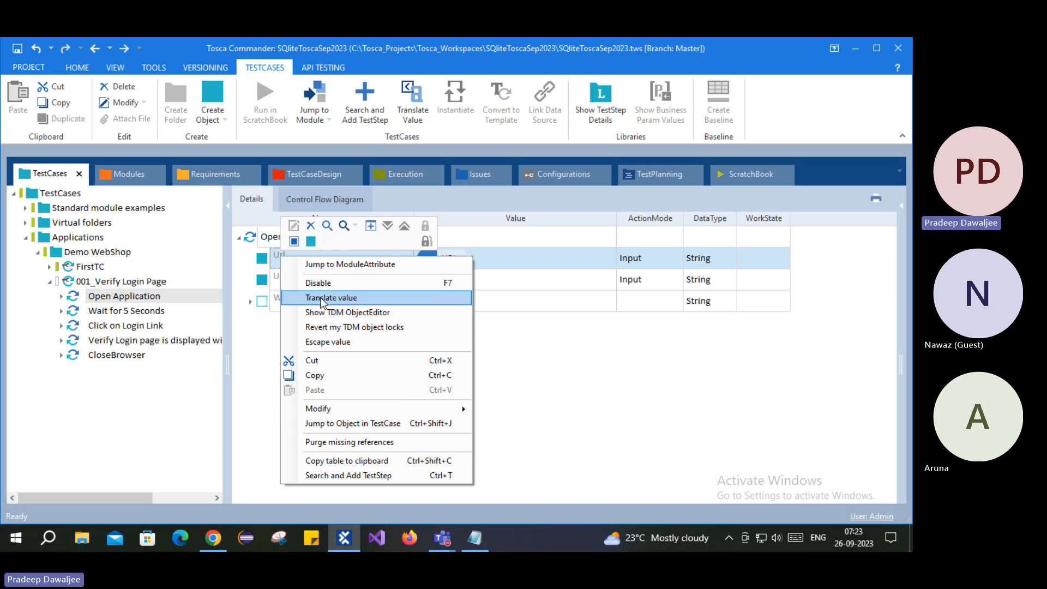
left_click(350, 299)
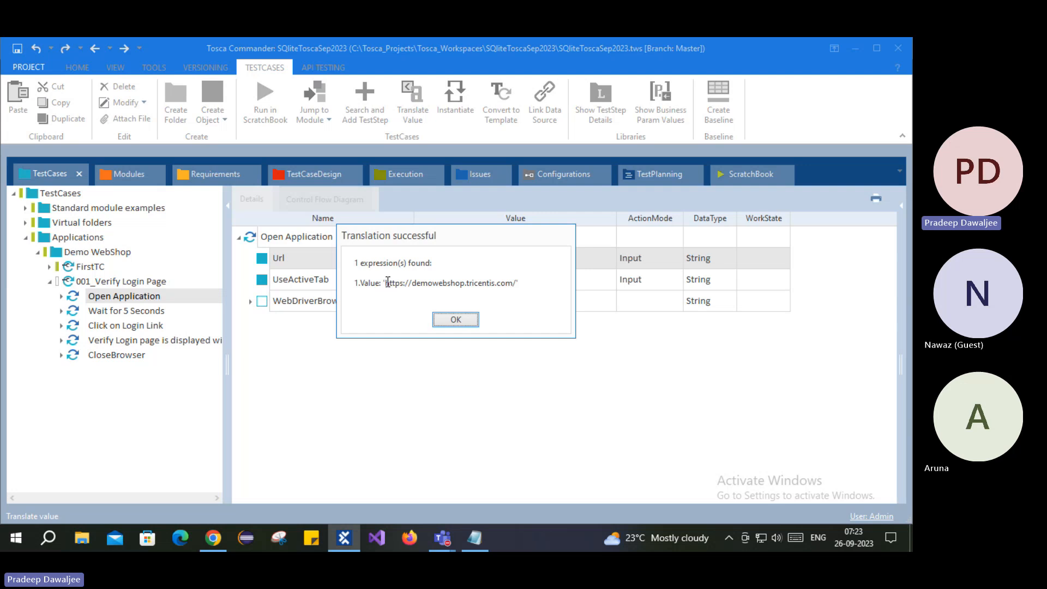
left_click_drag(386, 282, 519, 284)
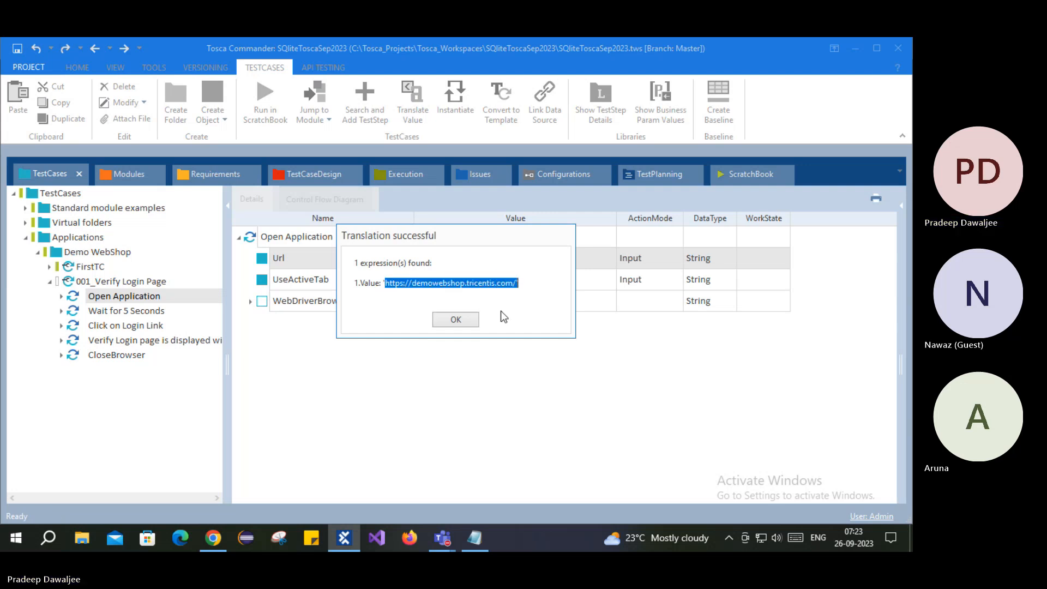
left_click(461, 322)
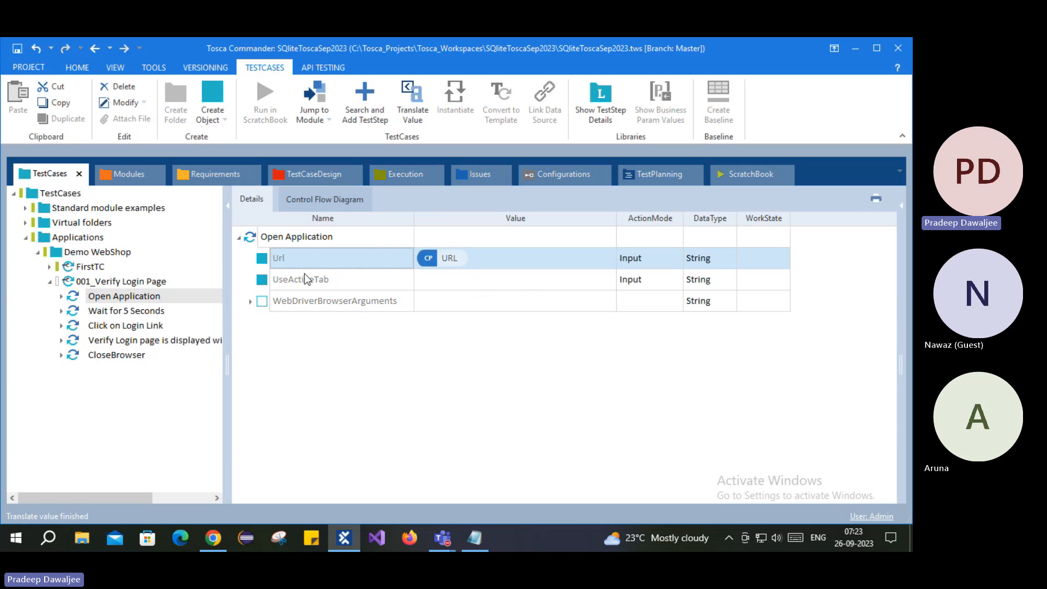
left_click(113, 281)
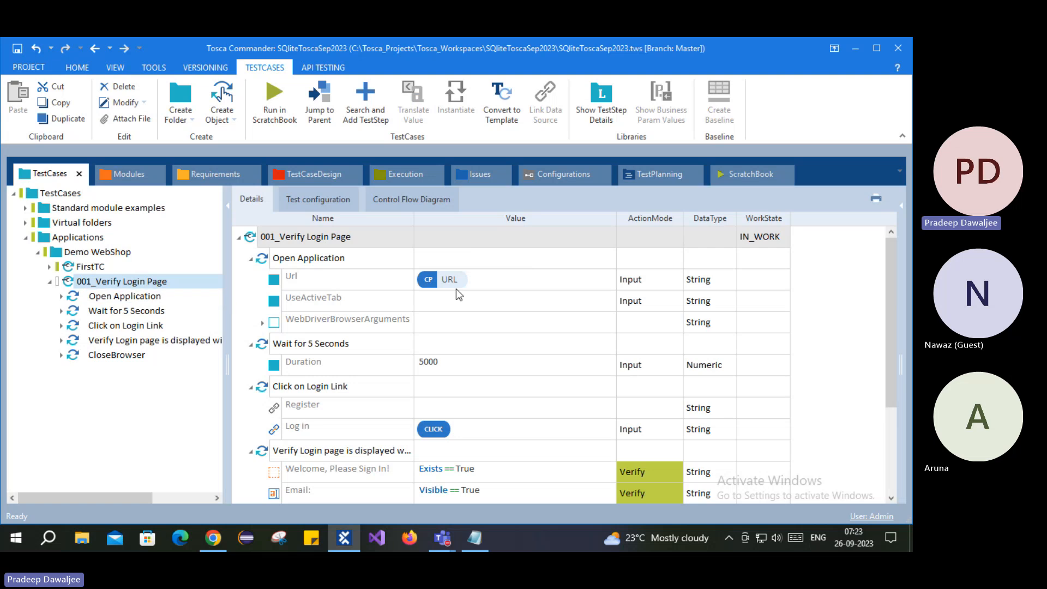
scroll(450, 322, "down", 2)
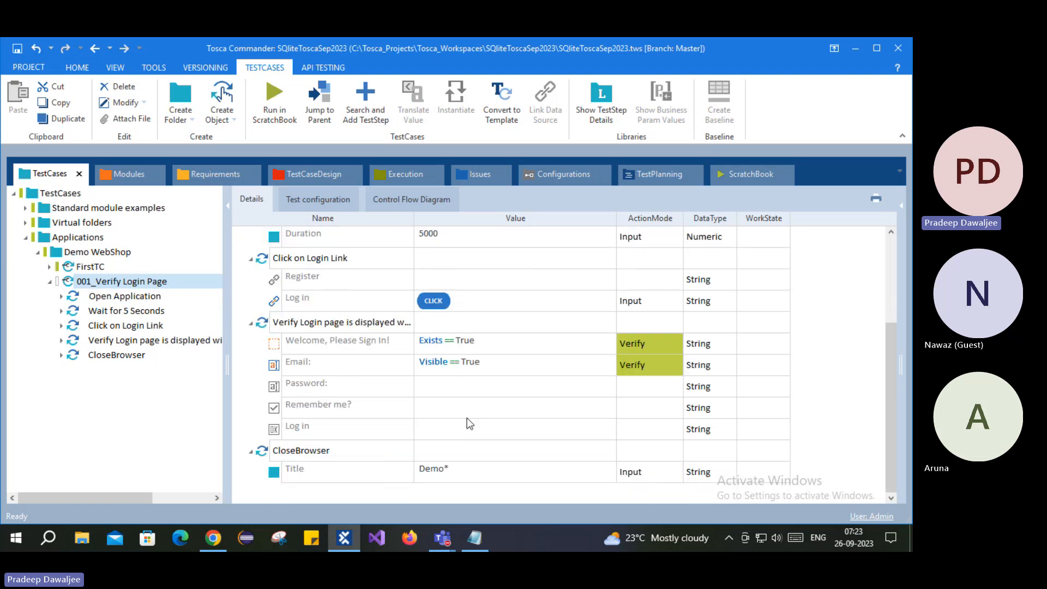
scroll(470, 429, "up", 2)
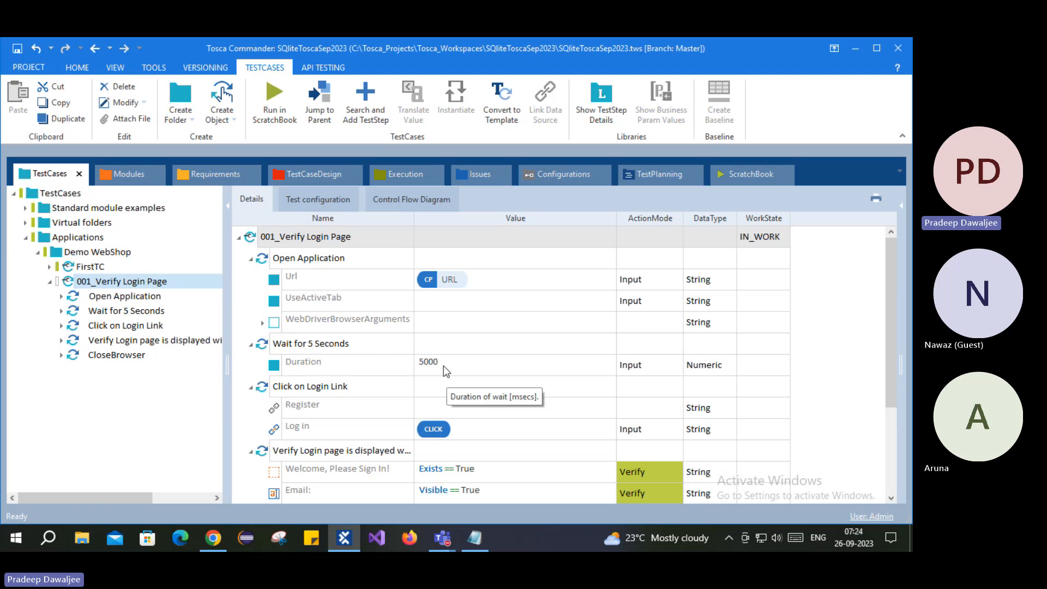
scroll(443, 366, "down", 2)
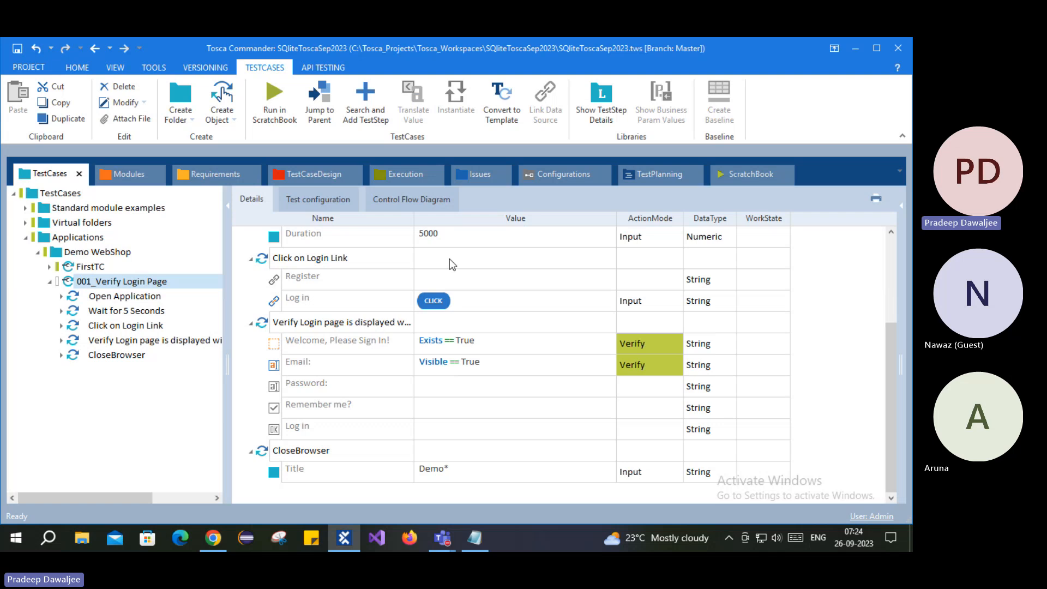
left_click(315, 199)
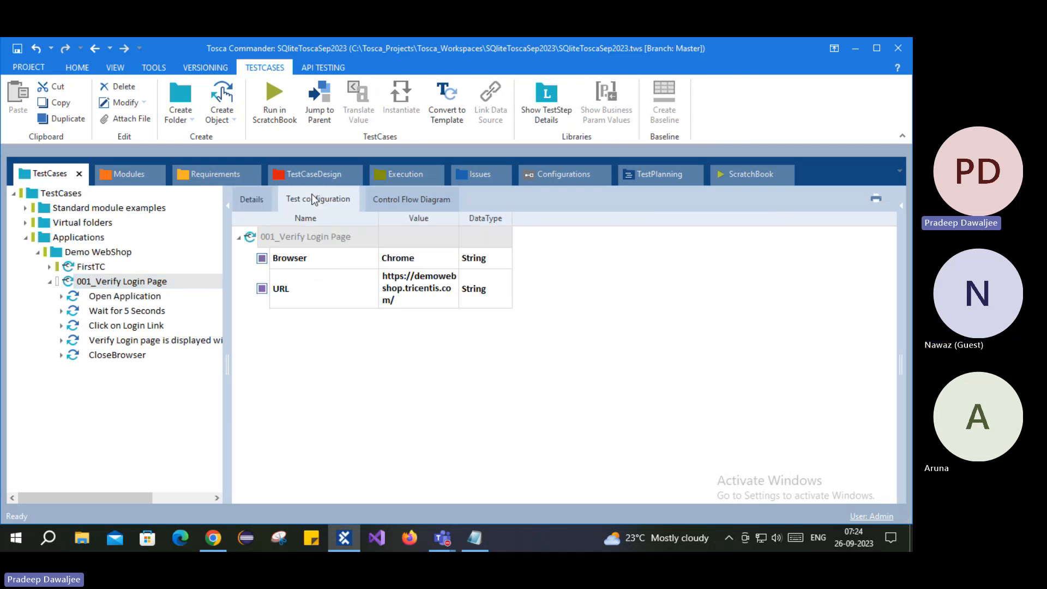
right_click(252, 241)
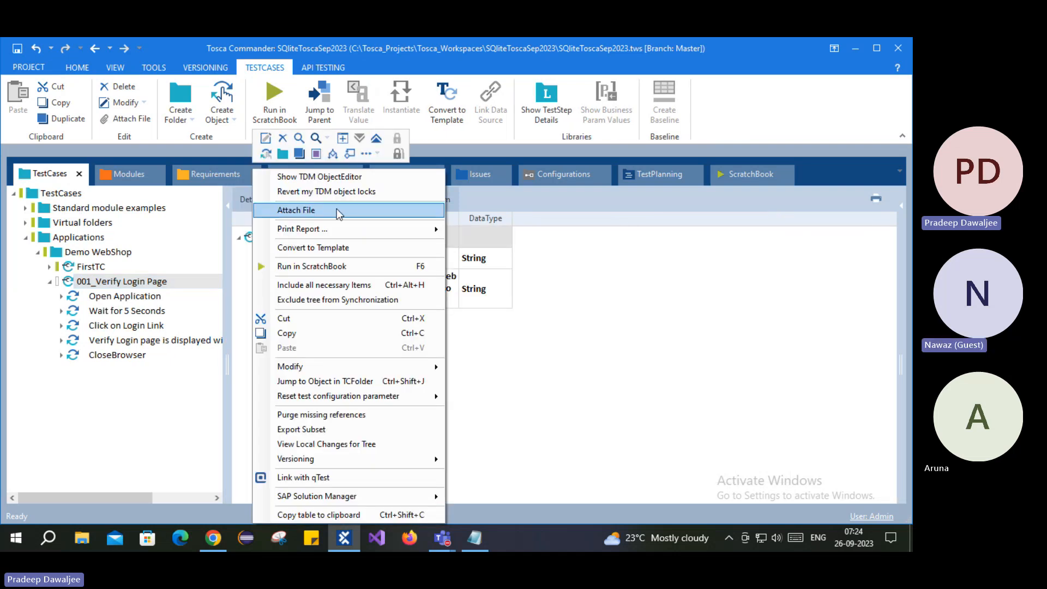
left_click(567, 355)
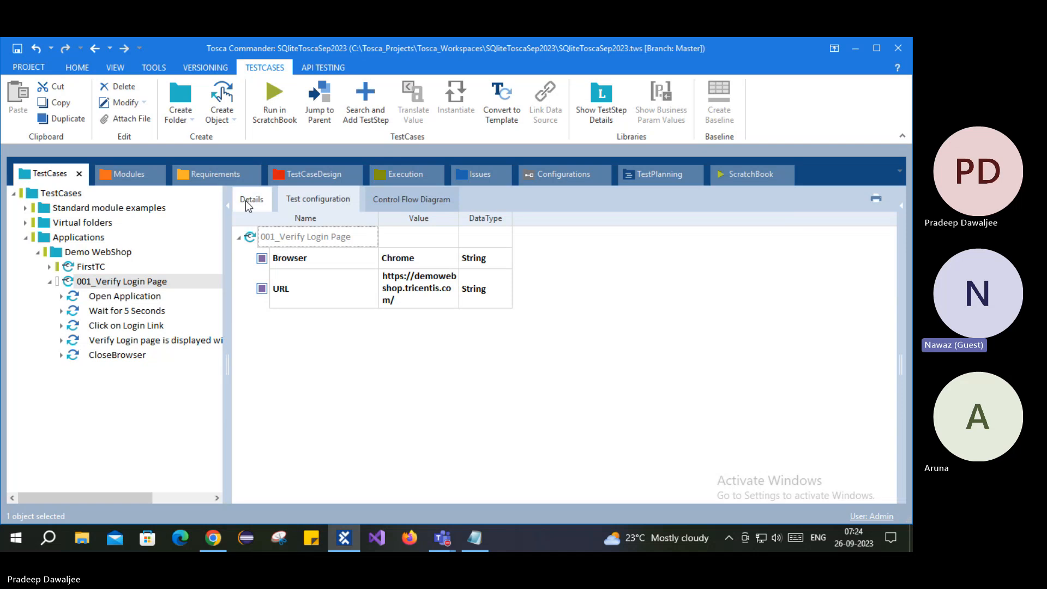
left_click(246, 200)
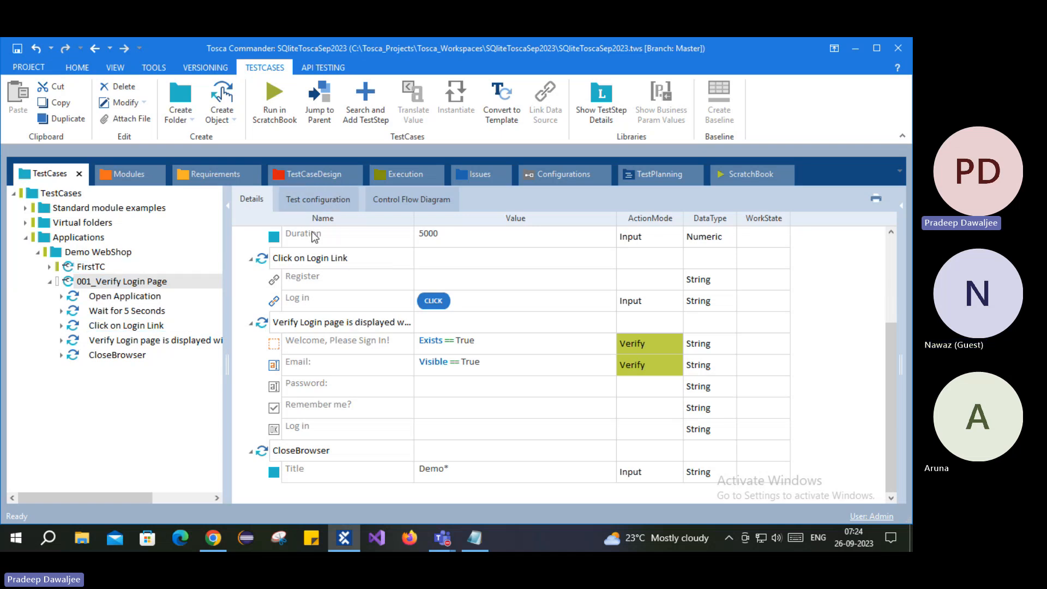
left_click(317, 204)
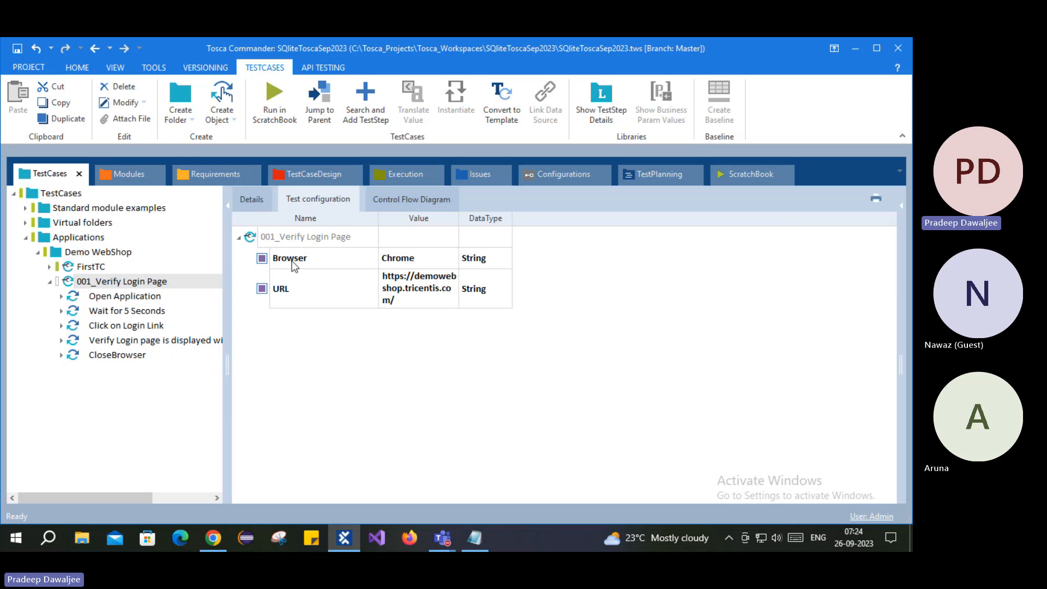
left_click(252, 201)
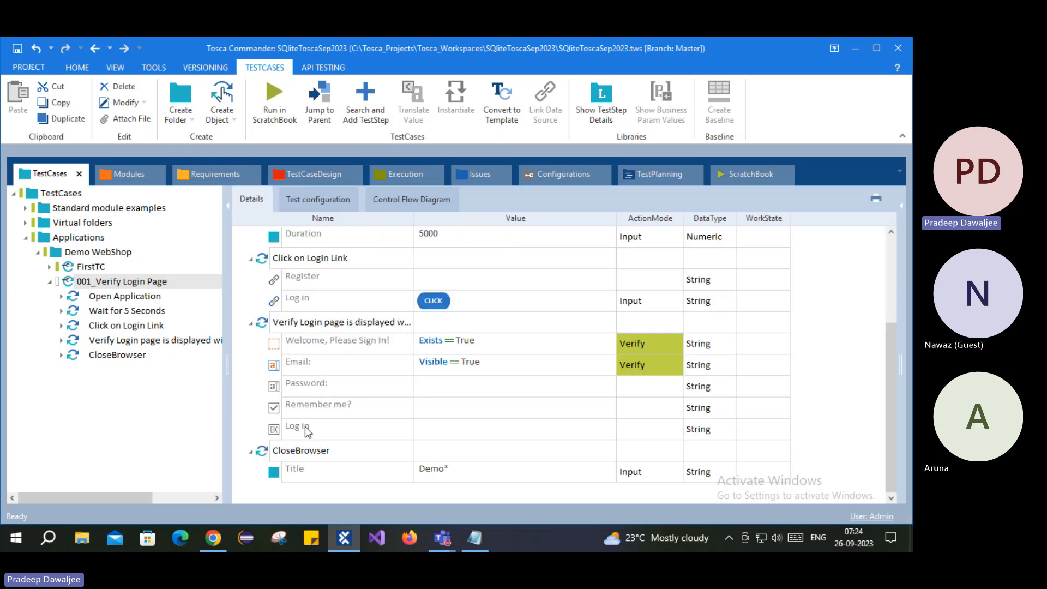
left_click(310, 208)
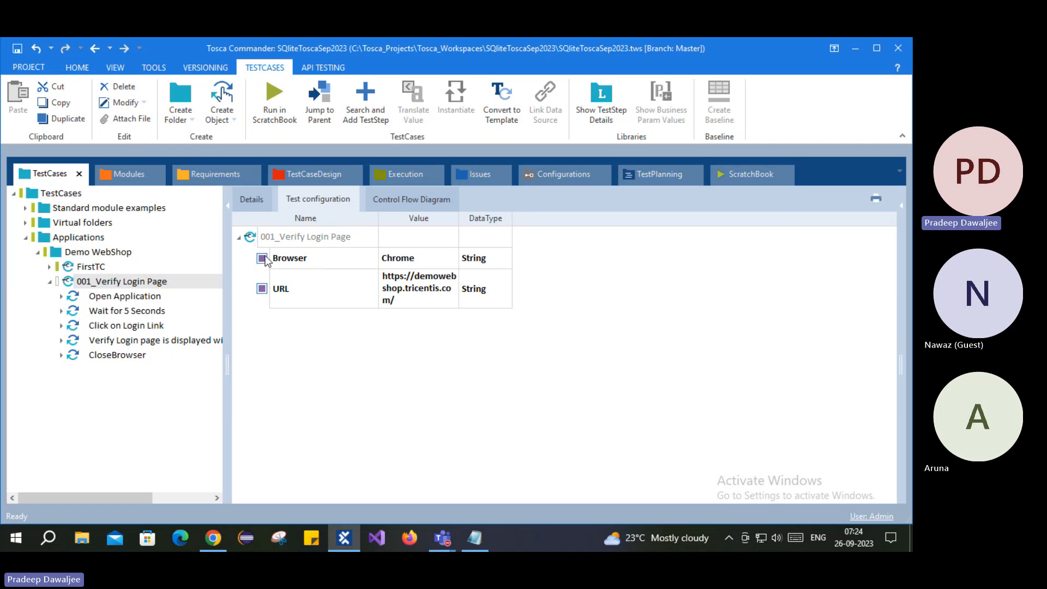
left_click(301, 260)
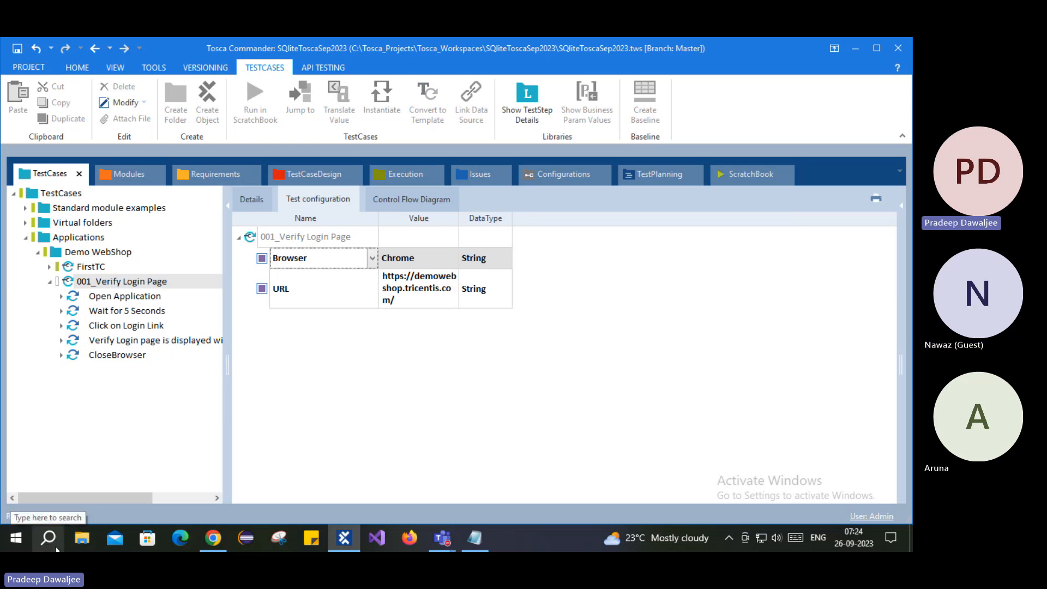
left_click(388, 416)
left_click(252, 199)
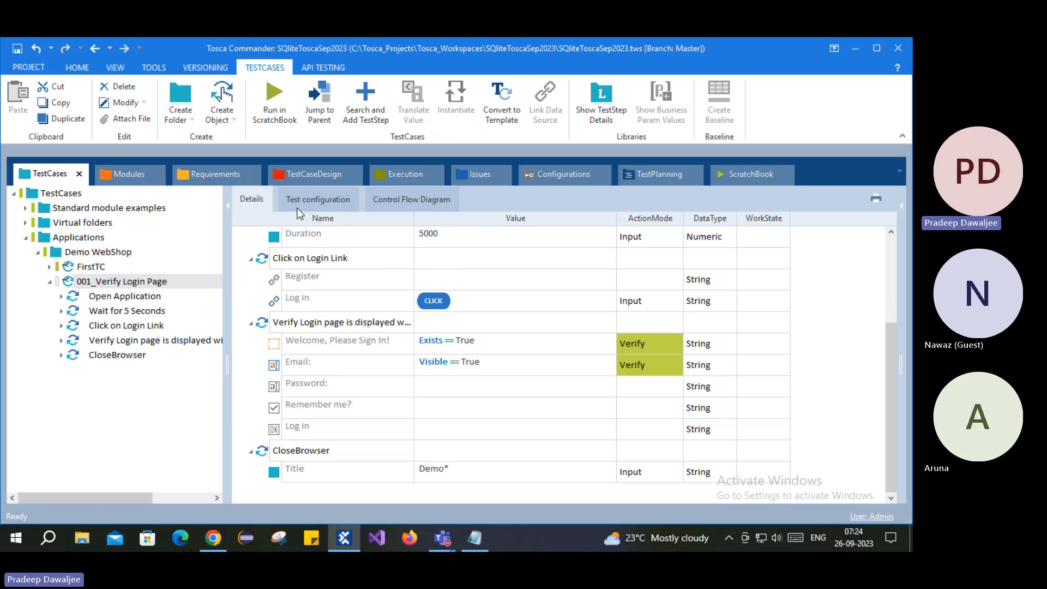
scroll(333, 333, "up", 3)
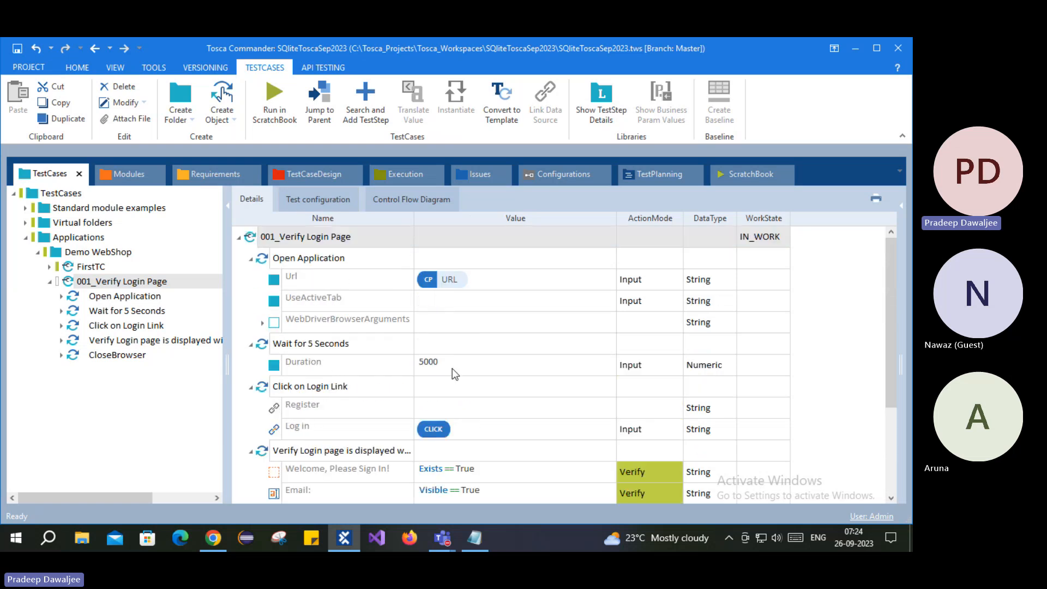
scroll(453, 368, "down", 3)
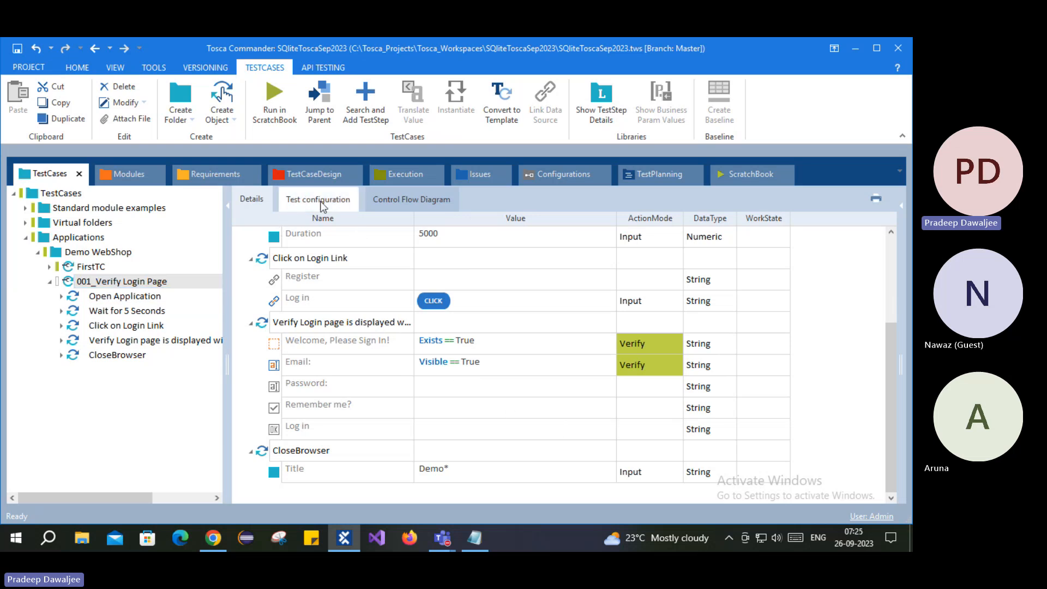
scroll(339, 334, "up", 2)
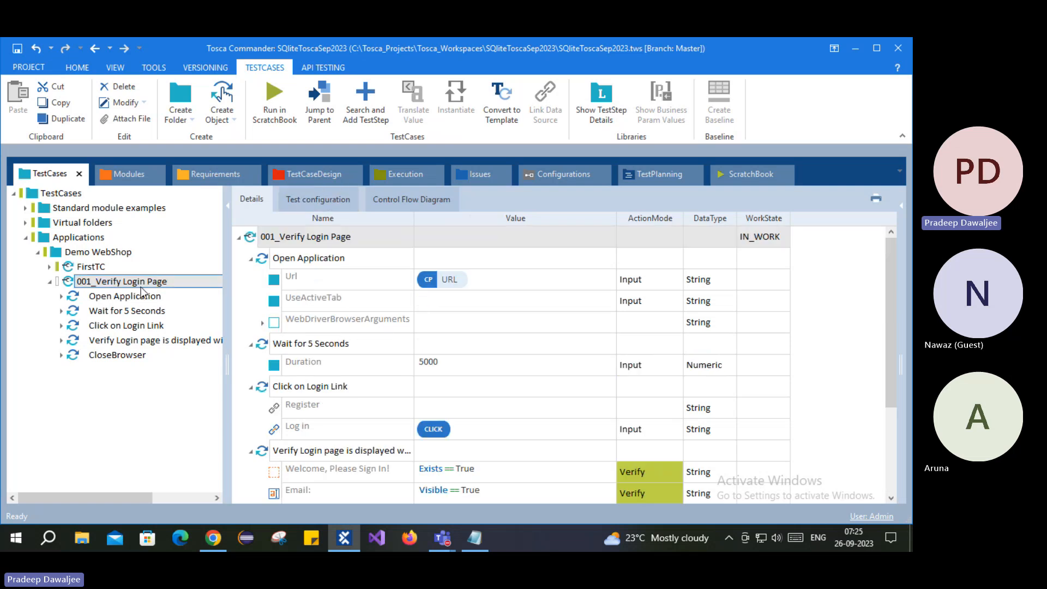
left_click(105, 284)
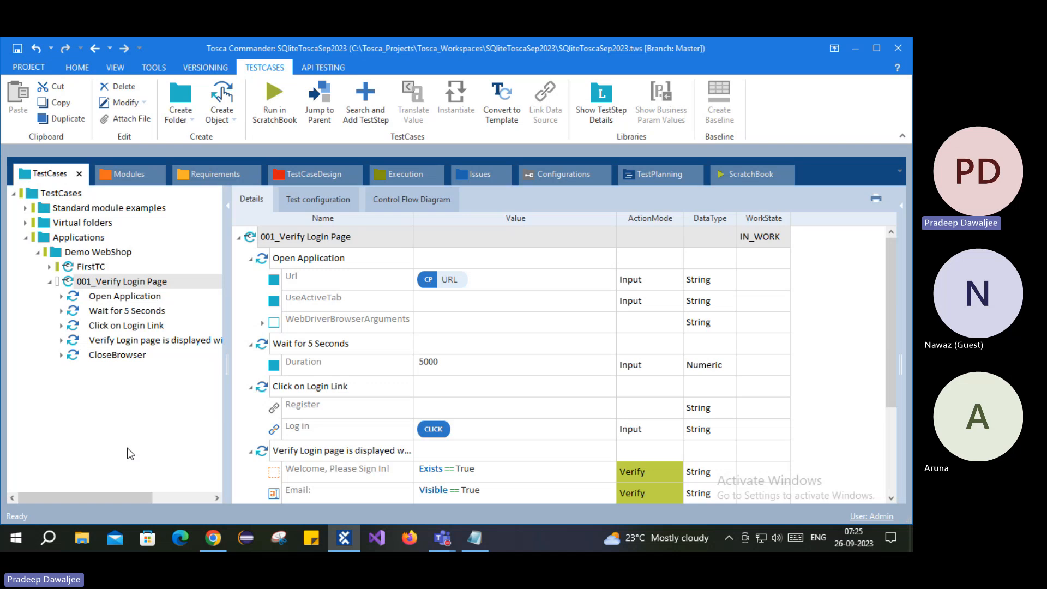
- Open the Open Application step and check its Url shows {CP[URL]}, leaving it unchanged
left_click(97, 298)
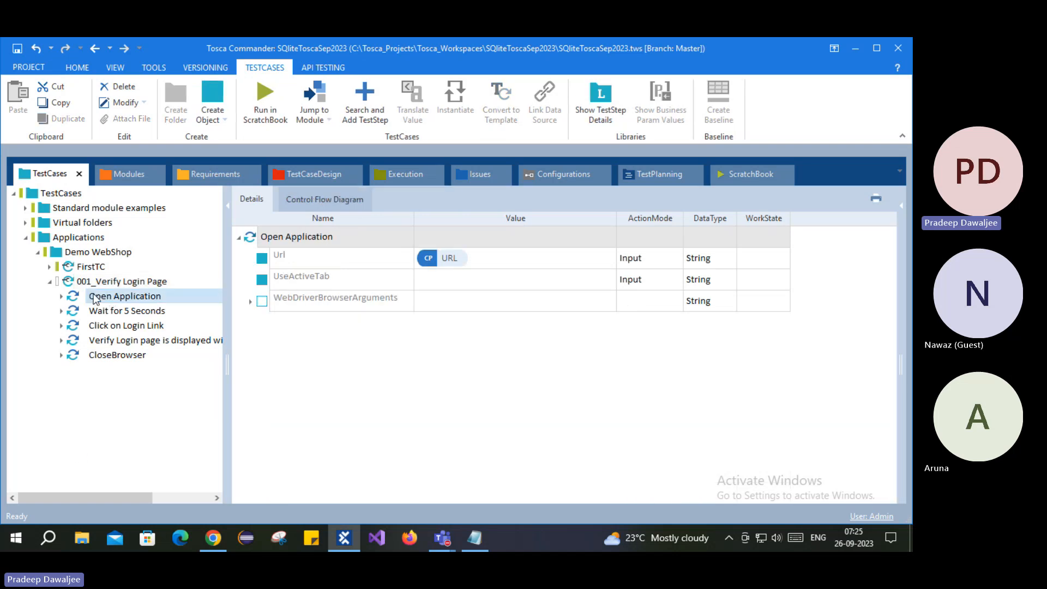
left_click(486, 266)
left_click(486, 265)
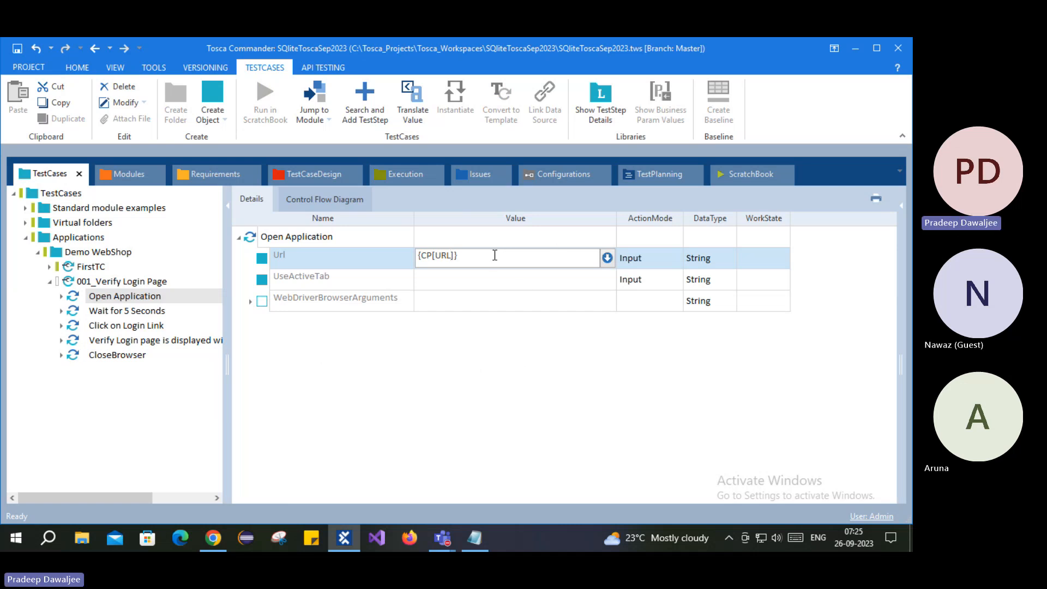
left_click(276, 349)
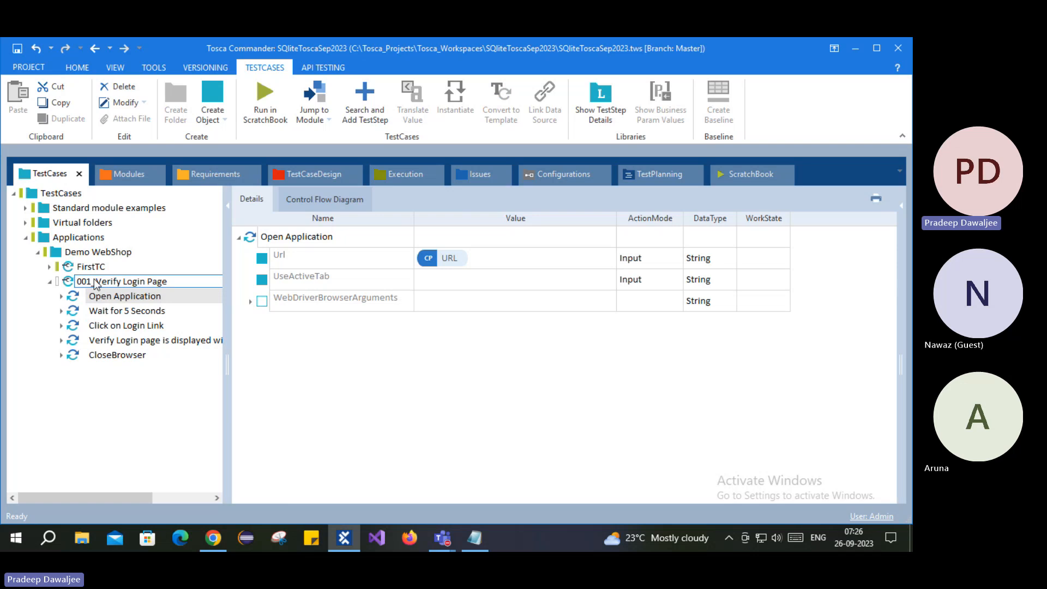
- Check the Browser and URL configuration parameters, then browse the Open Application, Wait and Verify steps
left_click(152, 281)
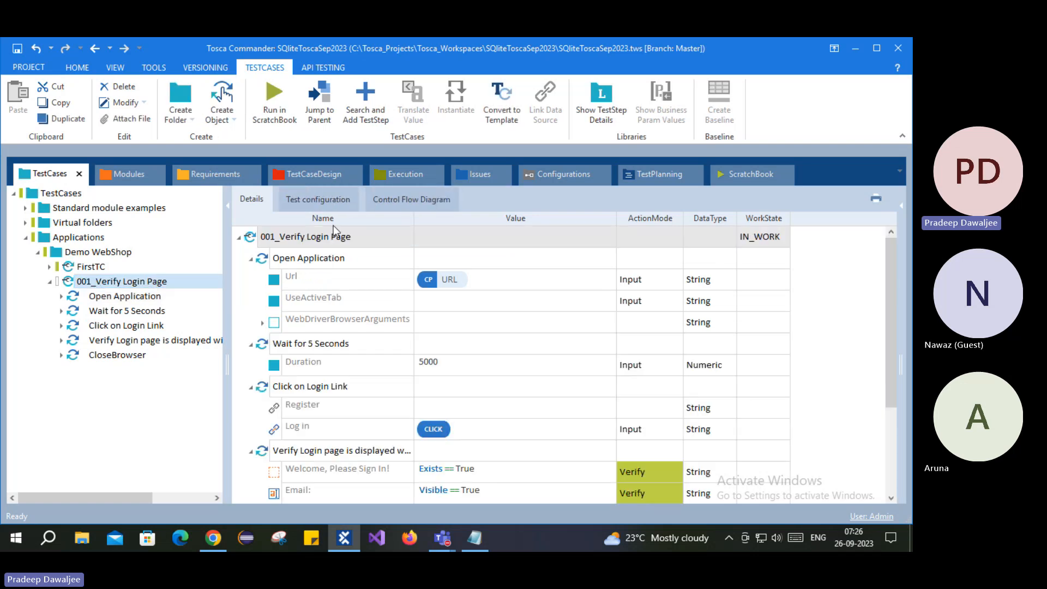
left_click(341, 203)
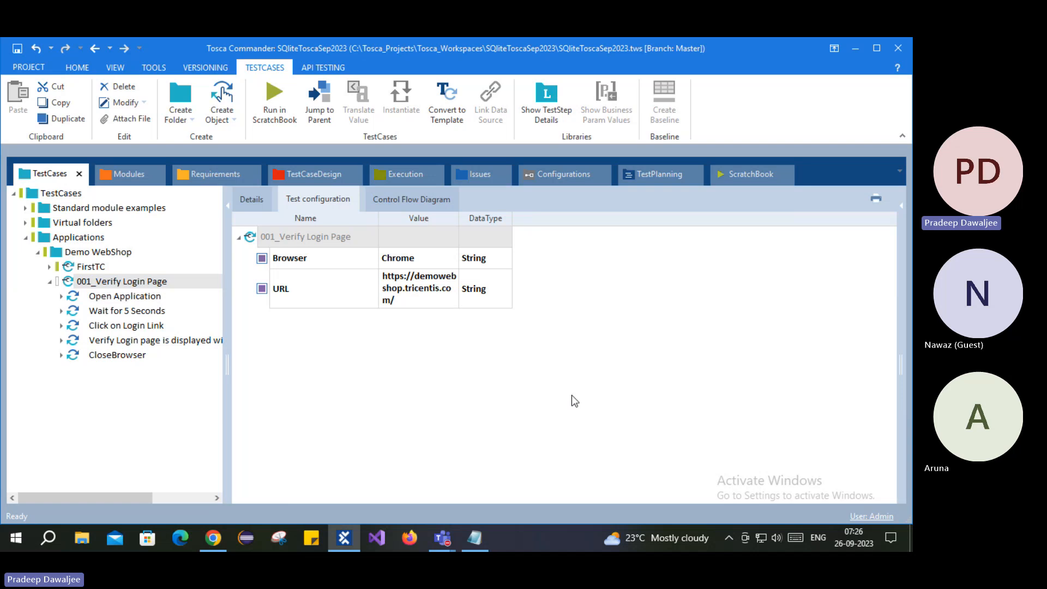
left_click(114, 282)
key("Up")
key("Up")
key("Up")
key("Up")
key("Up")
key("Up")
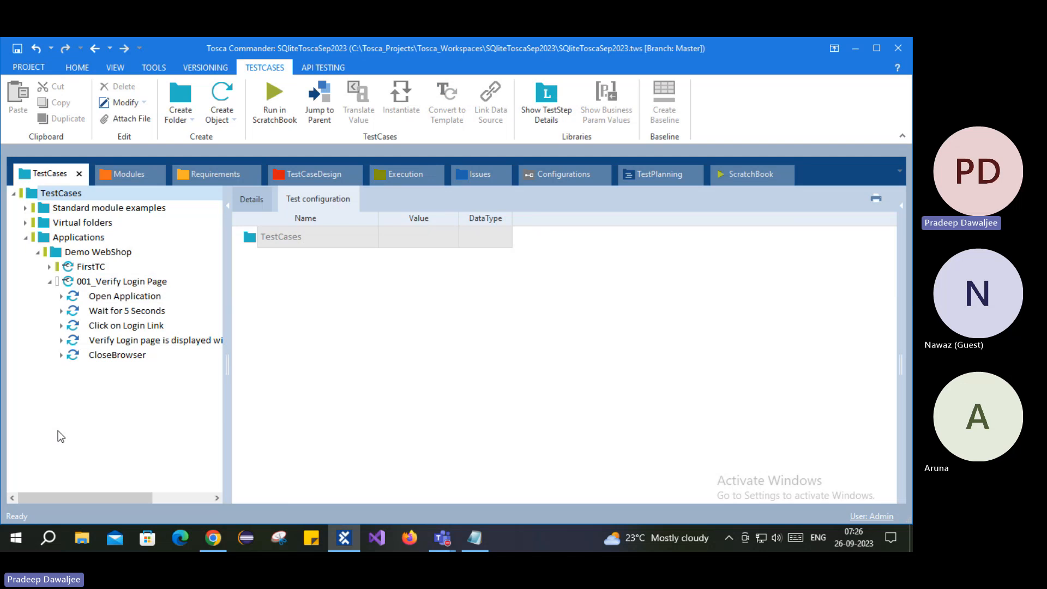
left_click(112, 310)
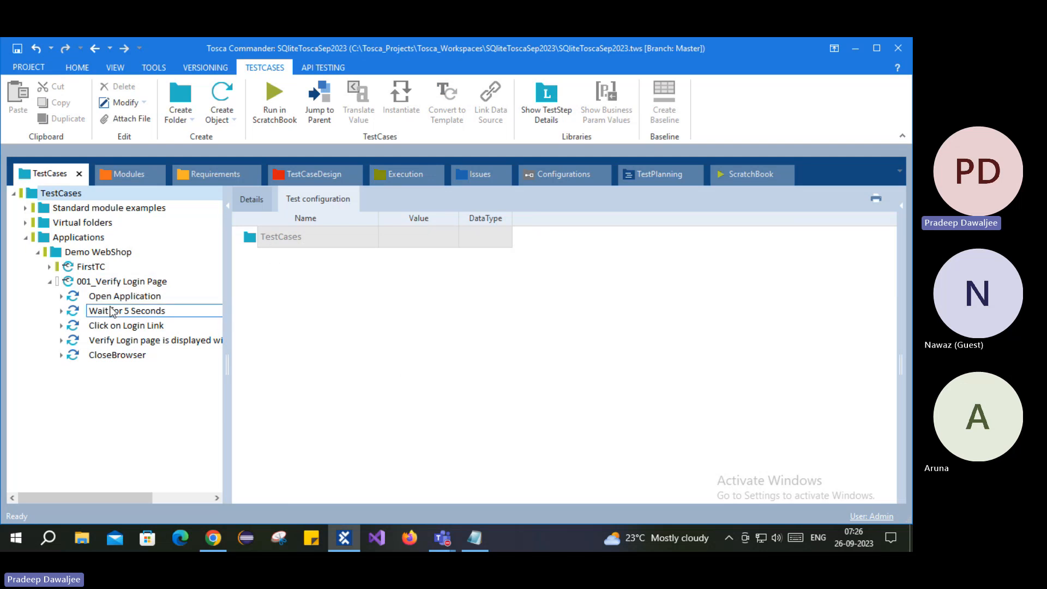
left_click(109, 342)
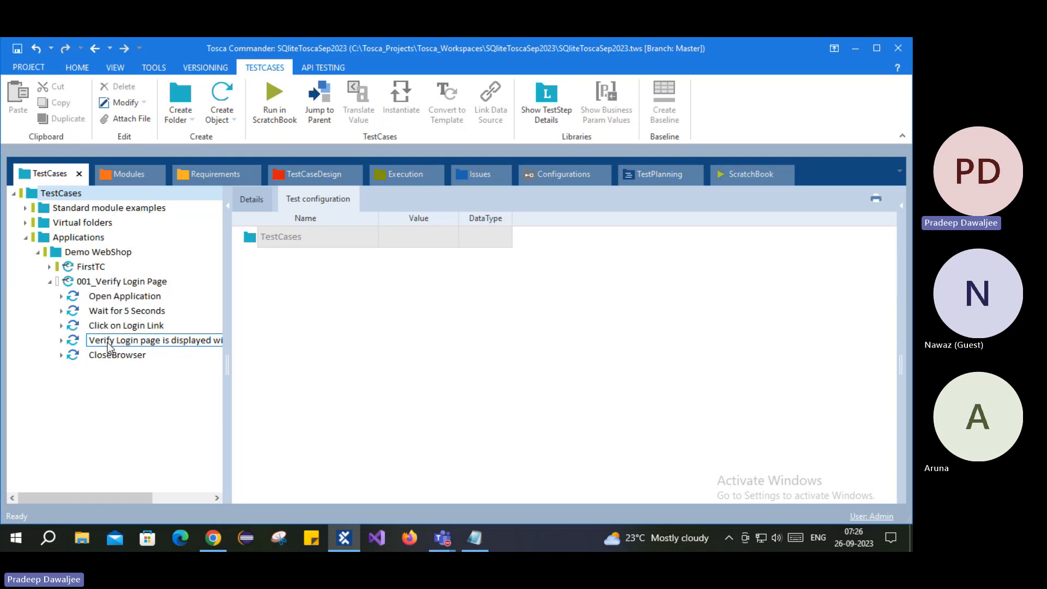
left_click(123, 295)
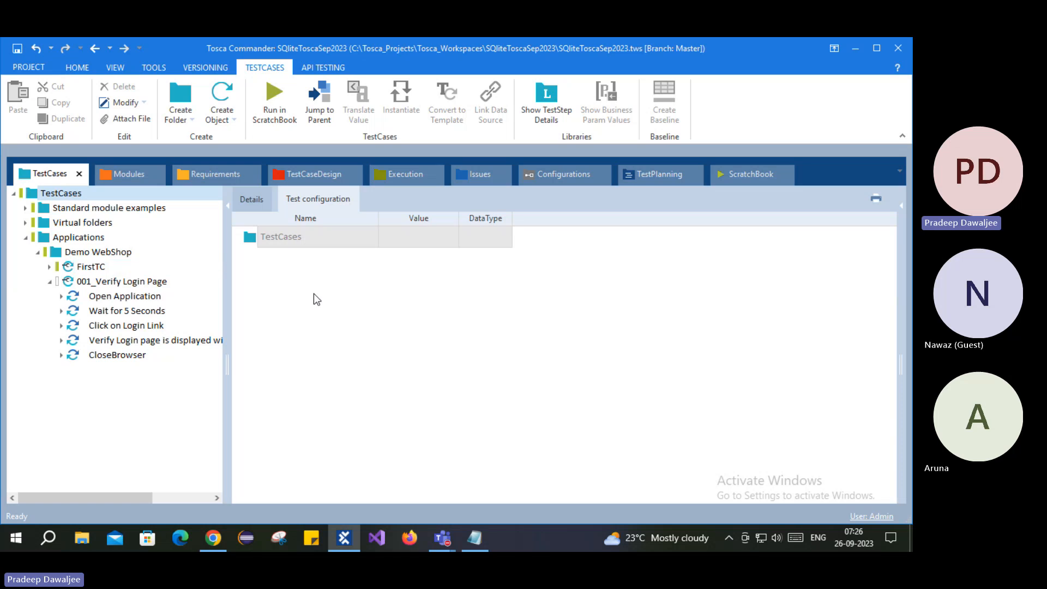
- Show the full list of 001_Verify Login Page test steps in the Details tab
left_click(120, 282)
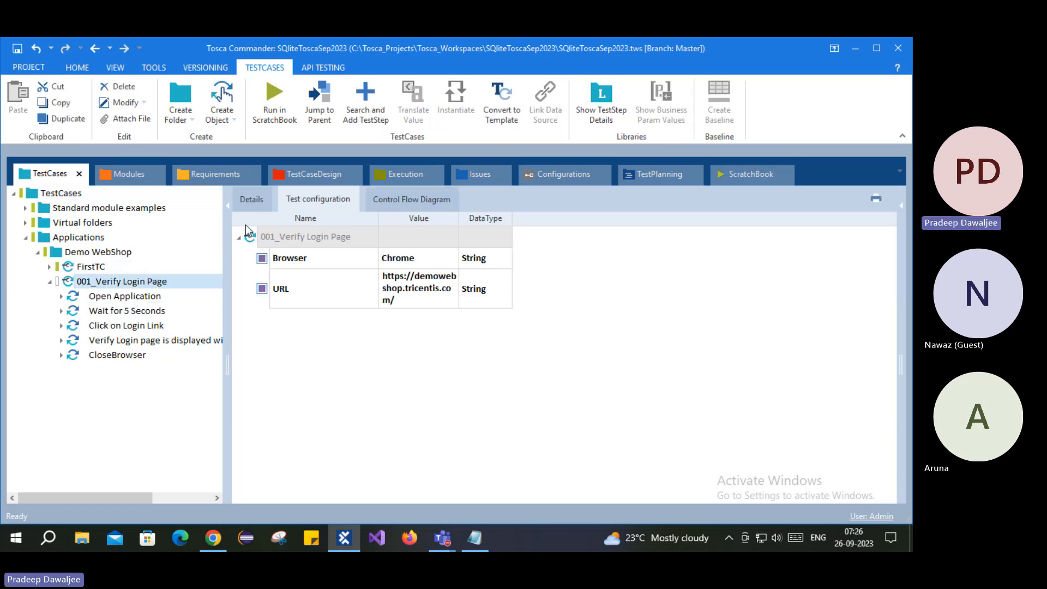
left_click(255, 200)
scroll(307, 363, "down", 2)
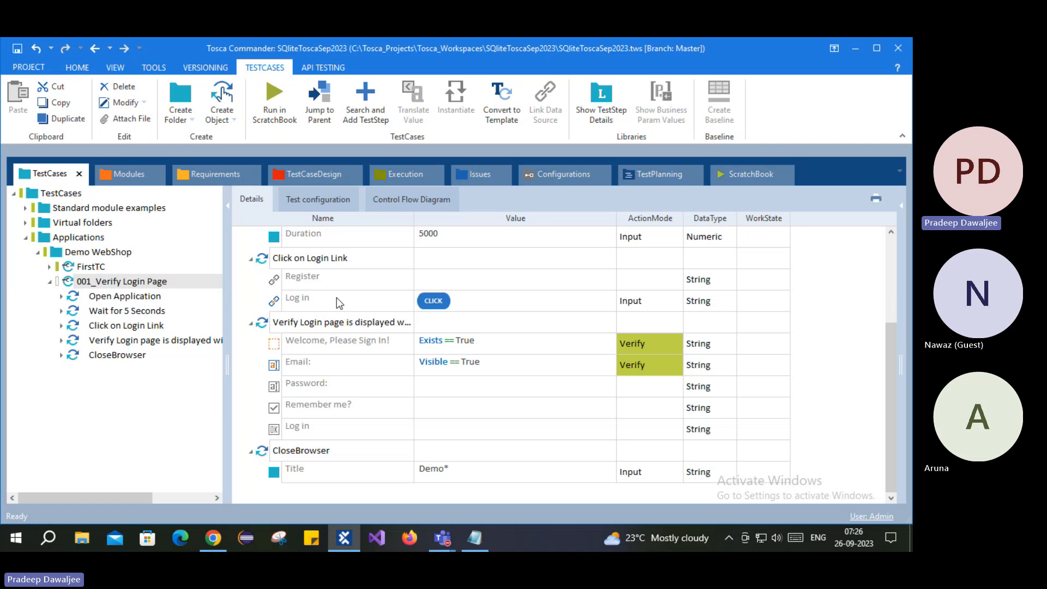
scroll(353, 376, "up", 2)
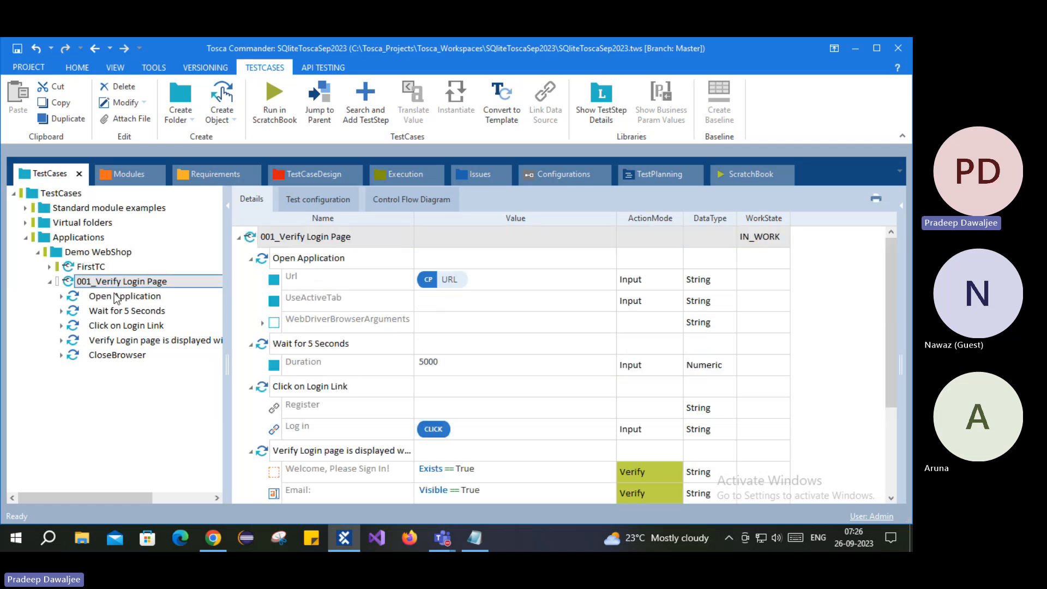
- Run 001_Verify Login Page in the ScratchBook, driving Chrome to the Demo Web Shop login page
right_click(82, 282)
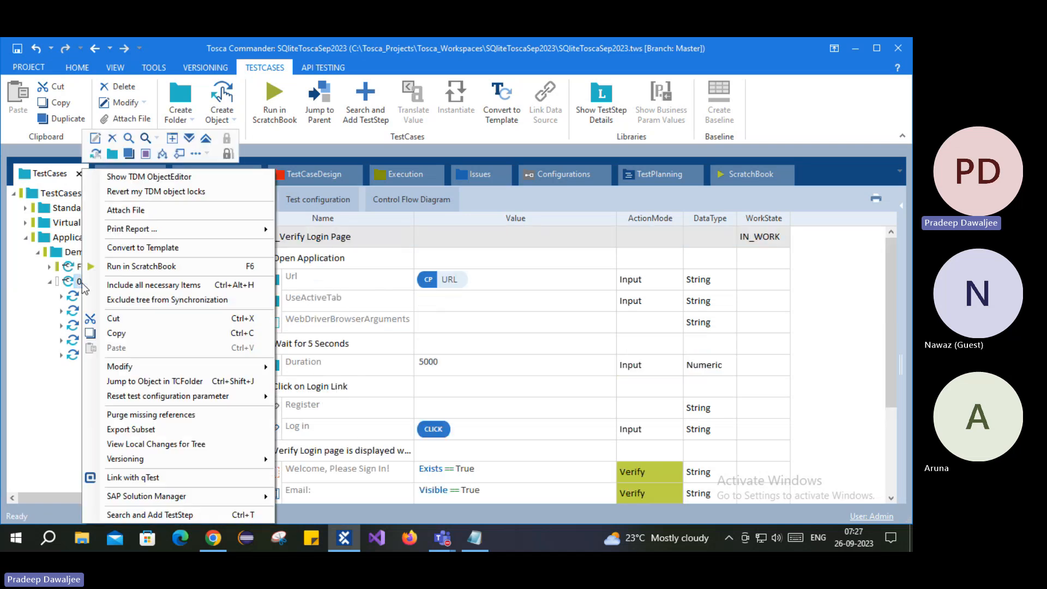
left_click(164, 267)
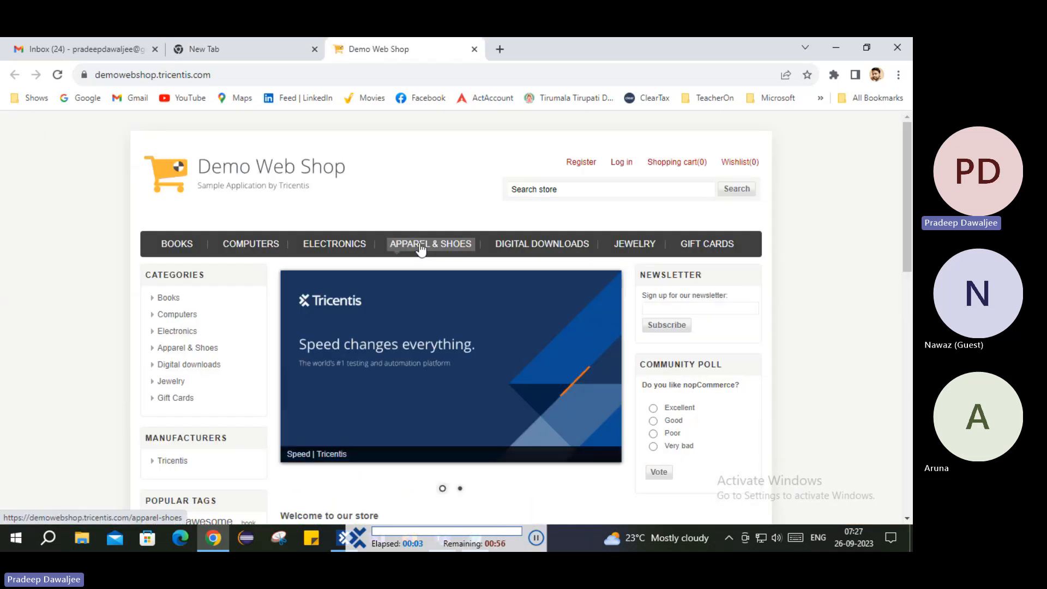
left_click(621, 167)
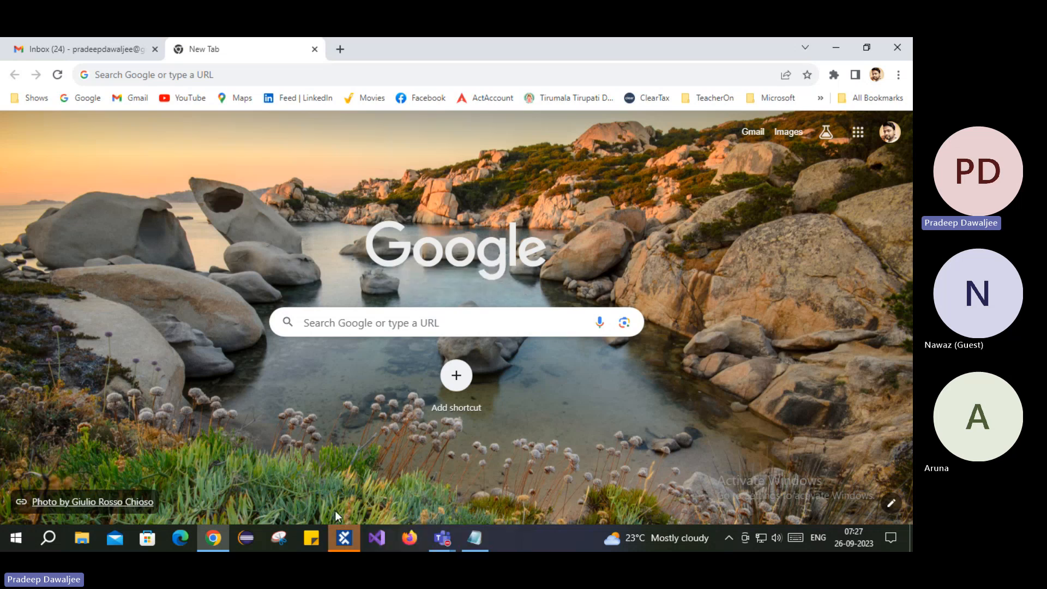
- Expand the Click on Login Link and both login page verification results in the ScratchBook run
left_click(344, 538)
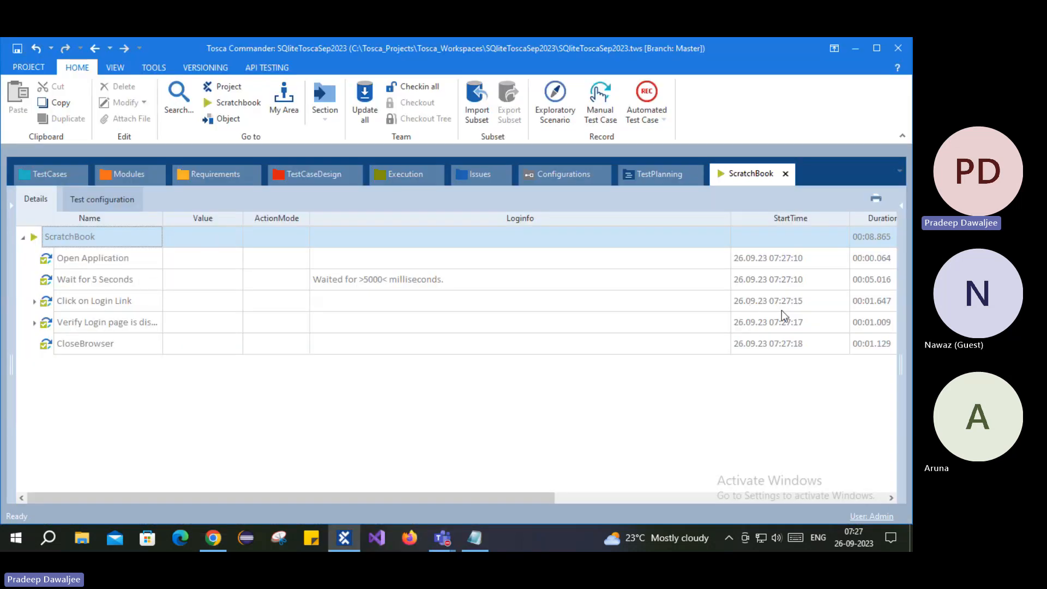
left_click_drag(440, 498, 666, 501)
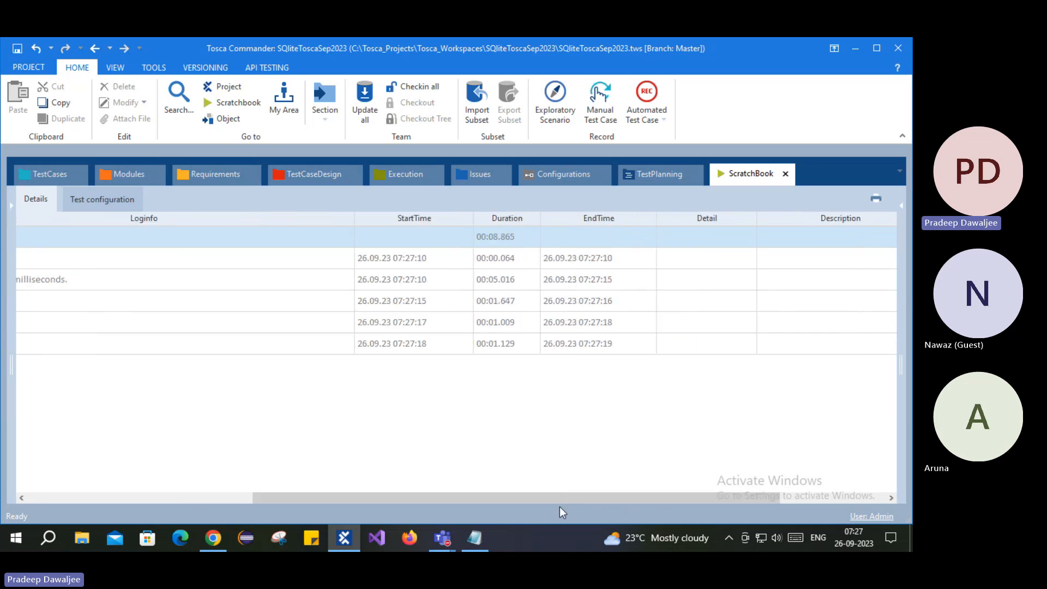
left_click_drag(549, 499, 701, 506)
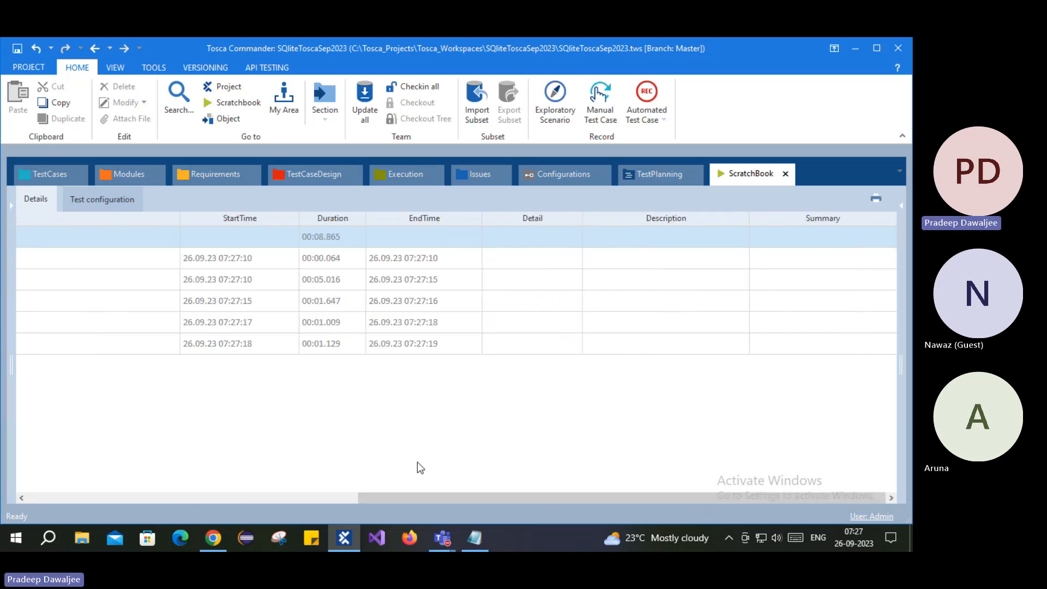
left_click_drag(417, 499, 83, 490)
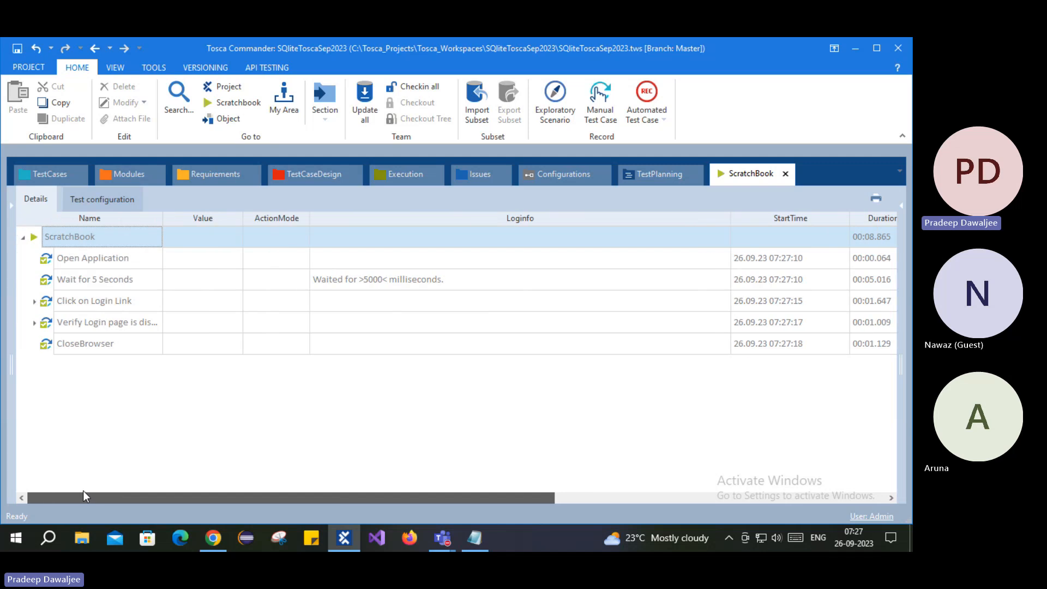
left_click(34, 301)
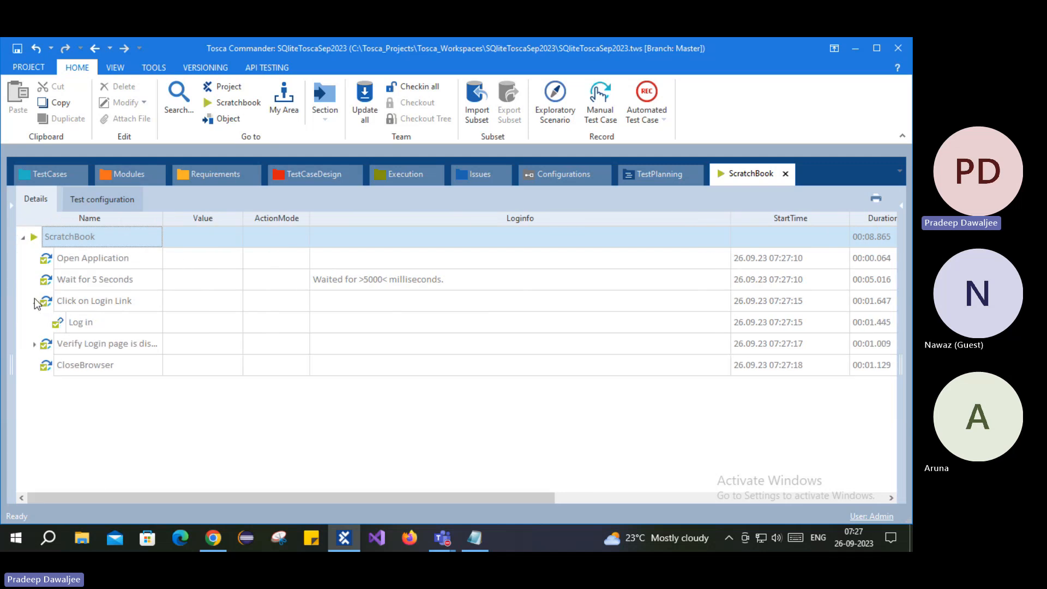
left_click(34, 344)
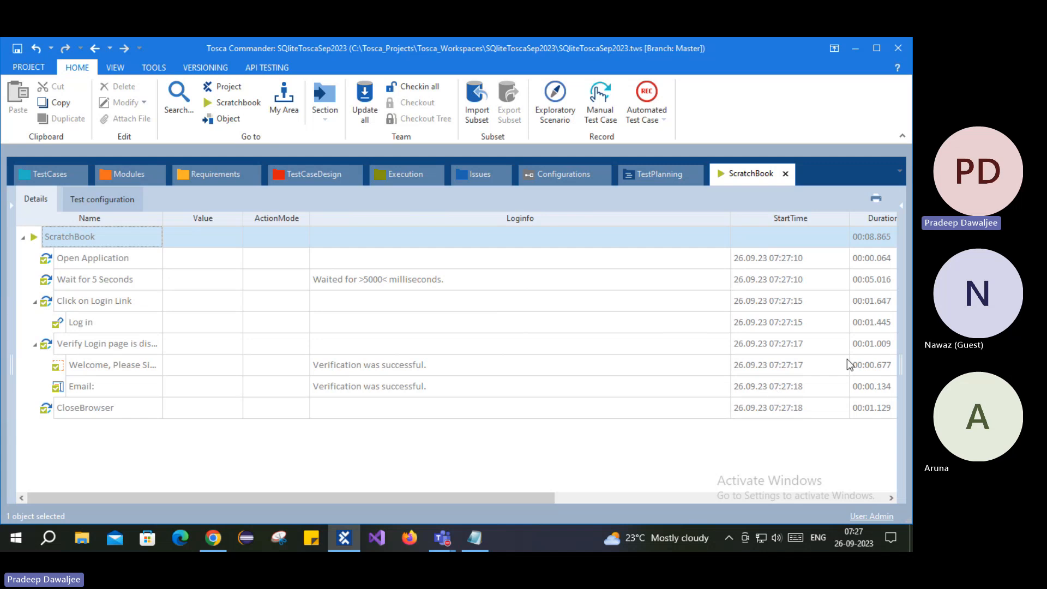
left_click(575, 498)
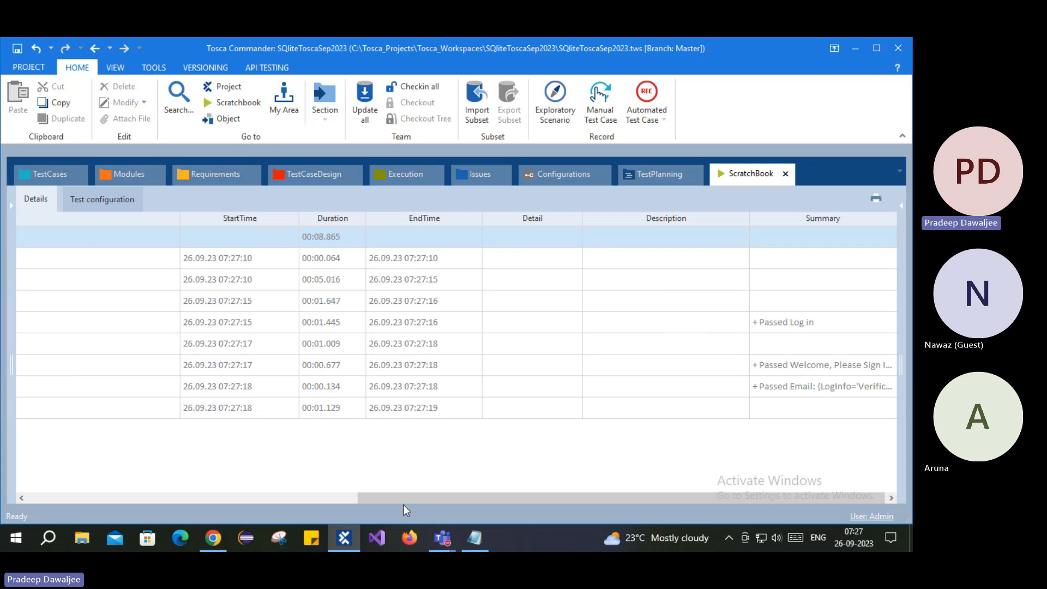
- Check the Open Application result, then return to the 001_Verify Login Page test case steps
left_click_drag(404, 500, 200, 495)
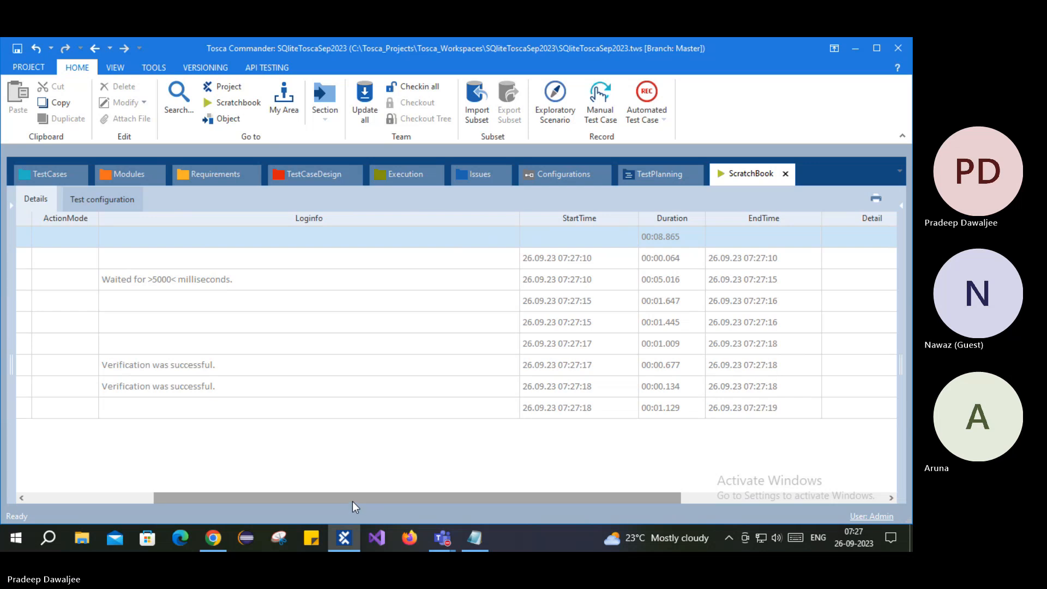
left_click_drag(352, 502, 189, 501)
left_click(31, 180)
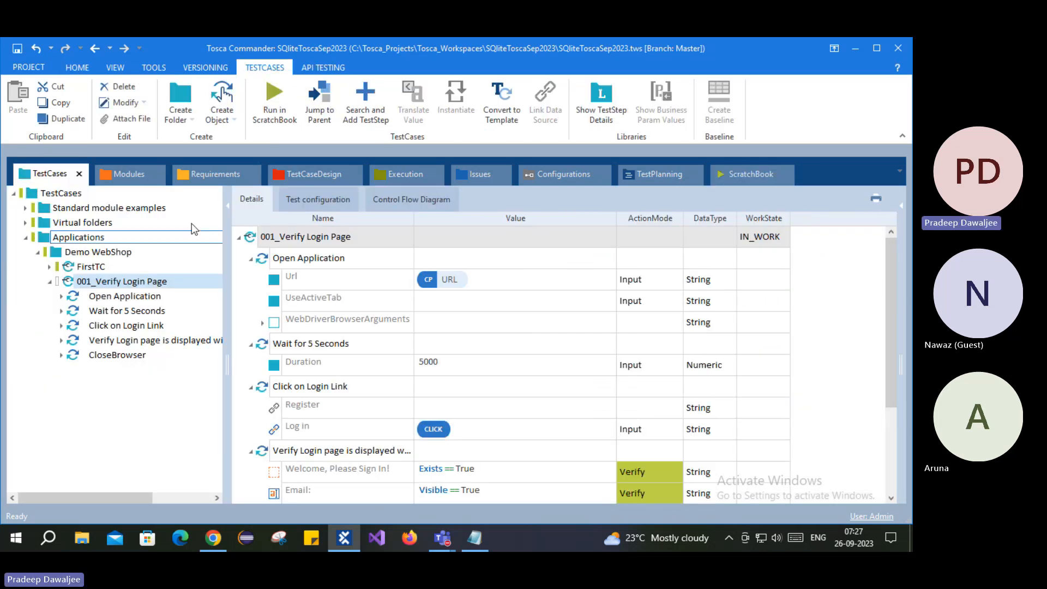
left_click(748, 171)
left_click(97, 258)
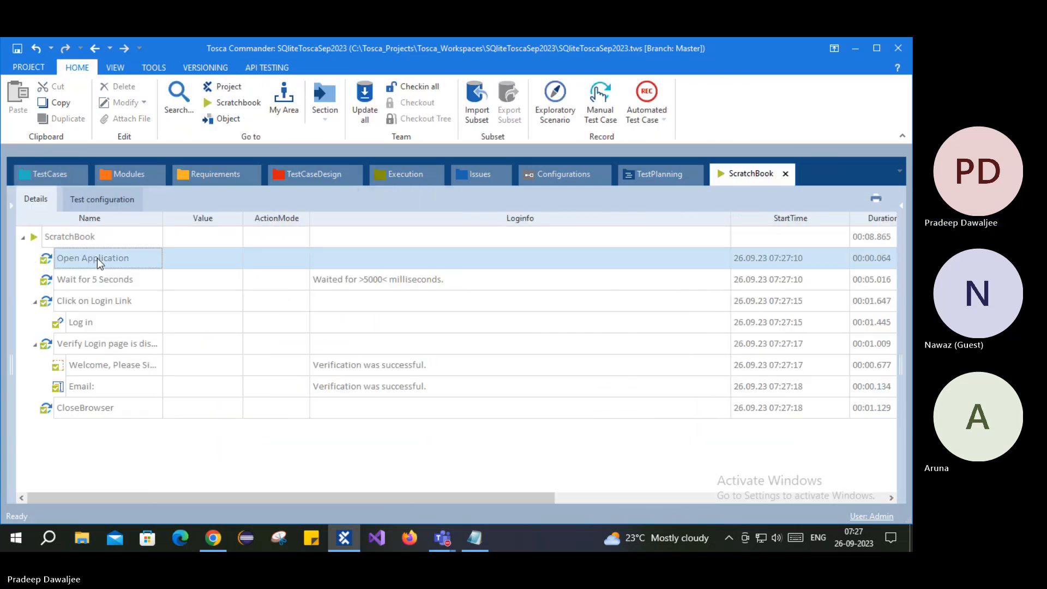
left_click(52, 176)
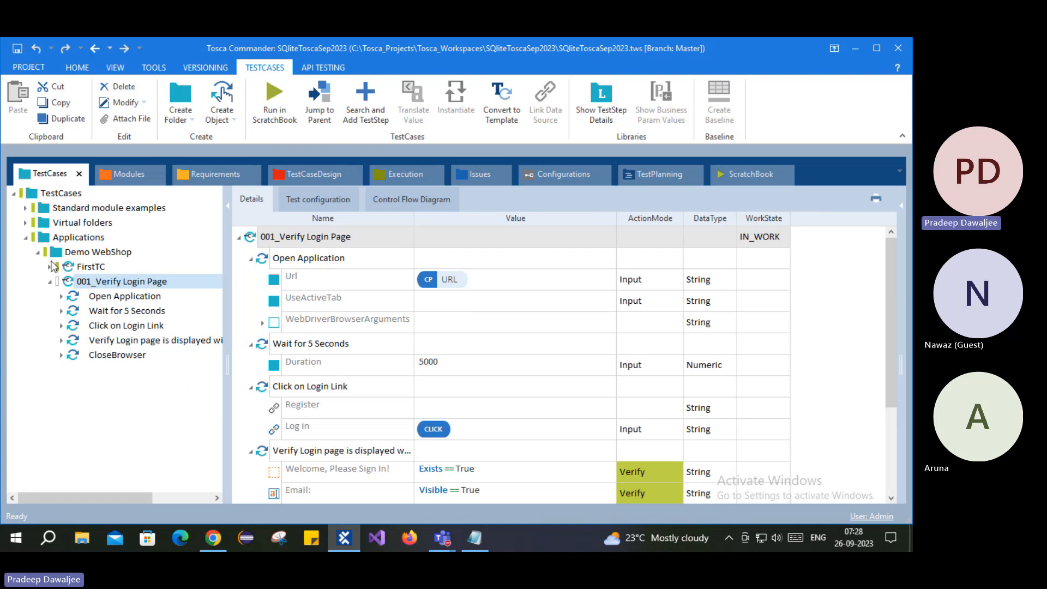
- Delete the Configurations_import230919_0717 folder from Configurations
left_click(563, 174)
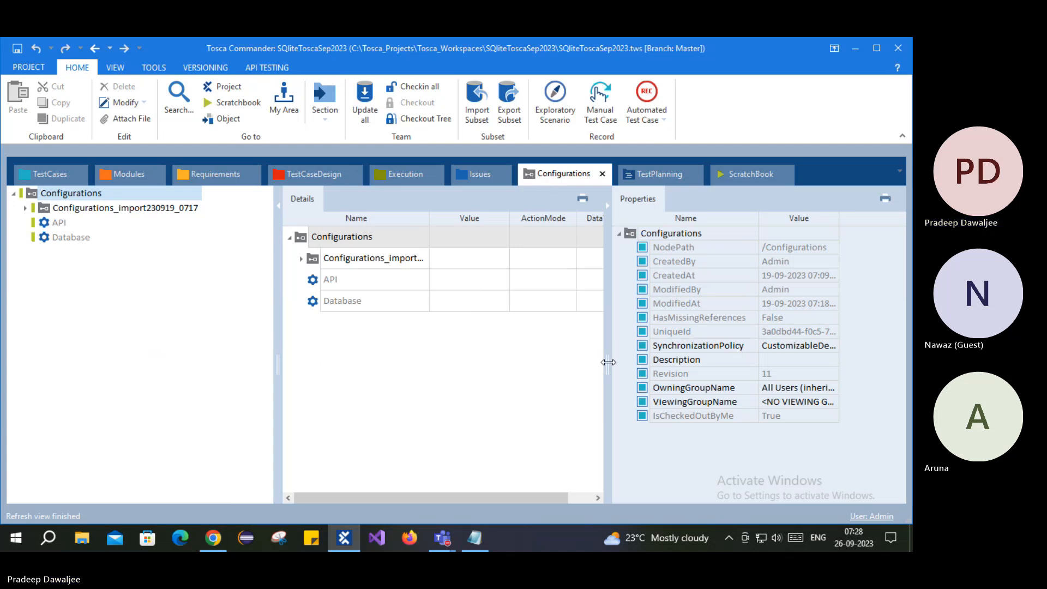
left_click_drag(609, 362, 650, 364)
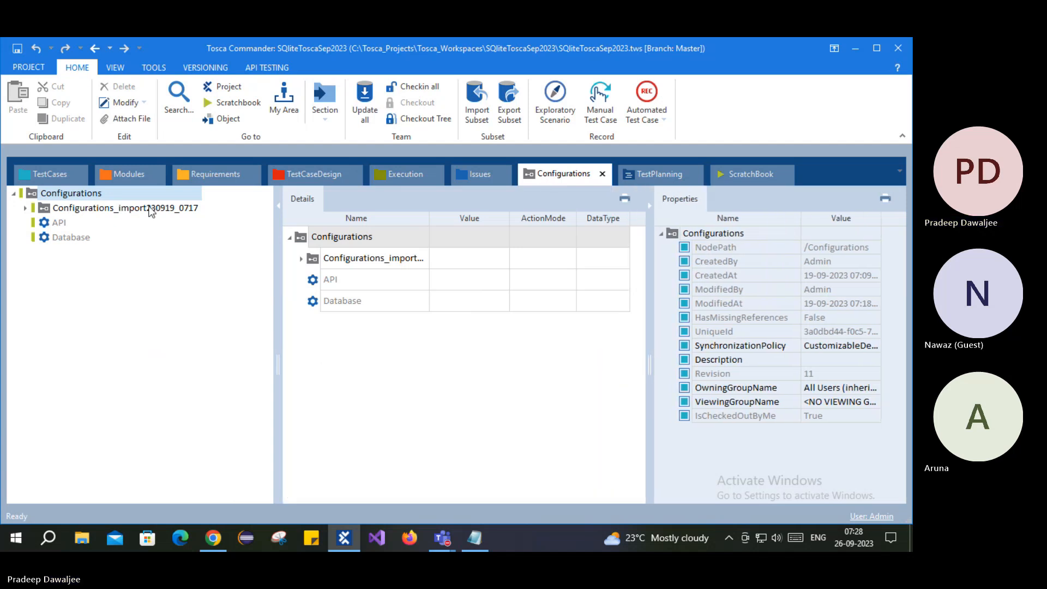
left_click(40, 211)
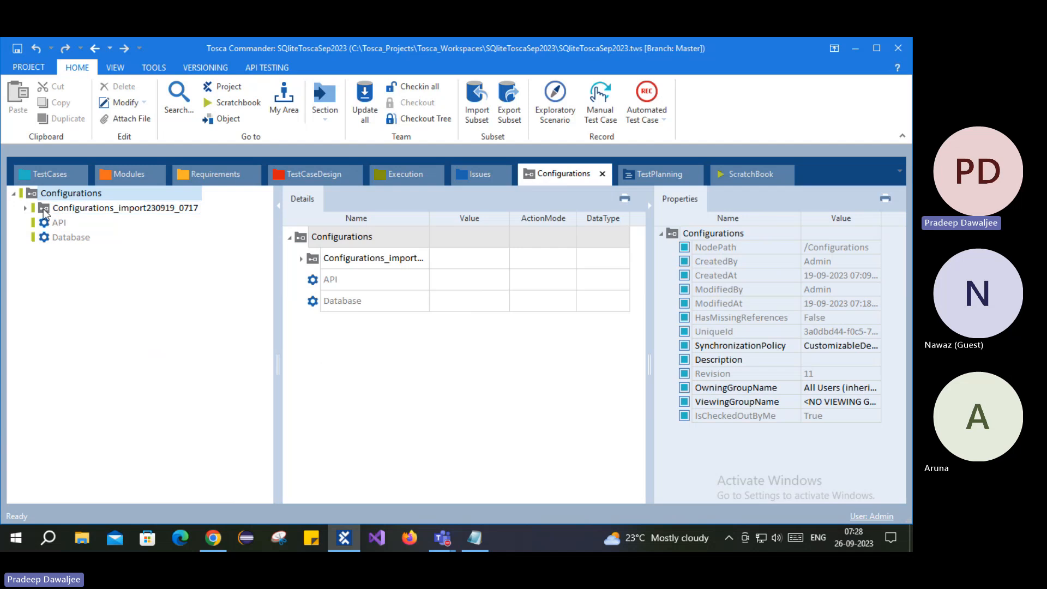
right_click(60, 213)
left_click(74, 178)
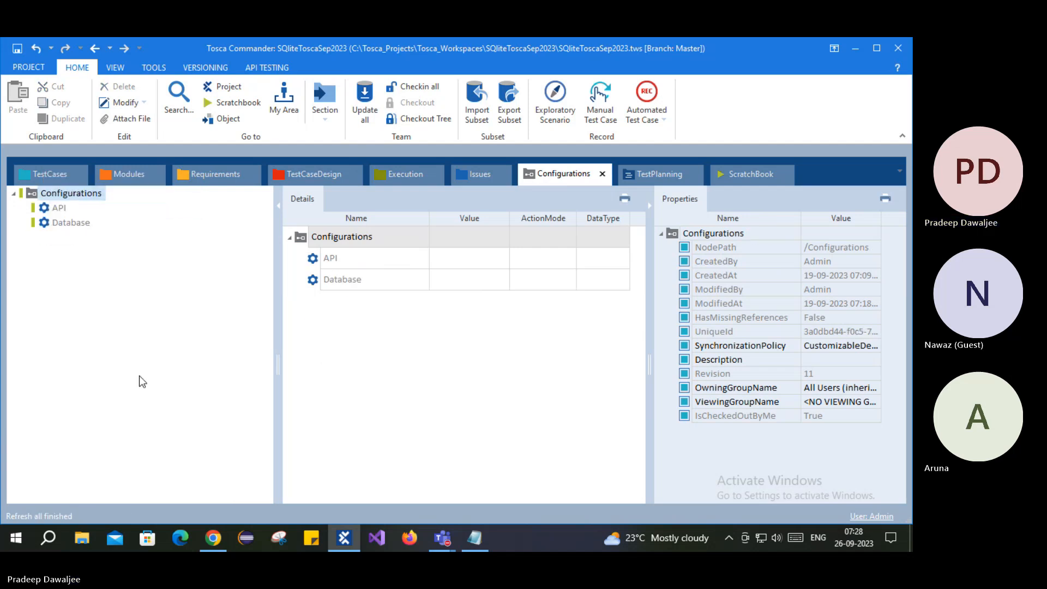
- Inspect the remaining API and Database configurations and the Configurations root
left_click(58, 208)
left_click(68, 224)
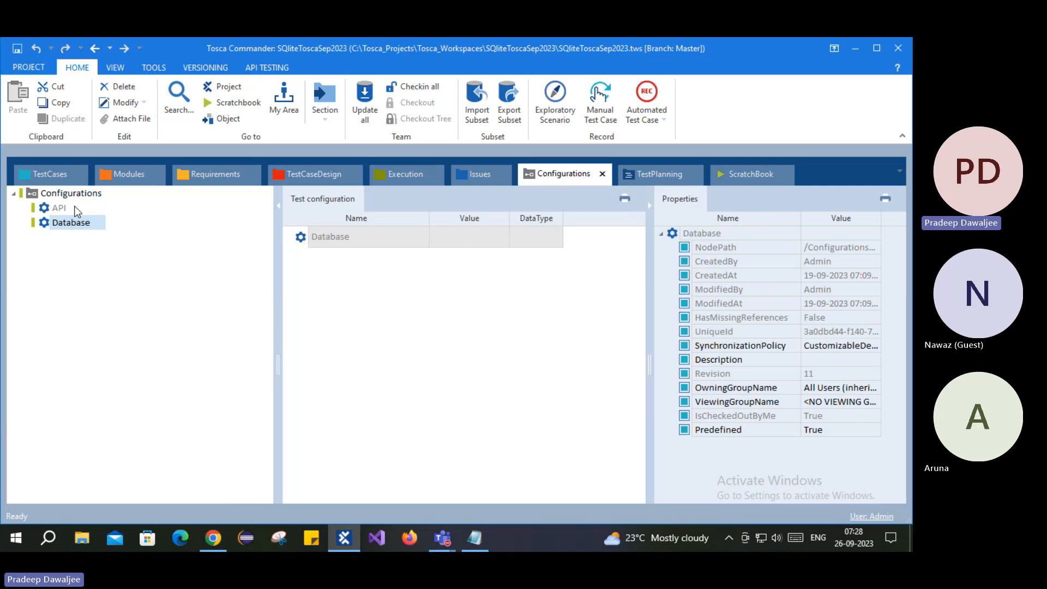
left_click(60, 193)
left_click(58, 208)
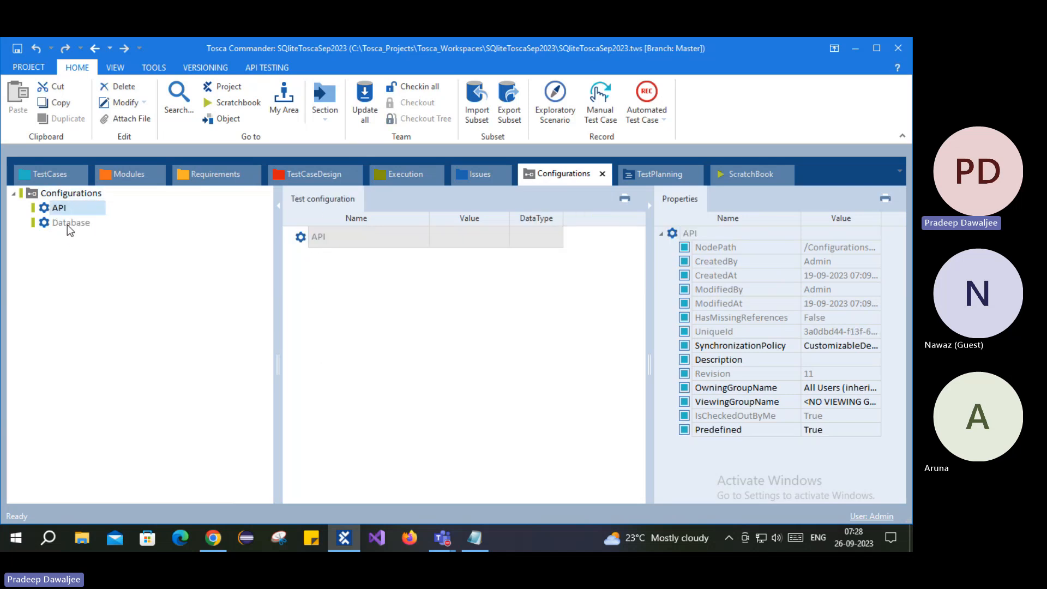
left_click(67, 224)
left_click(58, 208)
left_click(63, 223)
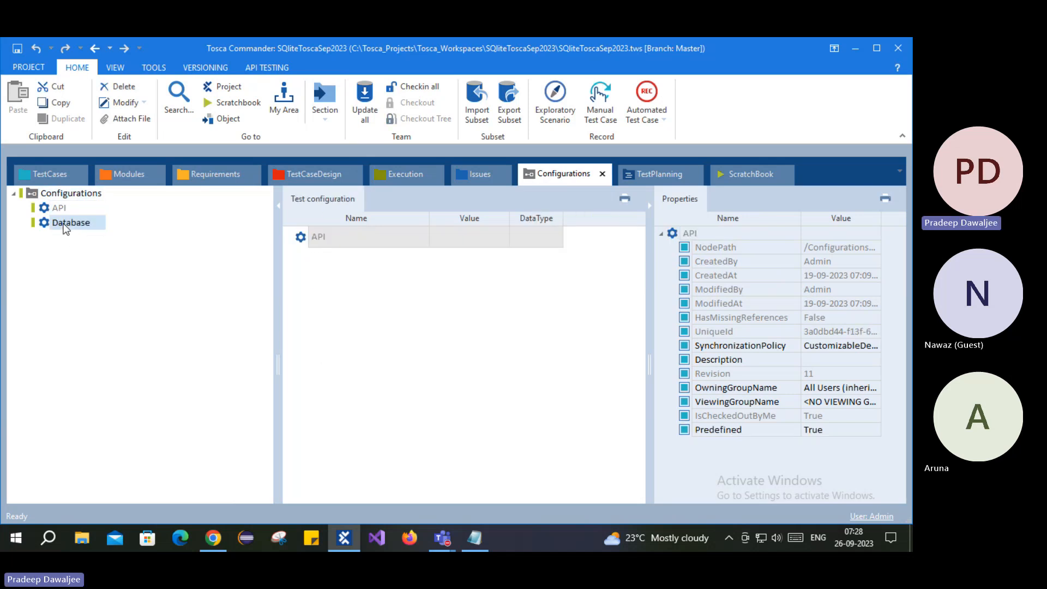
left_click(56, 195)
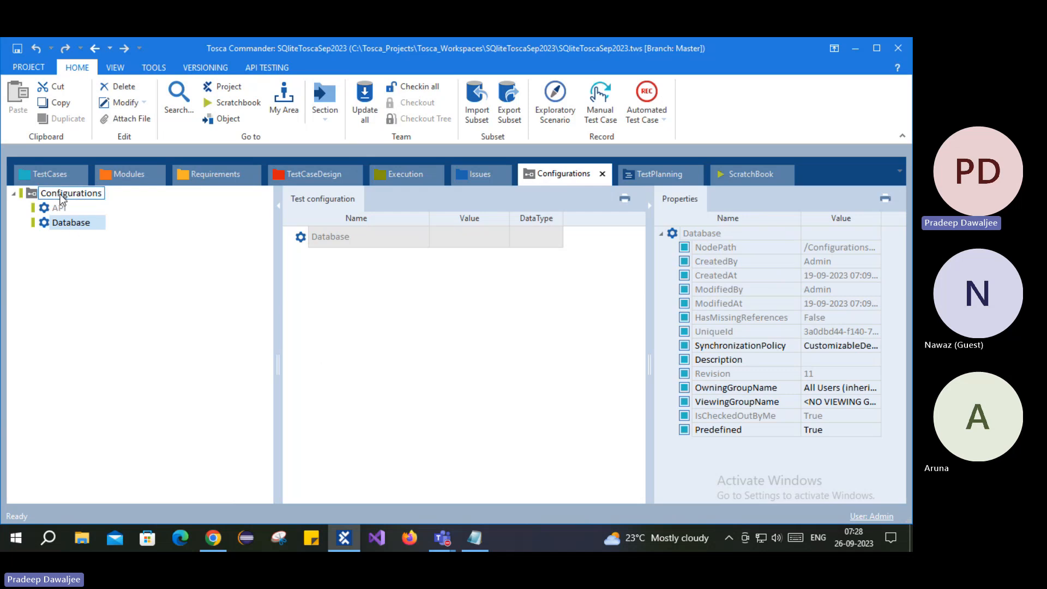
left_click(38, 172)
left_click(559, 178)
left_click(36, 176)
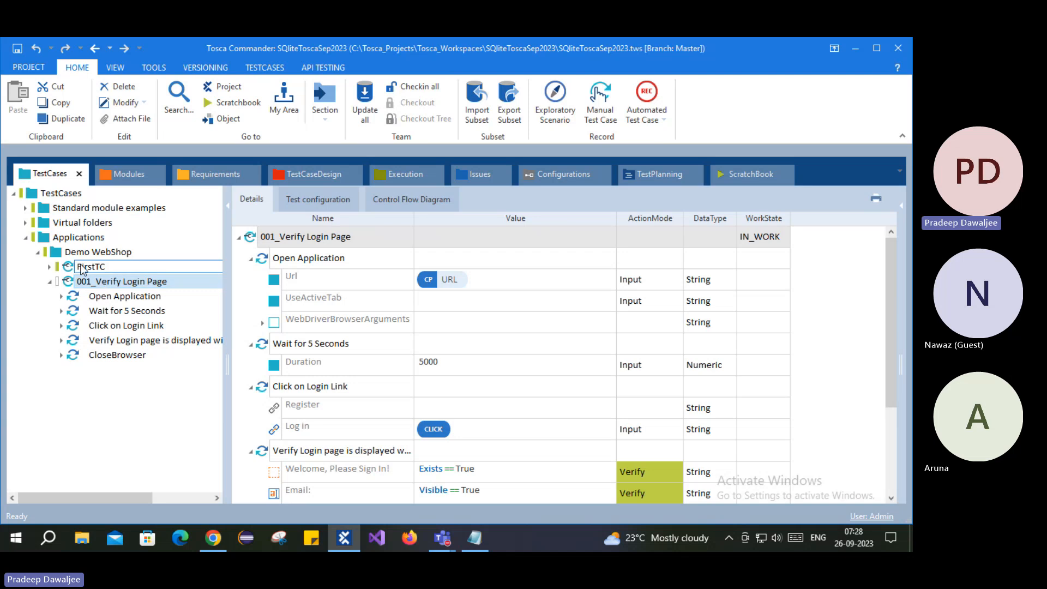
left_click(318, 198)
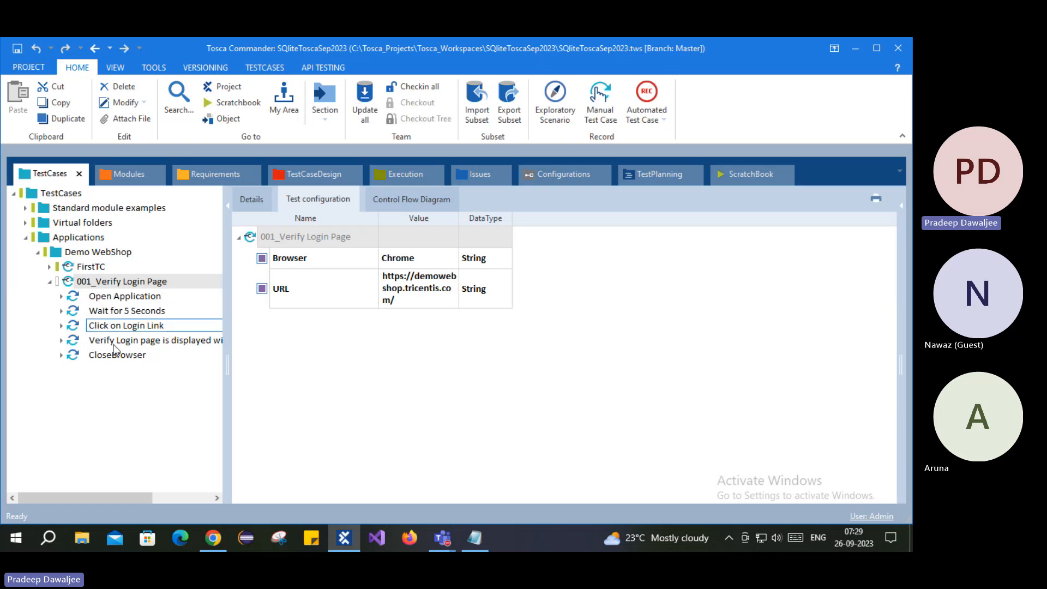
left_click(37, 253)
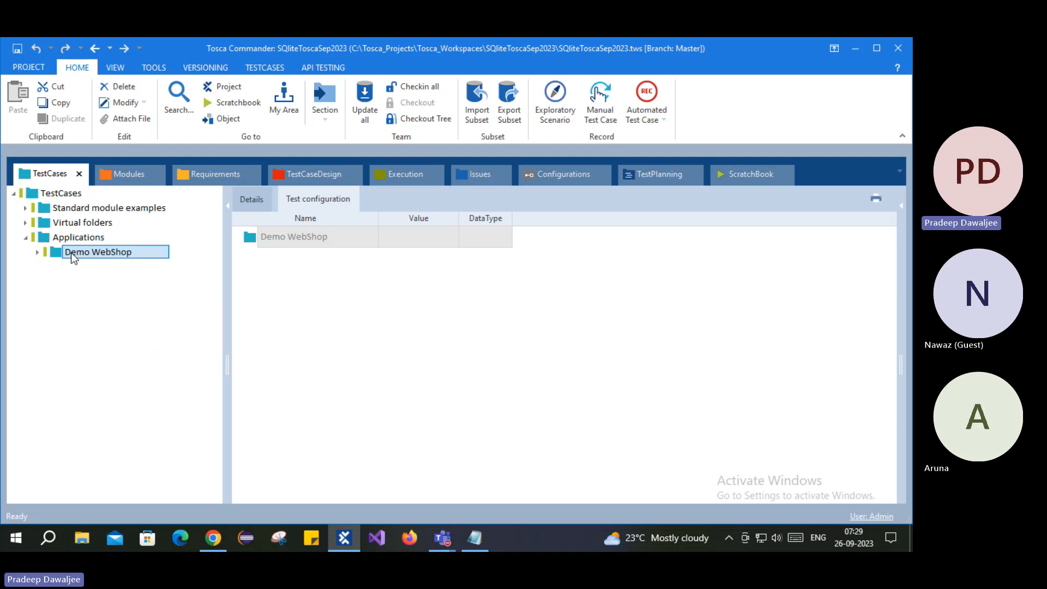
left_click(37, 252)
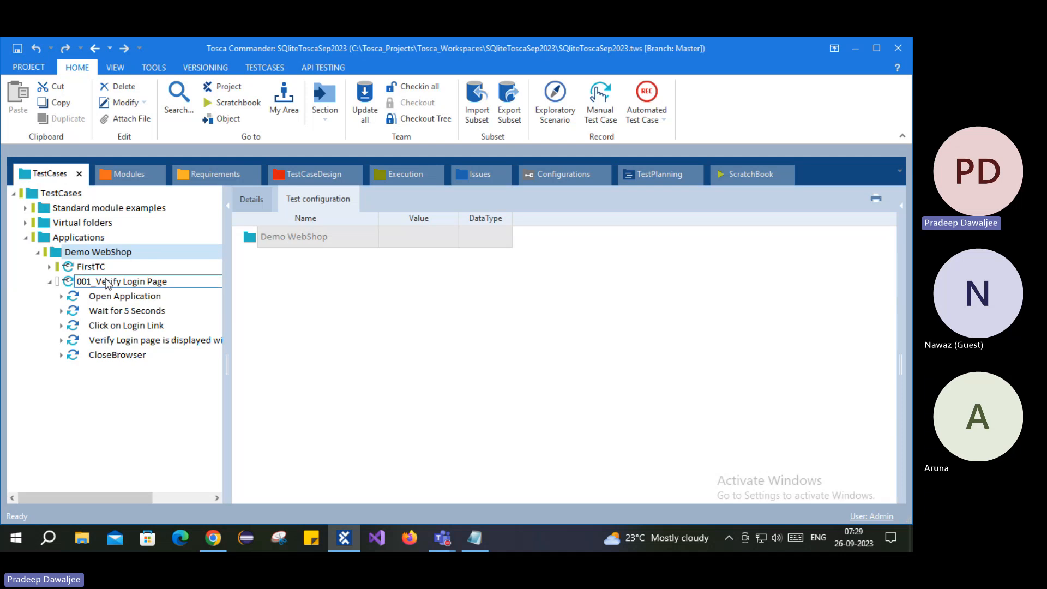
left_click(120, 281)
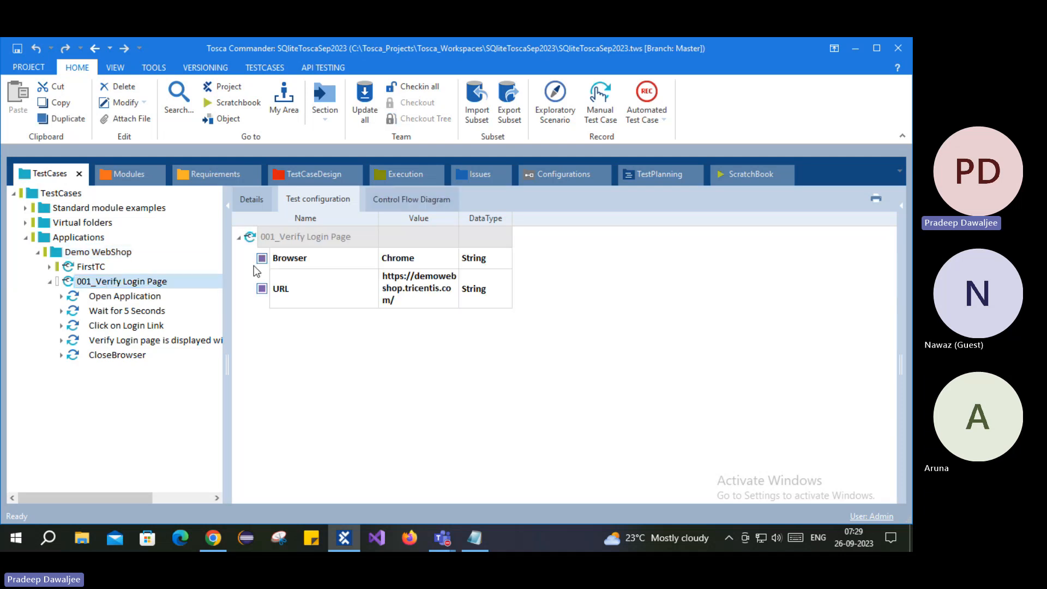
left_click(50, 281)
left_click(554, 177)
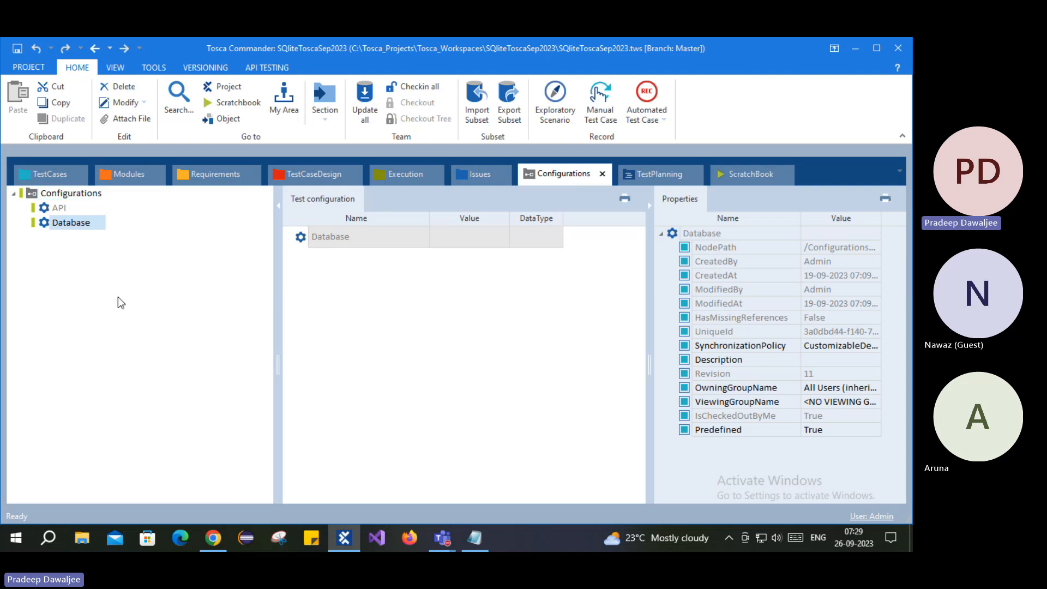
- Show the Configurations folder's checkout details, read the checkout user and time, and close them
left_click(33, 192)
right_click(34, 194)
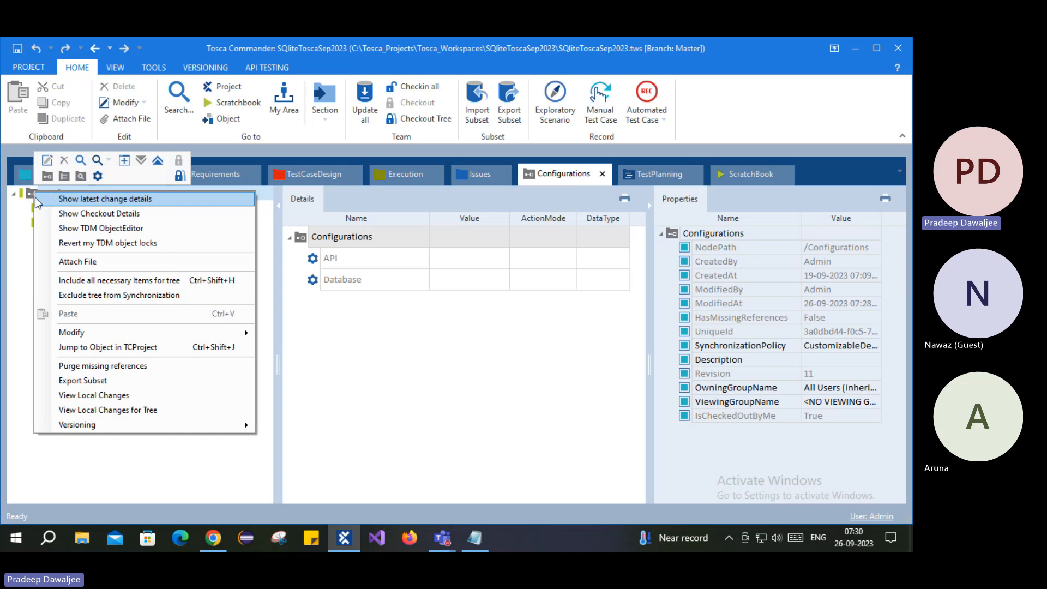
left_click(12, 215)
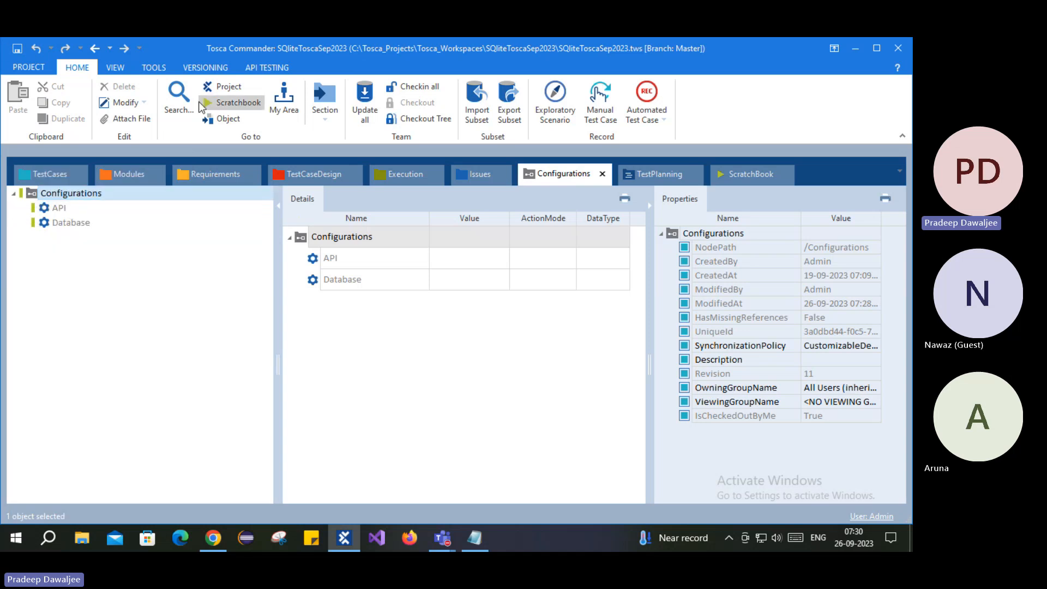
right_click(101, 194)
left_click(107, 216)
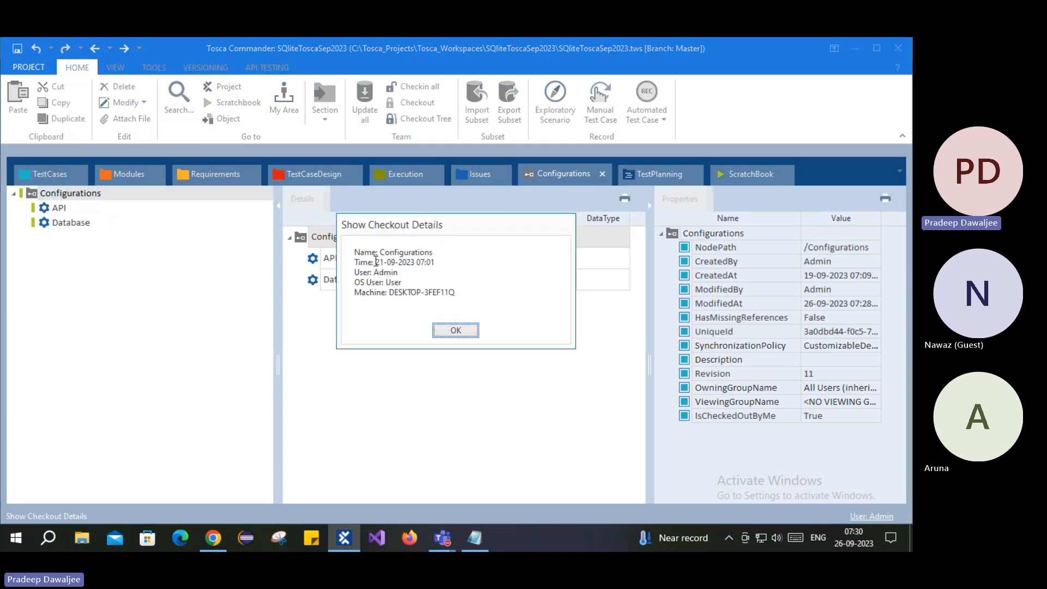
mouse_move(360, 262)
left_mouse_down()
mouse_move(431, 261)
mouse_move(368, 263)
left_mouse_up()
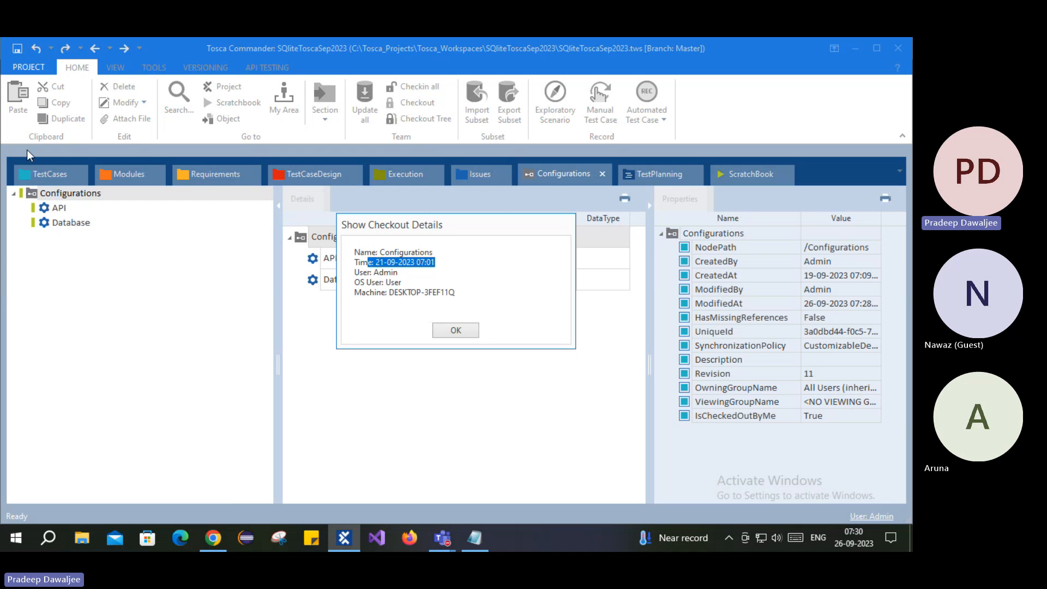
left_click(385, 264)
left_click_drag(393, 263, 436, 262)
left_click_drag(363, 273, 402, 274)
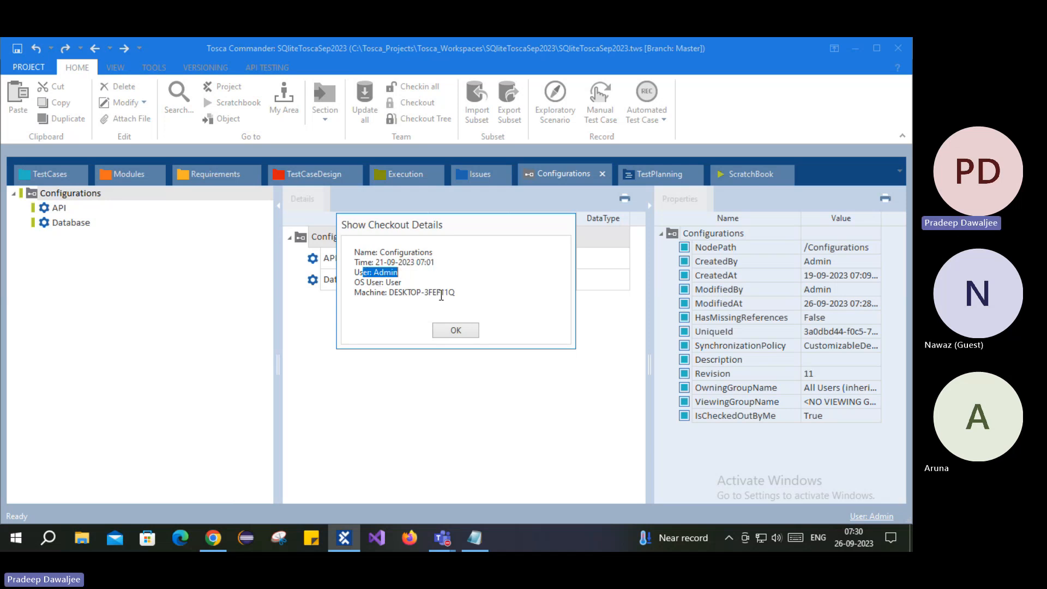
left_click_drag(462, 293, 354, 252)
left_click(421, 265)
left_click(453, 330)
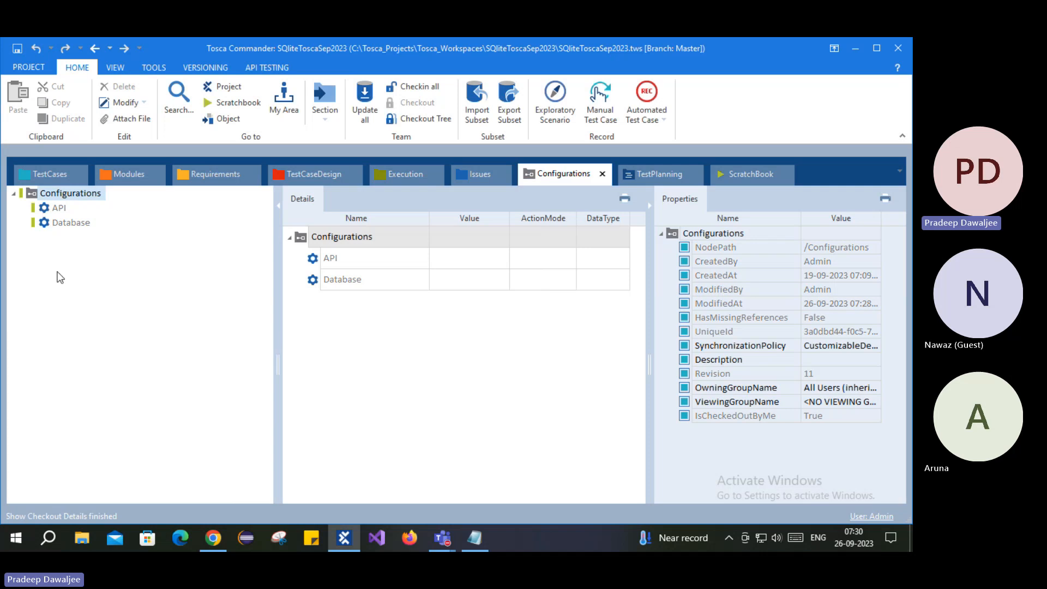
- Dock the project tree as its own view and return to the Configurations view
left_click(233, 87)
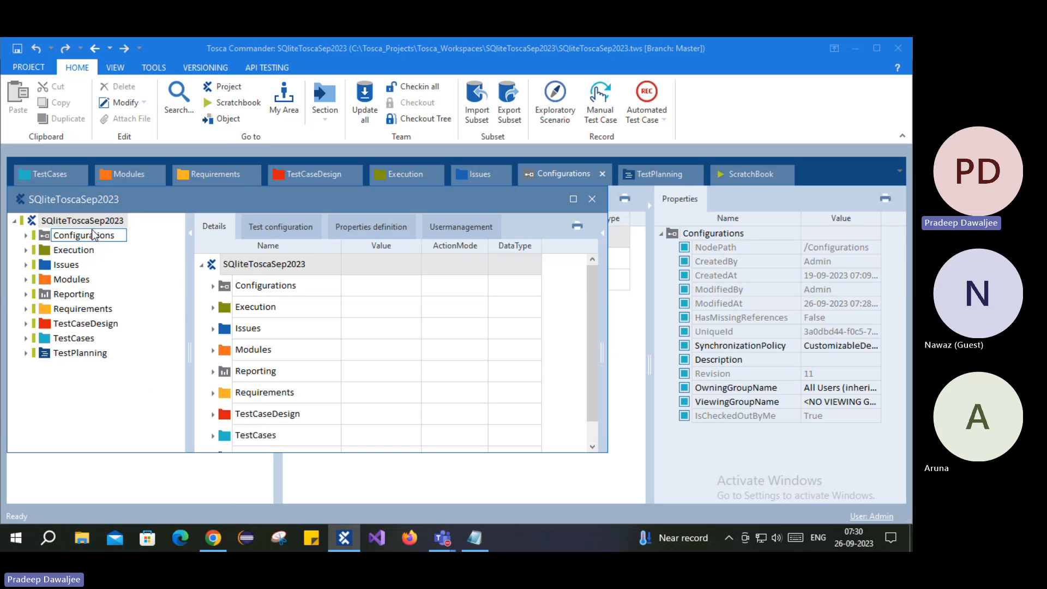
left_click(27, 178)
left_click(25, 173)
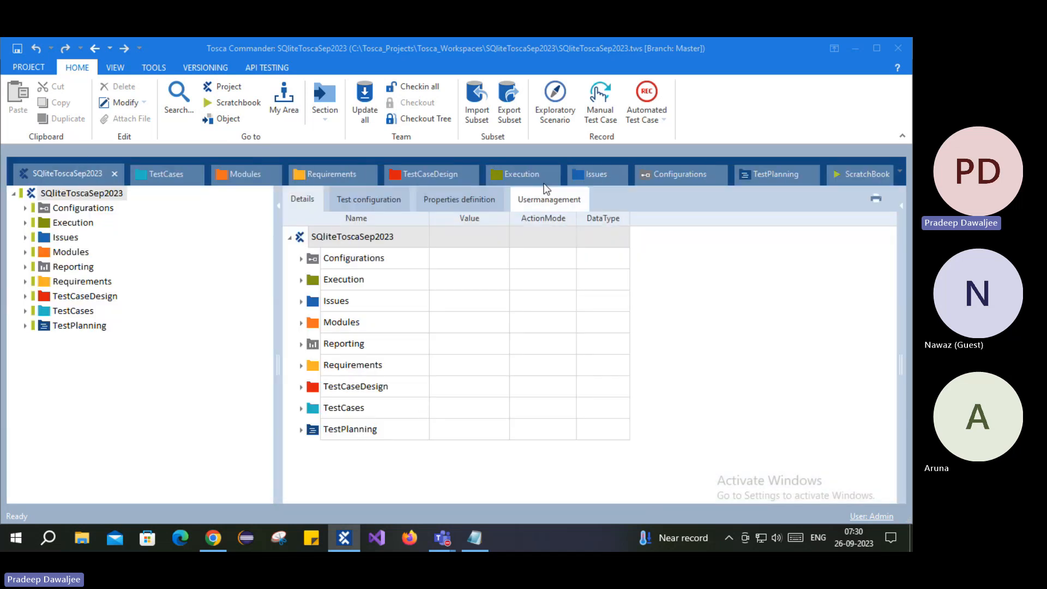
left_click(673, 176)
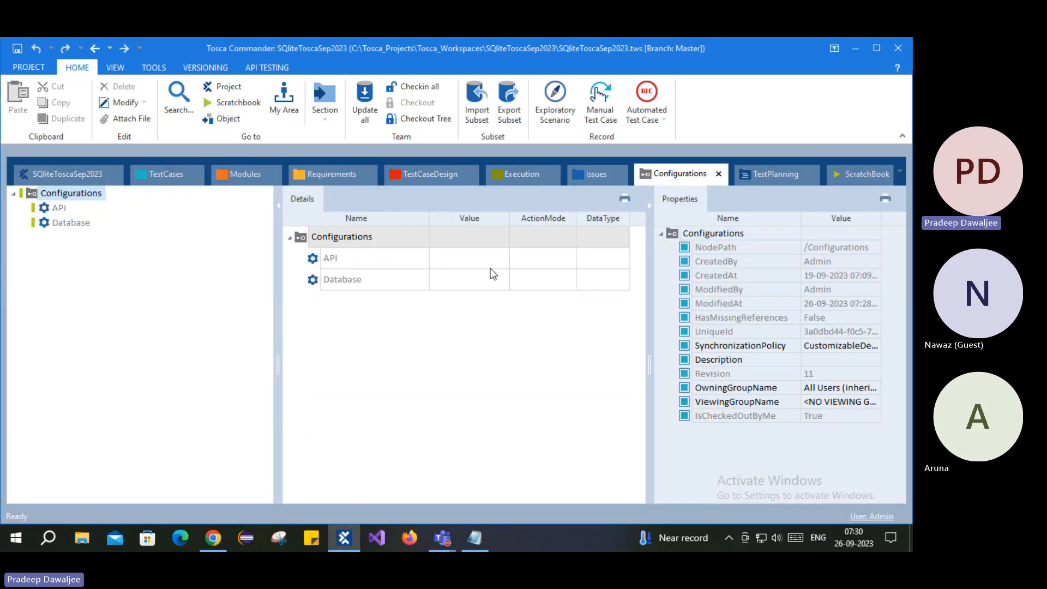
- Create a test configuration under Configurations named 'DemoWebShop QA'
right_click(34, 193)
left_click(96, 177)
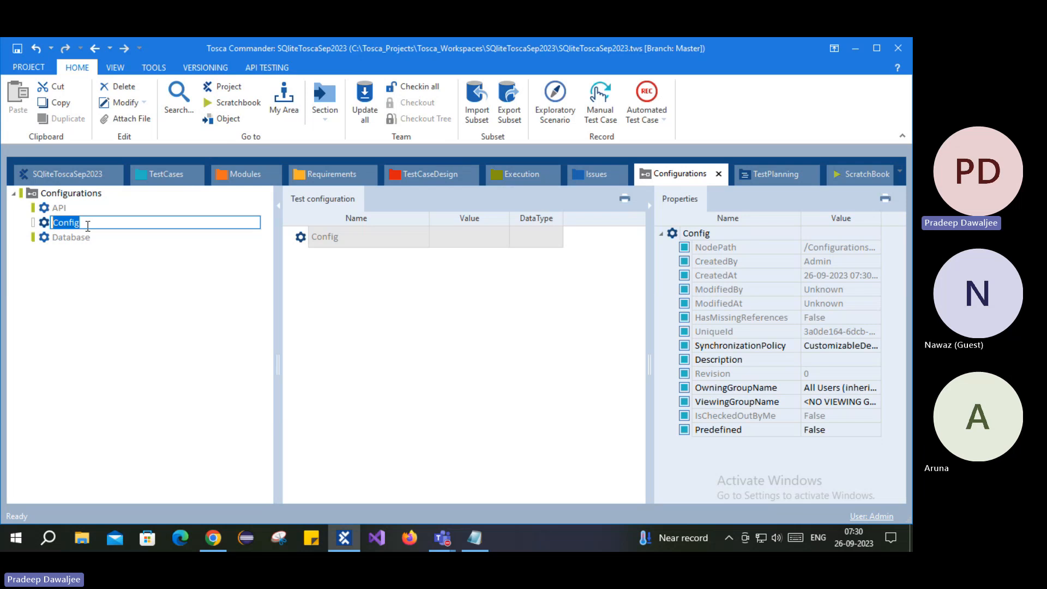
type("DemoWebShop")
type("QA")
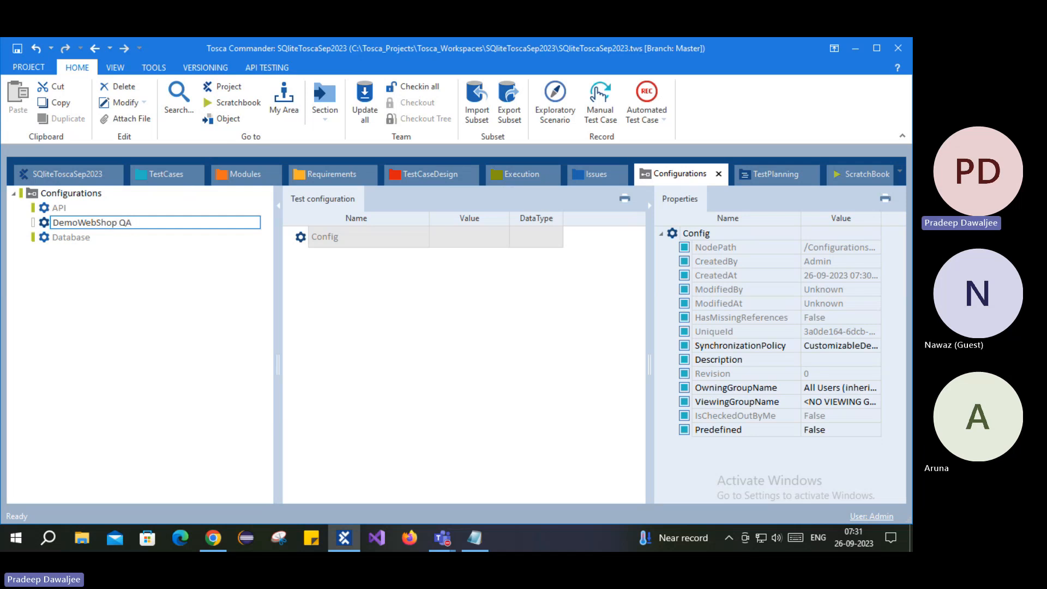
key("Return")
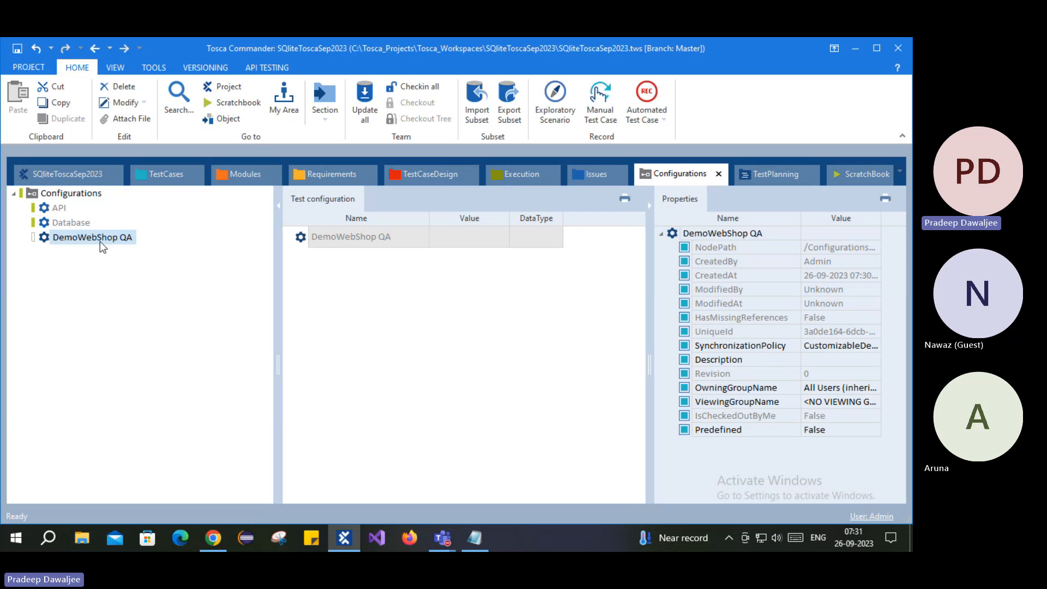
left_click(100, 242)
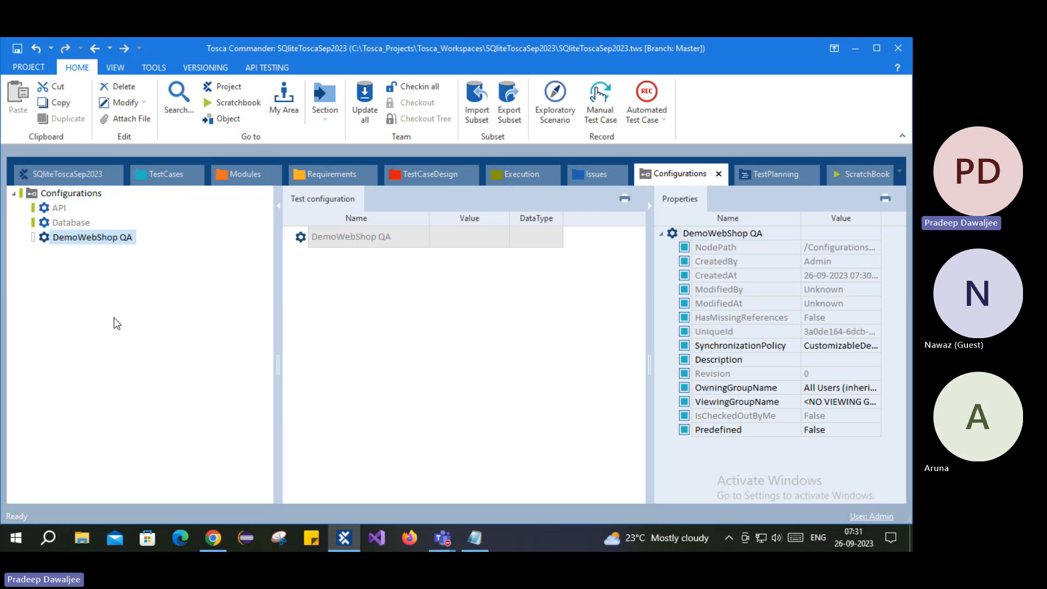
left_click(117, 239)
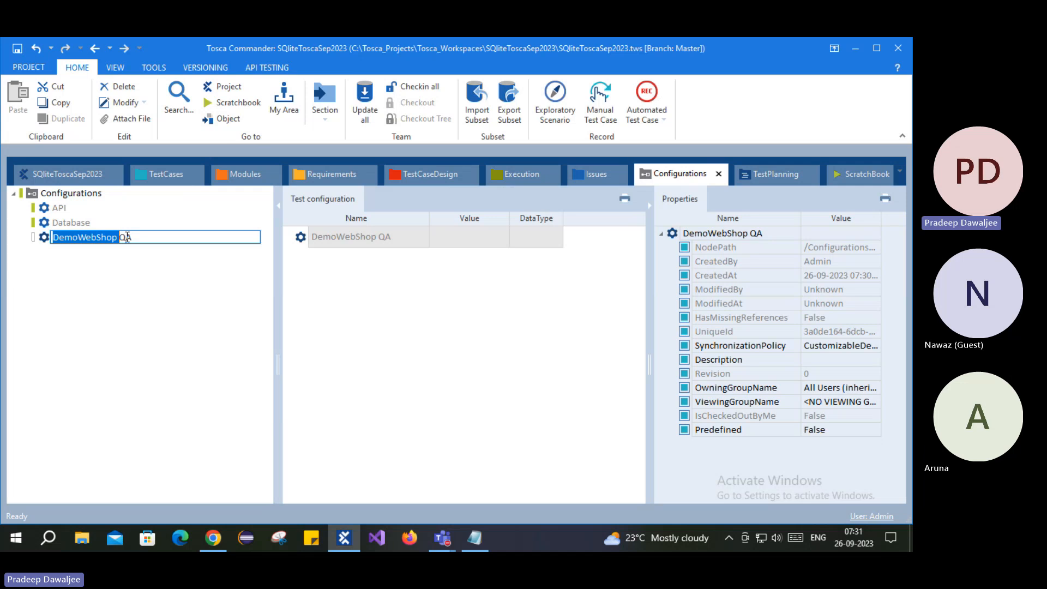
left_click(130, 237)
left_click_drag(161, 237, 117, 238)
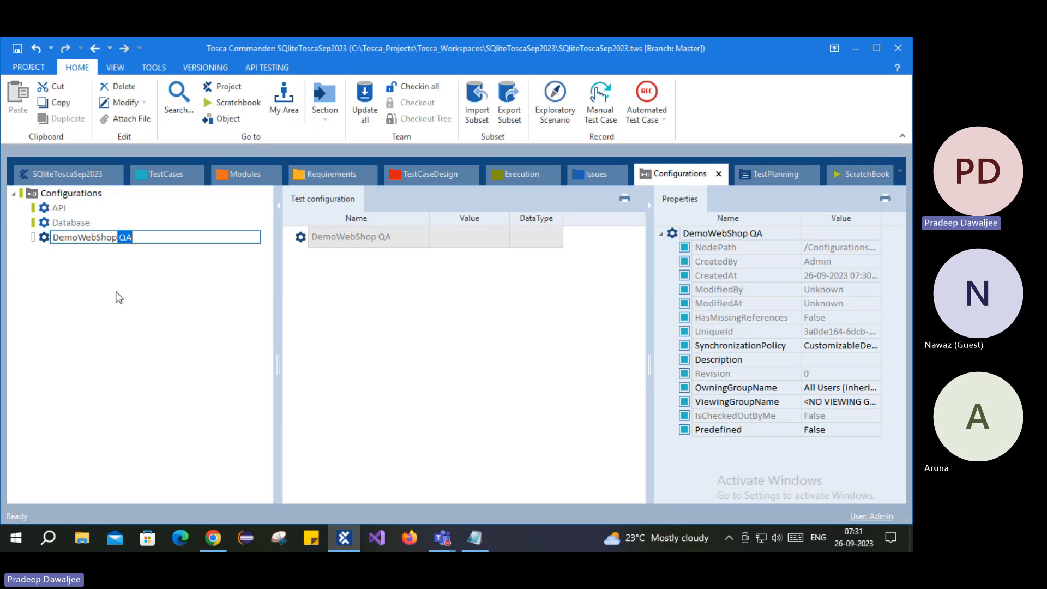
left_click(139, 277)
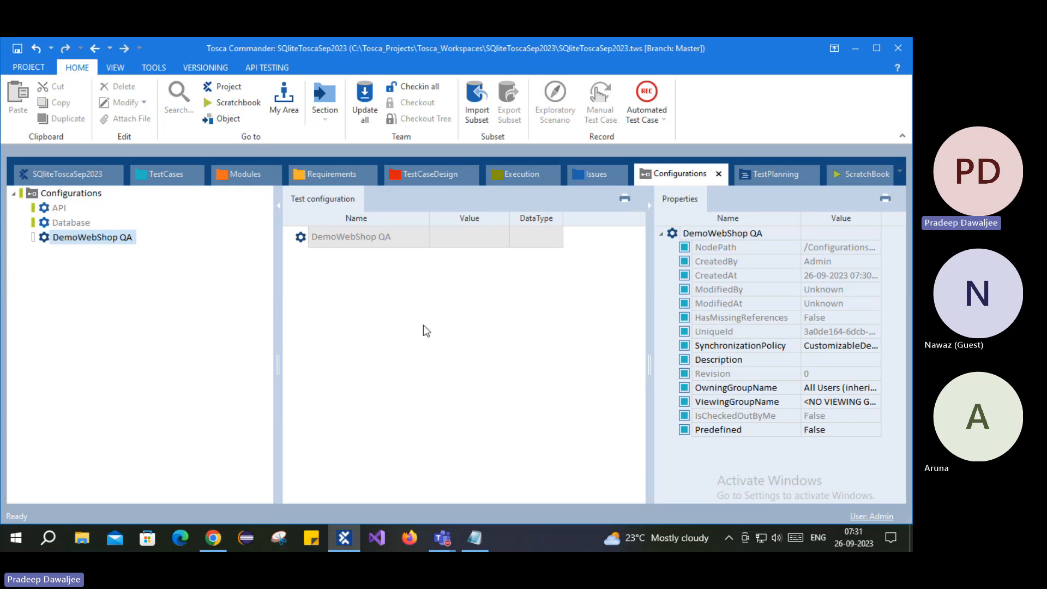
- Add string parameters Parameter and Parameter_1 to DemoWebShop QA, then show the login test case
right_click(48, 240)
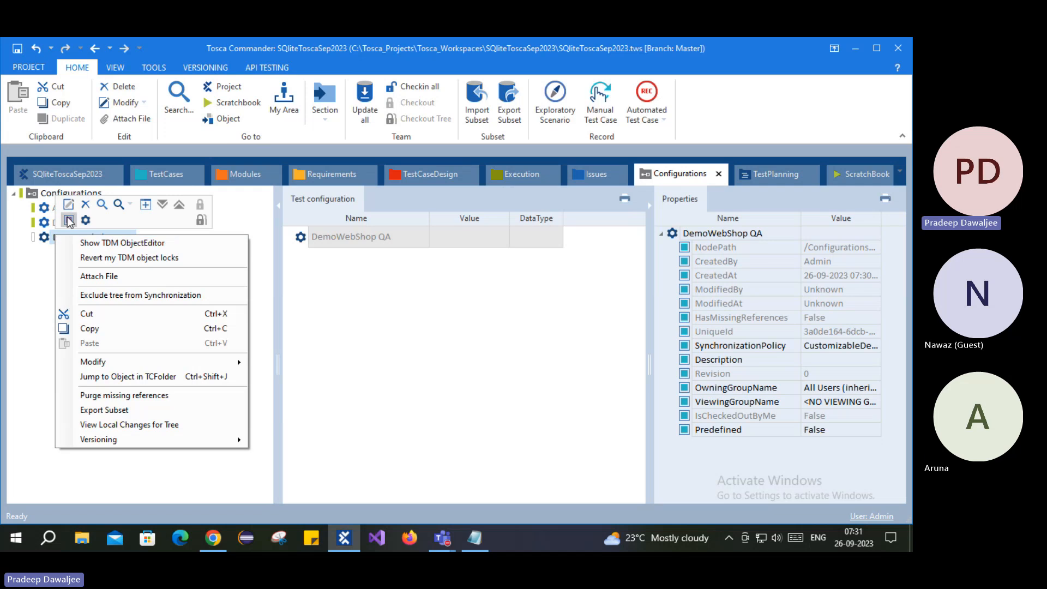
left_click(70, 221)
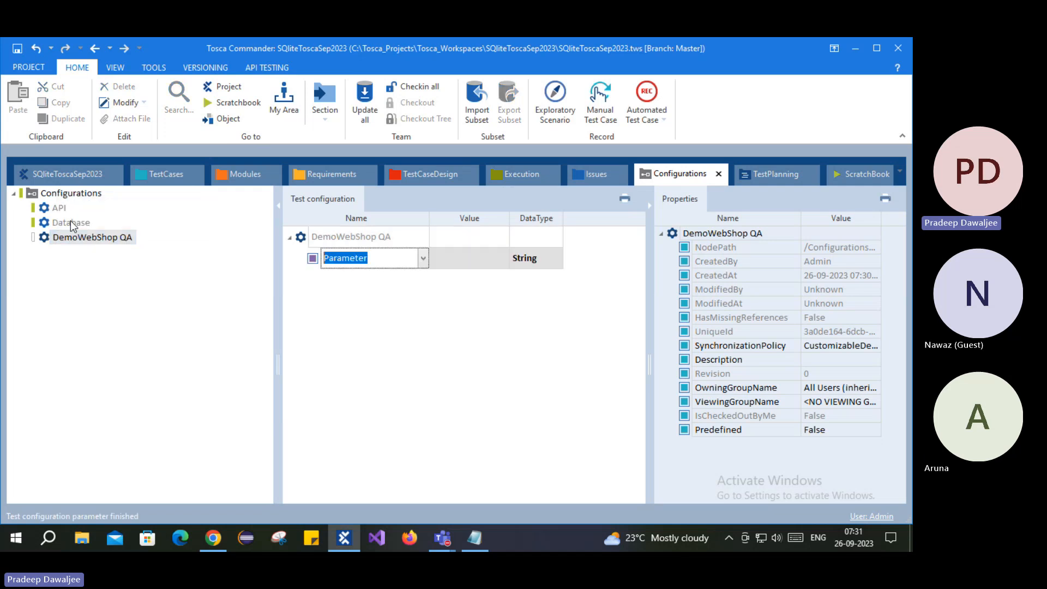
right_click(305, 242)
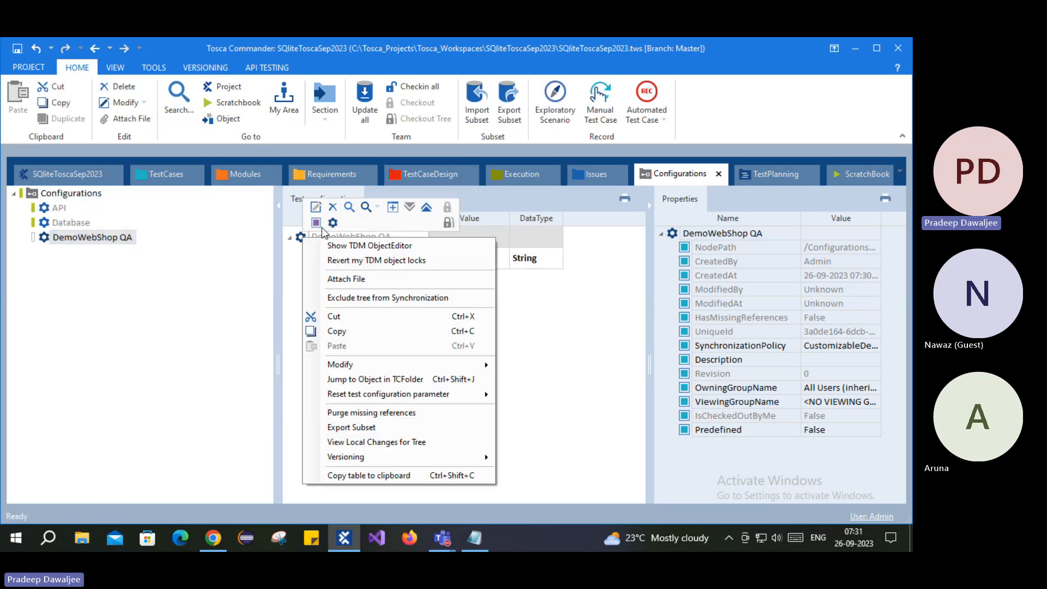
left_click(327, 223)
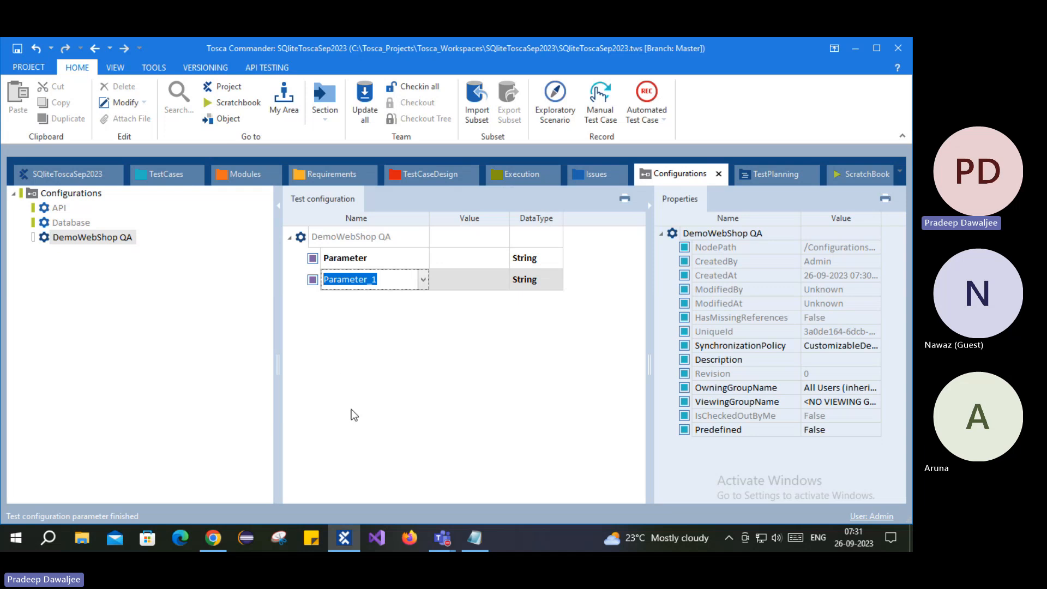
key("Return")
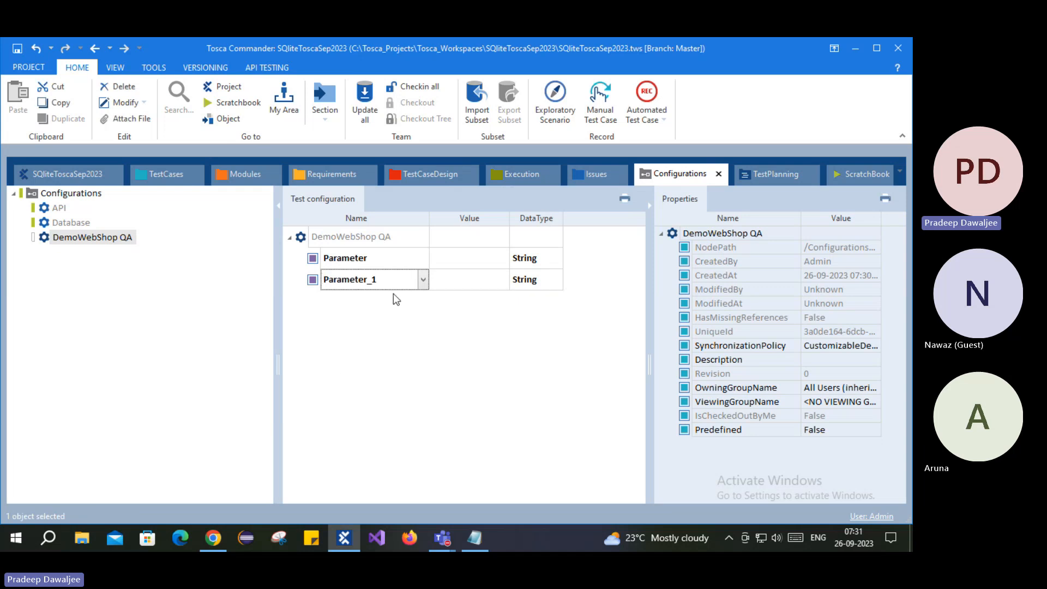
left_click(163, 175)
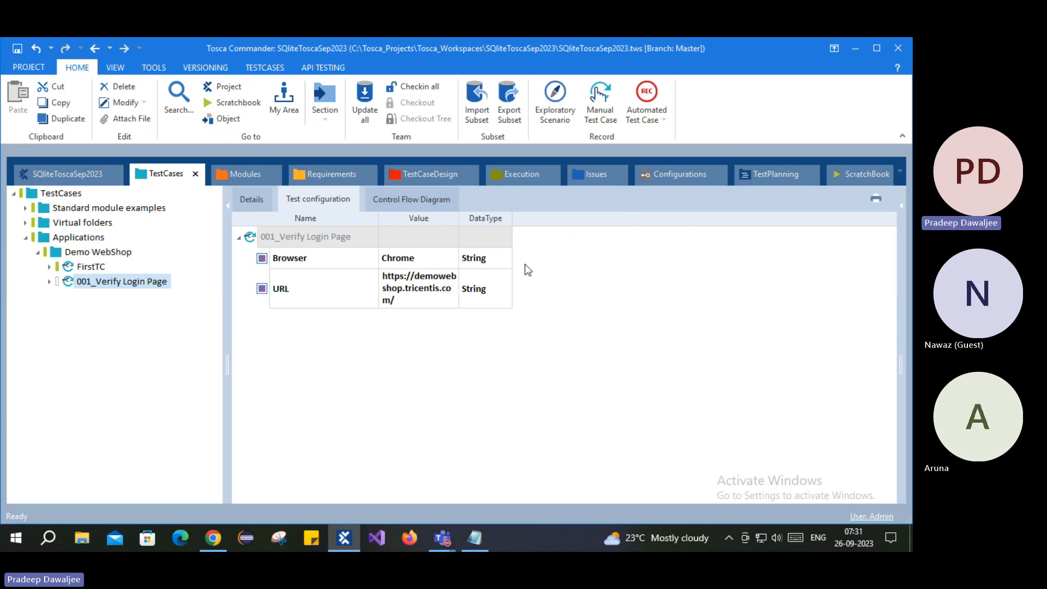
- Compare the Parameter name options with the login test case's Browser and URL parameters
left_click(674, 175)
left_click(326, 260)
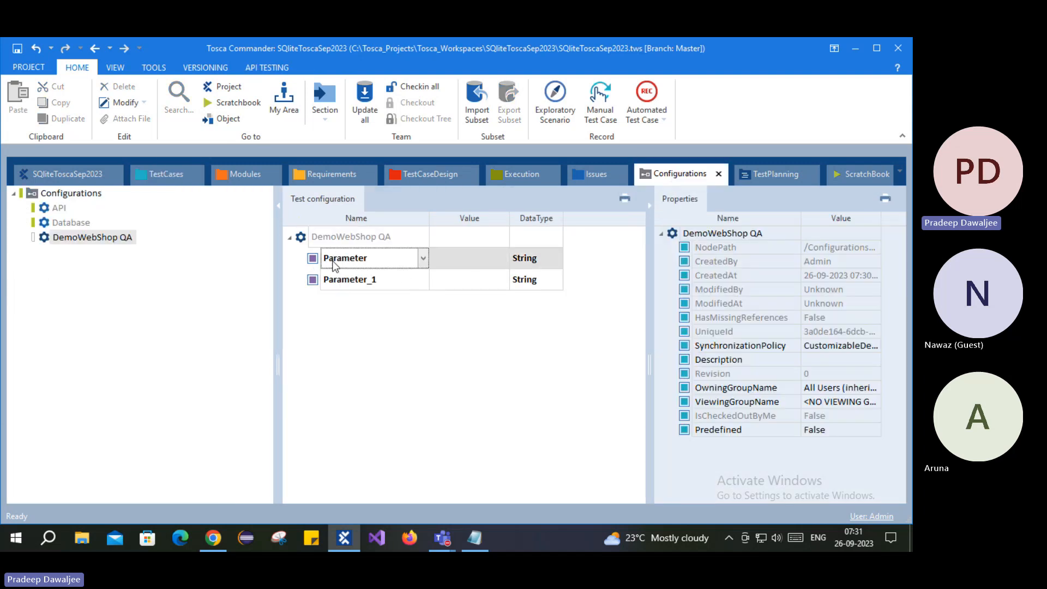
left_click(424, 258)
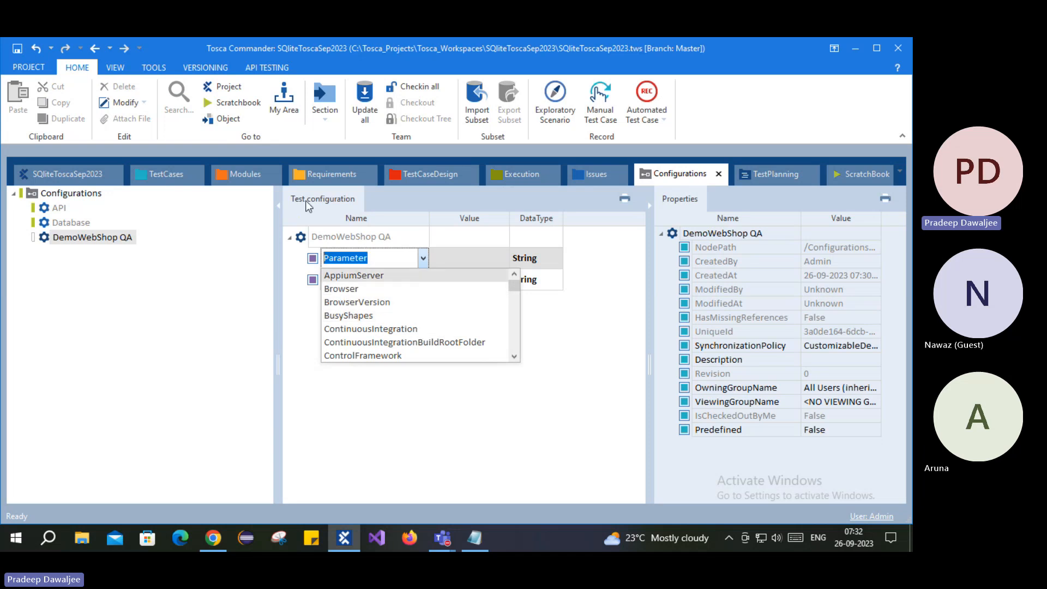
left_click(164, 178)
left_click(165, 178)
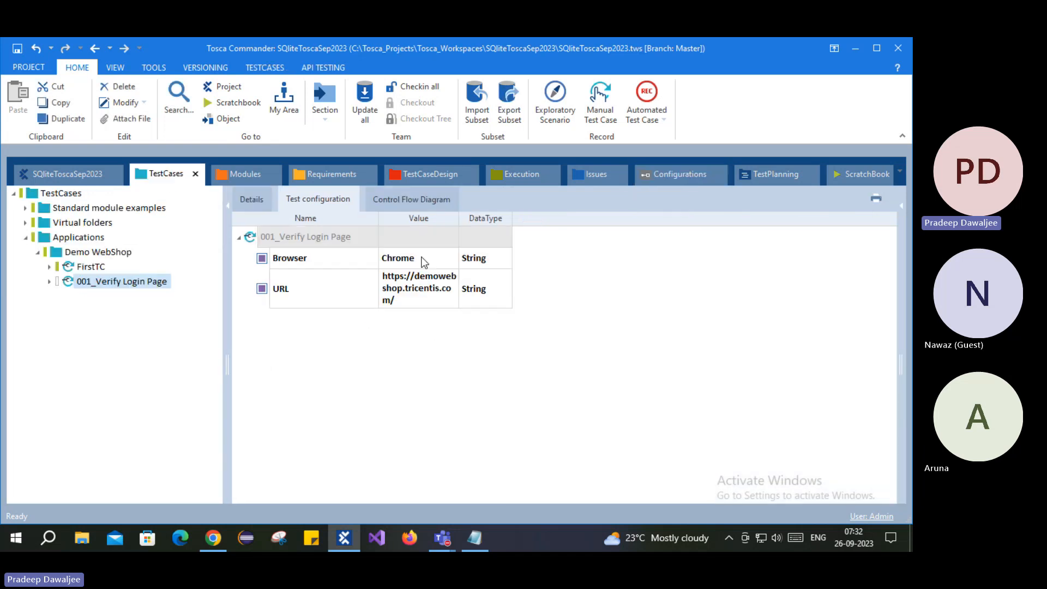
right_click(267, 243)
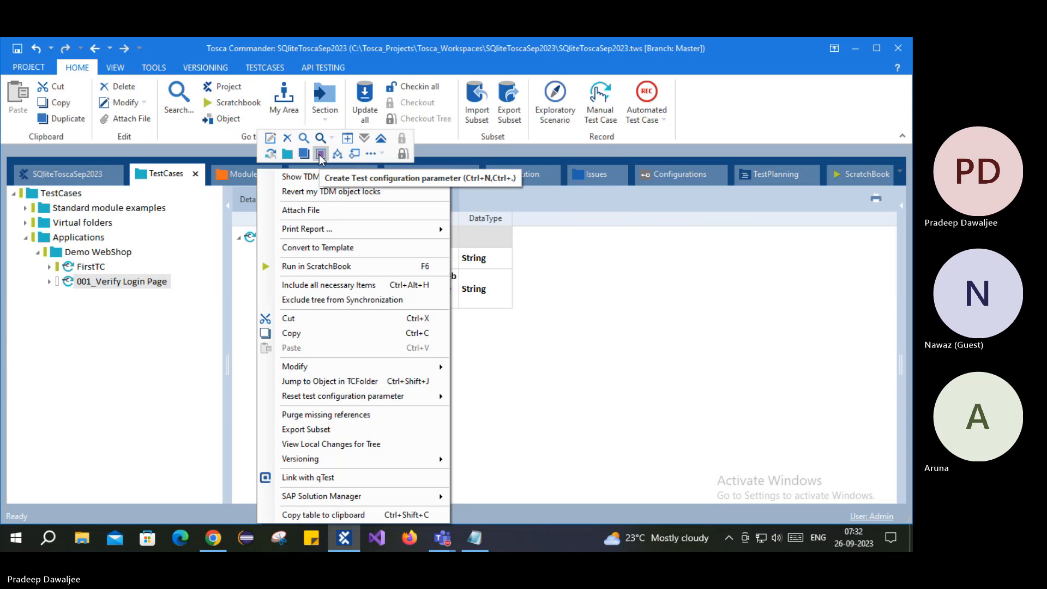
left_click(521, 374)
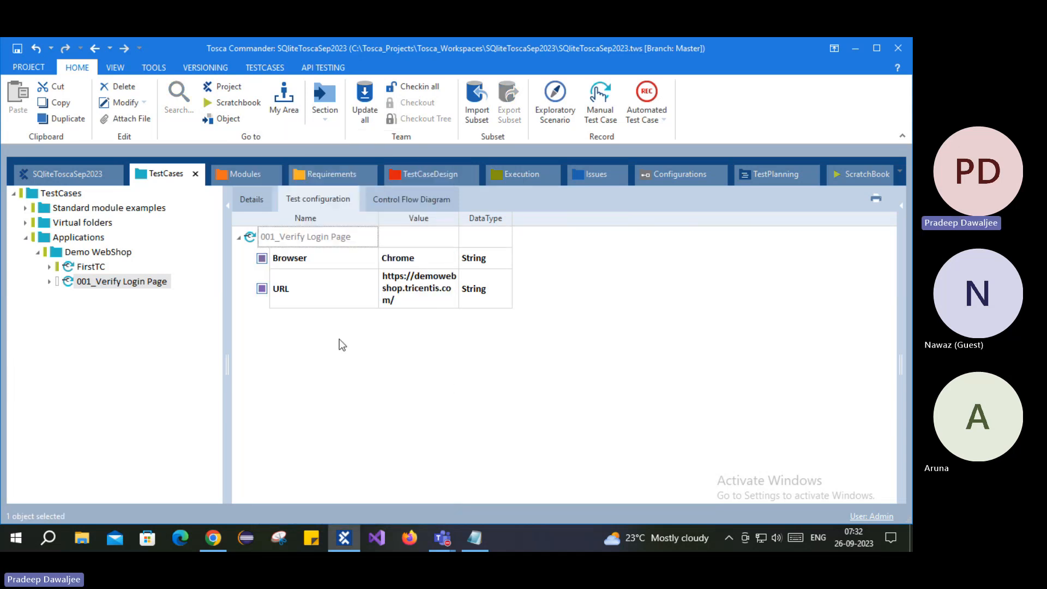
- Review DemoWebShop QA, then show the Applications folder's empty test configuration
left_click(672, 175)
left_click(54, 235)
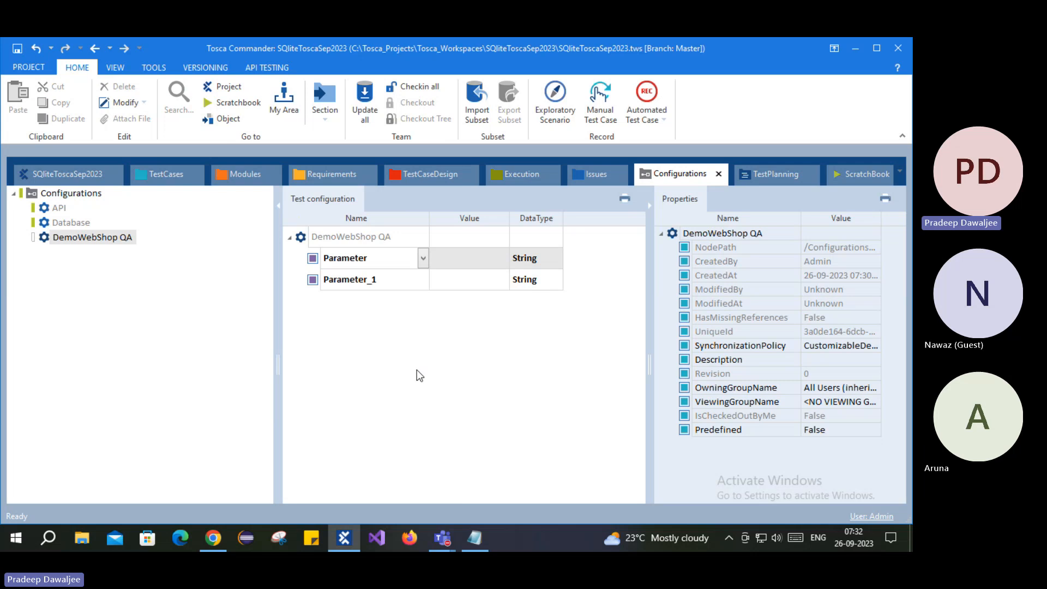
left_click(158, 173)
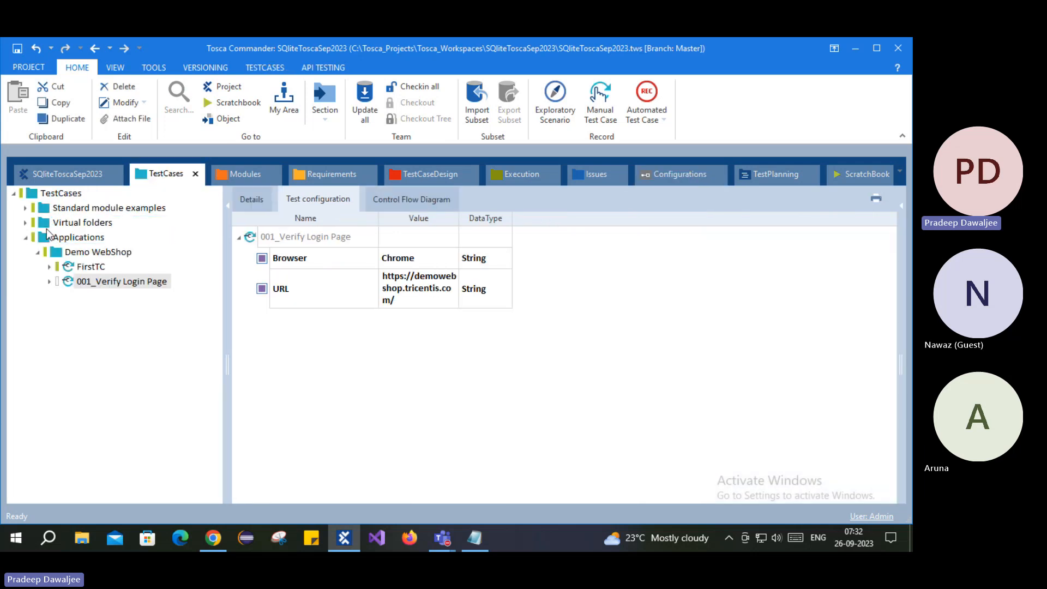
left_click(47, 228)
left_click(47, 235)
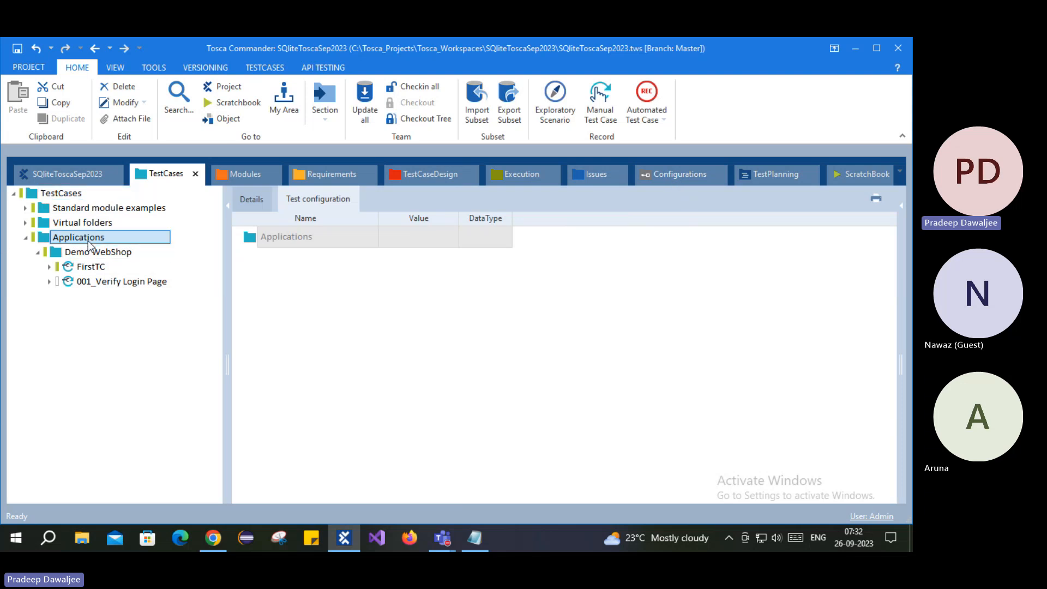
- In the Configurations section, pick Browser from the predefined names for DemoWebShop QA's first parameter
left_click(668, 174)
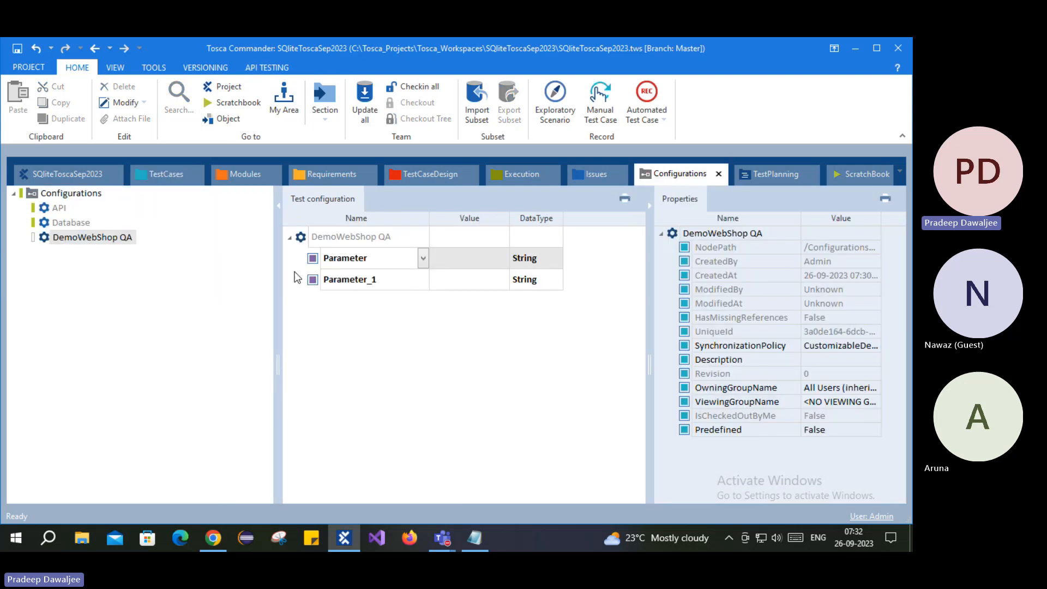
left_click(423, 259)
left_click(423, 259)
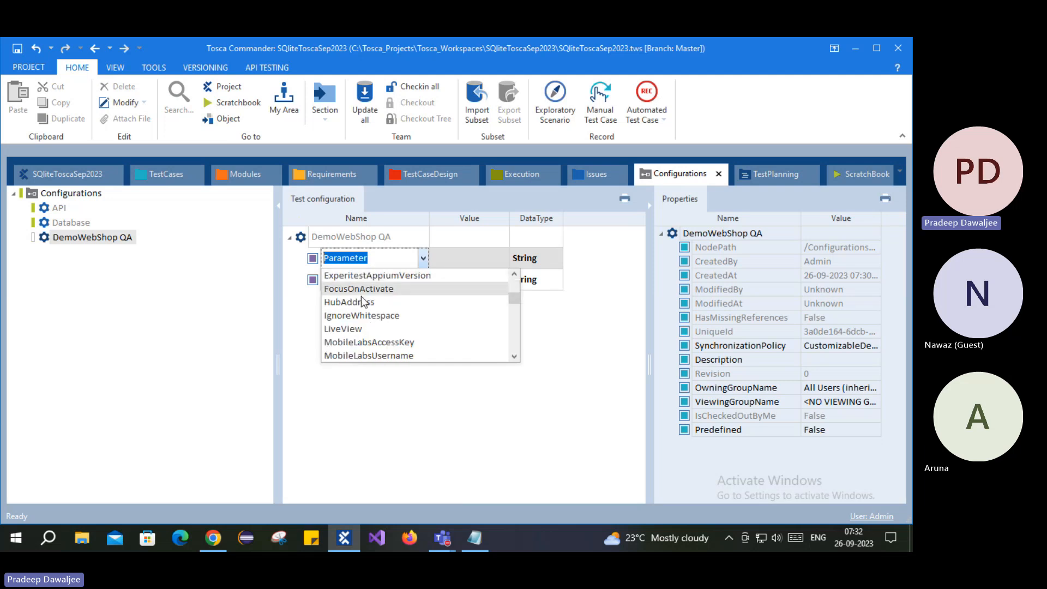
scroll(350, 330, "down", 4)
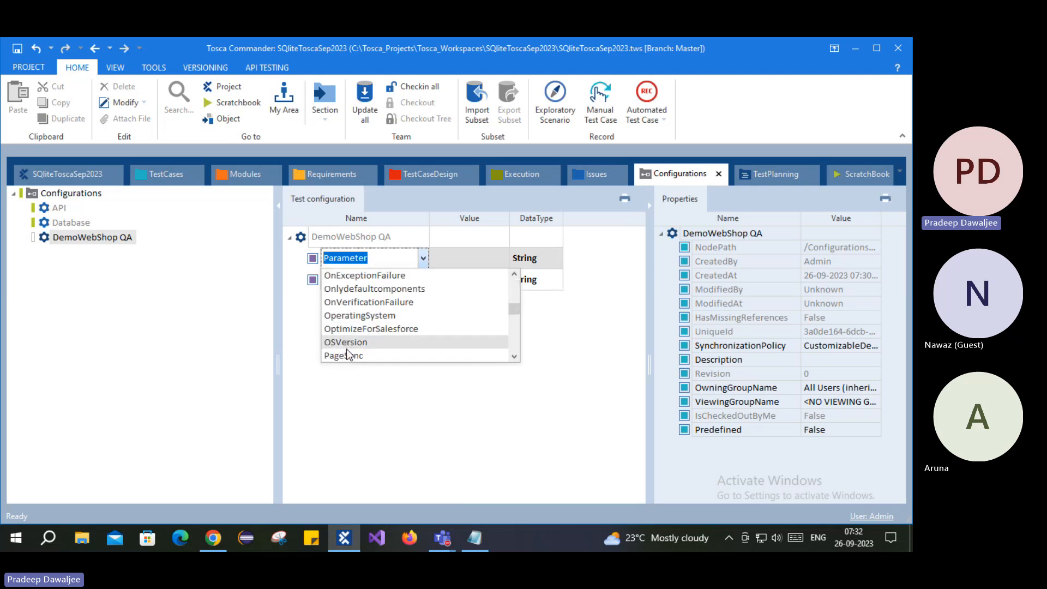
scroll(352, 342, "down", 2)
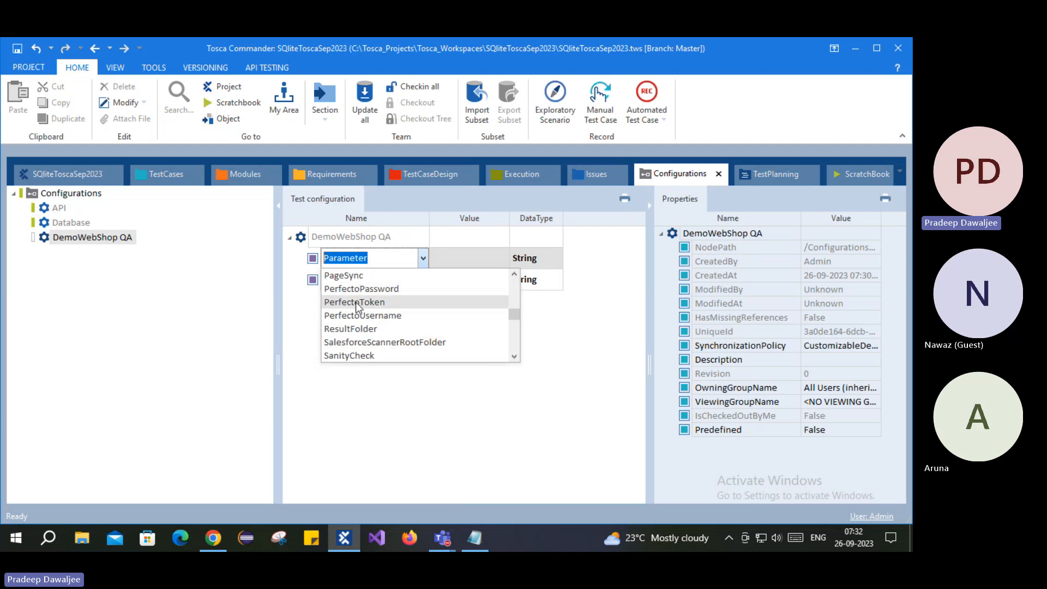
scroll(360, 335, "down", 2)
scroll(376, 319, "down", 8)
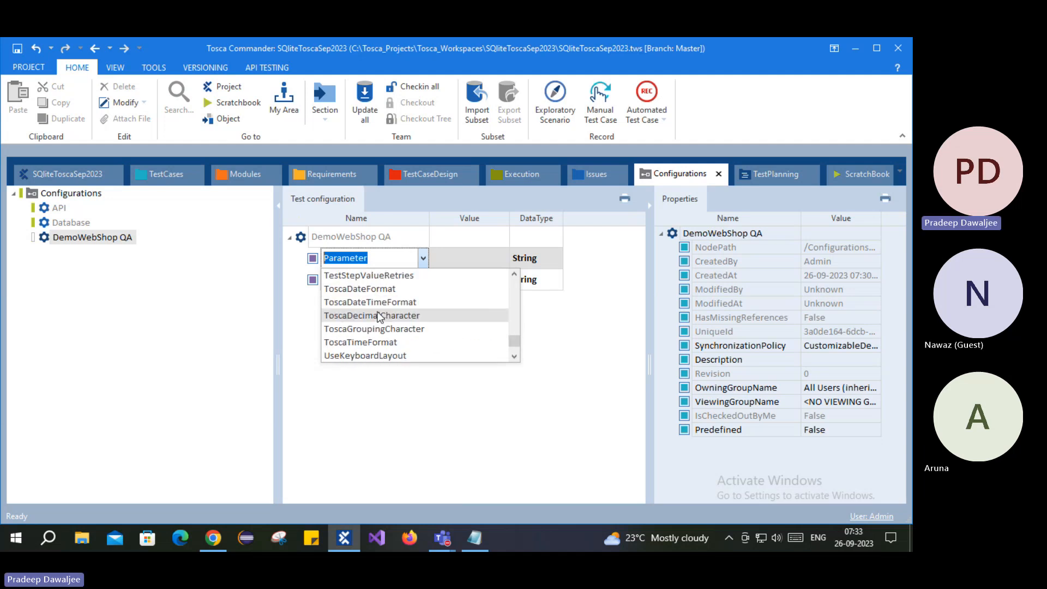
scroll(381, 320, "down", 2)
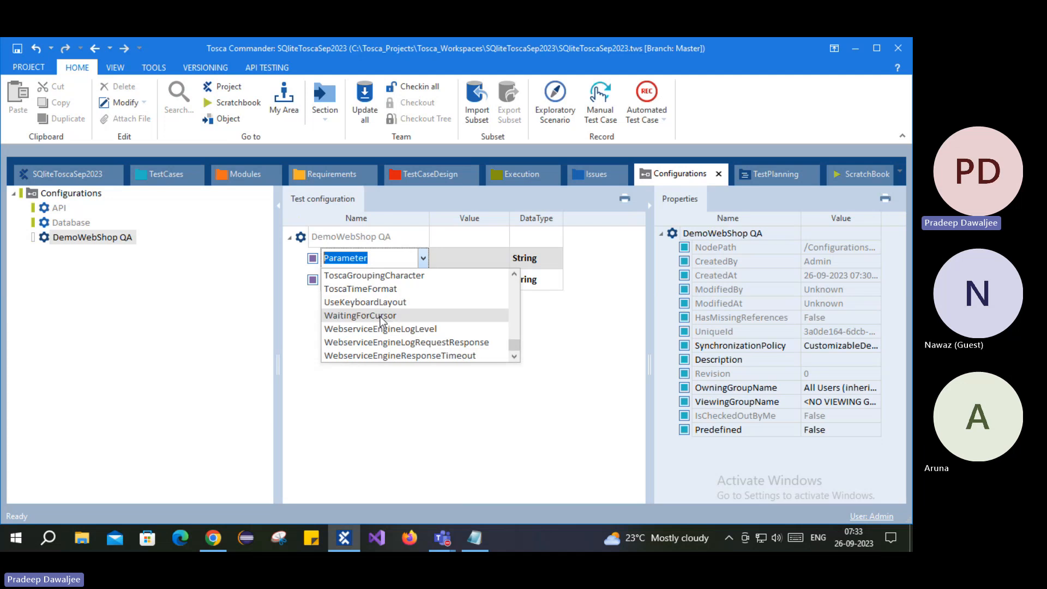
scroll(381, 324, "up", 4)
scroll(385, 335, "down", 1)
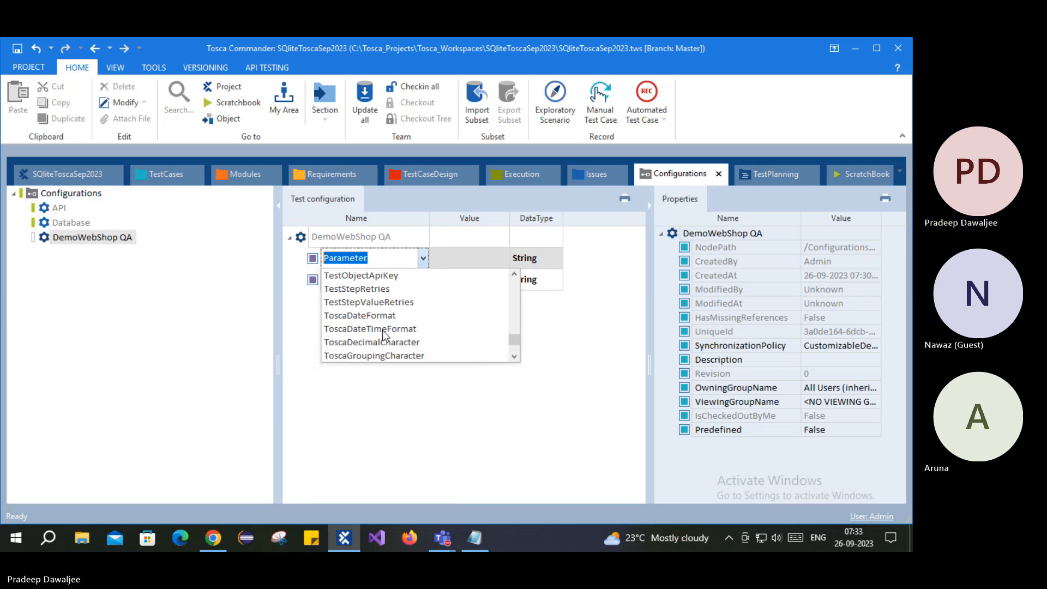
scroll(381, 328, "down", 2)
scroll(375, 322, "up", 3)
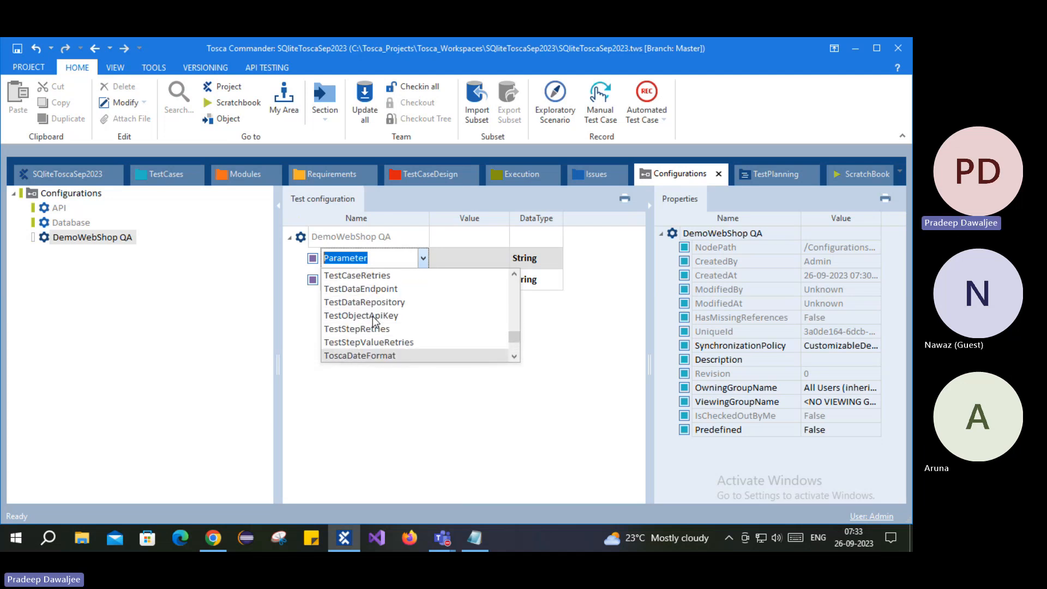
scroll(376, 336, "up", 10)
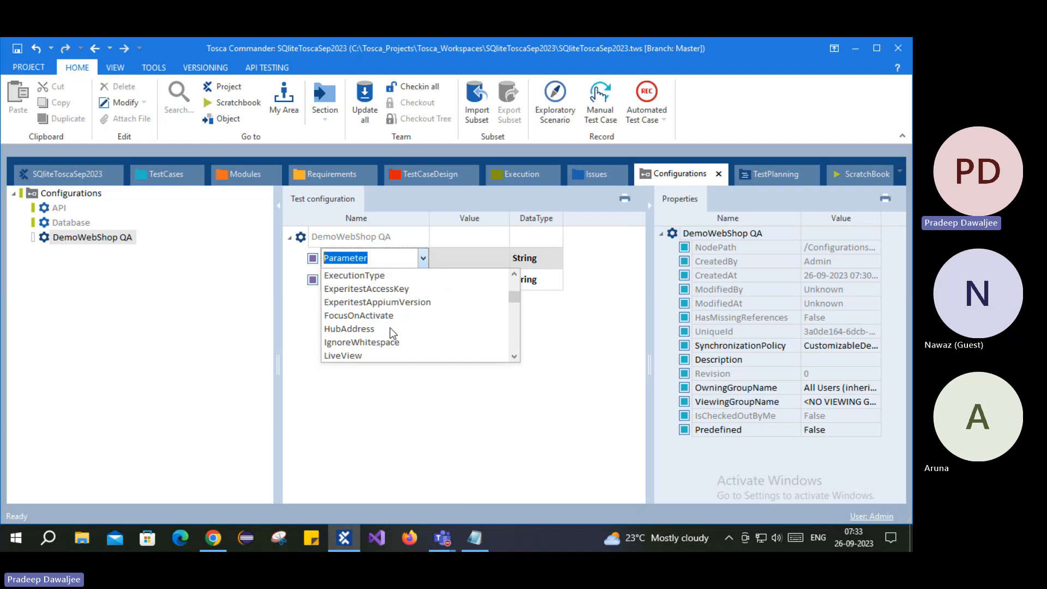
scroll(389, 322, "up", 3)
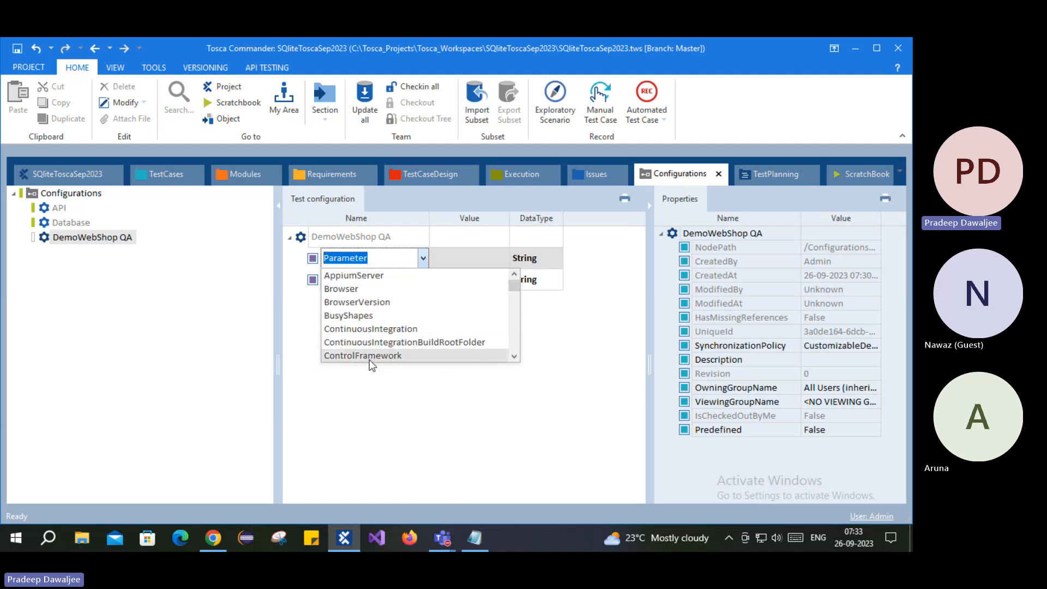
left_click(340, 289)
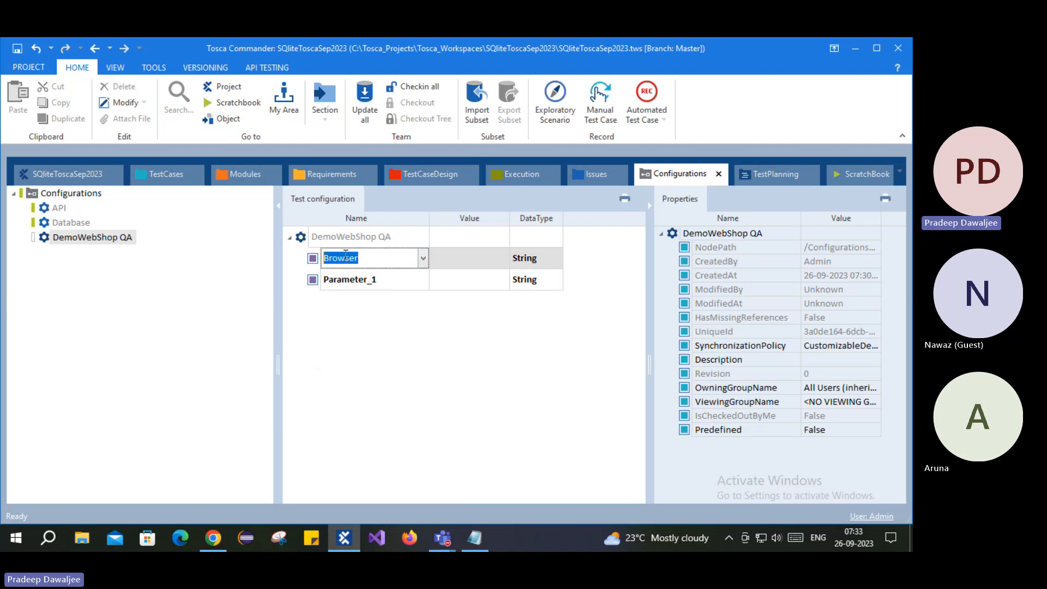
- Set the Browser parameter's value to Chrome
left_click(493, 264)
left_click(503, 259)
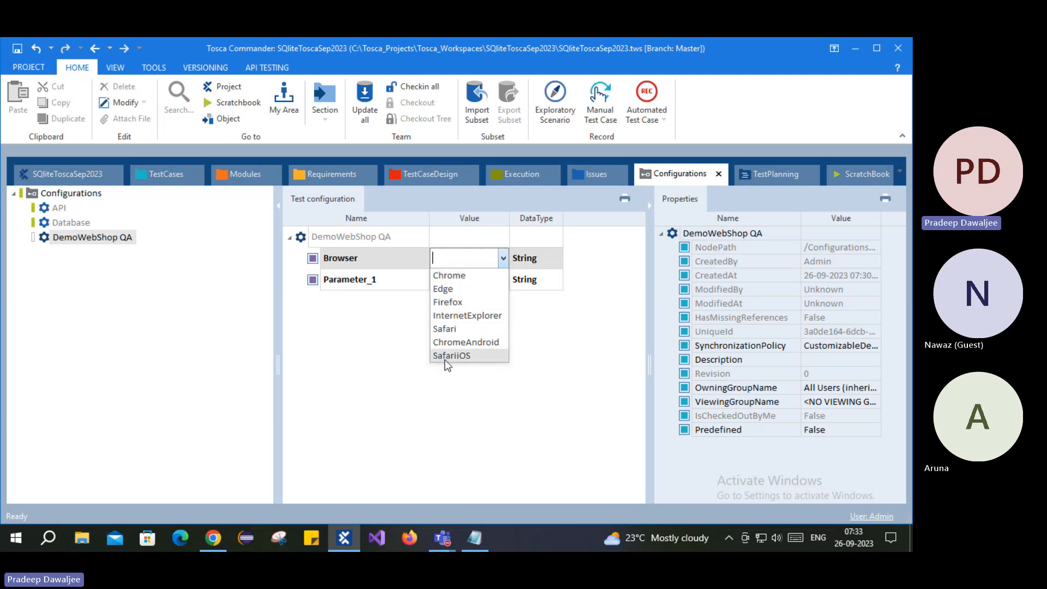
left_click(451, 276)
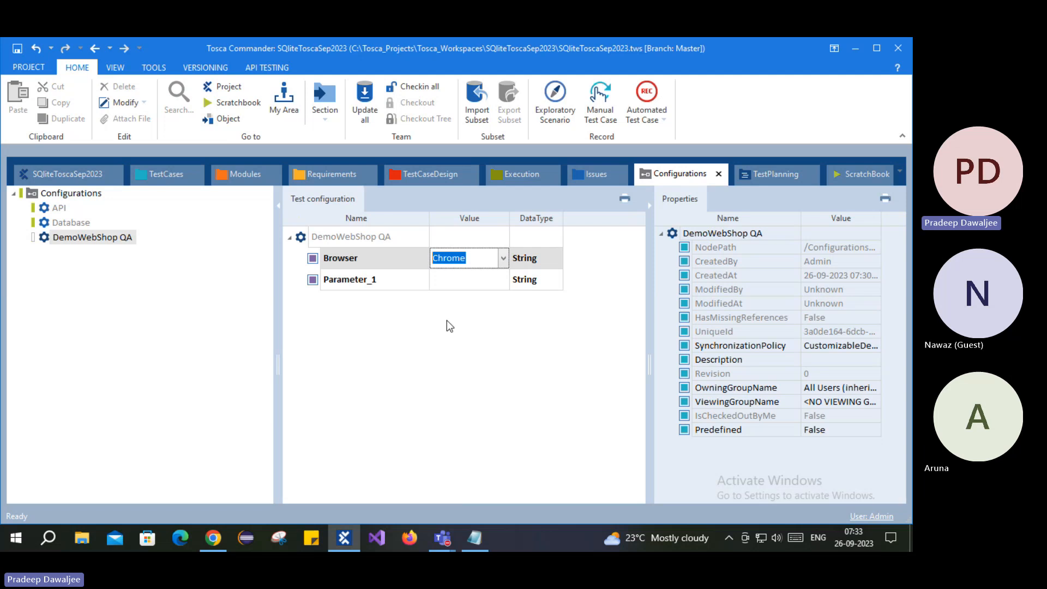
left_click(450, 253)
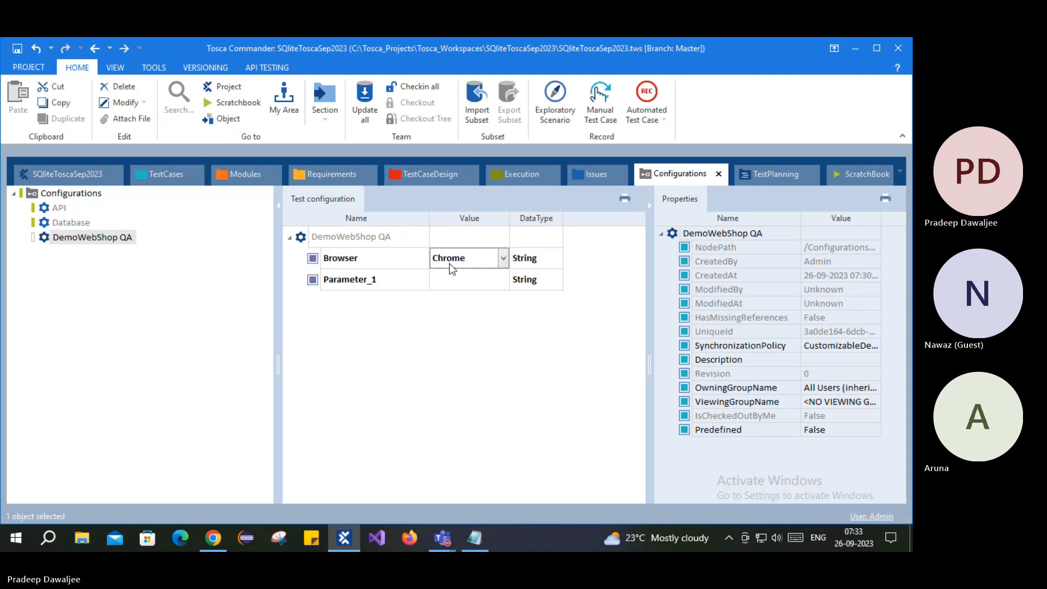
- Rename Parameter_1 to URL
left_click(362, 284)
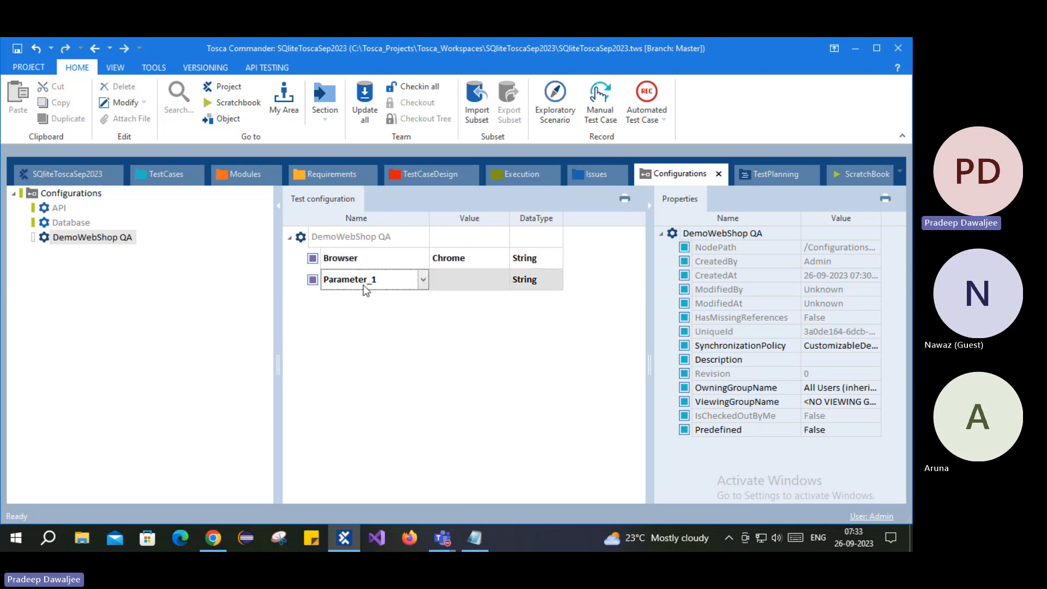
left_click_drag(385, 282, 316, 280)
type("URL")
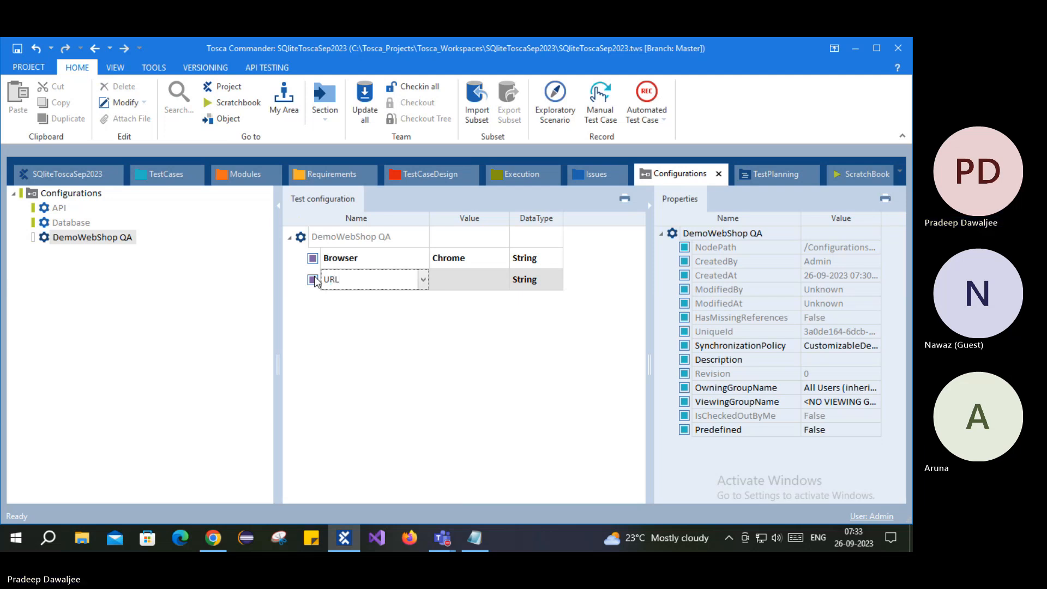
left_click_drag(353, 282, 321, 297)
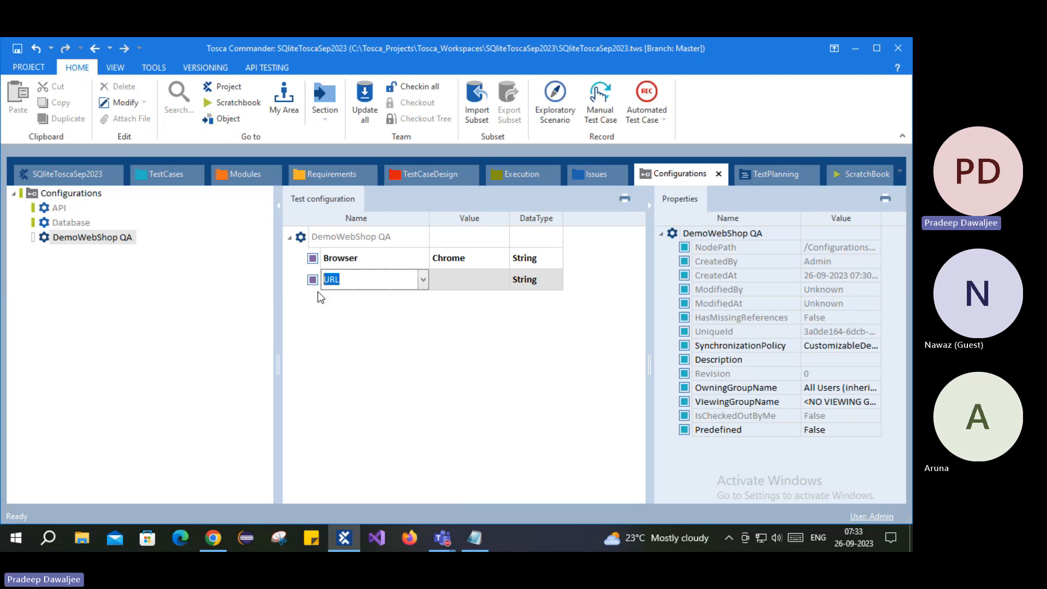
left_click(424, 279)
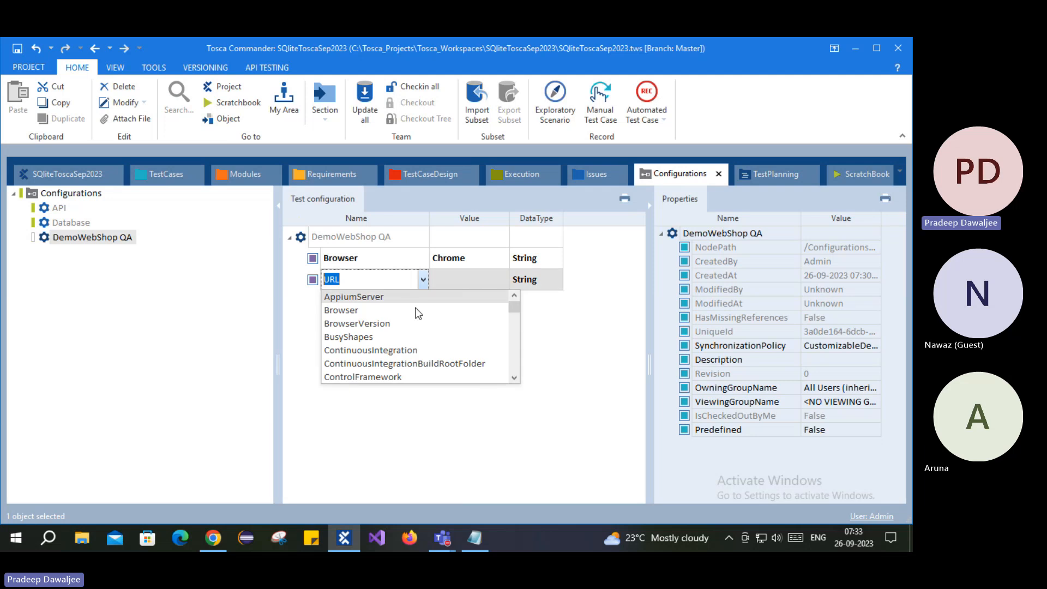
left_click(346, 414)
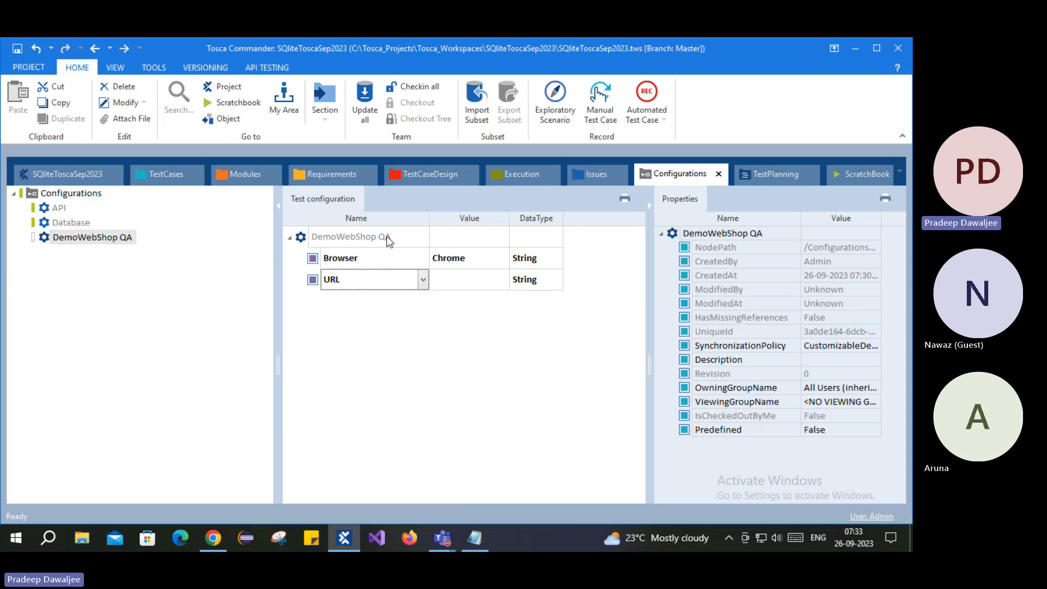
left_click(467, 281)
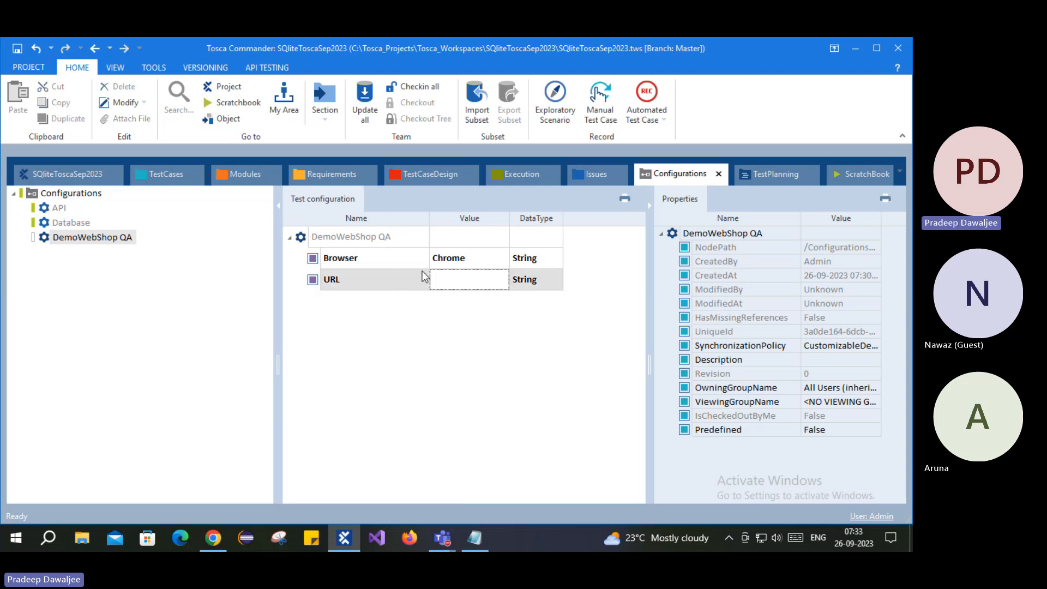
- Copy the URL value from 001_Verify Login Page's test configuration
left_click(159, 173)
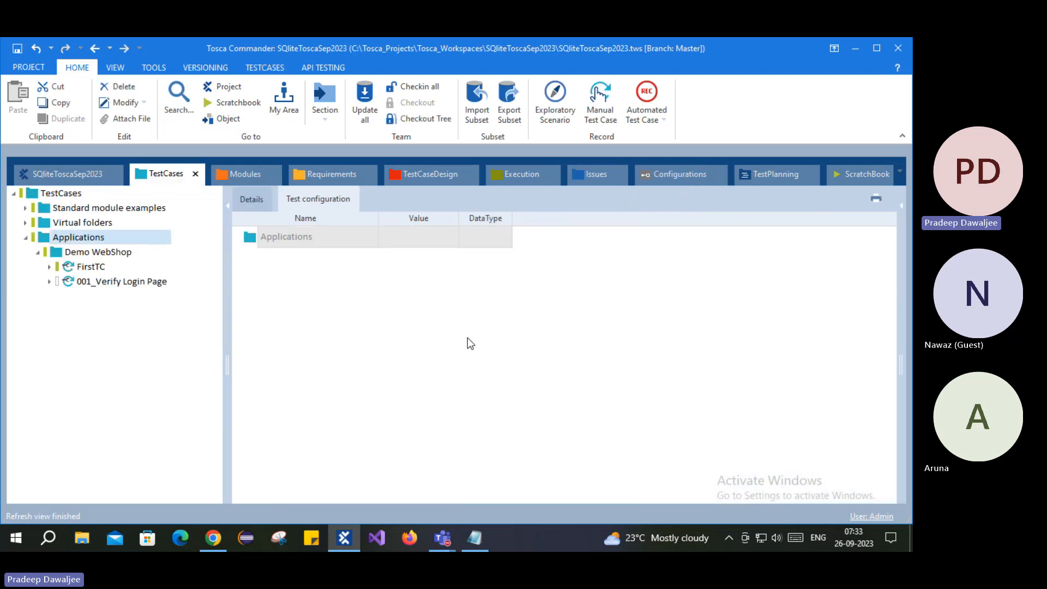
left_click(97, 280)
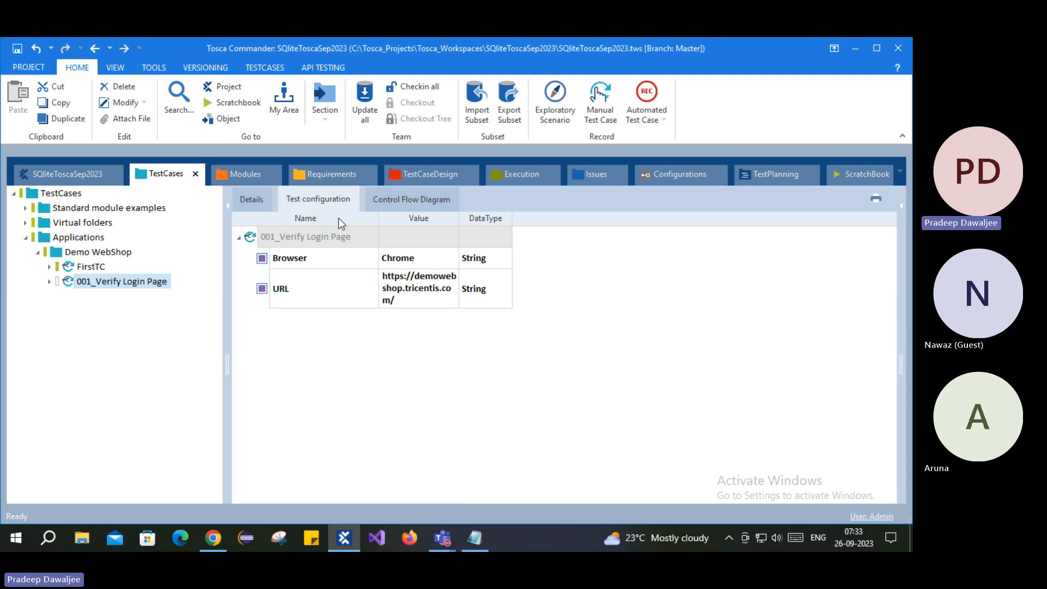
left_click(406, 289)
left_click(406, 289)
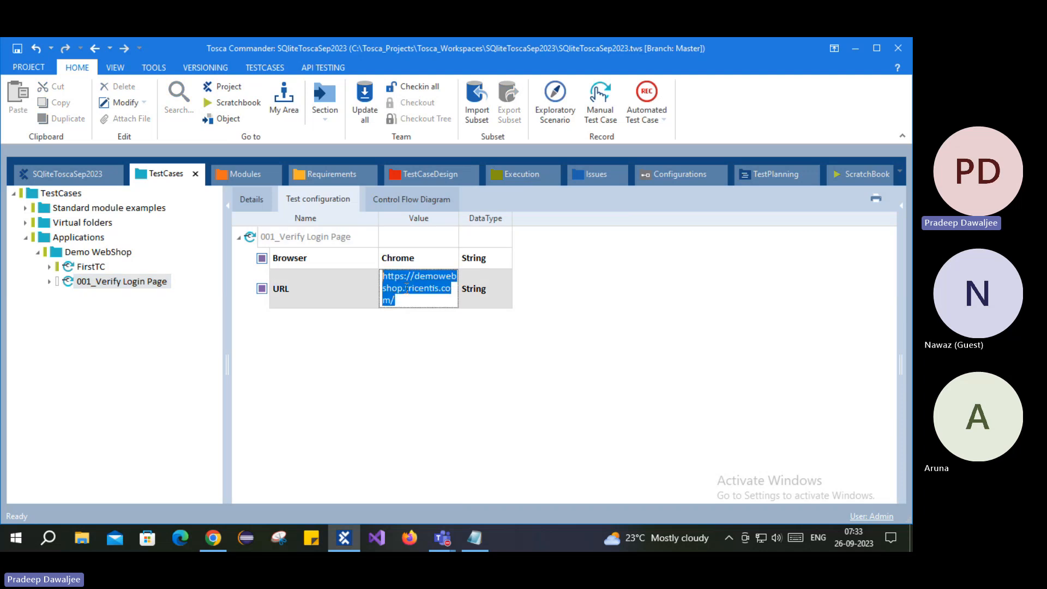
left_click(523, 406)
left_click(679, 174)
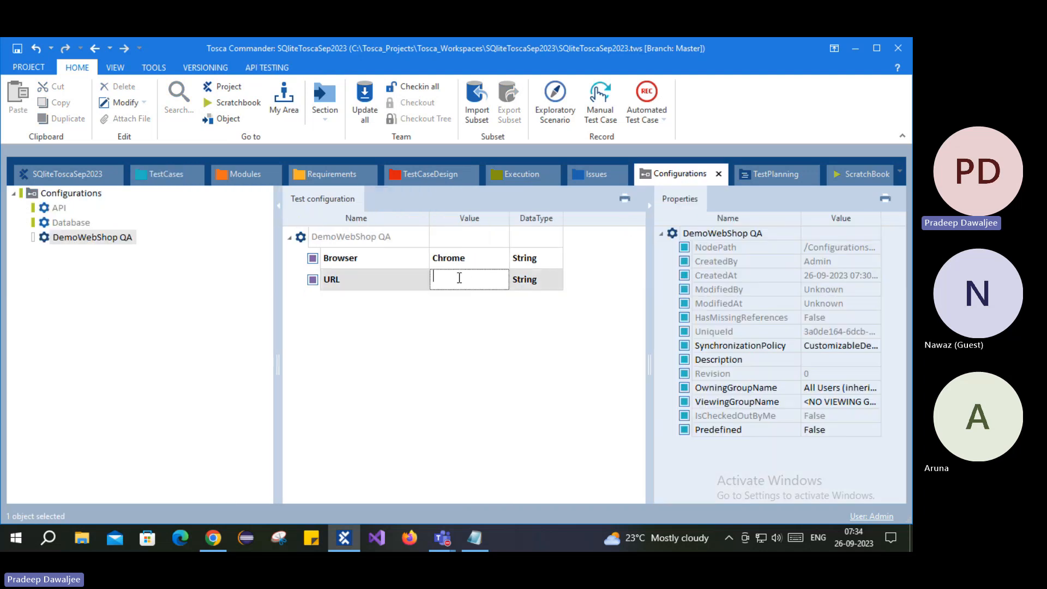
left_click(486, 321)
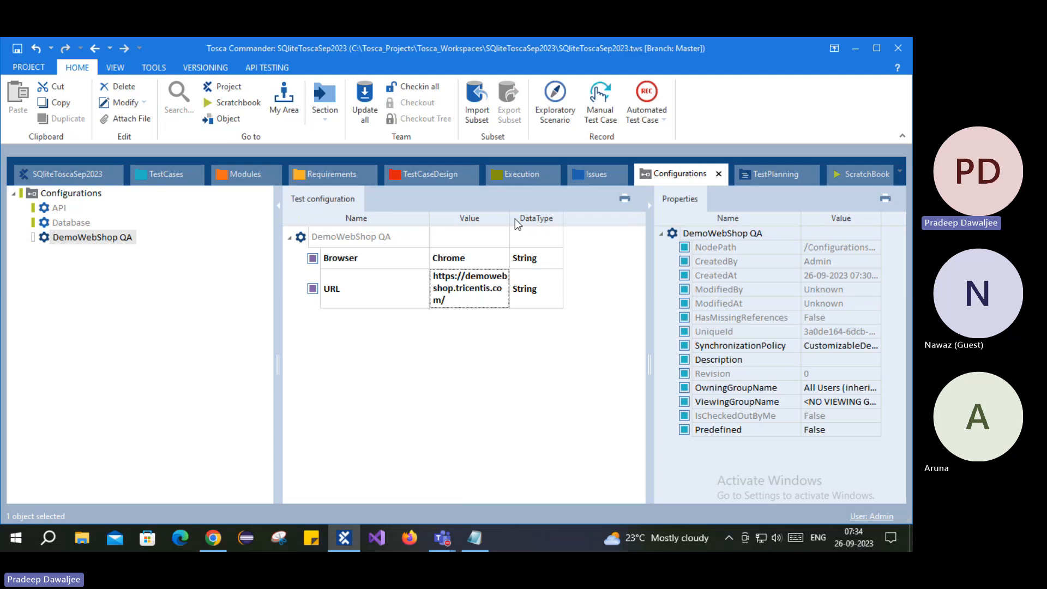
left_click_drag(510, 218, 596, 221)
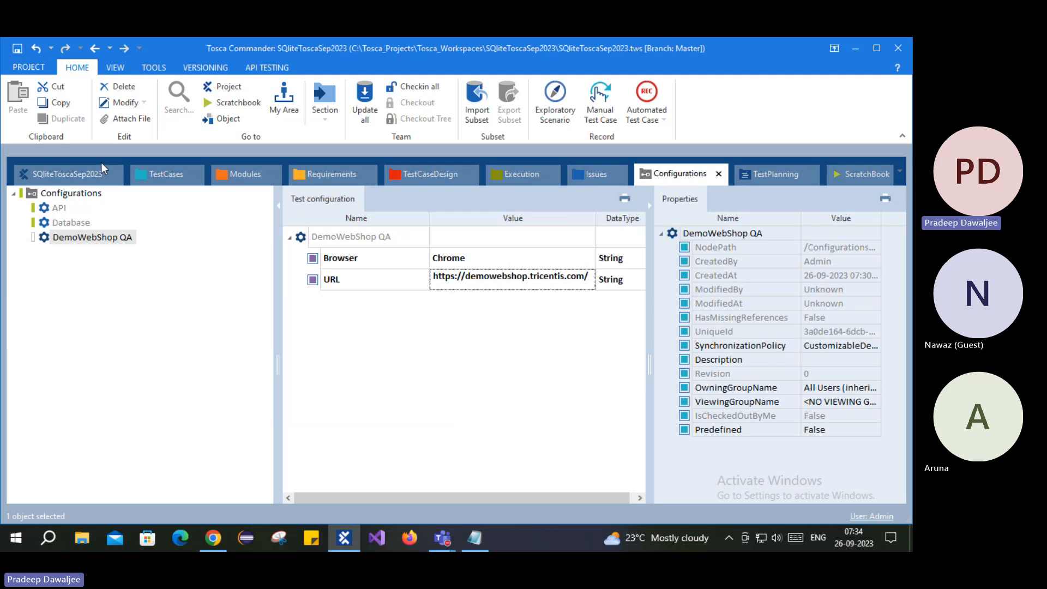
key("ctrl+s")
left_click(173, 176)
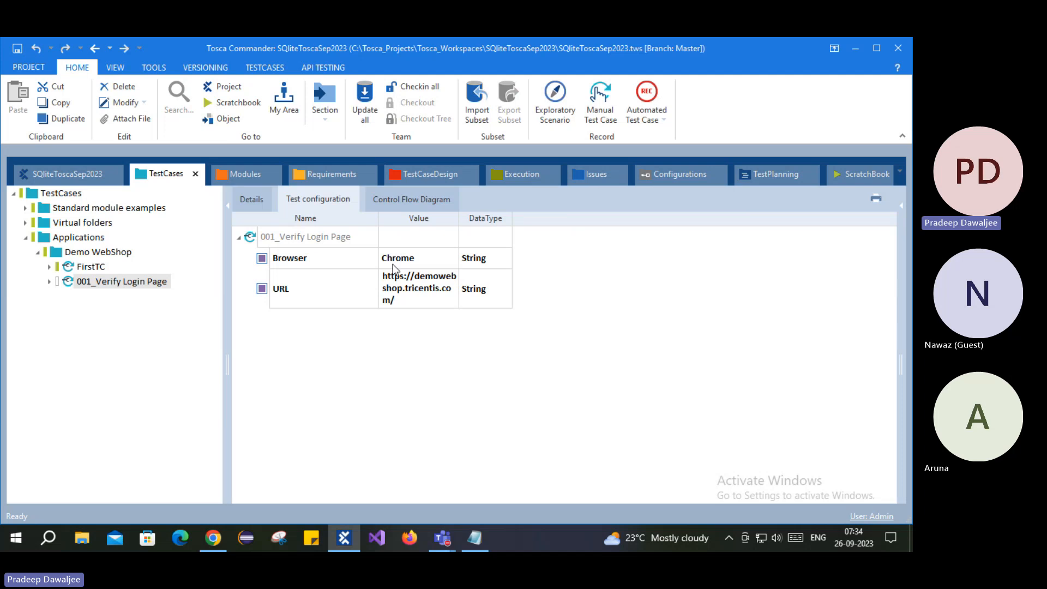
- Show the Demo WebShop folder's test configuration and drag DemoWebShop QA toward it
left_click(95, 252)
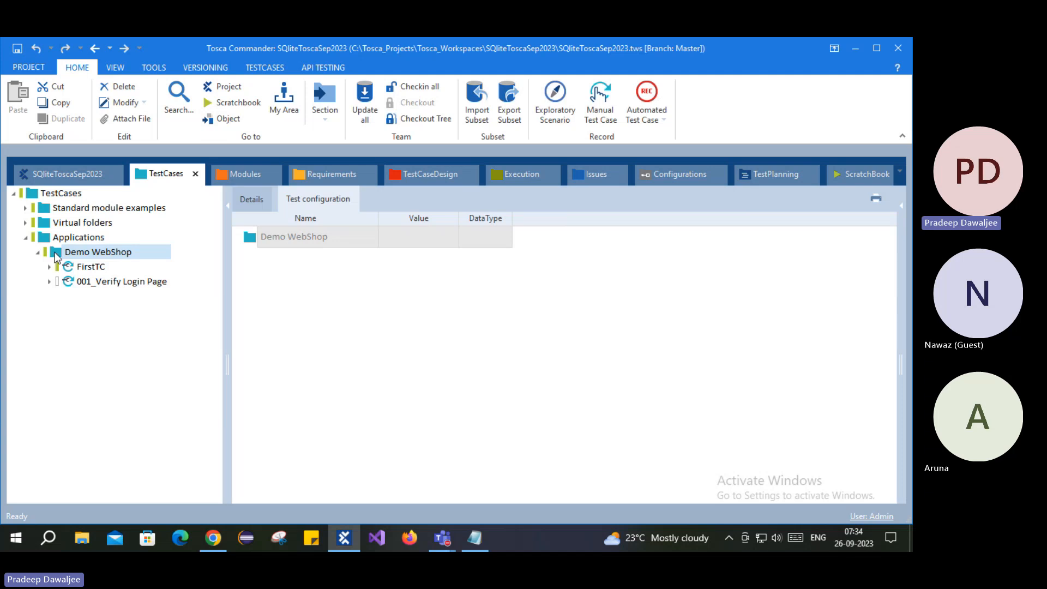
left_click(663, 175)
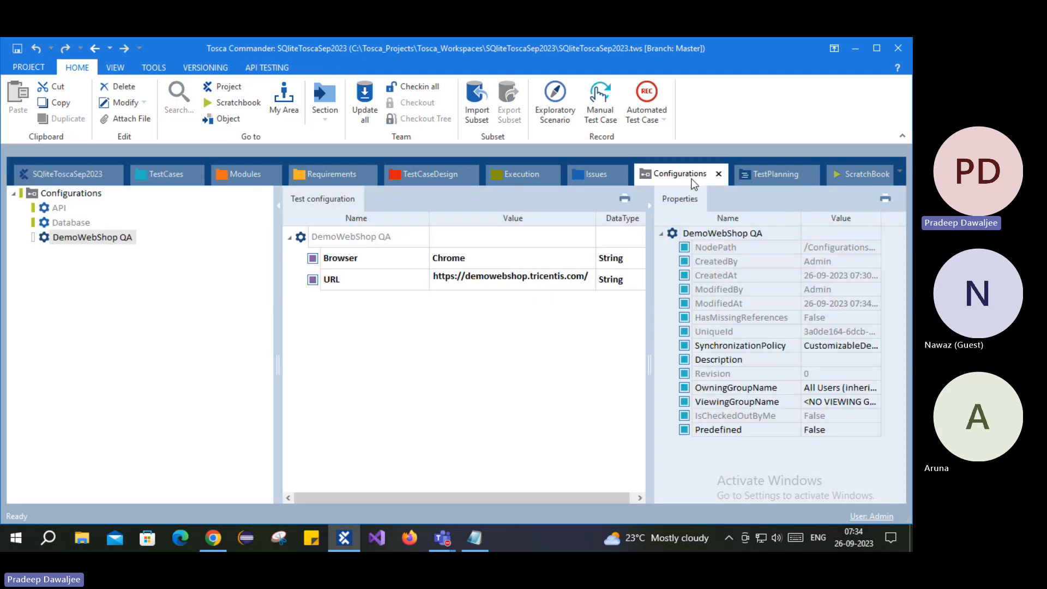
left_click(303, 239)
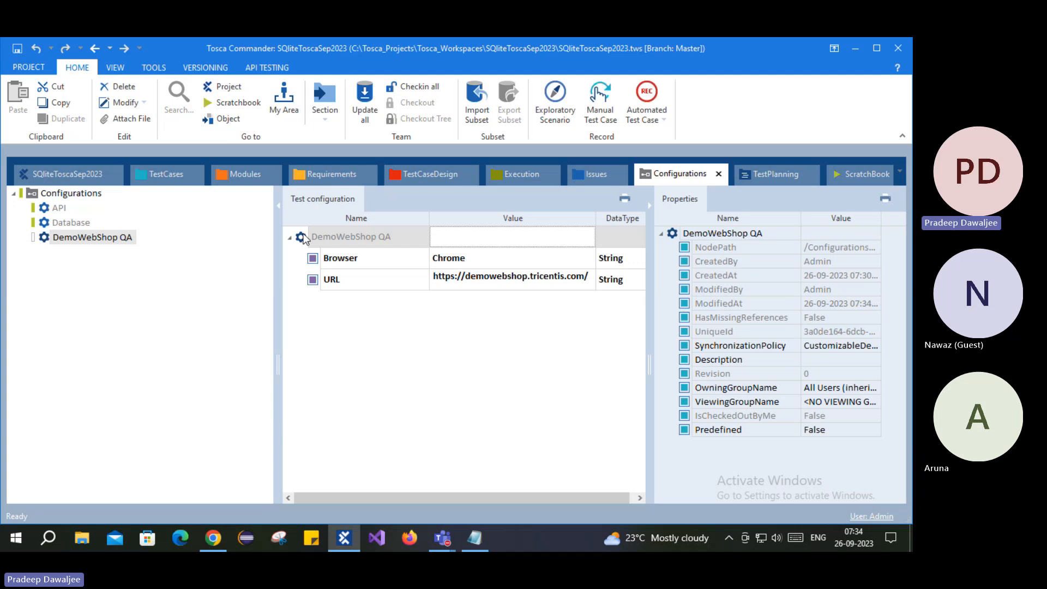
left_click_drag(303, 239, 252, 244)
left_click(676, 175)
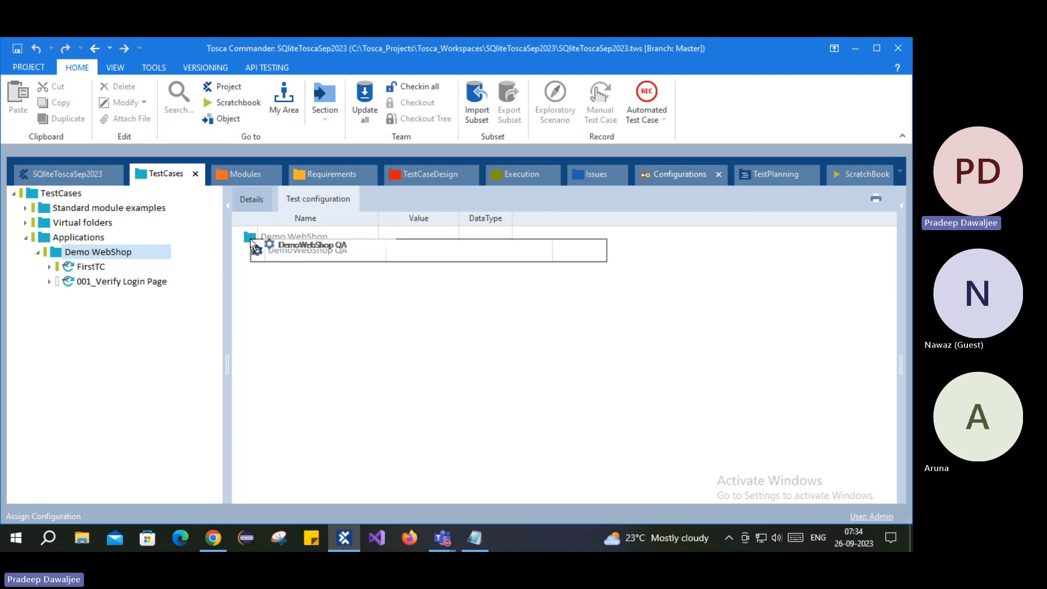
- Drop DemoWebShop QA onto the Demo WebShop folder and review its Browser and URL parameters
left_click_drag(252, 245, 253, 247)
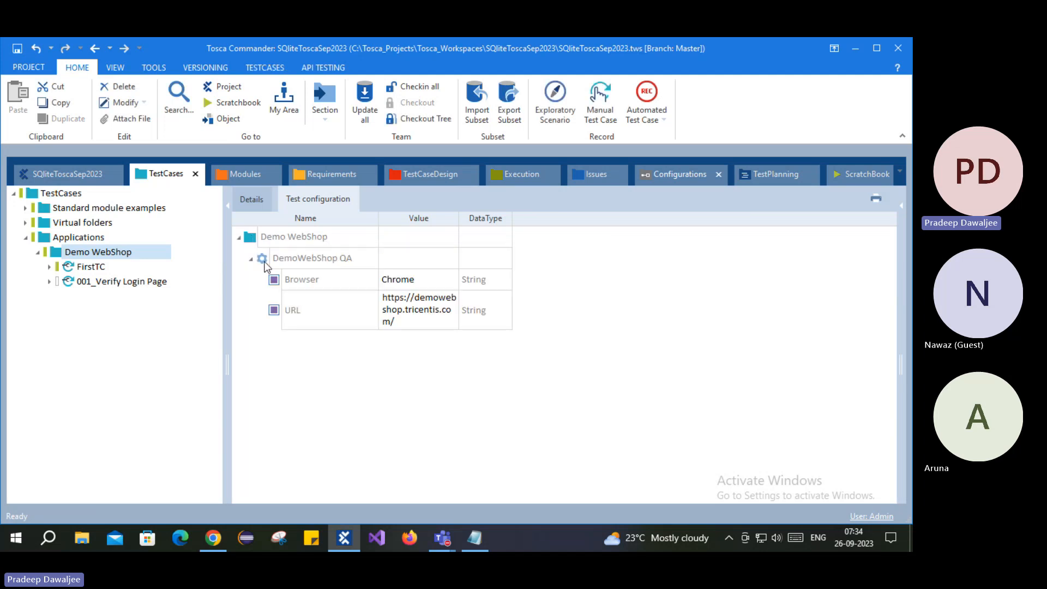
left_click(315, 260)
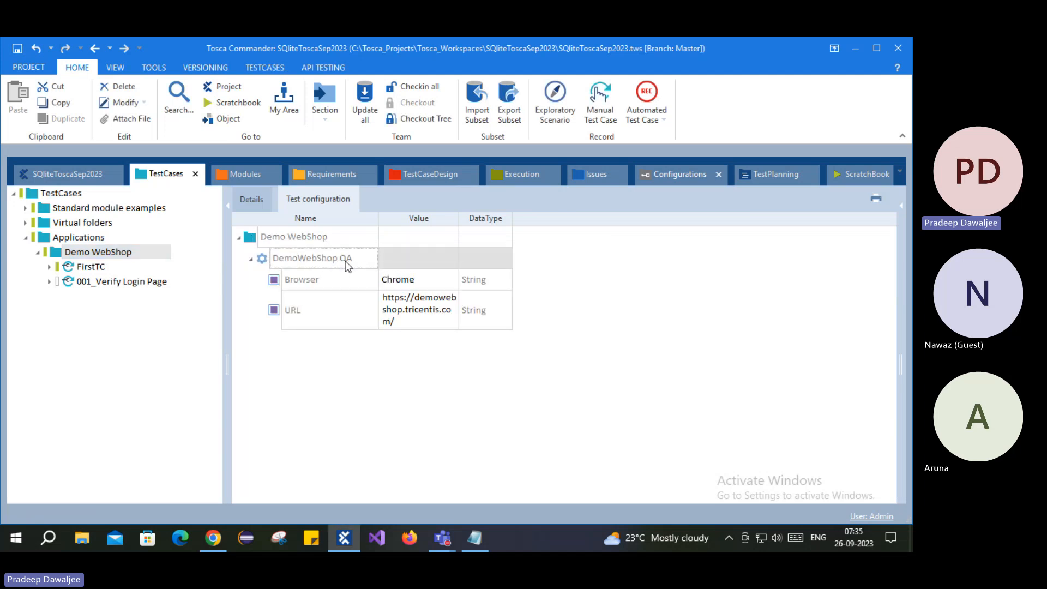
left_click(311, 285)
left_click(309, 307)
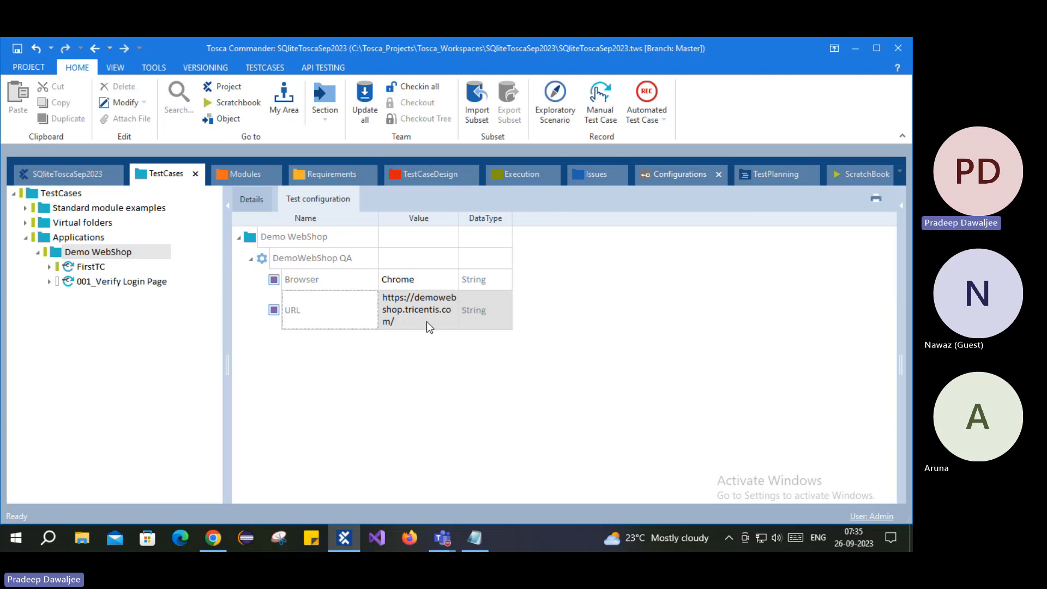
- Review 001_Verify Login Page's test steps, Url value and inherited configuration parameters
left_click(90, 267)
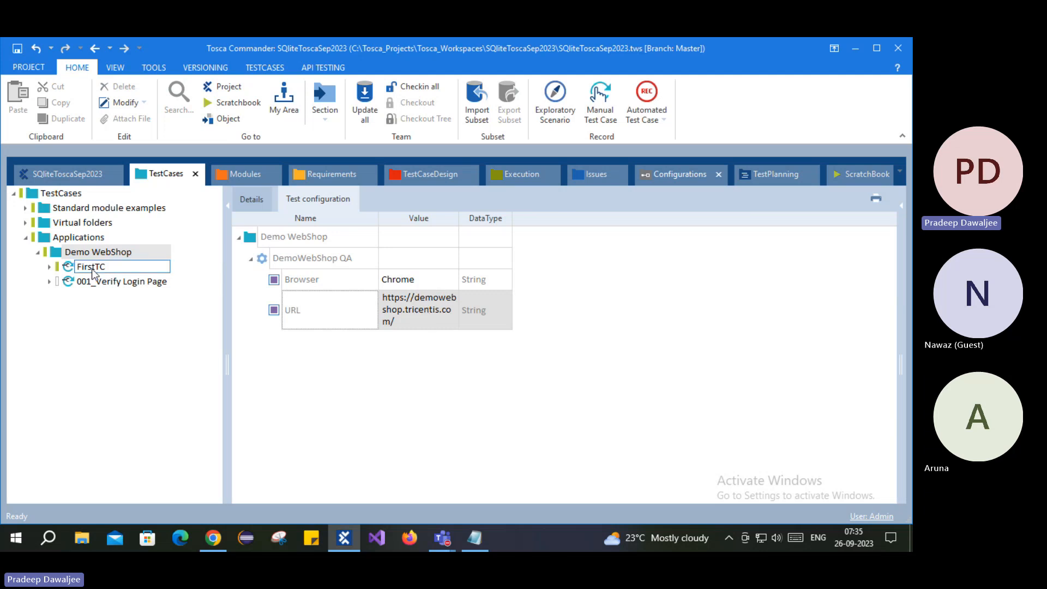
left_click(92, 282)
left_click(99, 280)
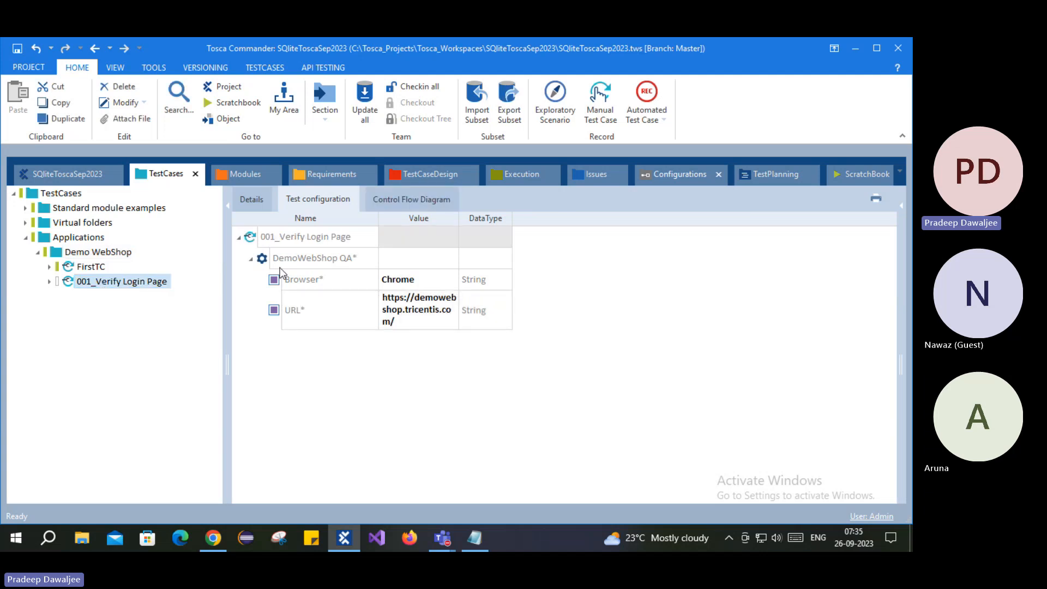
left_click(263, 200)
left_click(289, 282)
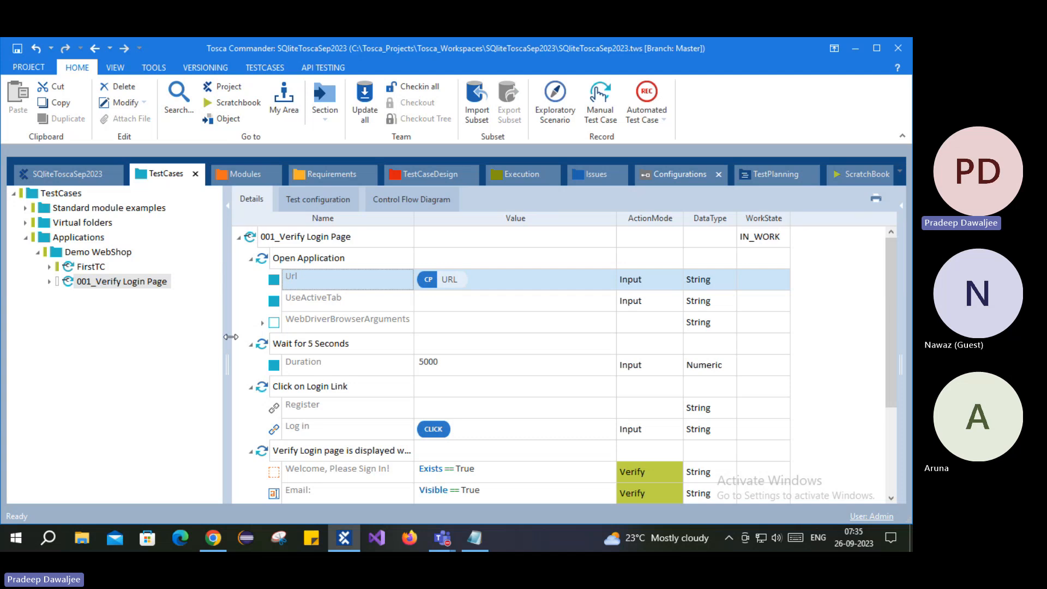
left_click(326, 210)
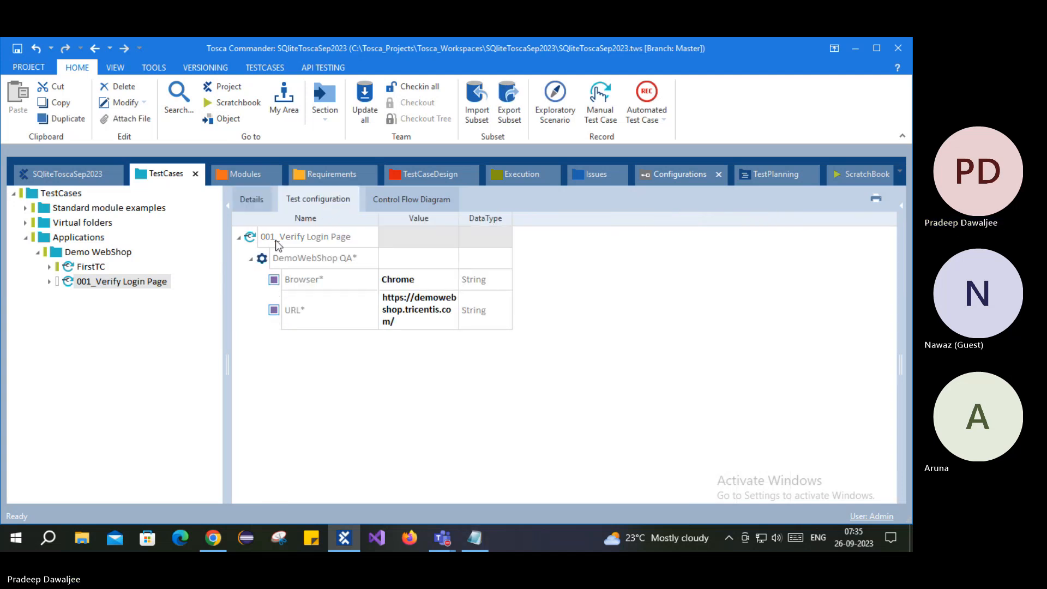
left_click(261, 204)
- Add a new blank parameter to DemoWebShop QA from its right-click toolbar
left_click(92, 254)
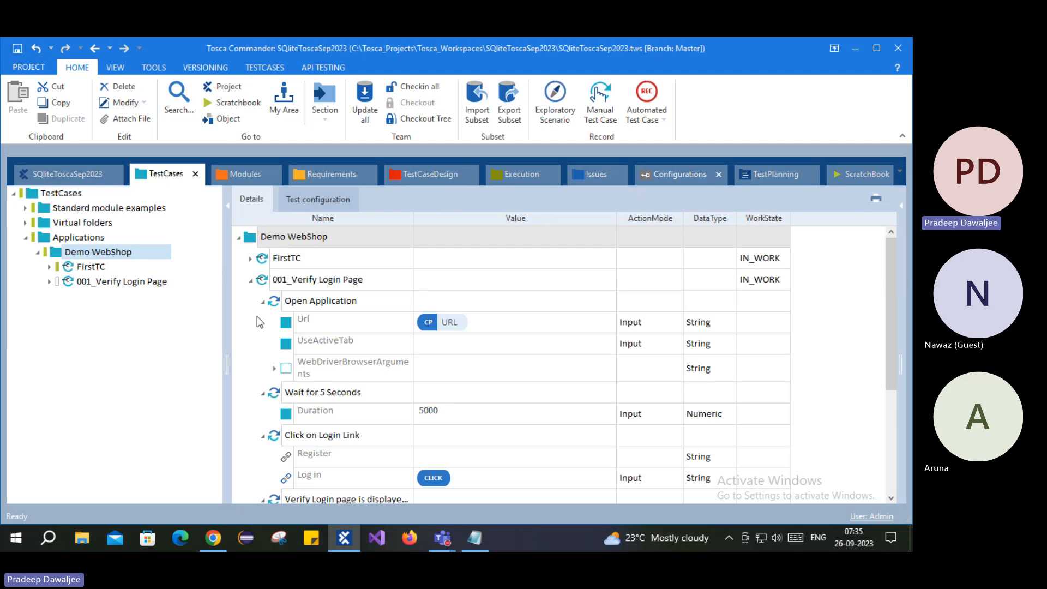
left_click(318, 200)
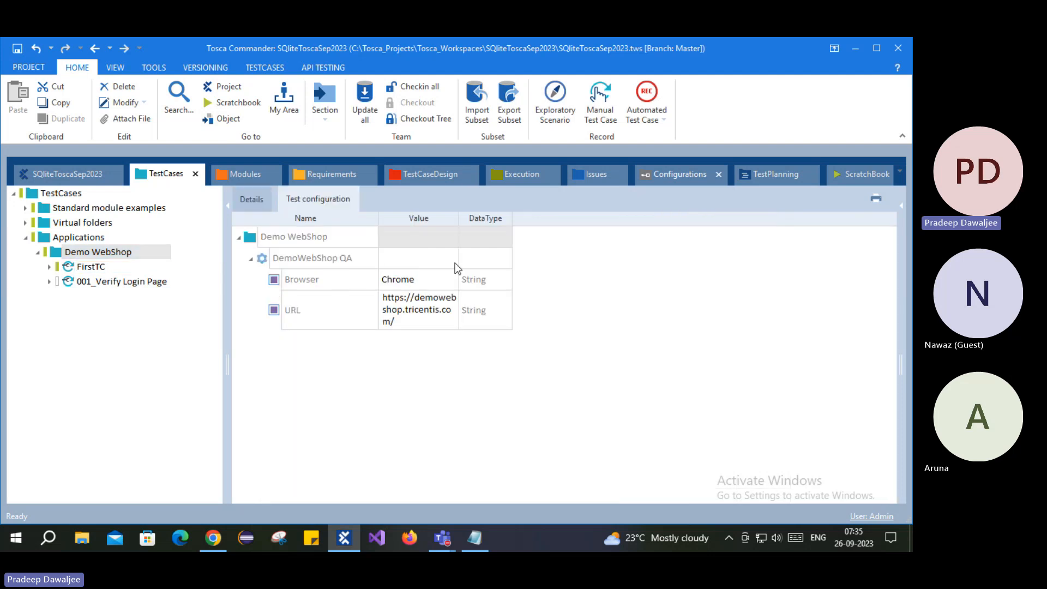
left_click(685, 176)
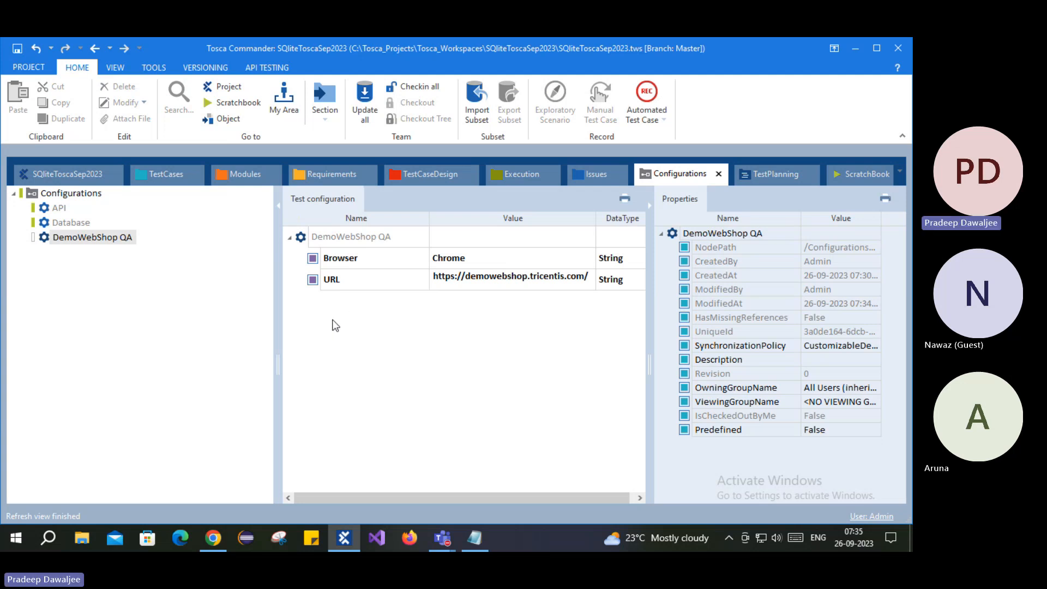
right_click(300, 242)
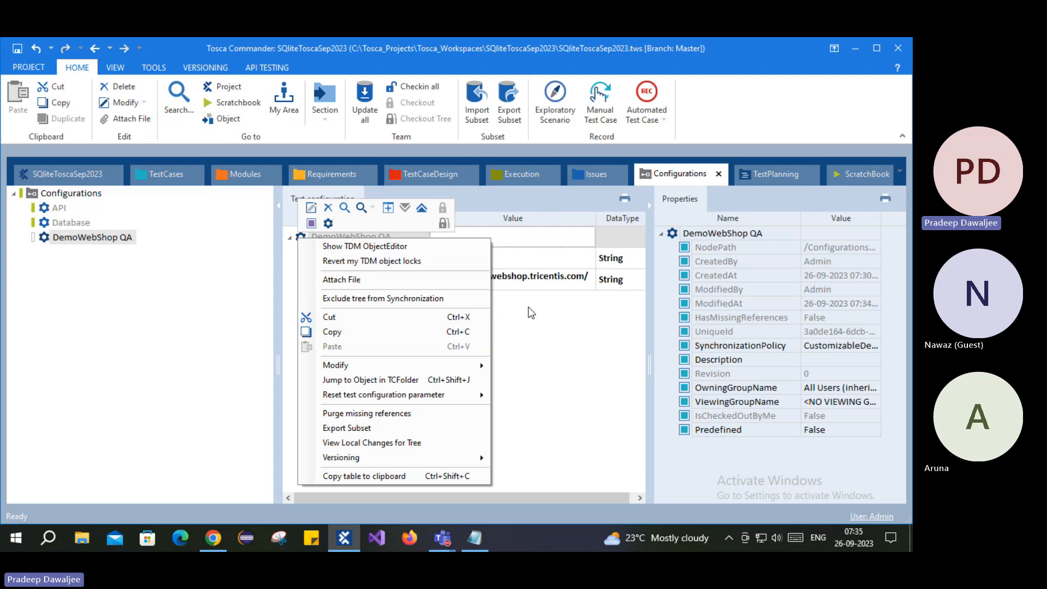
left_click(310, 223)
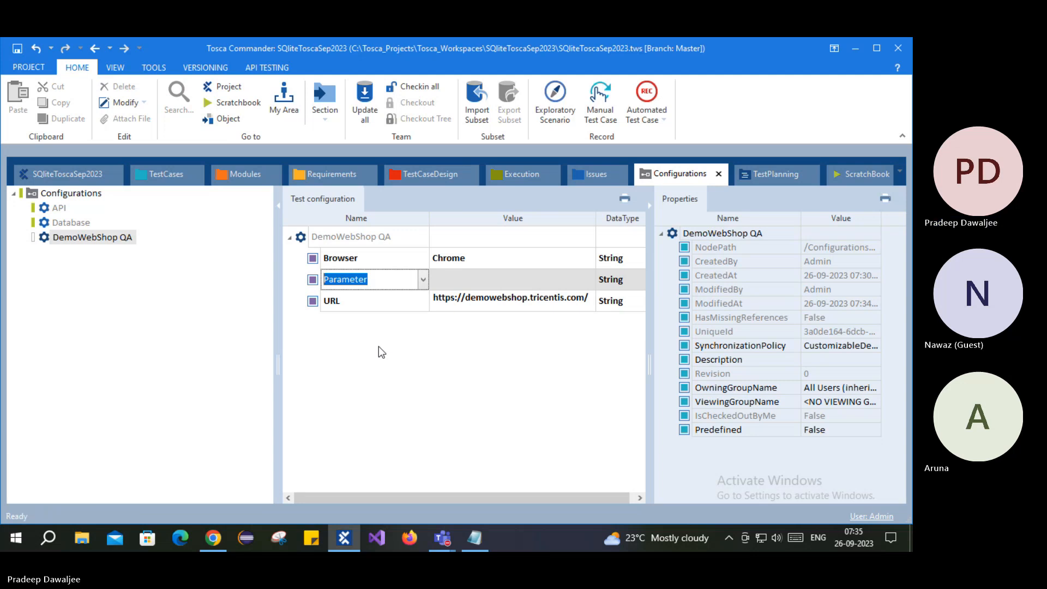
- Name the new parameter WaitTime and give it the value 6000
type("Wai")
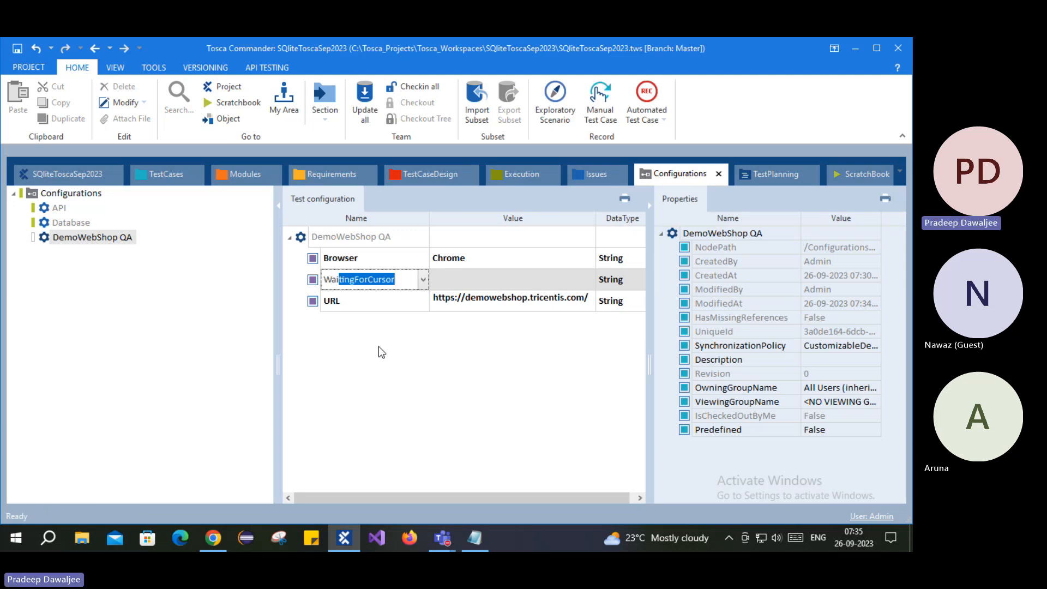
type("tTime")
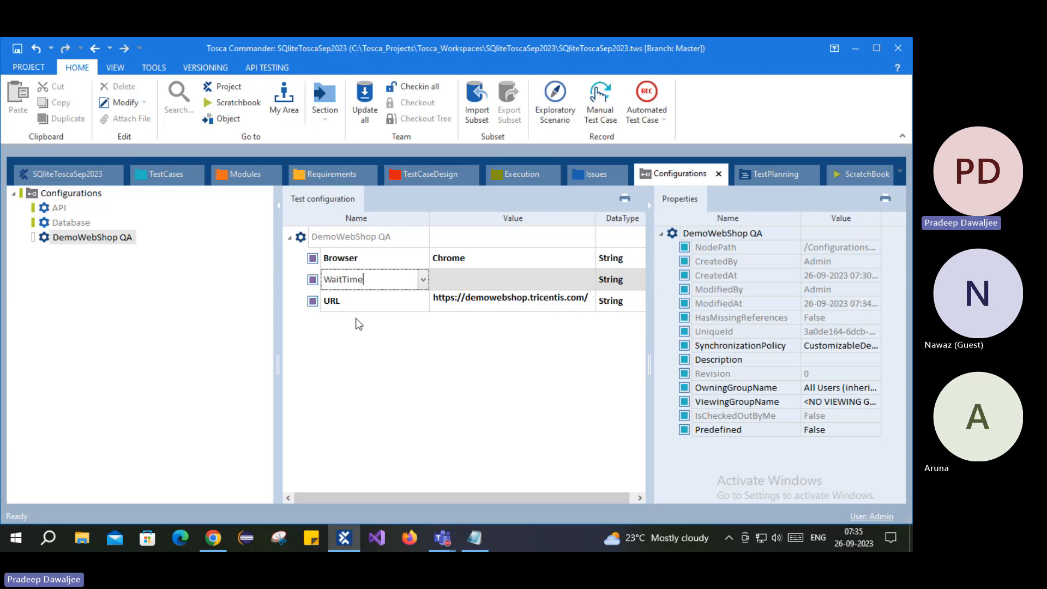
key("Return")
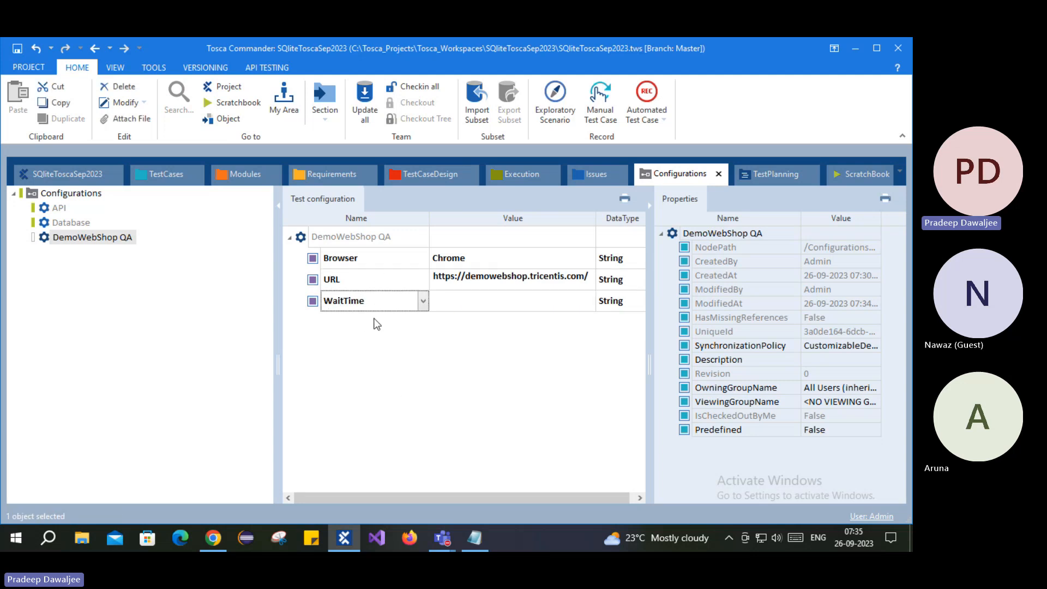
left_click(492, 299)
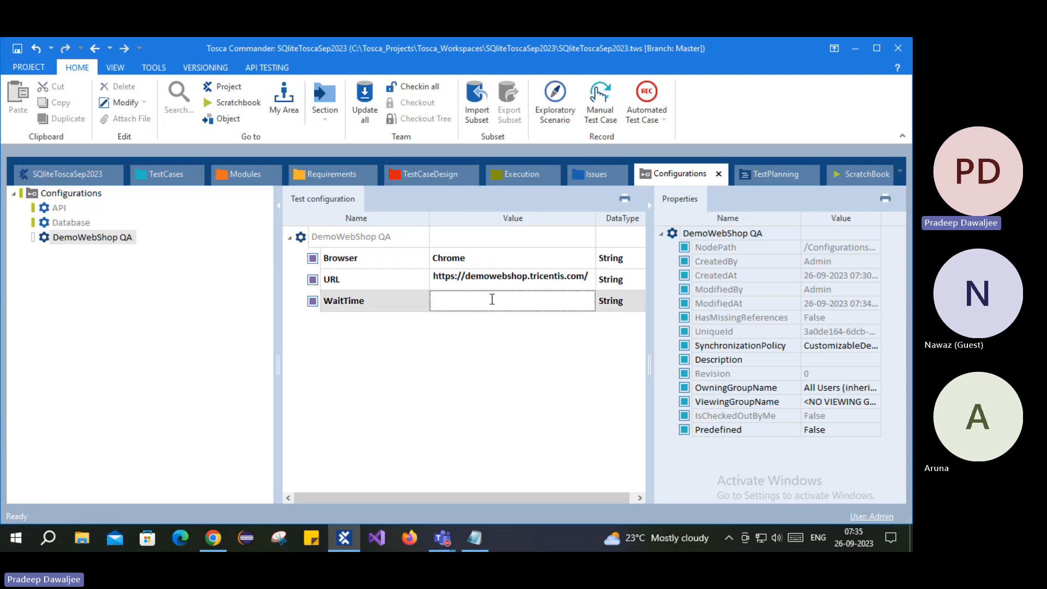
type("6000")
key("Return")
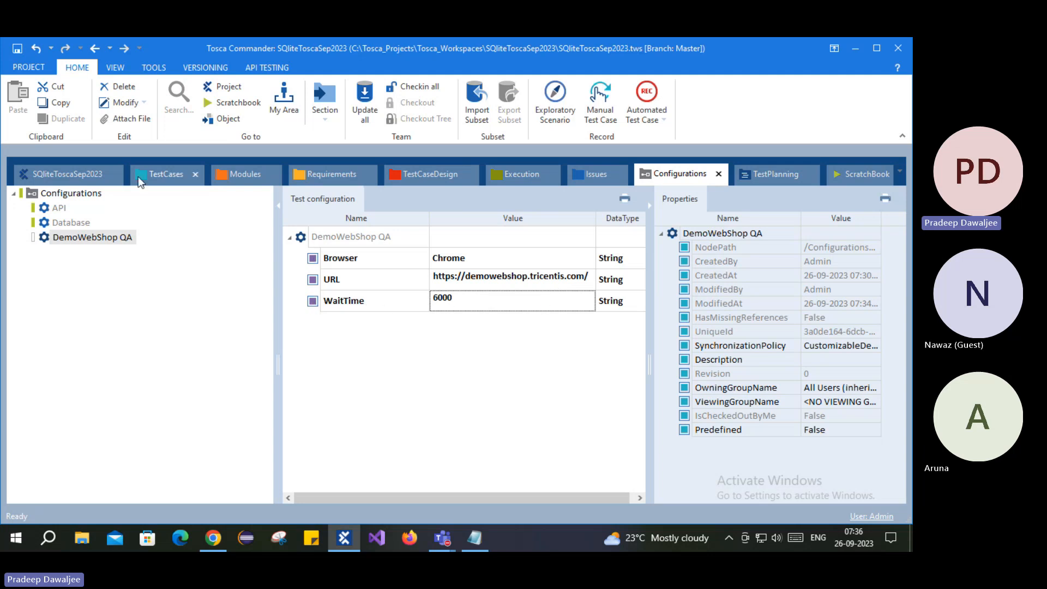
- Check the inherited WaitTime, then select 001_Verify Login Page's Wait for 5 Seconds step
left_click(167, 174)
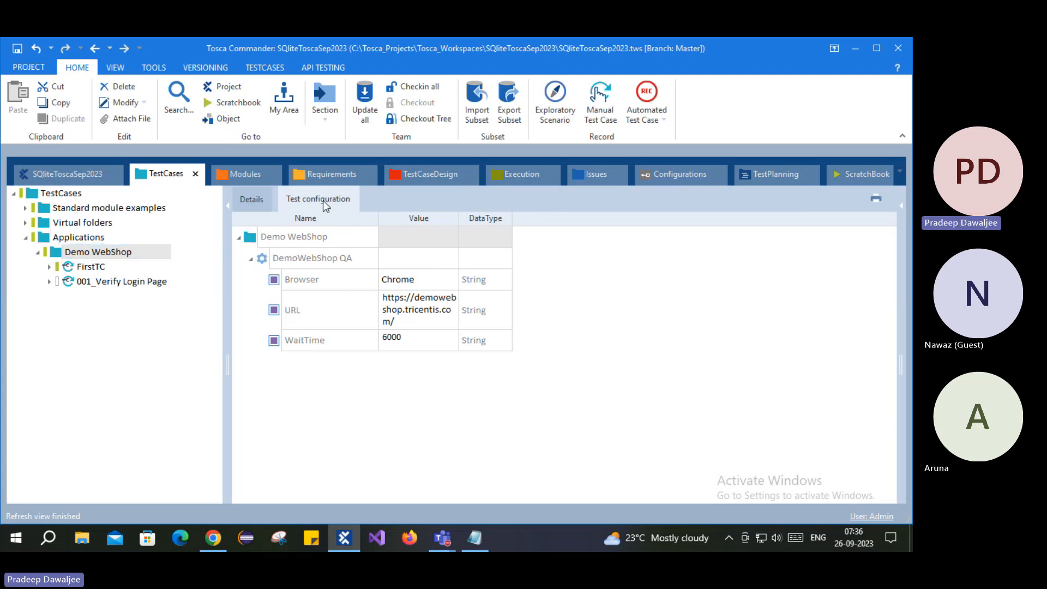
left_click(283, 342)
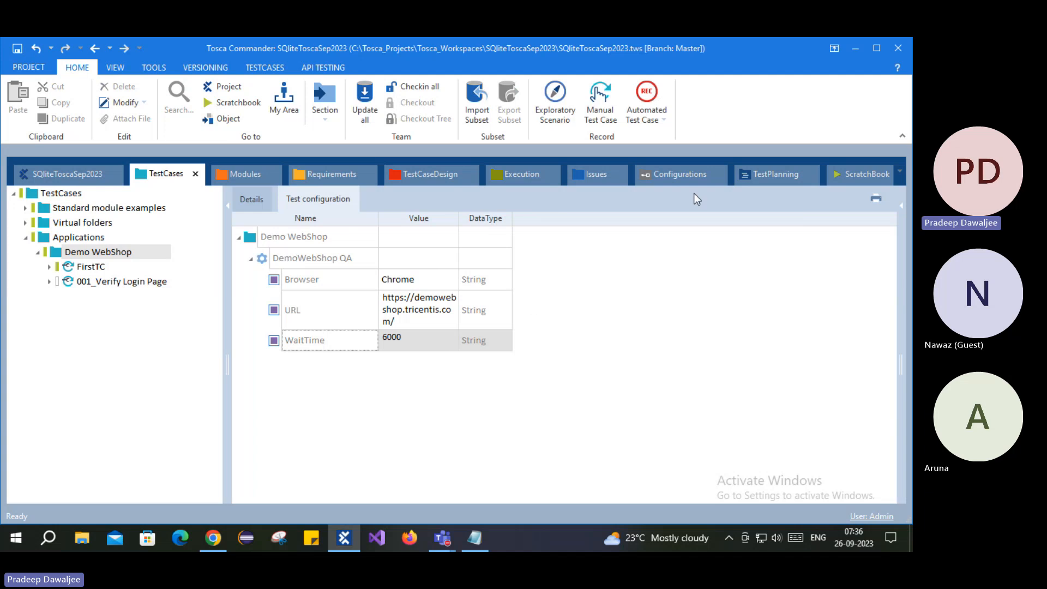
left_click(87, 282)
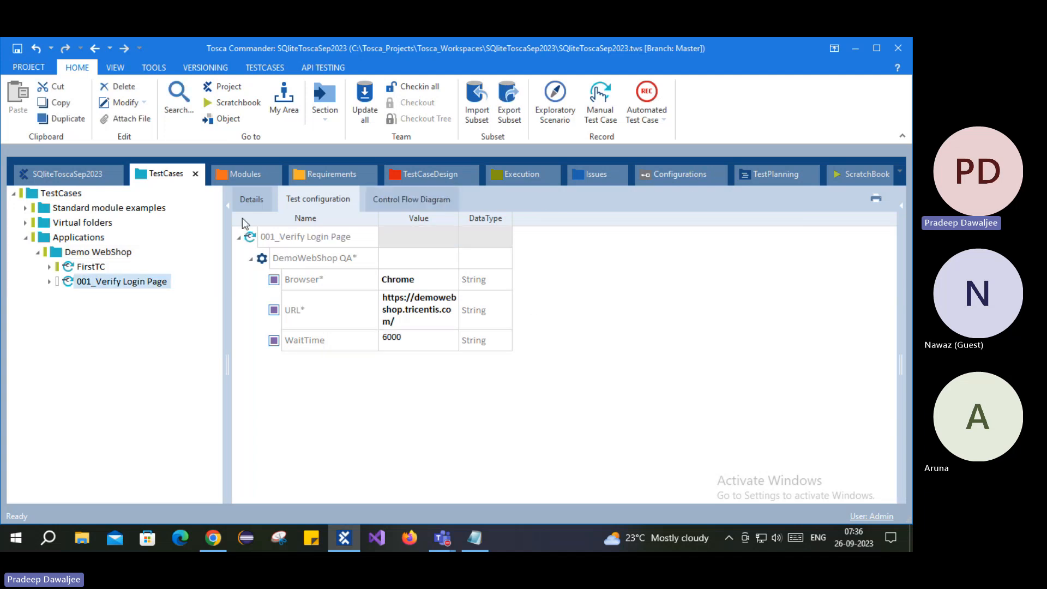
left_click(264, 201)
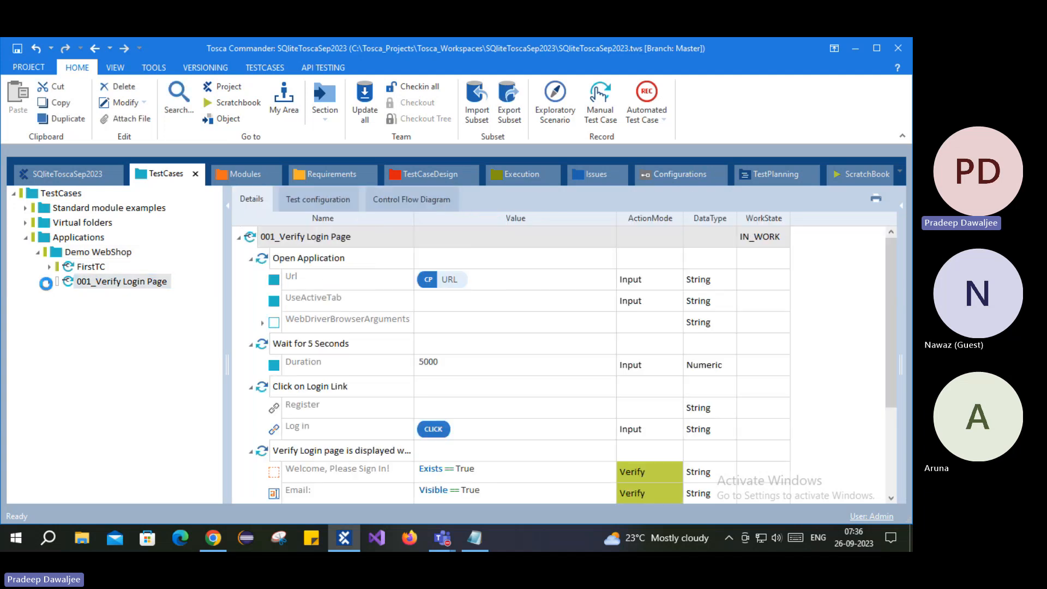
left_click(49, 281)
left_click(127, 310)
- Replace the Duration value 5000 with a {CP[WaitTime]} configuration parameter reference
left_click(435, 264)
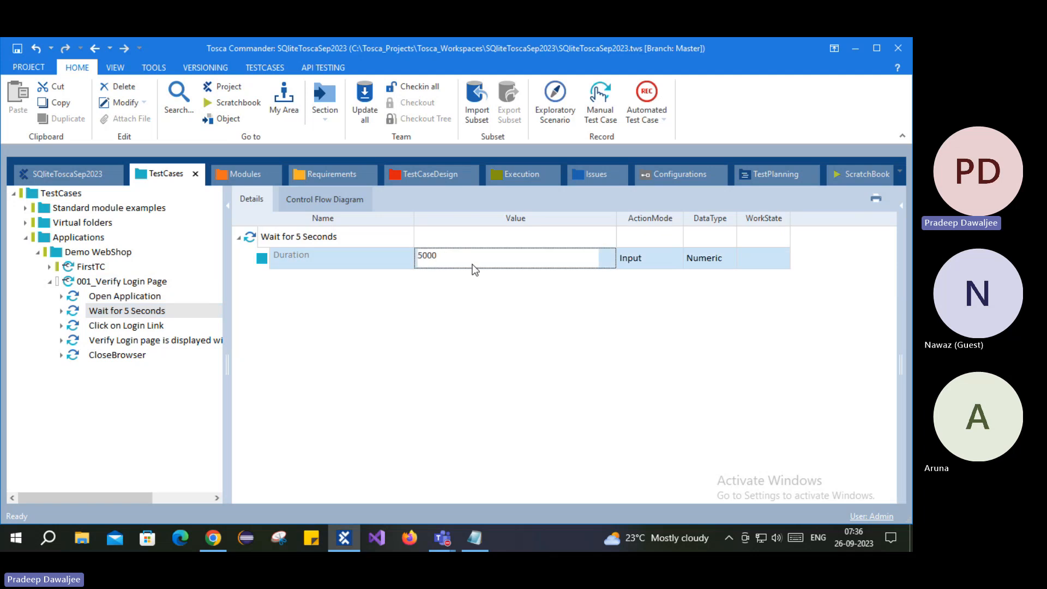
double_click(510, 262)
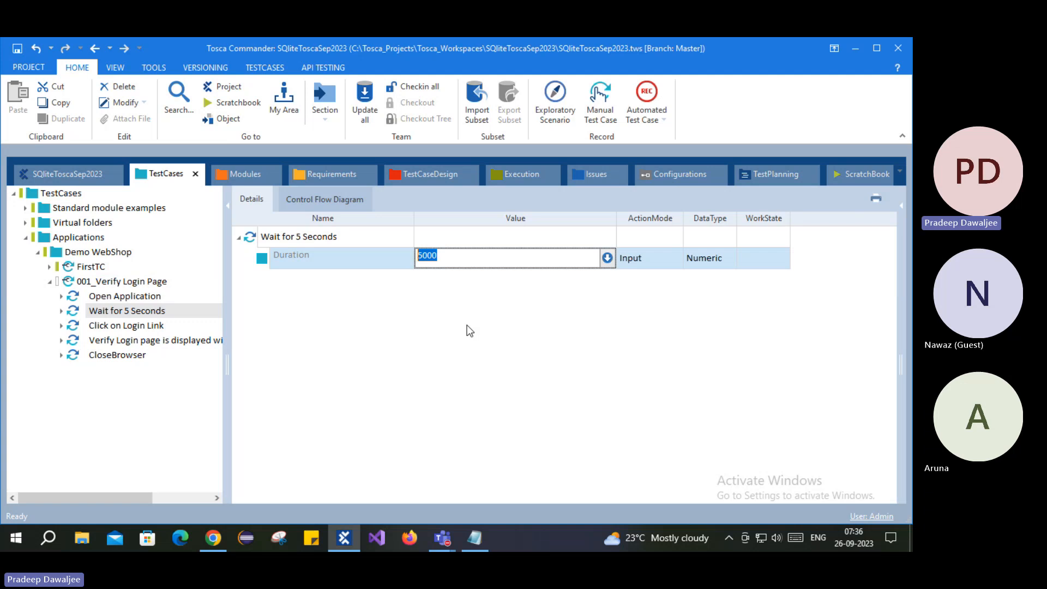
type("{CP[")
type("}")
left_click(489, 290)
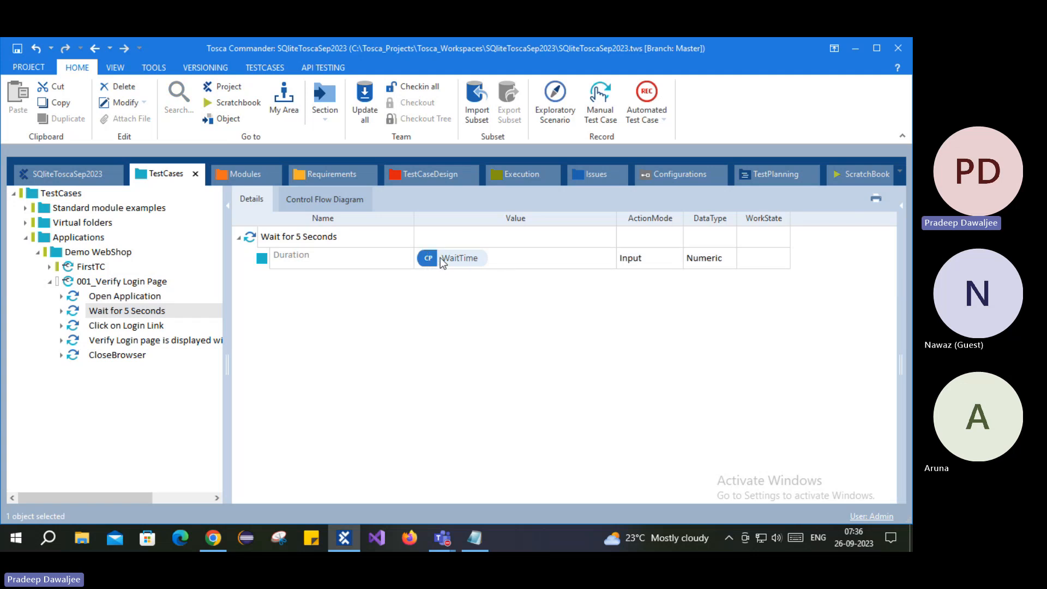
- Add the missing bracket so the Duration reference reads {CP[WaitTime]}
left_click(487, 260)
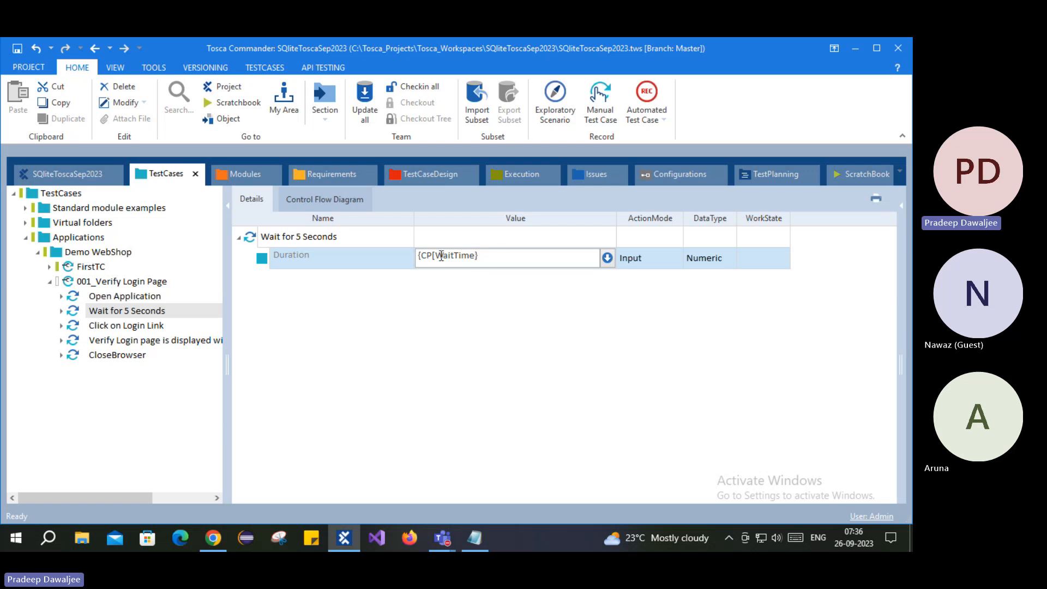
left_click_drag(419, 257, 507, 266)
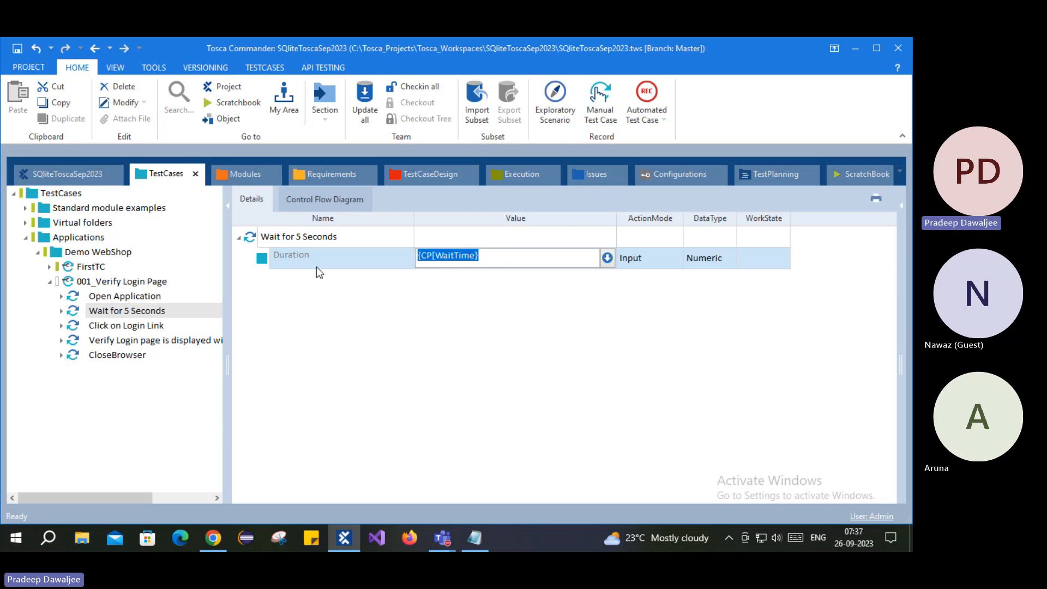
left_click(310, 312)
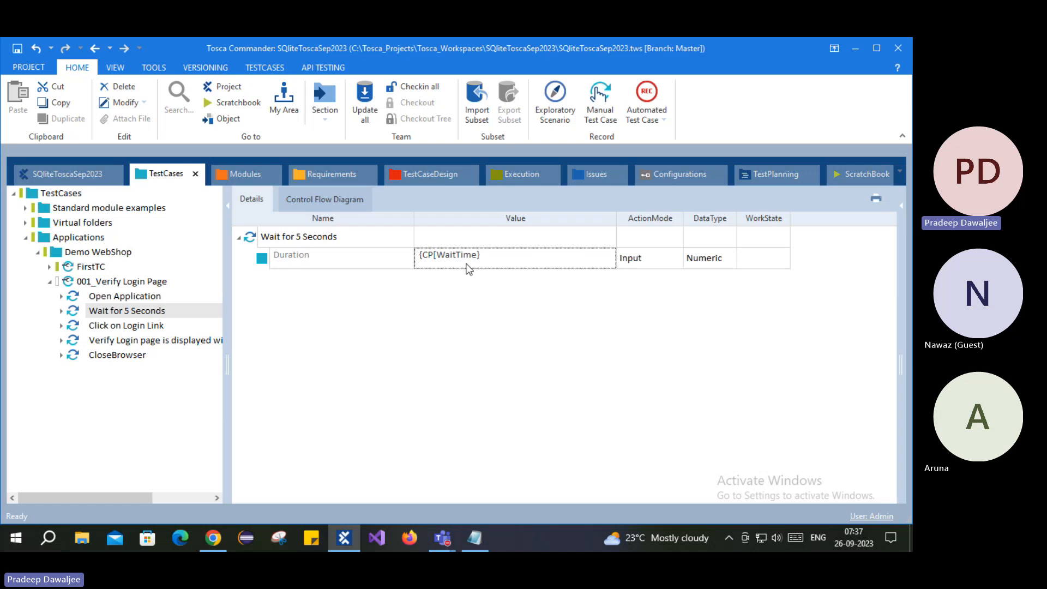
left_click(467, 262)
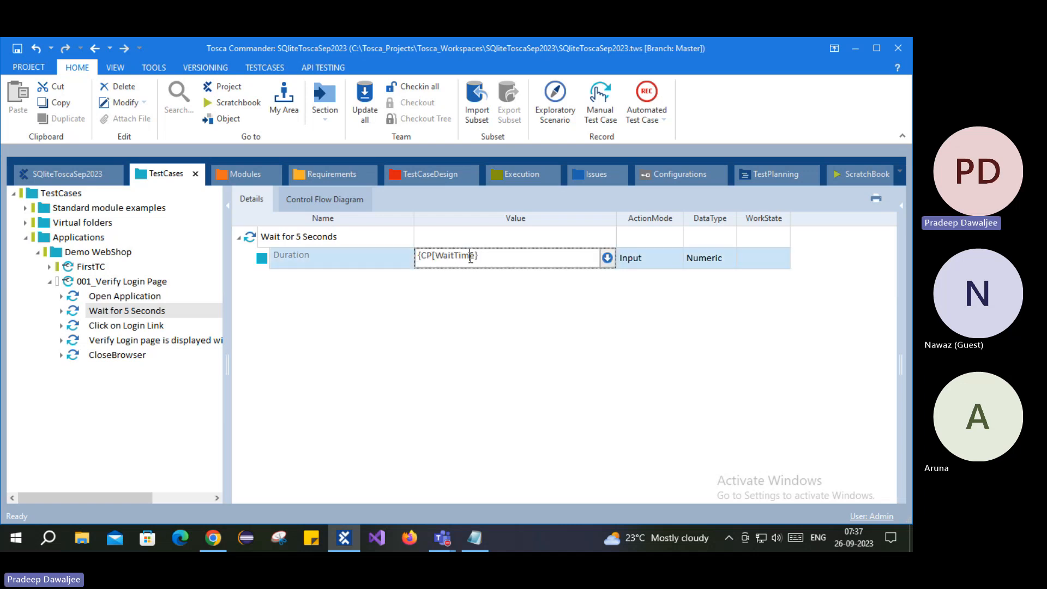
type("]")
left_click(433, 288)
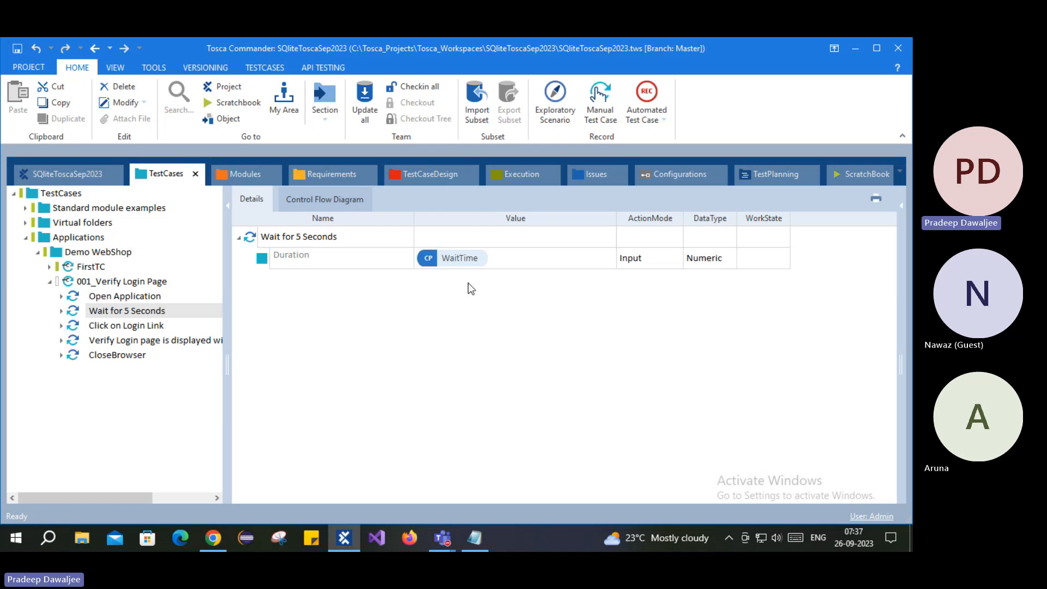
- Translate the Duration reference to confirm it resolves to 6000
right_click(319, 262)
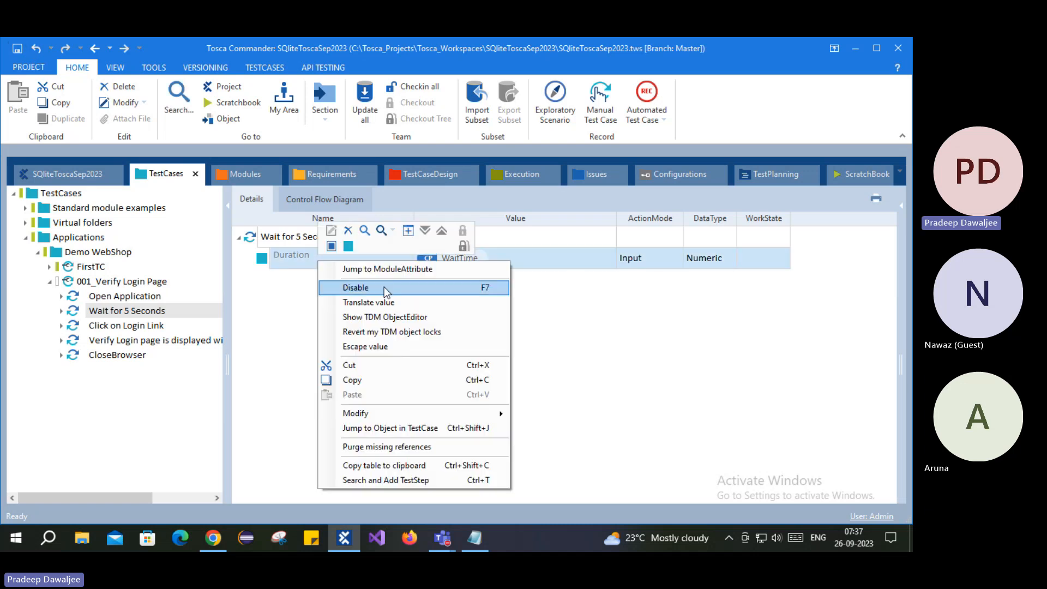
left_click(369, 303)
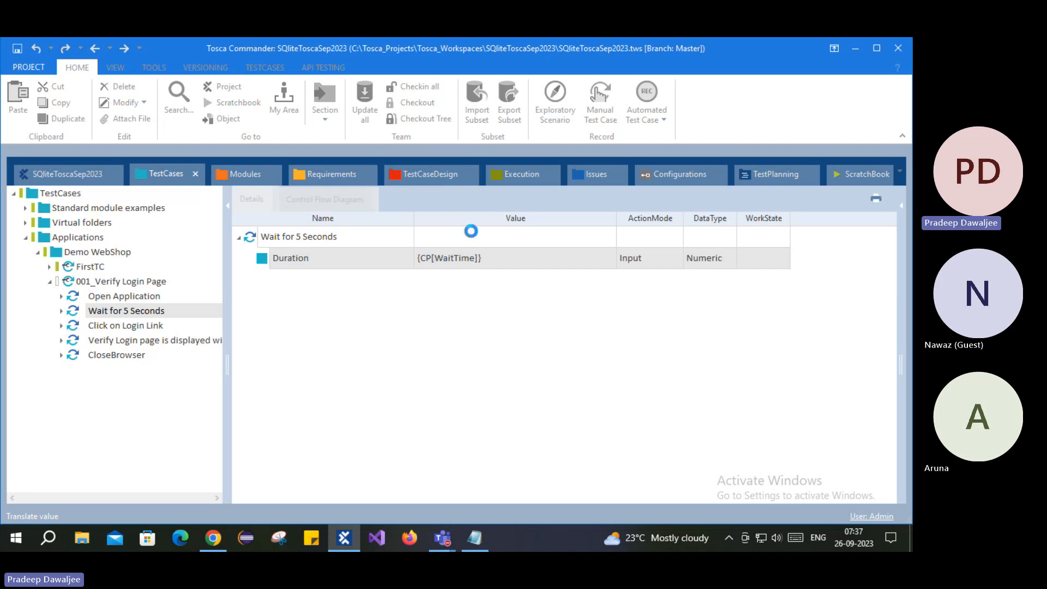
double_click(393, 283)
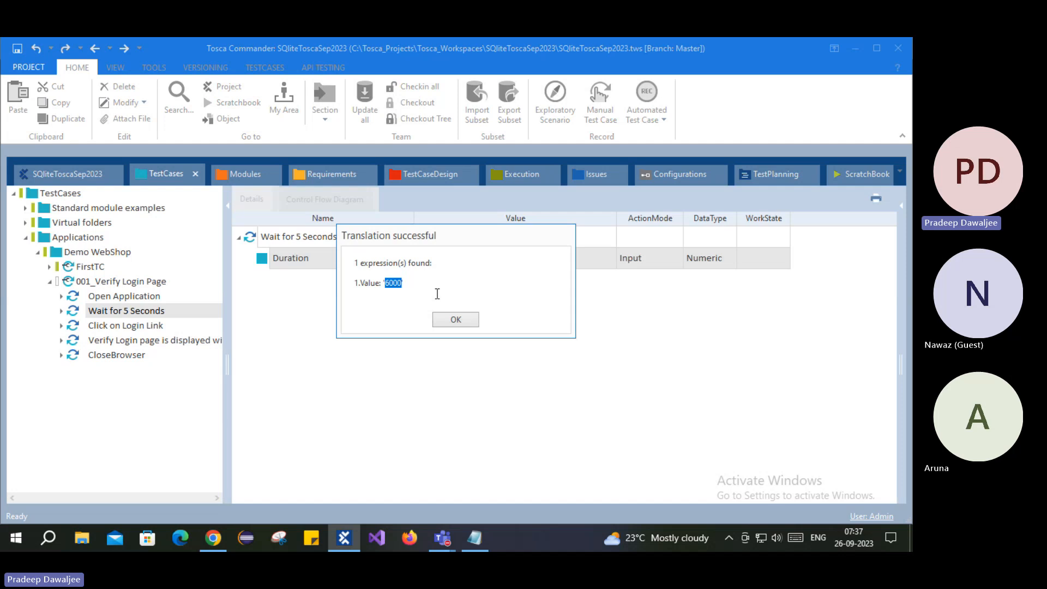
left_click(452, 320)
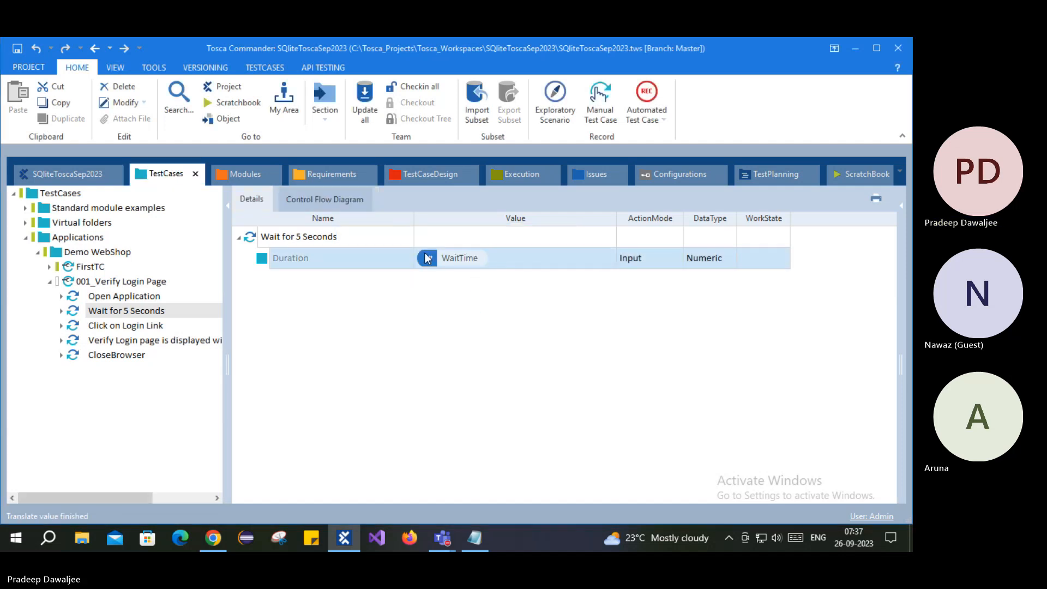
- Replace the Duration reference with a fixed value of 5000
left_click(506, 259)
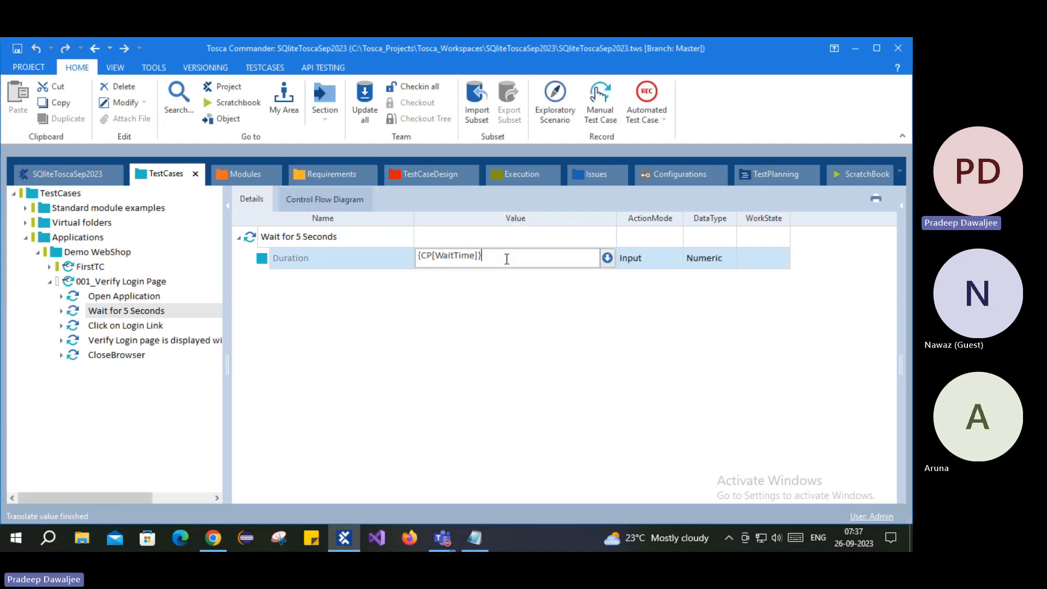
key("ctrl+a")
key("BackSpace")
type("5000")
left_click(430, 389)
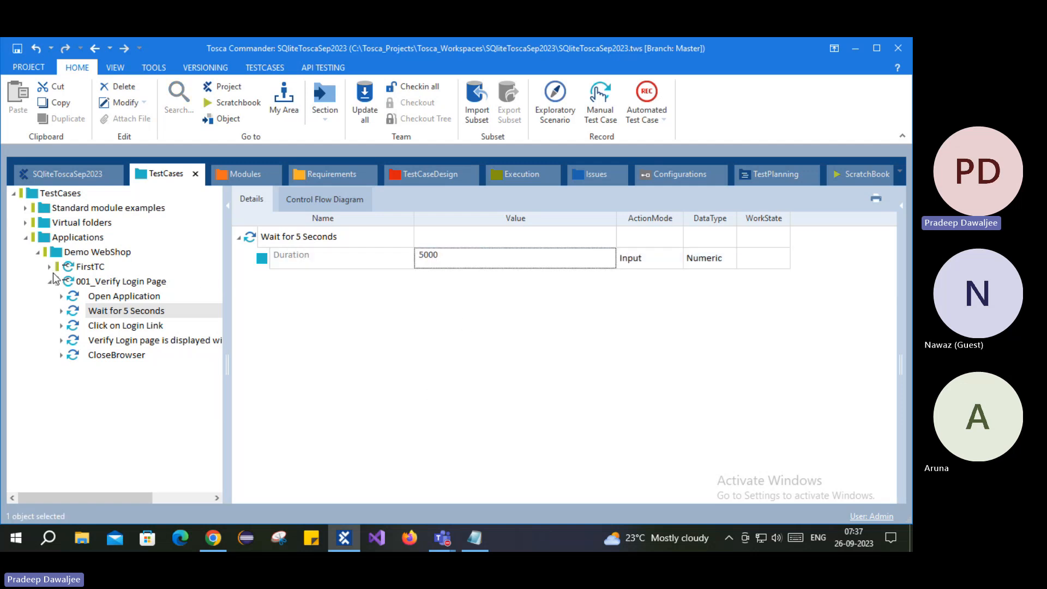
- Review 001_Verify Login Page's configuration parameters, including the inherited WaitTime
left_click(139, 282)
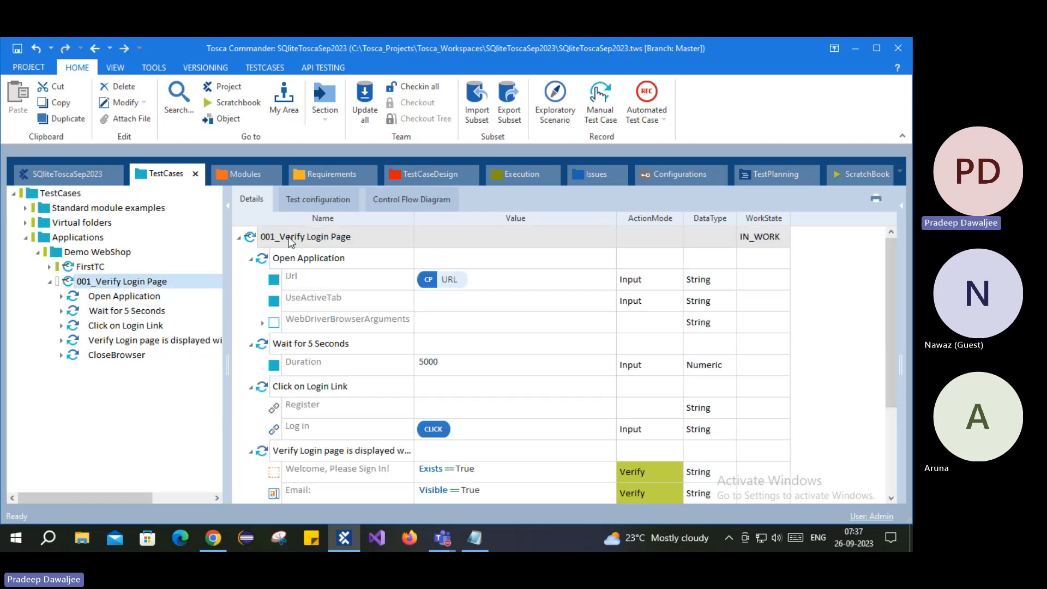
left_click(319, 201)
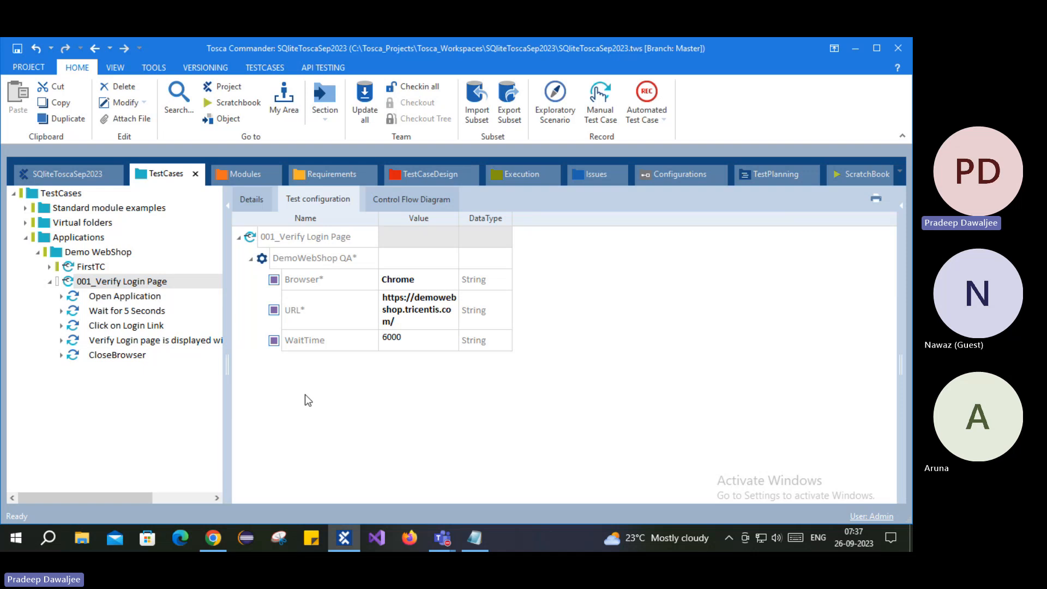
left_click(130, 297)
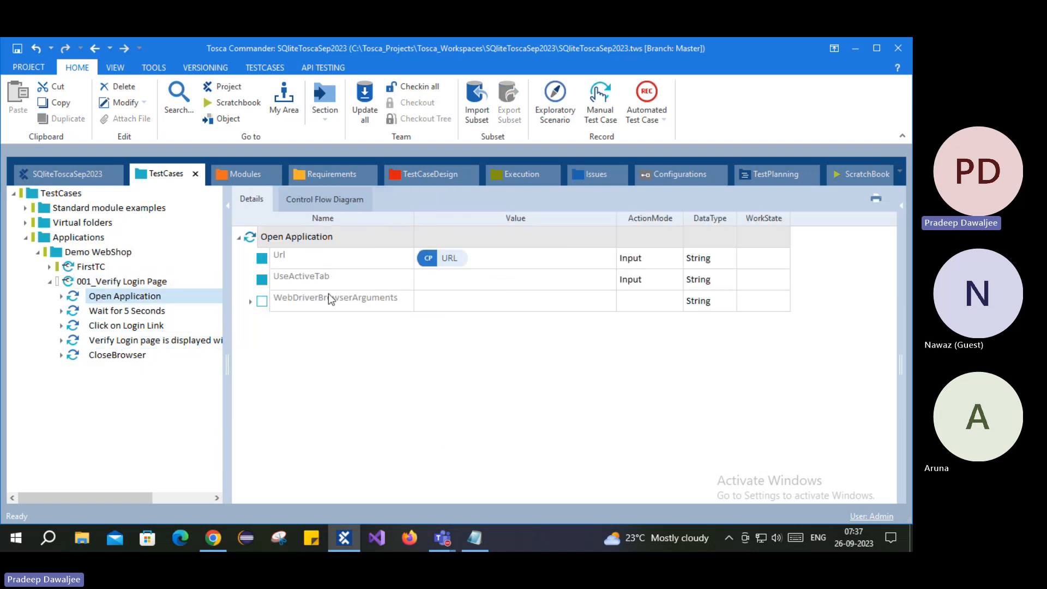
left_click(120, 282)
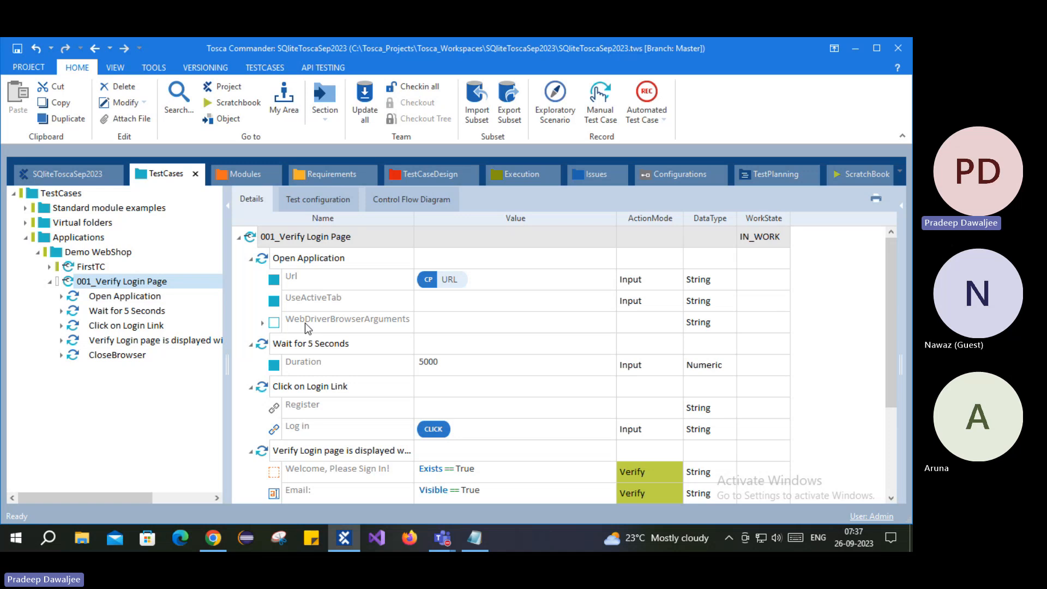
left_click(325, 200)
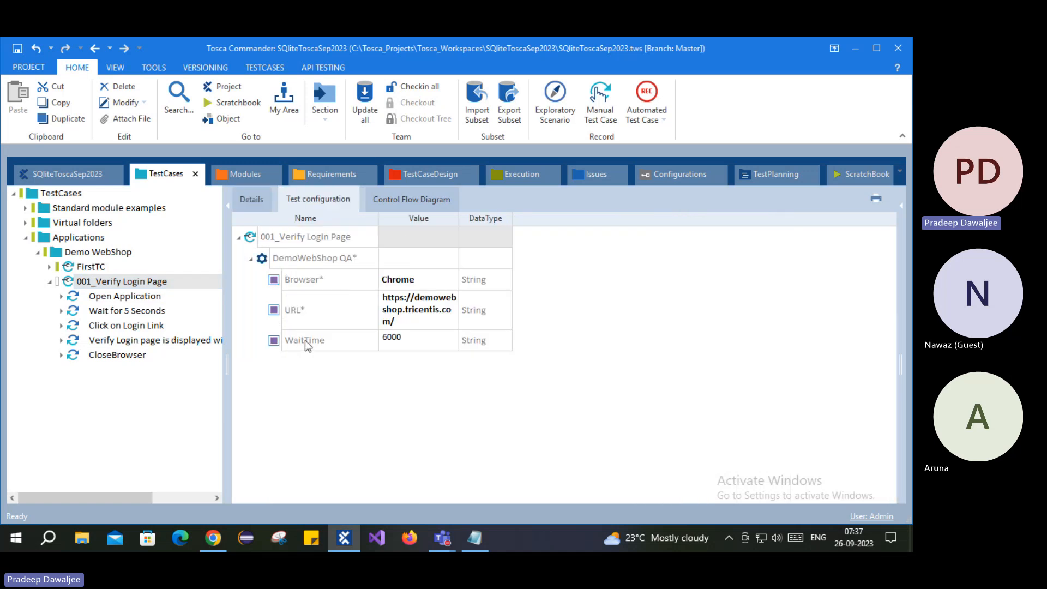
left_click(306, 341)
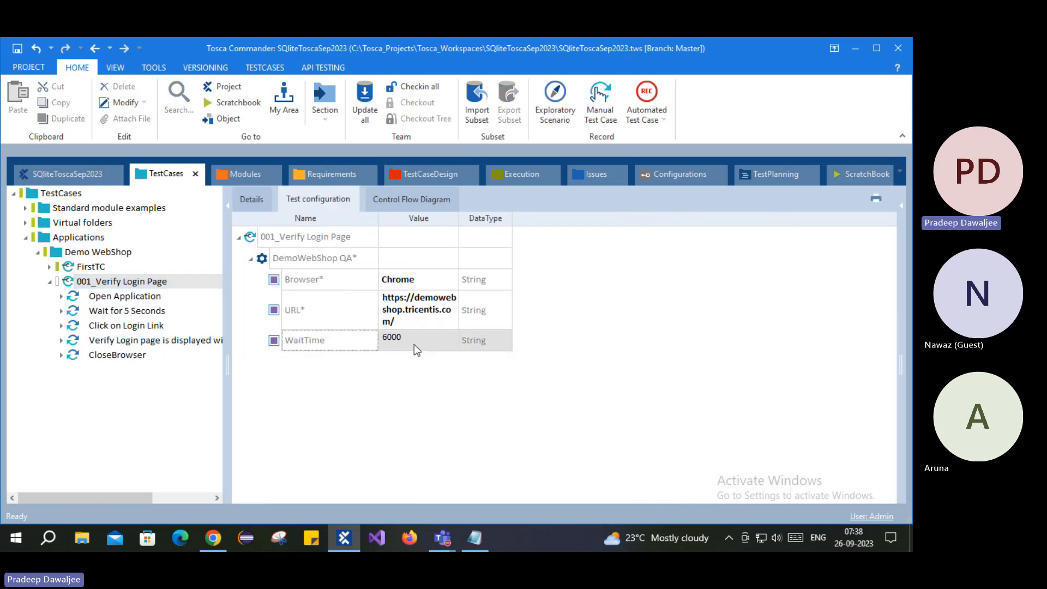
- Check the wait, Open Application, Verify Login page and CloseBrowser steps, then compare configurations with Demo WebShop
left_click(104, 313)
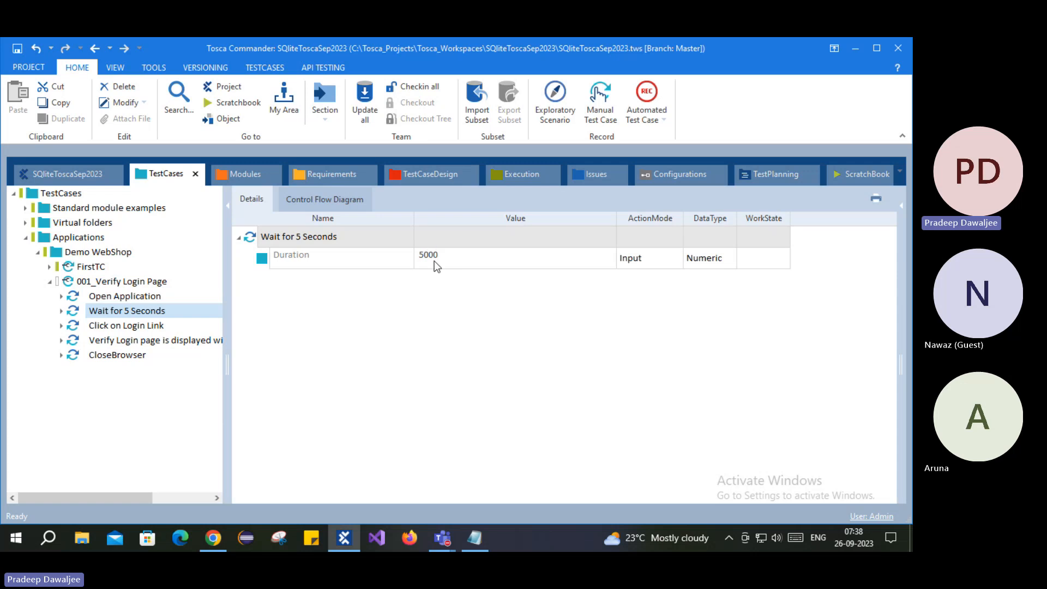
left_click(125, 296)
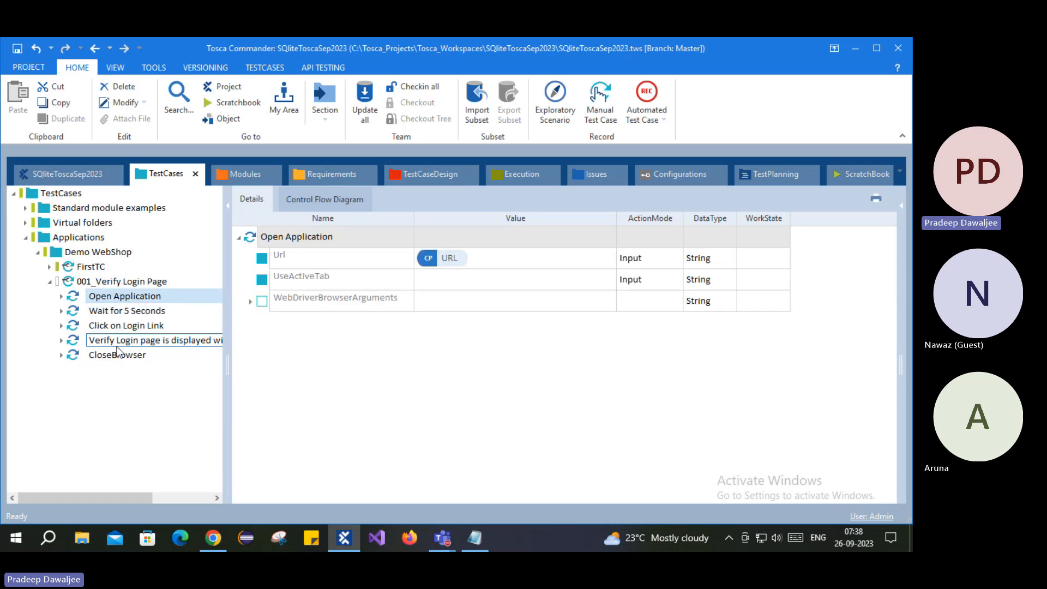
left_click(119, 343)
left_click(120, 356)
left_click(121, 281)
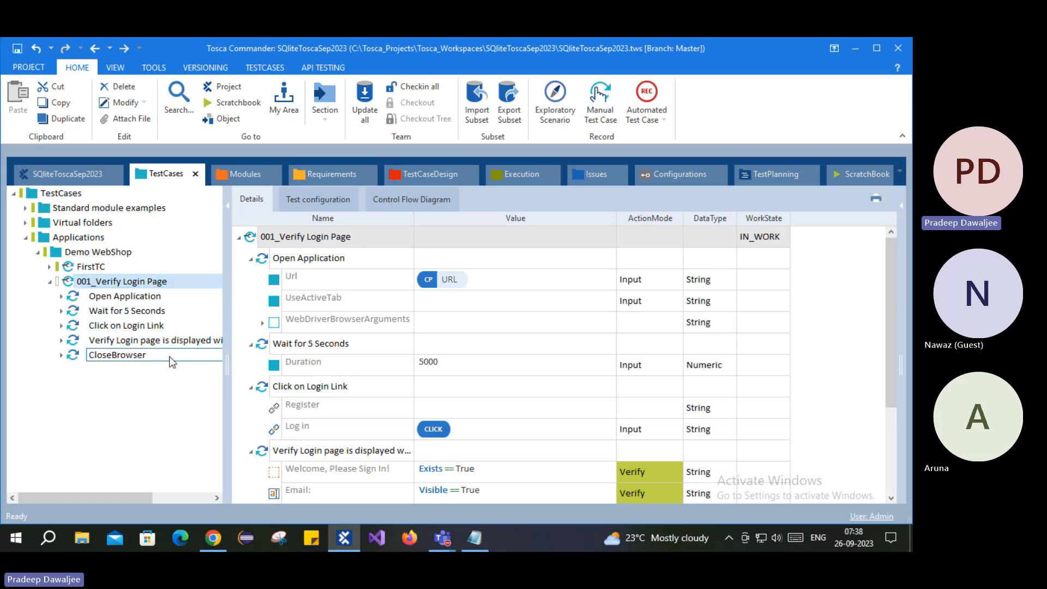
left_click(318, 200)
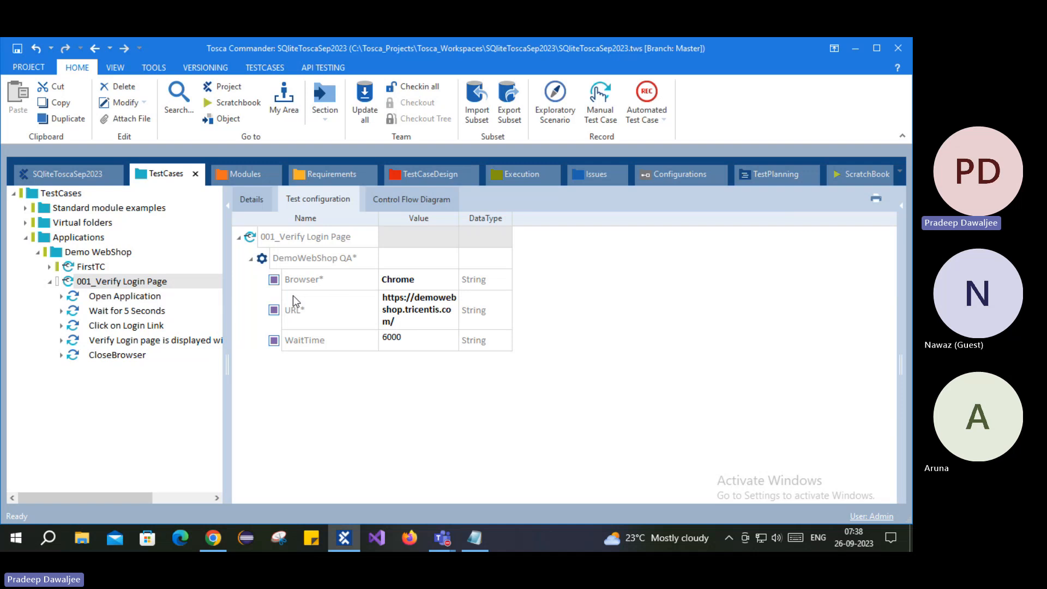
left_click(99, 252)
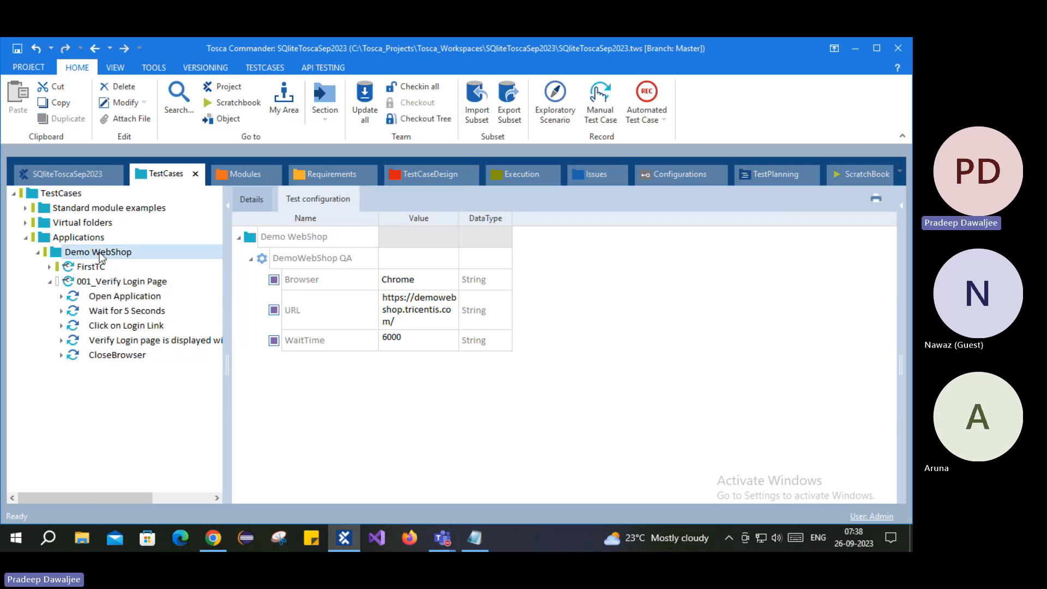
left_click(120, 282)
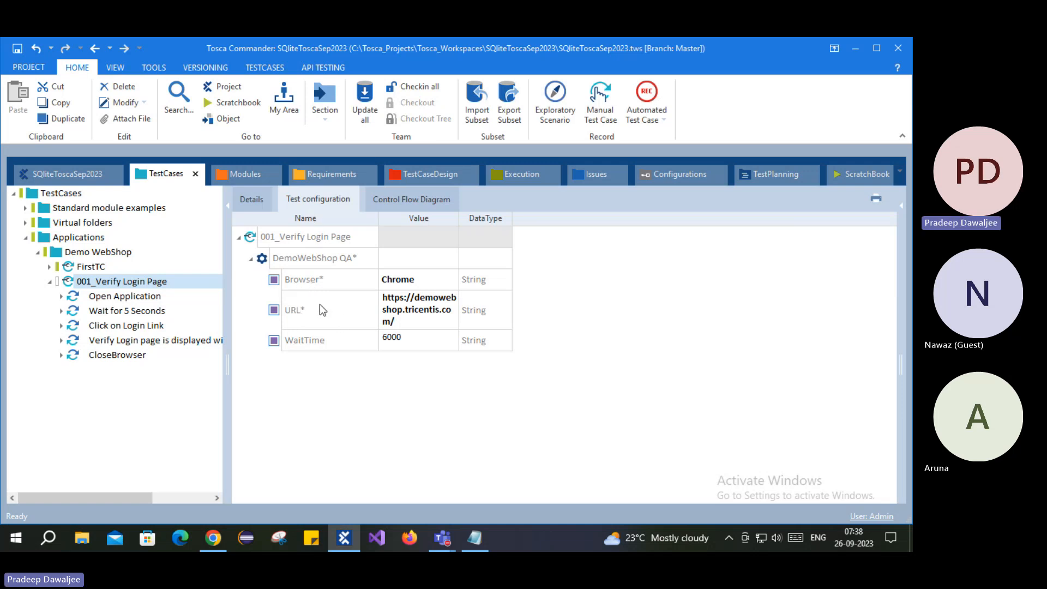
- Reset the Browser and URL parameters of 001_Verify Login Page to their default values
right_click(284, 278)
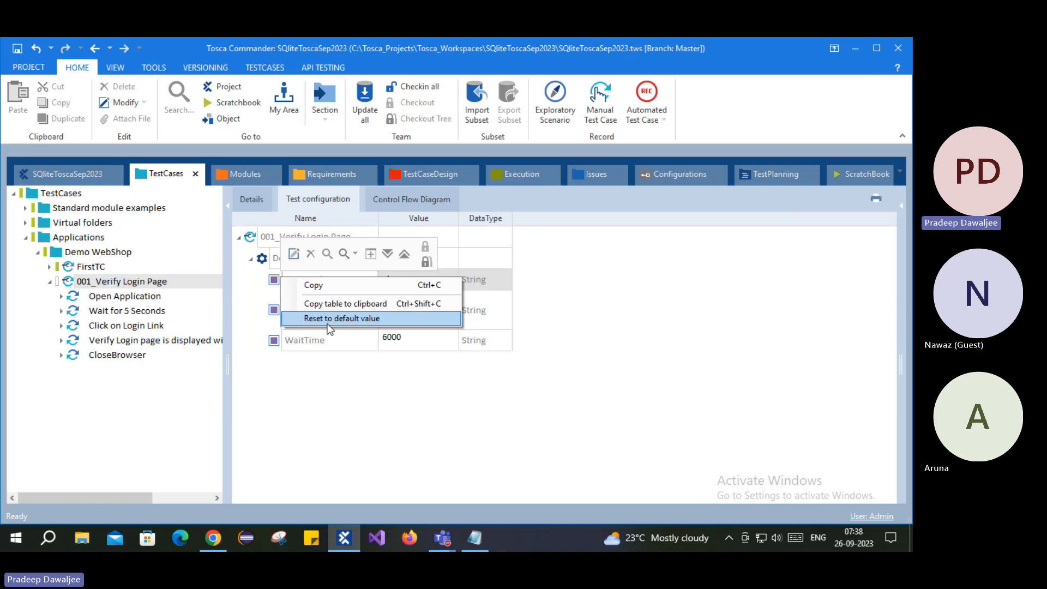
left_click(329, 326)
right_click(285, 315)
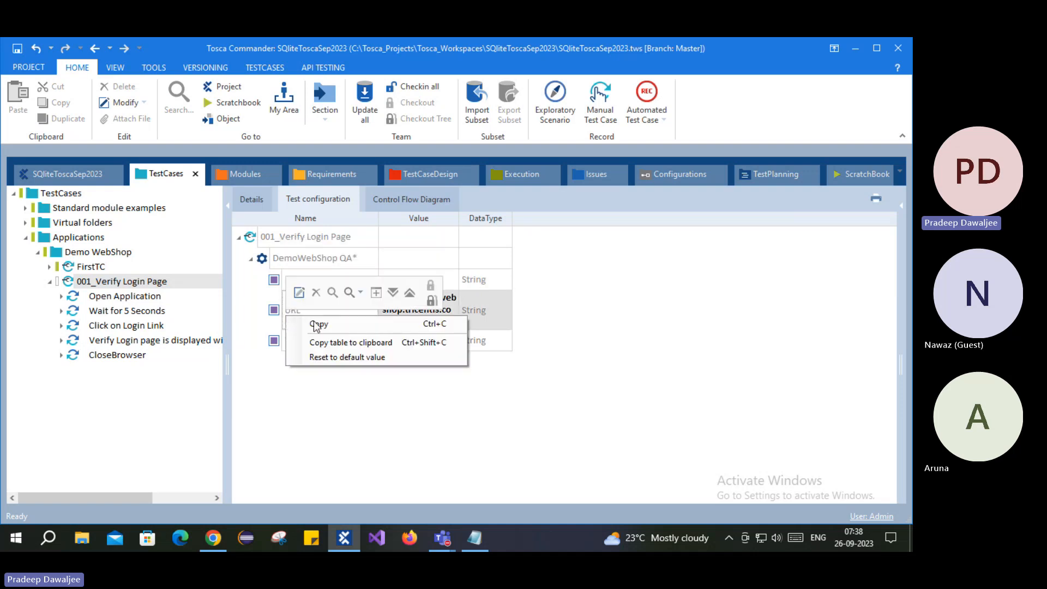
left_click(324, 357)
- Widen the parameter name and value columns and set the Browser value to Firefox
left_click_drag(378, 218, 452, 218)
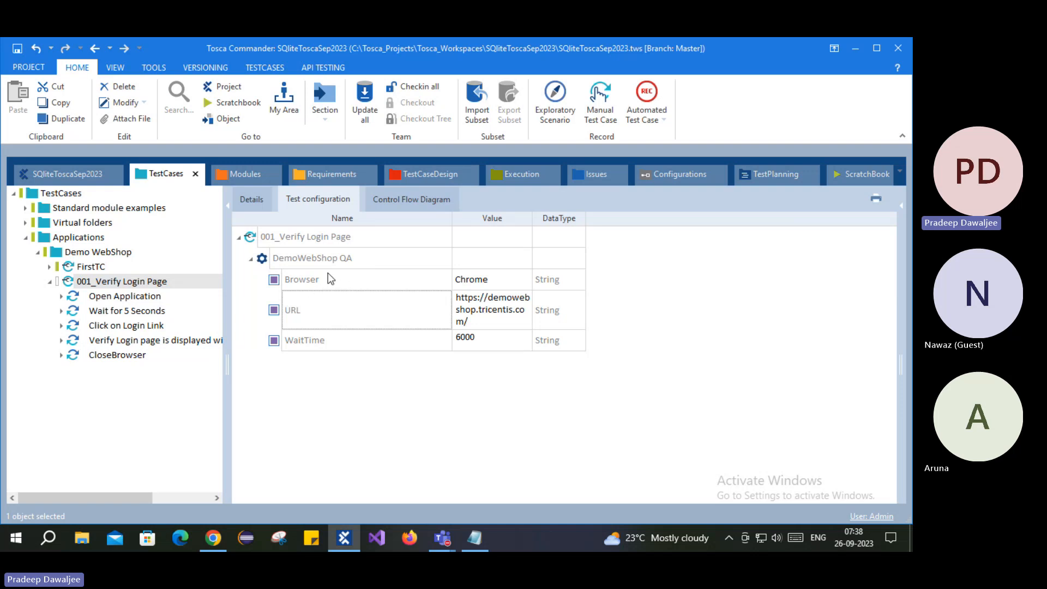
left_click(328, 273)
left_click(331, 317)
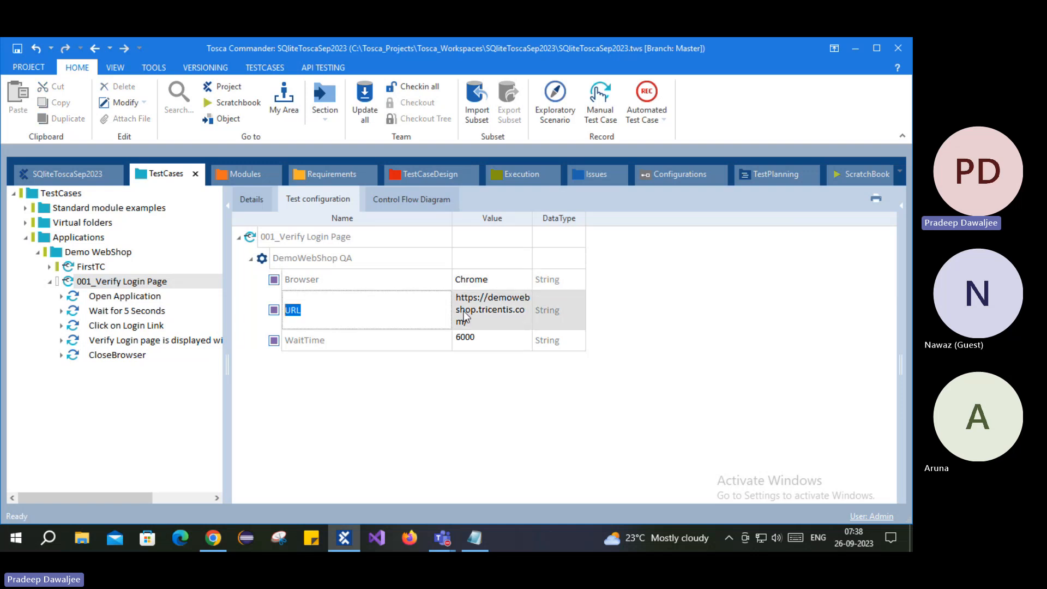
left_click_drag(531, 219, 685, 219)
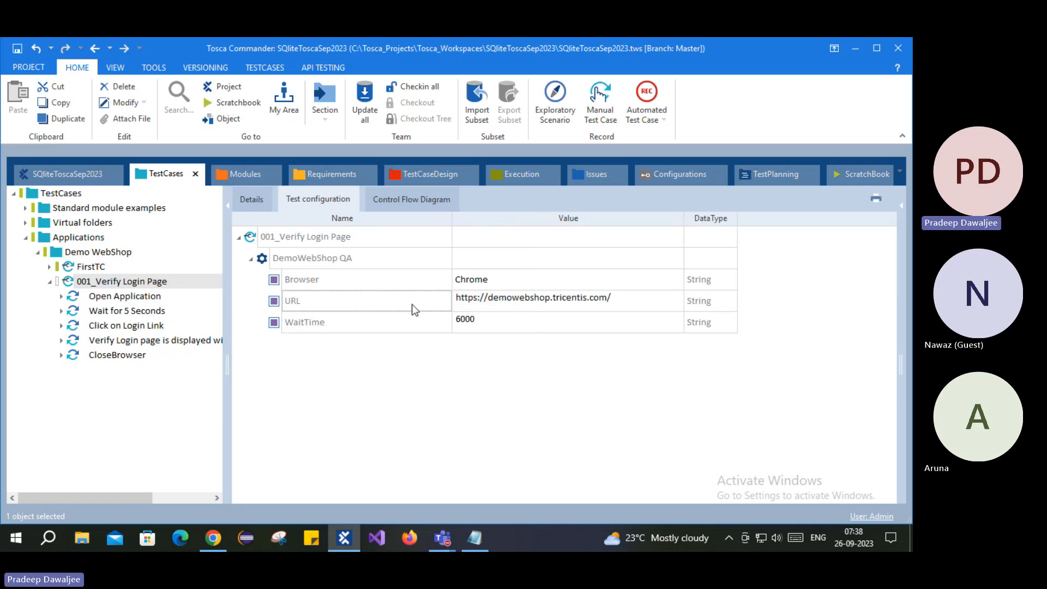
left_click(577, 281)
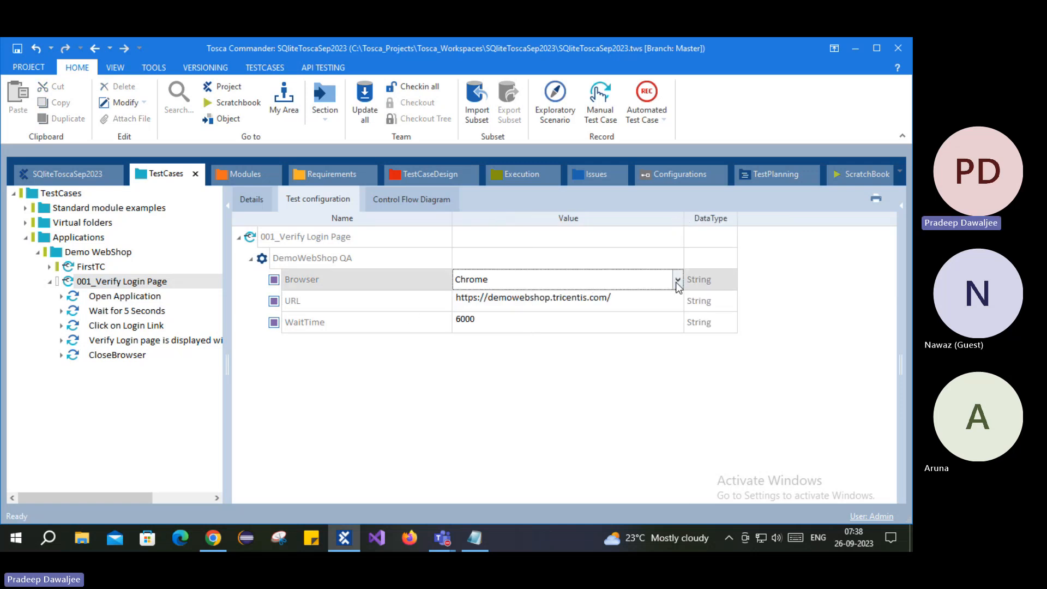
left_click(677, 281)
left_click(471, 324)
left_click(434, 355)
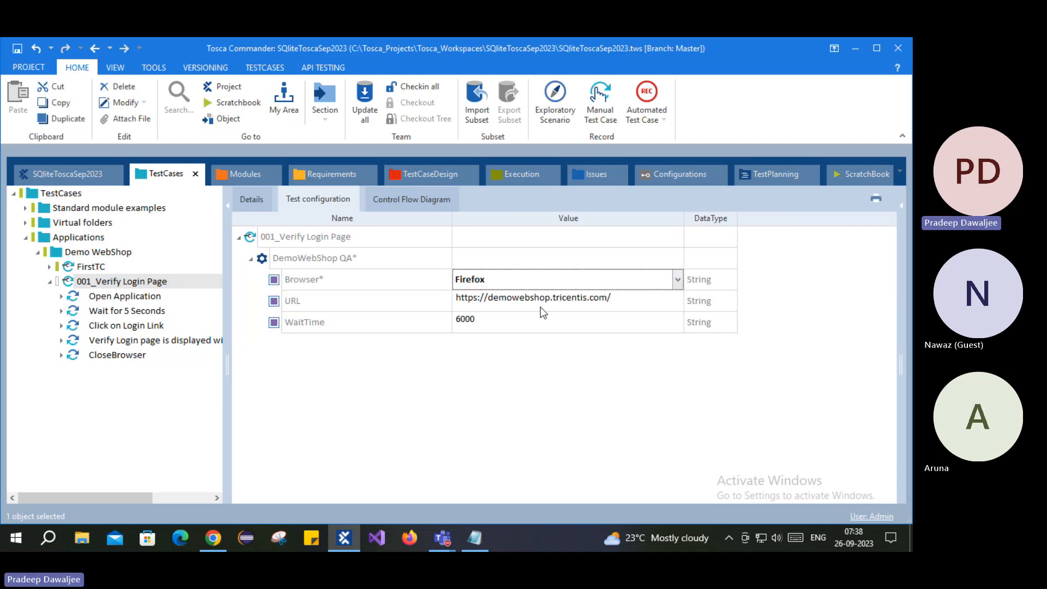
- Select the DemoWebShop QA configuration and collapse its parameters
left_click(326, 324)
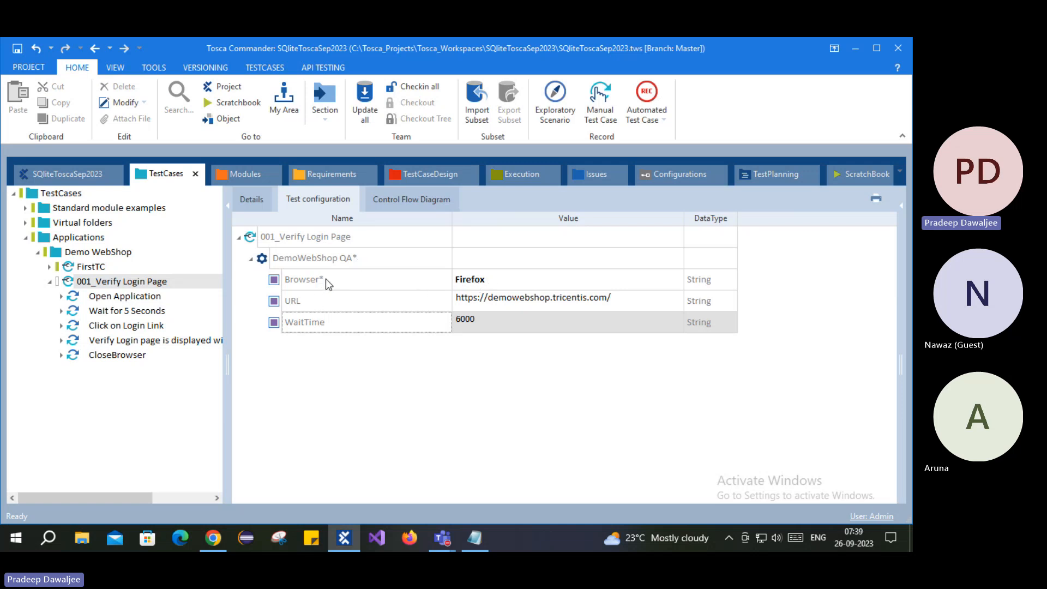
left_click(277, 281)
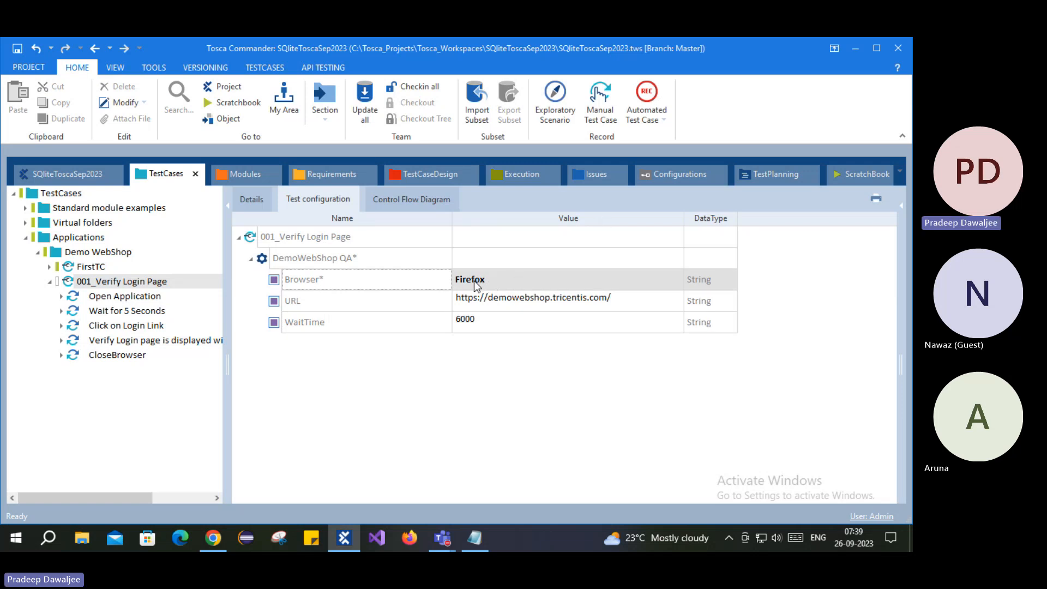
left_click(273, 261)
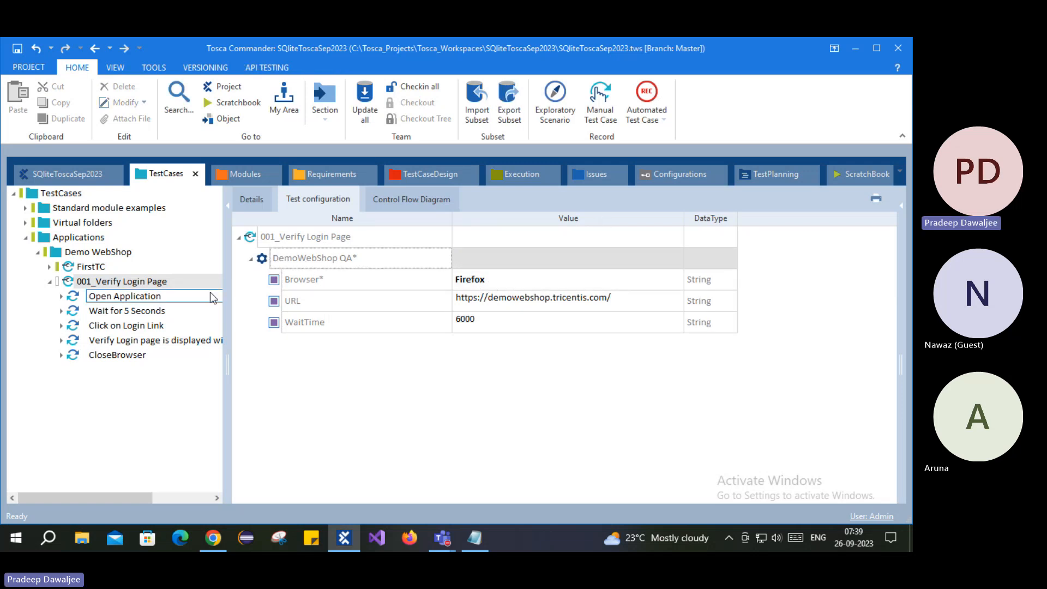
left_click(251, 259)
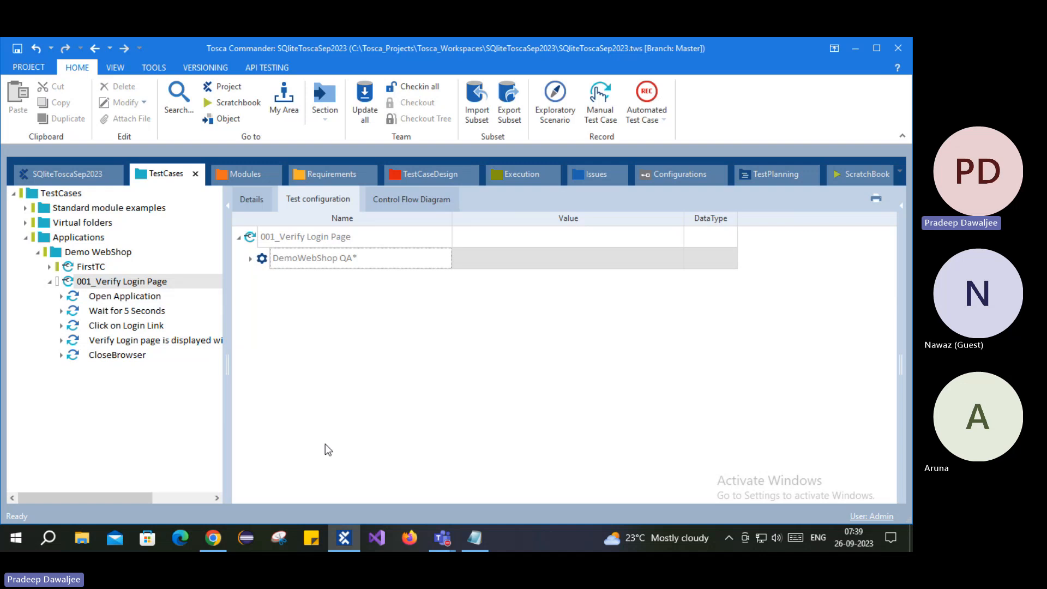
left_click(676, 180)
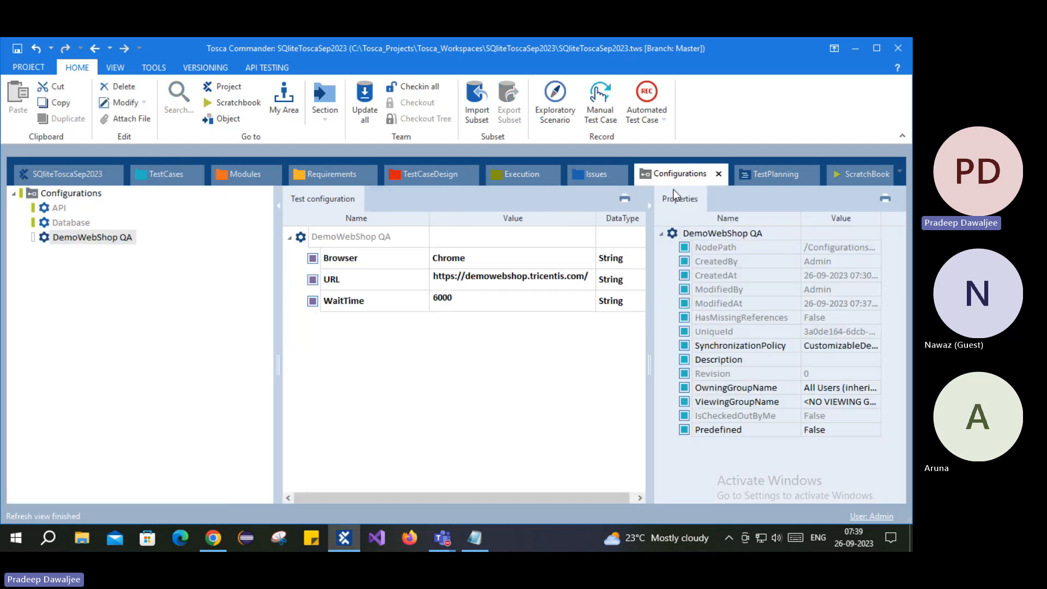
left_click(69, 239)
left_click(156, 175)
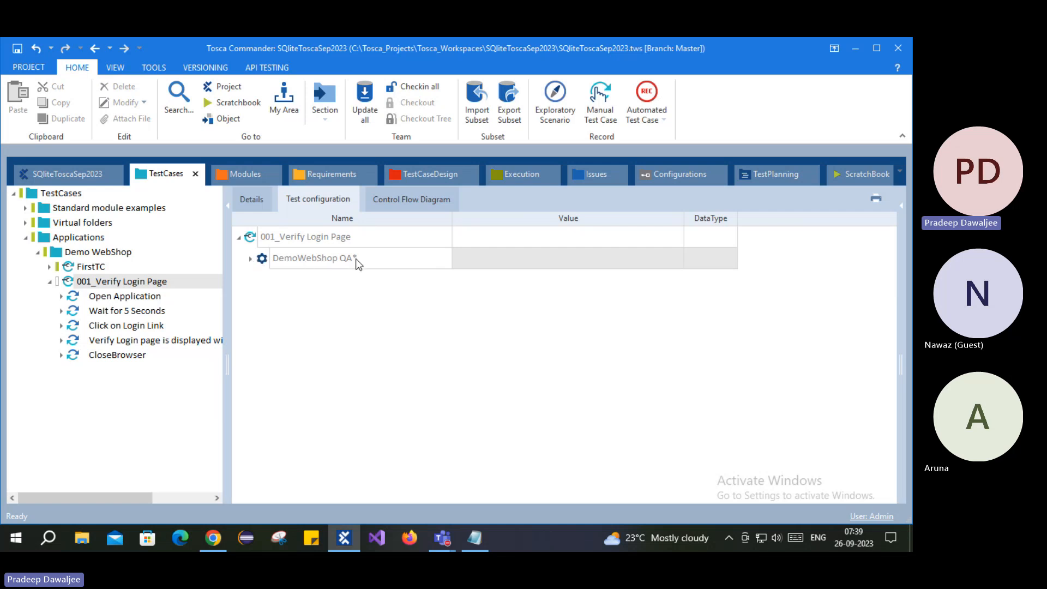
left_click(251, 260)
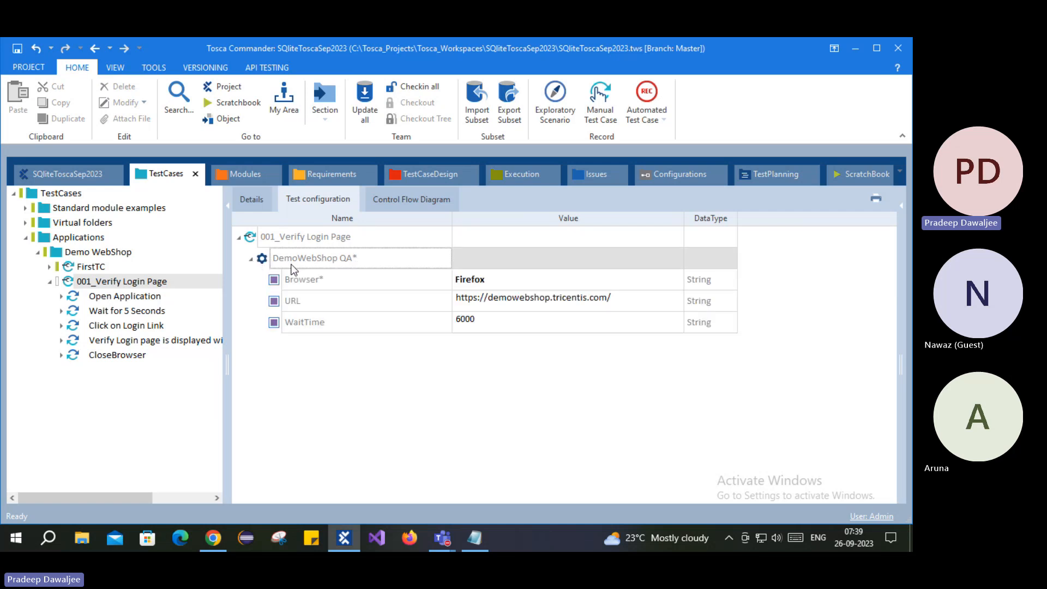
left_click(328, 281)
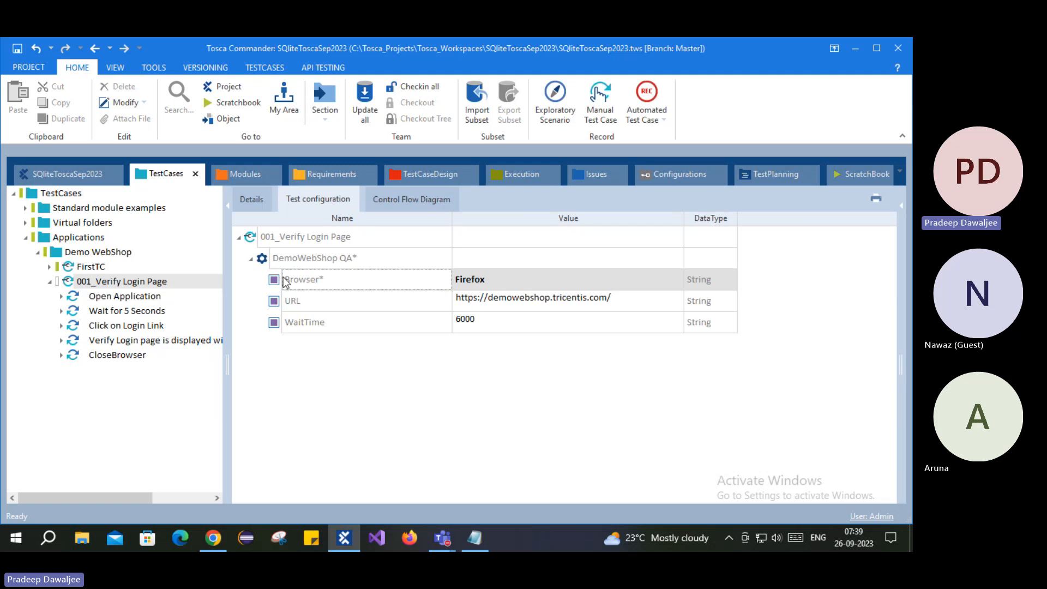
left_click(297, 308)
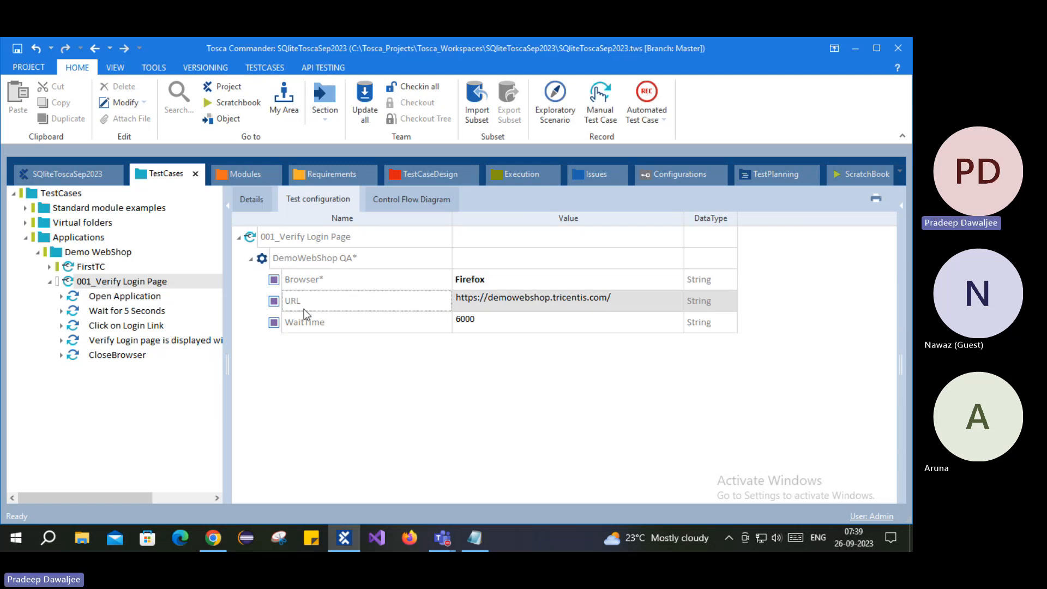
left_click(368, 317)
left_click(485, 321)
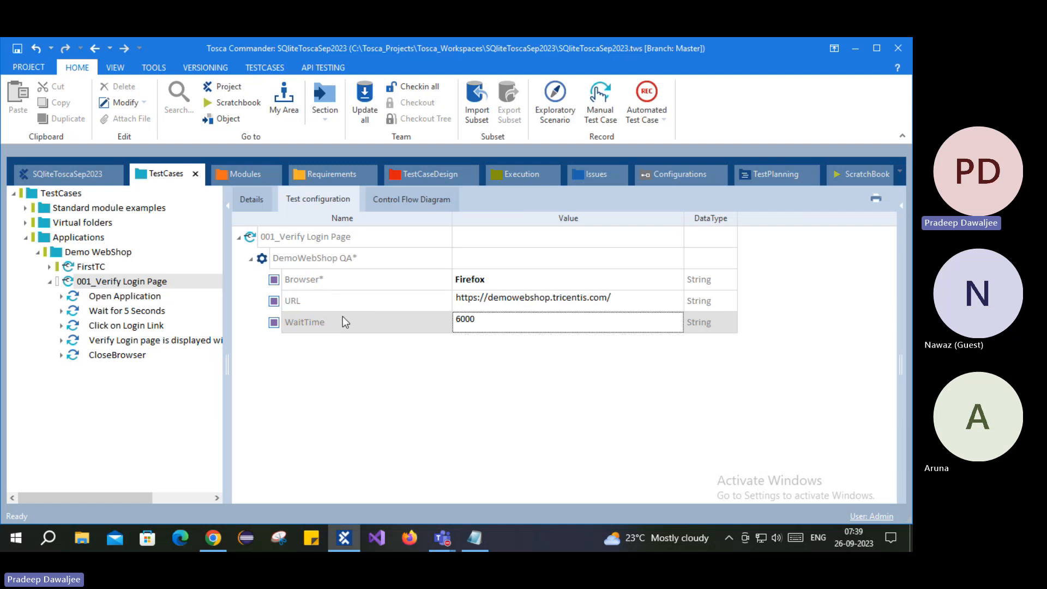
right_click(329, 299)
key("Escape")
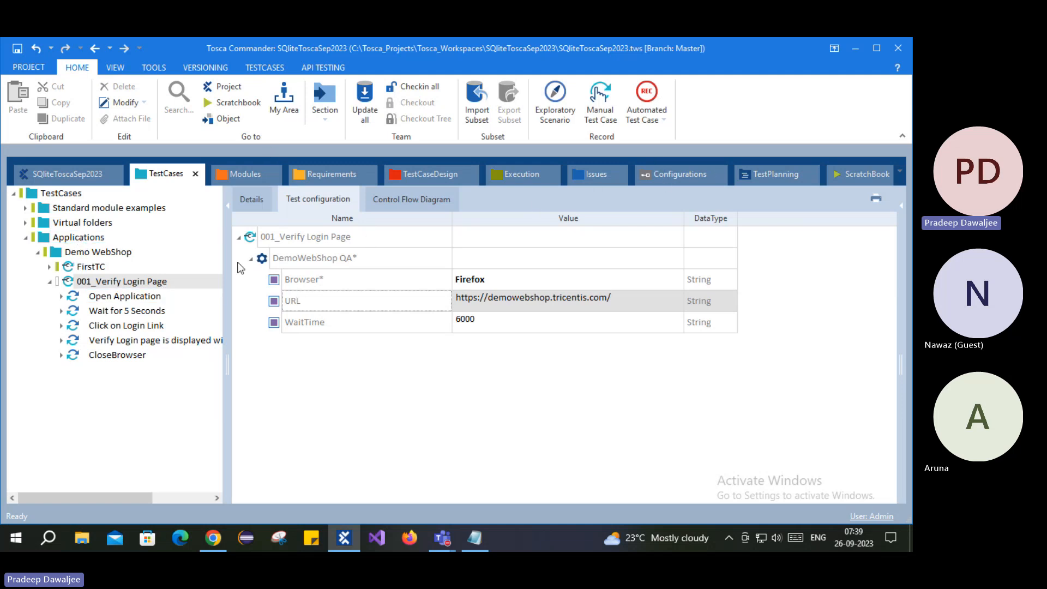
left_click(77, 252)
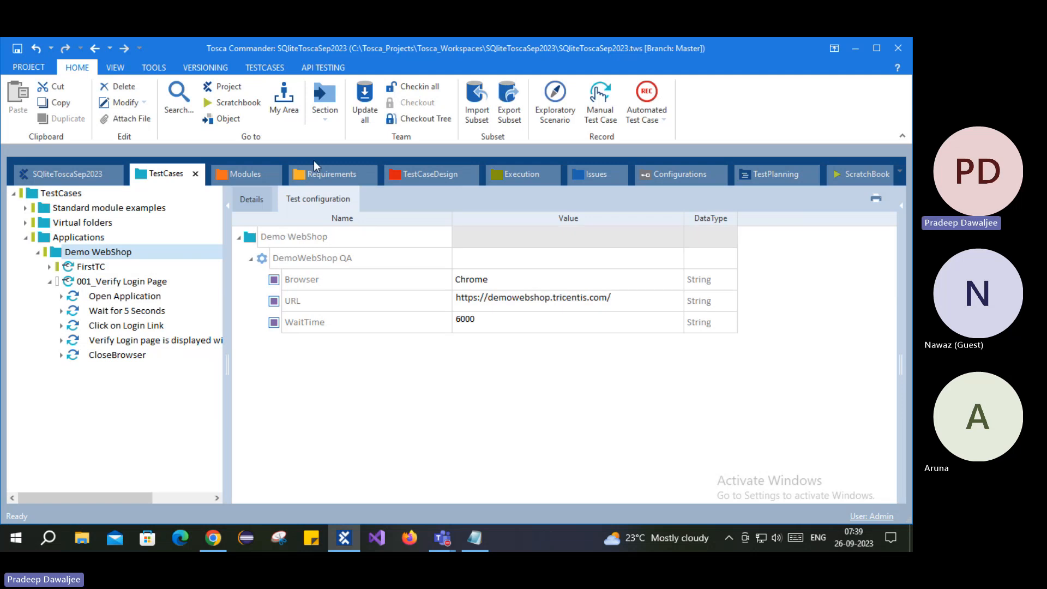
left_click(313, 280)
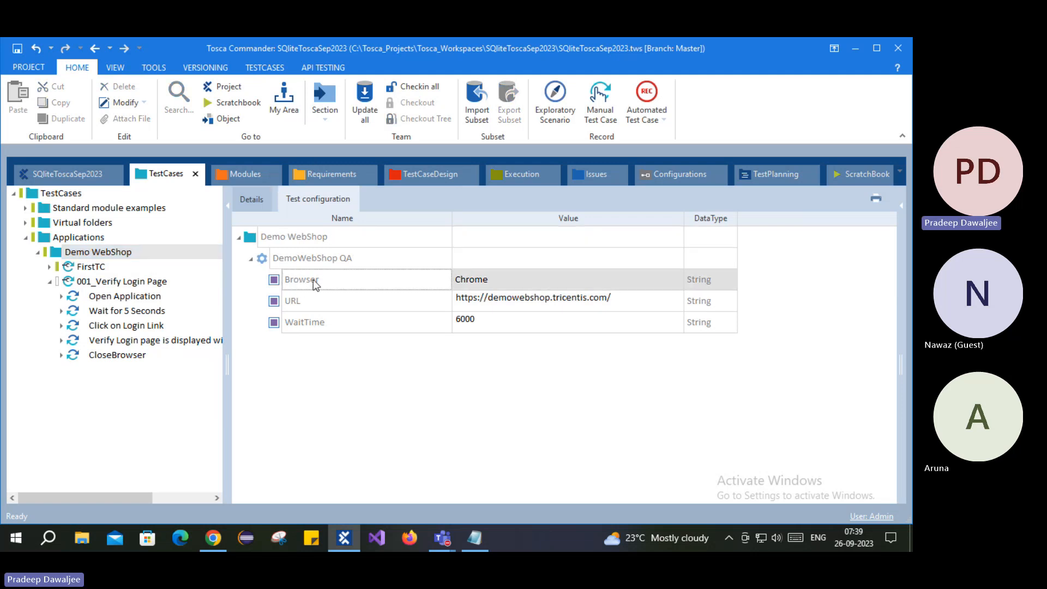
left_click(124, 297)
left_click(121, 281)
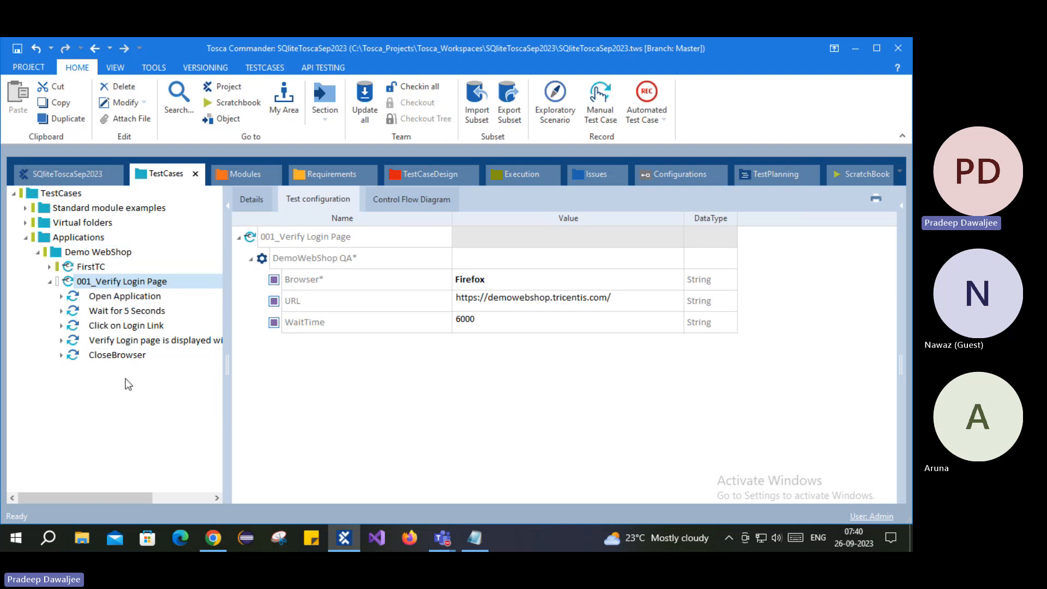
left_click(281, 280)
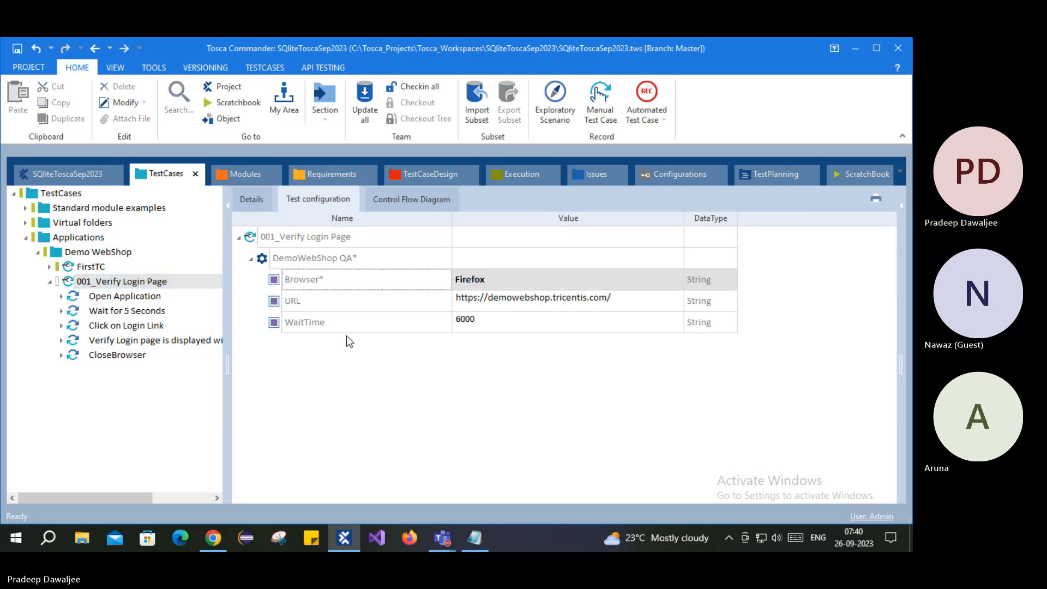
- Reset Browser to its inherited Chrome value, then reselect the 001_Verify Login Page test case
right_click(280, 280)
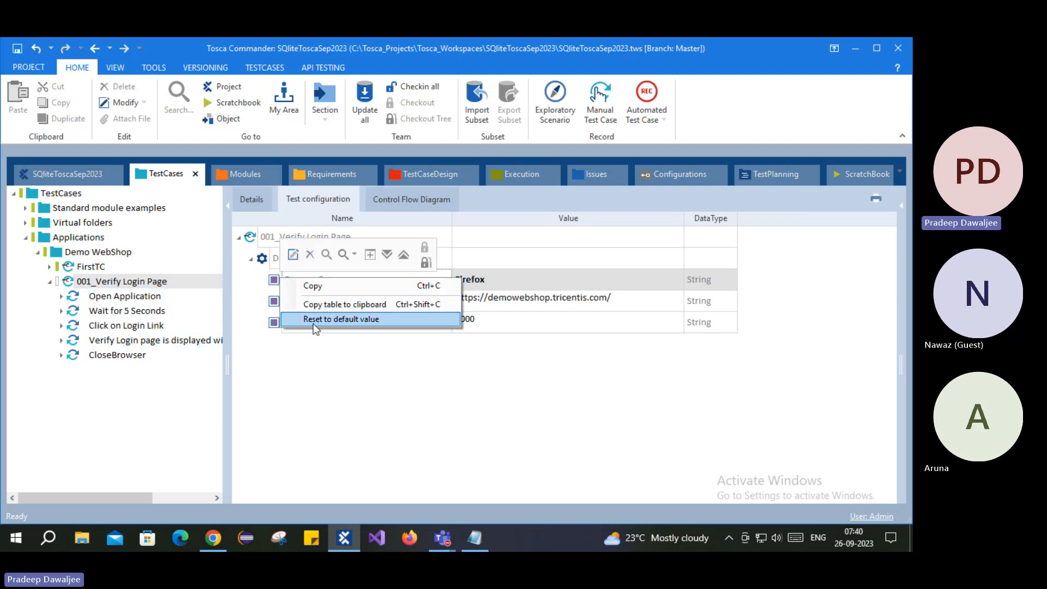
left_click(376, 318)
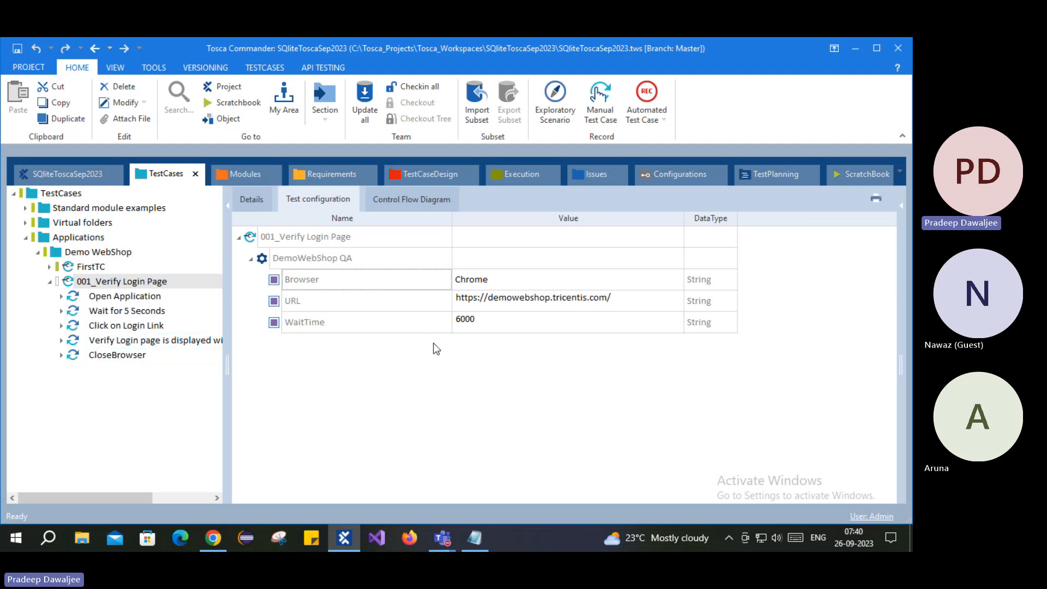
left_click(214, 538)
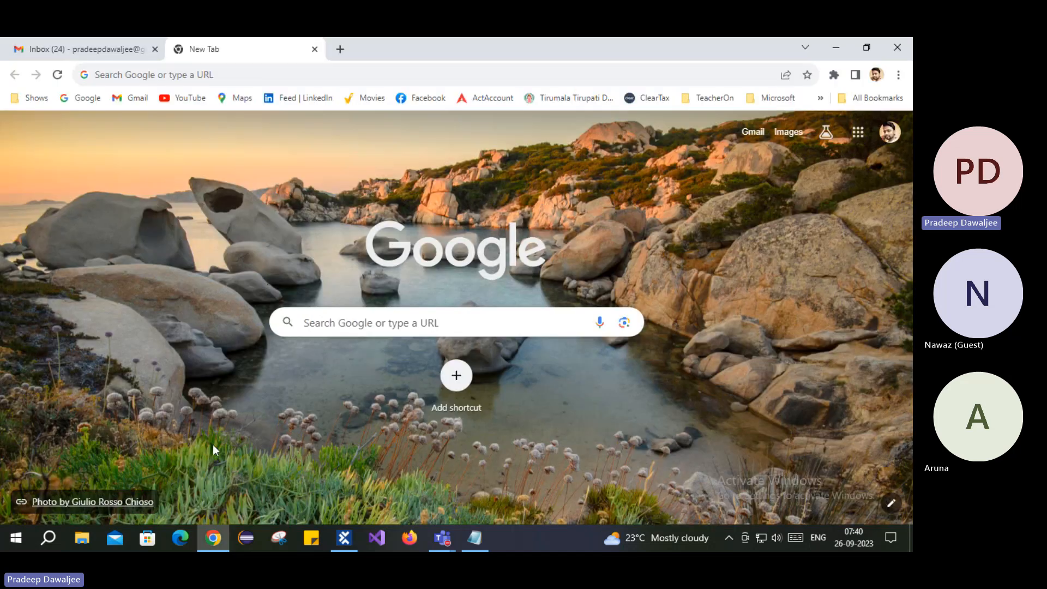
left_click(356, 545)
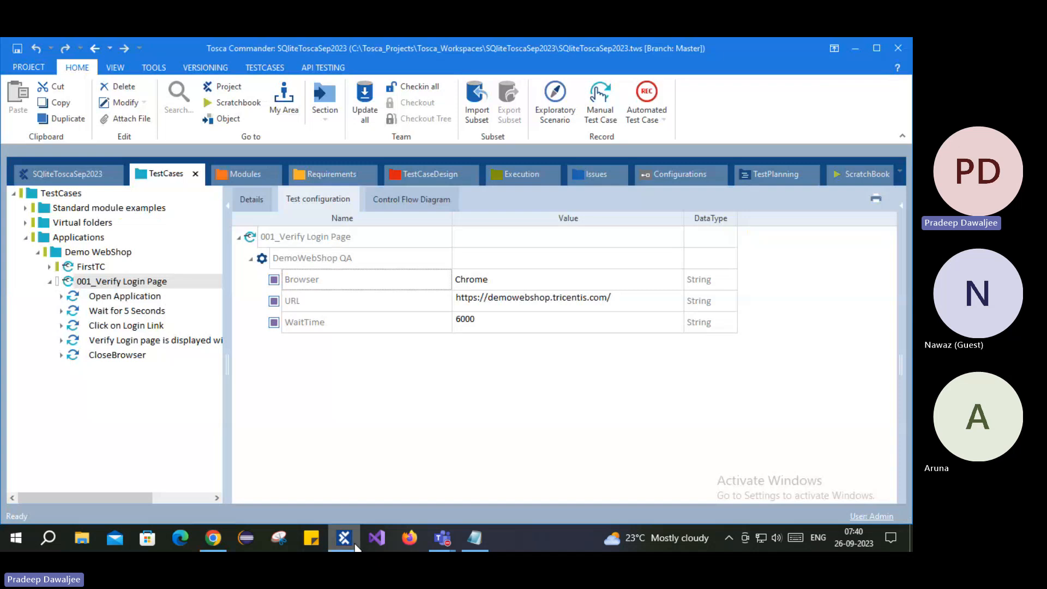
left_click(138, 283)
- Set 001_Verify Login Page's WorkState to COMPLETED in the Details view, then collapse its steps
left_click(251, 199)
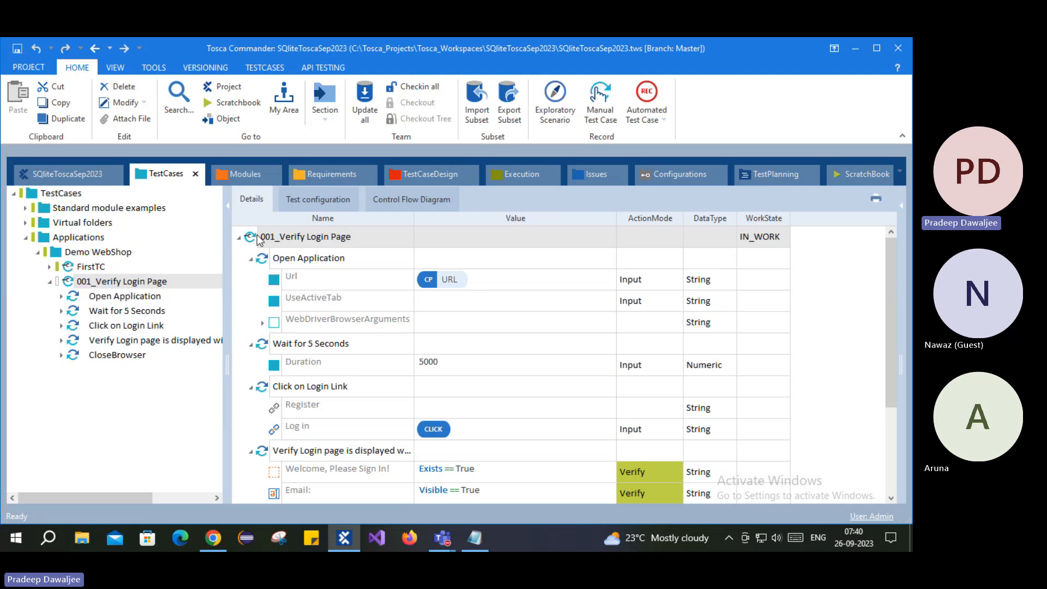
left_click(771, 237)
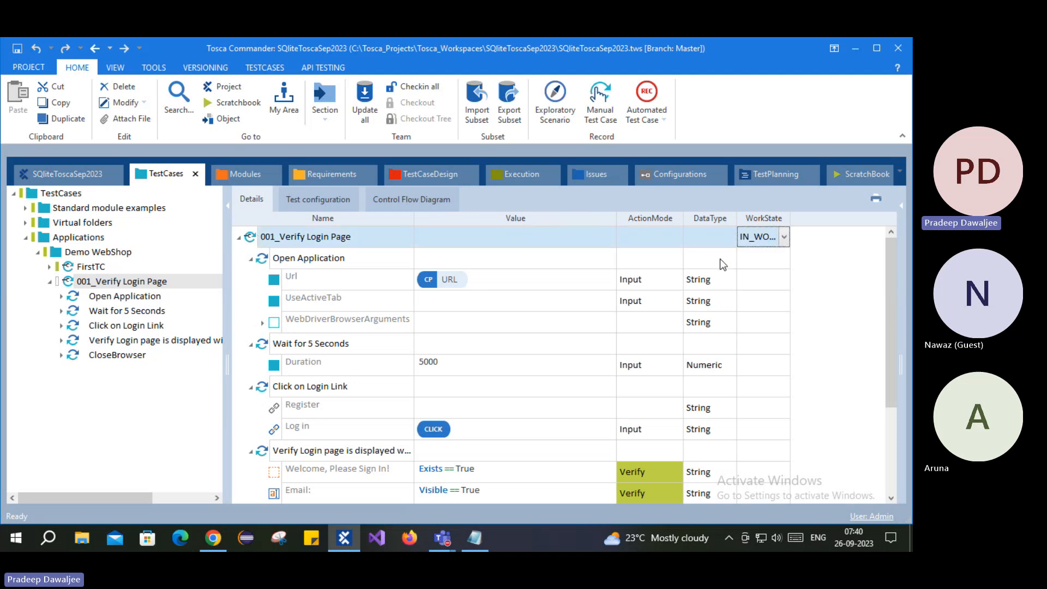
left_click(784, 237)
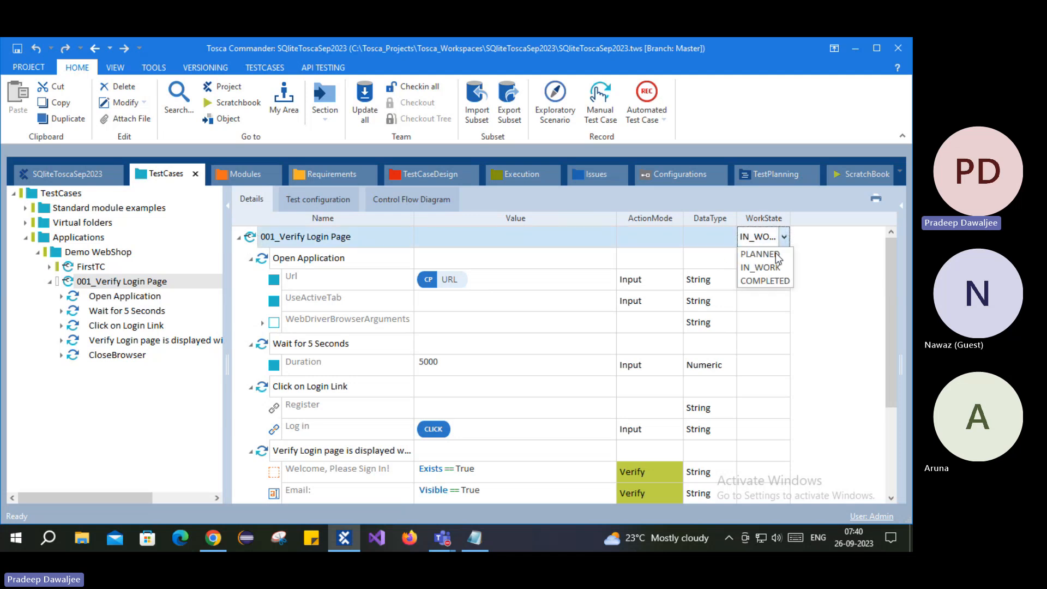
left_click(762, 281)
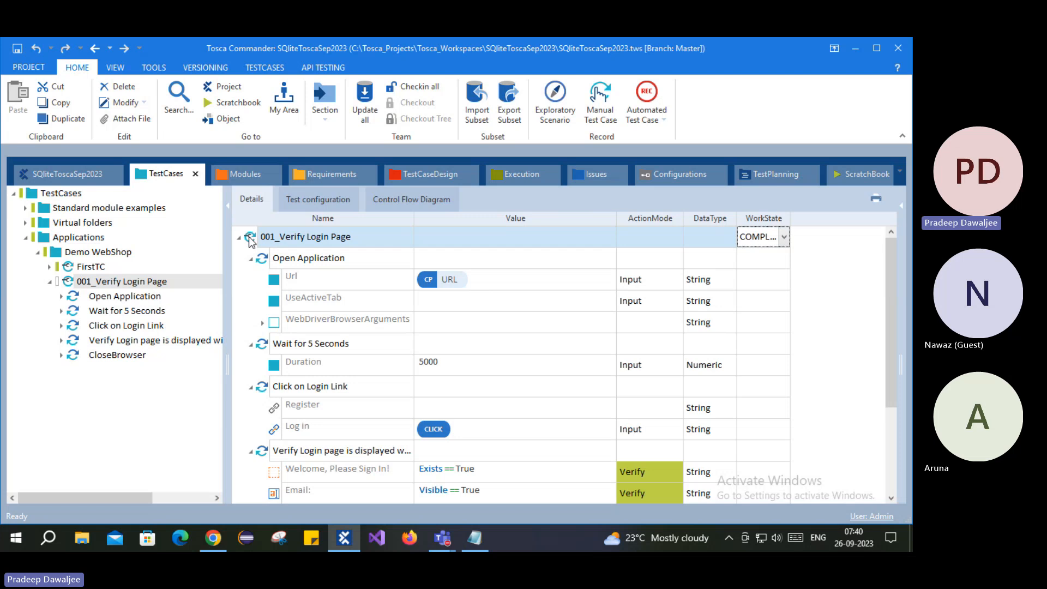
left_click(831, 278)
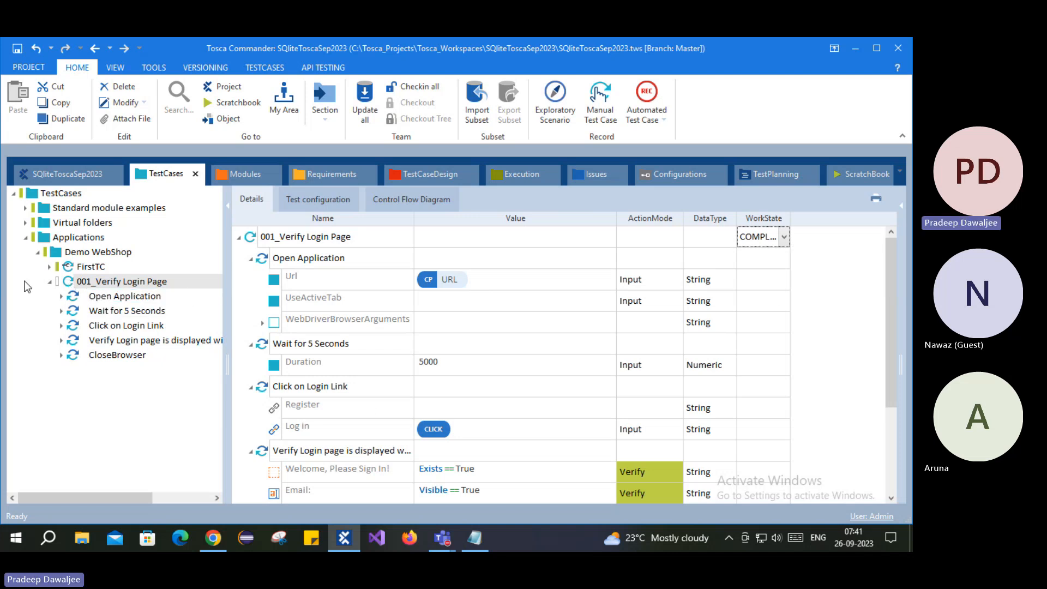
left_click(50, 281)
left_click(144, 340)
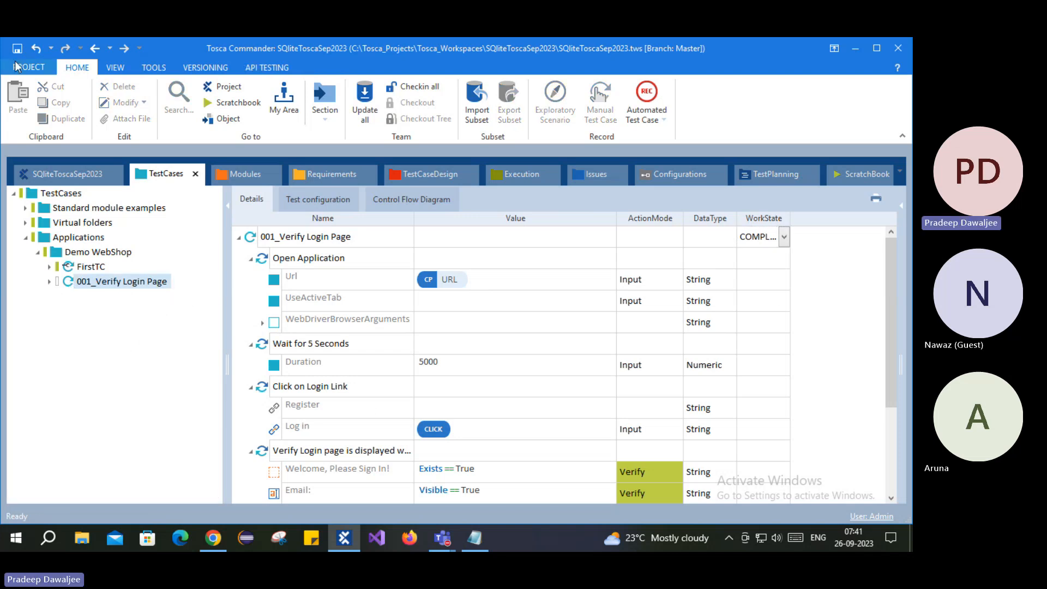
left_click(18, 49)
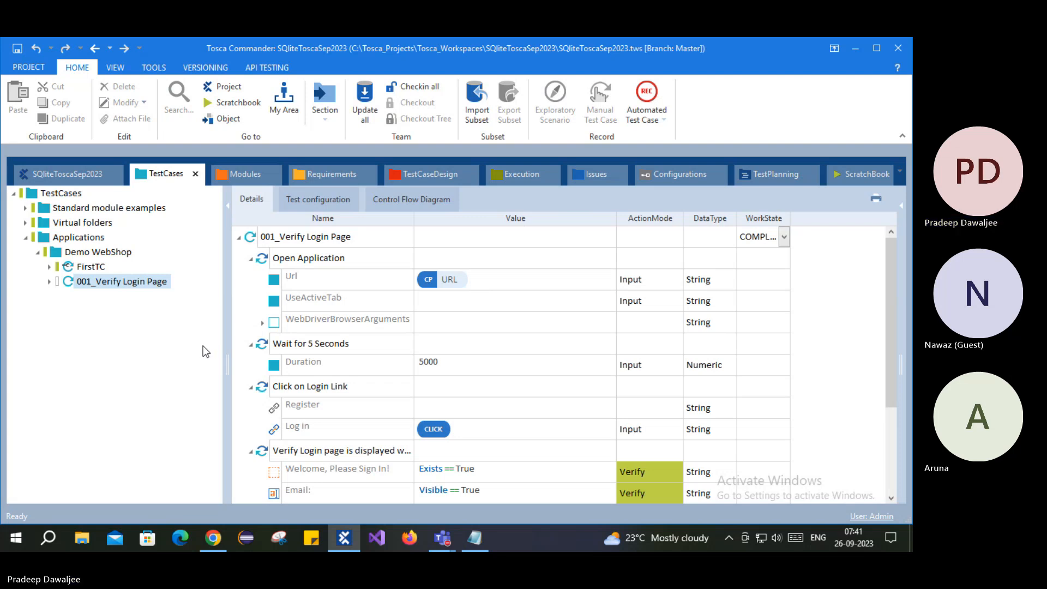
left_click(224, 535)
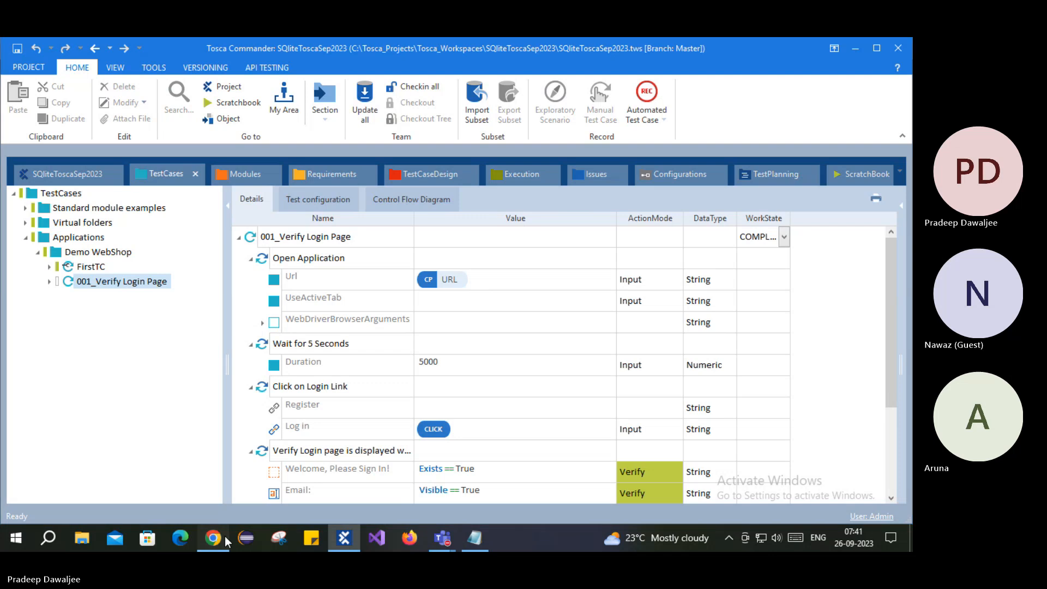
left_click(247, 335)
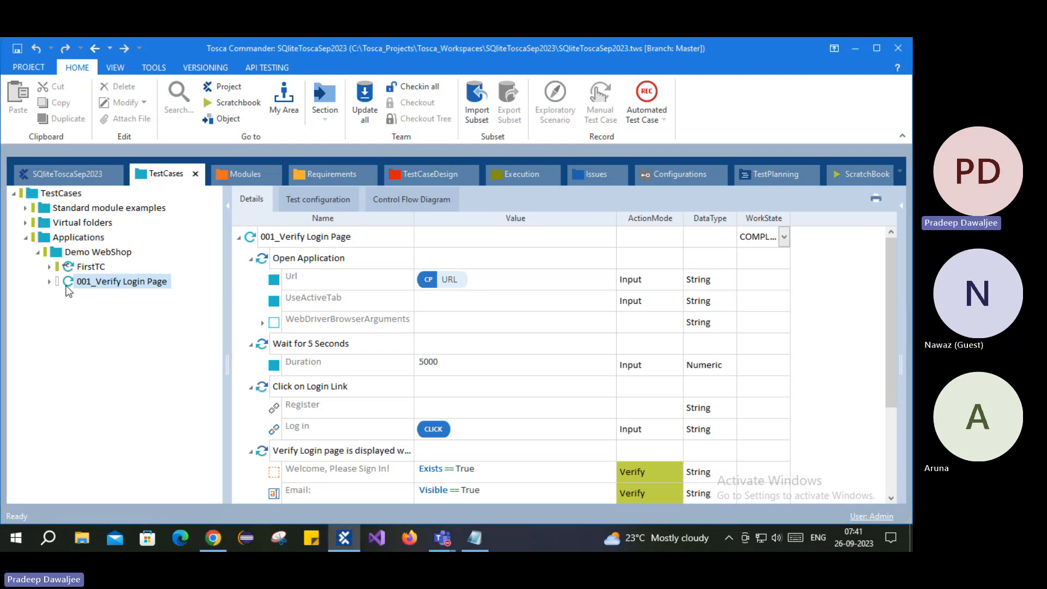
left_click(105, 285)
left_click(86, 267)
left_click(84, 283)
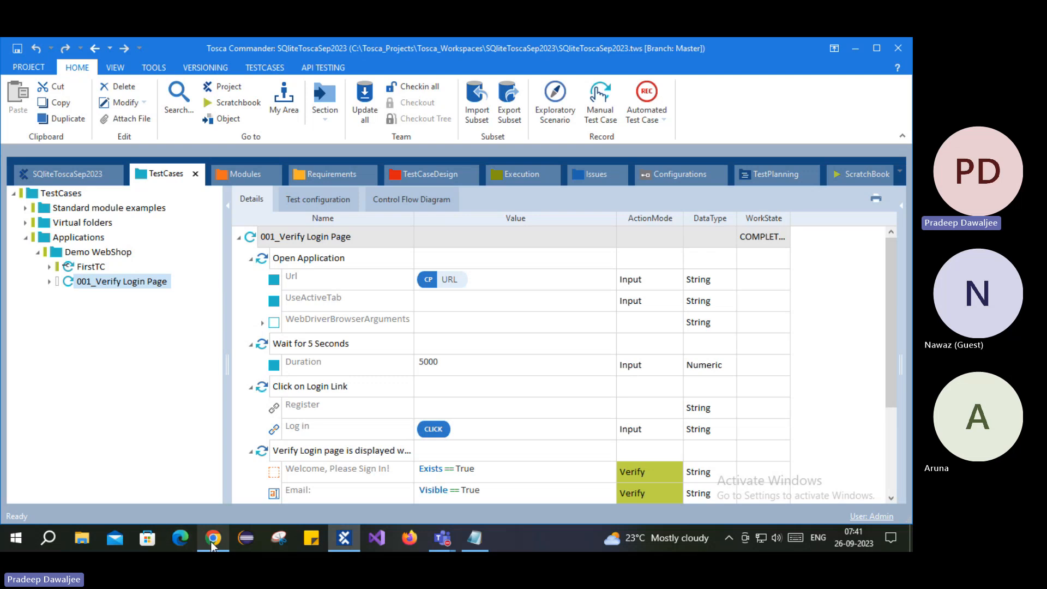
left_click(218, 475)
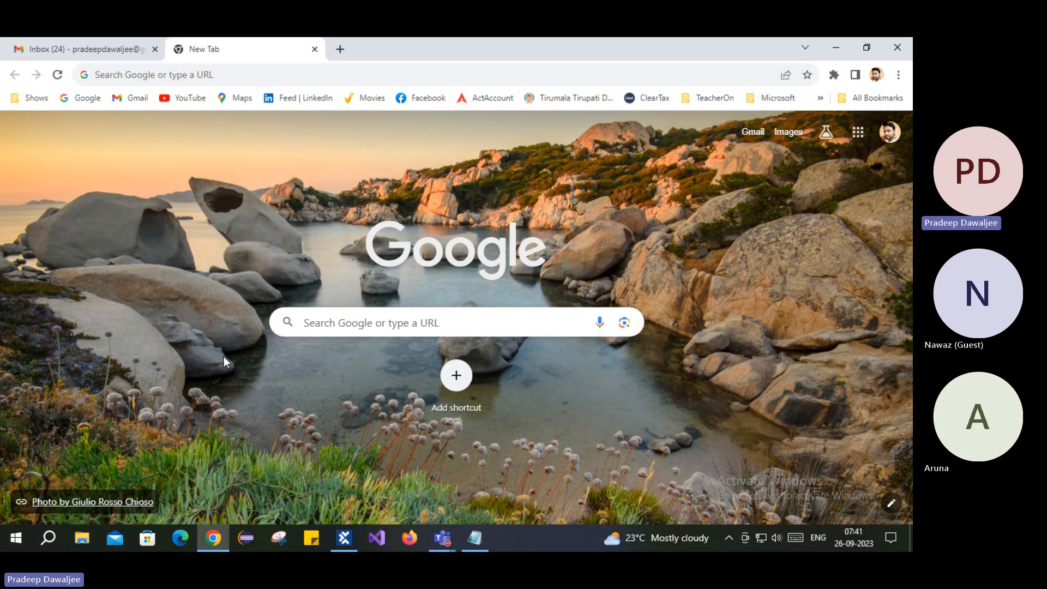
left_click(214, 538)
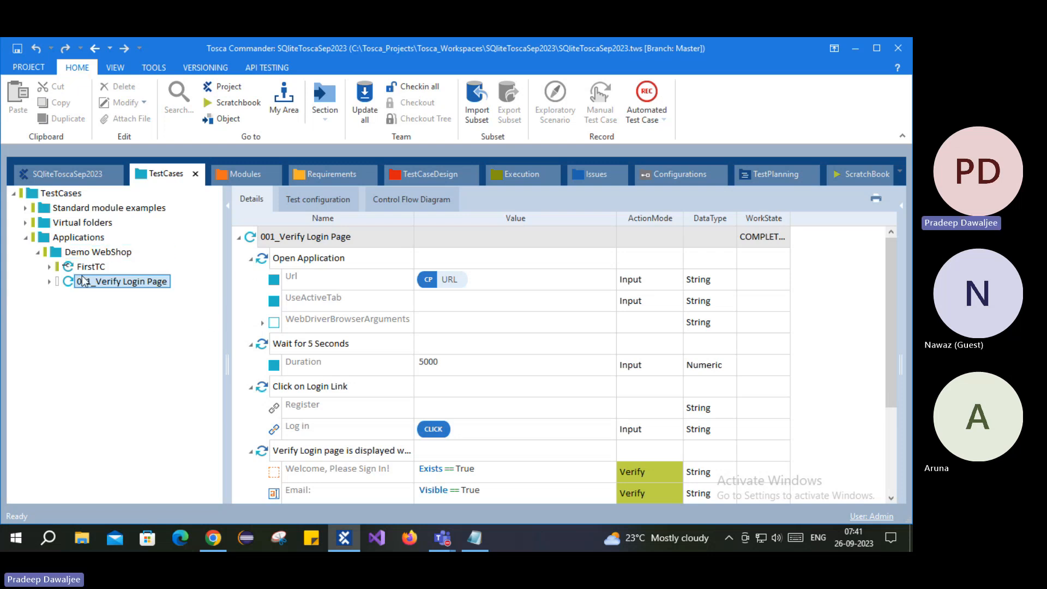
- Create a <New TestCase> under the Demo WebShop folder from its context menu
right_click(61, 254)
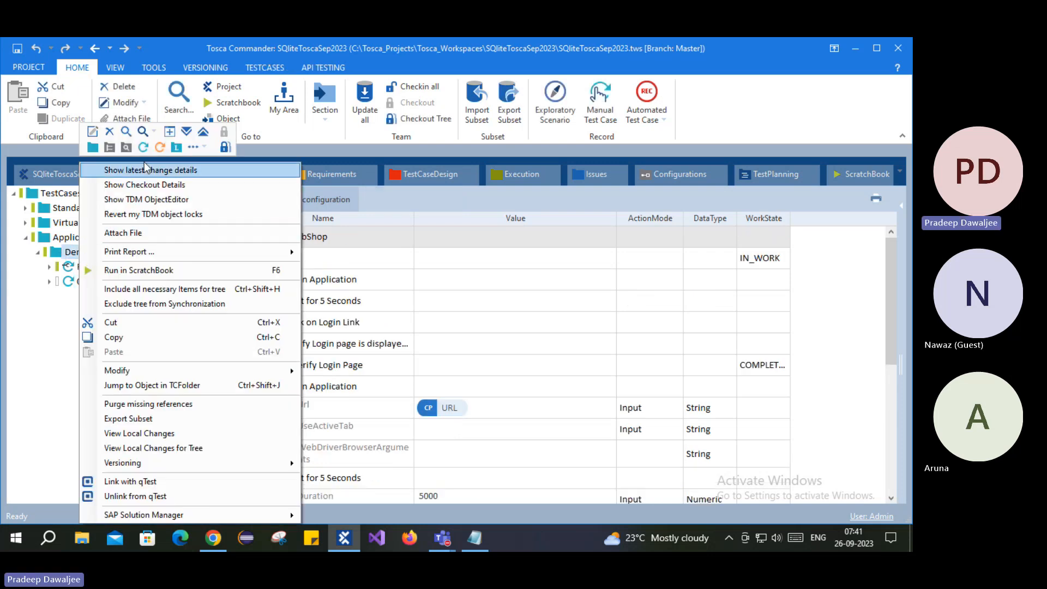
left_click(142, 147)
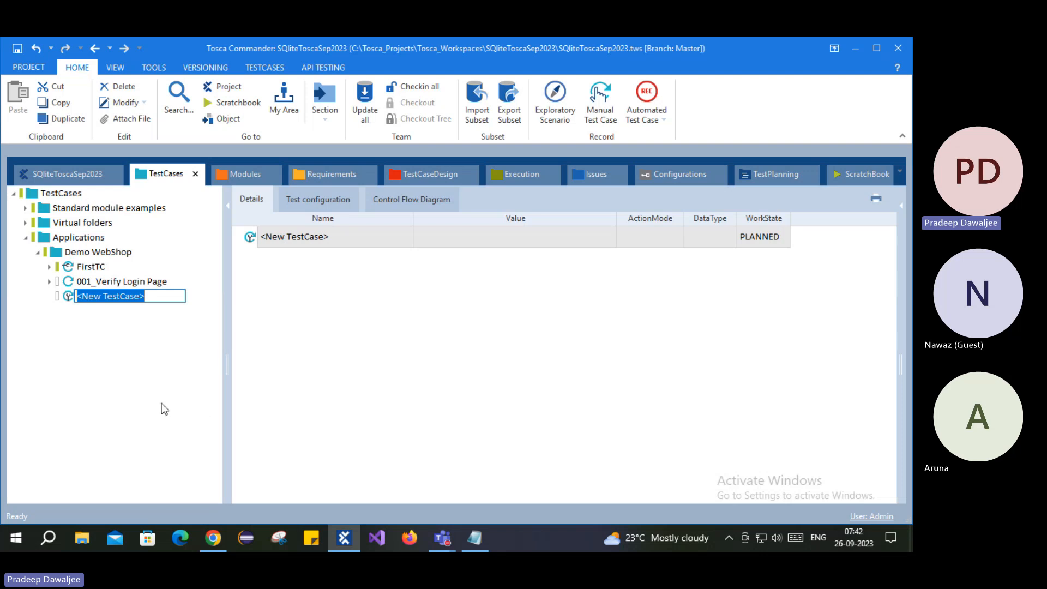
- Expand 001_Verify Login Page, review its five steps, and select Open Application
left_click(49, 282)
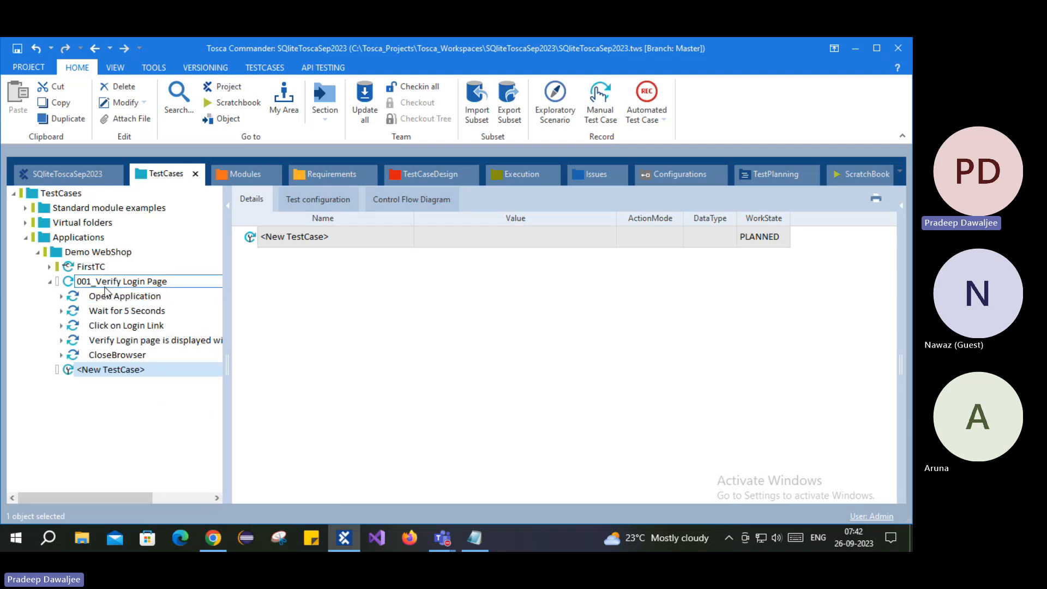
left_click(109, 310)
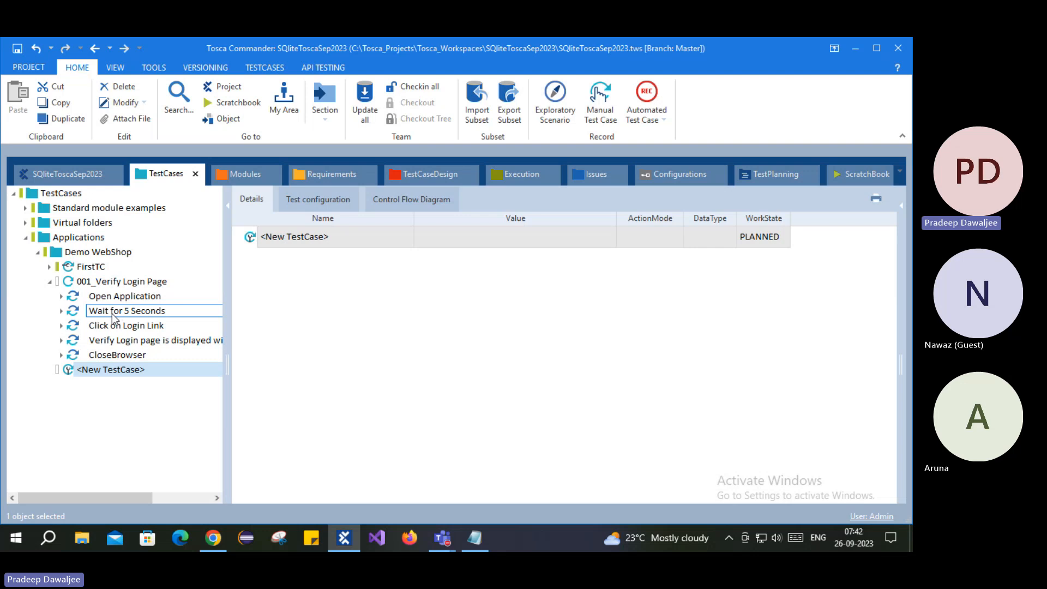
left_click(112, 324)
left_click(120, 315)
left_click(111, 330)
left_click(134, 341)
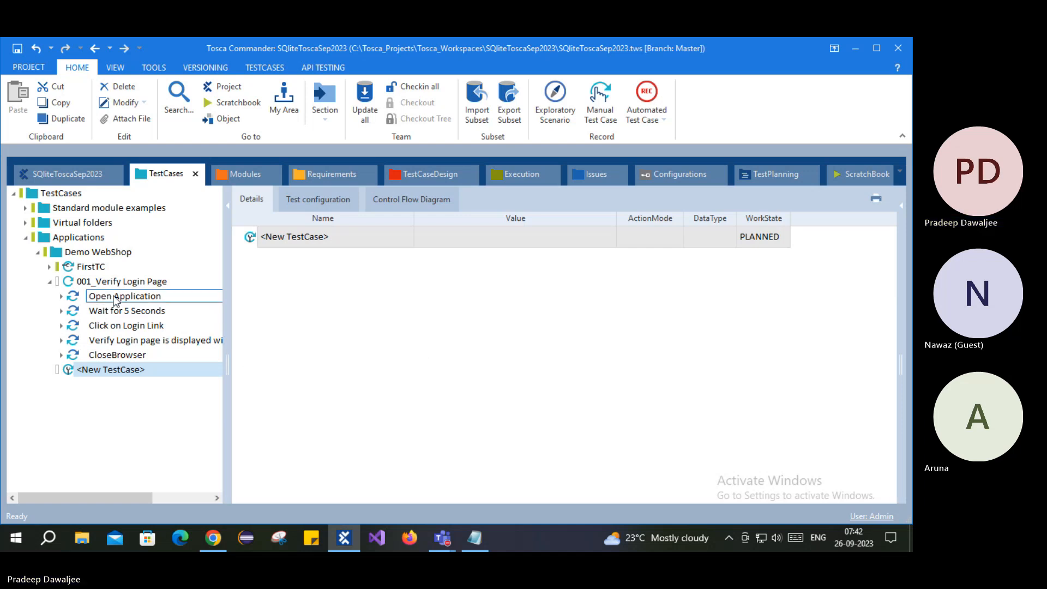
left_click(97, 371)
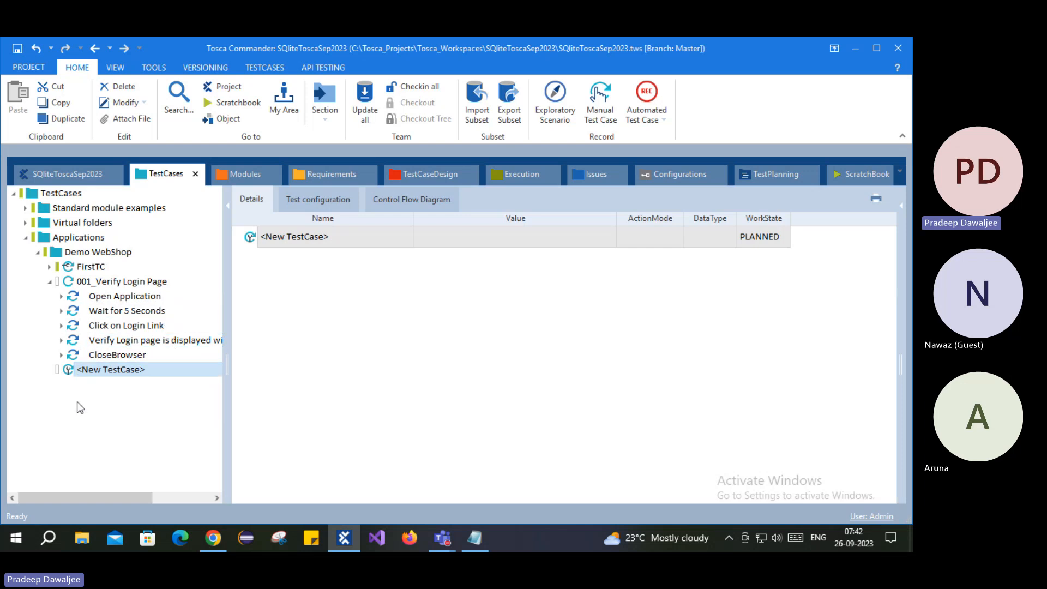
left_click(100, 300)
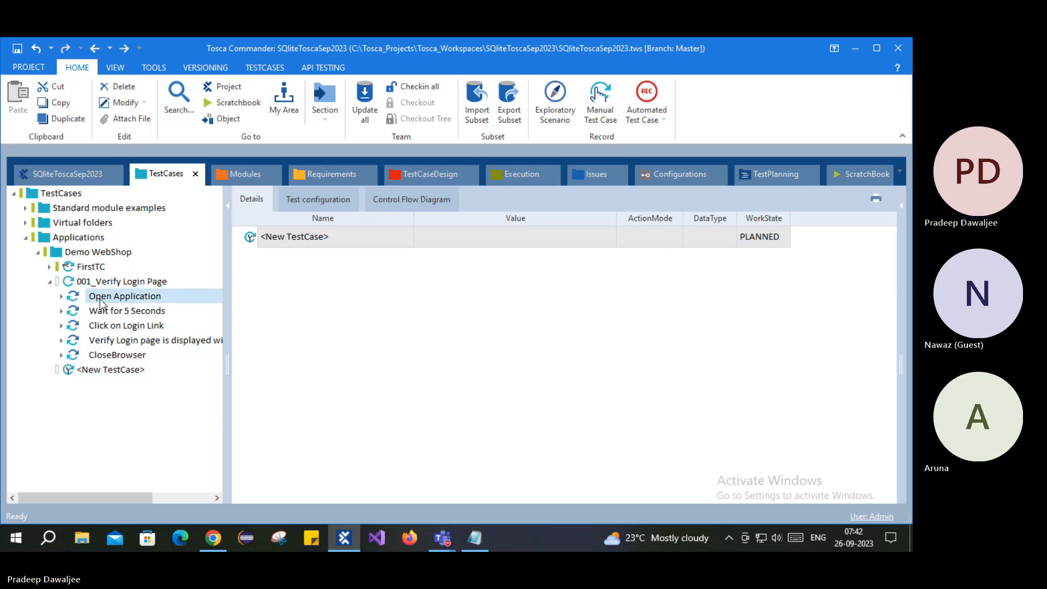
- Copy the Open Application step into the new test case
right_click(101, 300)
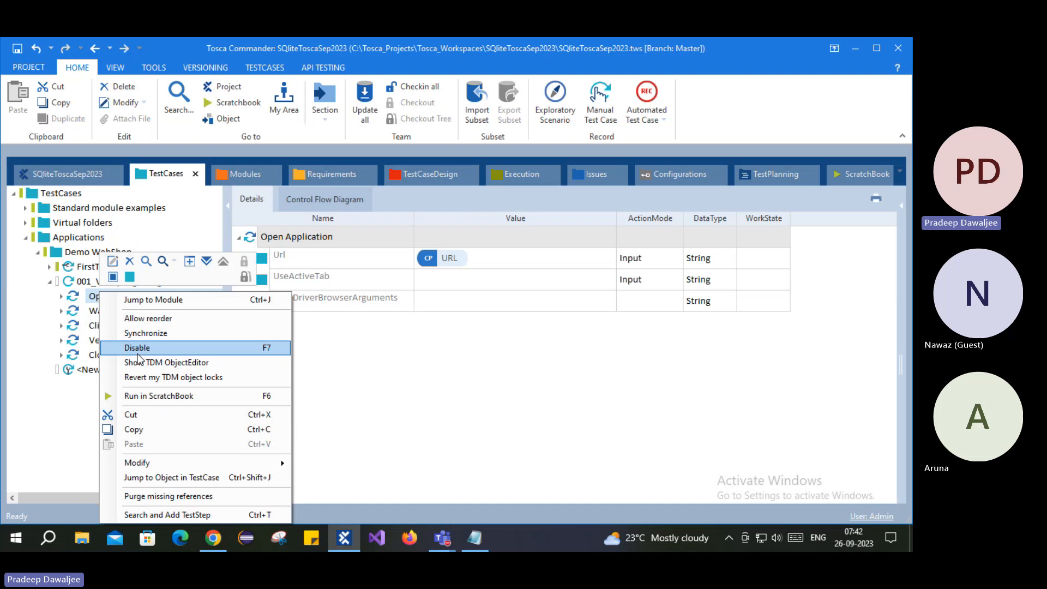
left_click(132, 428)
left_click(84, 371)
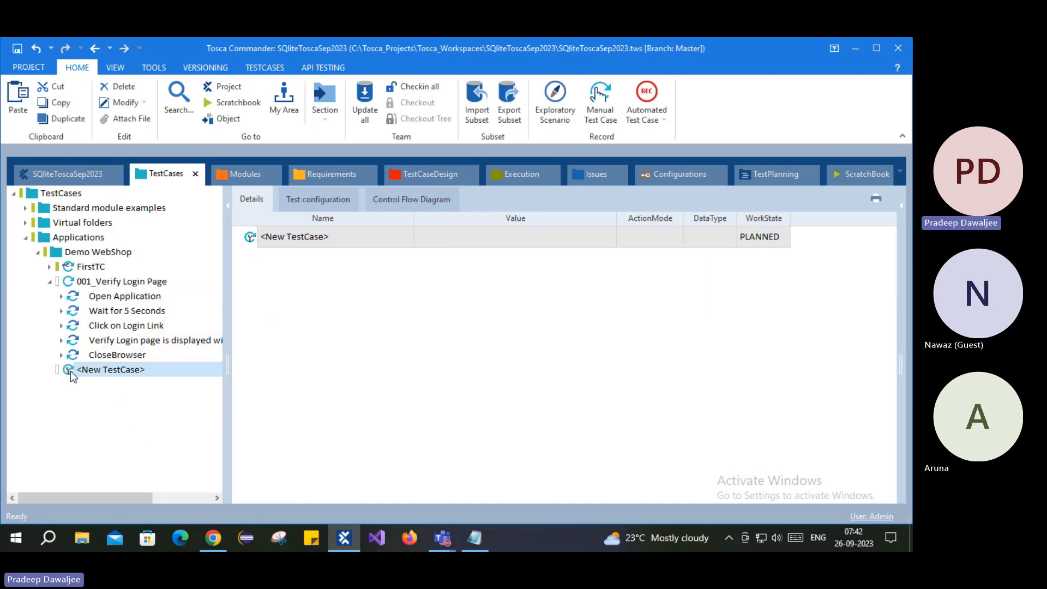
right_click(71, 371)
left_click(105, 363)
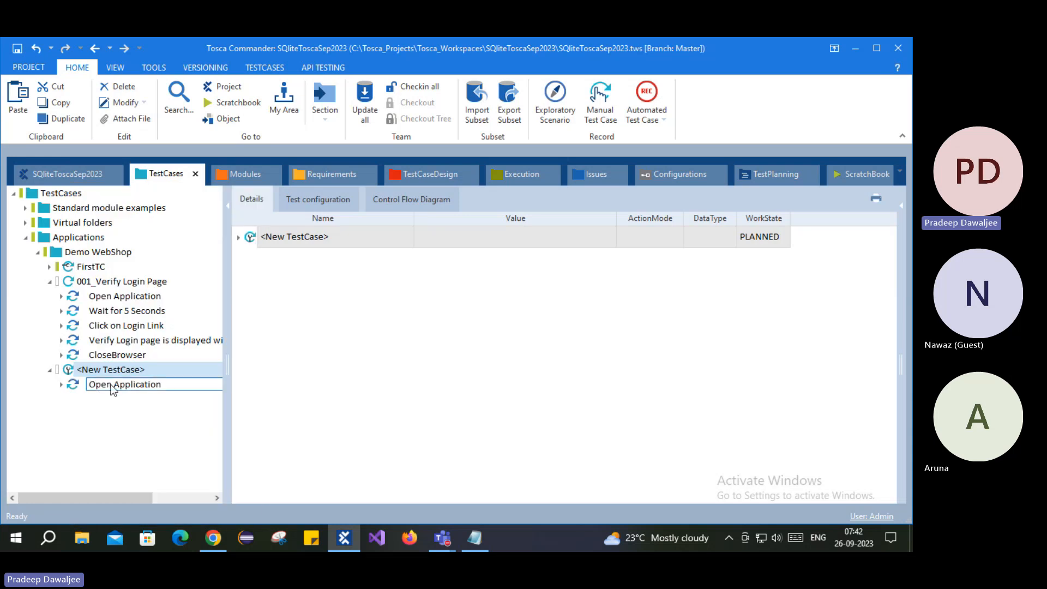
key("Return")
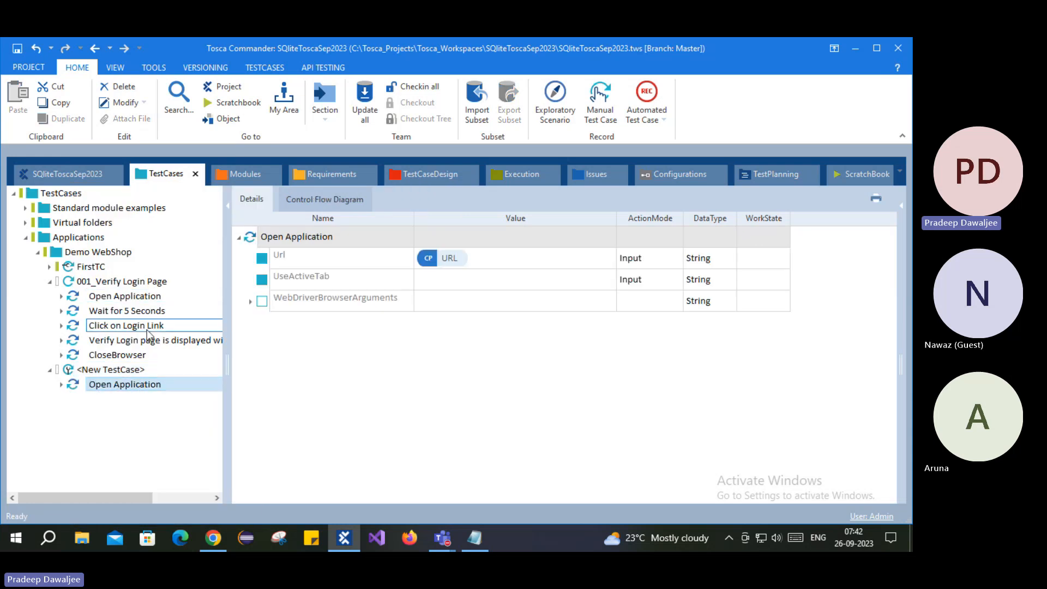
- Copy Wait for 5 Seconds, Click on Login Link and Verify Login page into the new test case
left_click(109, 313)
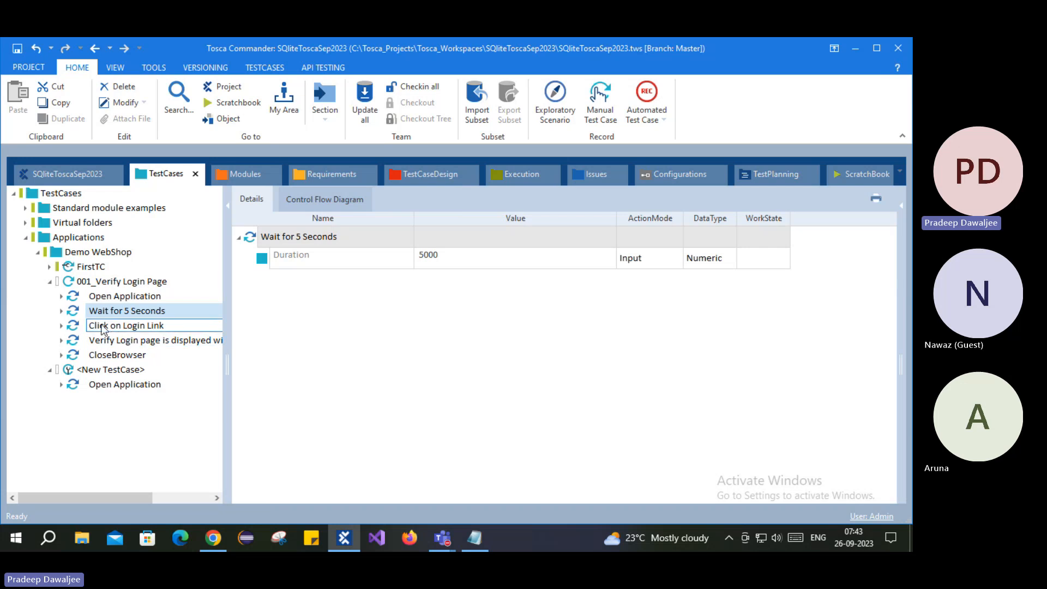
left_click(113, 342, "ctrl")
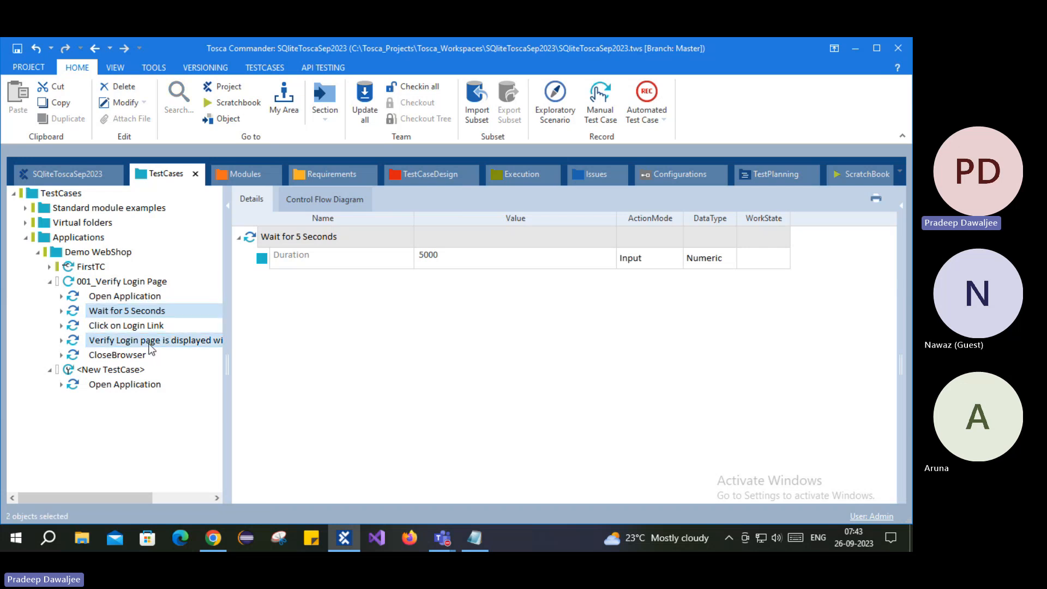
left_click(105, 326, "ctrl")
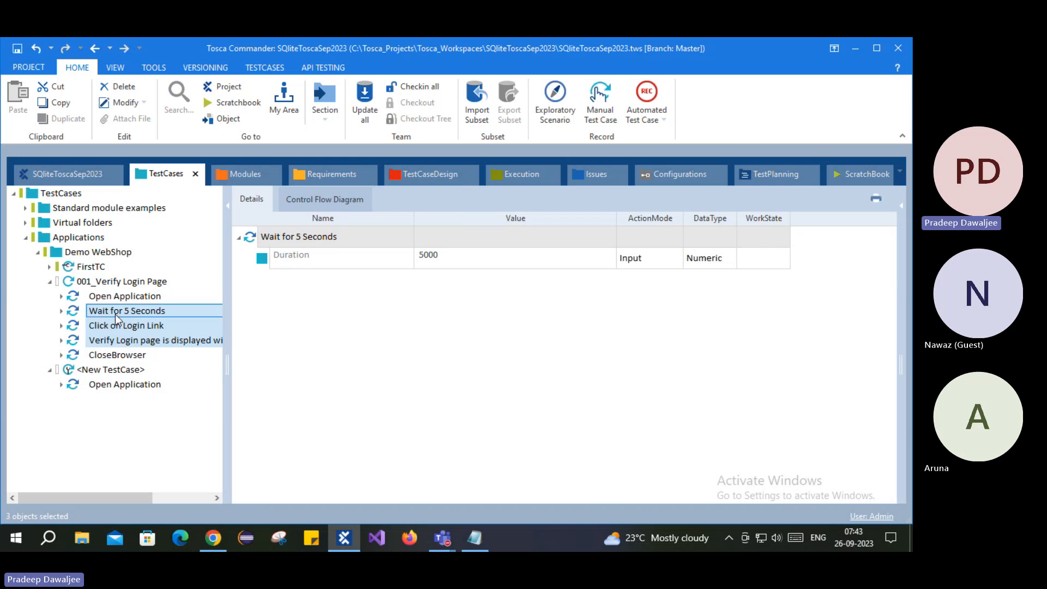
key("ctrl+c")
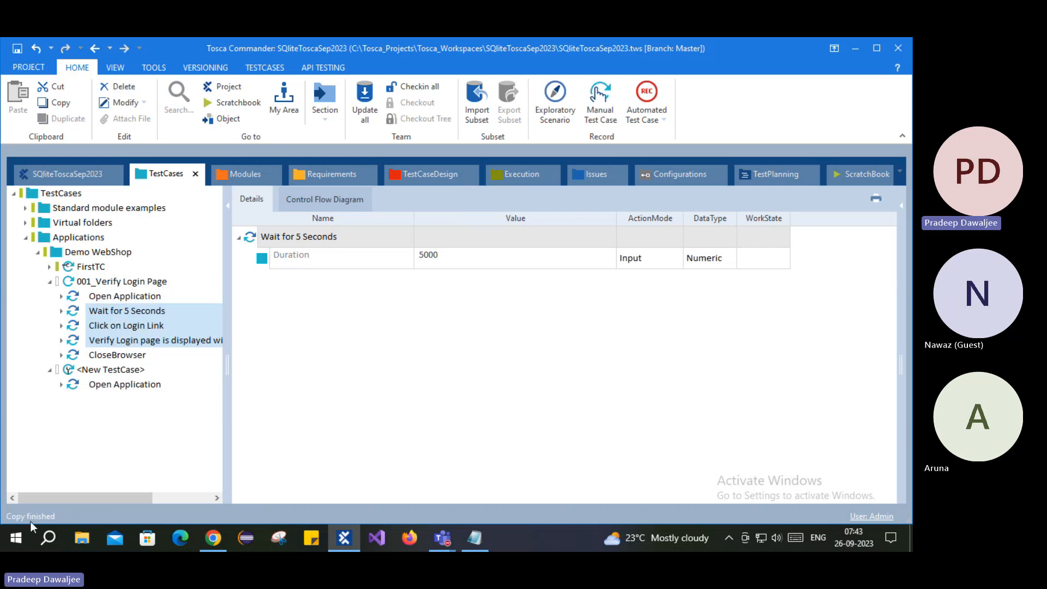
right_click(139, 311)
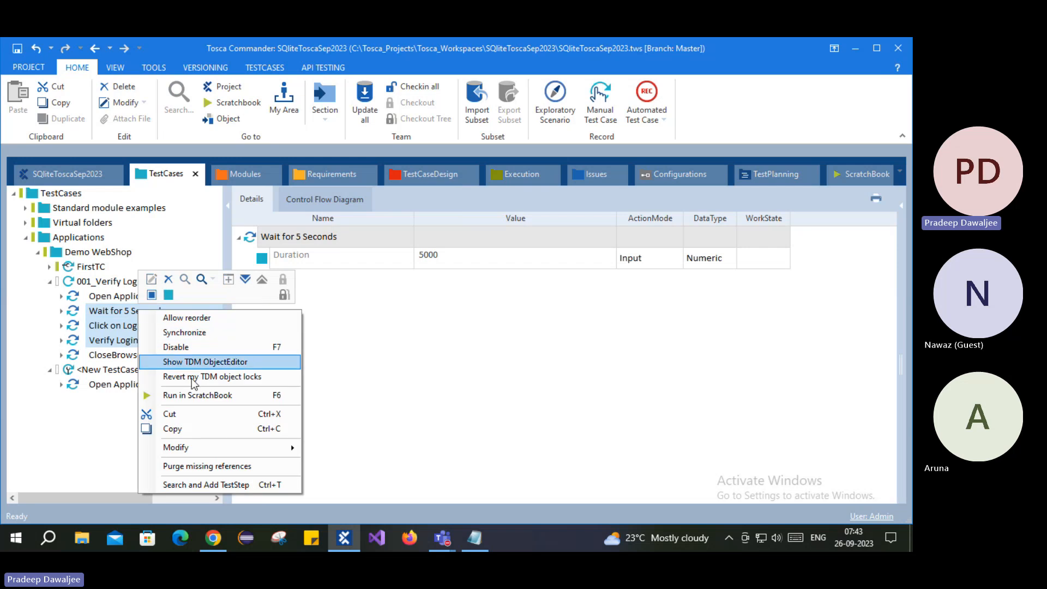
left_click(172, 428)
left_click(85, 373)
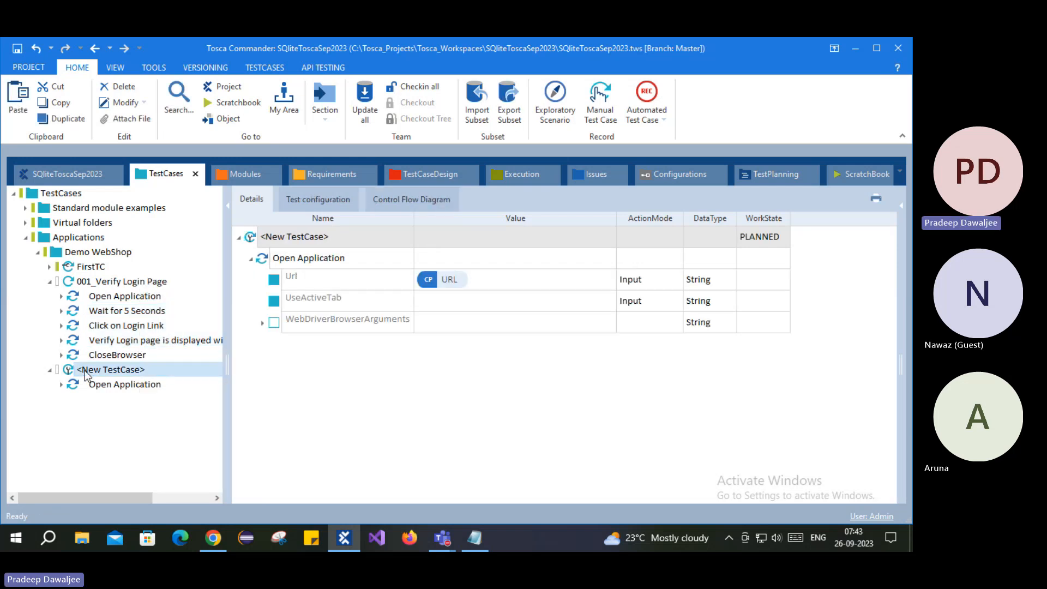
right_click(85, 372)
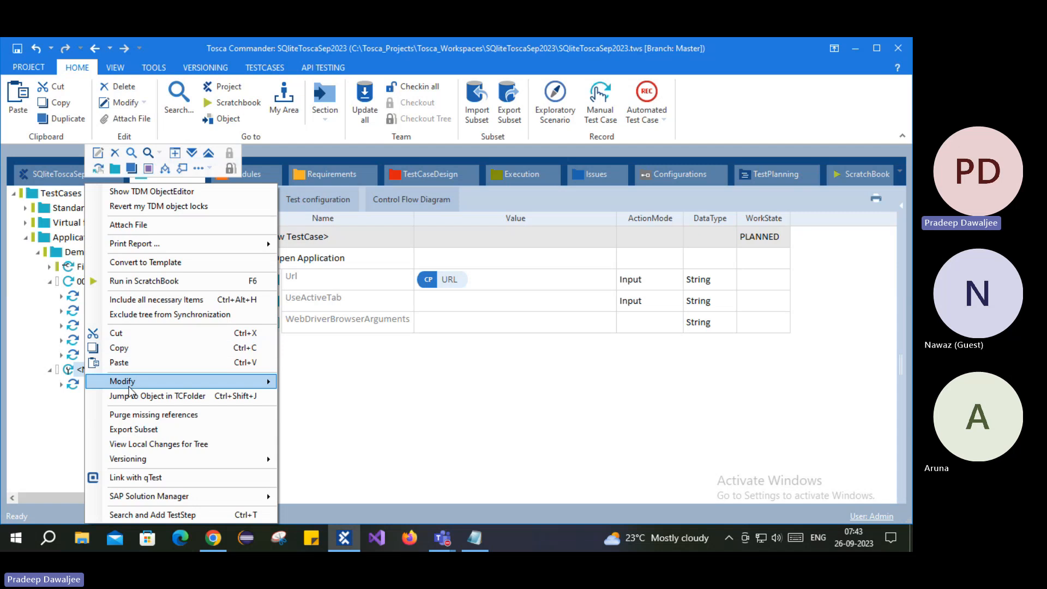
left_click(52, 392)
left_click(66, 367)
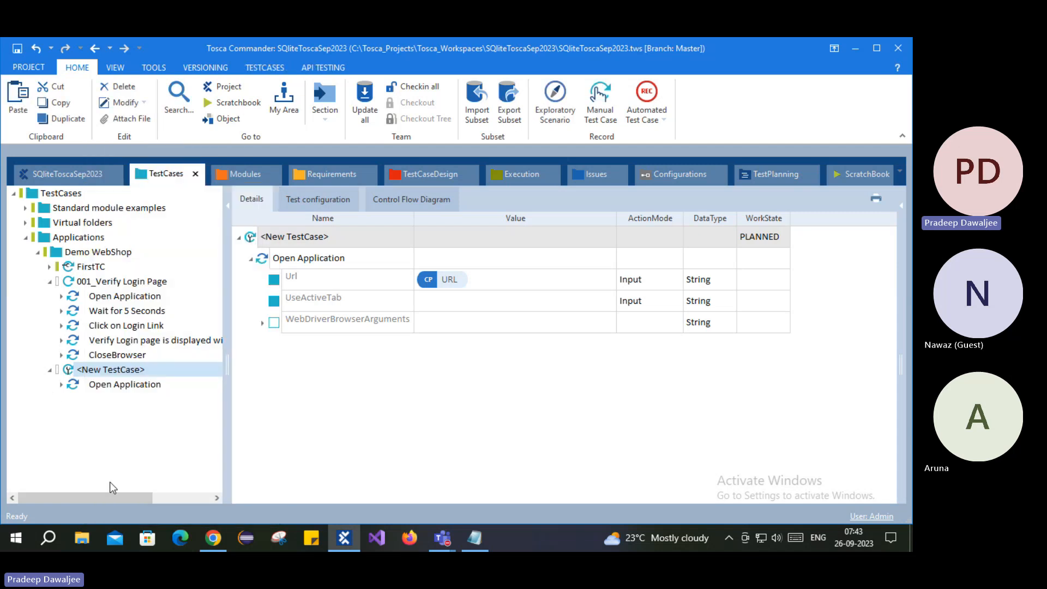
key("ctrl+v")
- Compare the pasted steps against the originals in 001_Verify Login Page
left_click(131, 398)
left_click(127, 413)
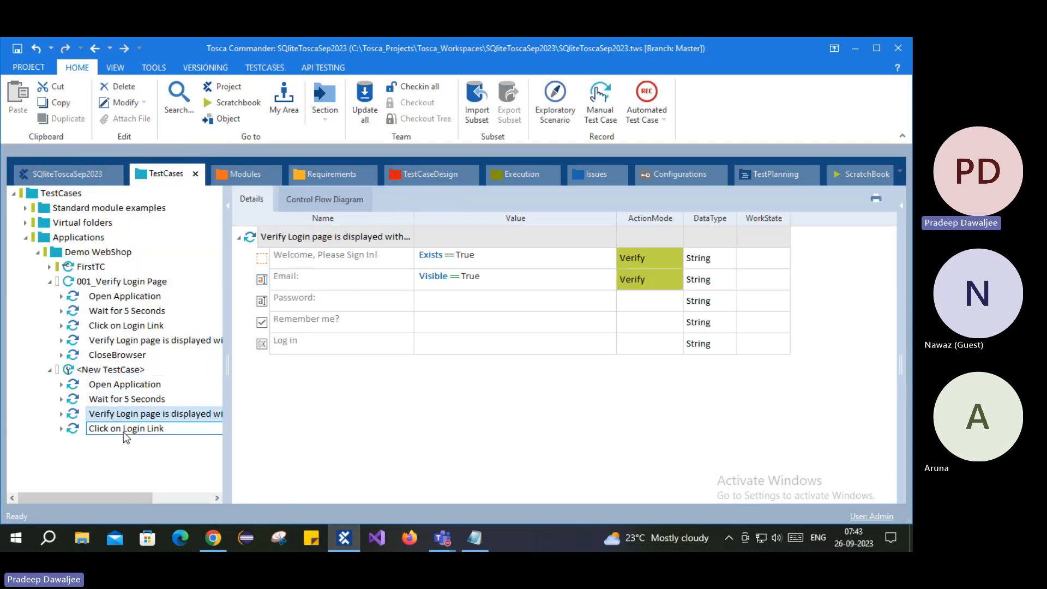
left_click(127, 428)
left_click(113, 401)
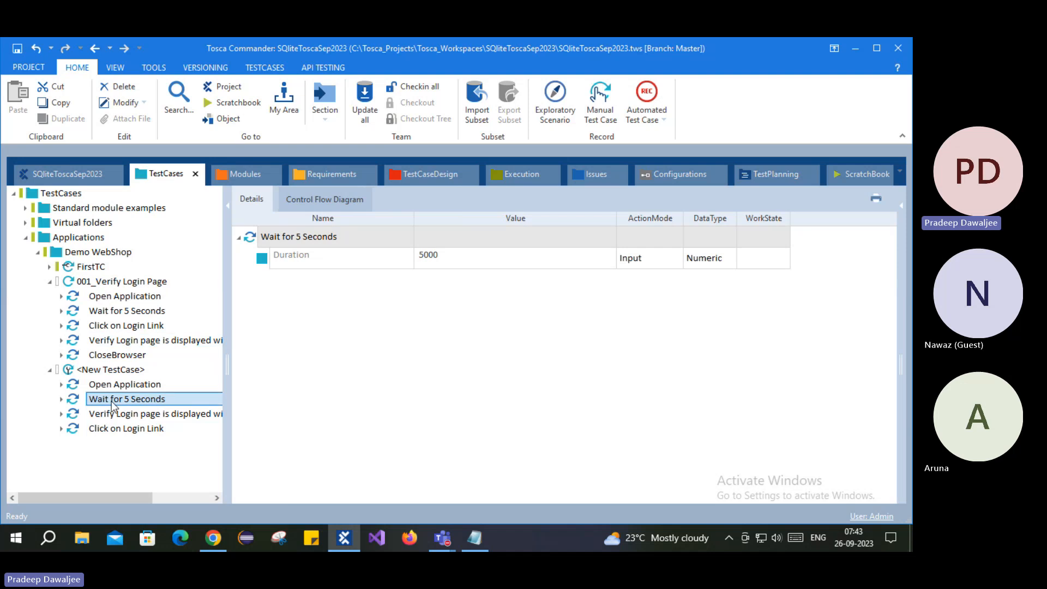
left_click(130, 311)
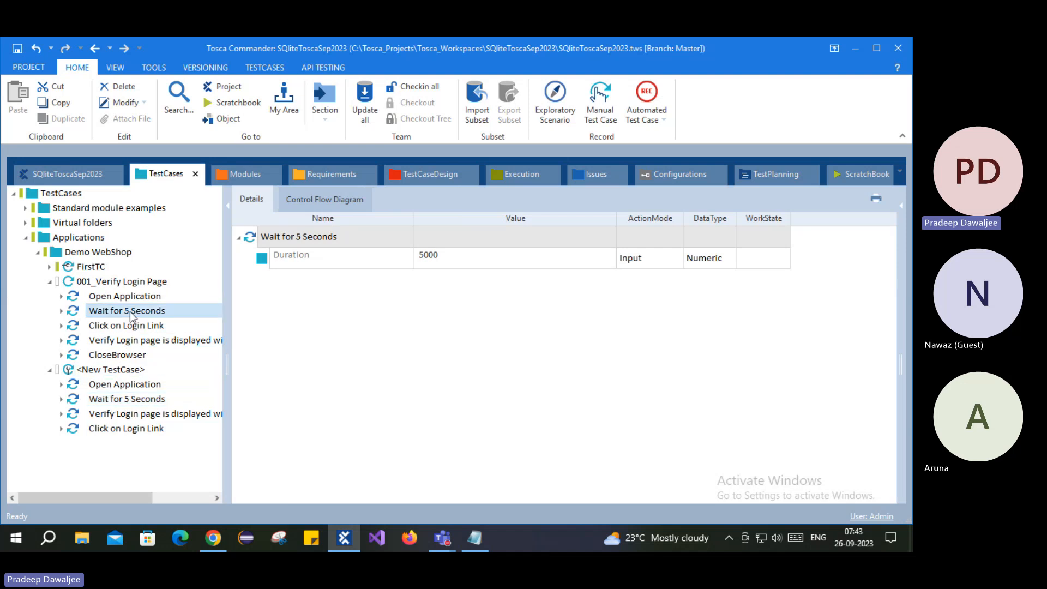
left_click(108, 341)
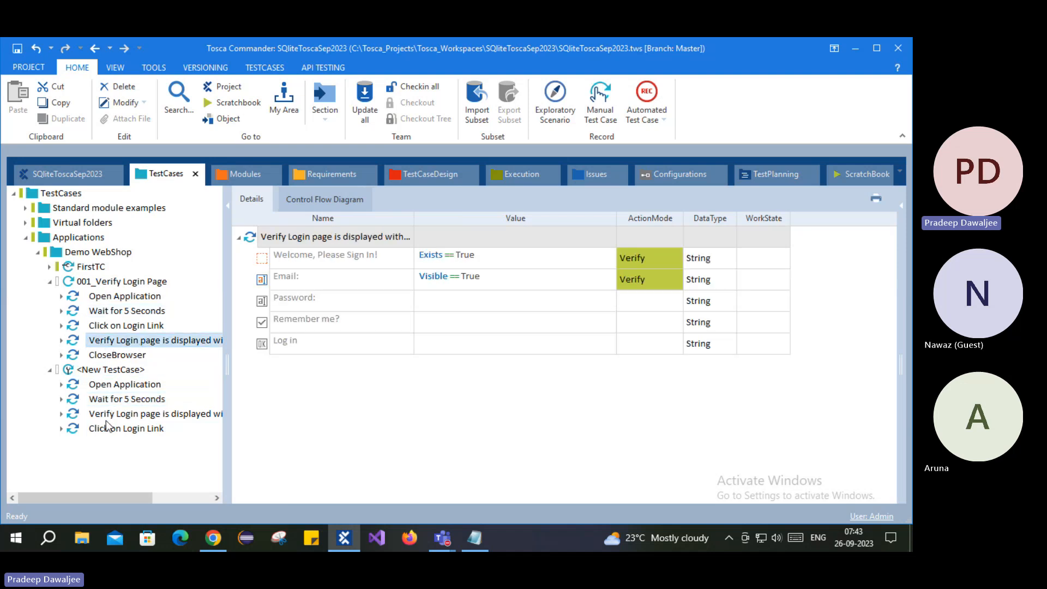
left_click(126, 326)
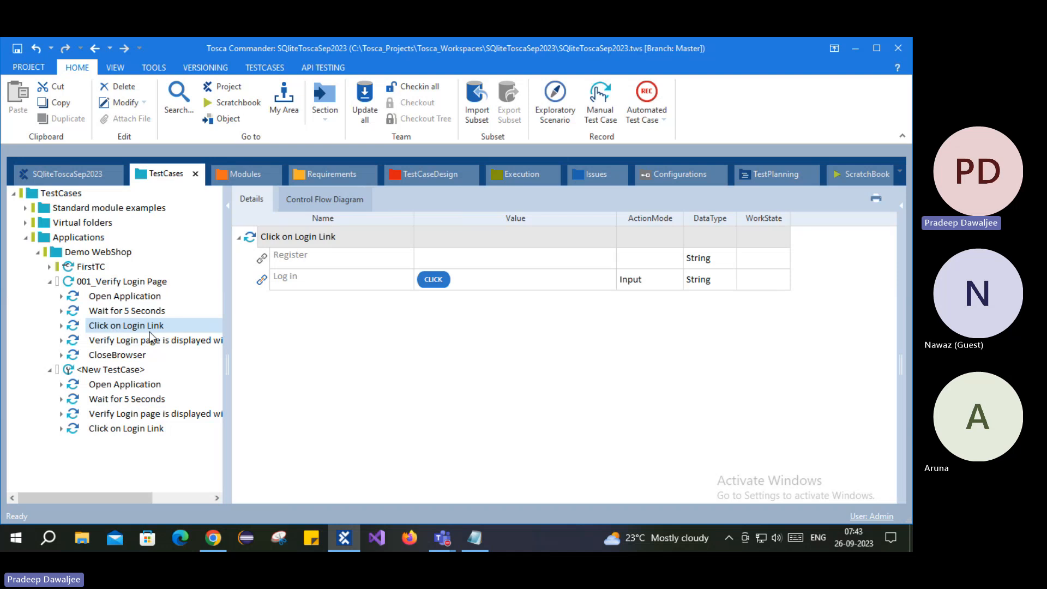
left_click(130, 399)
left_click(120, 416)
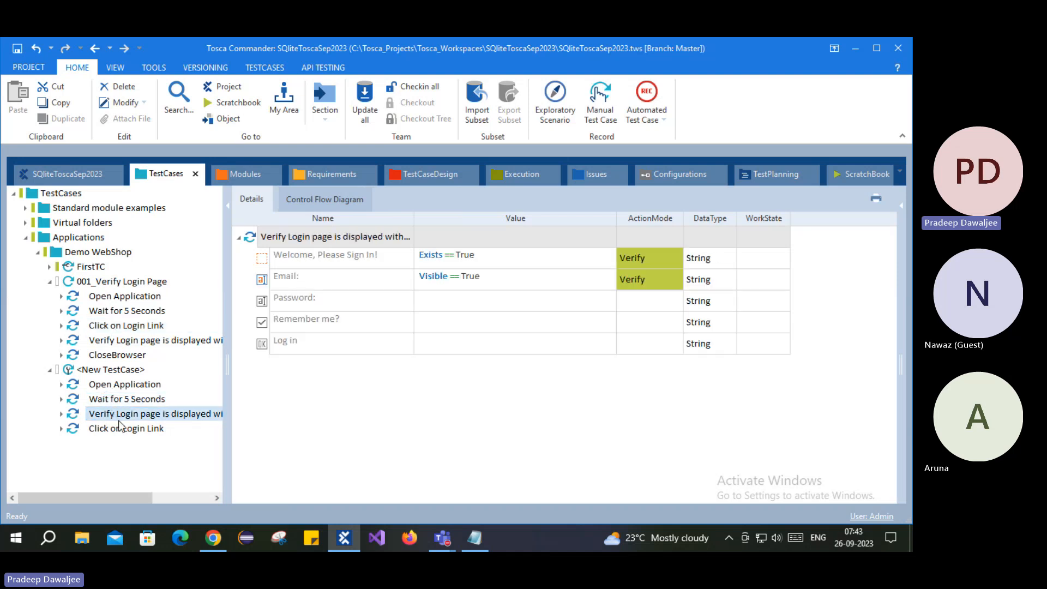
left_click(122, 428)
left_click(123, 399)
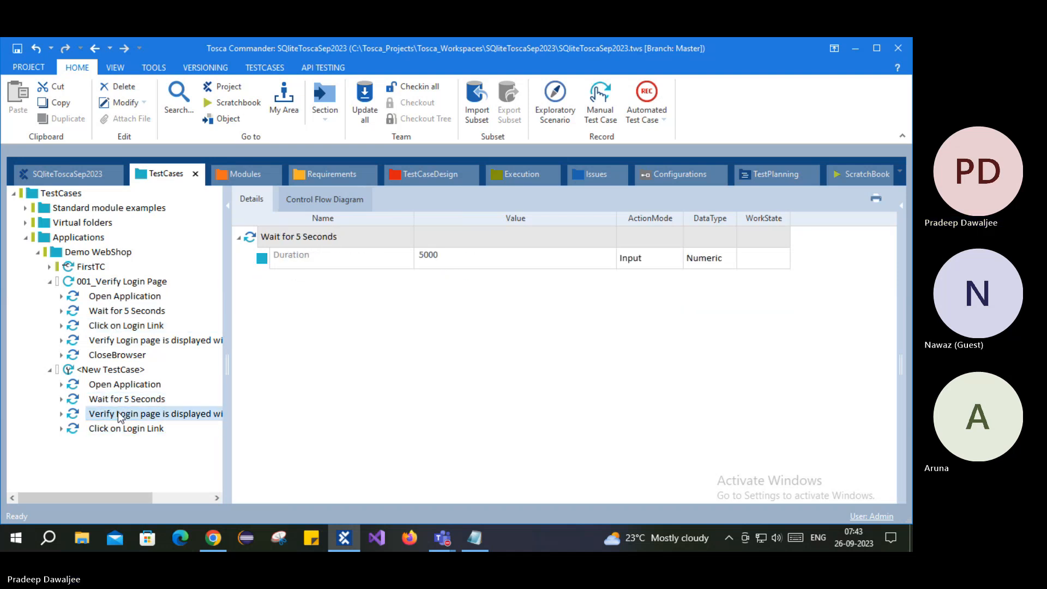
left_click(128, 399)
- Move the copied Click on Login Link step above Verify Login page
left_click(116, 431)
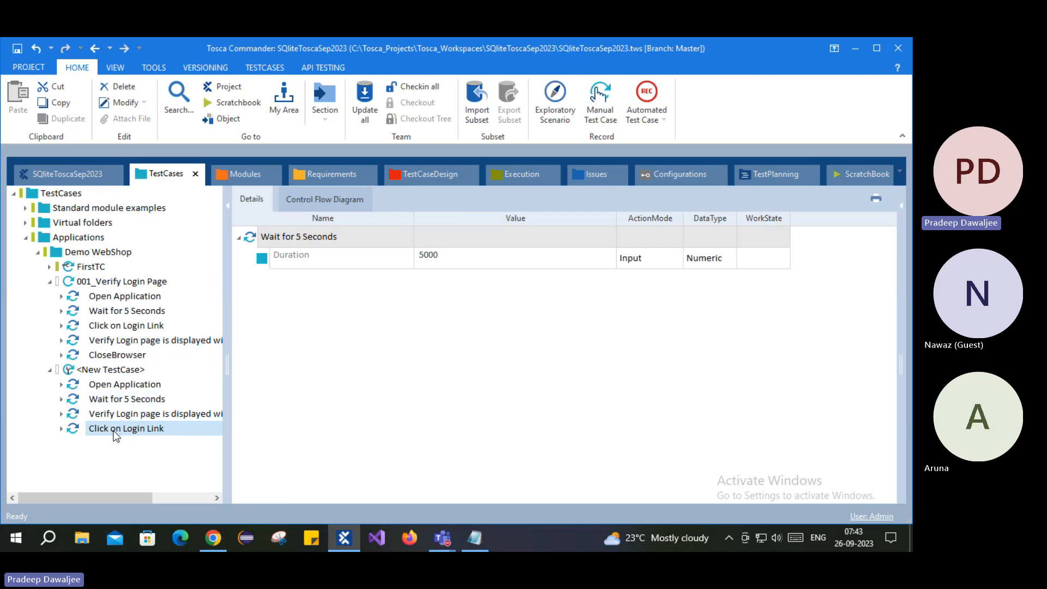
left_click(112, 416)
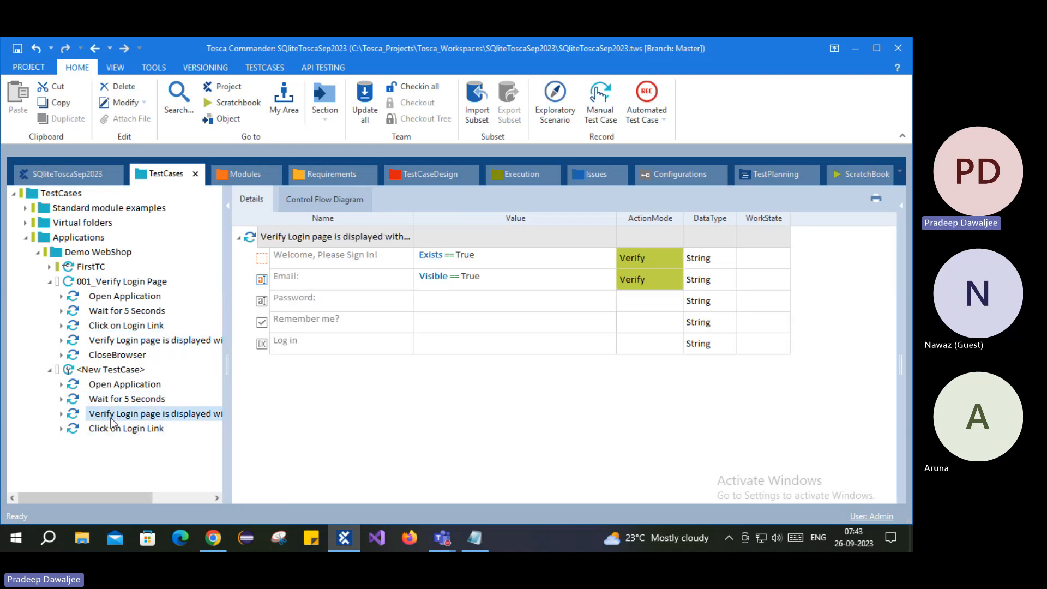
left_click(97, 429)
mouse_move(90, 430)
left_mouse_down()
mouse_move(79, 428)
mouse_move(91, 419)
mouse_move(74, 420)
left_mouse_up()
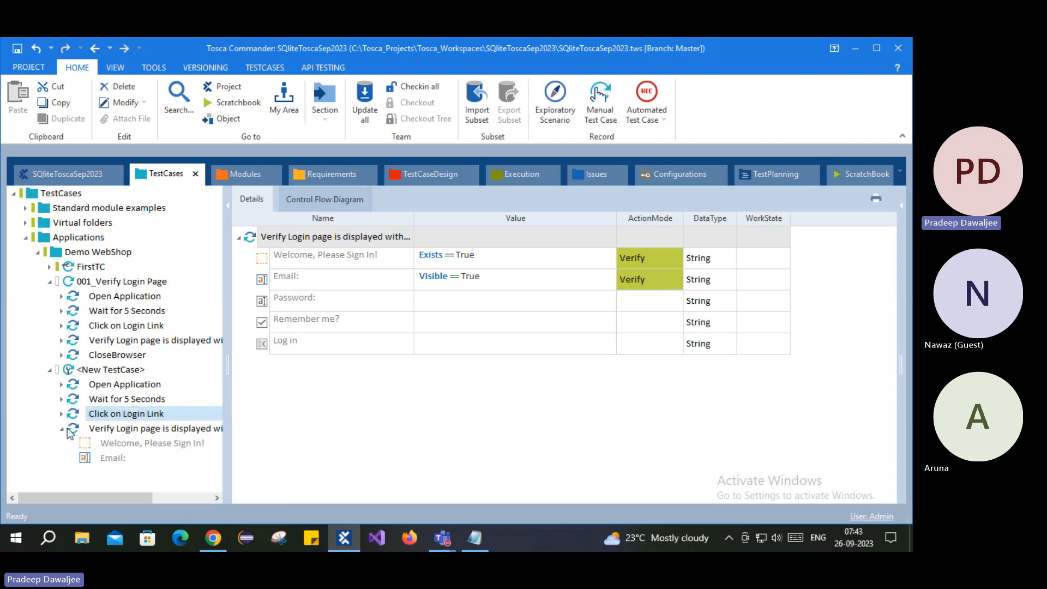
left_click(62, 428)
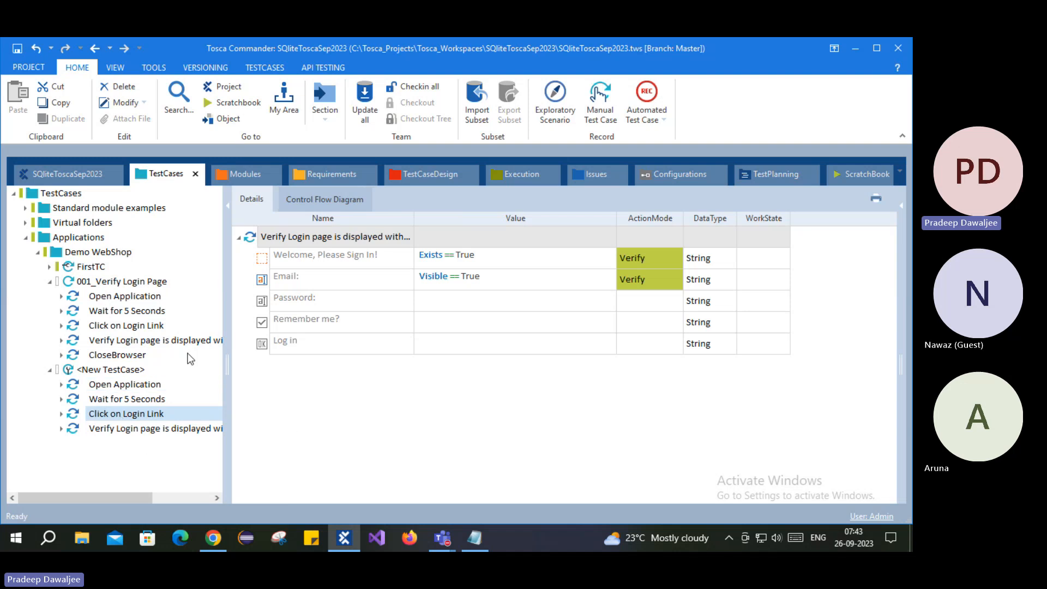
- Delete the <New TestCase> test case
left_click(100, 370)
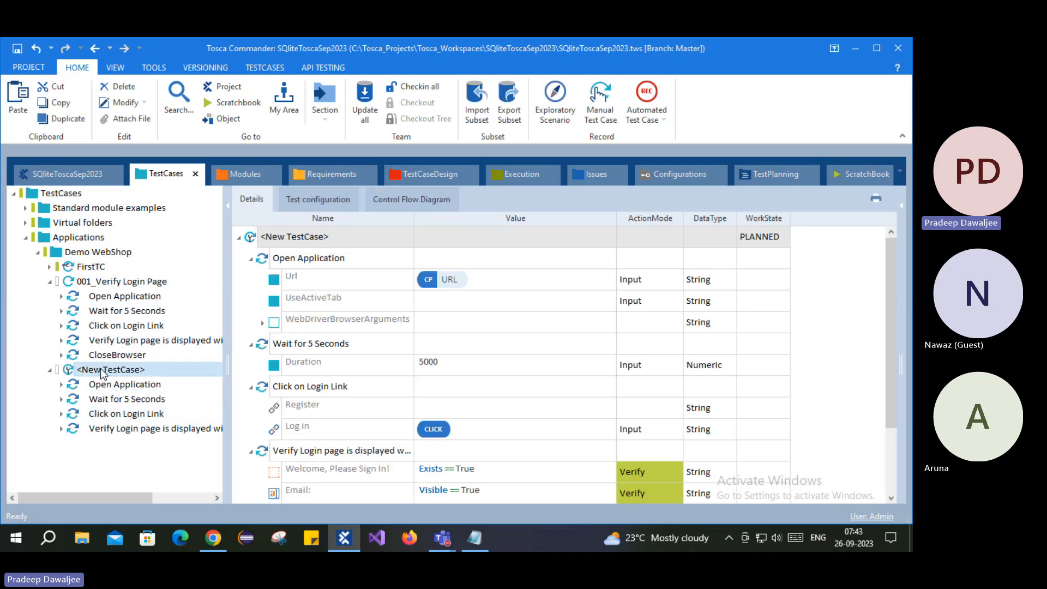
right_click(100, 370)
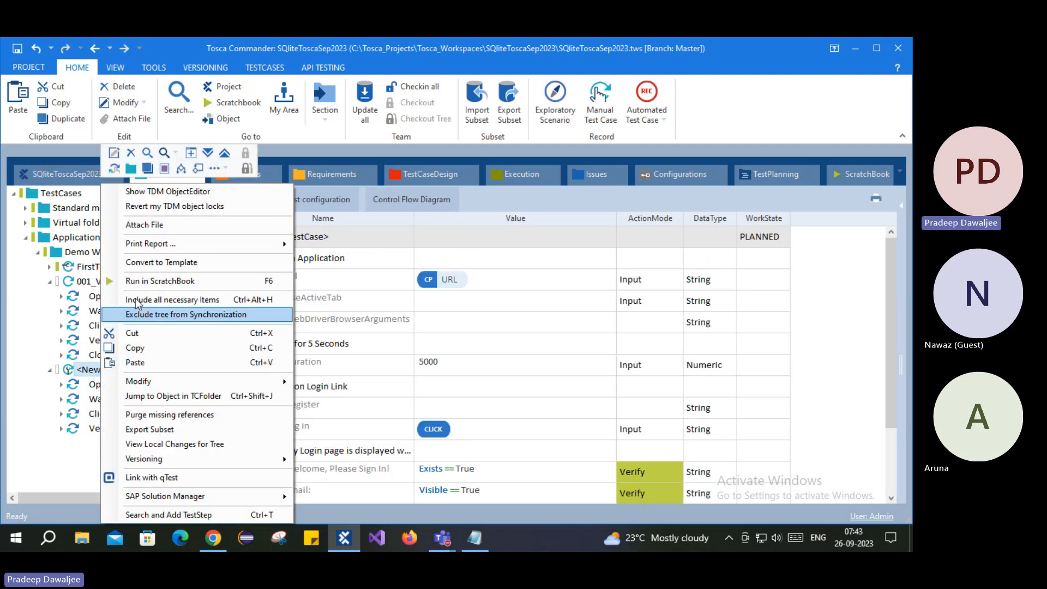
left_click(131, 153)
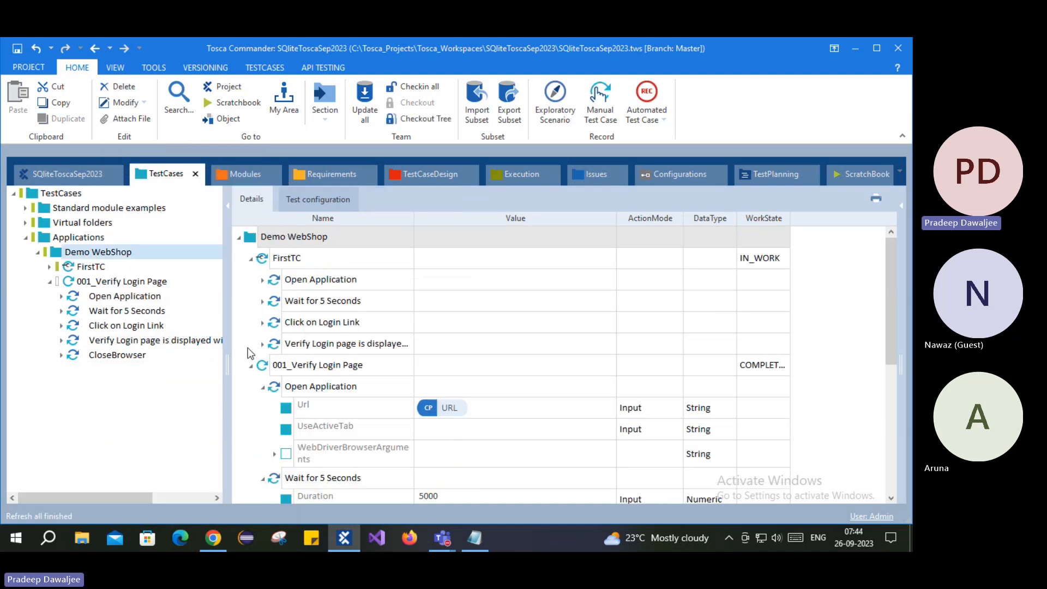
- Copy 001_Verify Login Page into Demo WebShop, creating 001_Verify Login Page_1
left_click(70, 279)
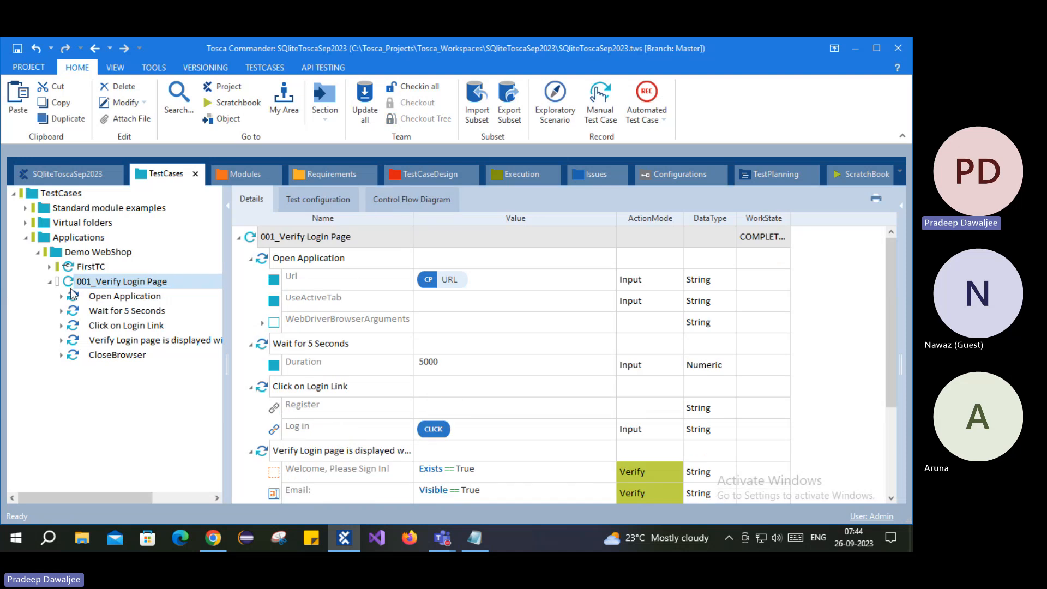
left_click(106, 288)
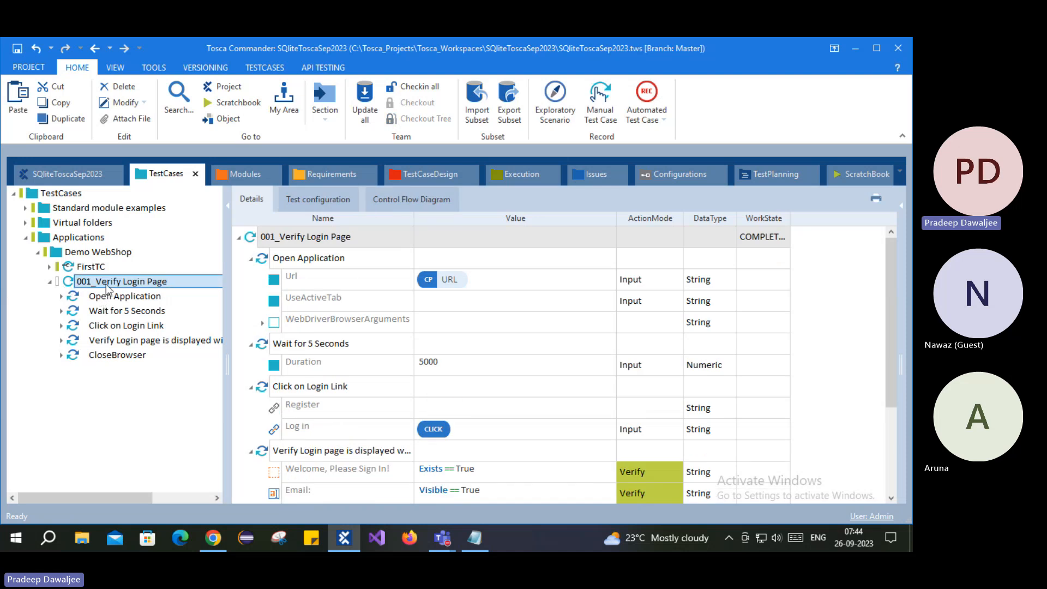
key("ctrl+c")
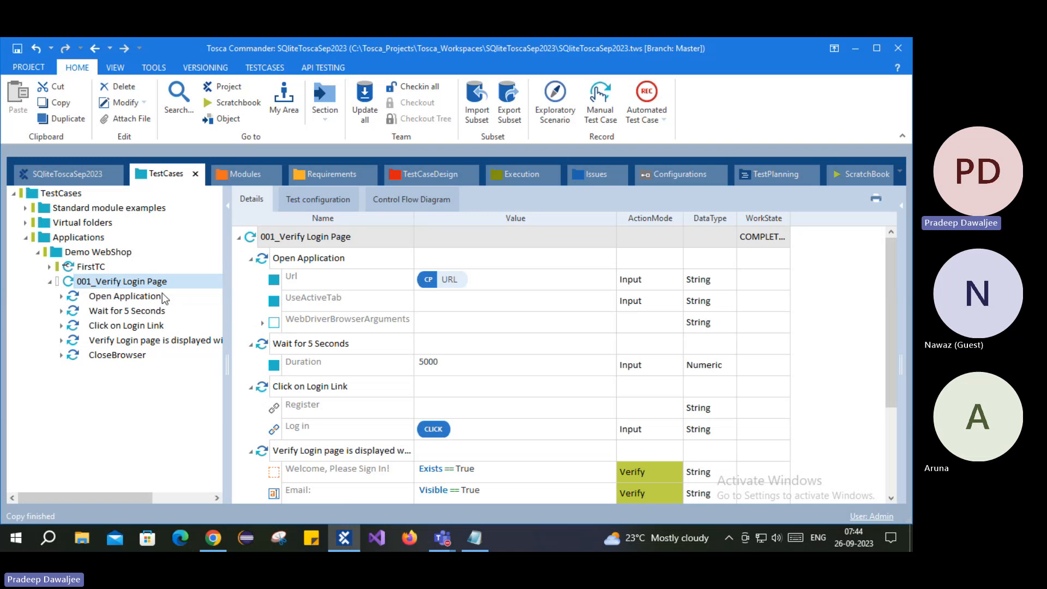
left_click(77, 256)
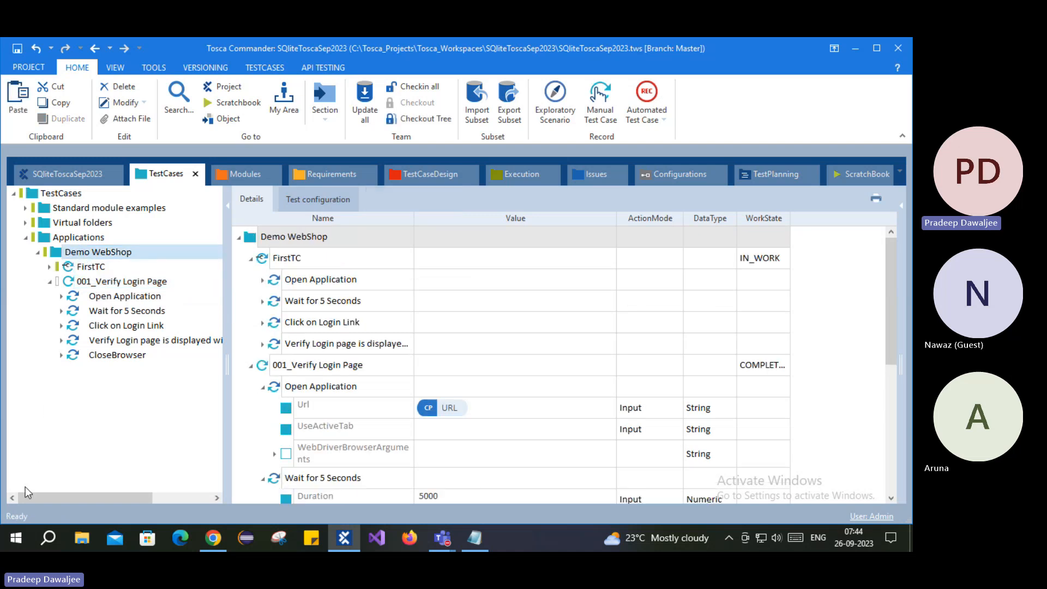
key("ctrl+v")
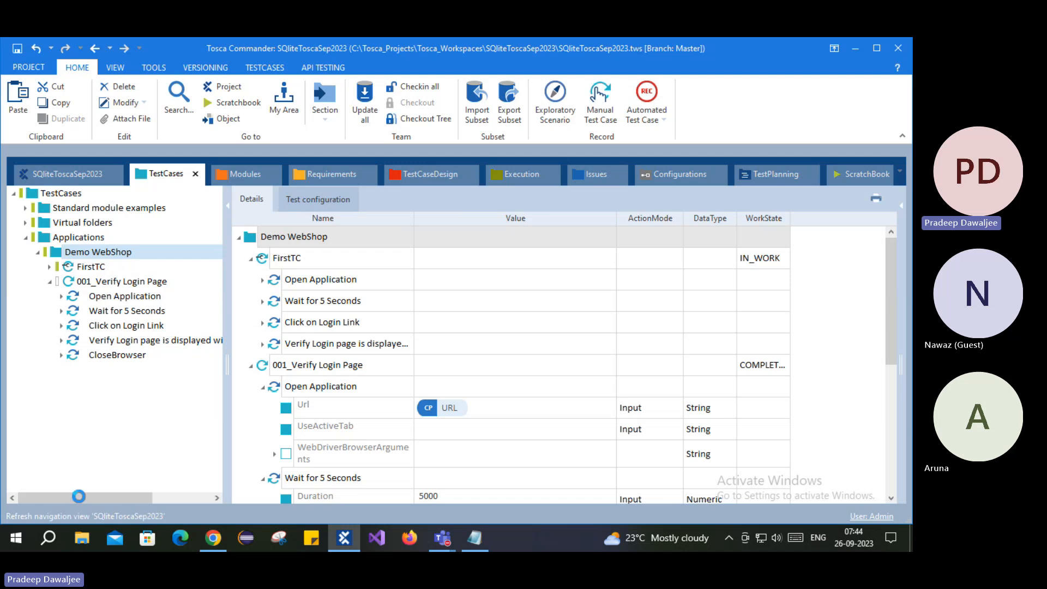
left_click(89, 297)
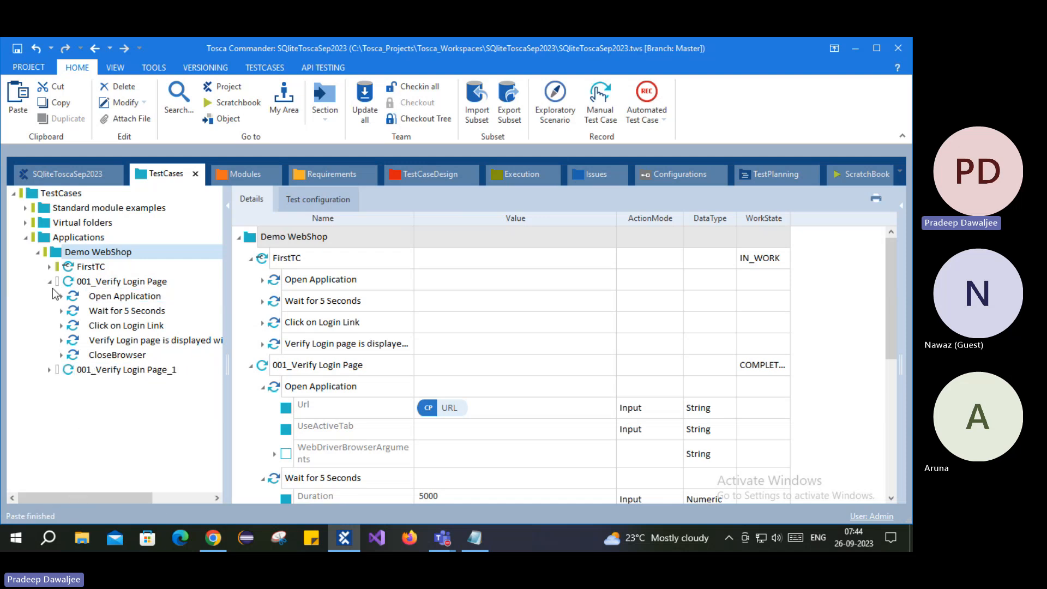
left_click(49, 282)
left_click(83, 297)
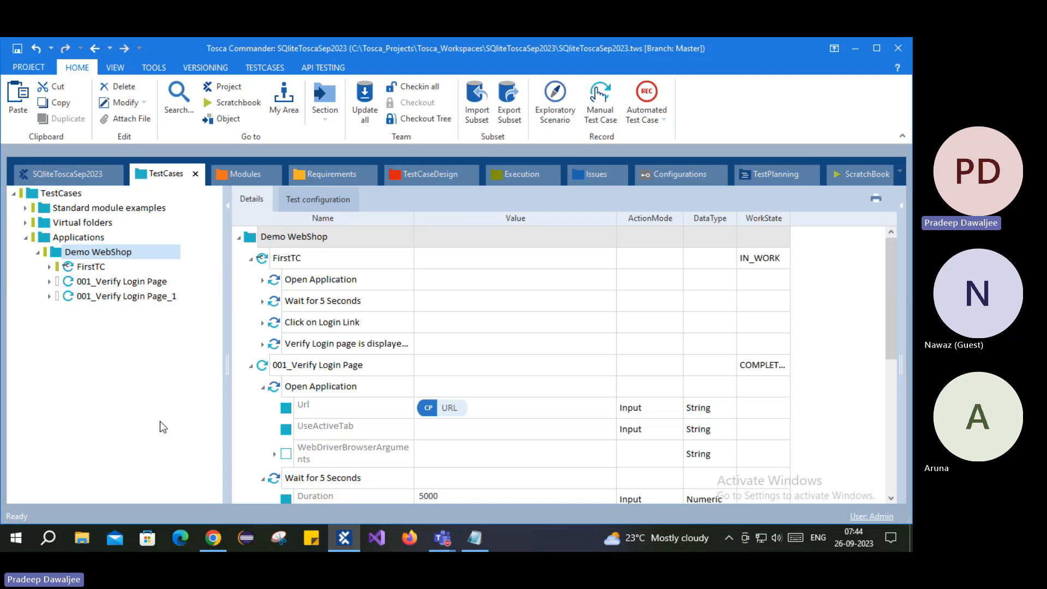
- Rename 001_Verify Login Page_1 to 002_Verify Invalid Login Func and set its WorkState to IN_WORK
left_click(113, 296)
left_click(145, 296)
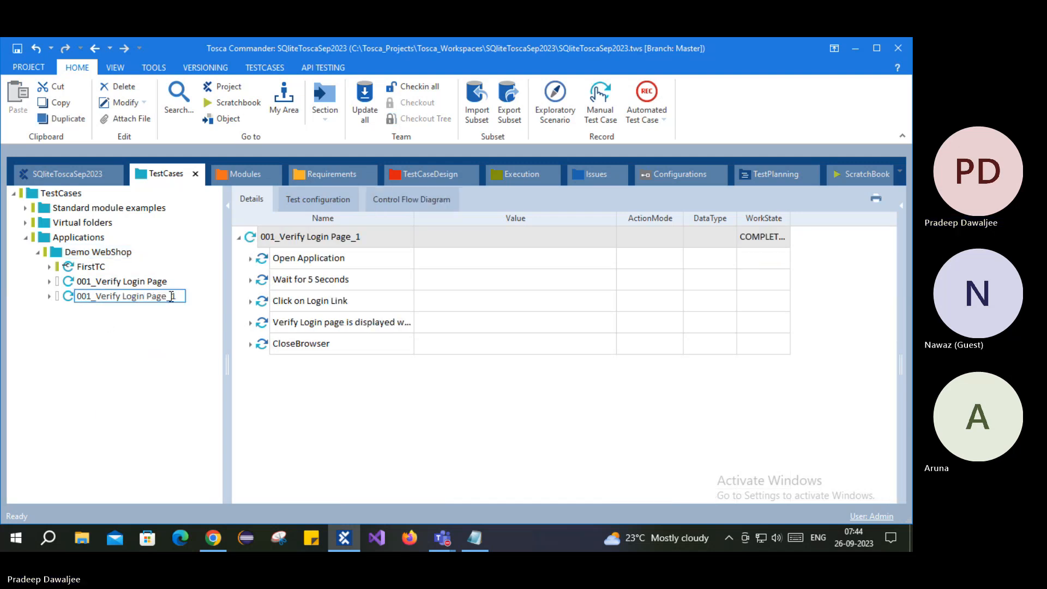
left_click_drag(167, 296, 182, 296)
key("BackSpace")
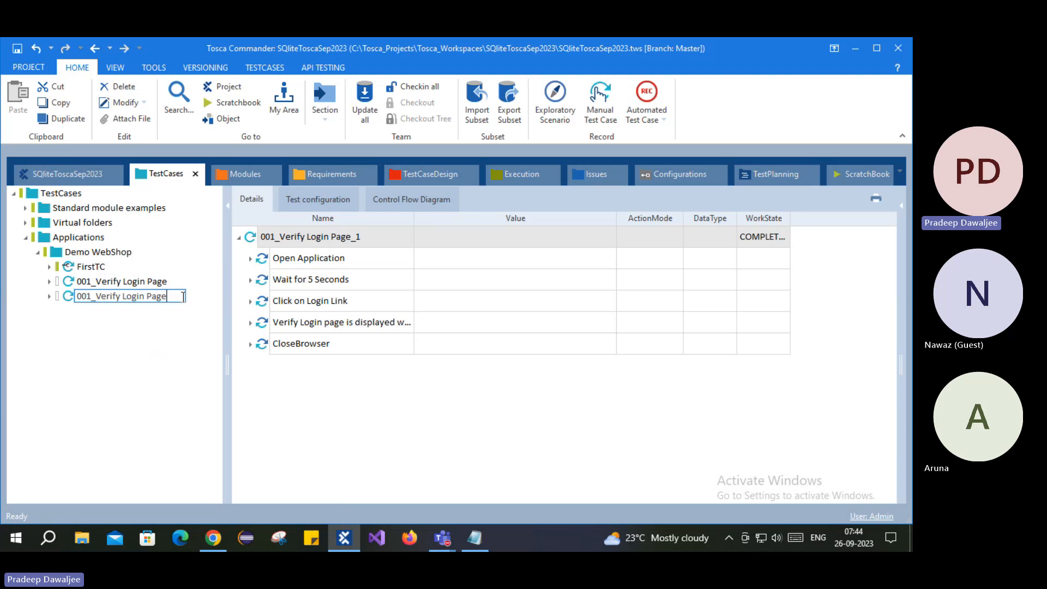
left_click_drag(86, 296, 198, 296)
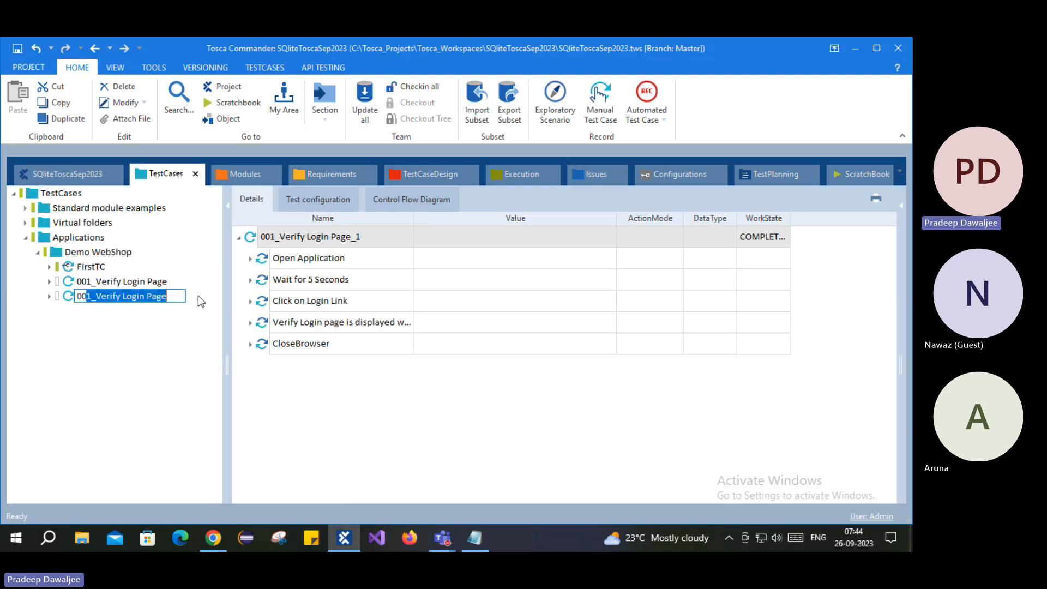
type("2")
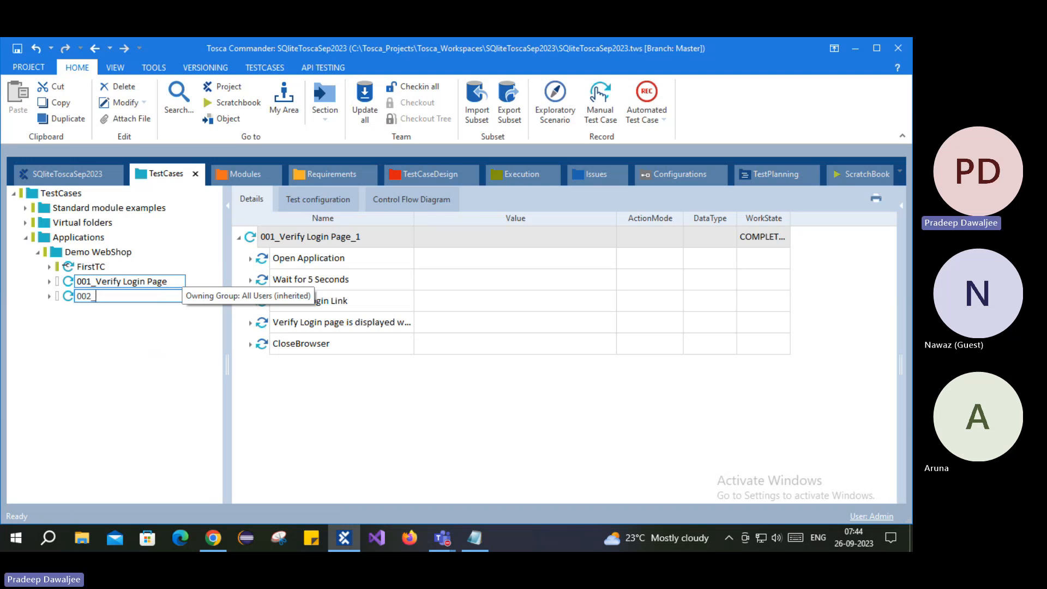
type("_")
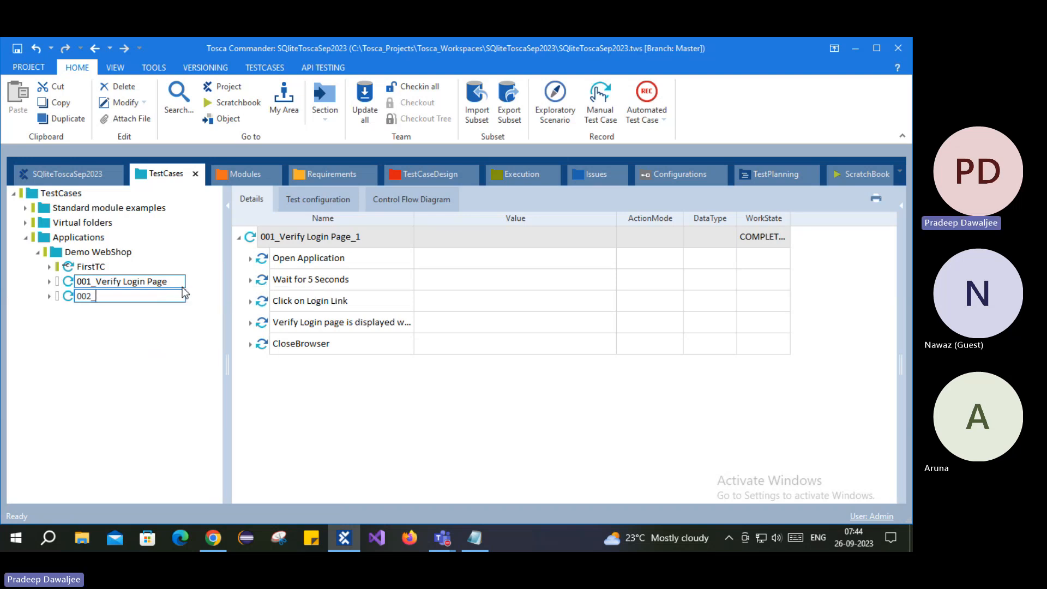
type("V")
type("erify Lo")
type("valid Log")
type("in")
type(" Func")
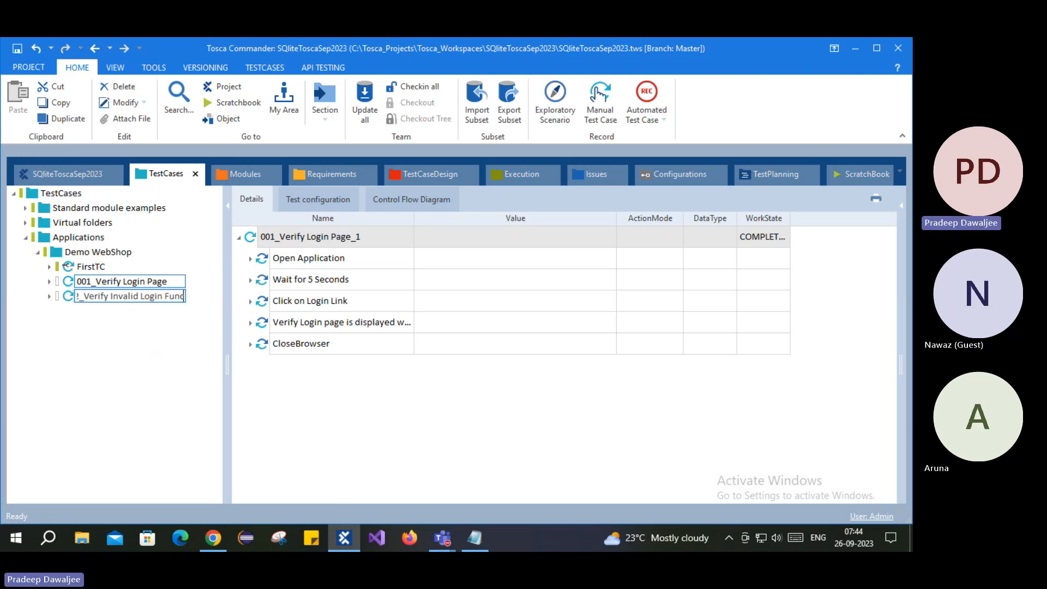
key("Return")
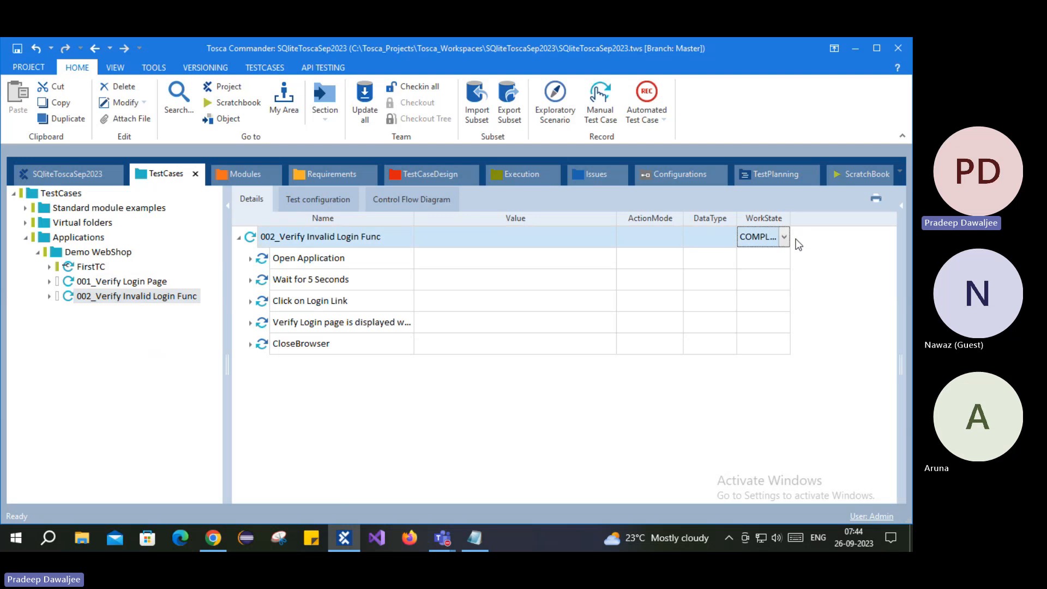
left_click(784, 237)
left_click(766, 269)
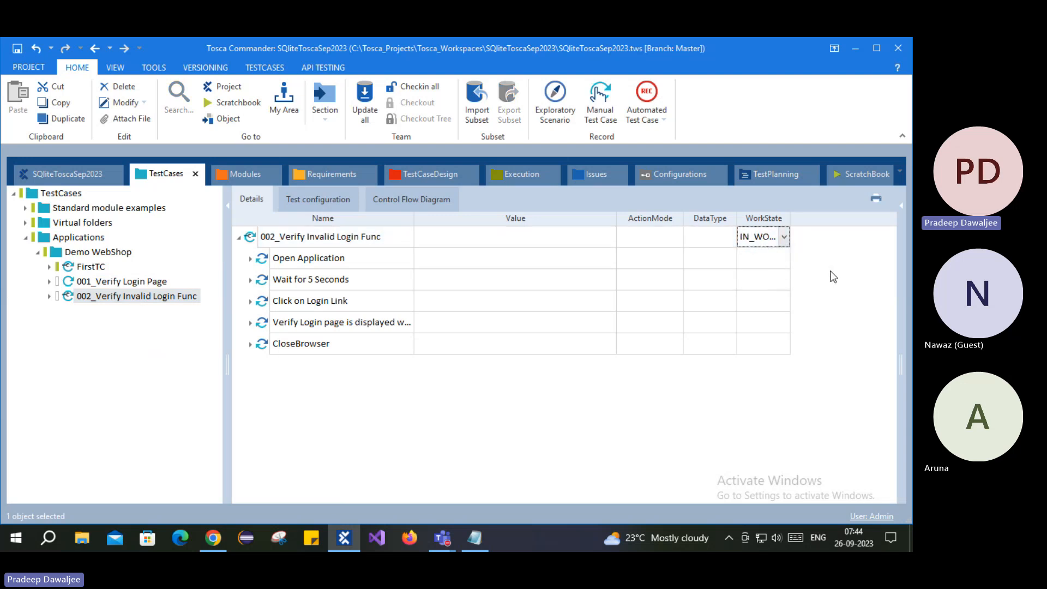
- Expand 002_Verify Invalid Login Func and delete its CloseBrowser step
left_click(49, 297)
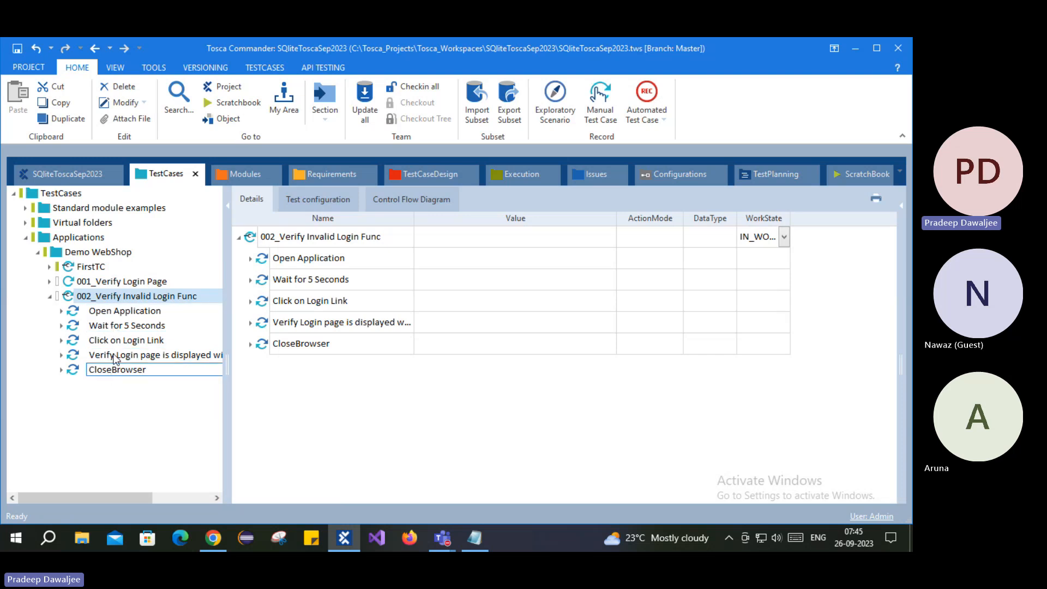
key("Down")
key("Down")
key("Down")
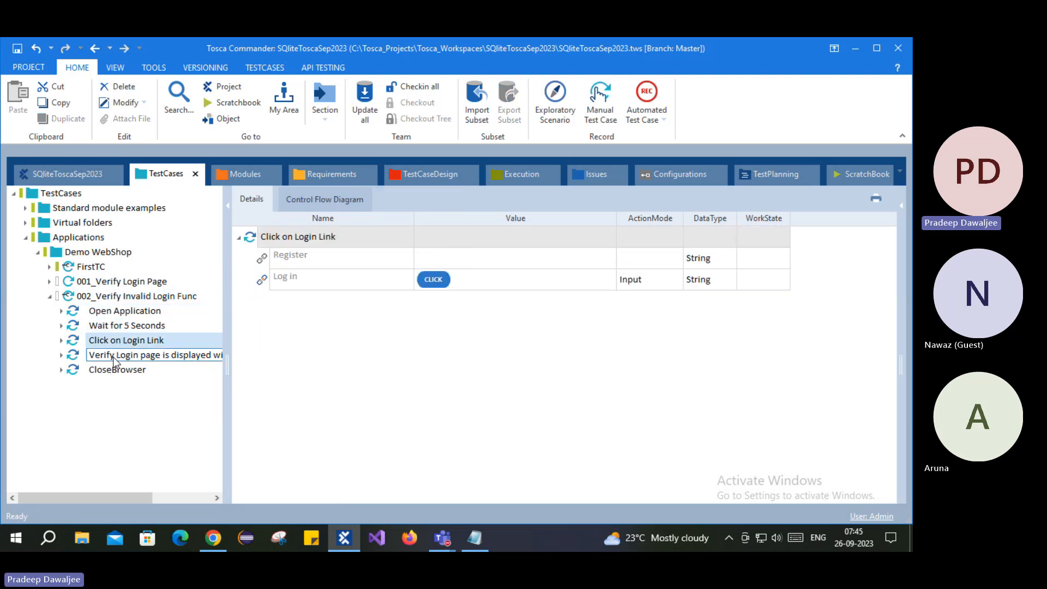
key("Down")
key("Down")
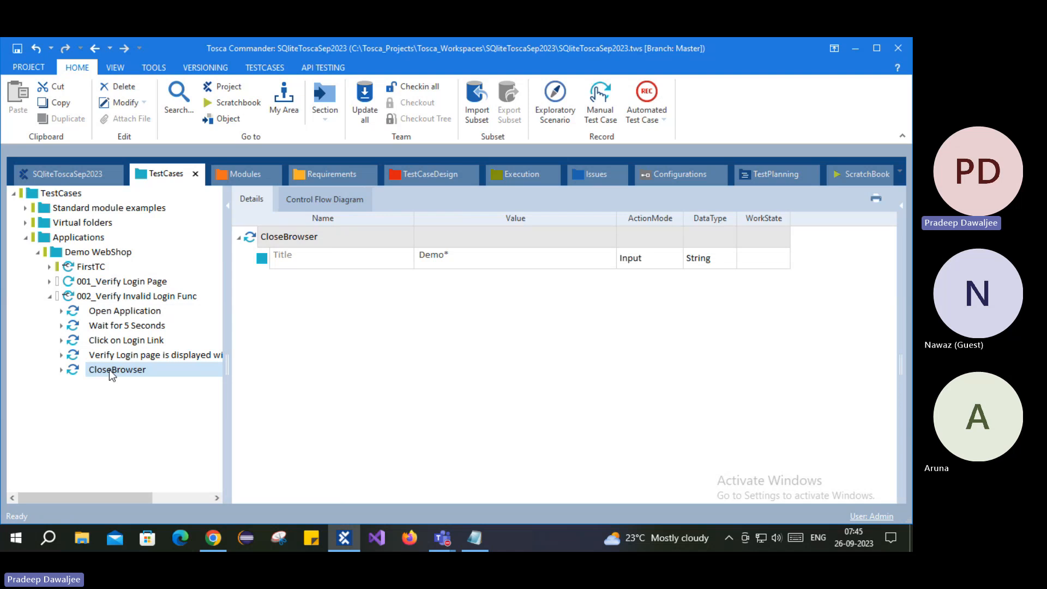
right_click(109, 370)
left_click(140, 262)
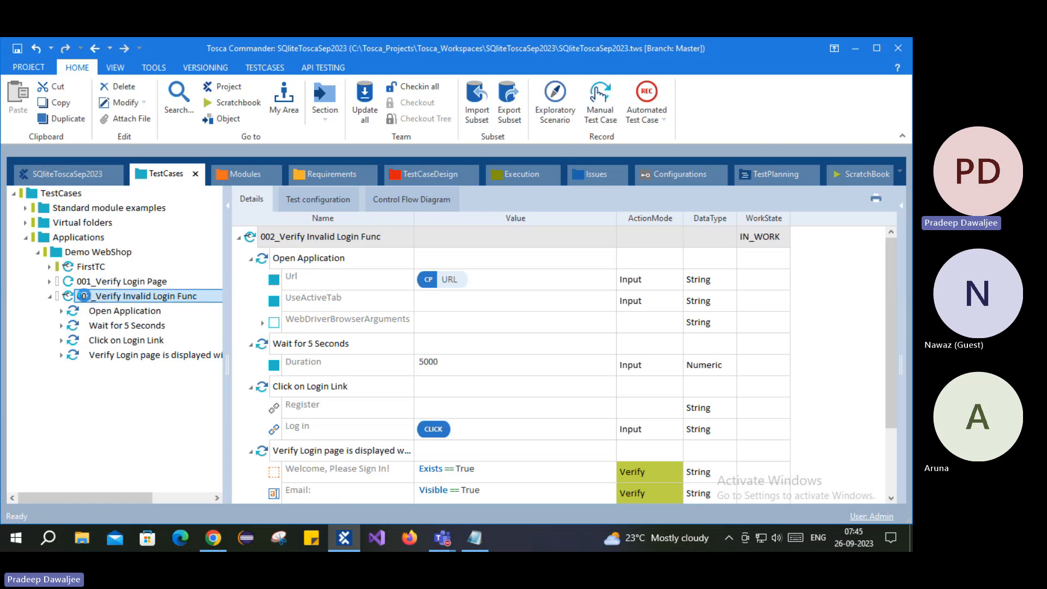
- Run 002_Verify Invalid Login Func in the ScratchBook, then select its Click on Login Link step
right_click(86, 300)
left_click(150, 281)
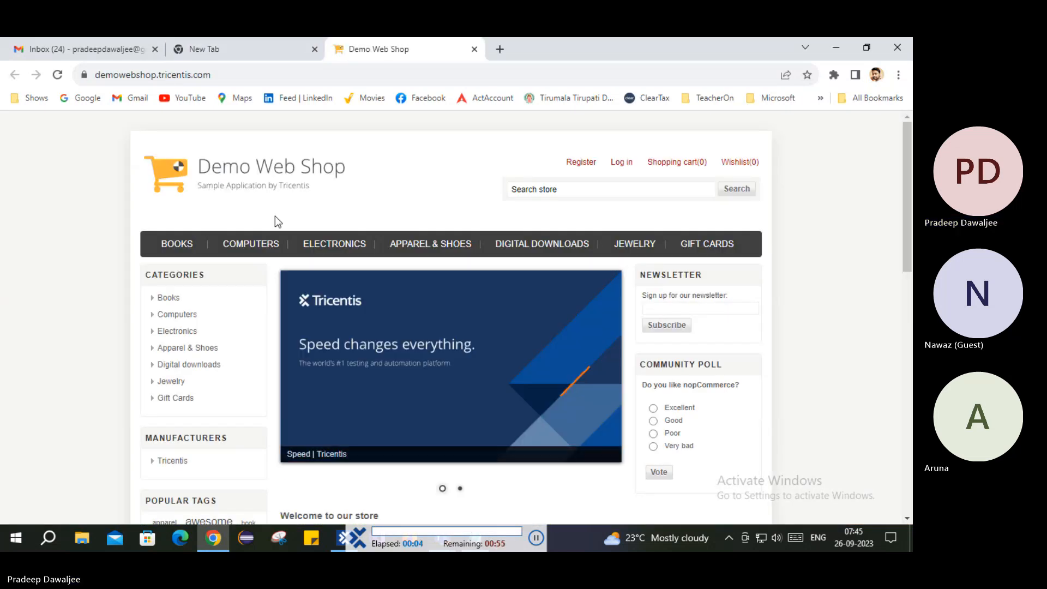
left_click(620, 165)
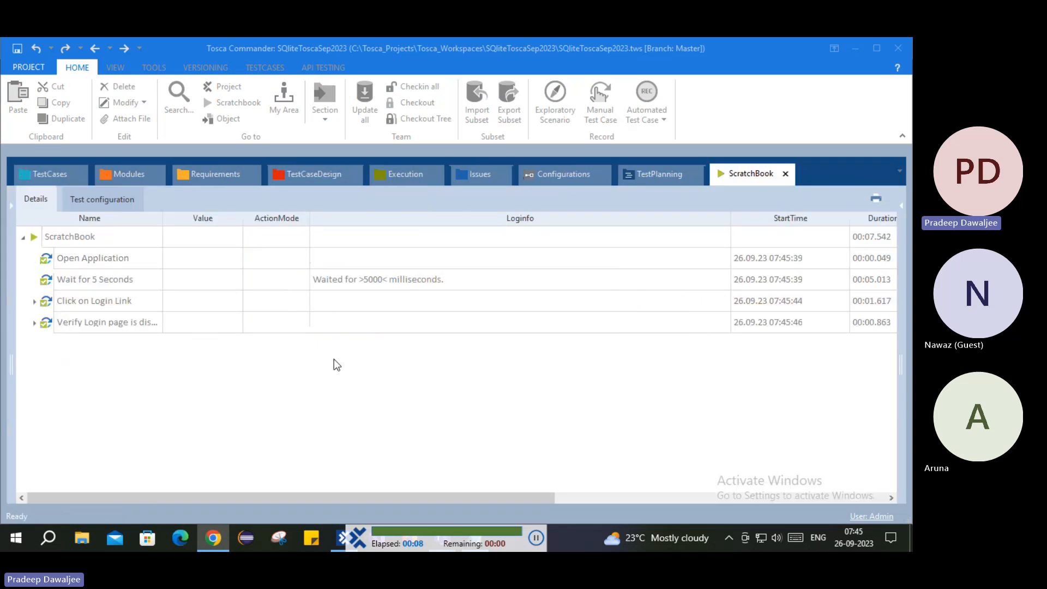
left_click(39, 171)
left_click(75, 324)
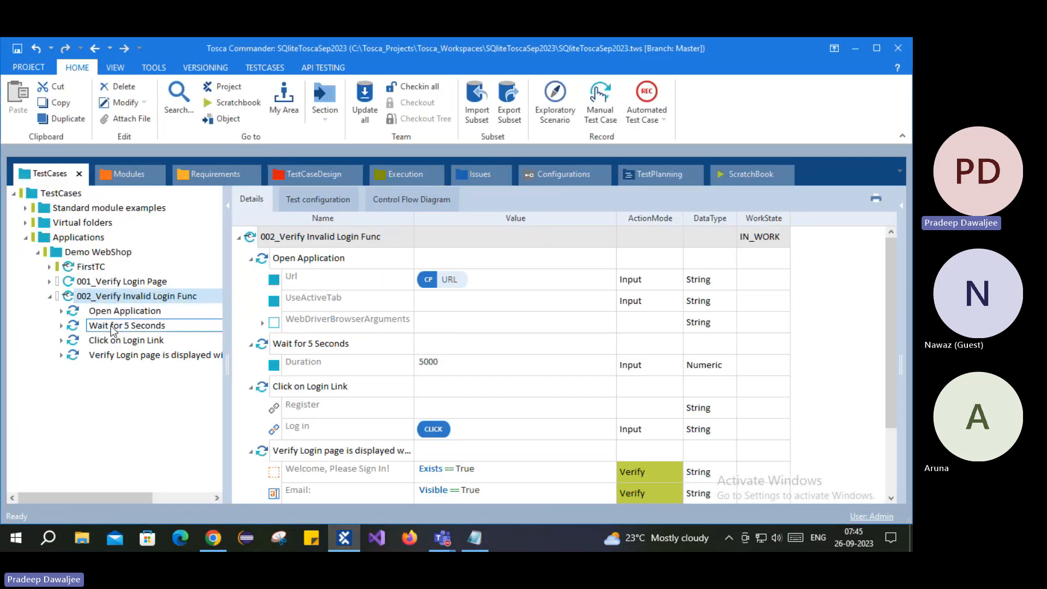
left_click(123, 341)
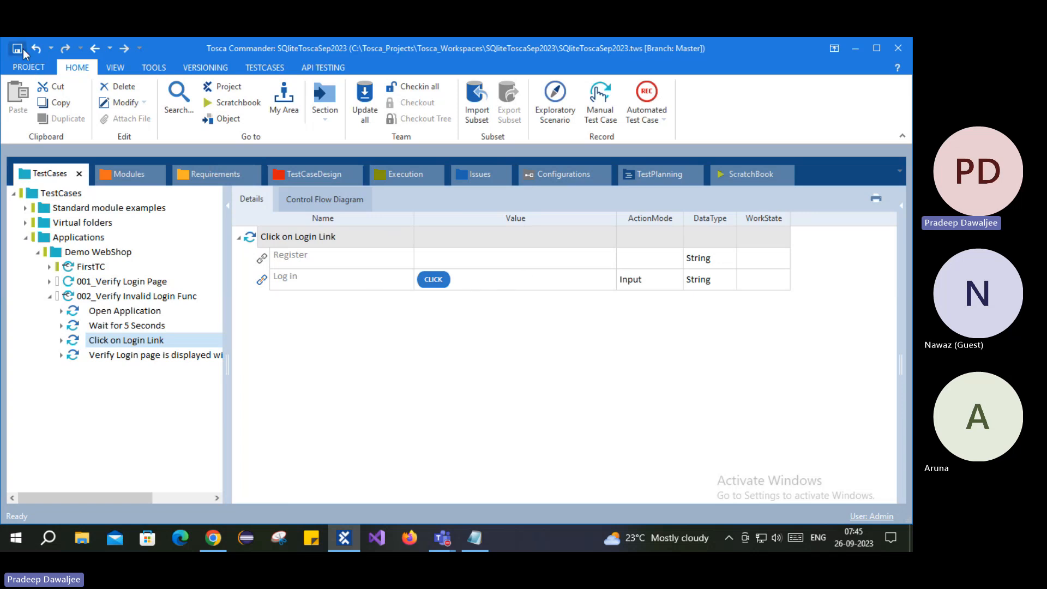
- Change the Log in value of Click on Login Link from {Click} to X
left_click(503, 280)
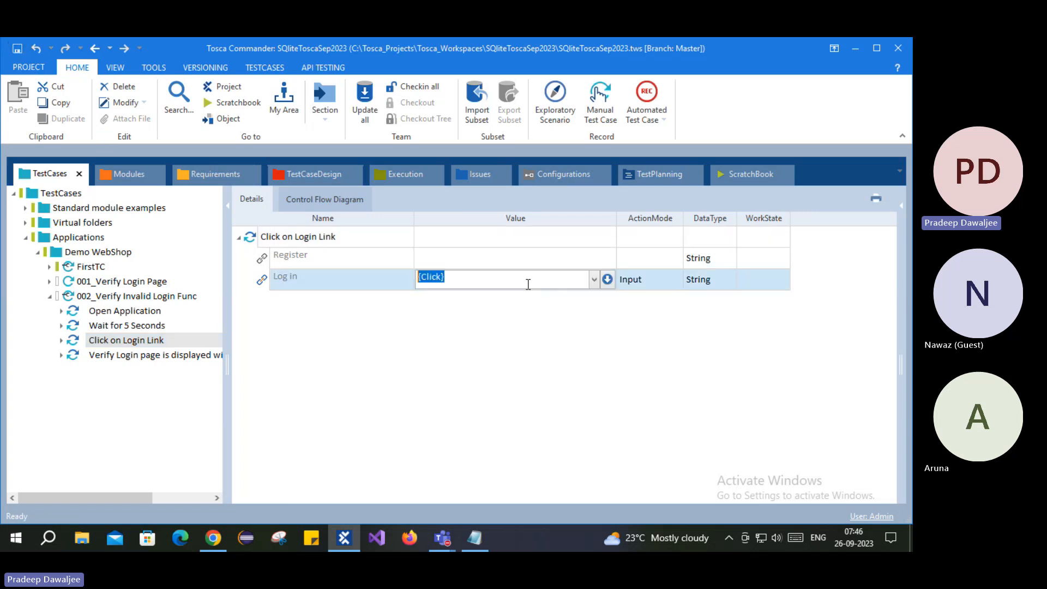
type("X")
key("Return")
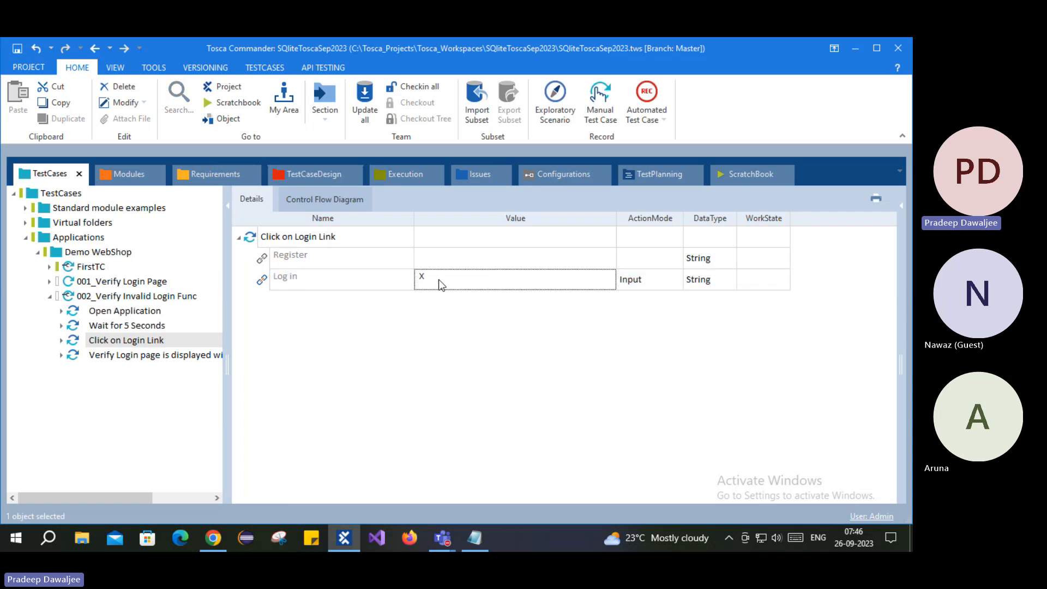
left_click(438, 280)
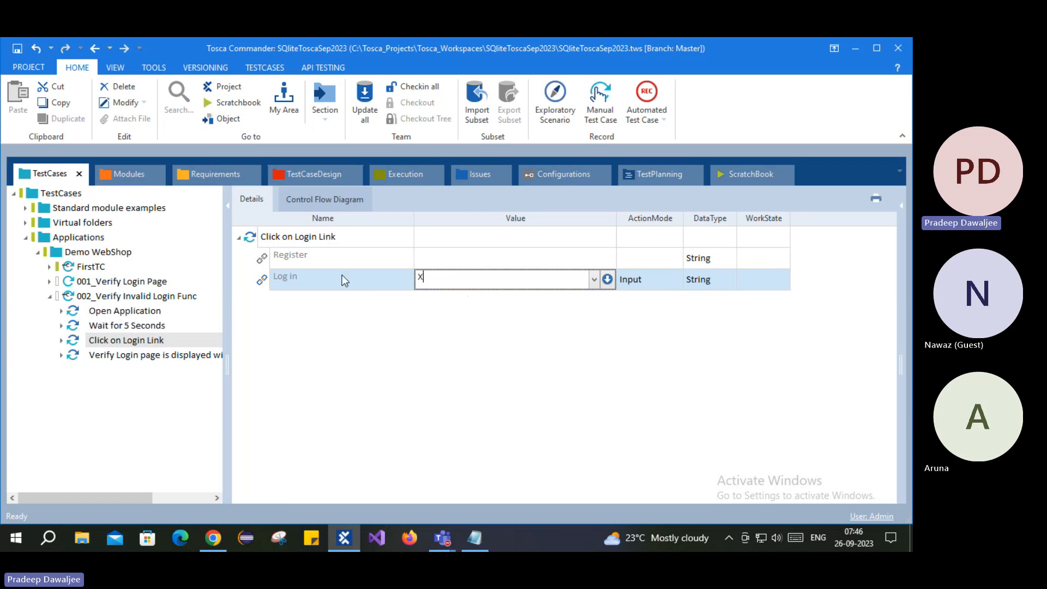
left_click(288, 279)
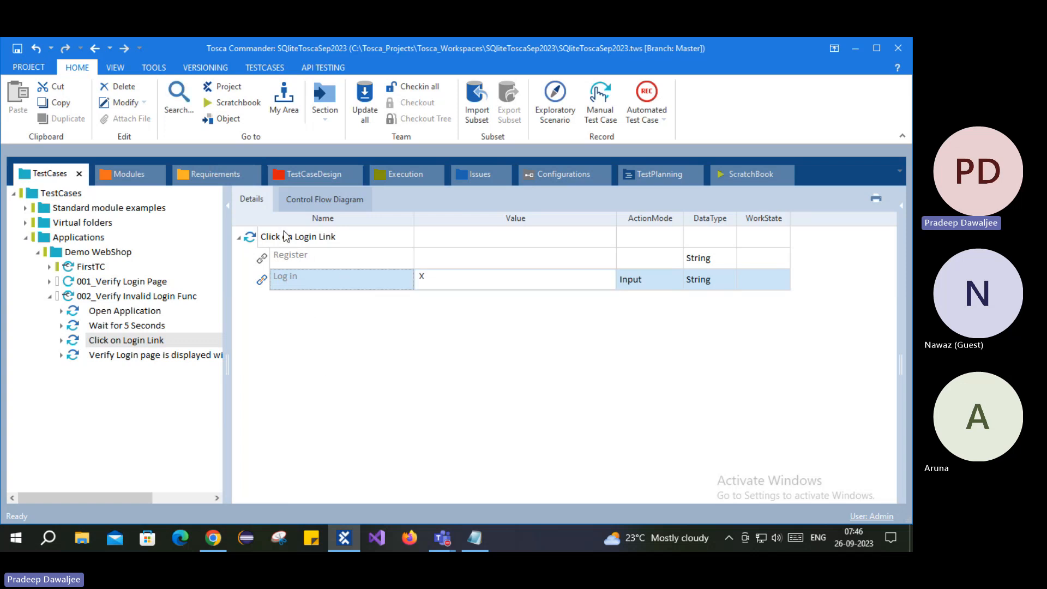
right_click(248, 238)
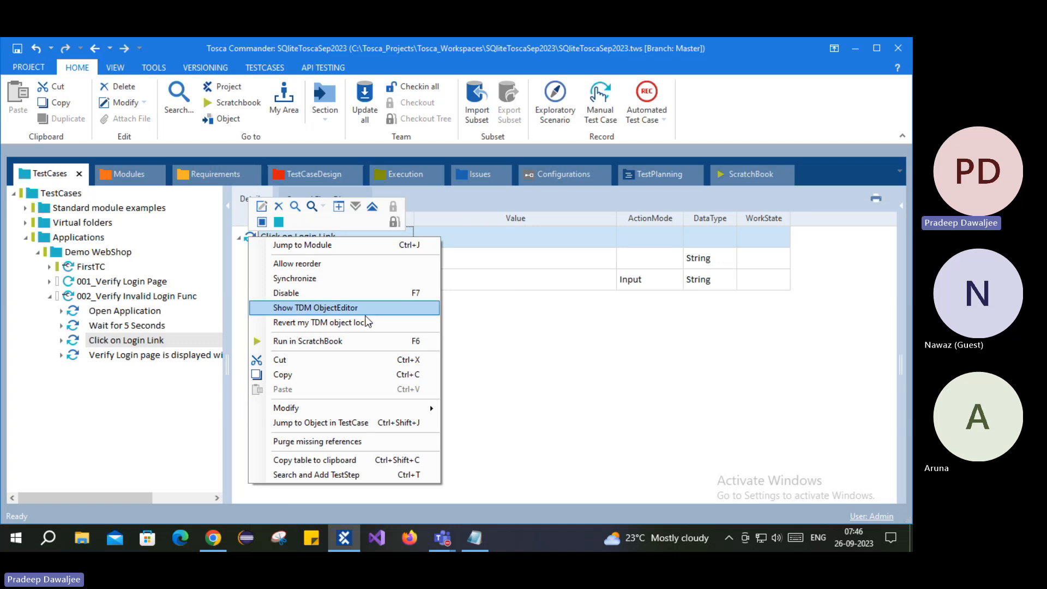
- Run the Click on Login Link step in the ScratchBook and return to Tosca Commander
left_click(320, 343)
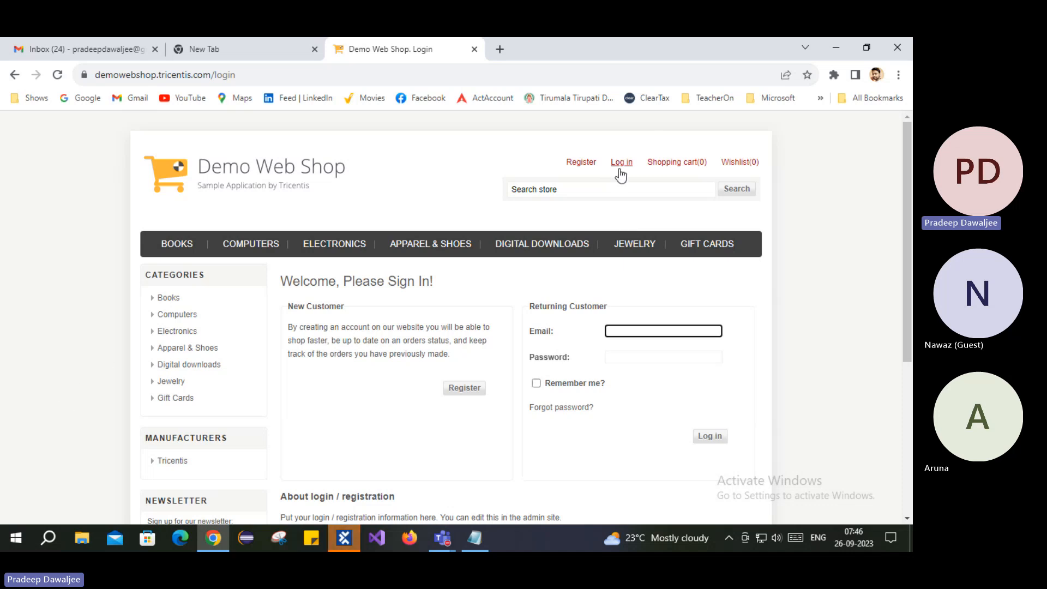
key("alt+Tab")
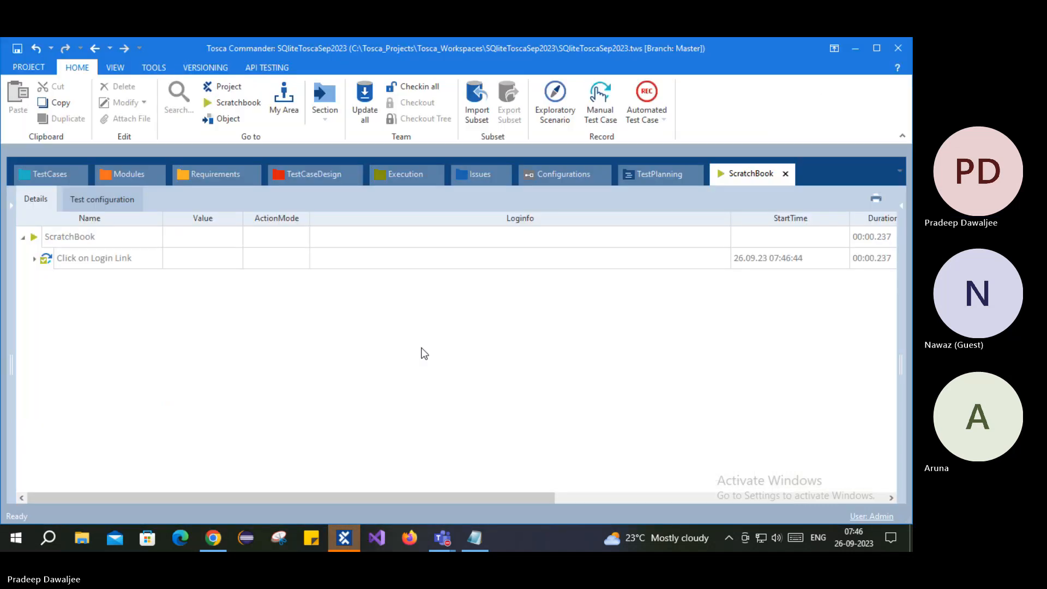
left_click(61, 173)
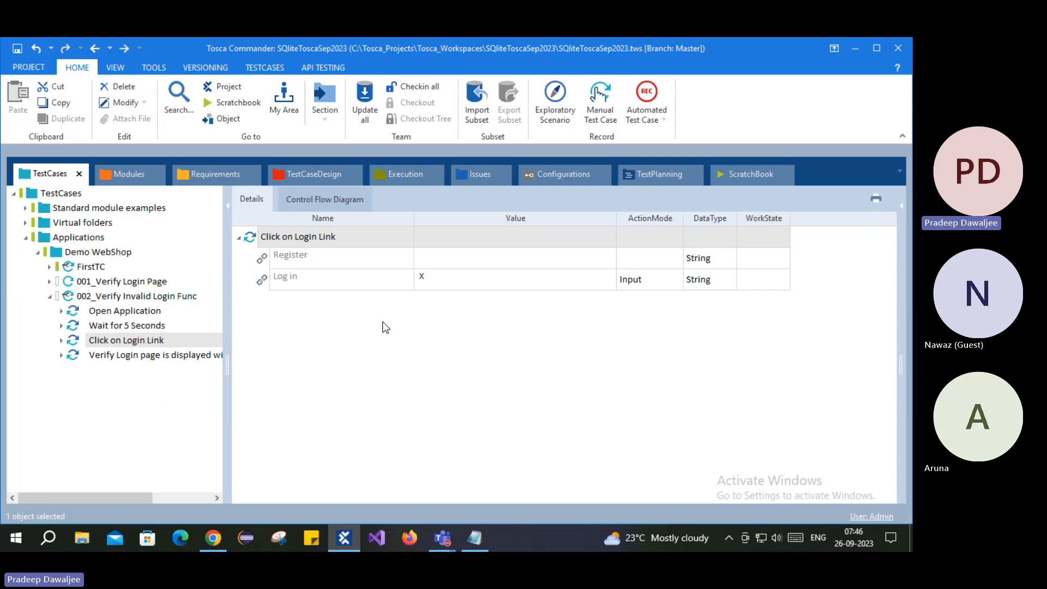
left_click(387, 358)
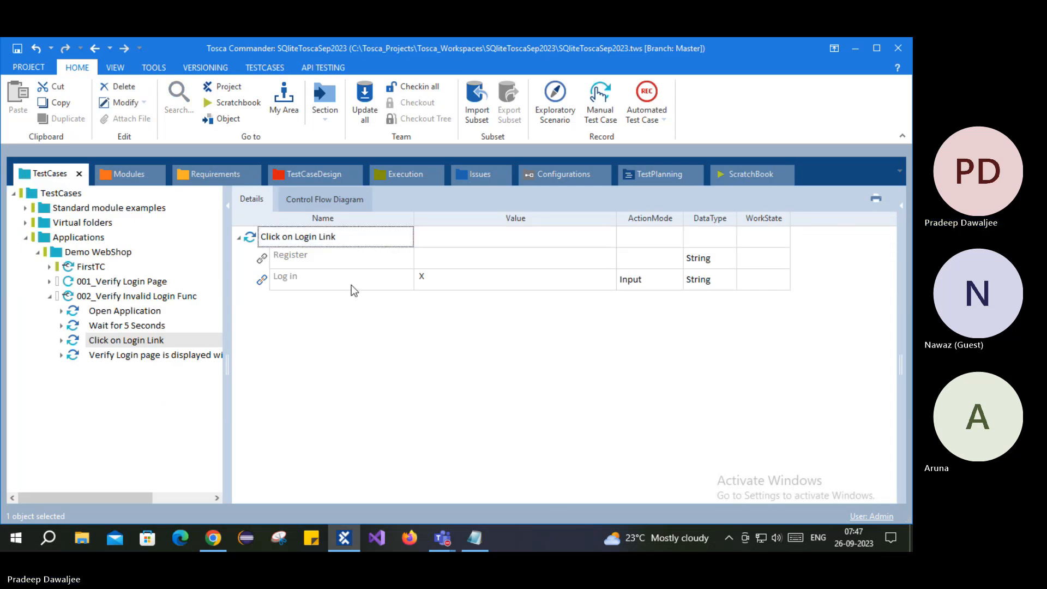
- Check the login page in Chrome, then show the Demo Web Shop | Home Page module in Modules
left_click(123, 353)
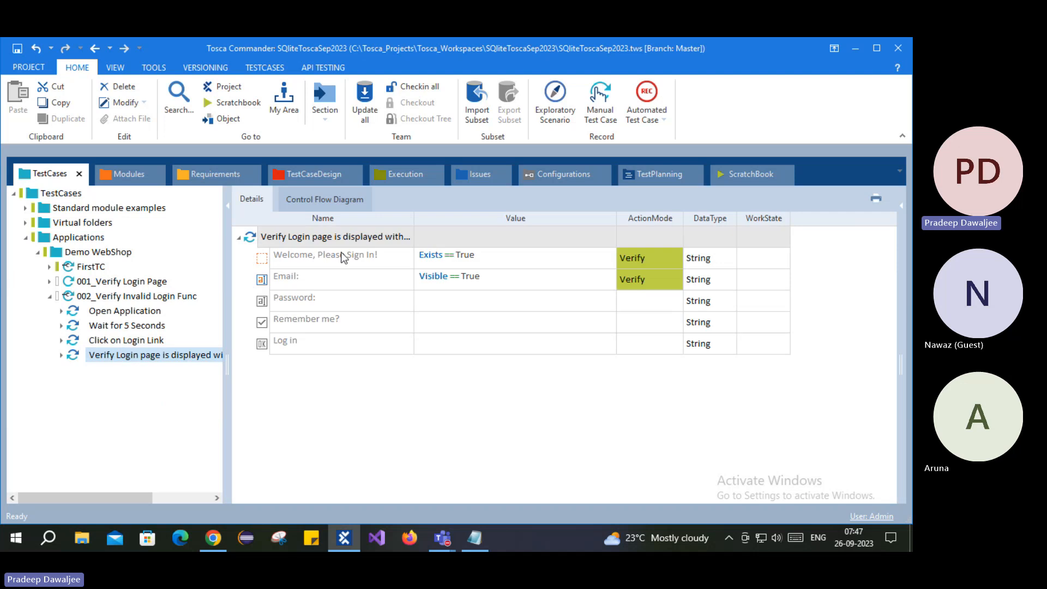
left_click(88, 296)
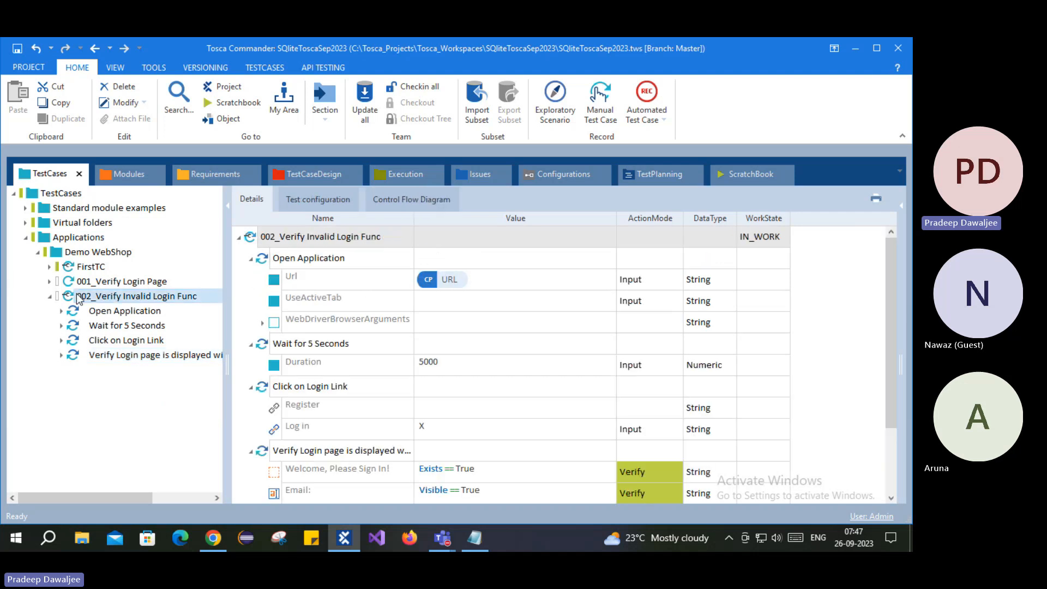
left_click(213, 538)
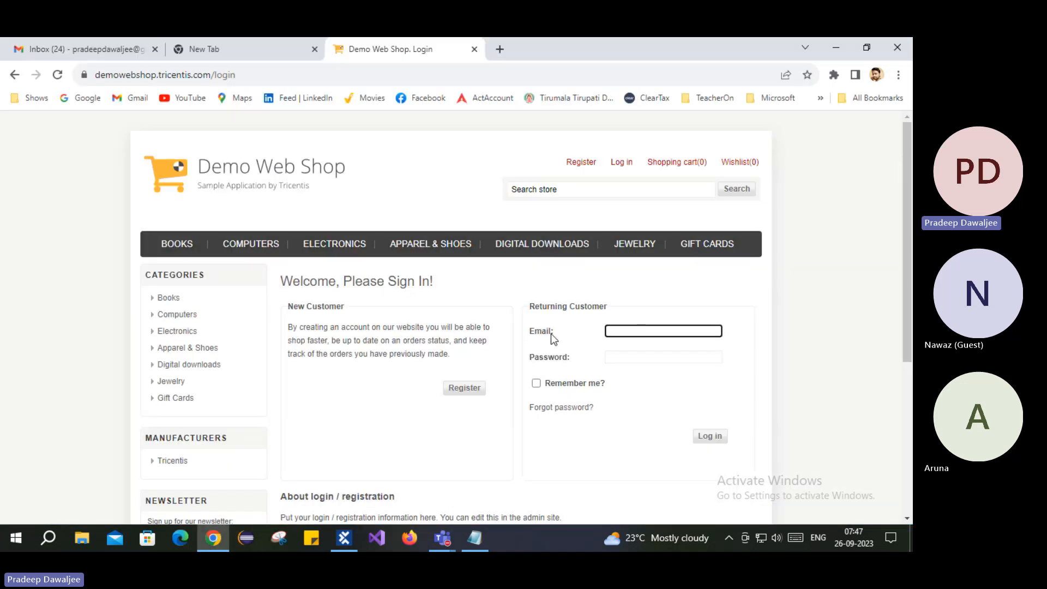
left_click(212, 542)
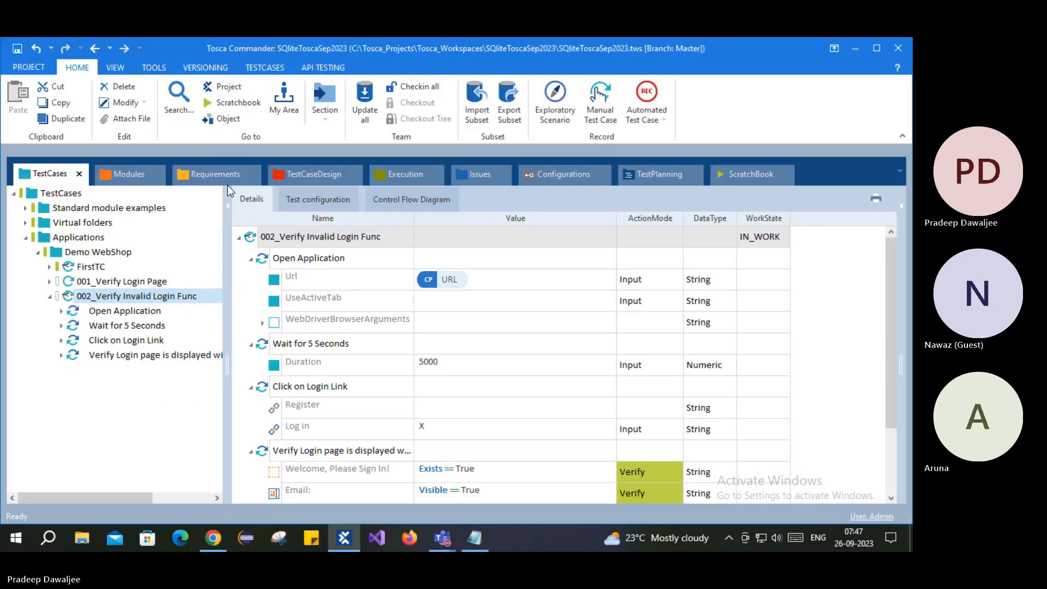
left_click(129, 174)
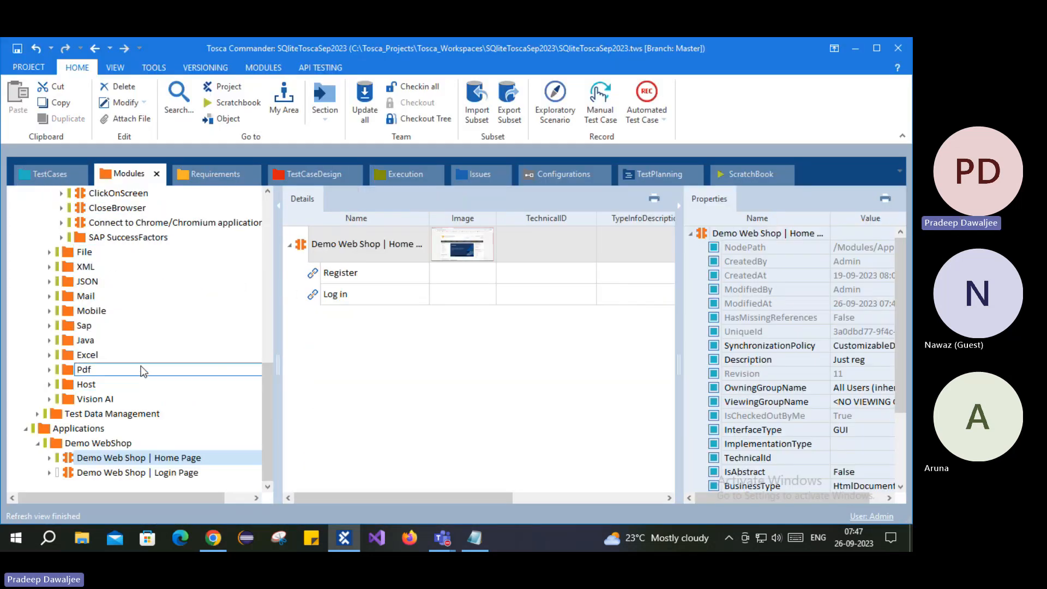
- Inspect the Email, Password and Log in controls of the Demo Web Shop | Login Page module
left_click(101, 474)
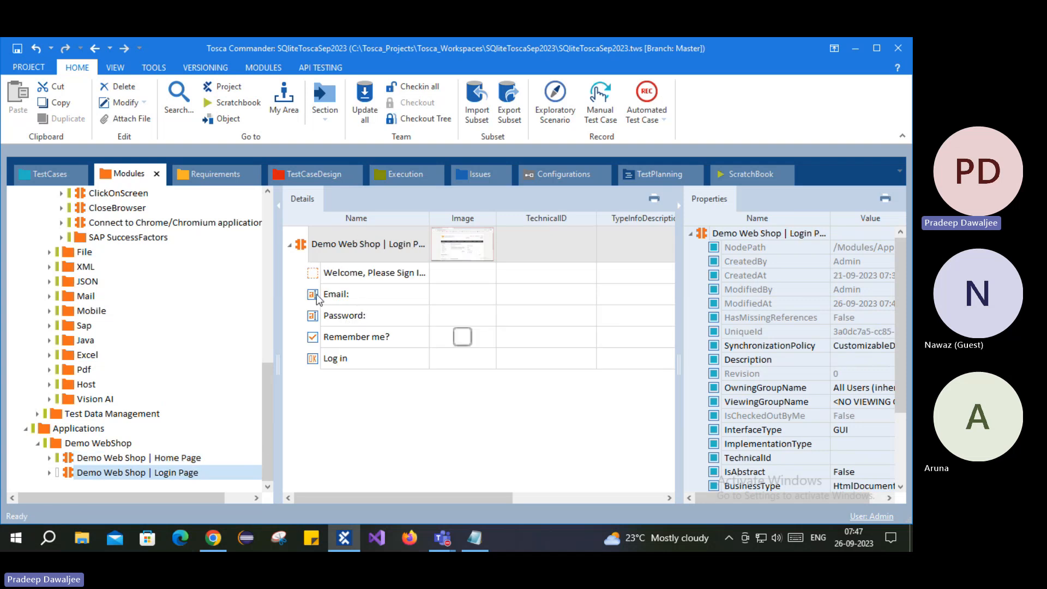
left_click(317, 294)
left_click(330, 317)
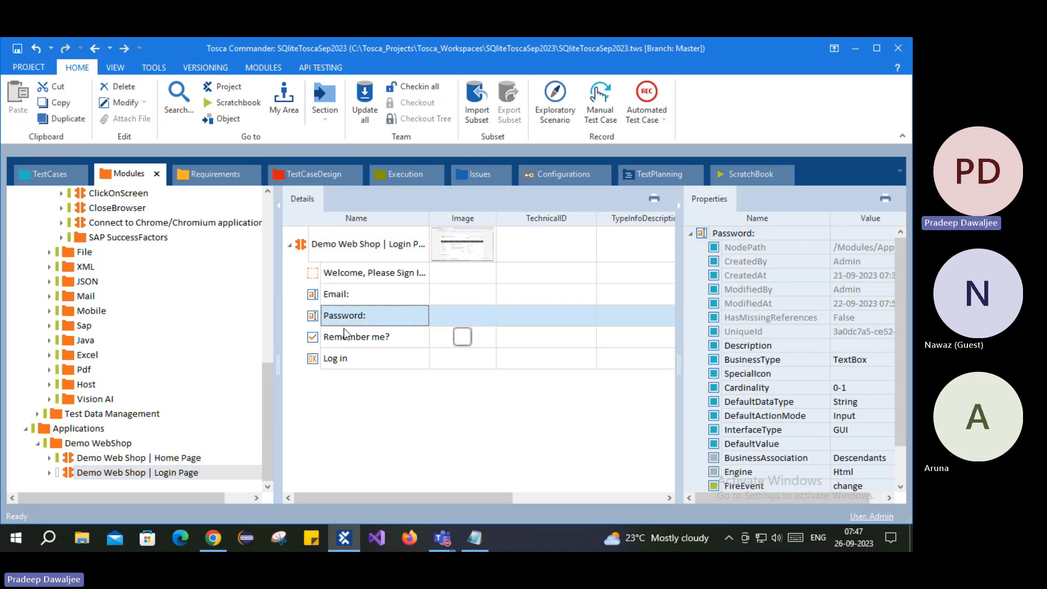
left_click(339, 360)
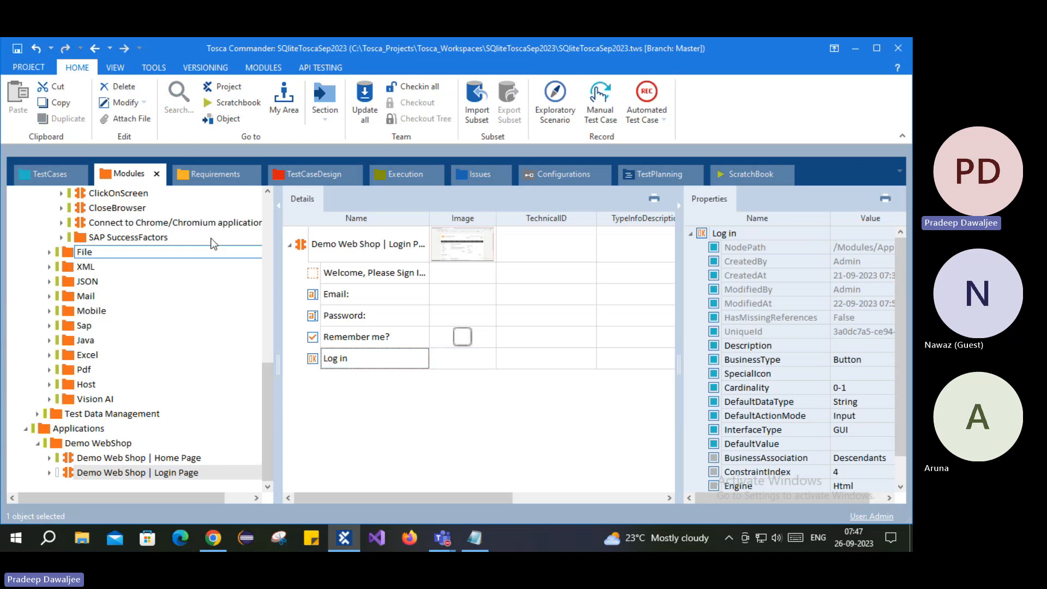
left_click(349, 297)
left_click(349, 316)
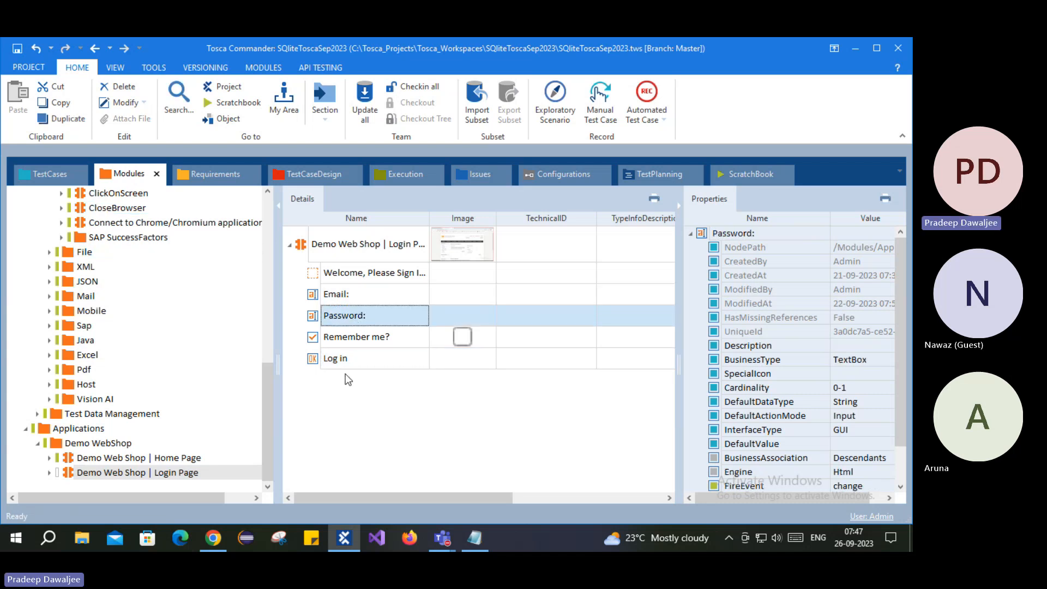
left_click(344, 364)
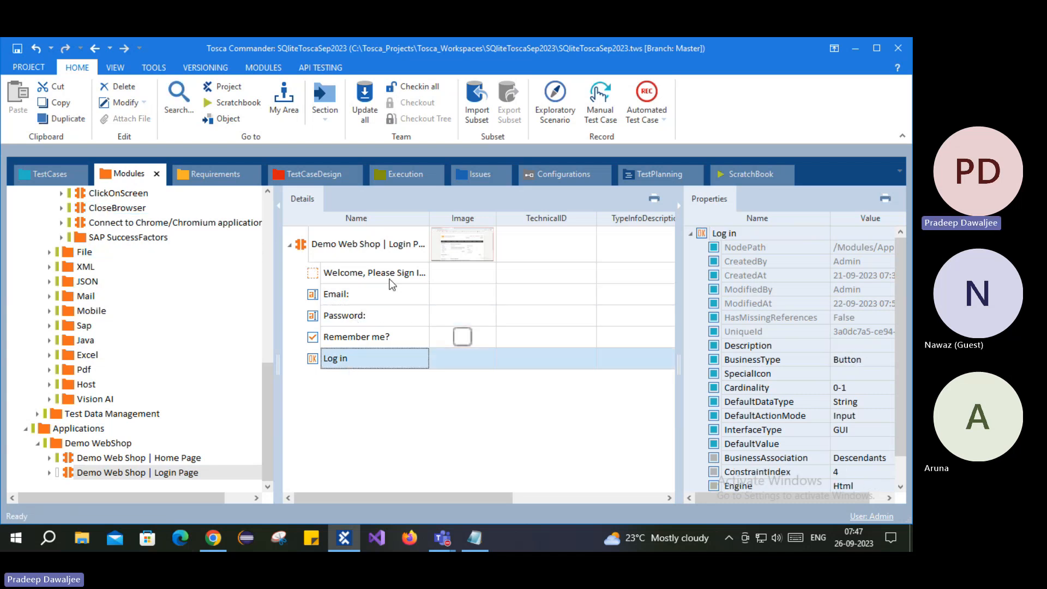
- Drag the Login Page module under the Demo WebShop folder to create a new test case
left_click(299, 244)
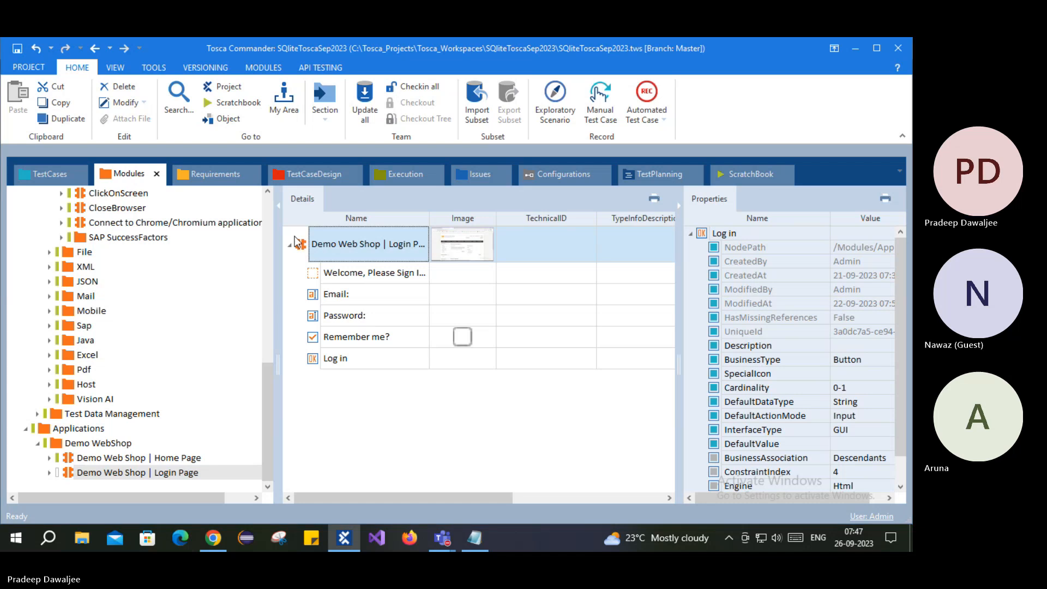
left_click_drag(297, 242, 281, 232)
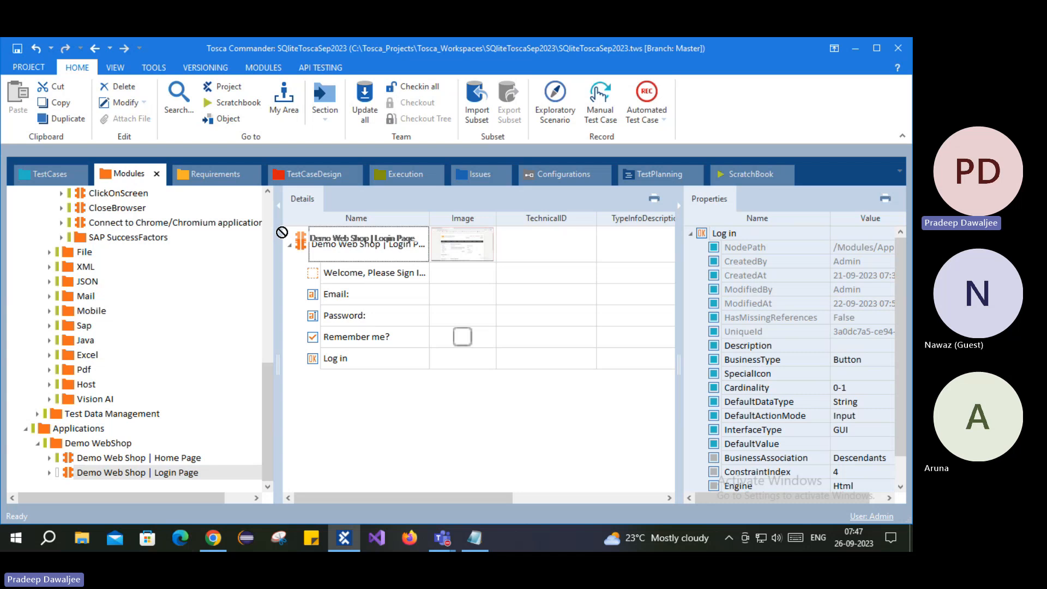
left_click_drag(282, 232, 59, 254)
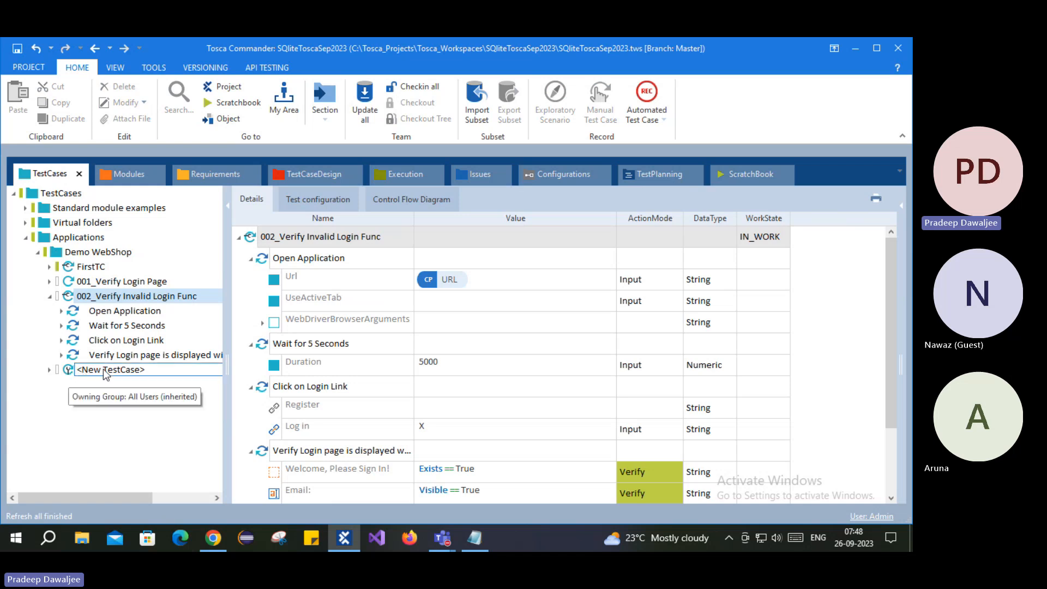
- Inspect the stray <New TestCase>, then delete it
left_click(74, 372)
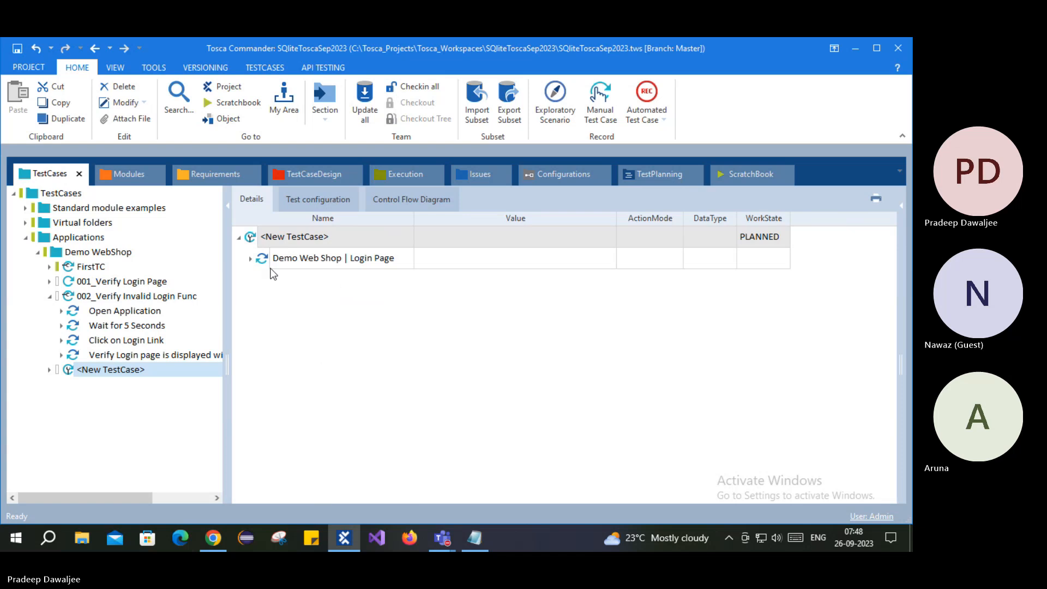
left_click(250, 259)
right_click(267, 239)
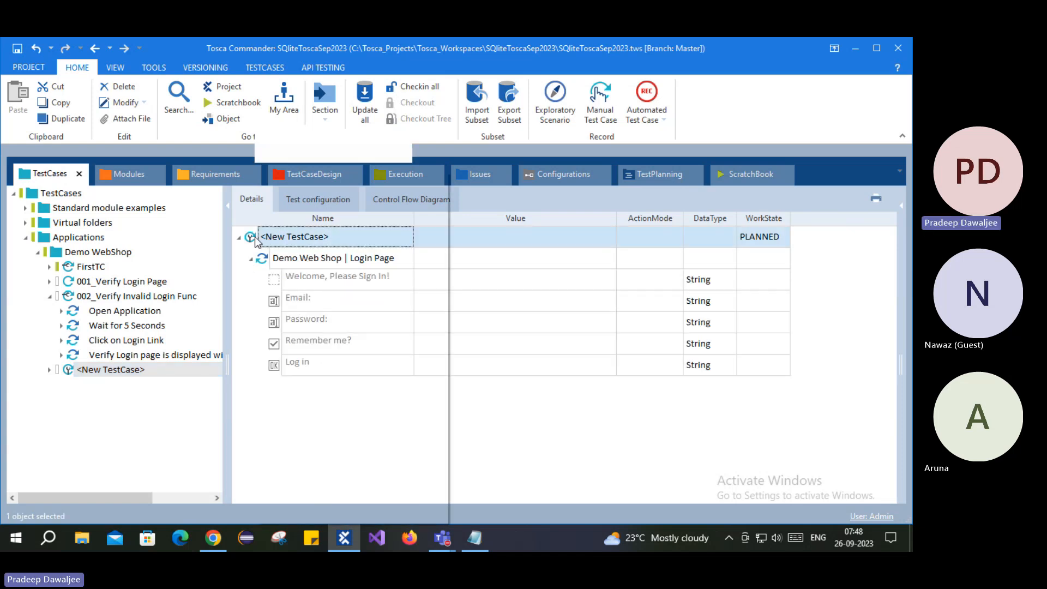
left_click(289, 140)
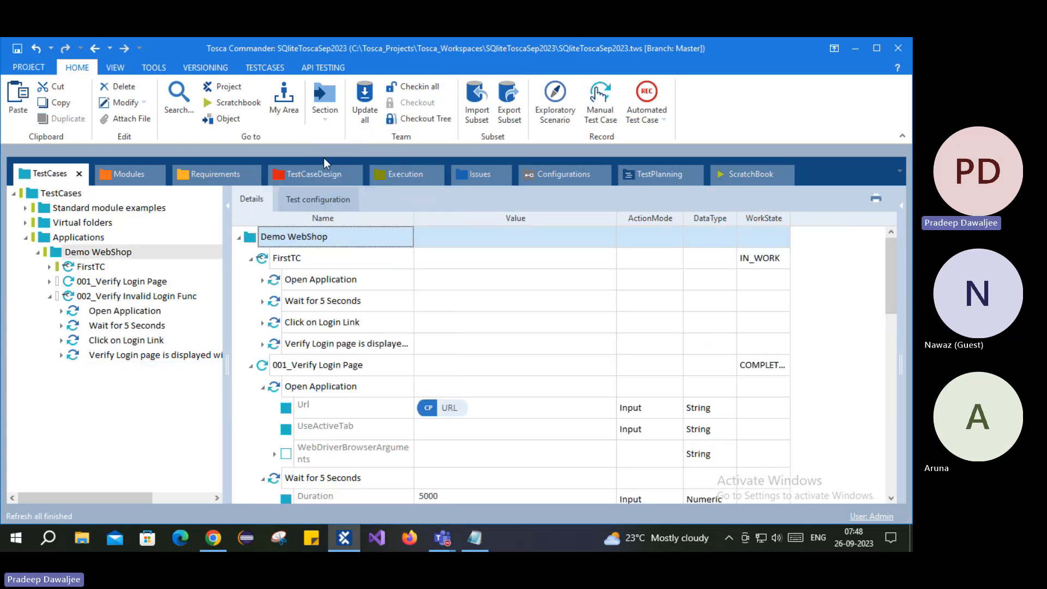
- Drag the Login Page module onto 002_Verify Invalid Login Func as its last step
left_click(127, 174)
left_click_drag(303, 245, 93, 296)
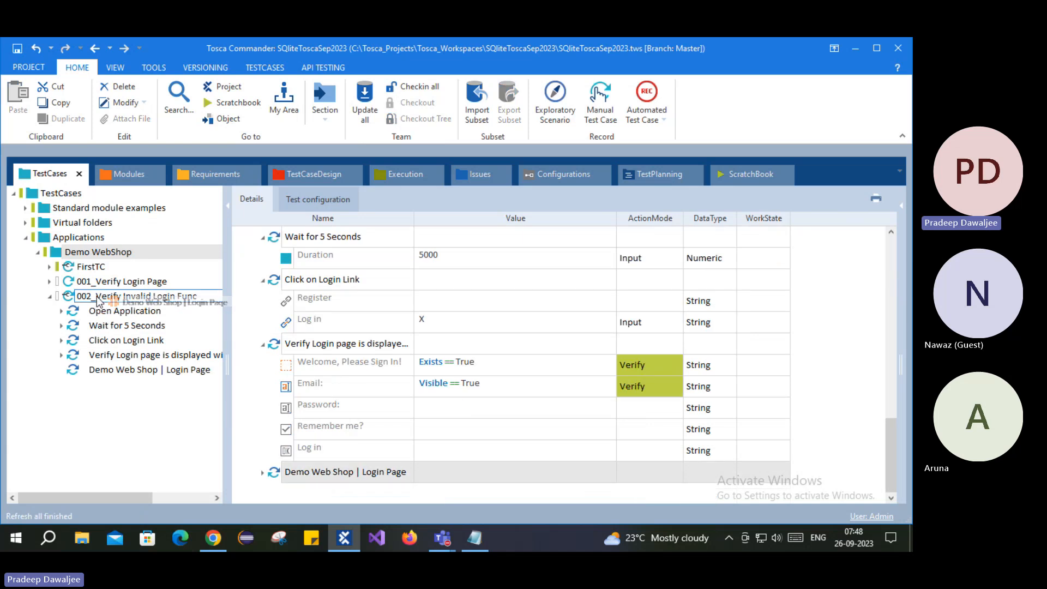
right_click(87, 296)
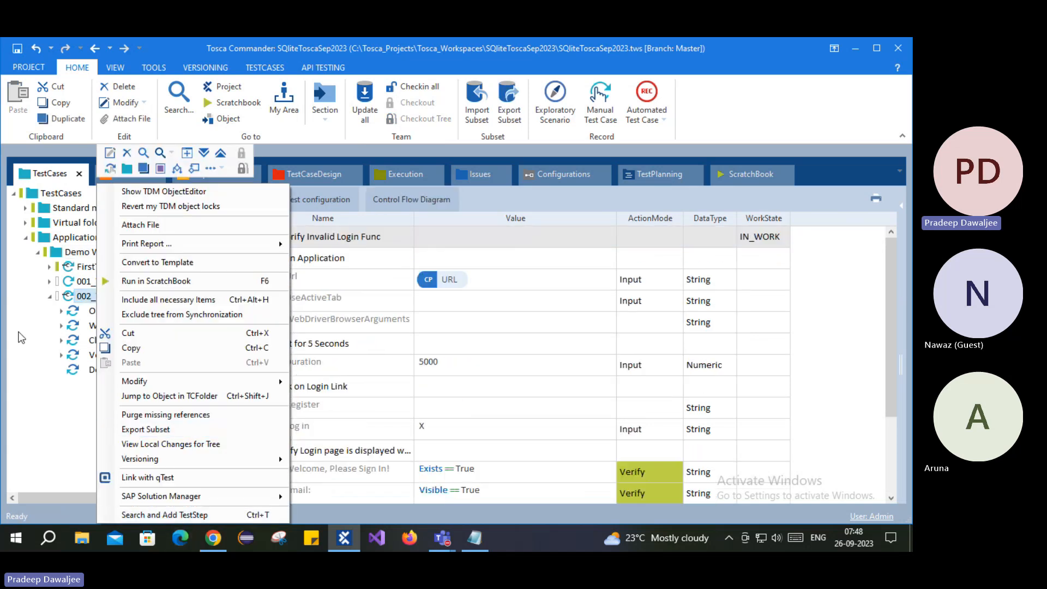
left_click(90, 370)
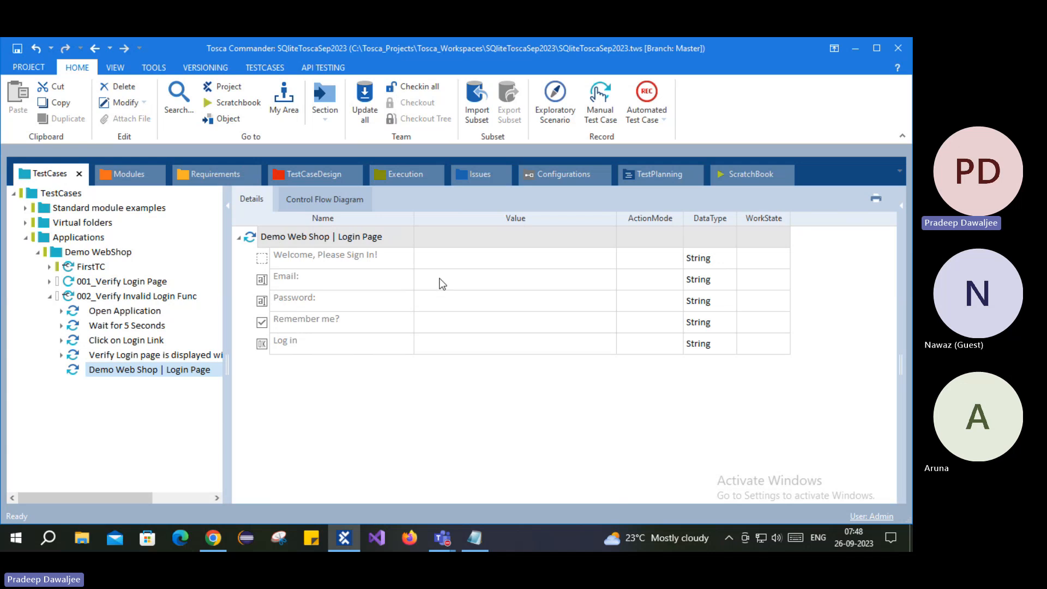
left_click(218, 356)
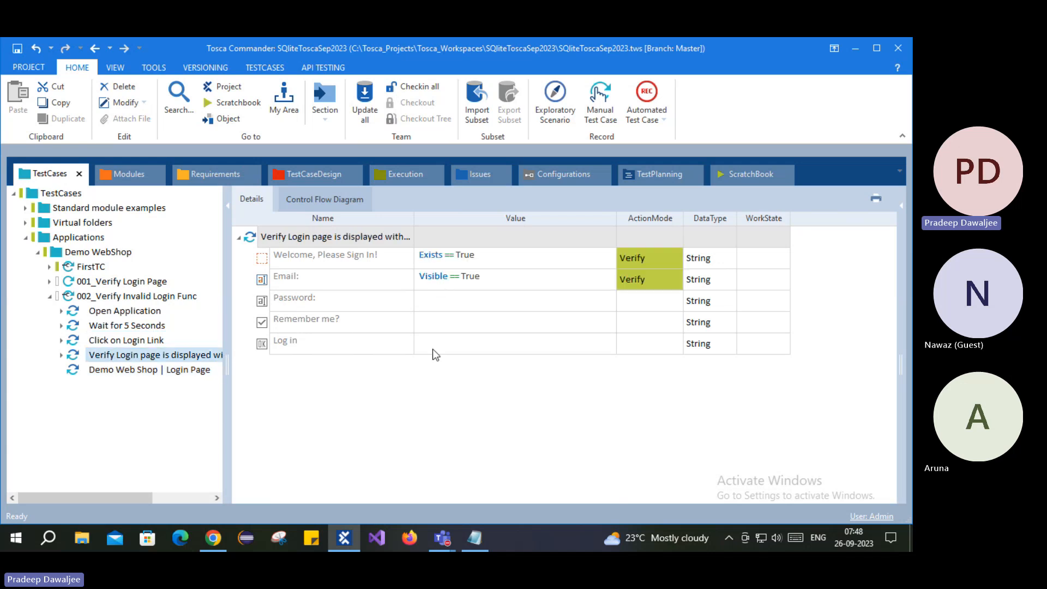
left_click(110, 371)
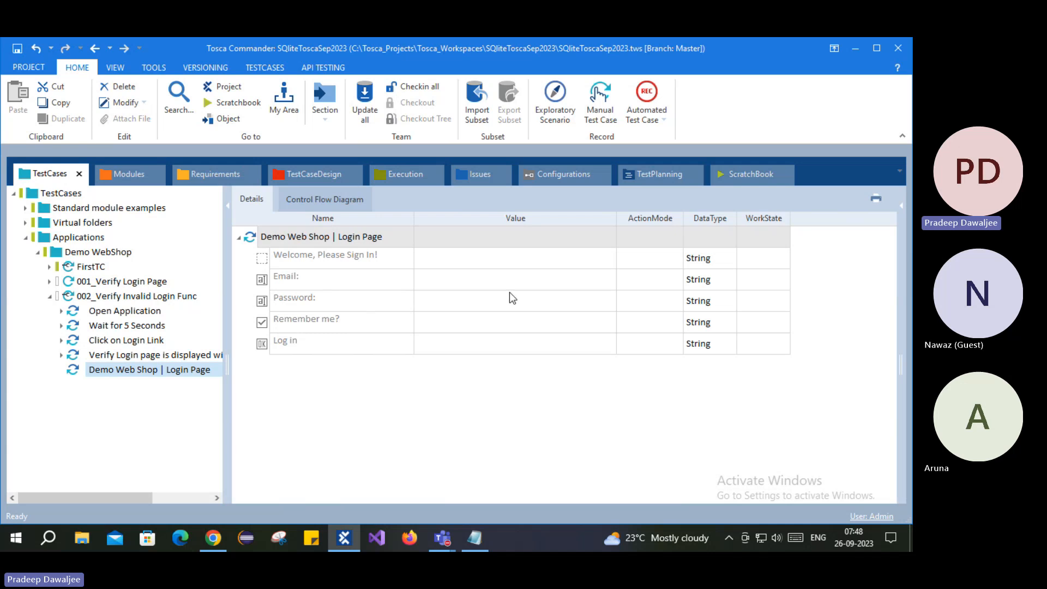
left_click(493, 278)
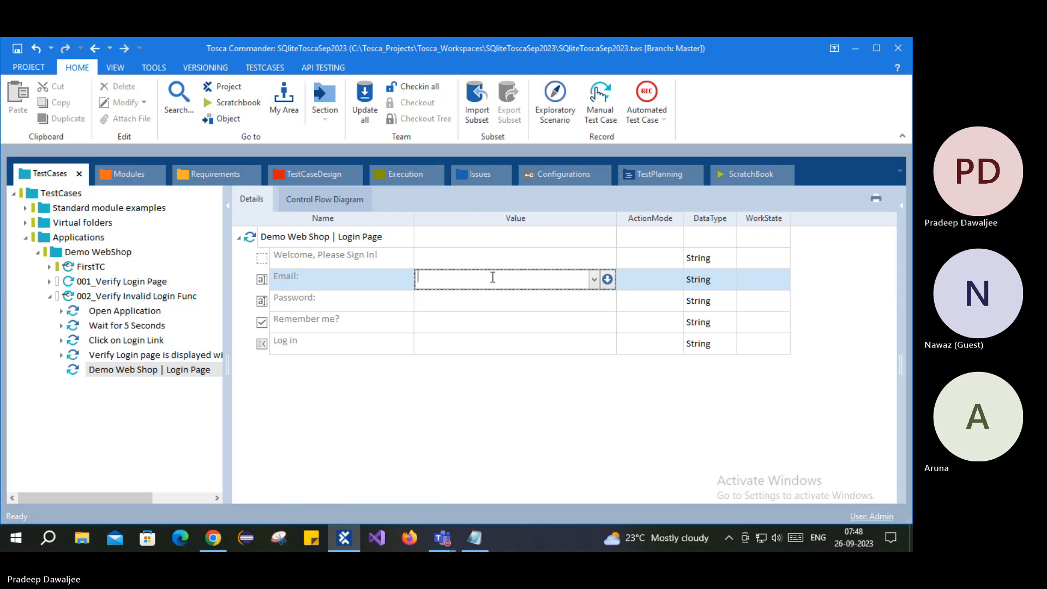
- Rename the new login step to Enter Username
left_click(314, 238)
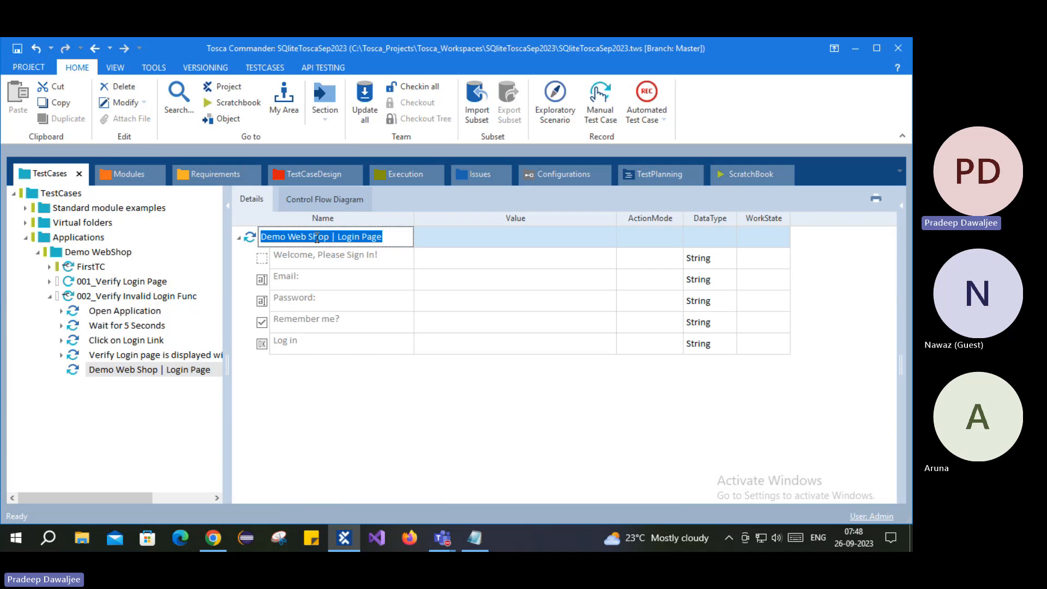
type("Enter Username")
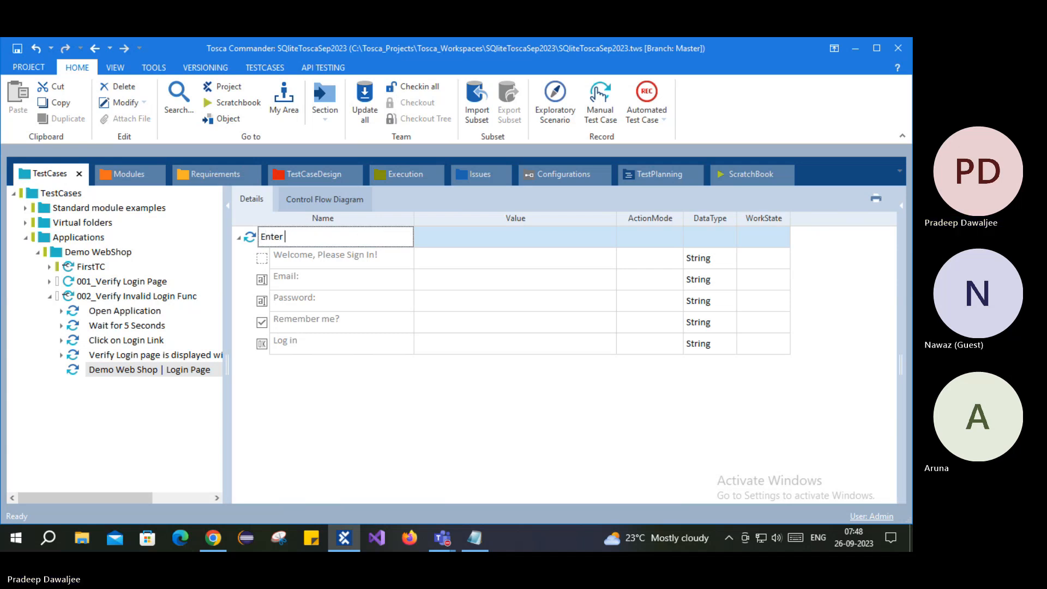
key("Return")
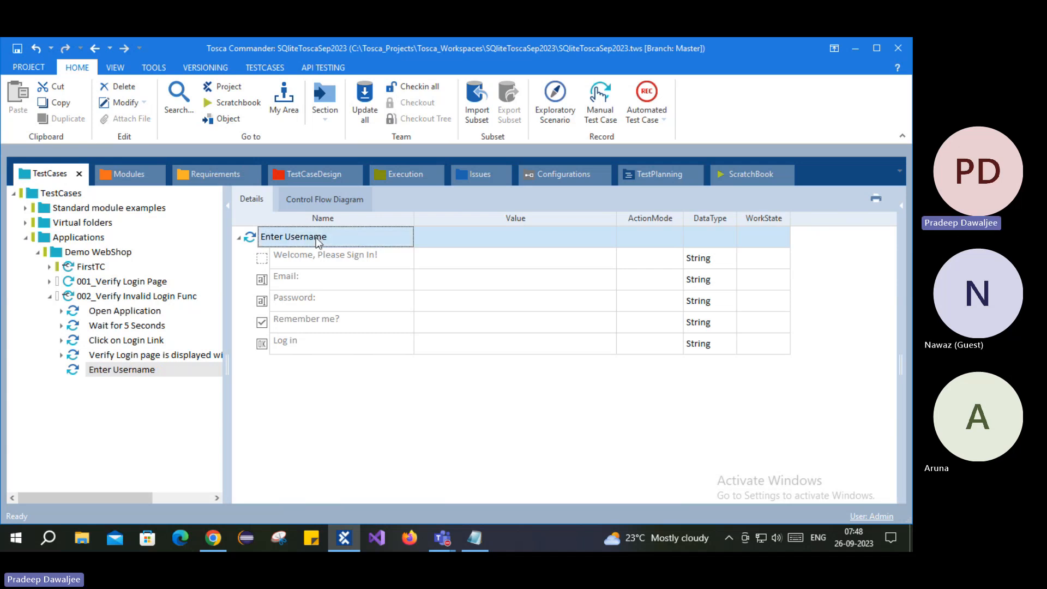
- Give the step's Email field a made-up invalid e-mail address as its value
left_click(496, 280)
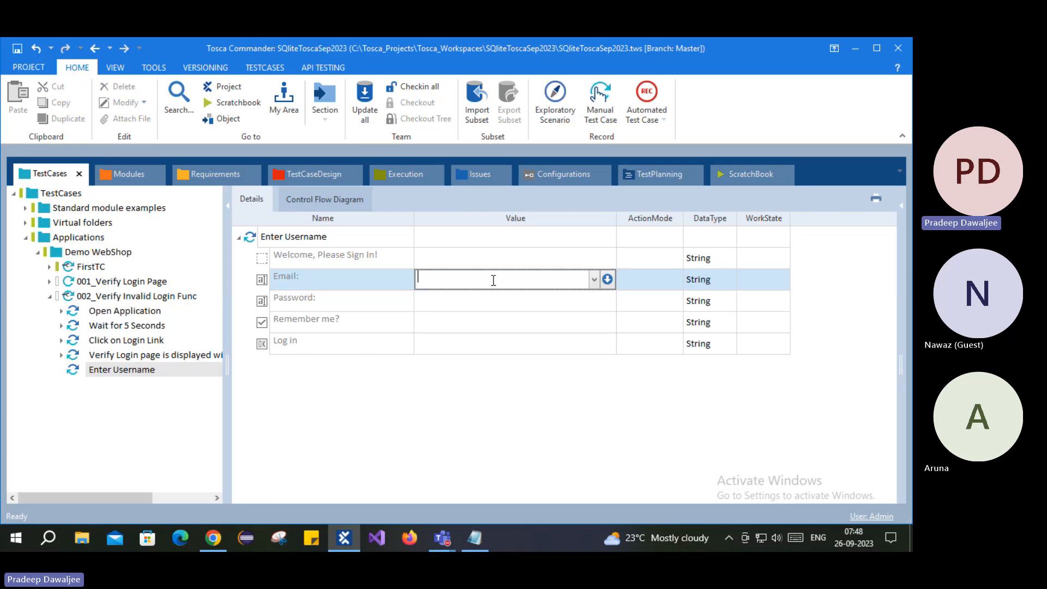
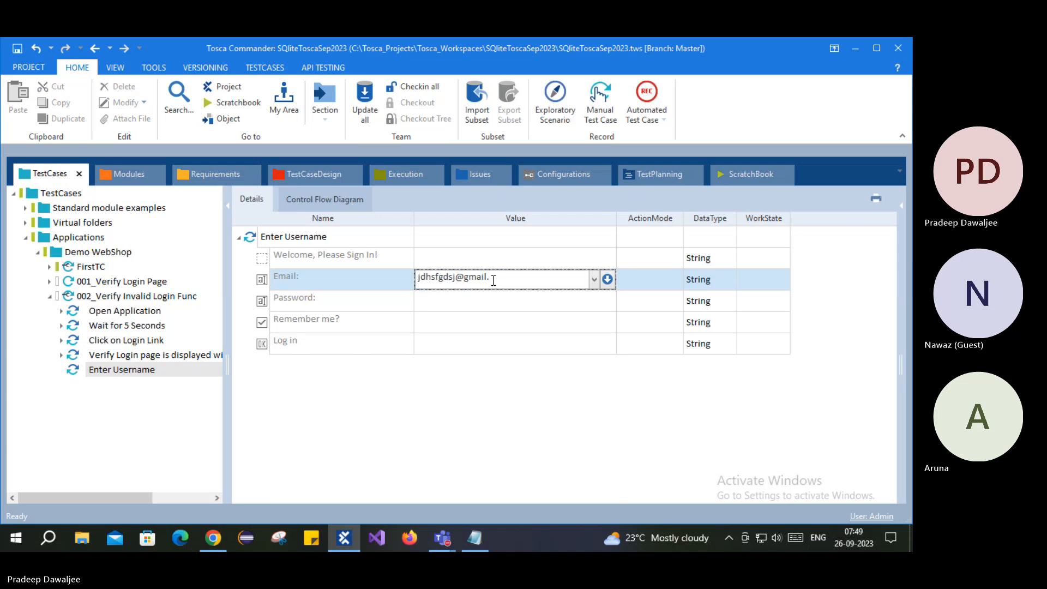
key("Return")
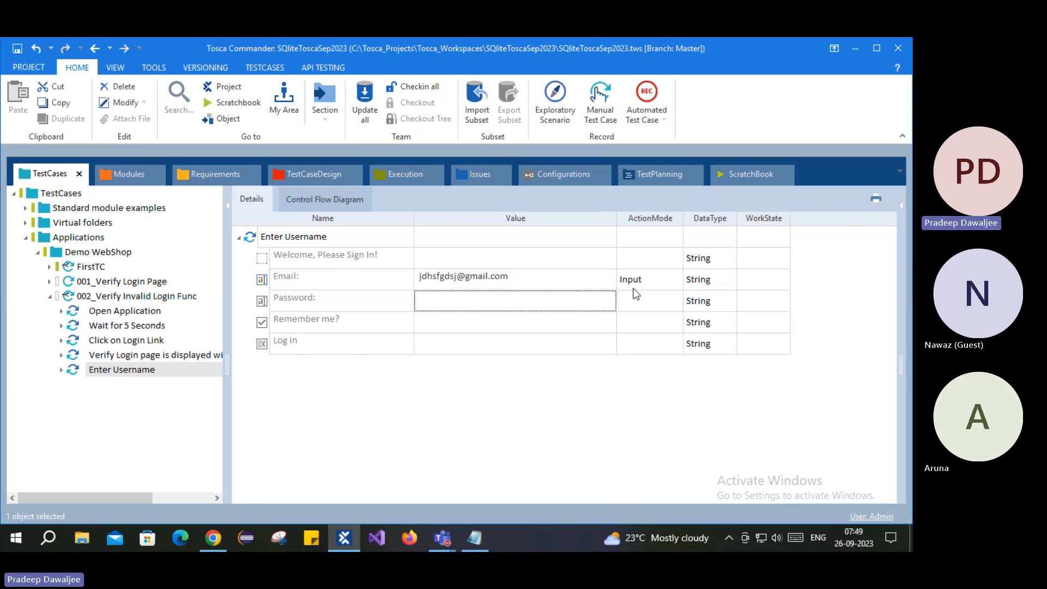
left_click(112, 296)
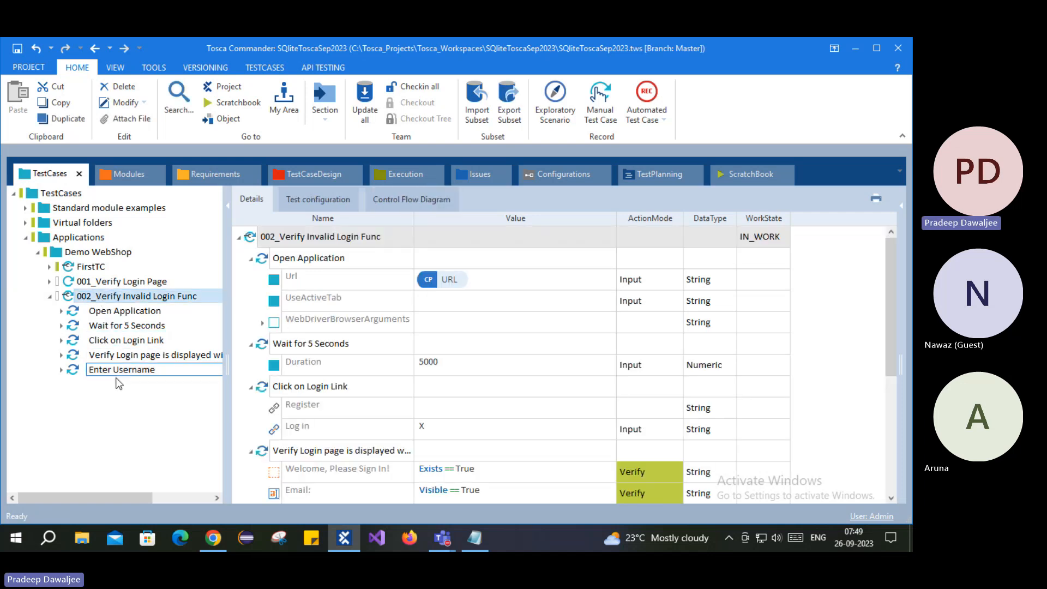
- Search test steps for 'demo we' and add Demo Web Shop | Login Page after Enter Username
right_click(130, 300)
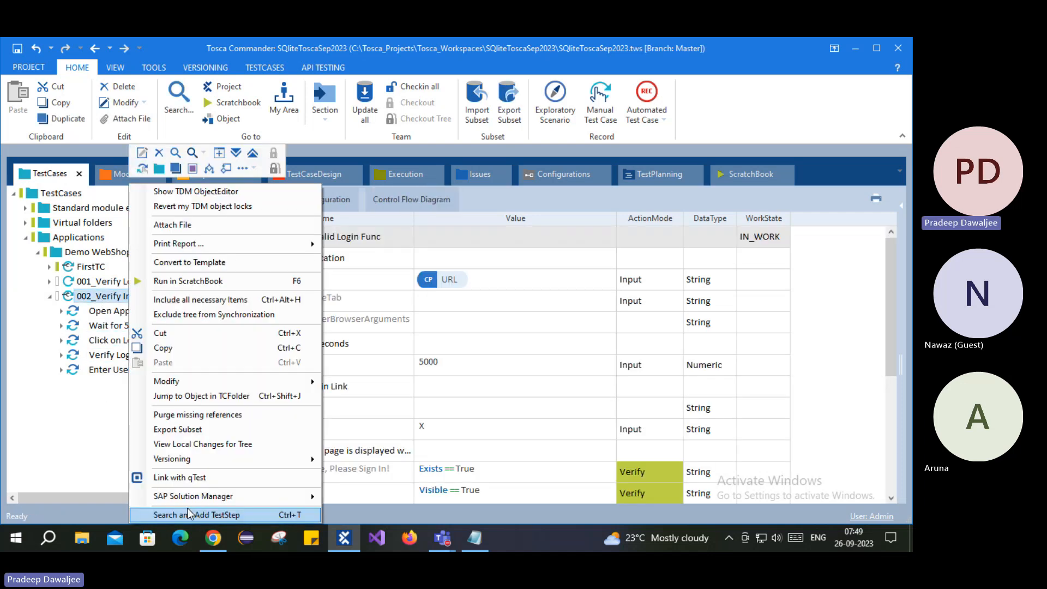
left_click(188, 514)
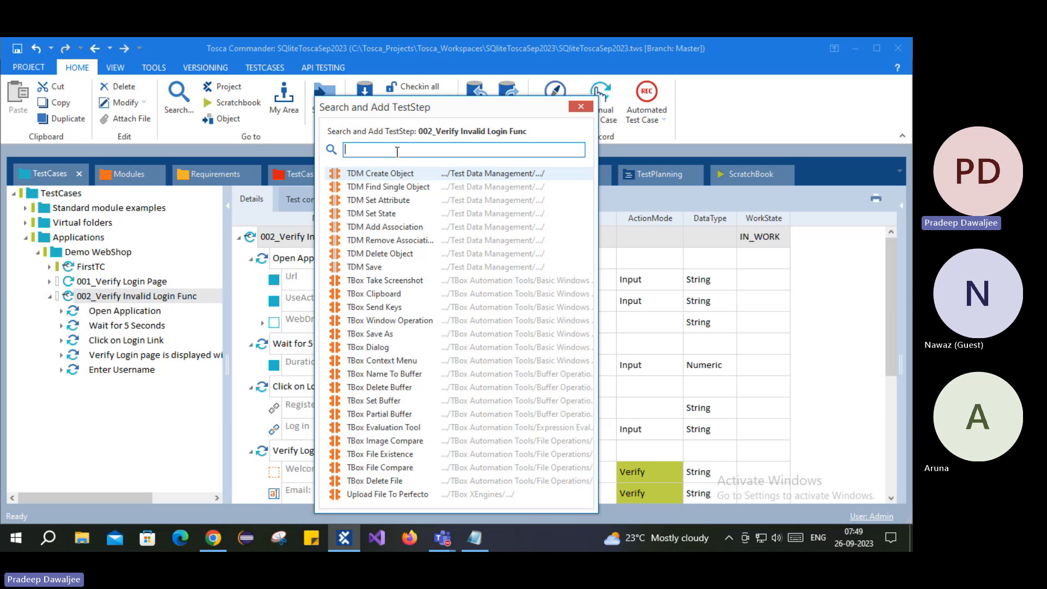
type("login")
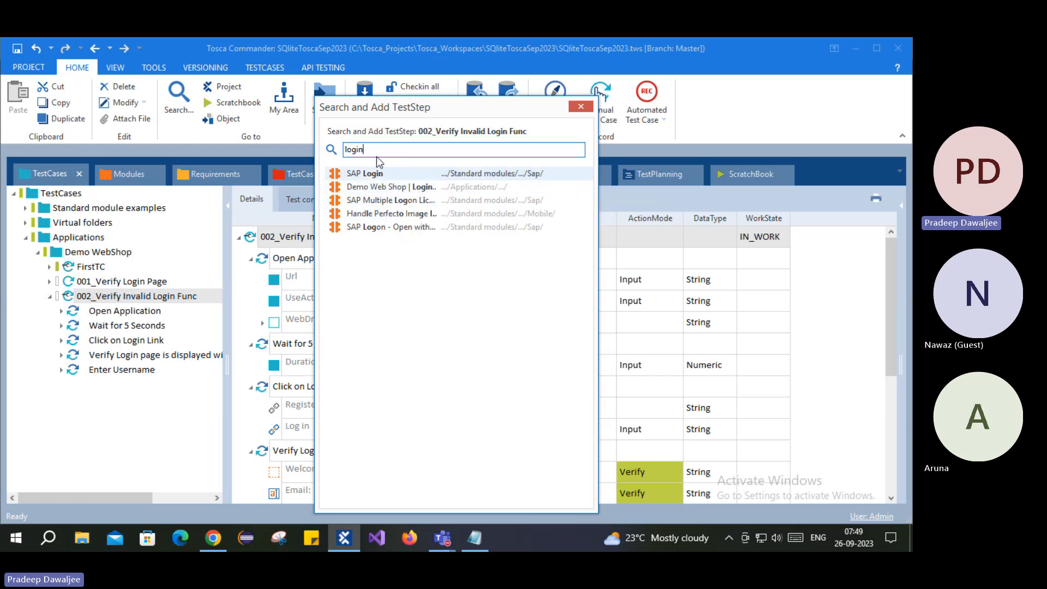
left_click_drag(379, 151, 346, 151)
type("demo we")
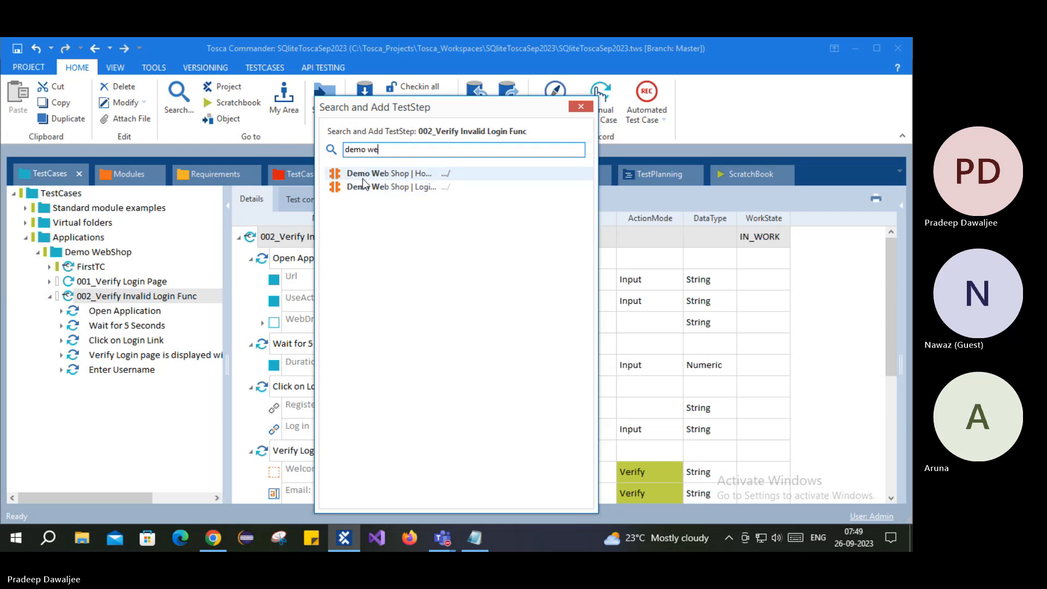
left_click_drag(366, 150, 397, 145)
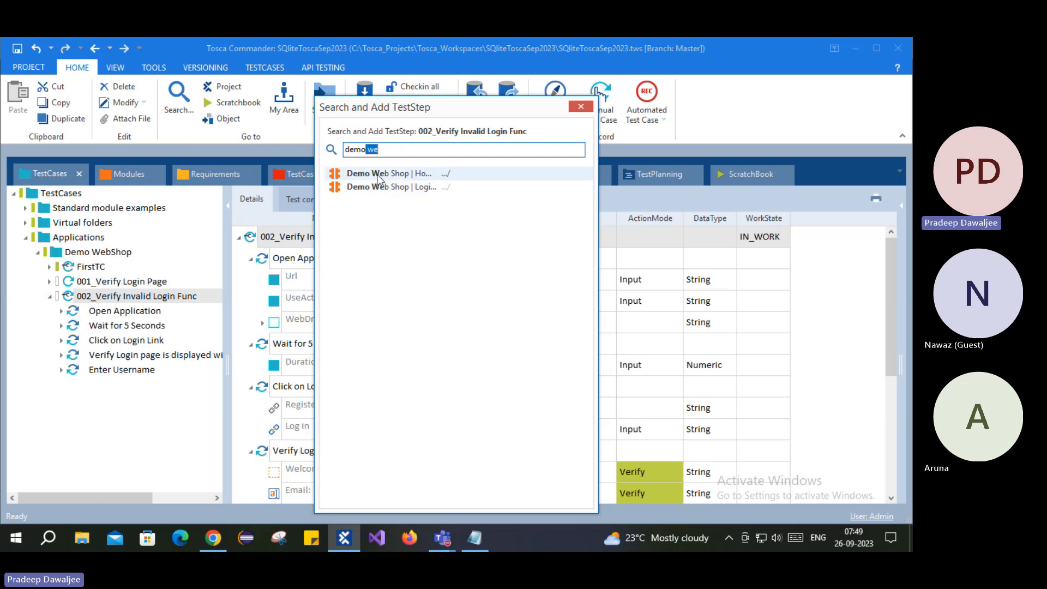
double_click(425, 188)
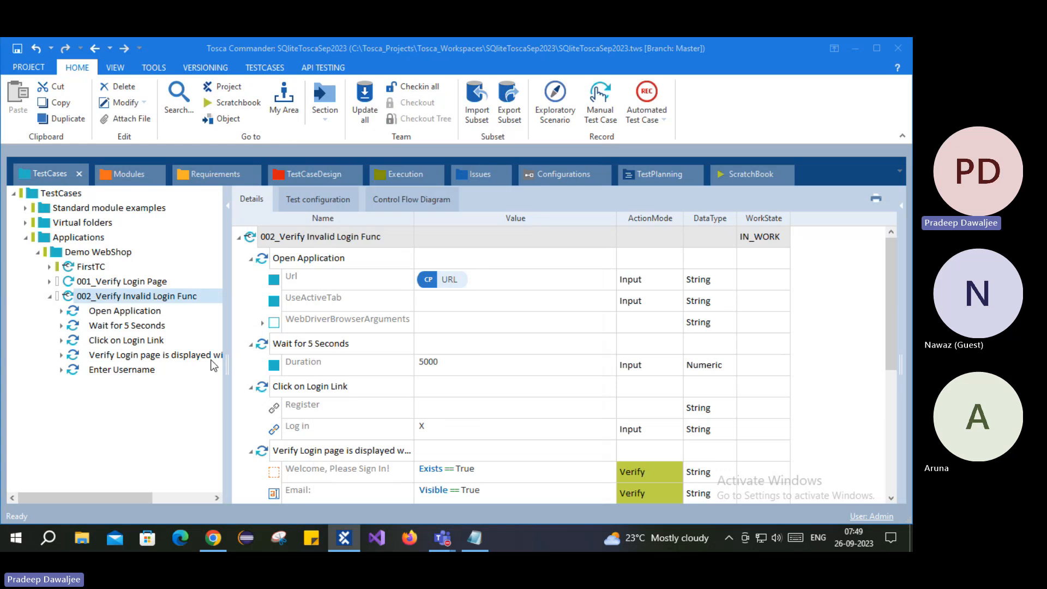
left_click(106, 385)
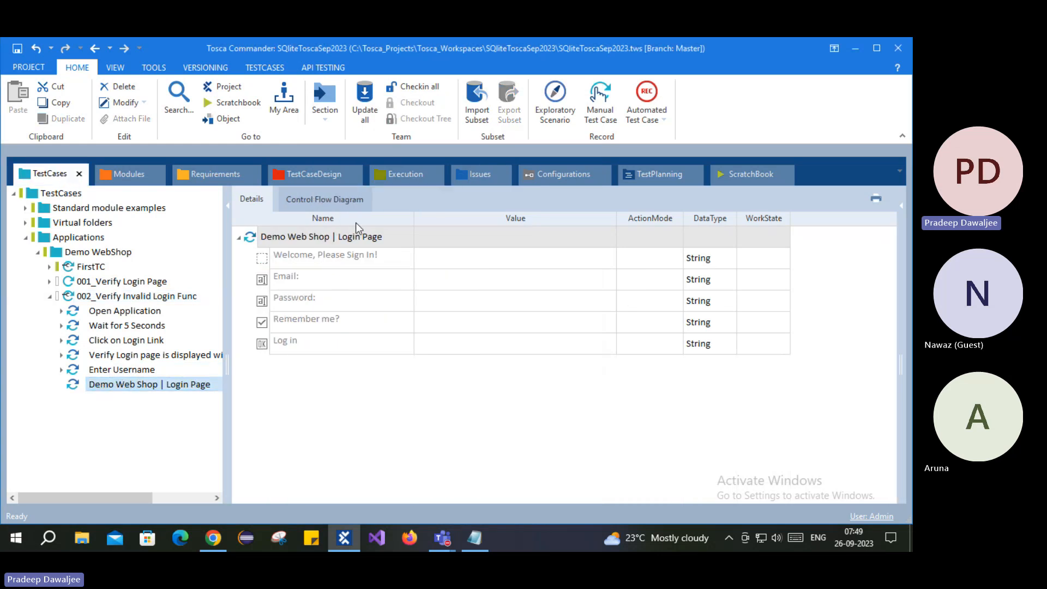
- Rename the second login step to Enter Password
left_click(357, 237)
left_click(360, 238)
type("En")
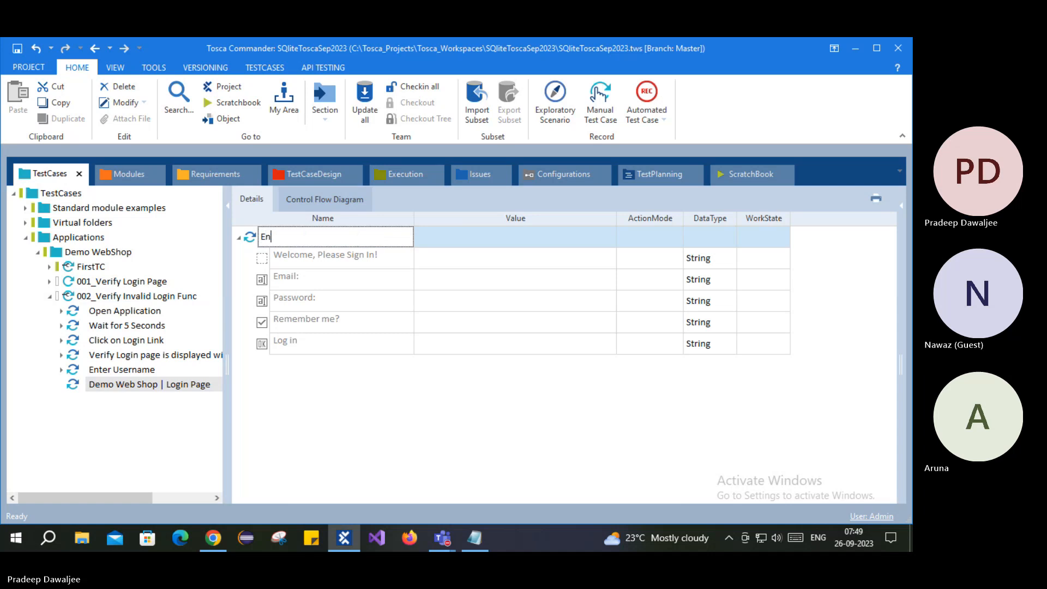
type("ter Password")
key("Return")
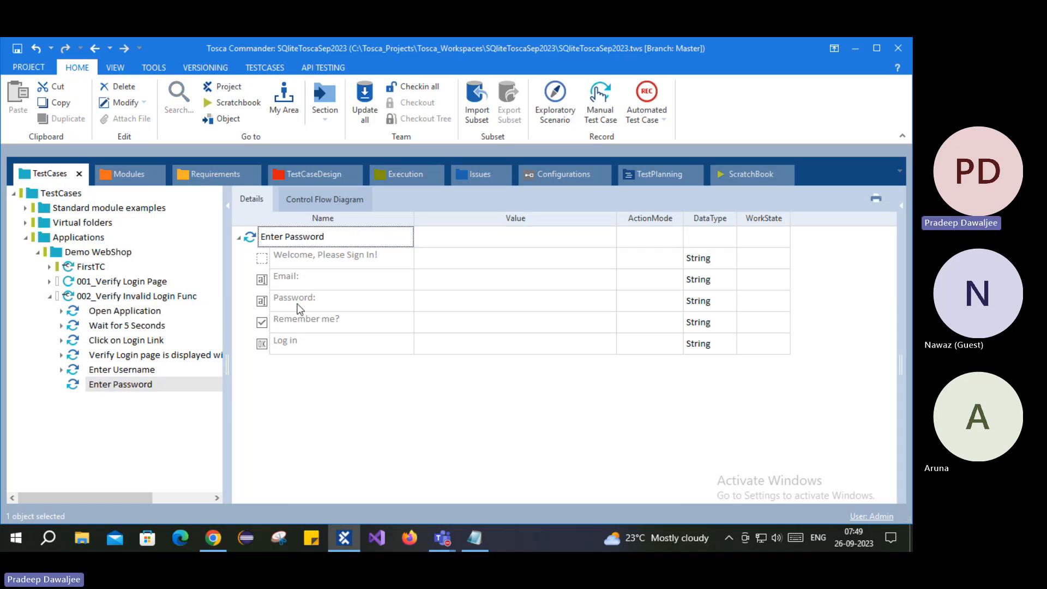
- Give the step's Password field a made-up invalid password as its value
left_click(540, 303)
left_click(503, 301)
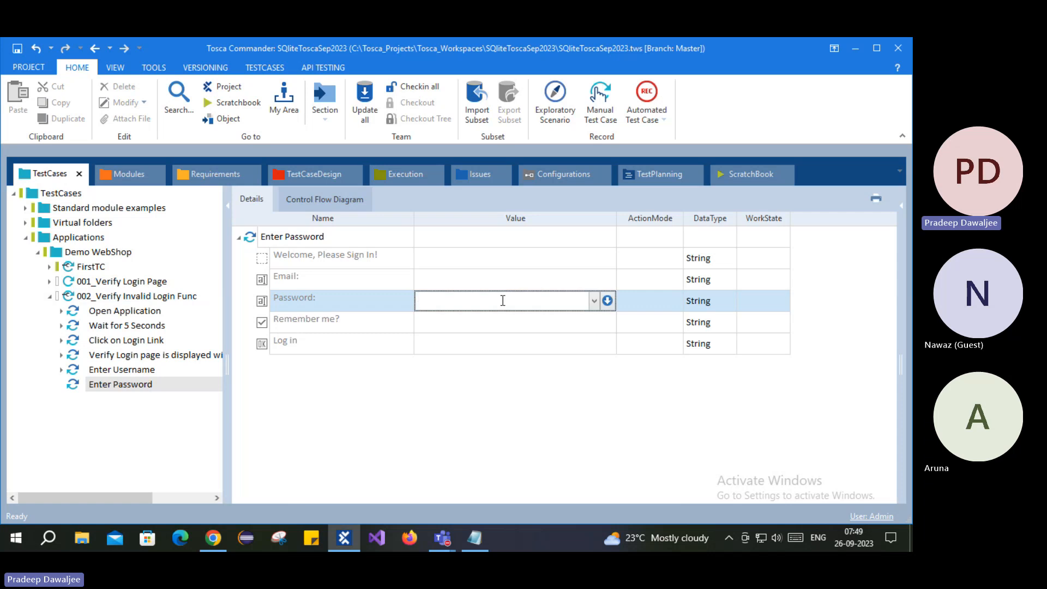
key("Return")
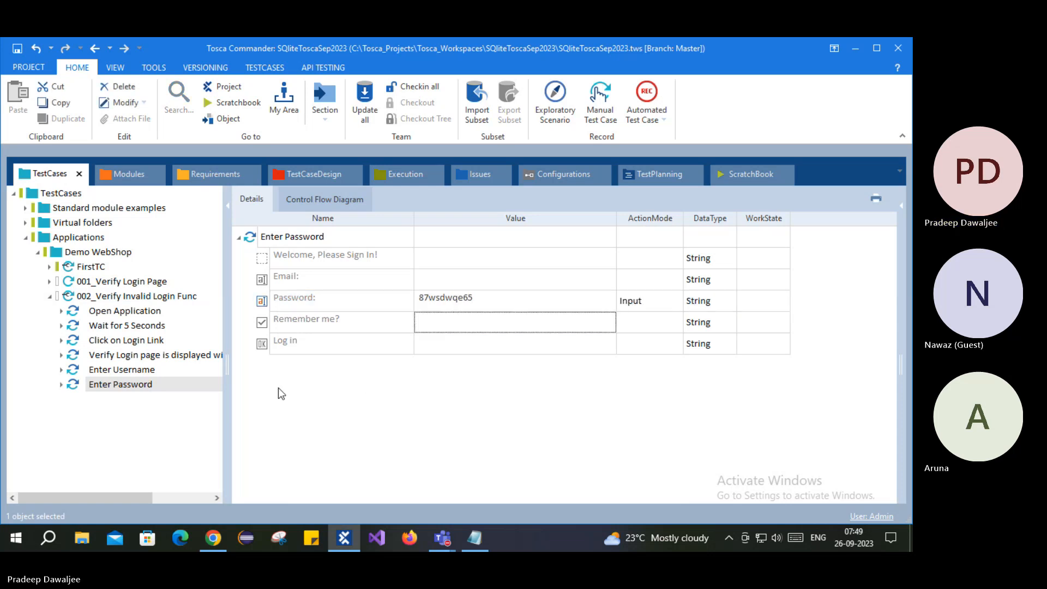
left_click(103, 298)
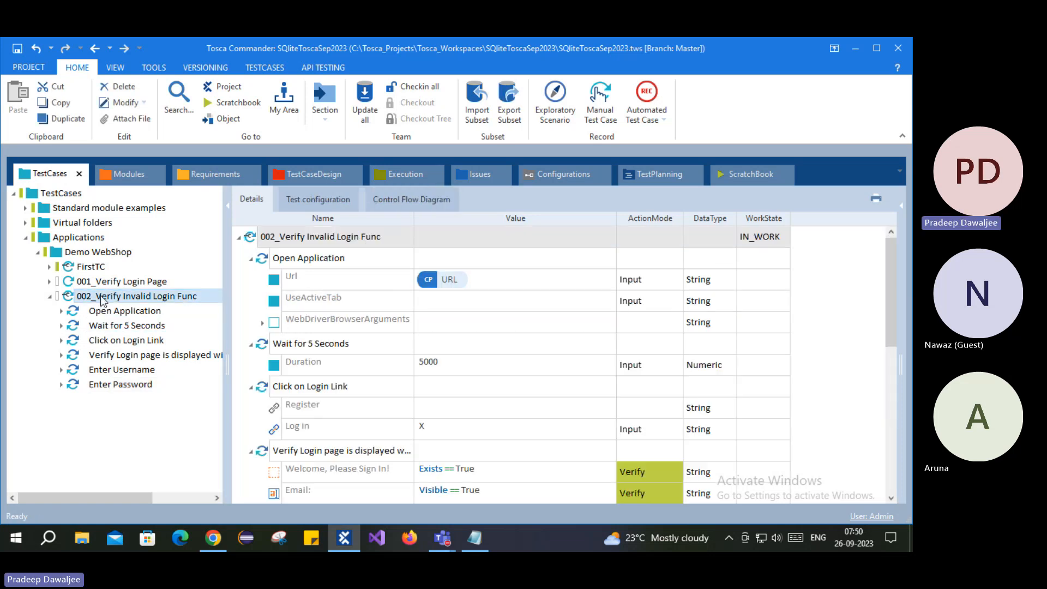
- Review the Password, Log in and Email rows of the Enter Password step
left_click(121, 384)
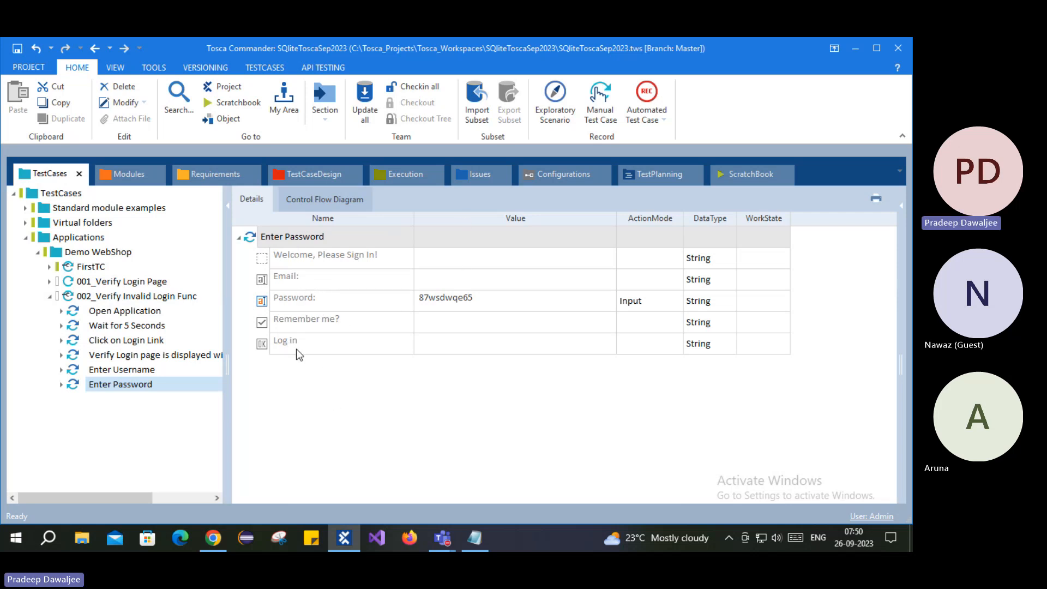
left_click(274, 304)
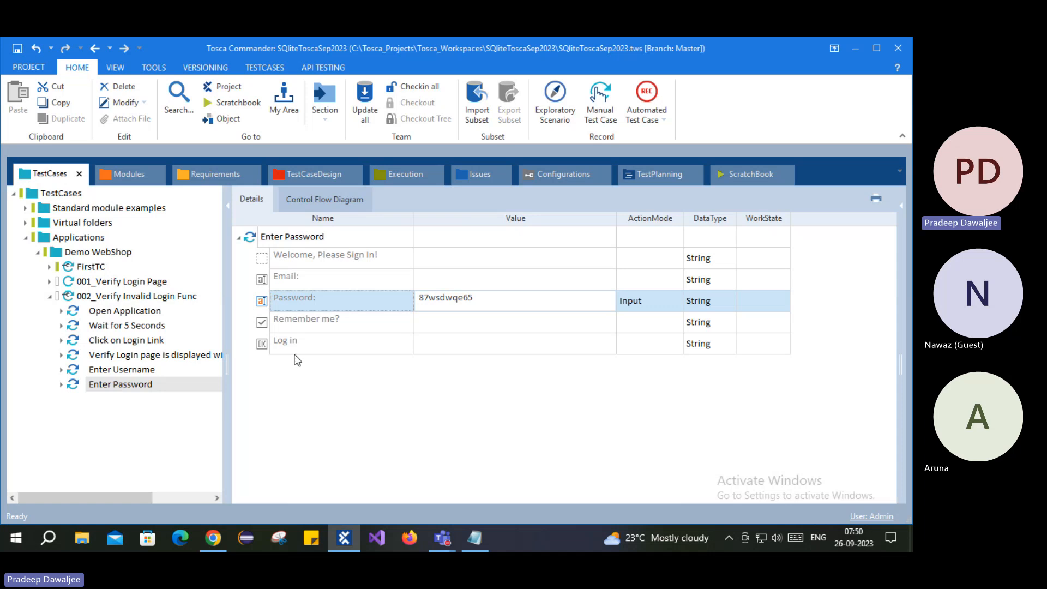
left_click(262, 346)
left_click(337, 302)
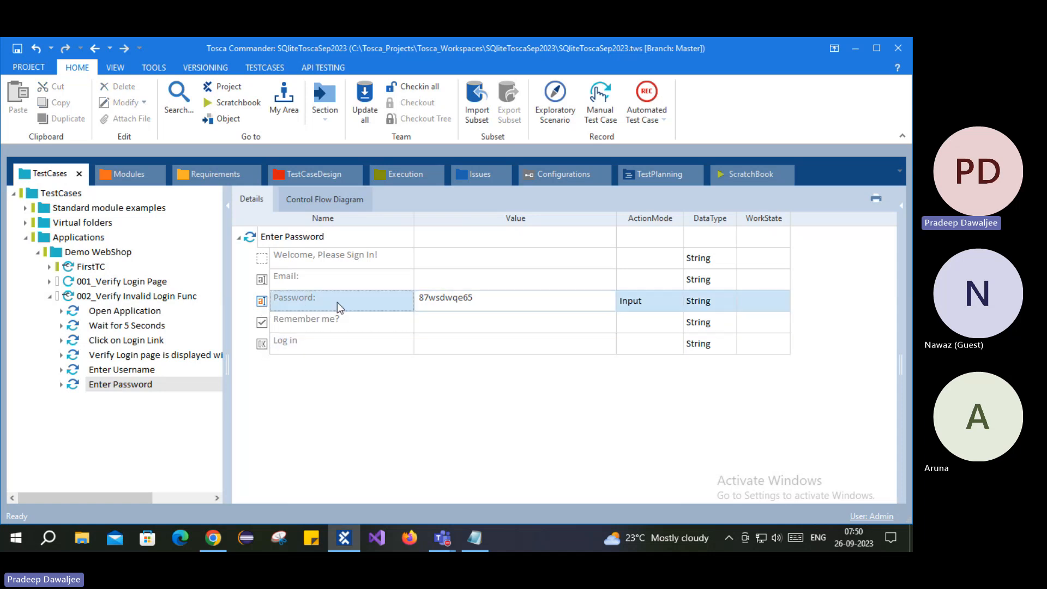
left_click(426, 294)
left_click(266, 345)
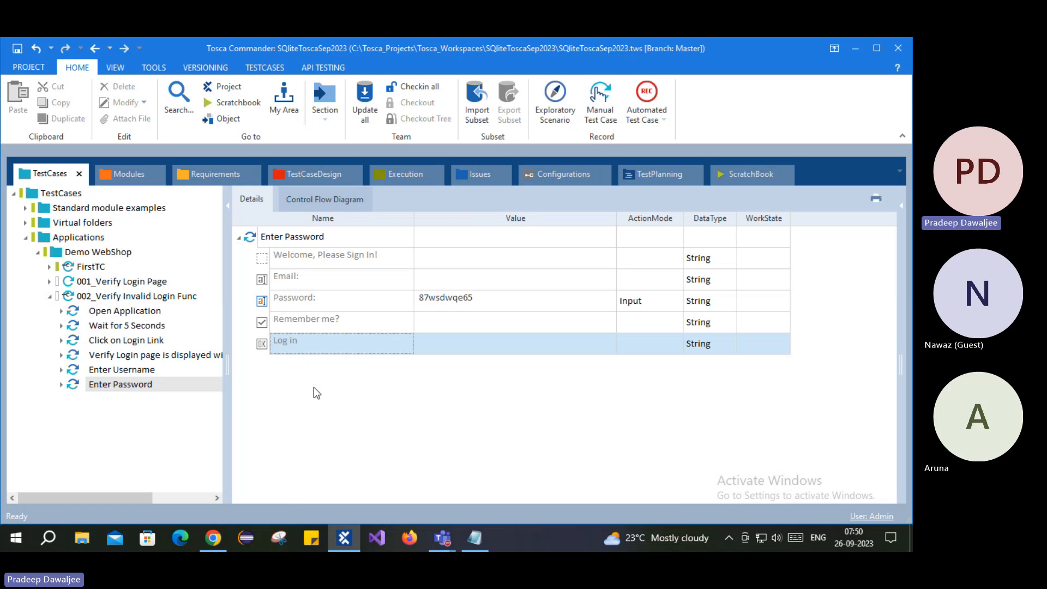
left_click(271, 302)
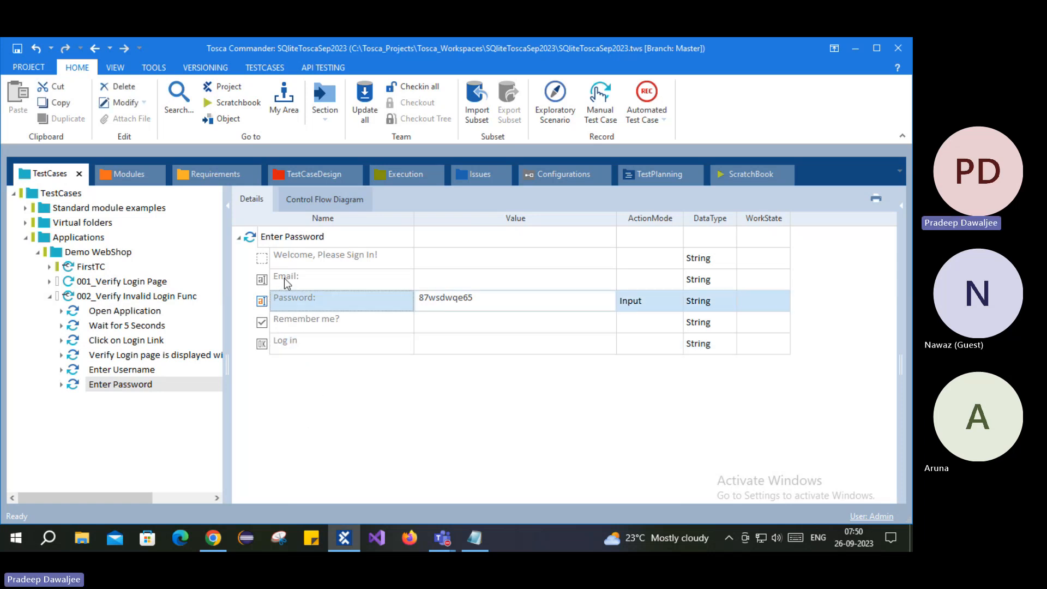
left_click(285, 282)
left_click(269, 305)
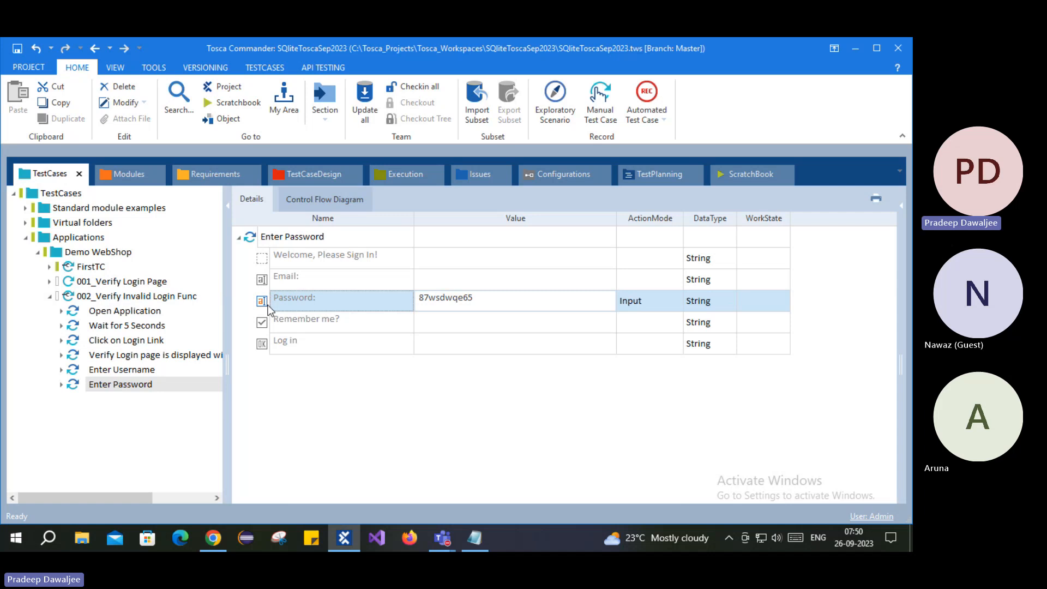
- Recheck the Welcome, Email, Password and Log in rows and try dragging the Password row
left_click(296, 255)
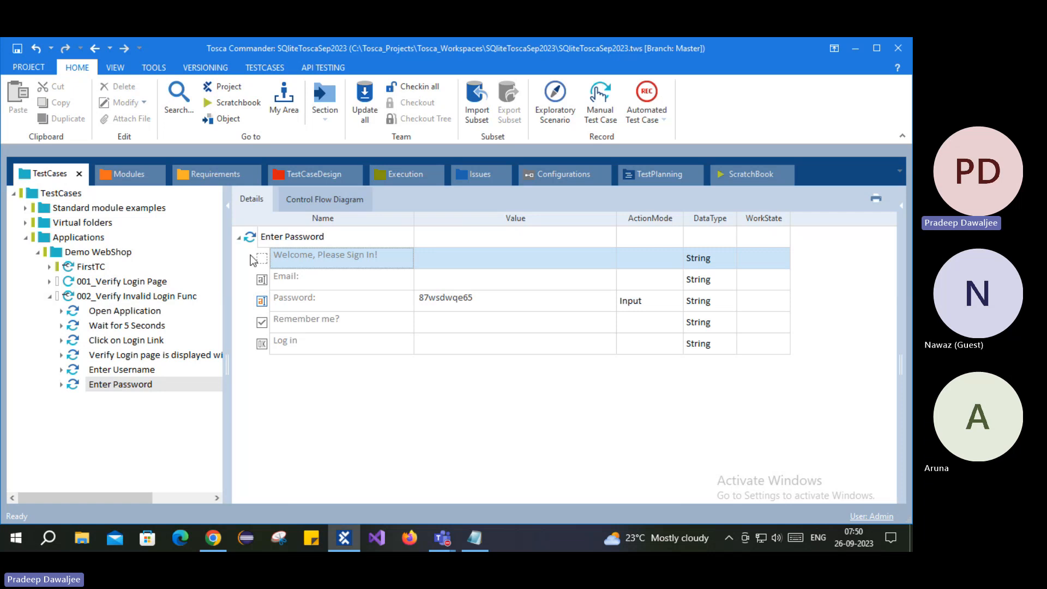
left_click(264, 301)
left_click(313, 338)
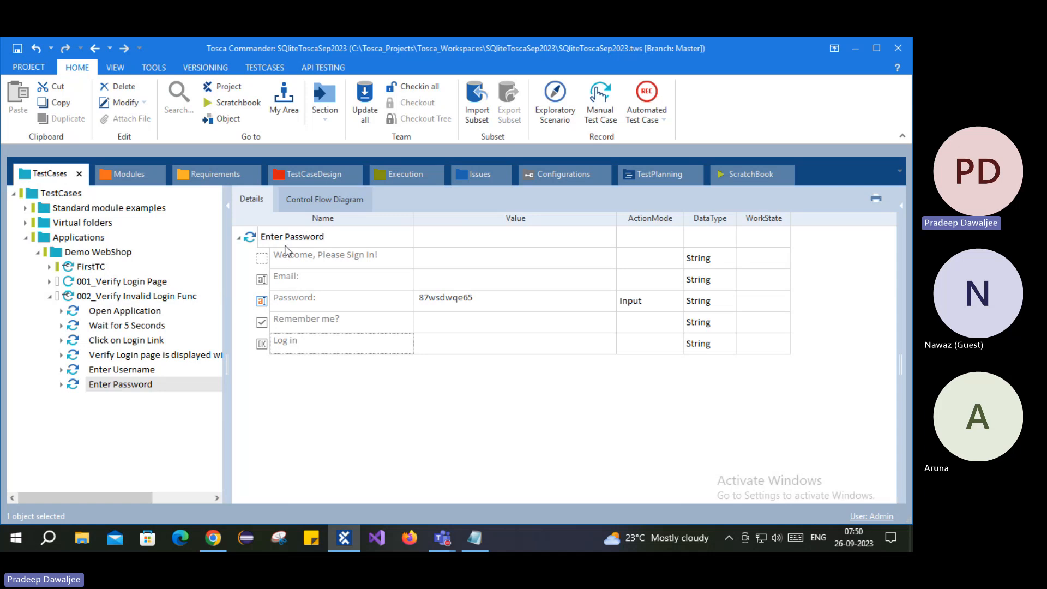
left_click(272, 278)
left_click(274, 258)
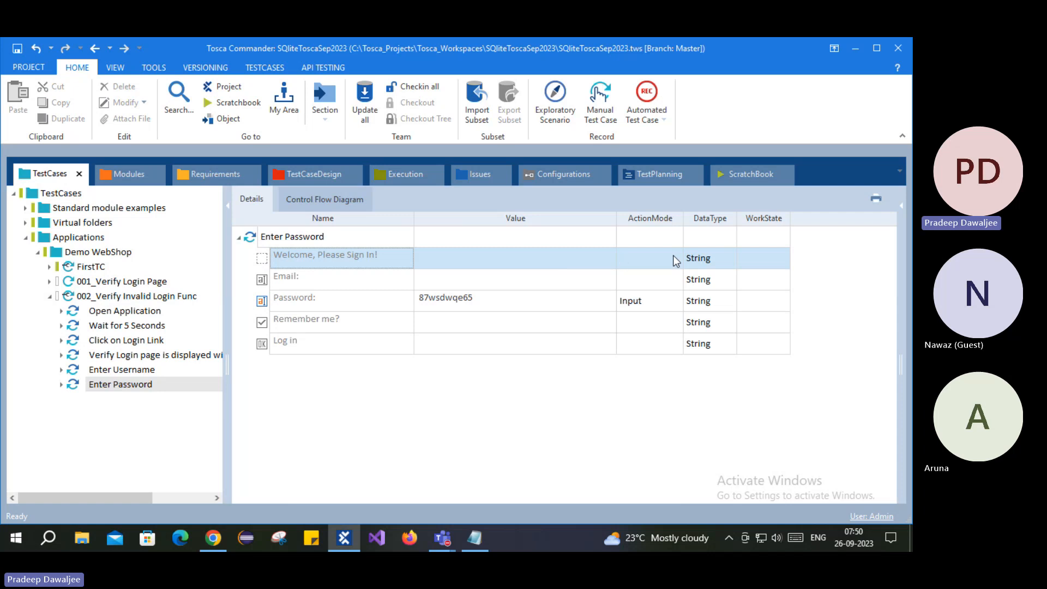
left_click(400, 278)
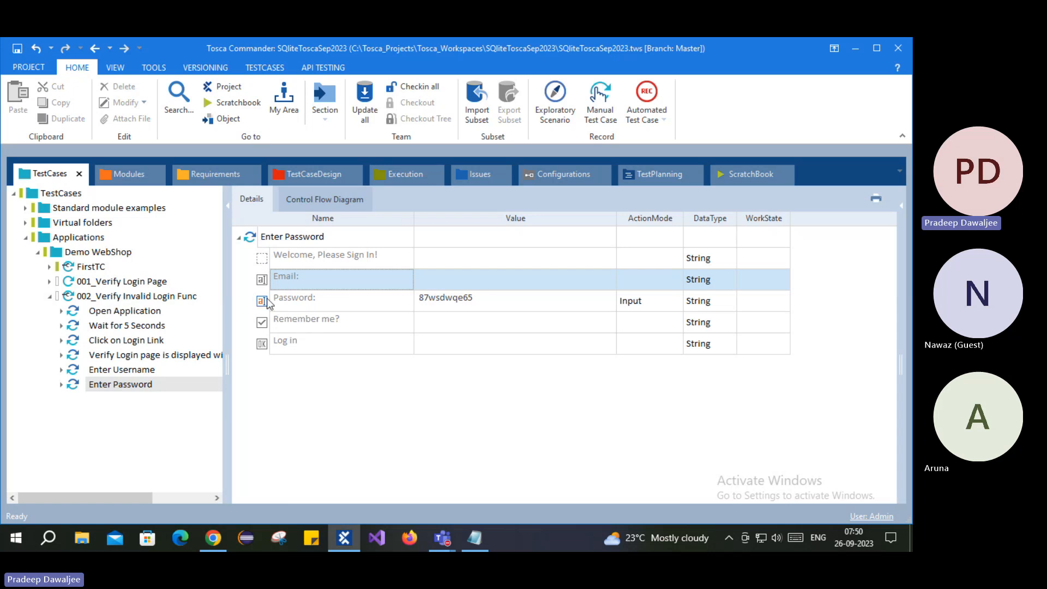
left_click(302, 308)
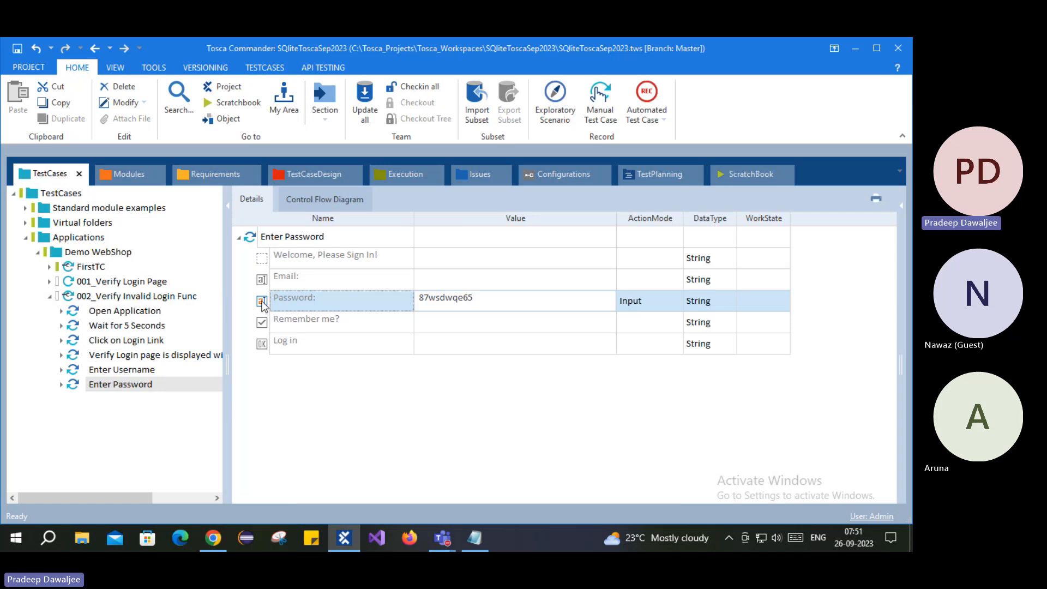
mouse_move(262, 304)
left_mouse_down()
mouse_move(272, 247)
mouse_move(278, 309)
left_mouse_up()
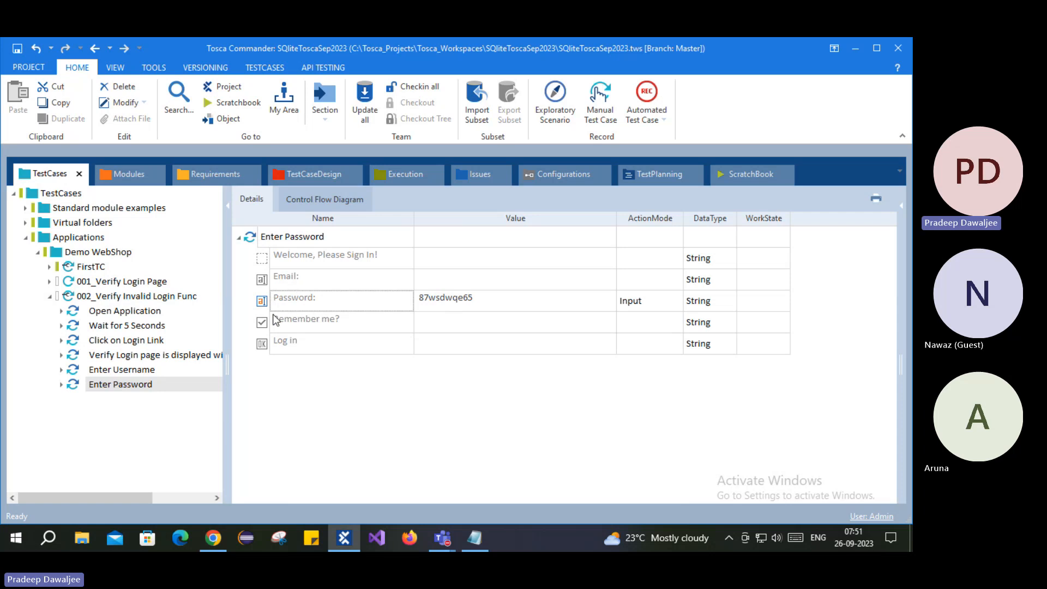
- Jump to the Login Page module and move Password above Email
right_click(254, 238)
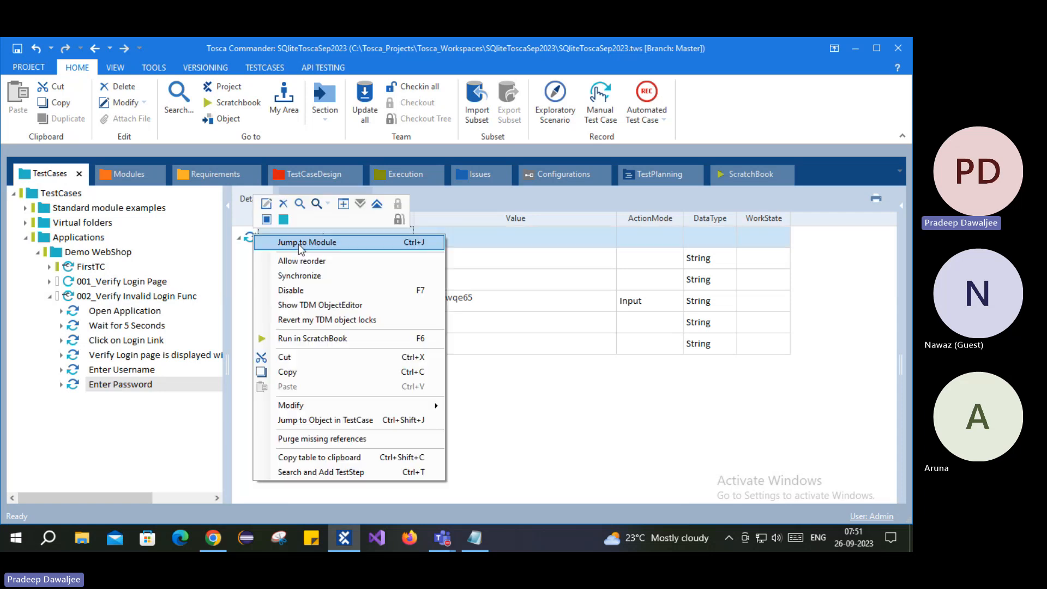
left_click(299, 243)
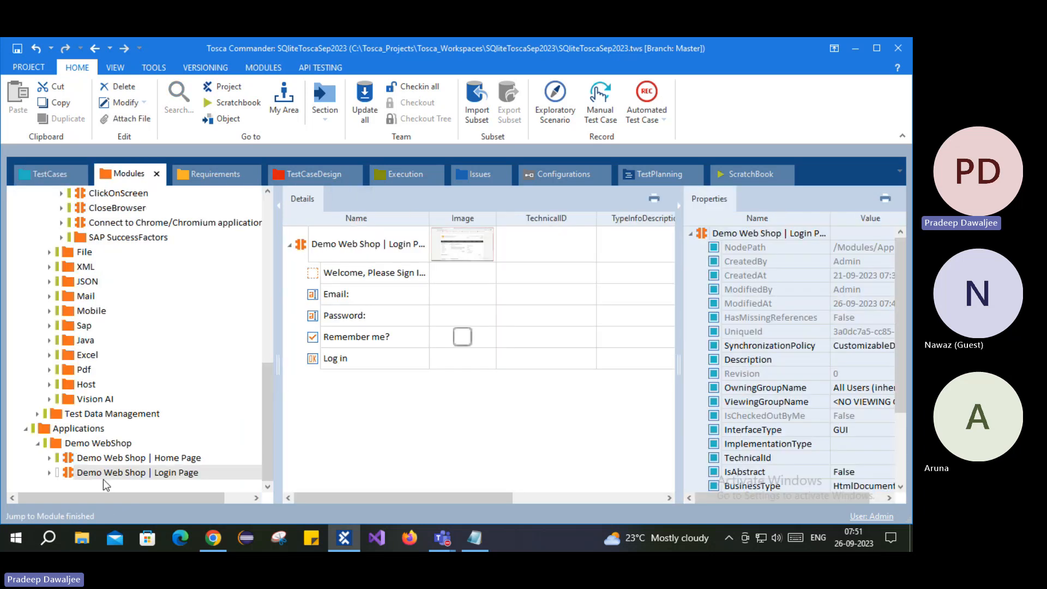
left_click_drag(314, 319, 325, 286)
left_click(338, 321)
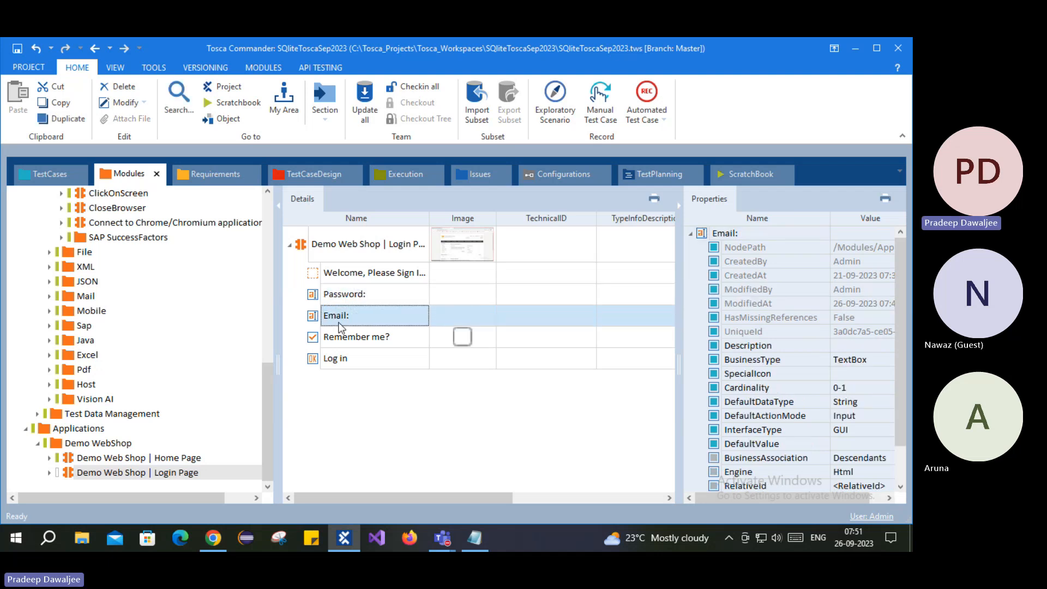
left_click(355, 342)
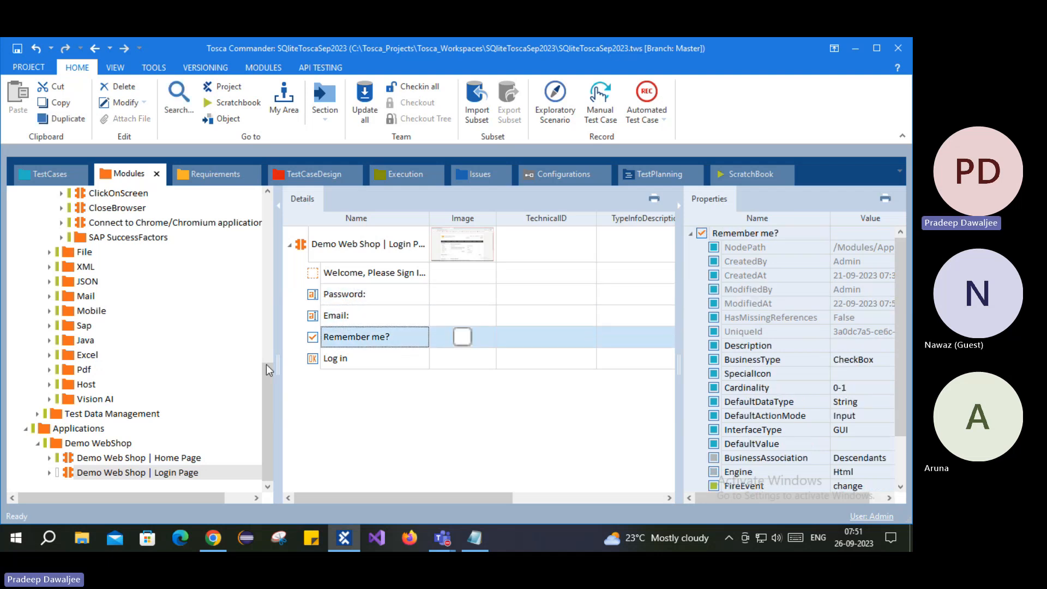
- Review the Password, Email, Remember me? and Log in rows of Enter Password
left_click(51, 180)
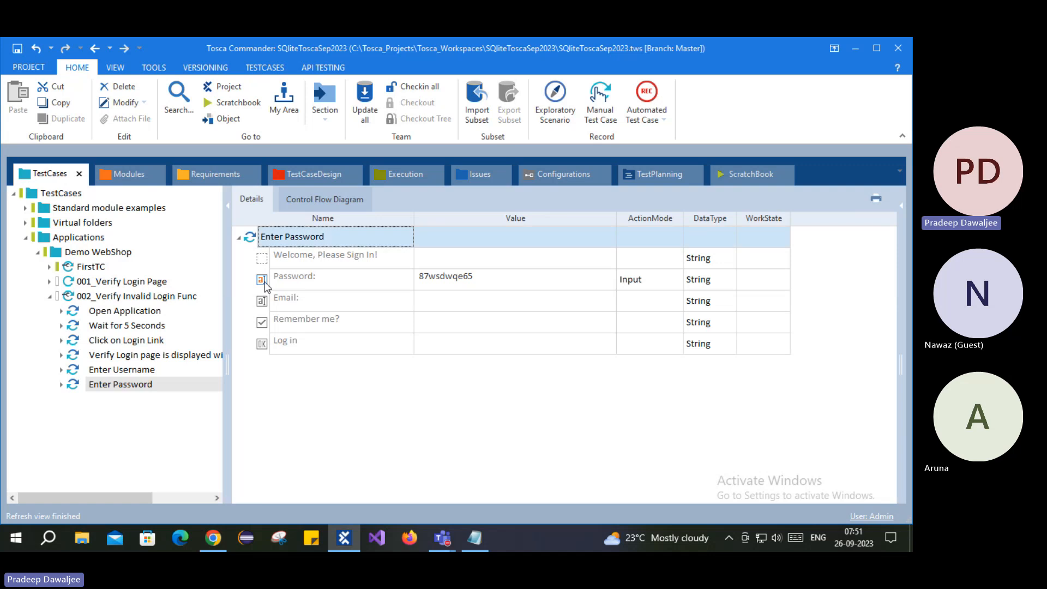
left_click(328, 279)
left_click(262, 304)
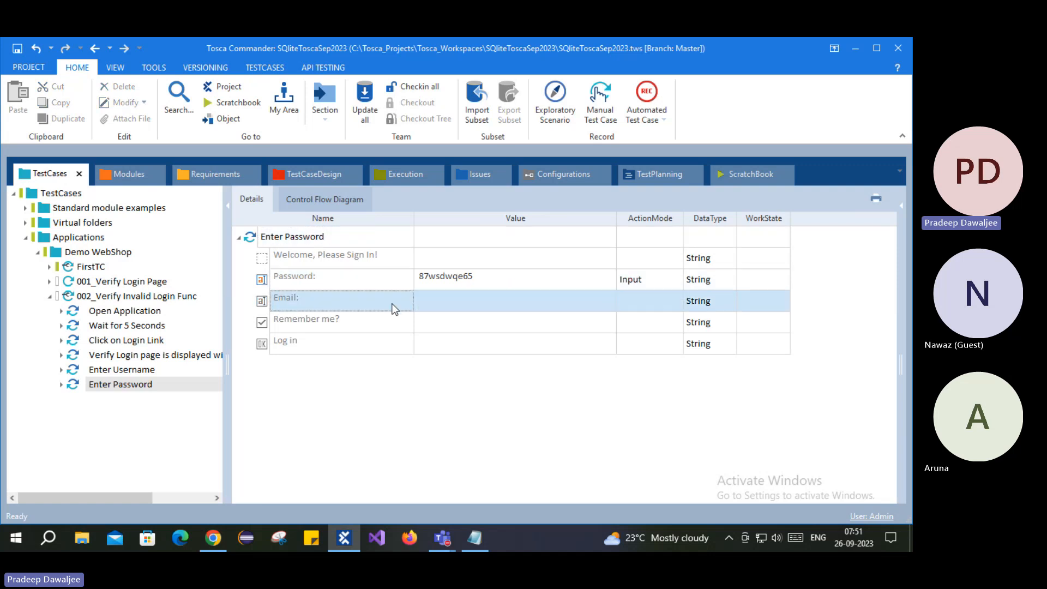
left_click(274, 321)
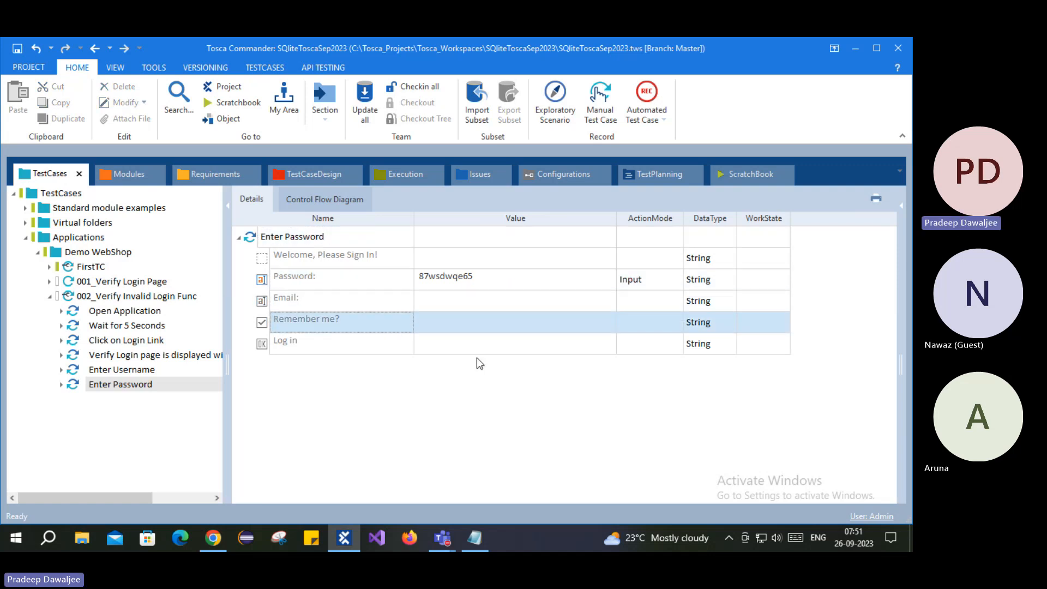
left_click(408, 342)
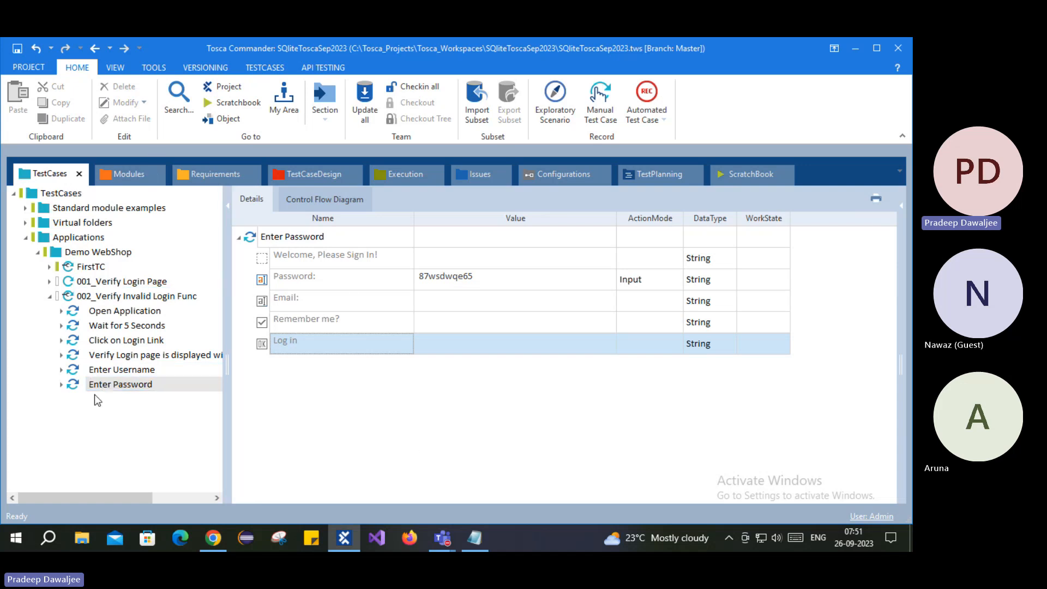
- Review the Email, Remember me?, Log in and Password rows of Enter Username
left_click(103, 370)
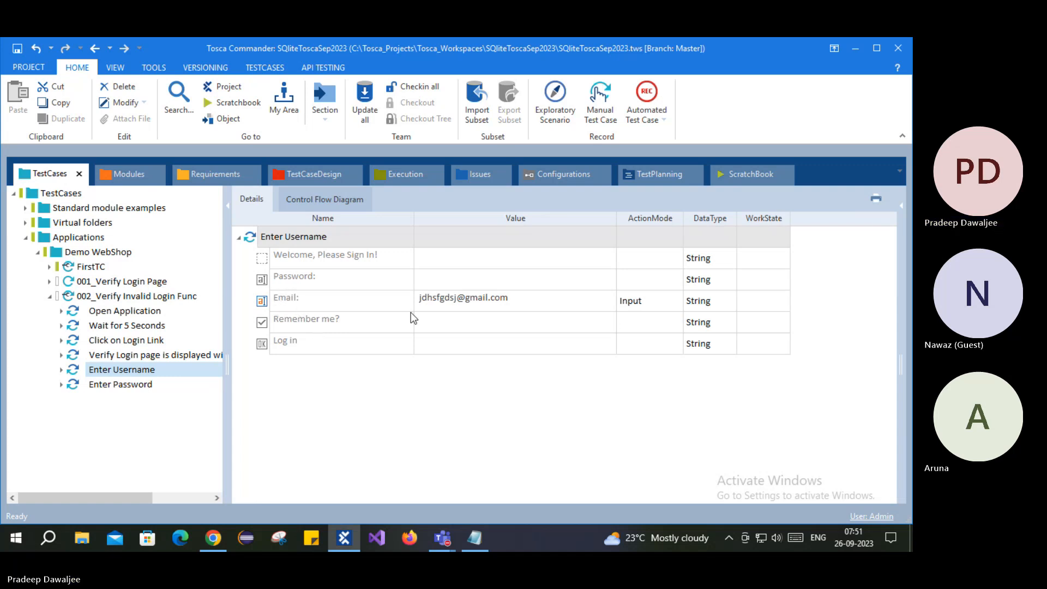
left_click(310, 300)
left_click(321, 323)
left_click(320, 338)
left_click(321, 303)
left_click(326, 277)
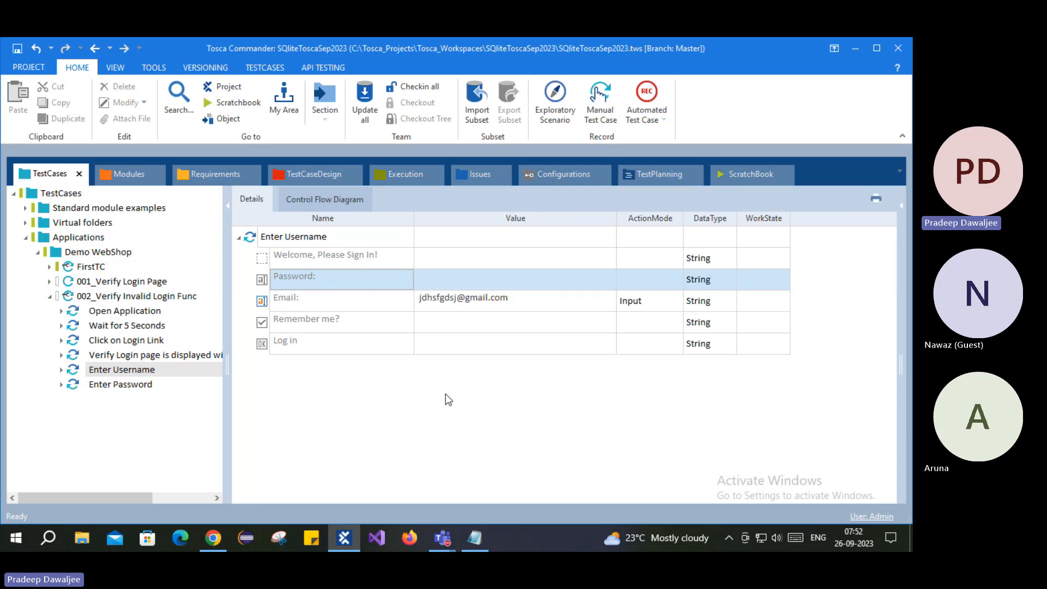
- Move Email back above Password in the Login Page module, then show Enter Password's values
left_click(104, 375)
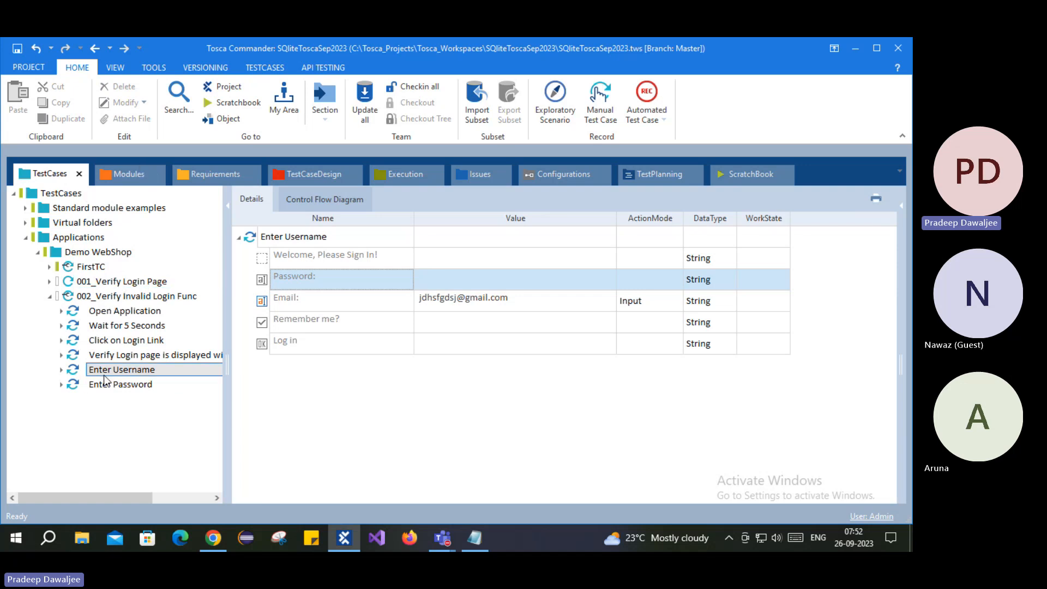
left_click(133, 174)
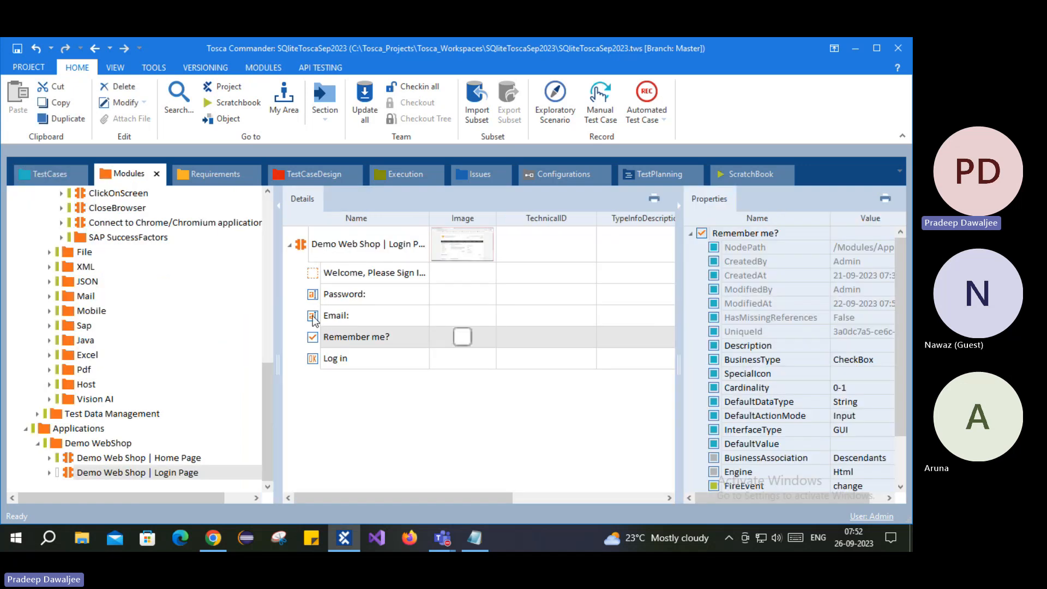
left_click_drag(314, 320, 325, 287)
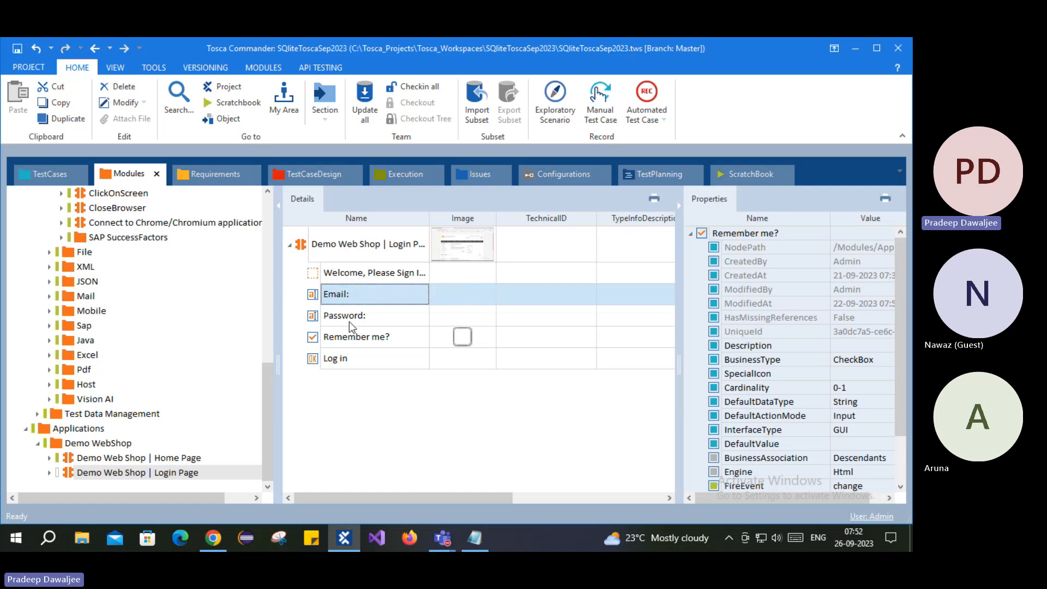
left_click(41, 171)
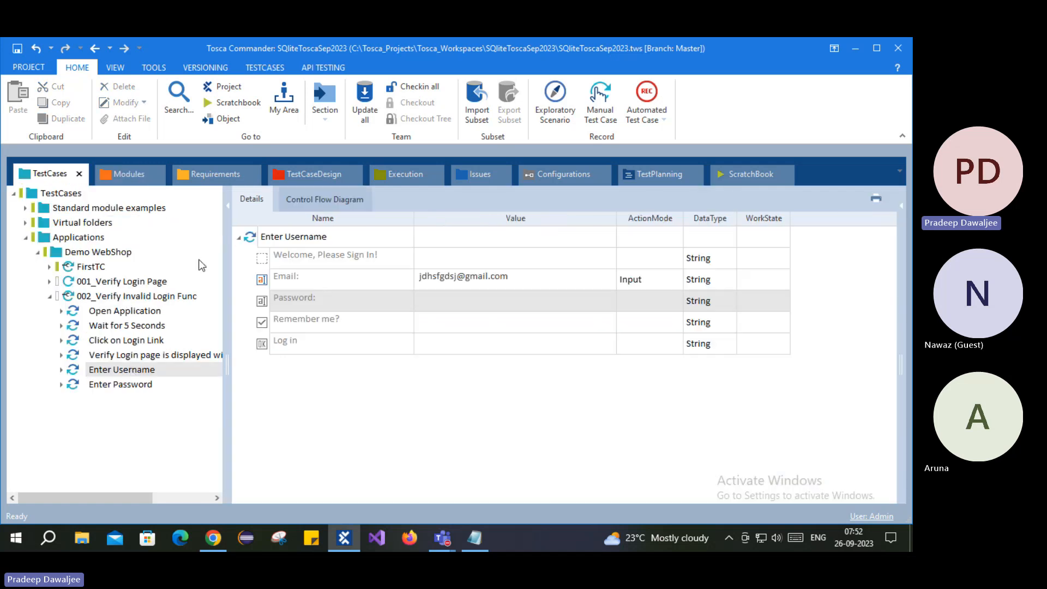
left_click(126, 371)
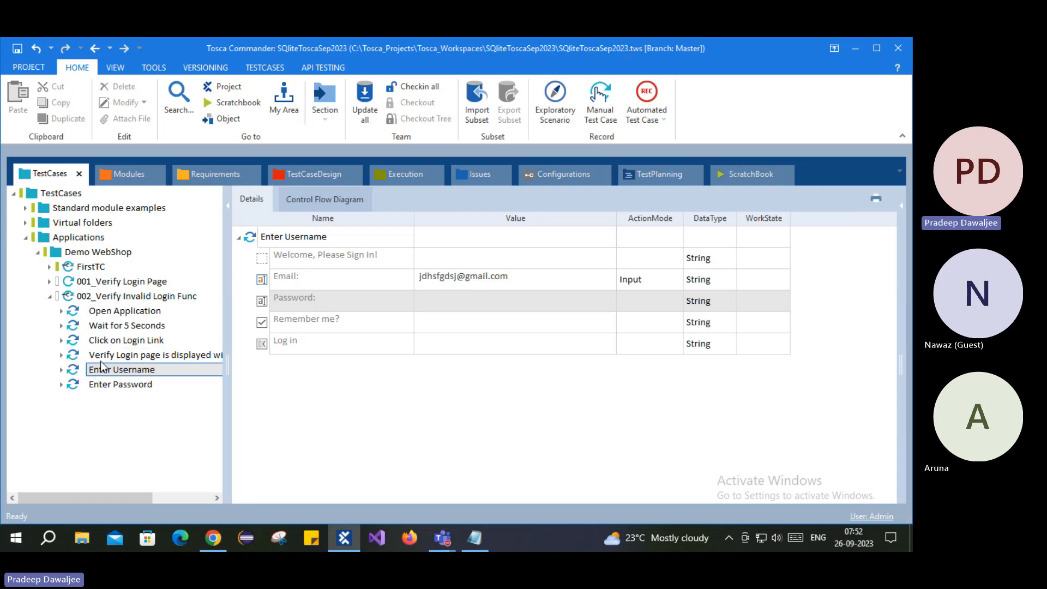
left_click(126, 384)
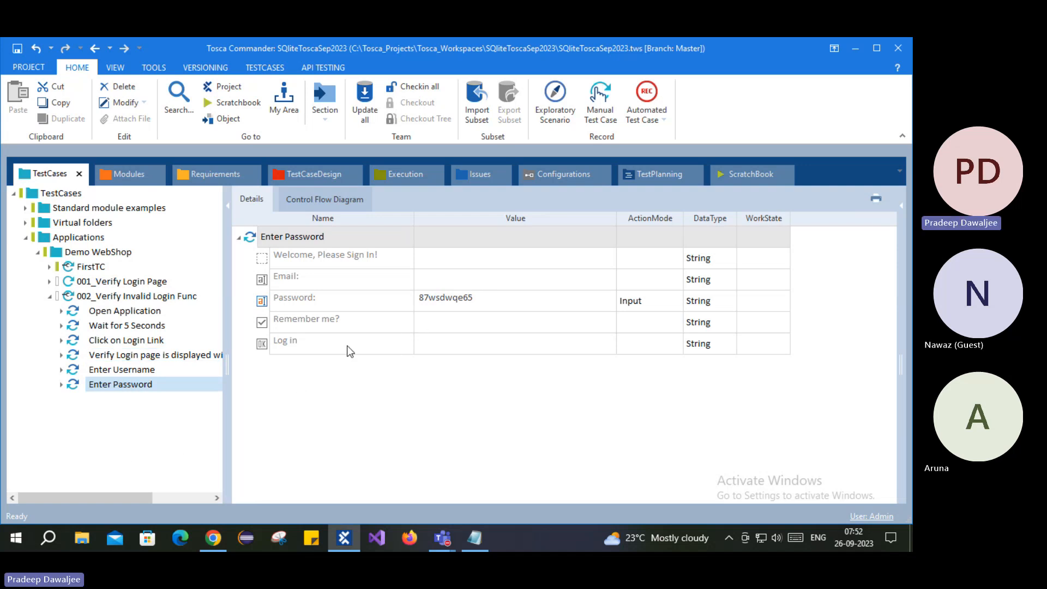
- Choose {Click} as the Log in value under the Enter Password step
left_click(262, 306)
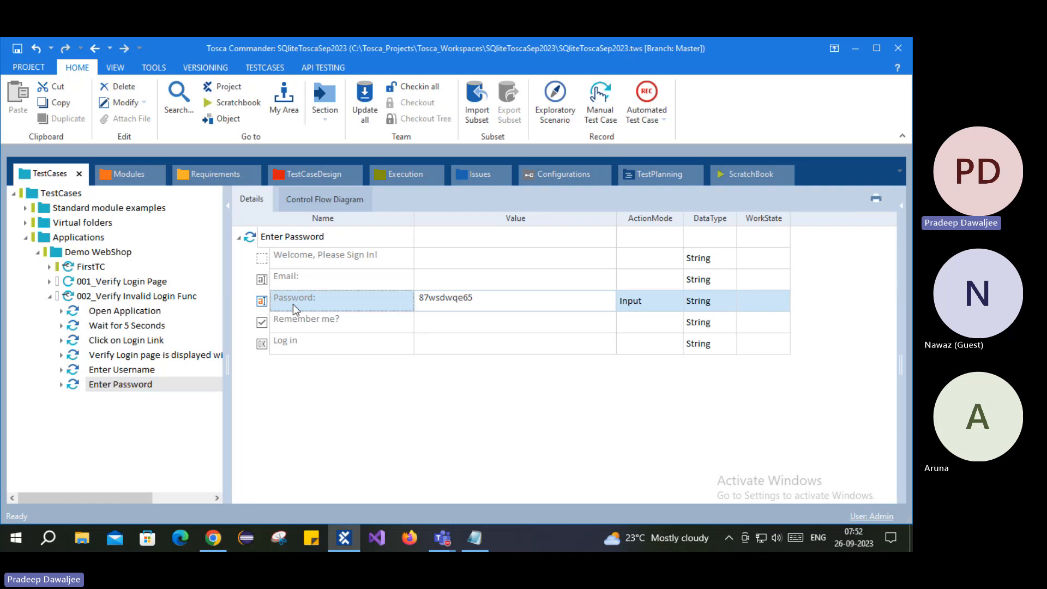
left_click(542, 352)
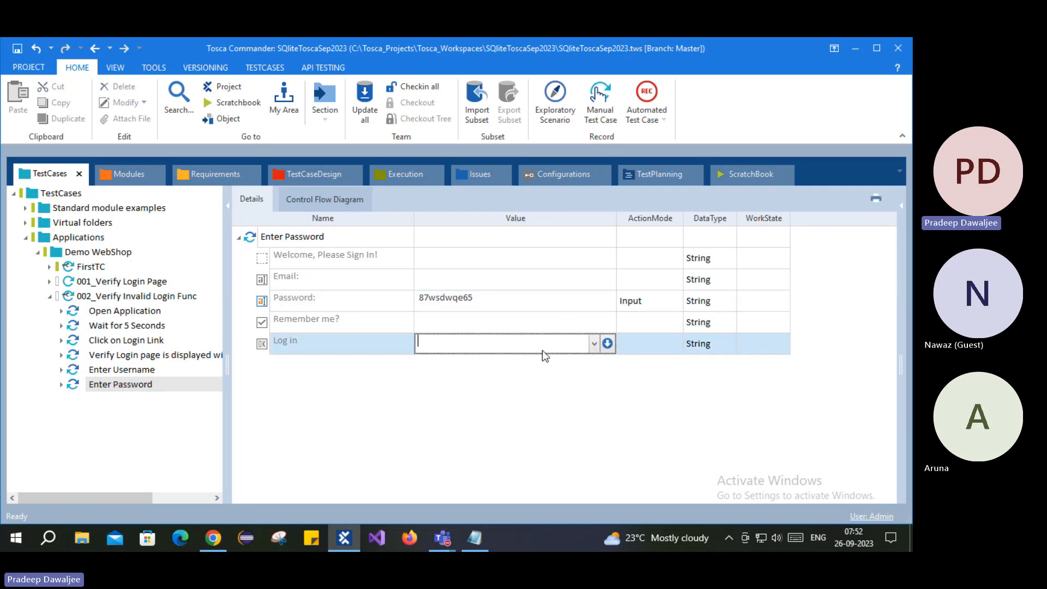
left_click(595, 343)
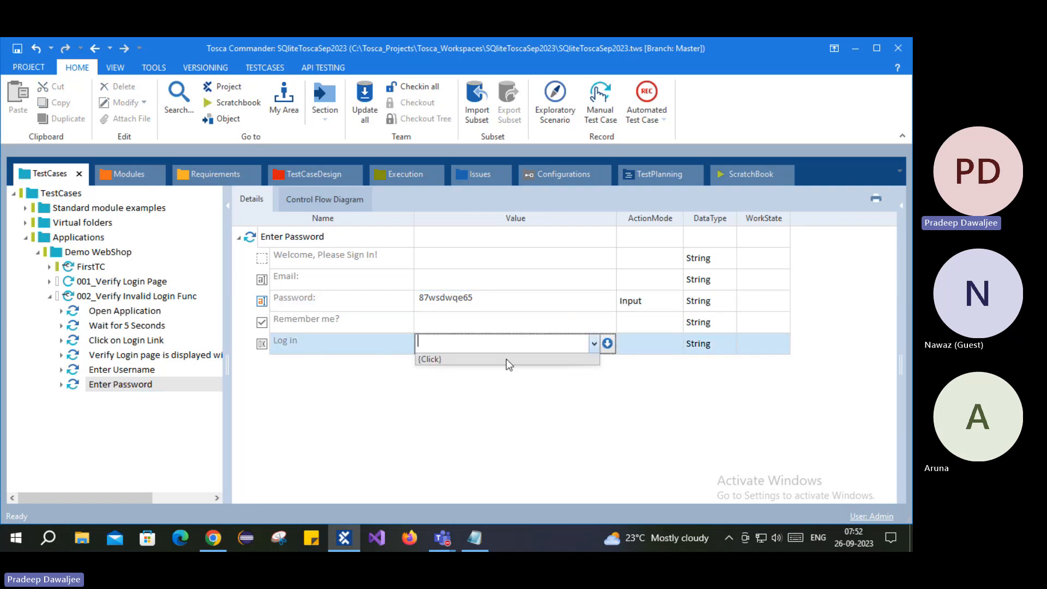
left_click(433, 359)
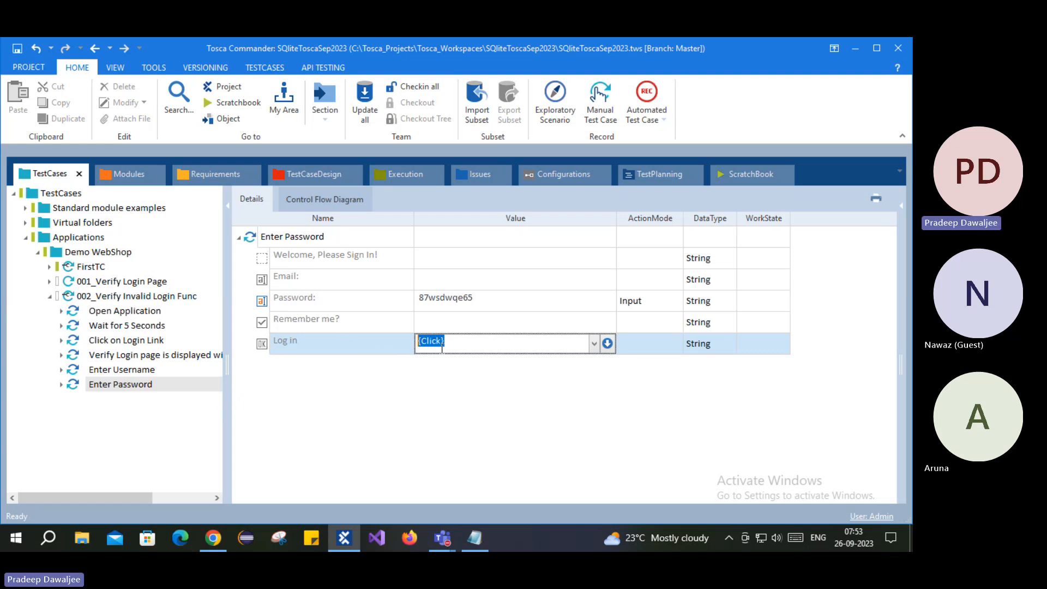
- Replace {Click} with X as the Log in value of the Enter Password step
type("X")
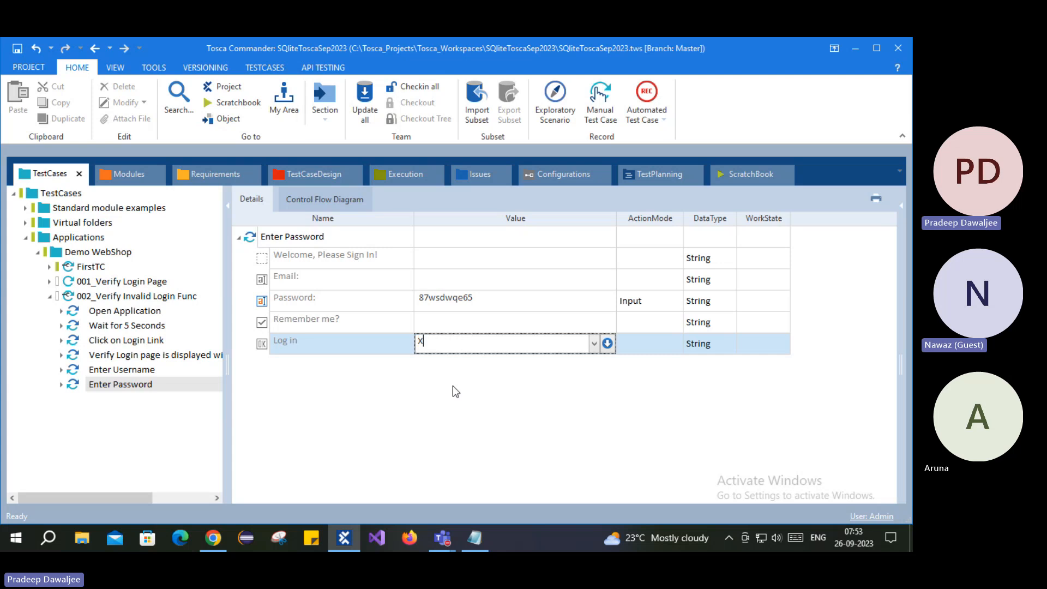
left_click(453, 386)
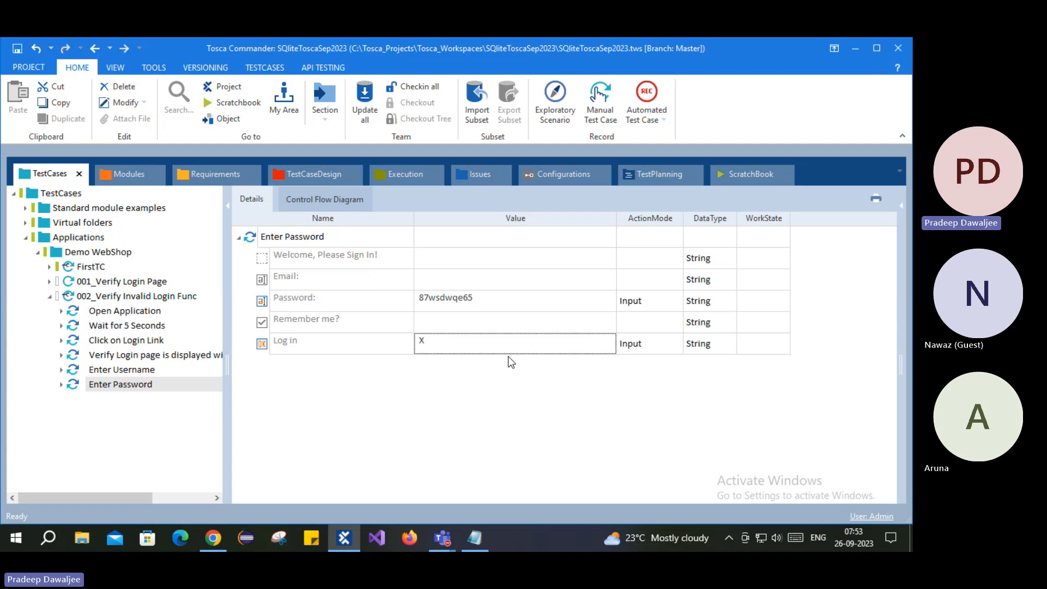
- Jump from the Enter Password step to its module and select the 'Welcome, Please Sign In!' element
left_click(261, 257)
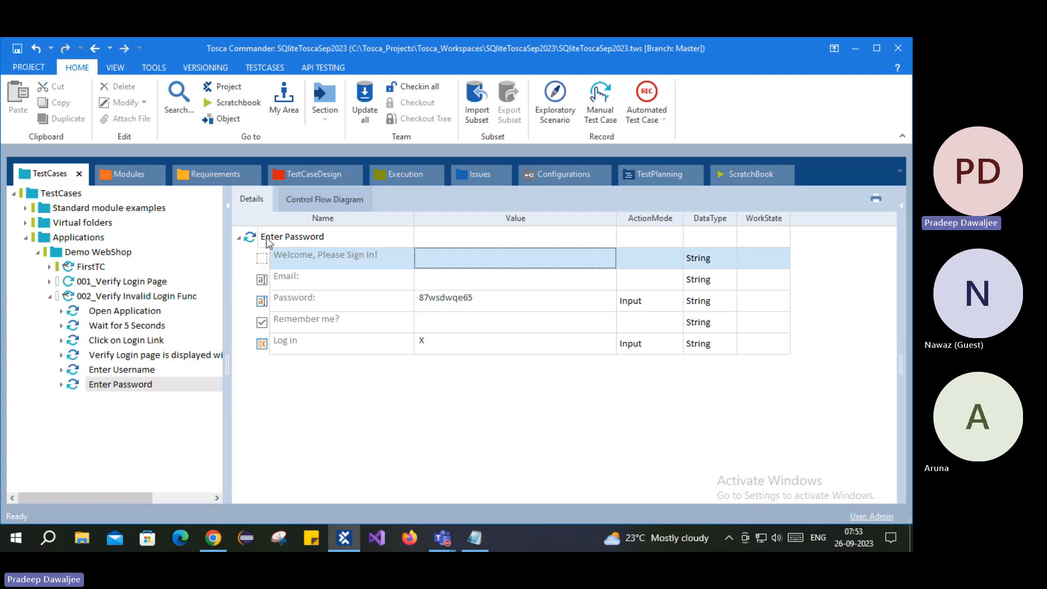
right_click(266, 237)
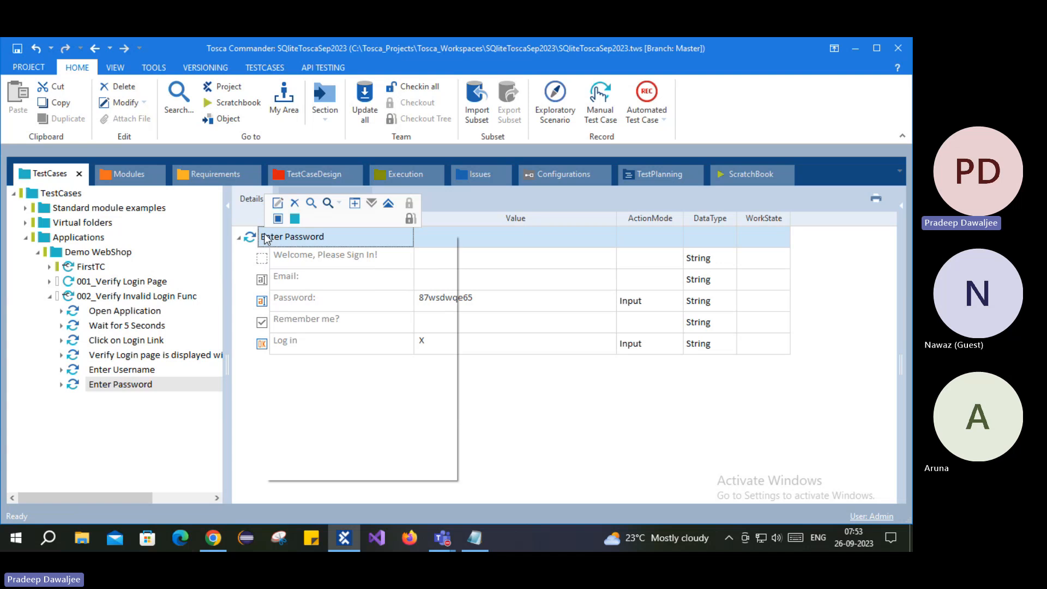
left_click(321, 306)
left_click(316, 272)
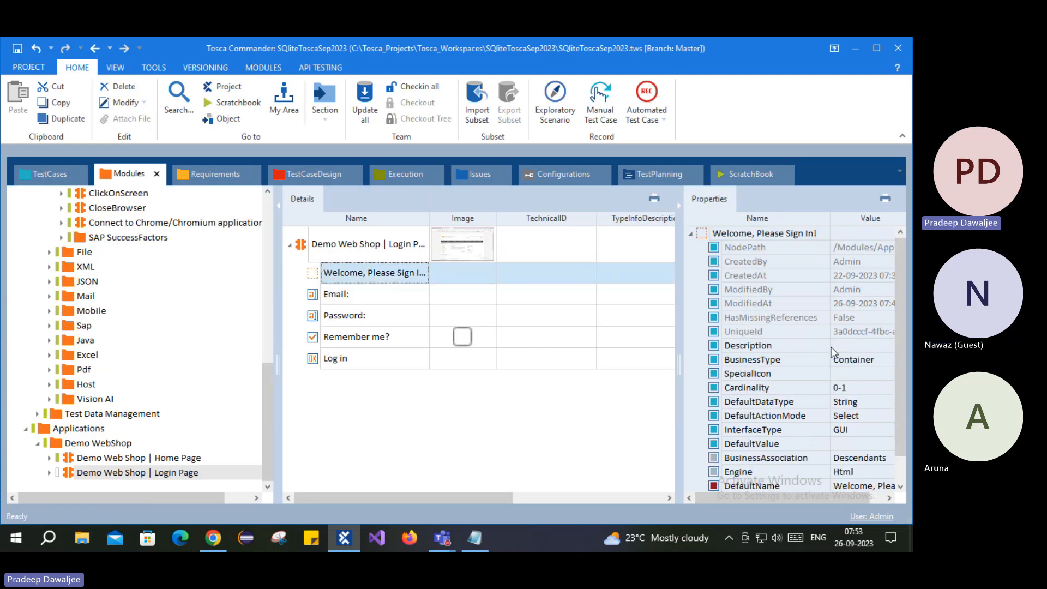
- Change the element's BusinessType from Container to Link and return to the Enter Password step
left_click(870, 364)
left_click(865, 360)
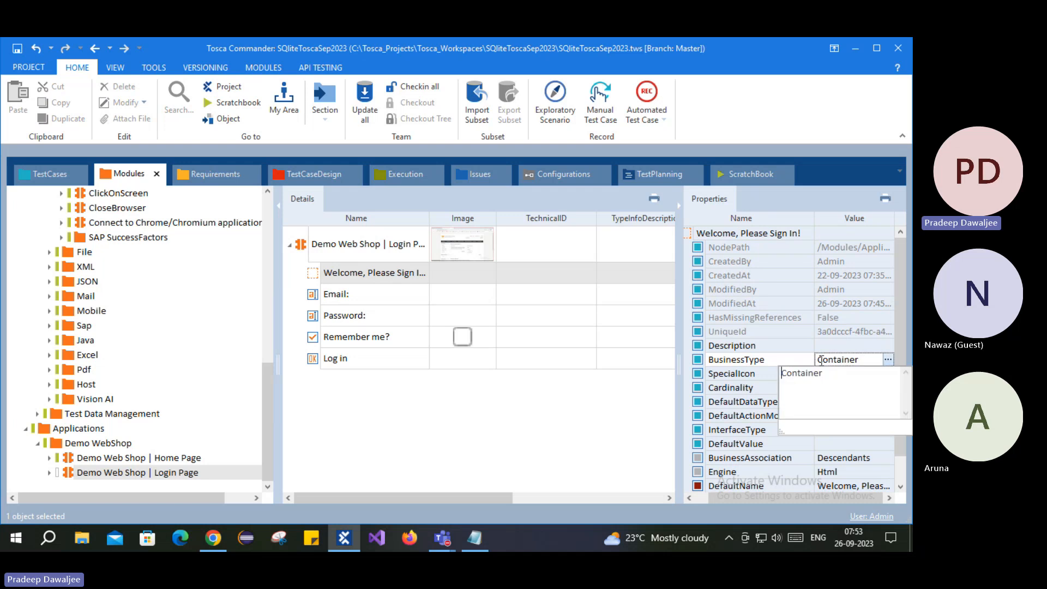
left_click_drag(842, 382, 776, 376)
key("ctrl+c")
key("BackSpace")
type("nk")
left_click(617, 466)
scroll(713, 422, "down", 1)
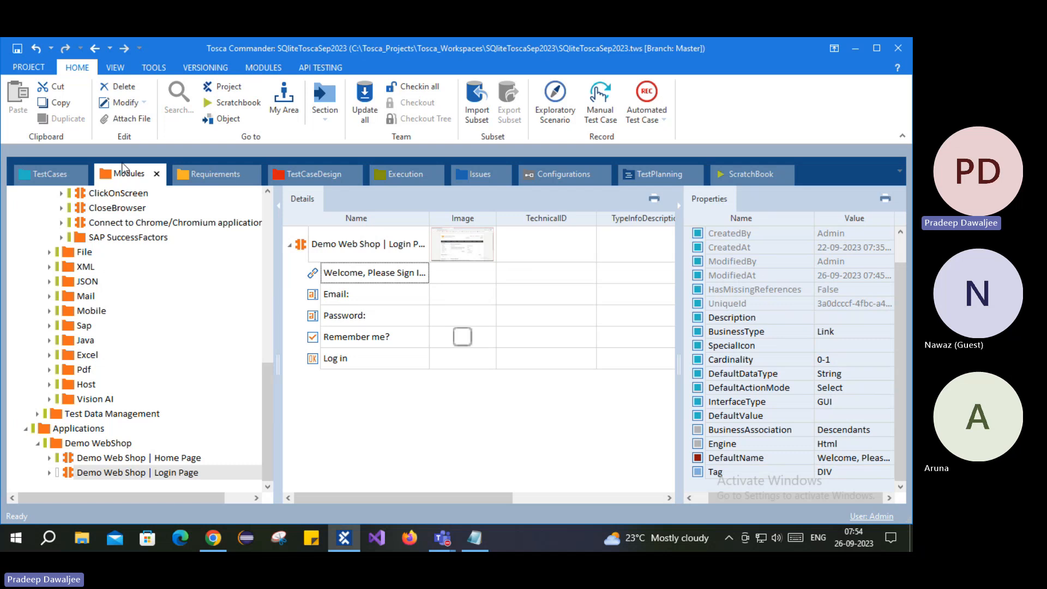
left_click(57, 174)
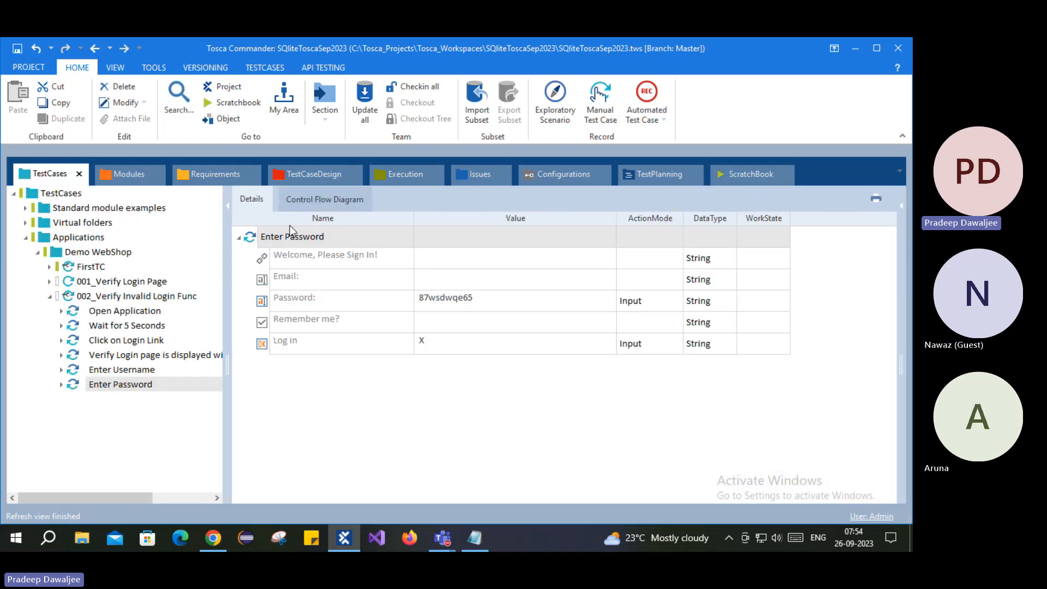
- Paste Container back as the 'Welcome, Please Sign In!' BusinessType and return to the Enter Password step
left_click(272, 261)
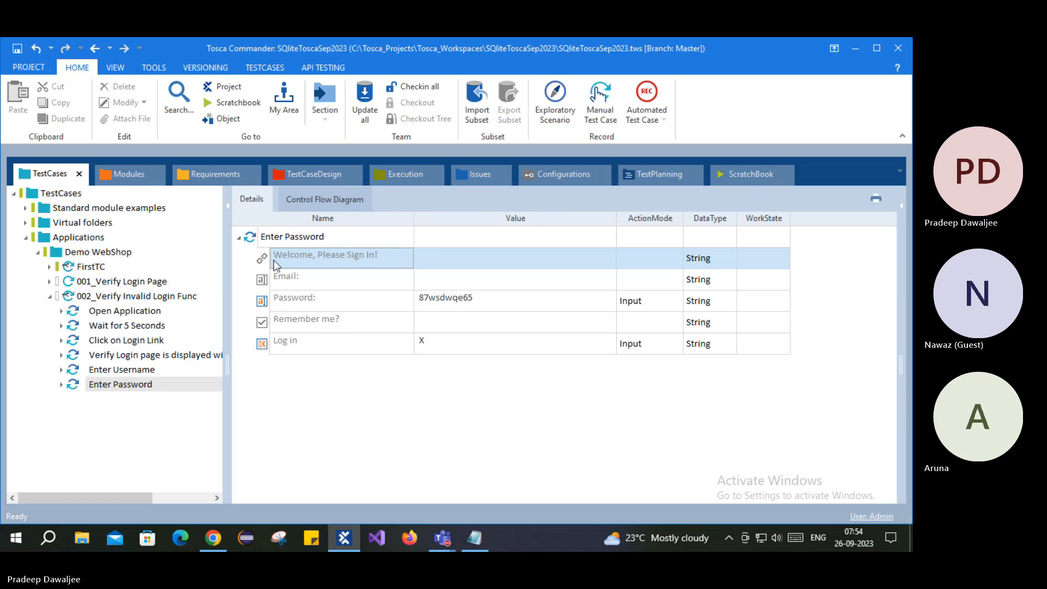
left_click(124, 172)
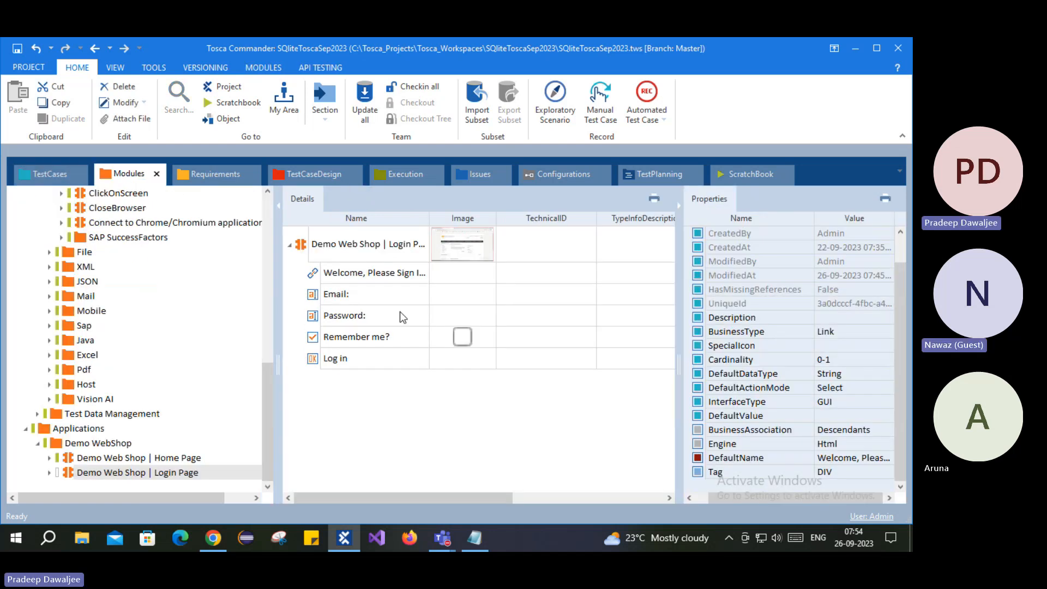
left_click(316, 276)
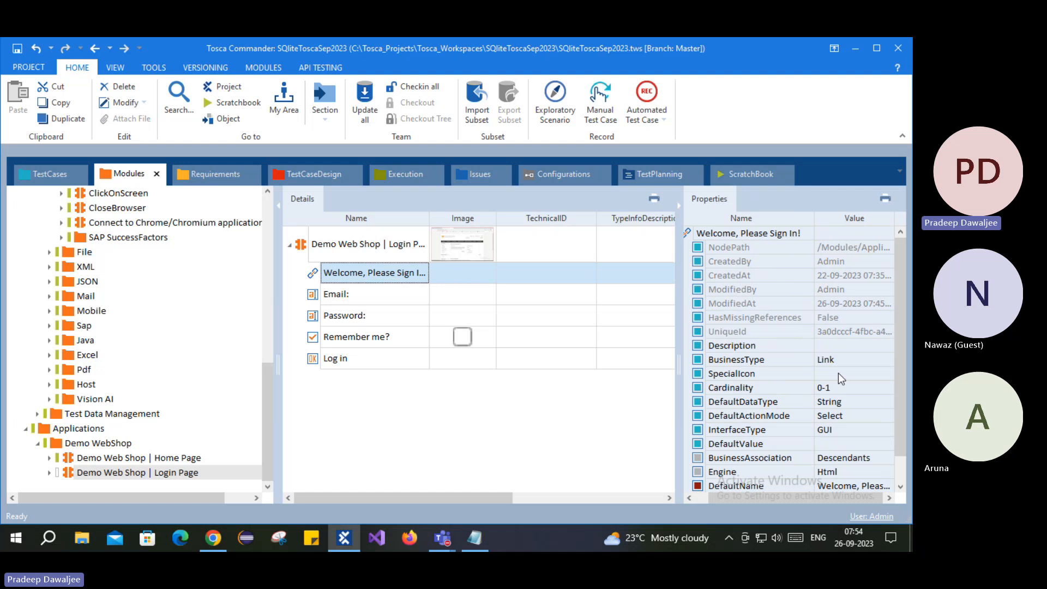
left_click(857, 360)
left_click(887, 360)
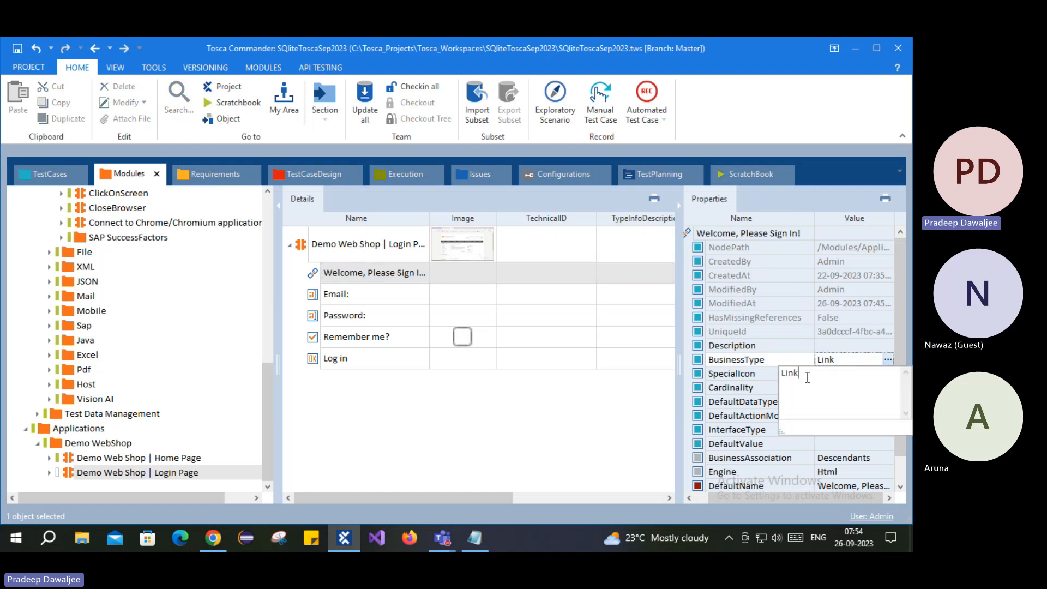
key("ctrl+v")
left_click(730, 404)
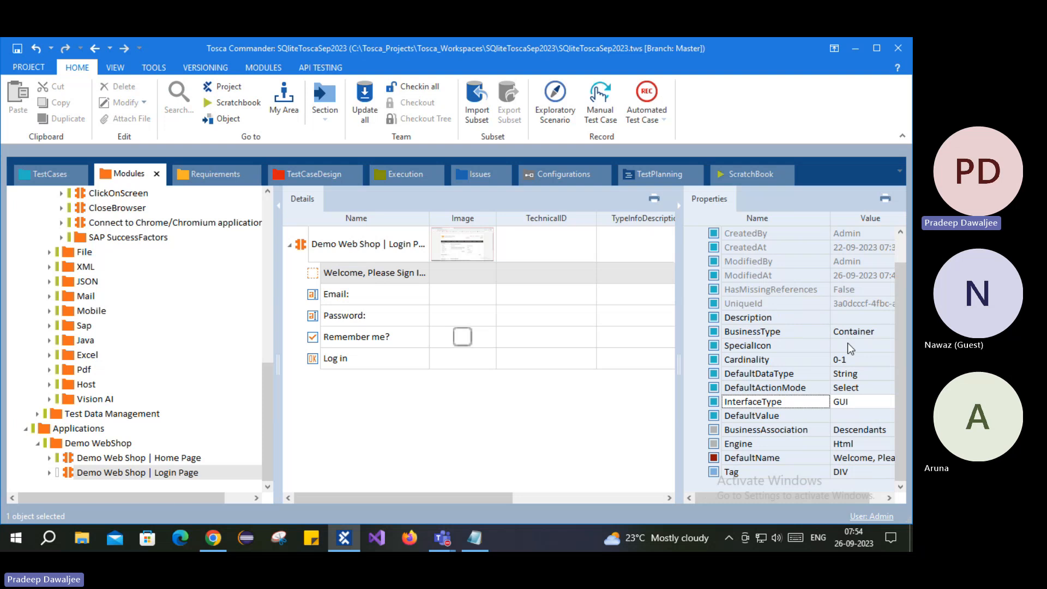
scroll(838, 432, "up", 1)
scroll(838, 433, "down", 1)
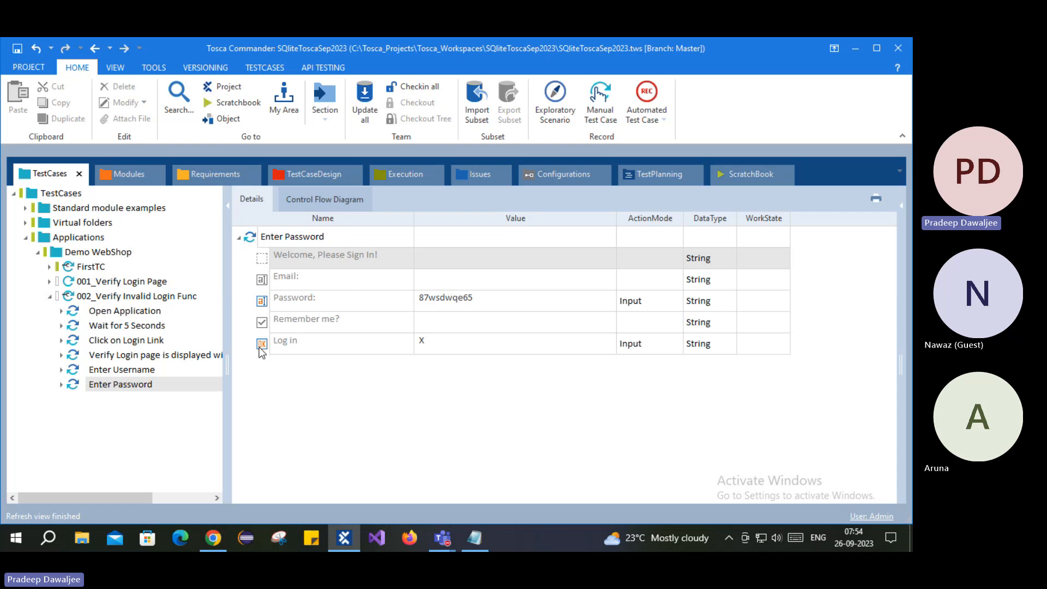
left_click(349, 333)
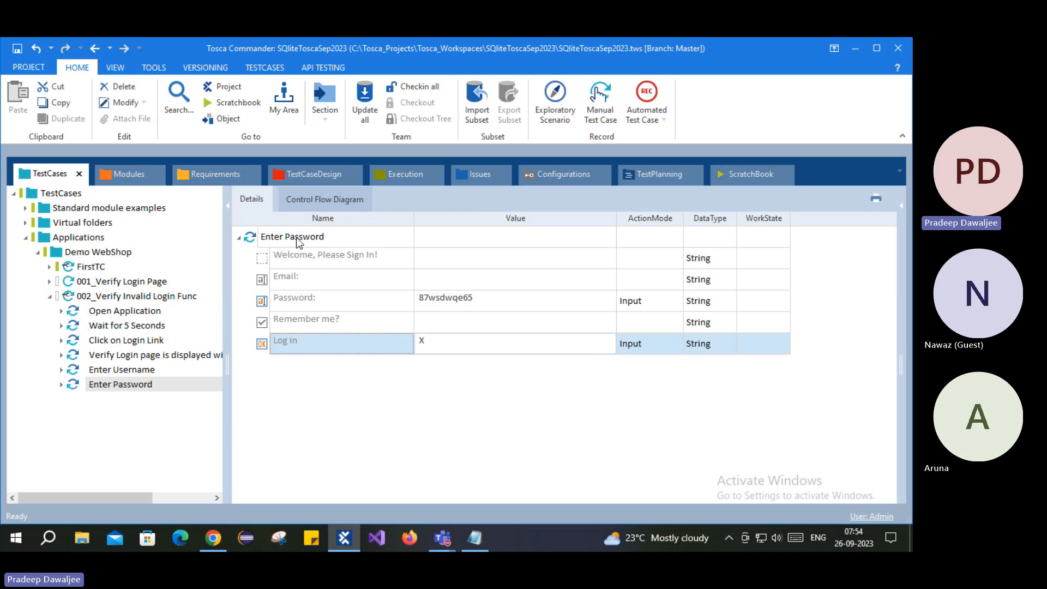
- Select the Enter Password step and collapse and re-expand its rows in the details grid
left_click(282, 301)
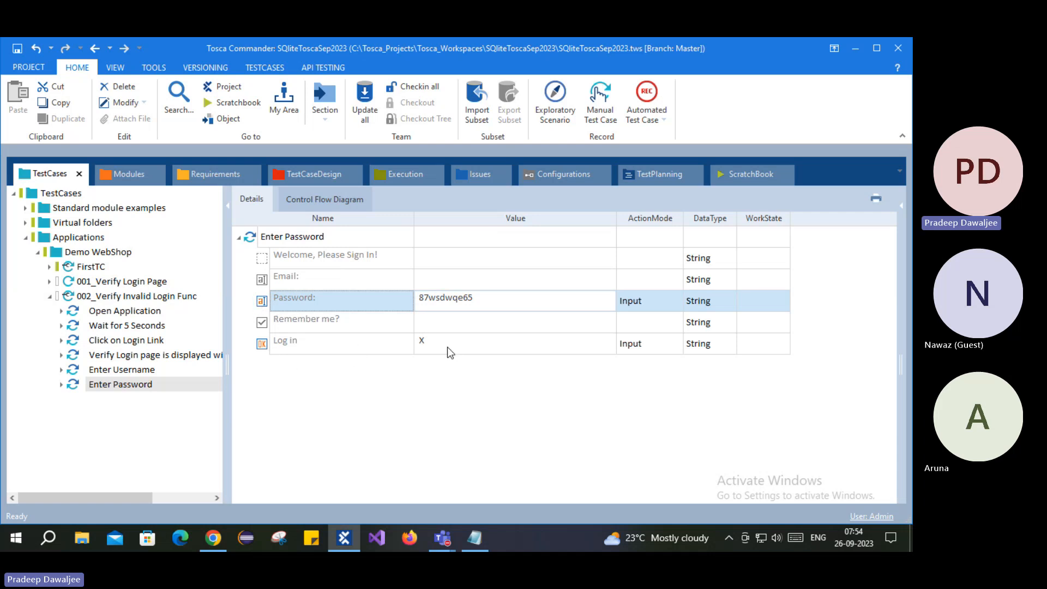
left_click(302, 238)
left_click(310, 240)
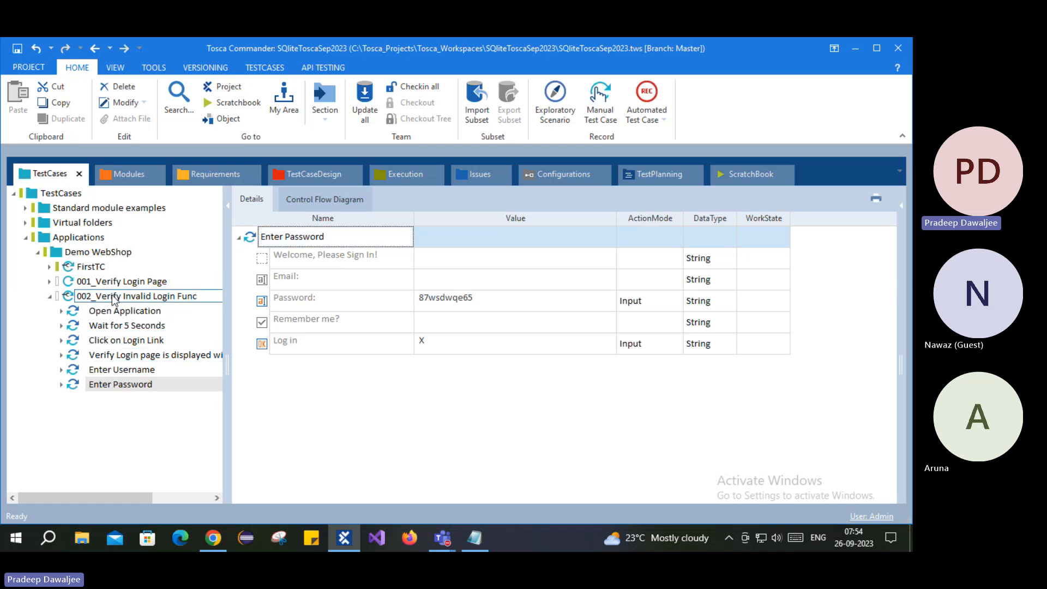
left_click(238, 237)
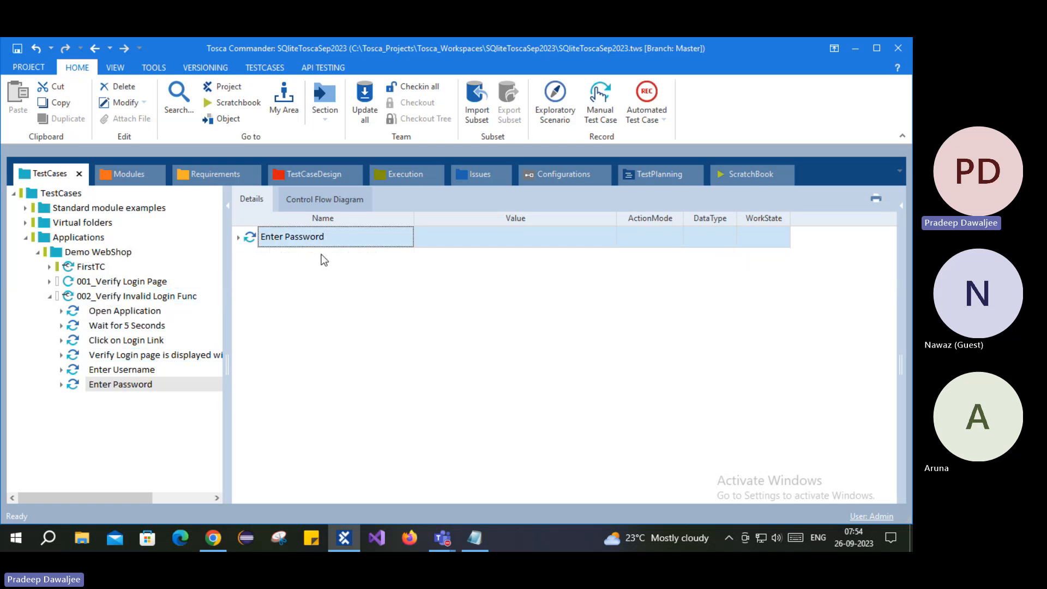
left_click(107, 385)
left_click(130, 384)
left_click(305, 240)
left_click(238, 237)
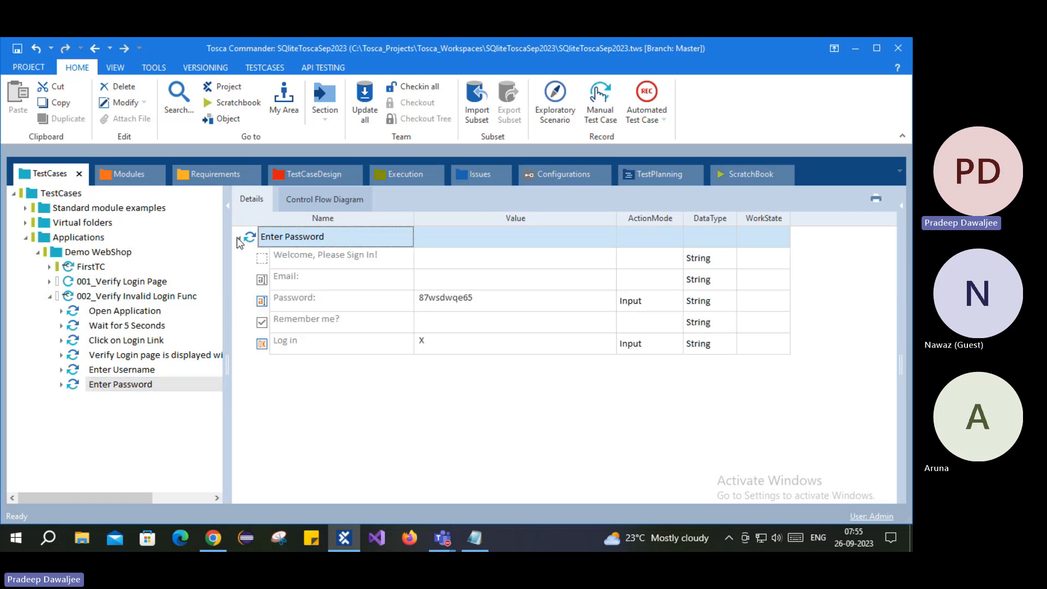
- Rename the step to 'Enter Password & Click login' and bring up the Demo Web Shop page in Chrome
double_click(350, 240)
left_click(356, 239)
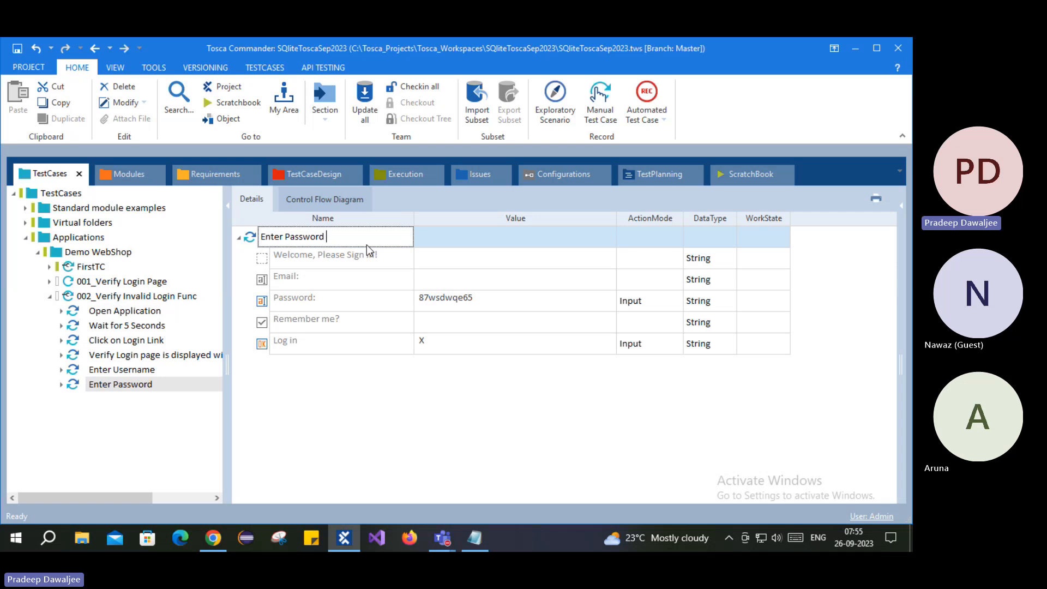
type("^")
type(" Click login")
key("Return")
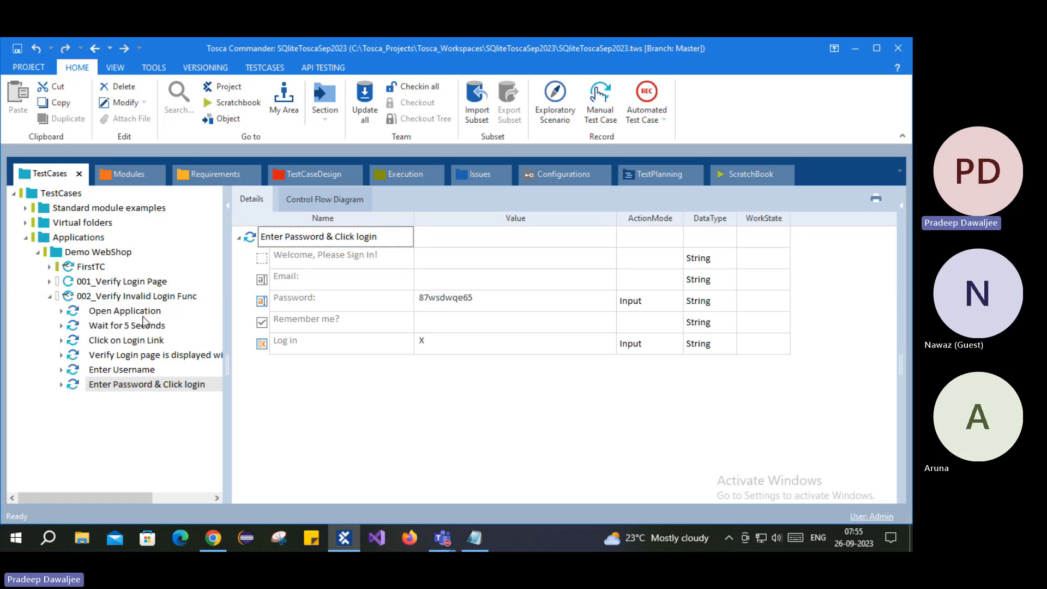
left_click(213, 538)
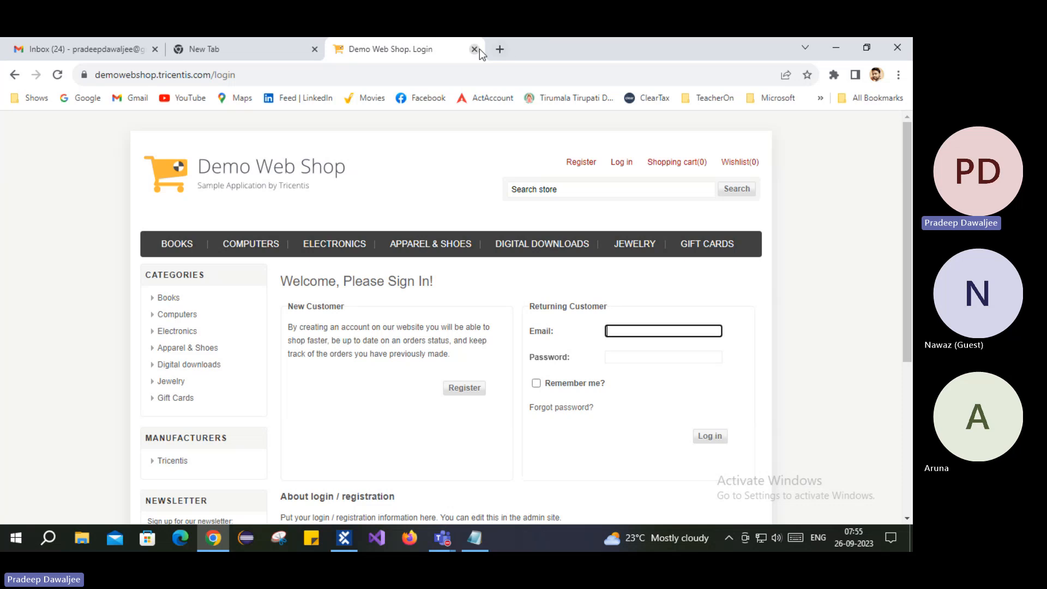
- Close the Demo Web Shop tab and show test case 002's steps in Tosca Commander
left_click(479, 49)
key("alt+Tab")
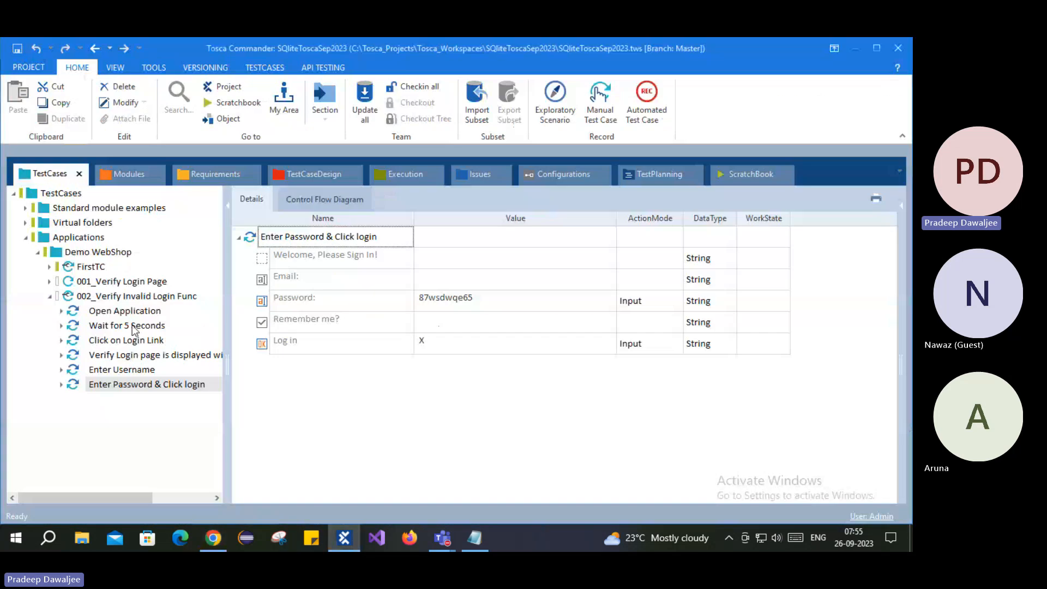
left_click(112, 296)
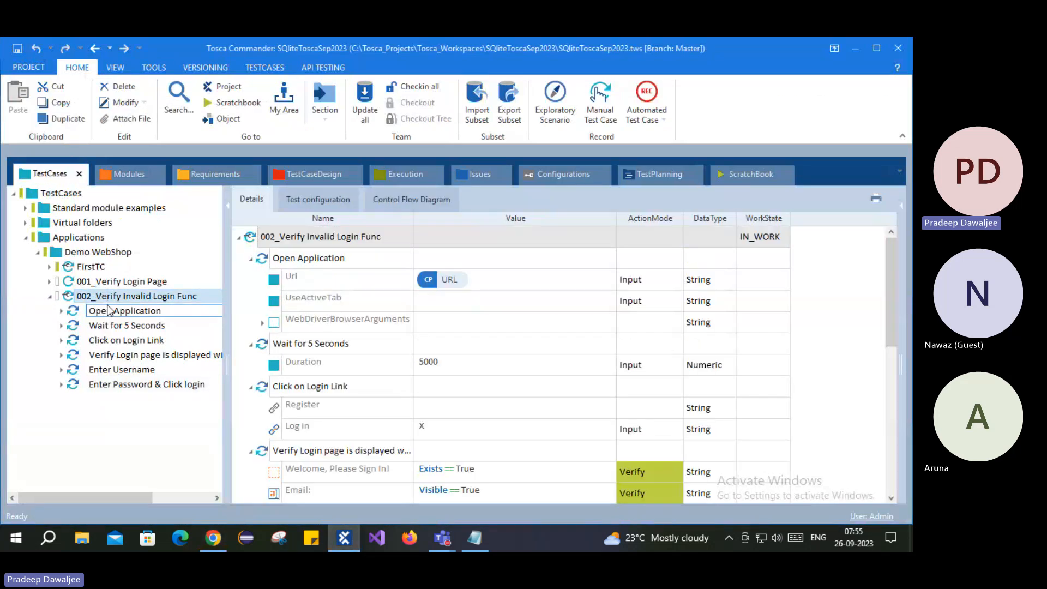
- Select Open Application, Click on Login Link, Enter Username and Enter Password & Click login
left_click(126, 315)
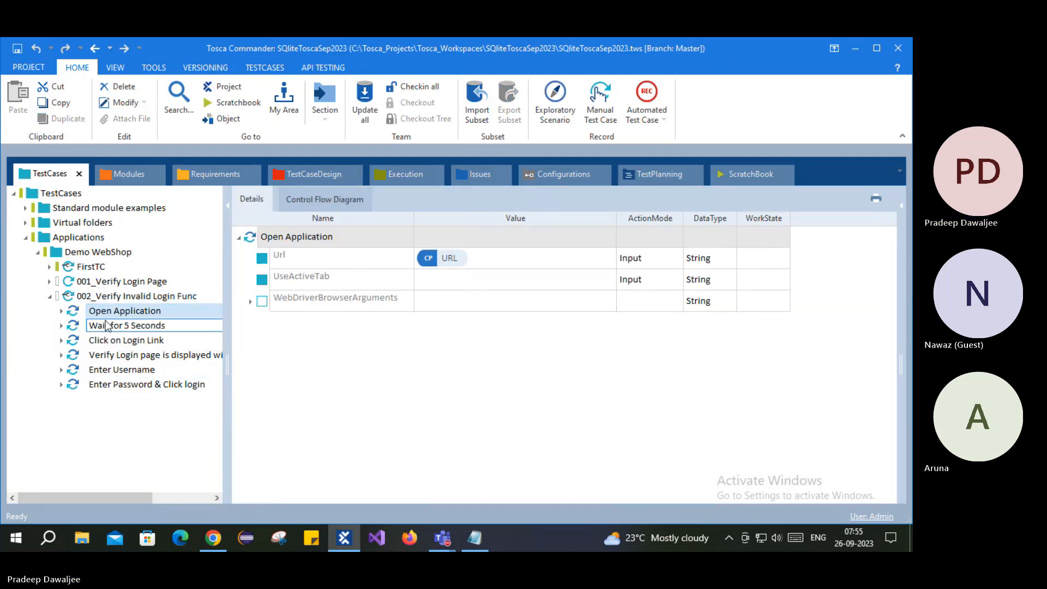
left_click(130, 326)
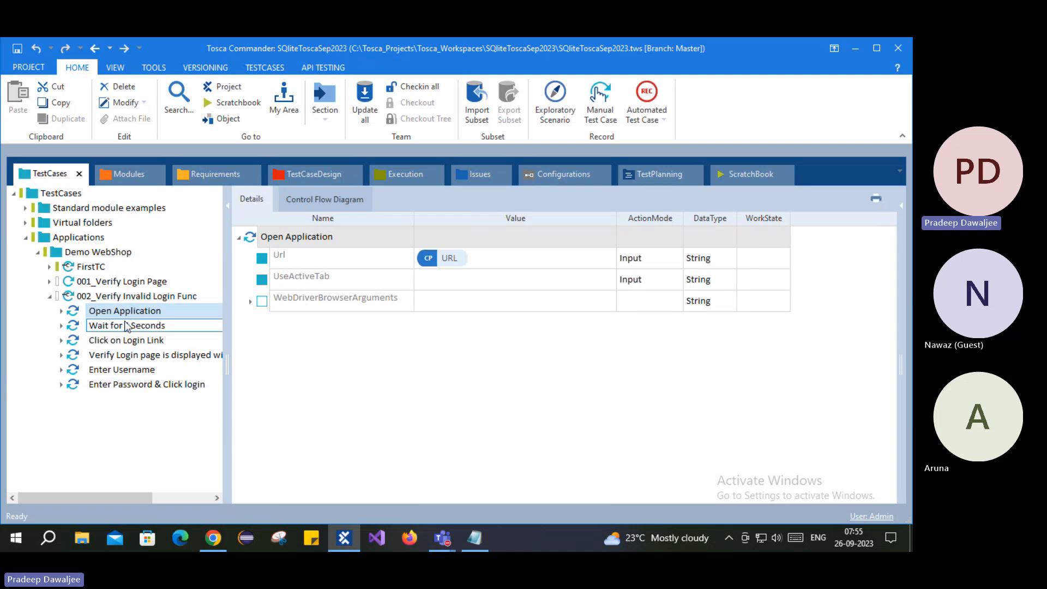
left_click(102, 316)
left_click(116, 340, "ctrl")
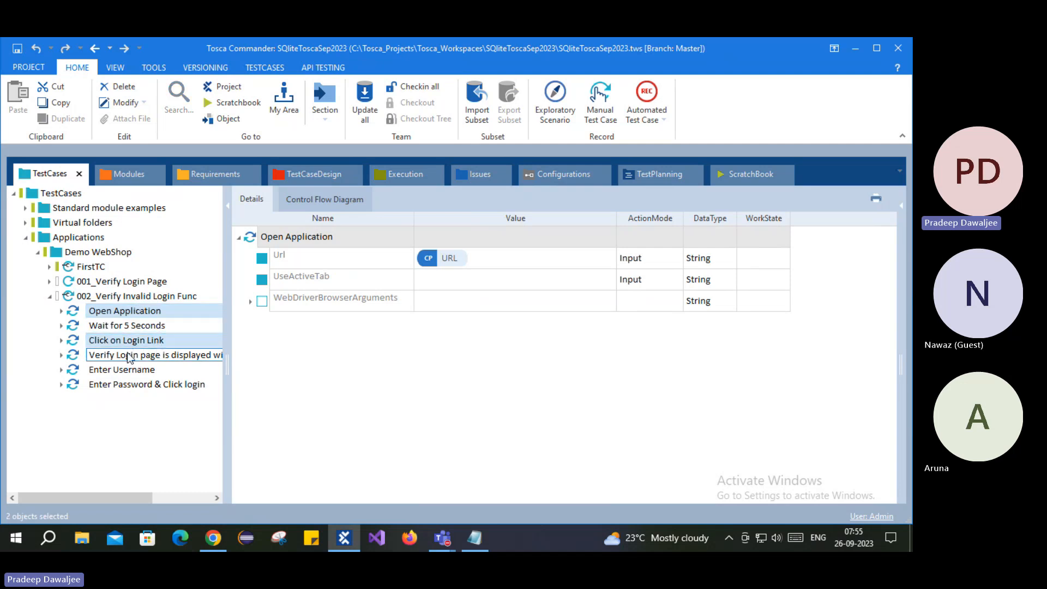
left_click(107, 371, "ctrl")
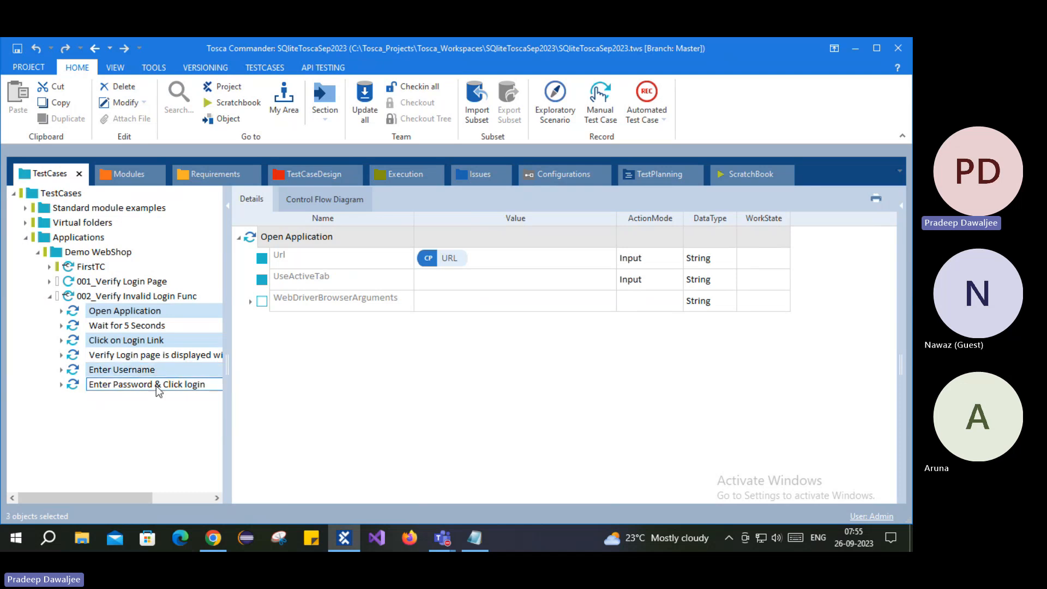
left_click(127, 385, "ctrl")
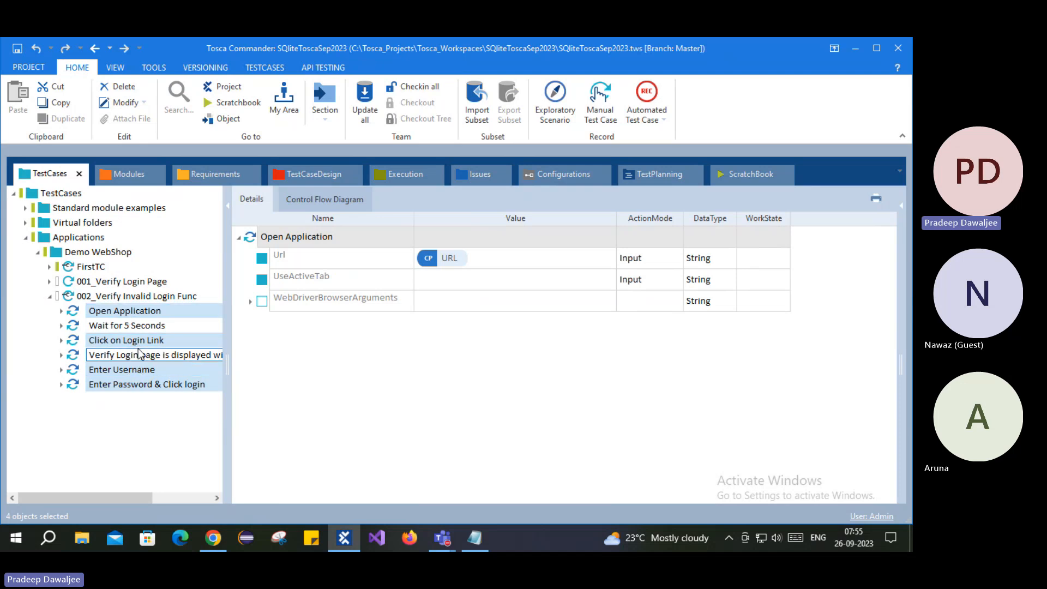
right_click(129, 339)
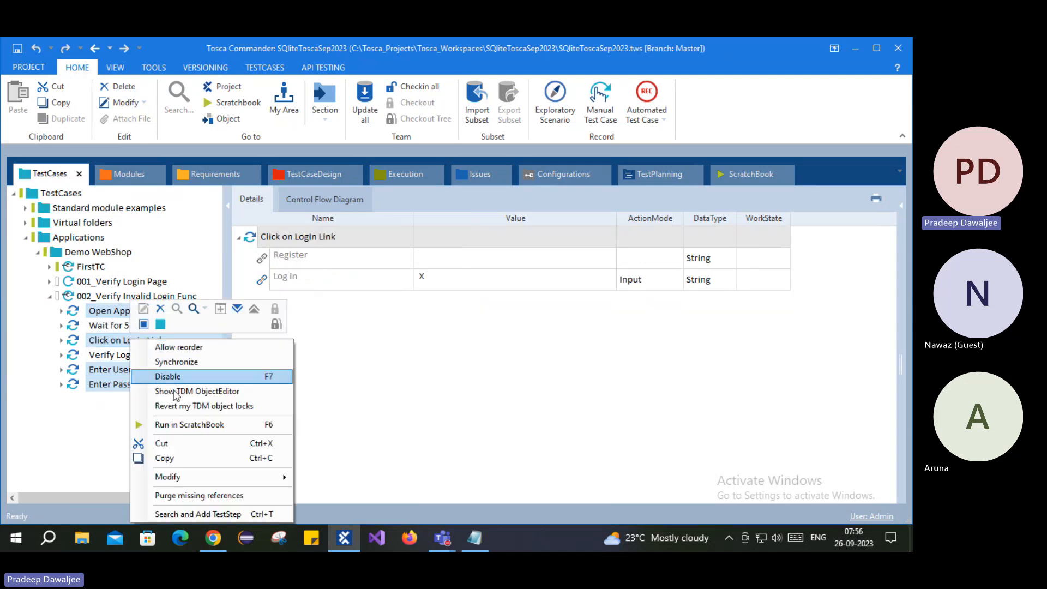
- Run the four selected steps in ScratchBook and view the 'Login was unsuccessful' page in Chrome
left_click(208, 425)
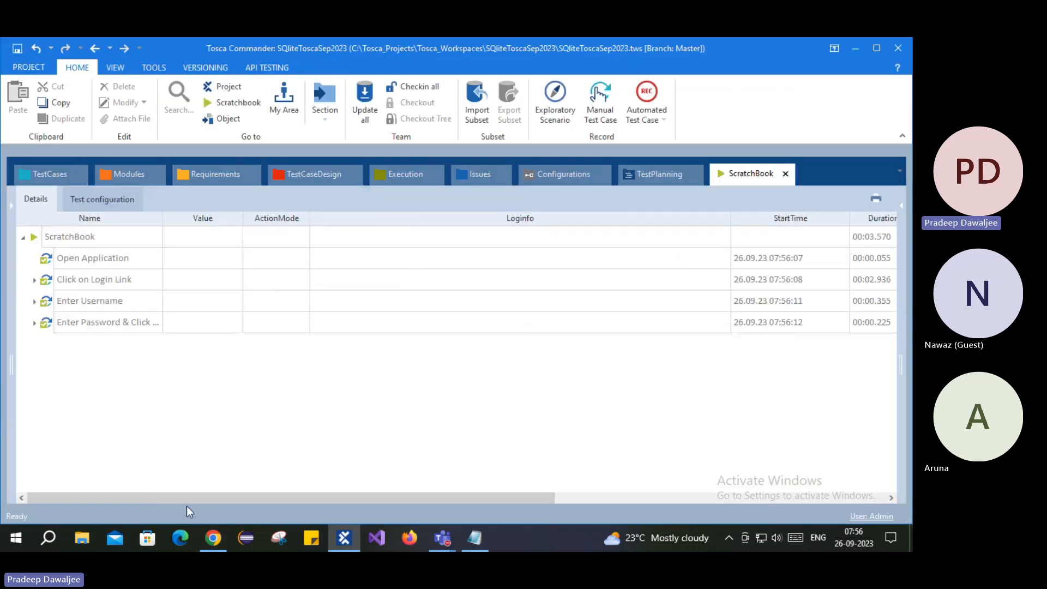
left_click(213, 538)
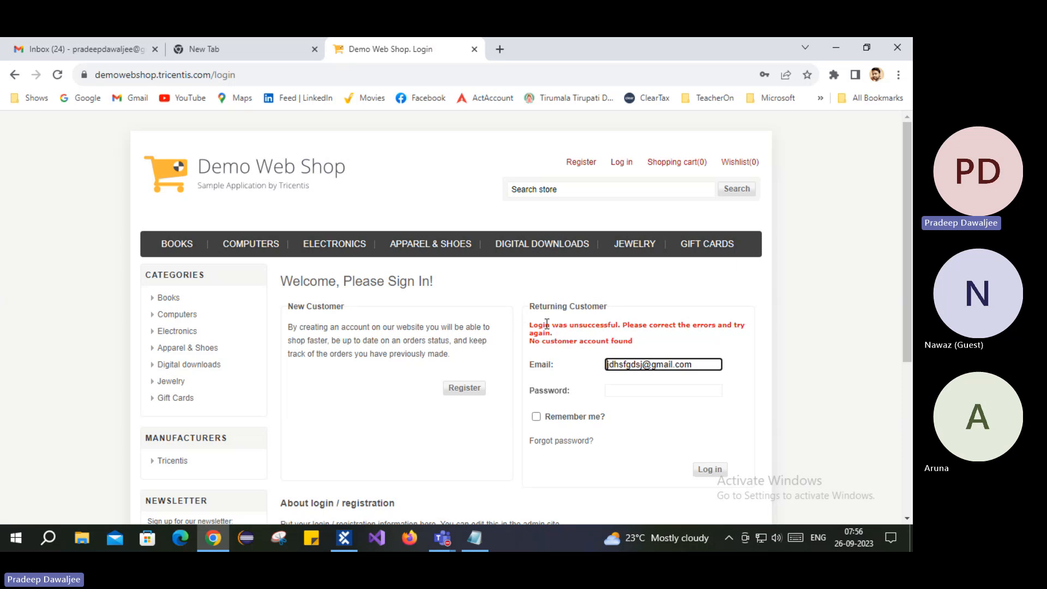
- Compare the login error with the ScratchBook results for Enter Username and Enter Password & Click login
mouse_move(538, 325)
left_mouse_down()
mouse_move(725, 329)
mouse_move(594, 338)
mouse_move(630, 342)
mouse_move(542, 319)
left_mouse_up()
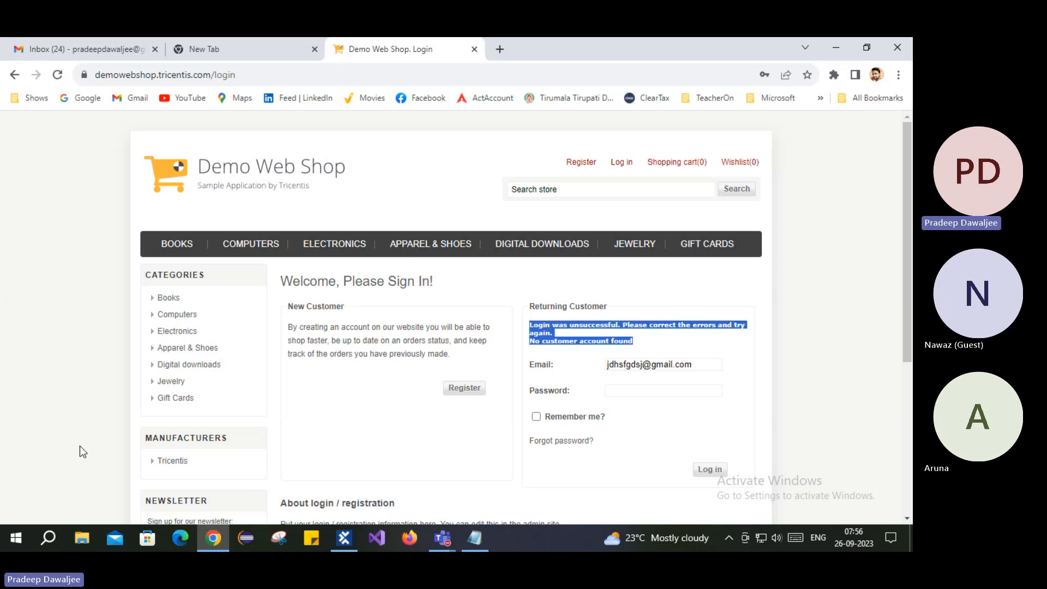
left_click(350, 539)
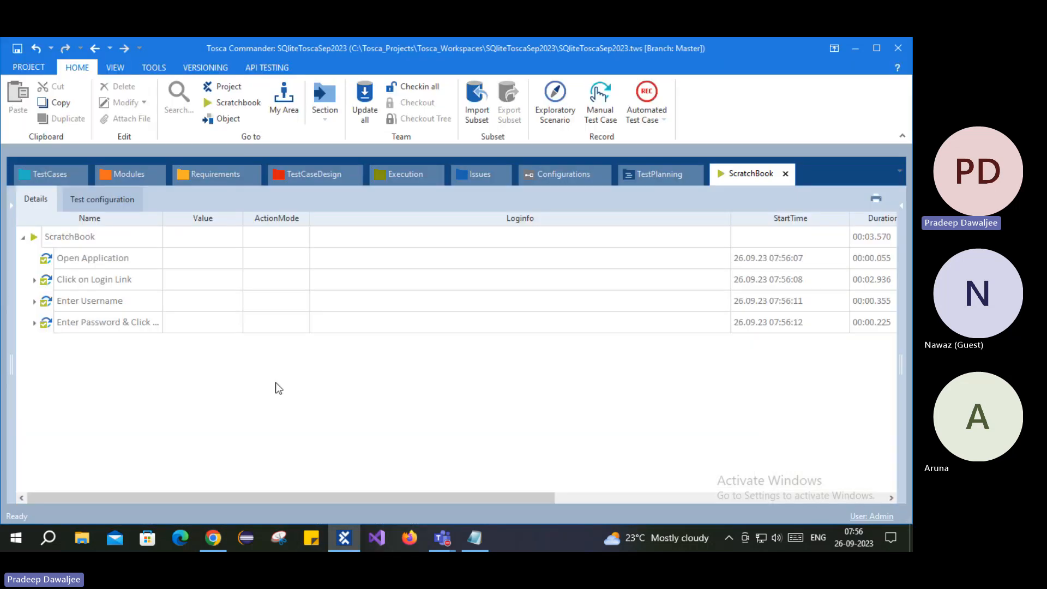
left_click(94, 300)
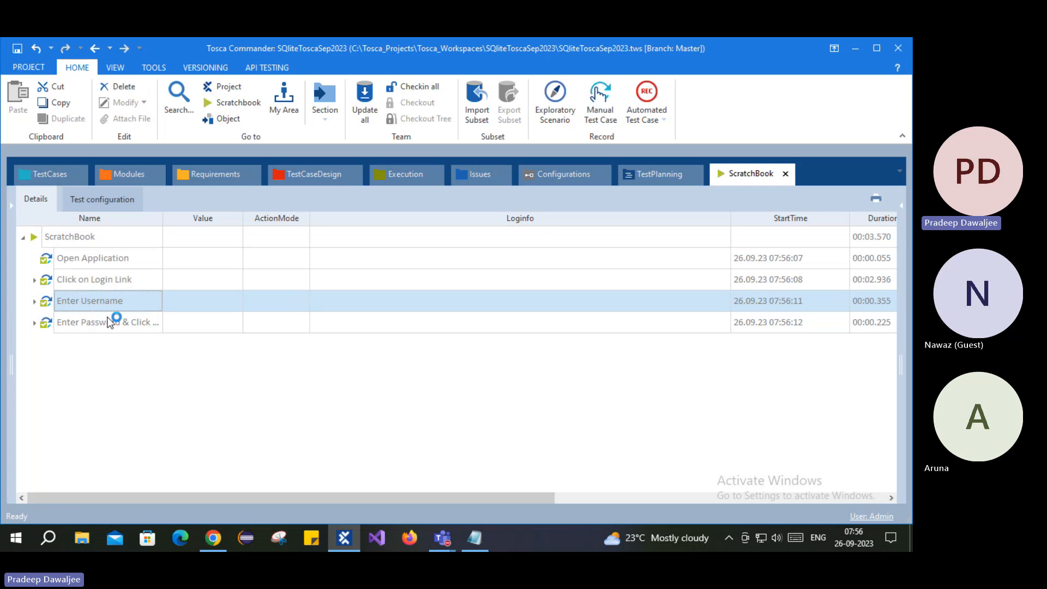
left_click(109, 322)
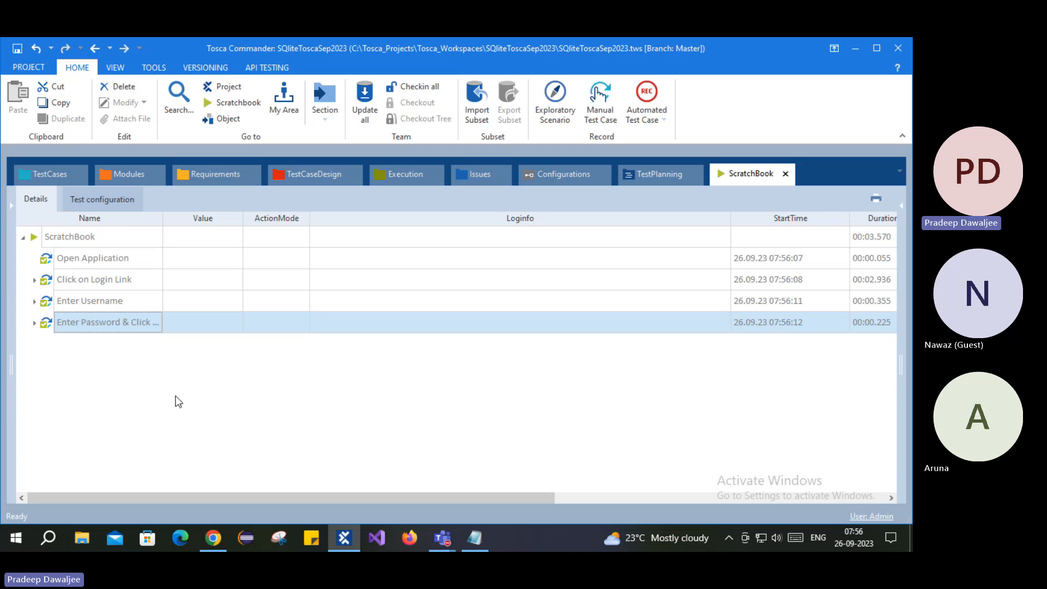
- Highlight the 'No customer account found' error line on the login page
left_click(213, 538)
left_click_drag(544, 325, 600, 326)
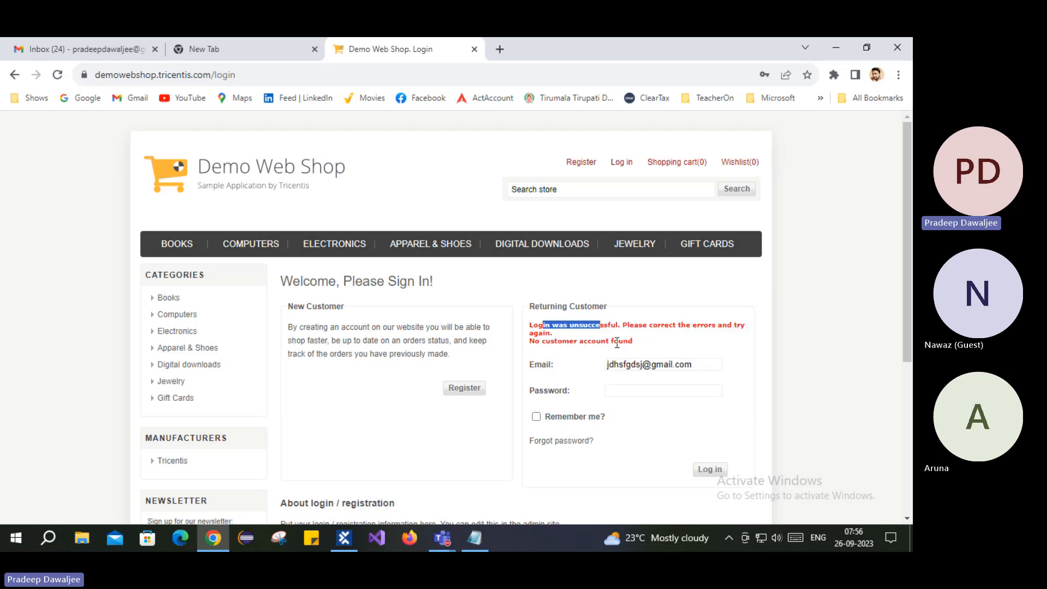
left_click_drag(637, 342, 567, 346)
left_click(571, 339)
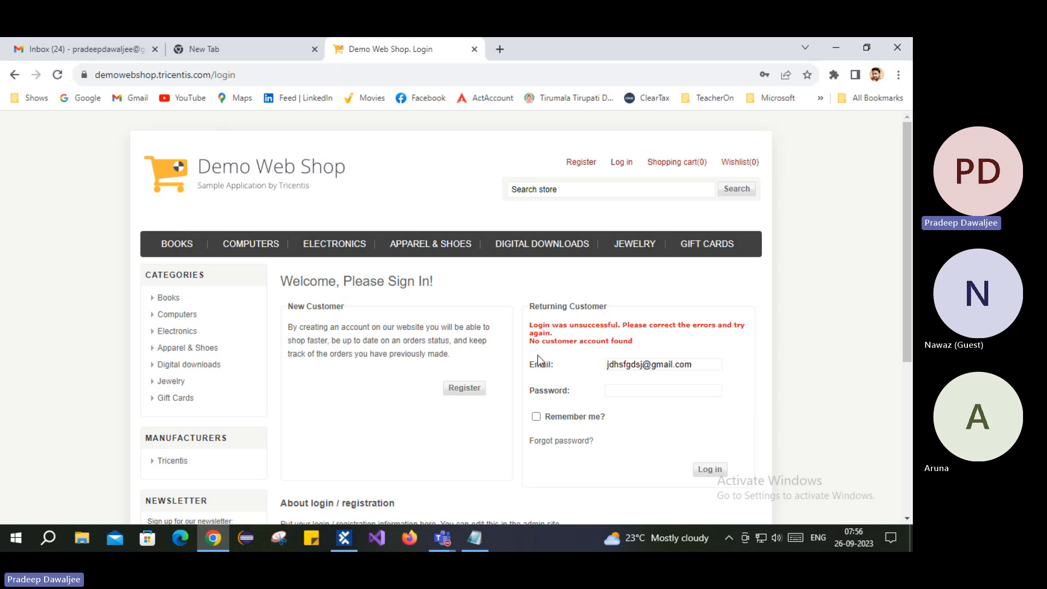
left_click_drag(535, 339, 631, 352)
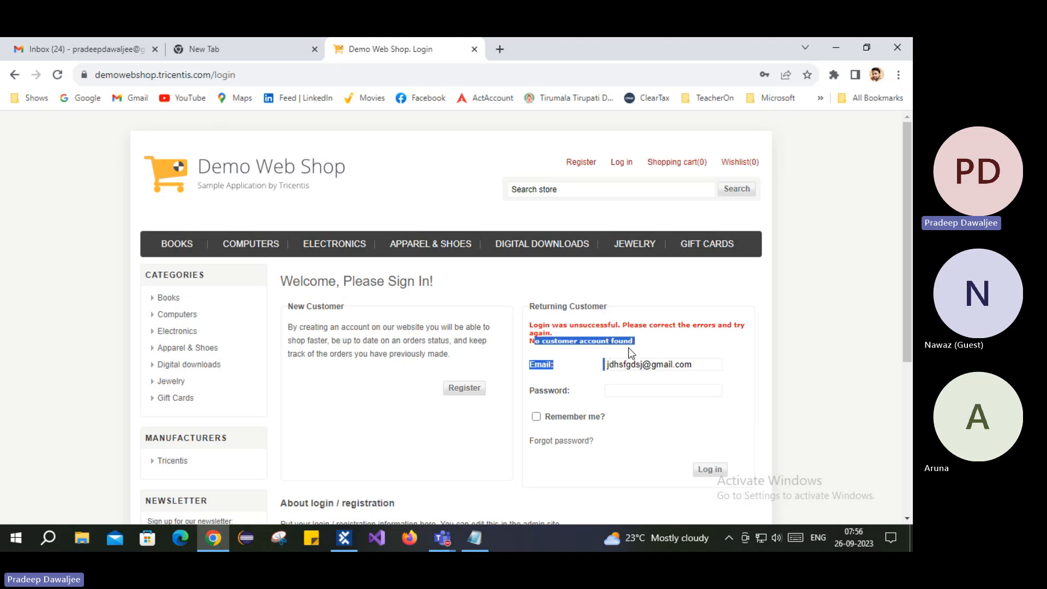
- Inspect the Email field's value and reread the no-account error before going back to Tosca
left_click(652, 365)
left_click(727, 367)
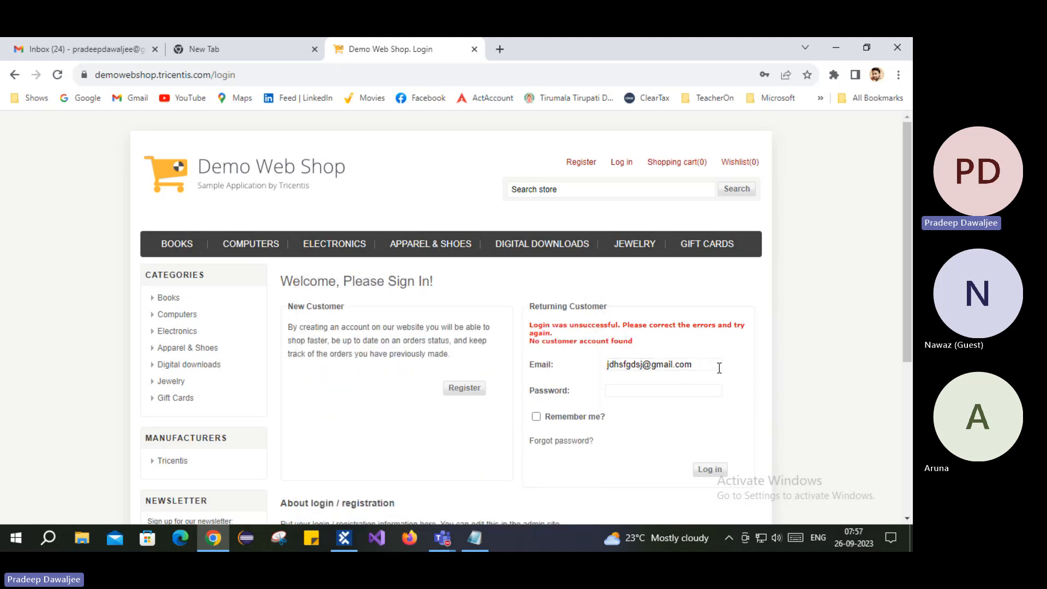
left_click(719, 369)
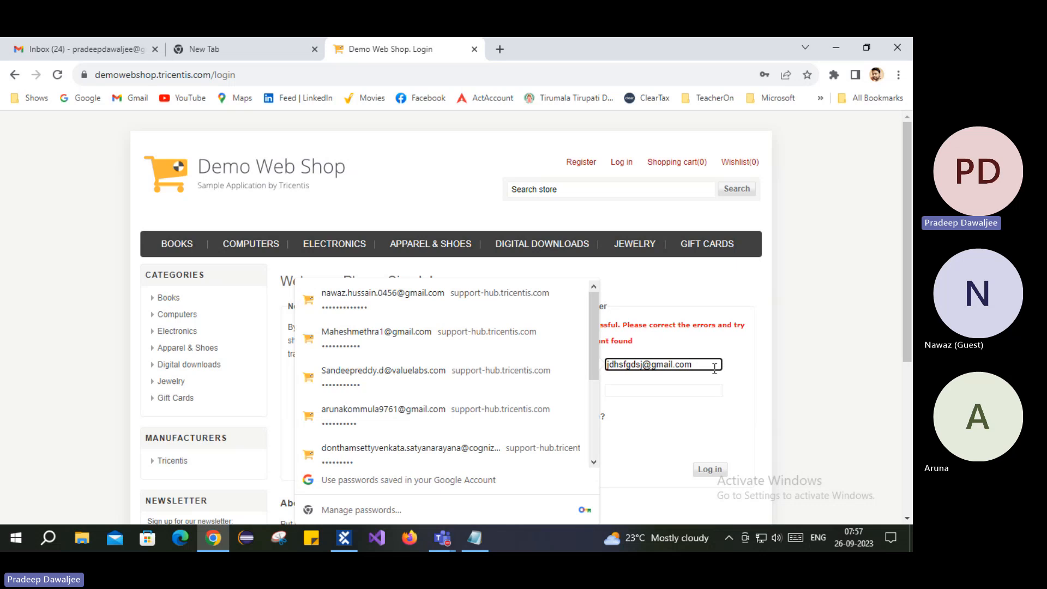
key("ctrl+a")
left_click(692, 365)
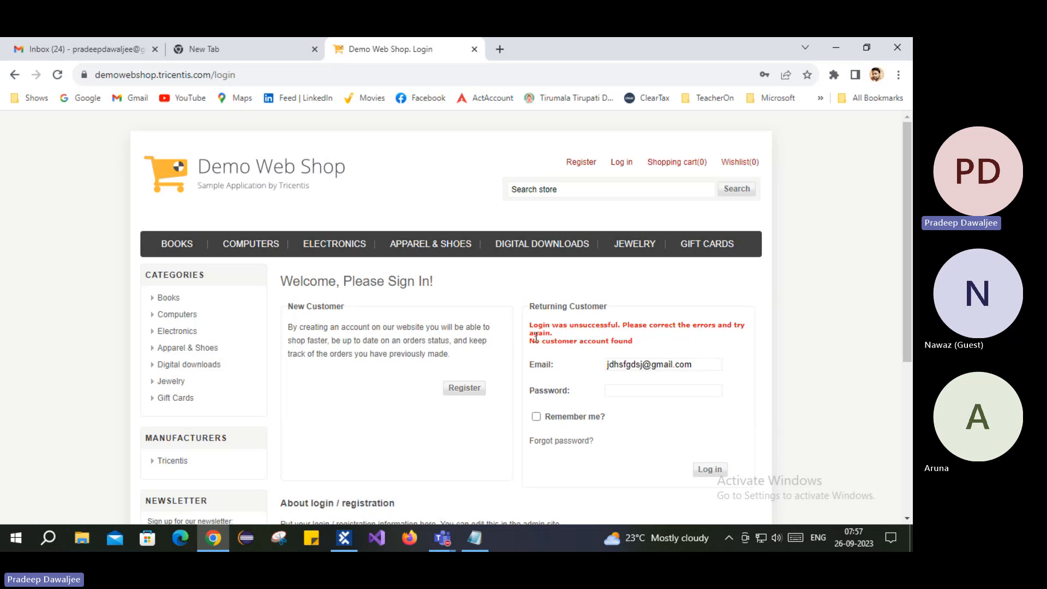
left_click_drag(536, 342, 639, 341)
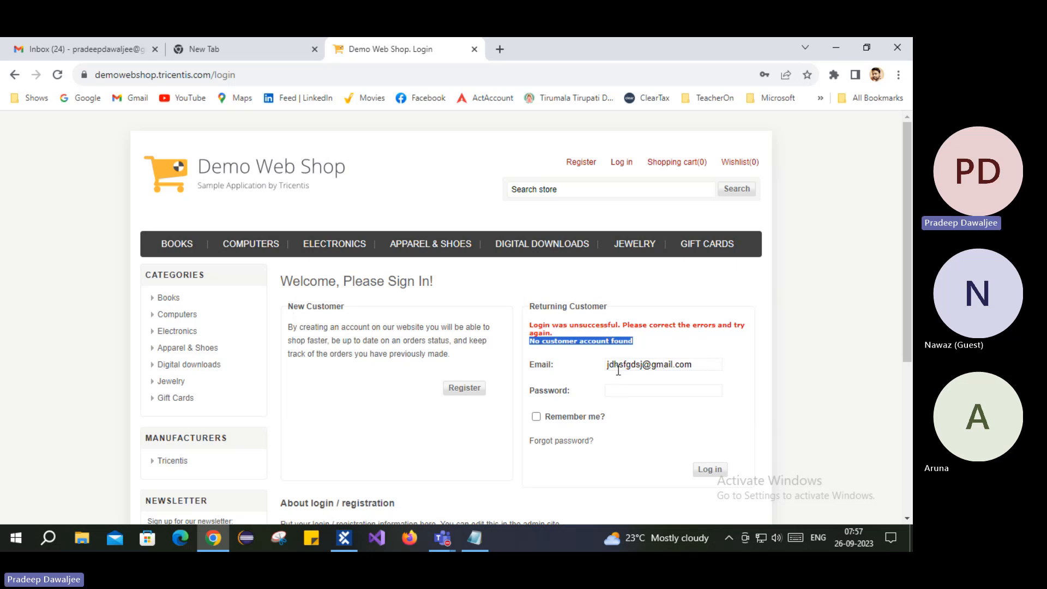
left_click(345, 539)
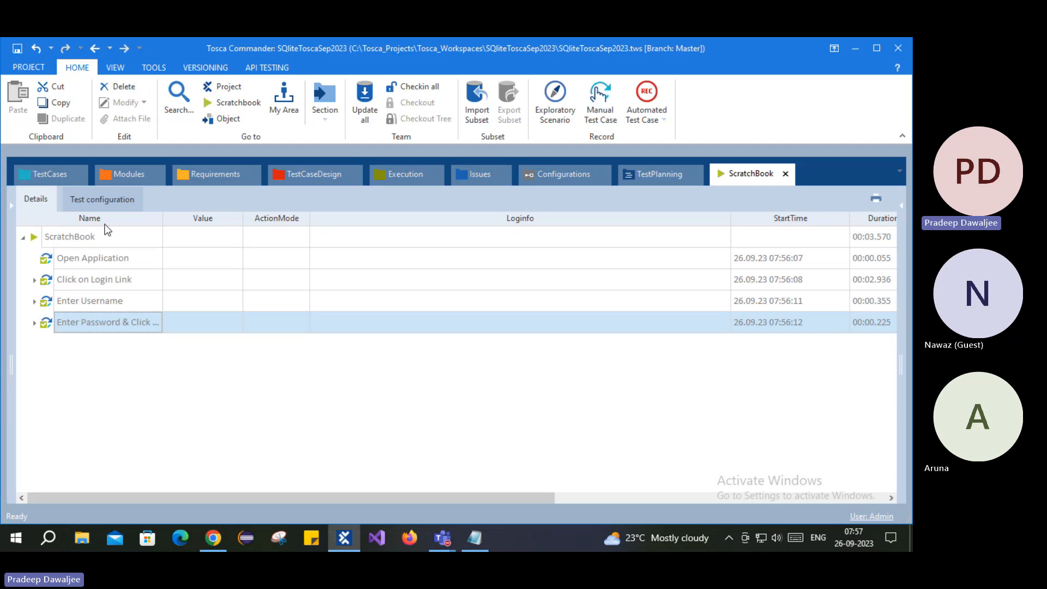
- Open the TestCases tree and view the email value the Enter Username step inputs
left_click(50, 175)
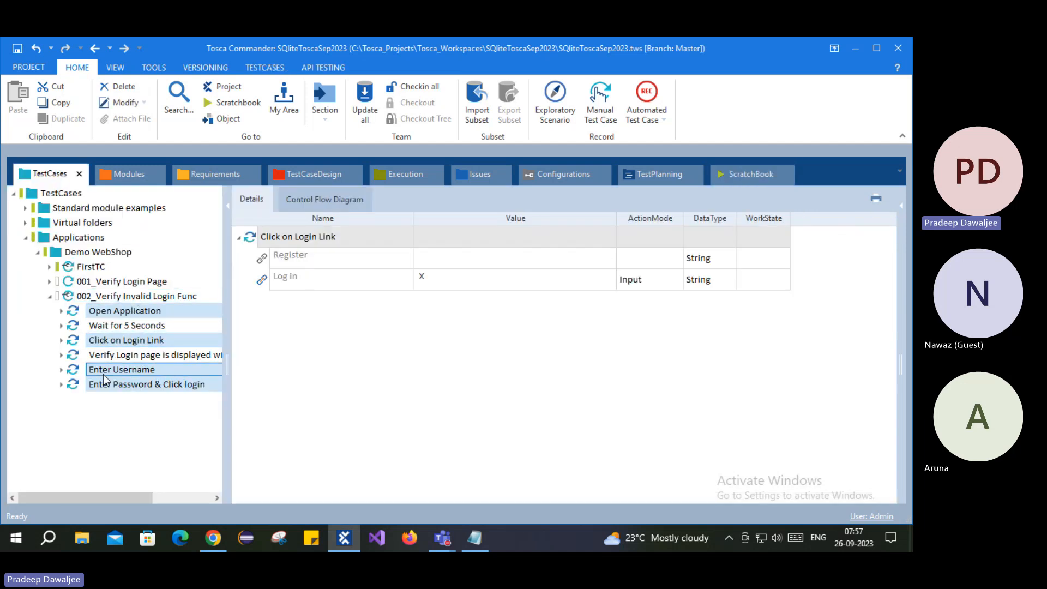
left_click(121, 369)
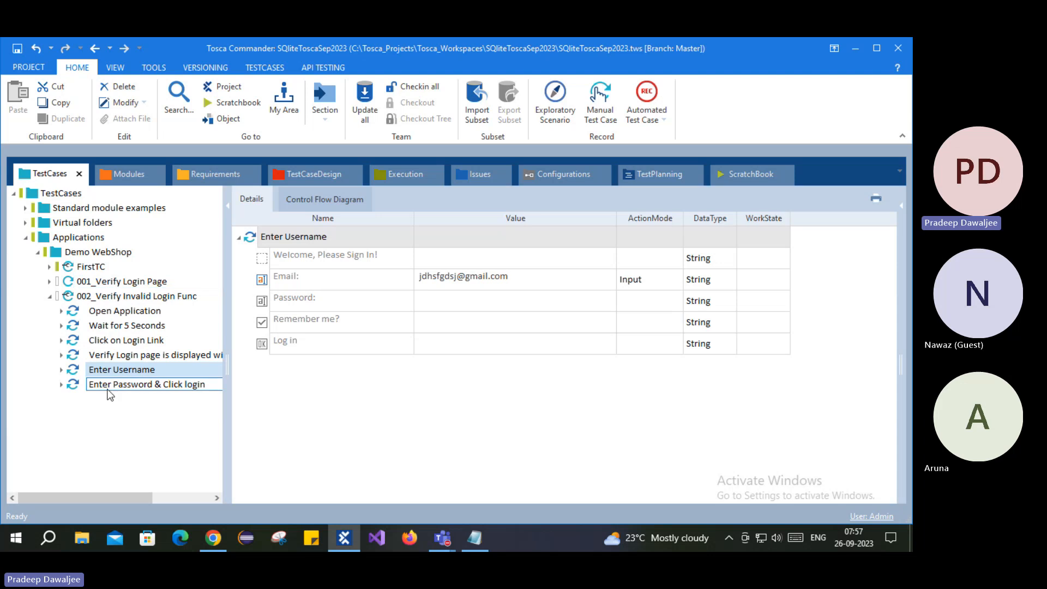
- Review the 'No customer account found' and 'Login was unsuccessful' error lines on the login page
left_click(212, 537)
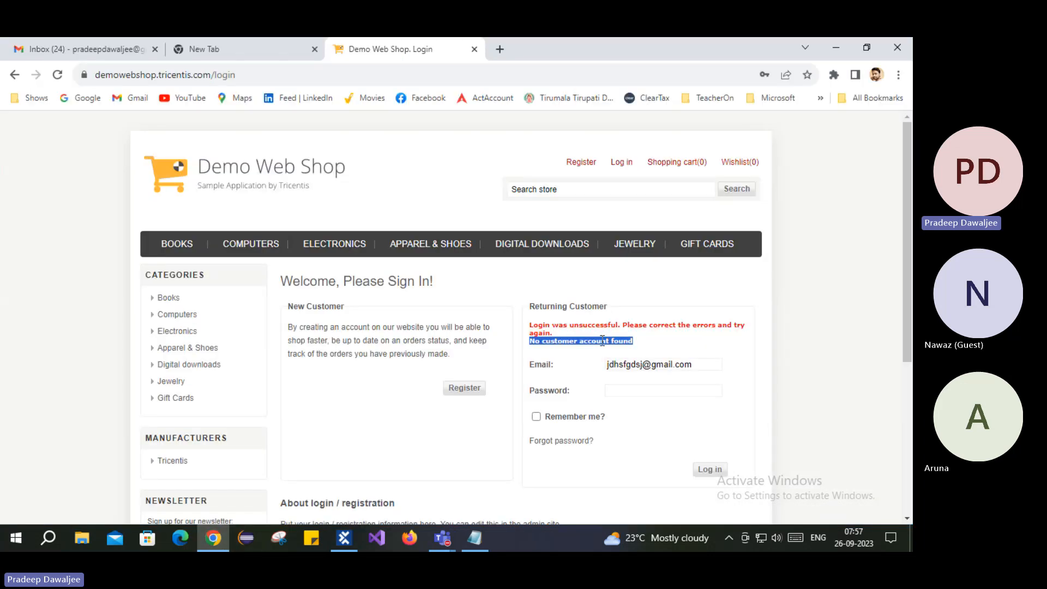
triple_click(600, 342)
left_click(213, 538)
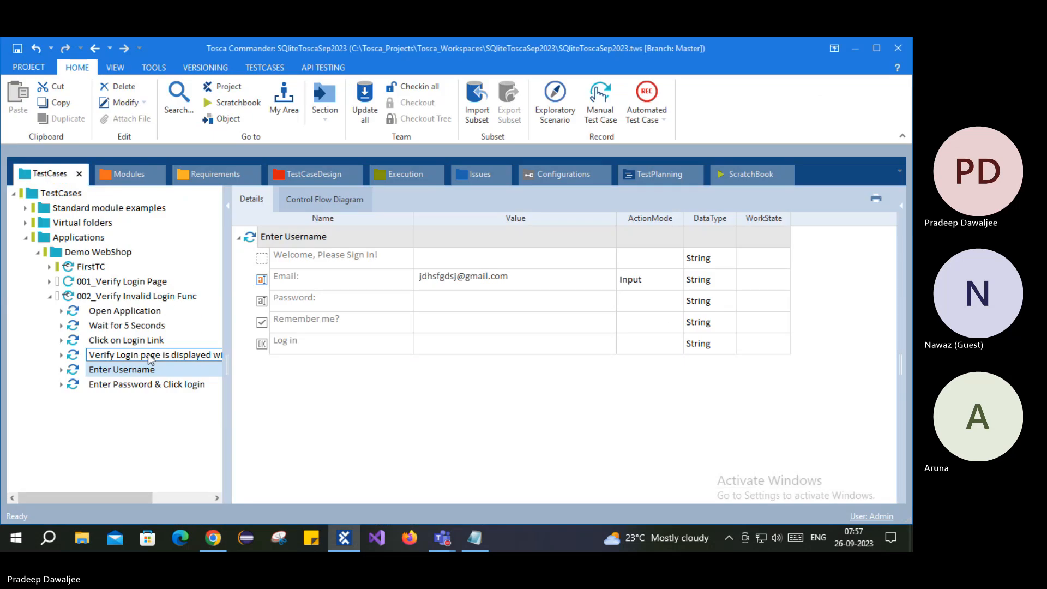
left_click(213, 538)
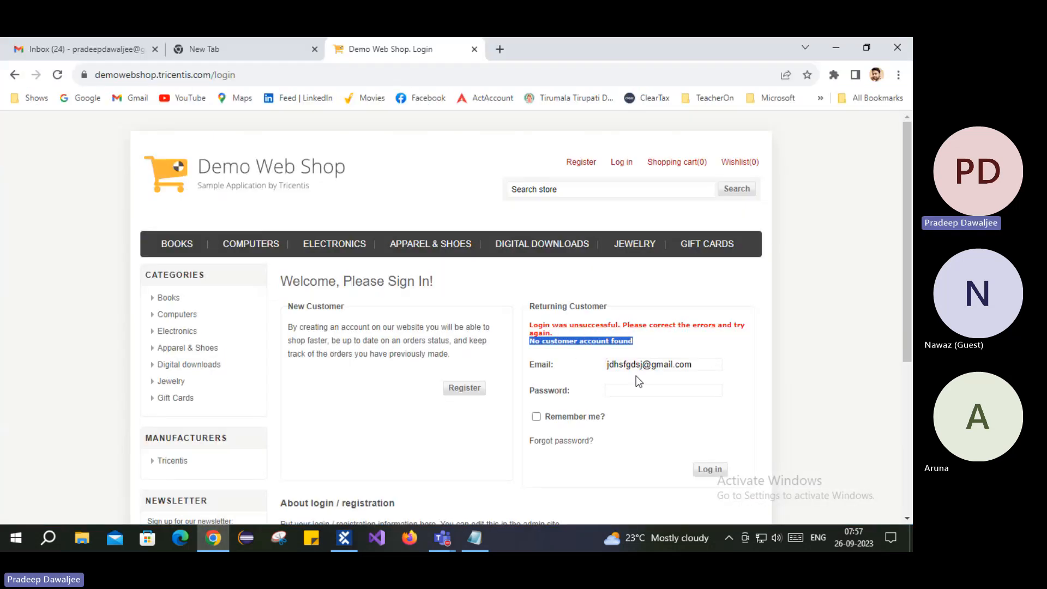
left_click_drag(554, 333, 528, 313)
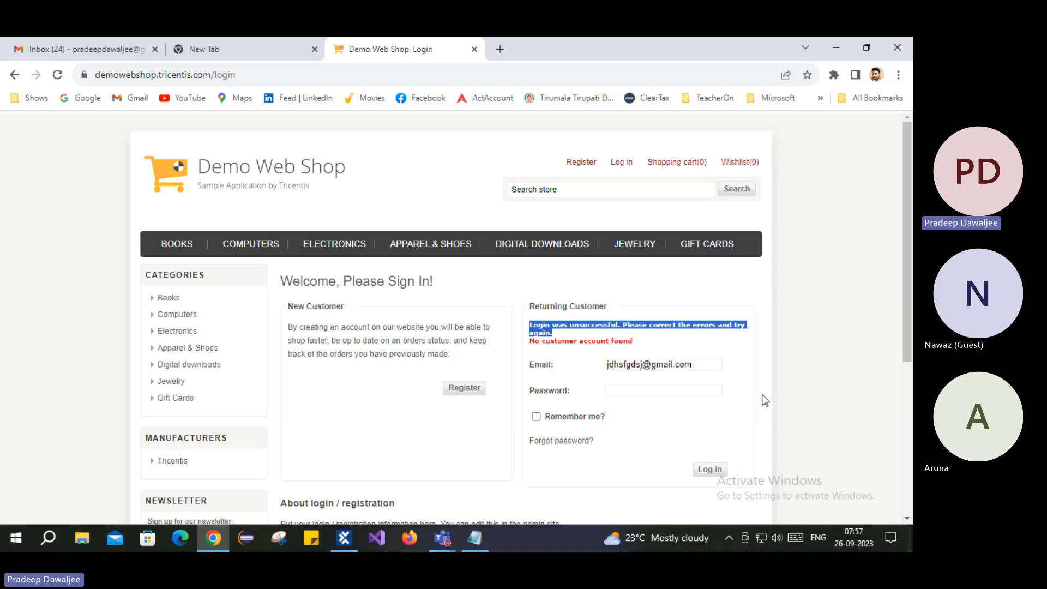
- Copy the registered email from the notes and paste it over the Email field's contents
left_click(474, 538)
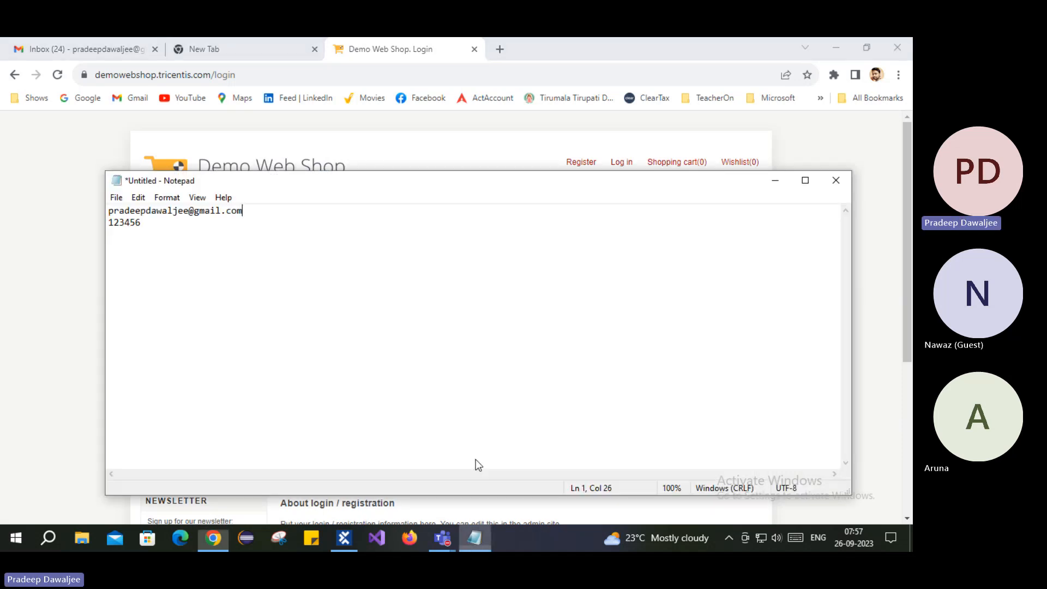
left_click_drag(246, 211, 95, 196)
key("ctrl+c")
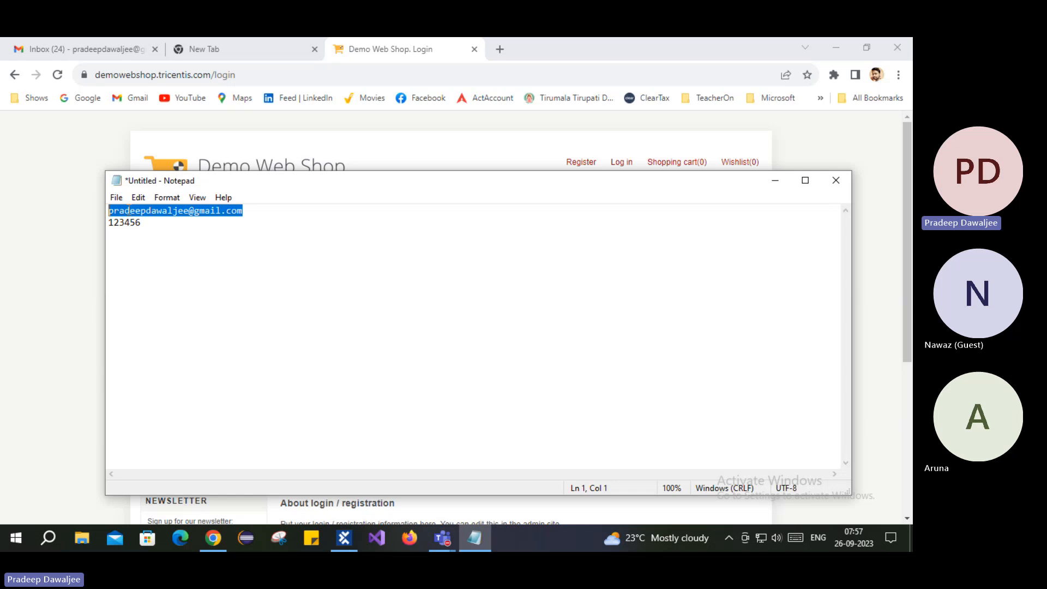
left_click(55, 246)
left_click(707, 366)
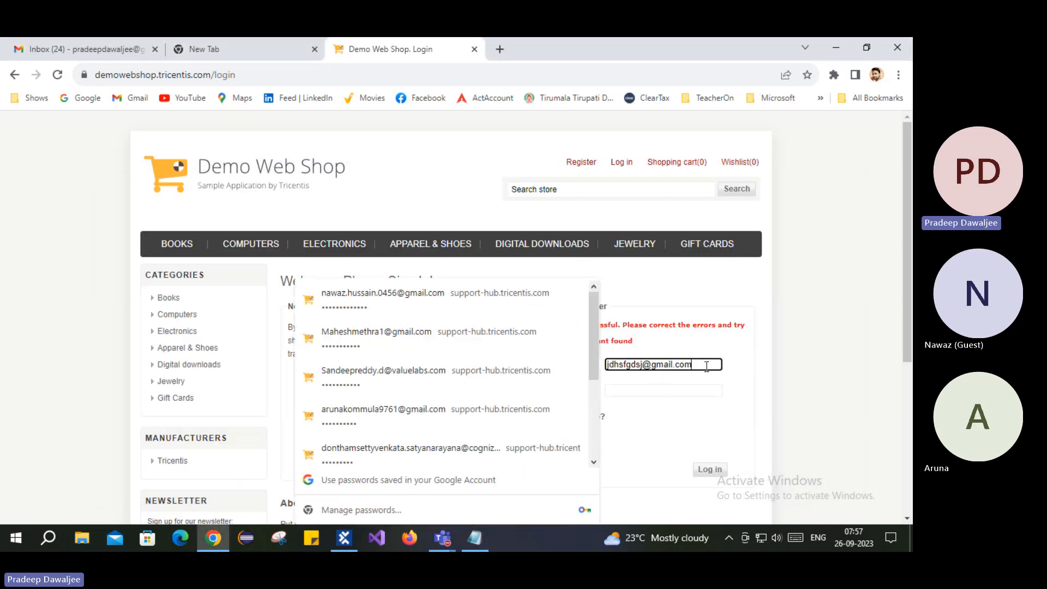
key("ctrl+a")
key("ctrl+v")
left_click(749, 368)
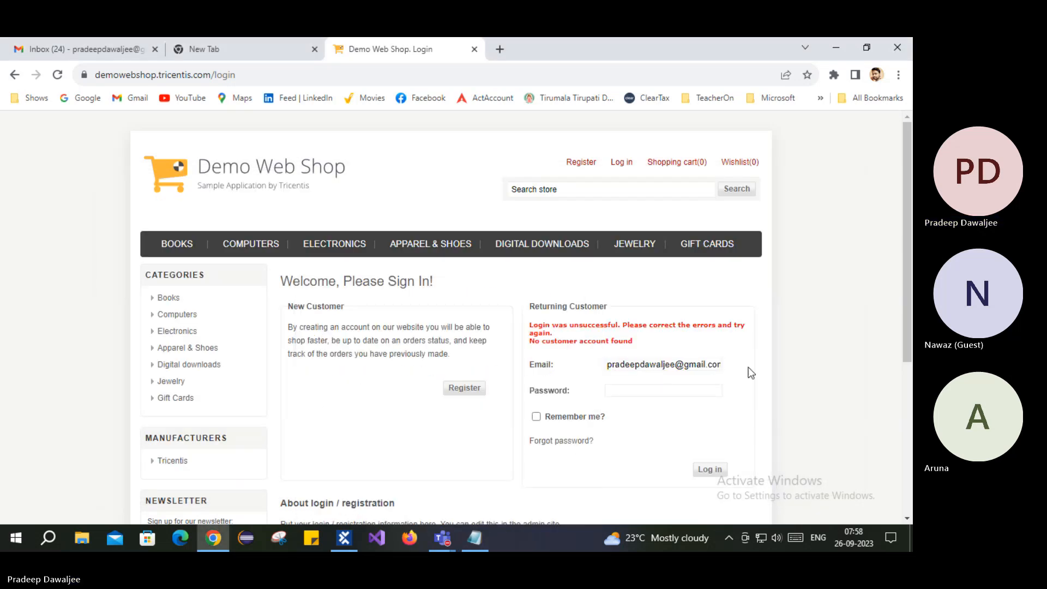
- Submit with a wrong password and highlight the 'credentials provided are incorrect' error
left_click(643, 391)
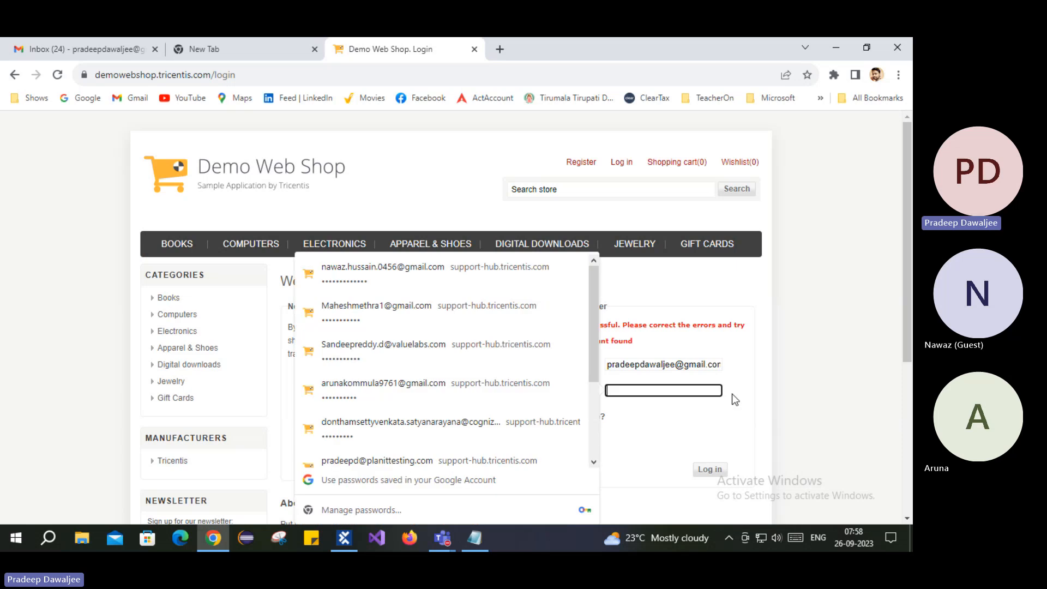
left_click(709, 470)
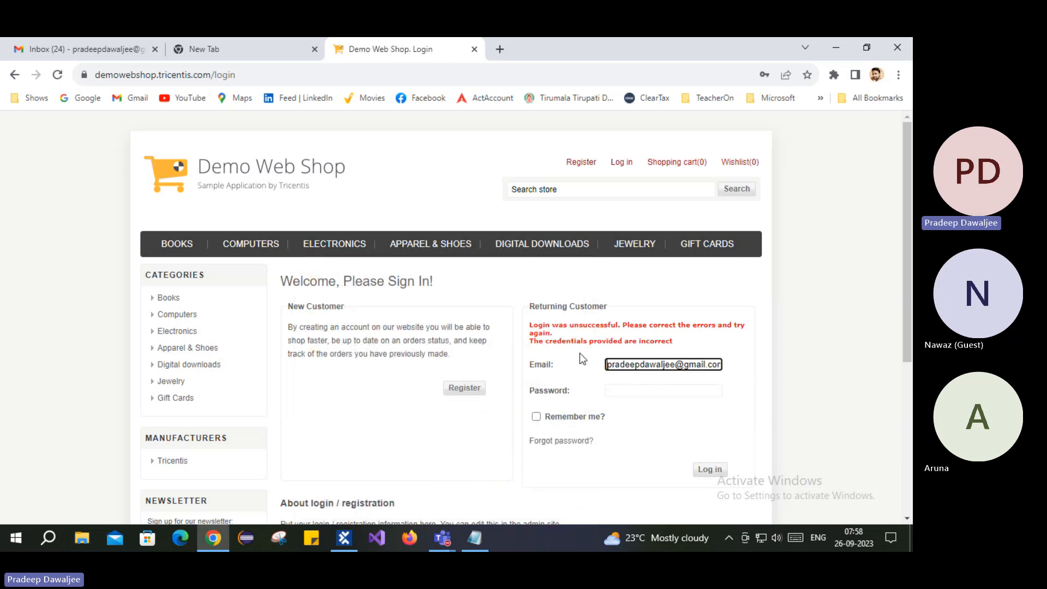
left_click_drag(556, 341, 658, 340)
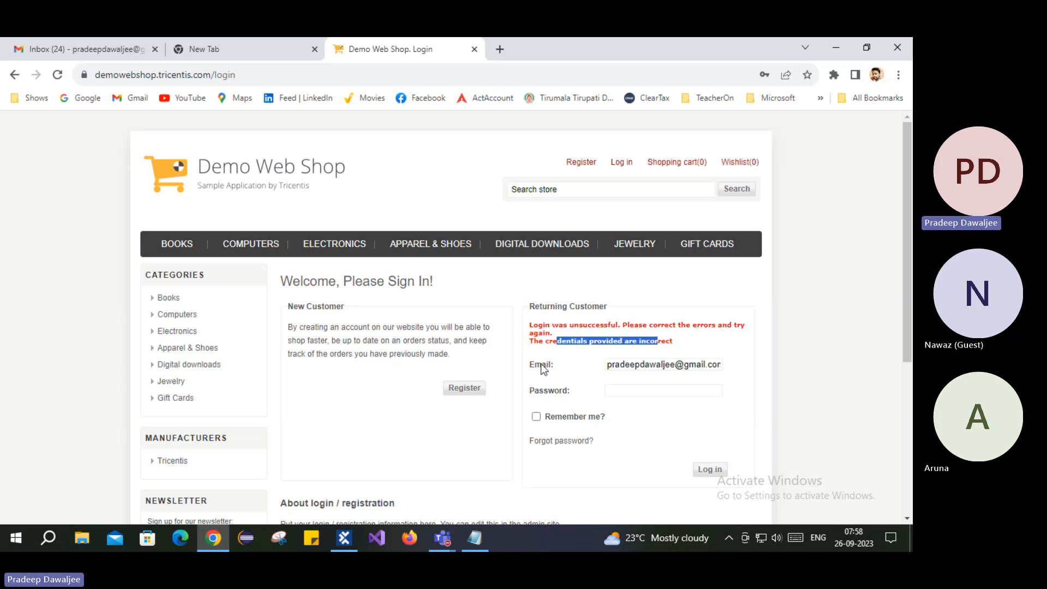
left_click(627, 366)
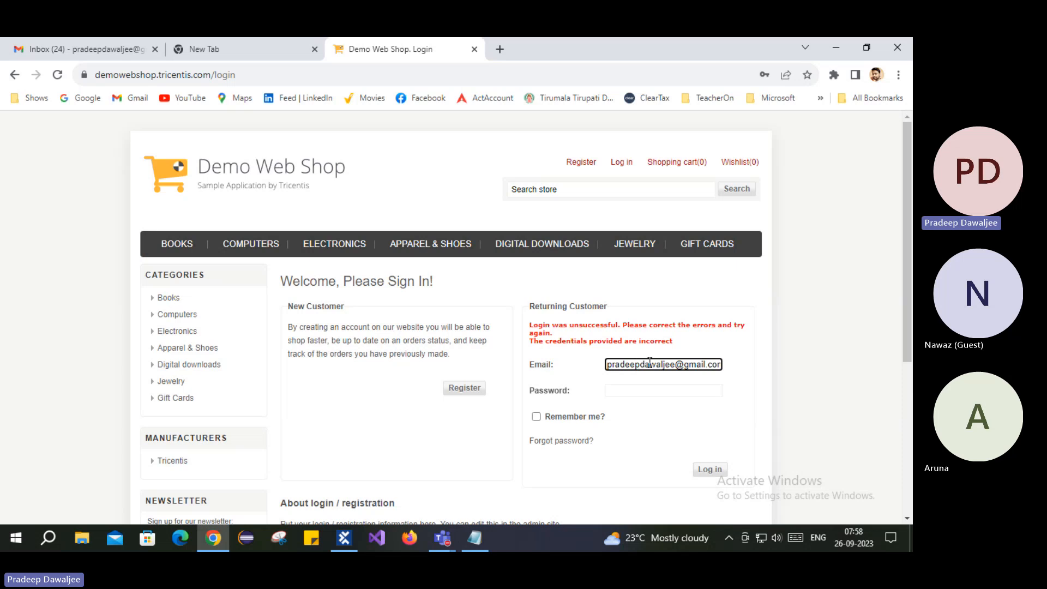
left_click_drag(551, 341, 659, 345)
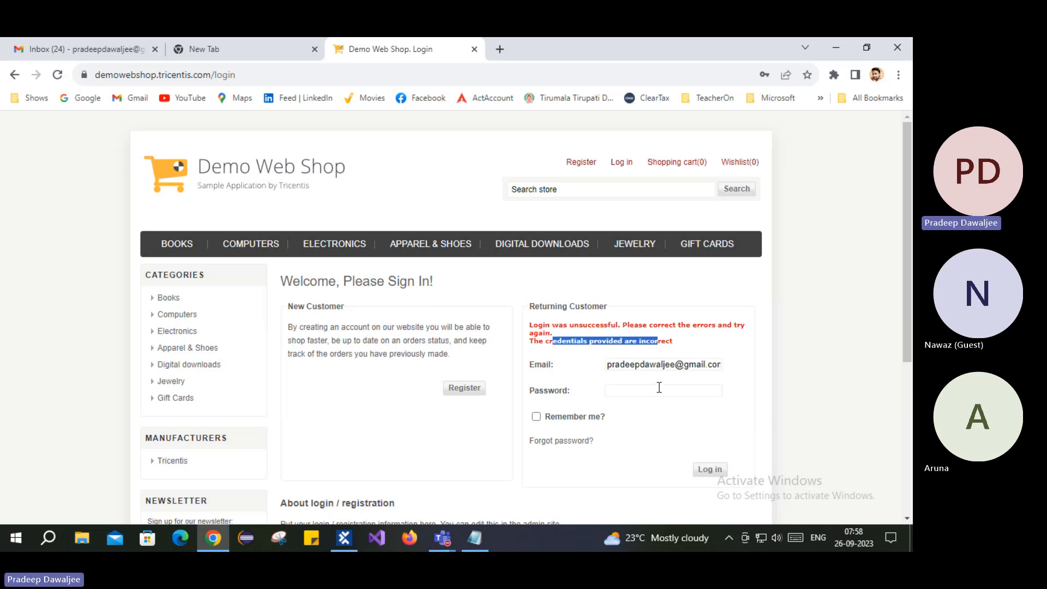
left_click(802, 350)
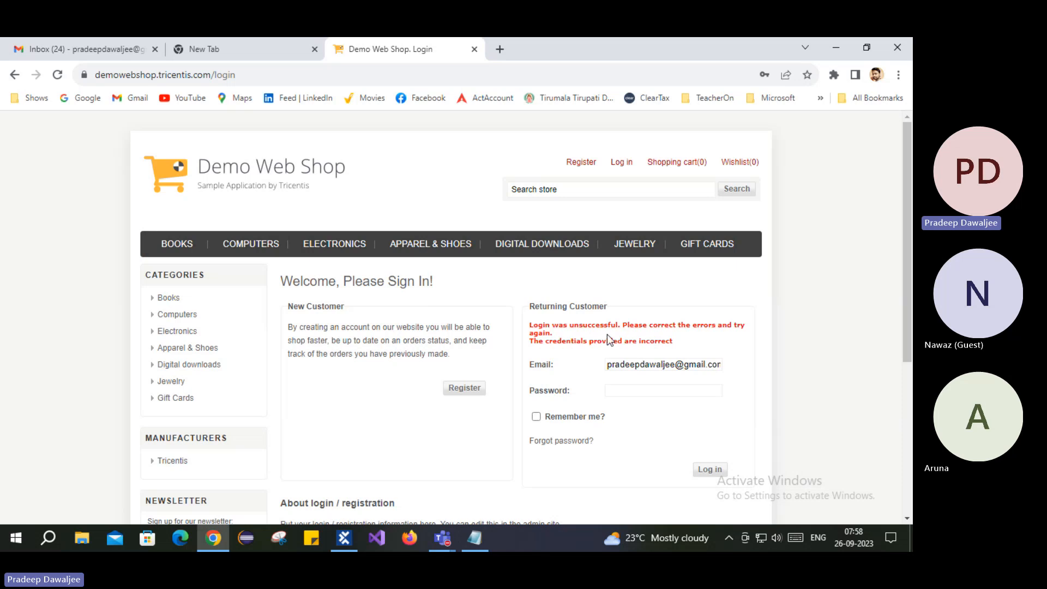
left_click_drag(533, 326, 678, 348)
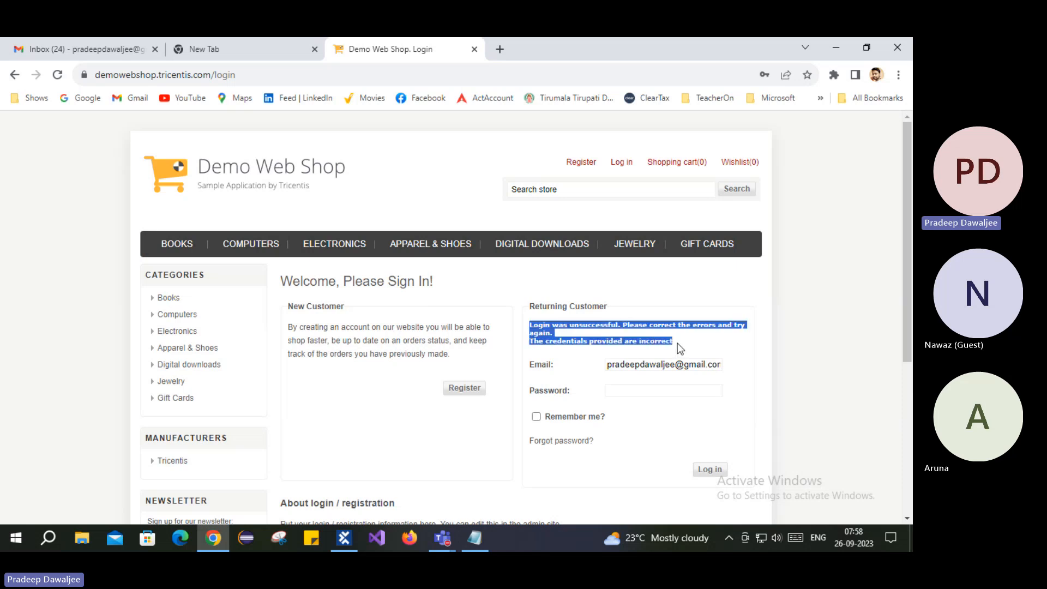
left_click(679, 340)
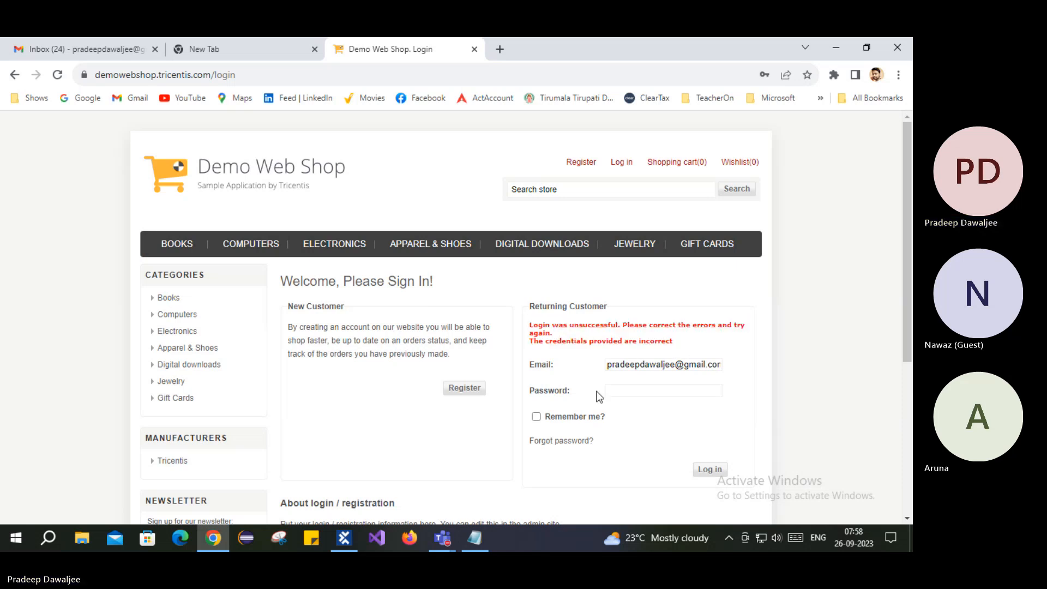
- Open the Modules section and select the Demo Web Shop | Login Page module
left_click(345, 543)
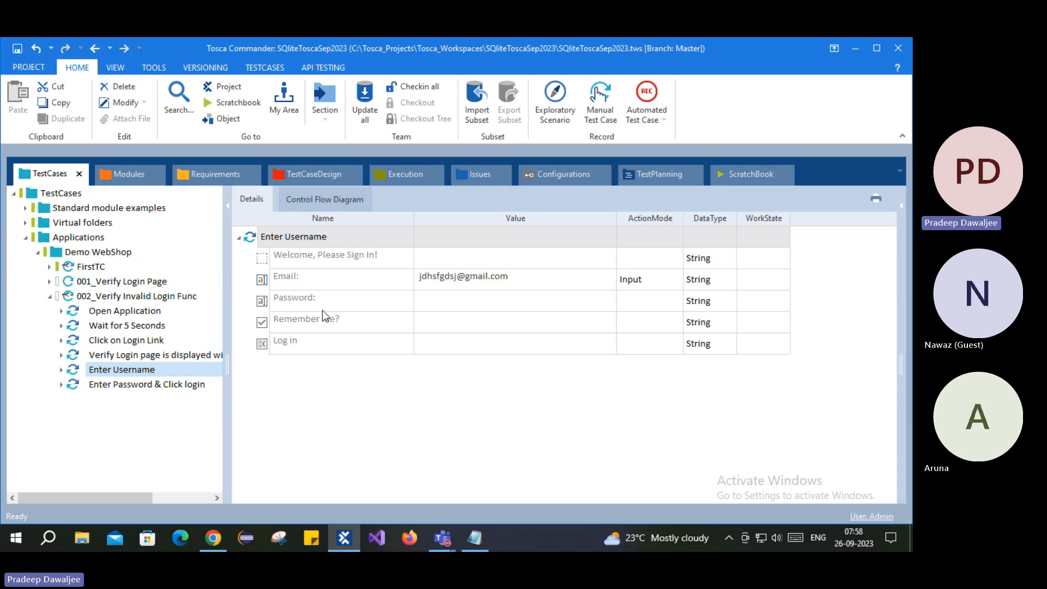
left_click(124, 176)
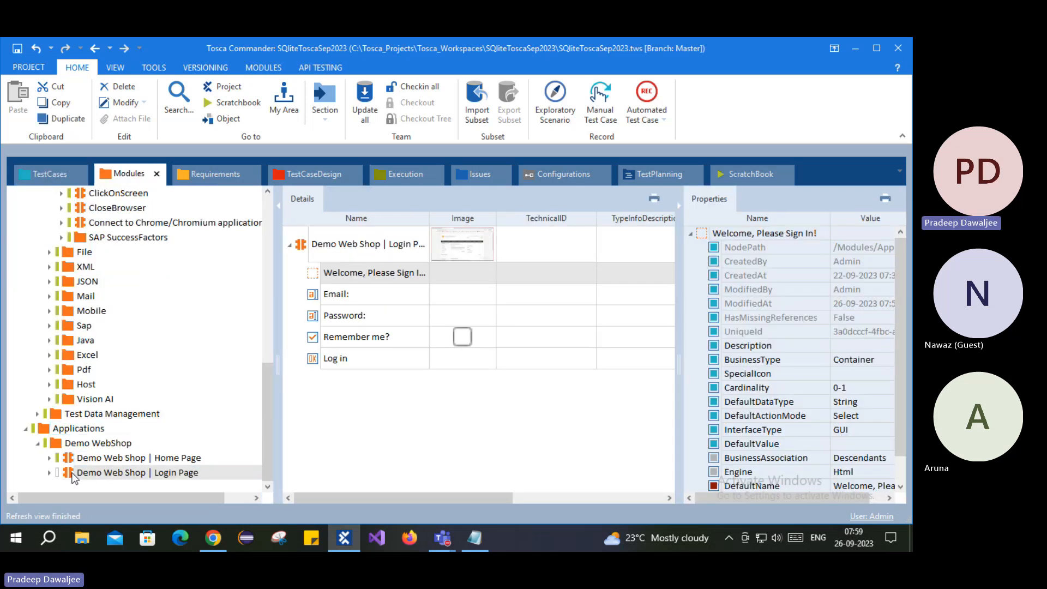
left_click(73, 473)
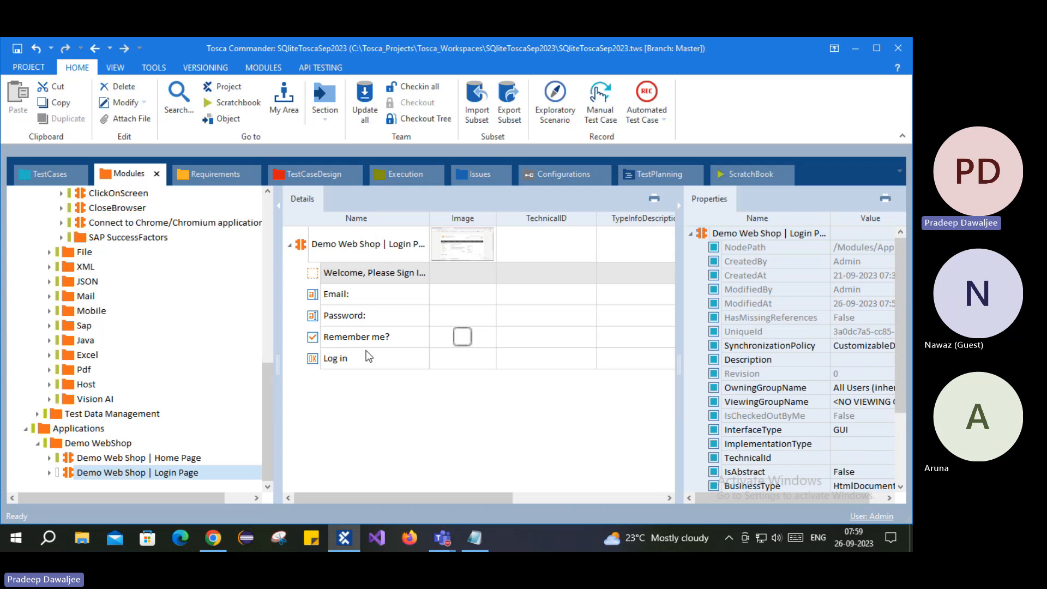
left_click(212, 539)
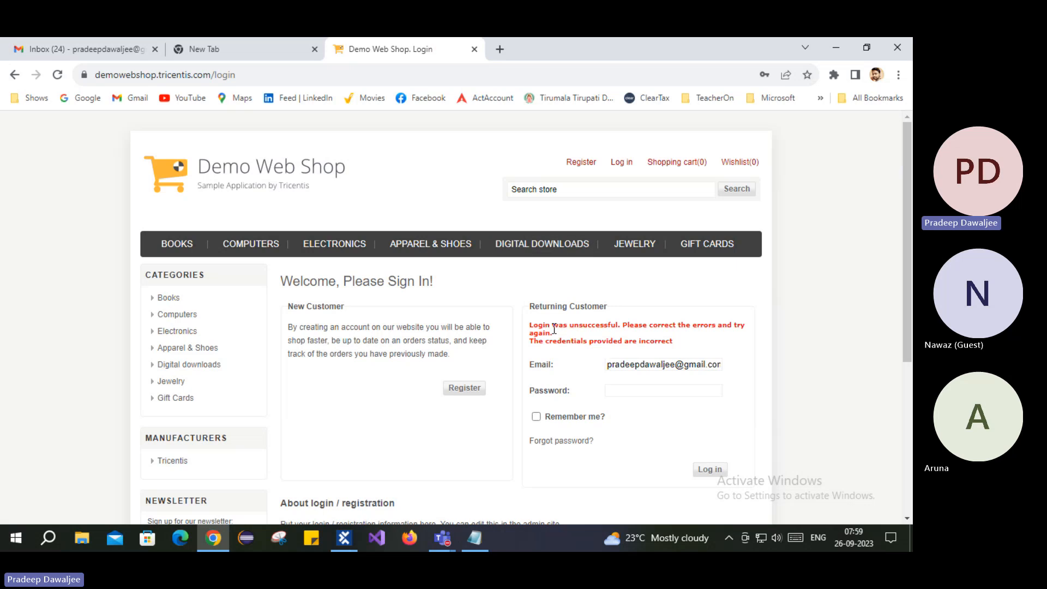
left_click(343, 539)
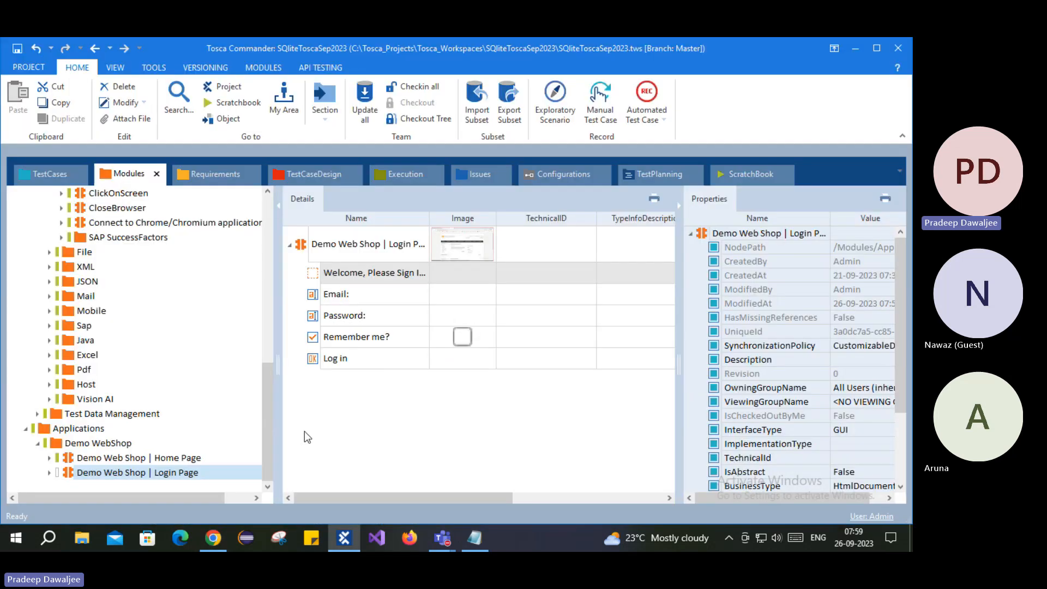
- Highlight the login error sentence in the browser, then select the Demo WebShop module folder
left_click(222, 539)
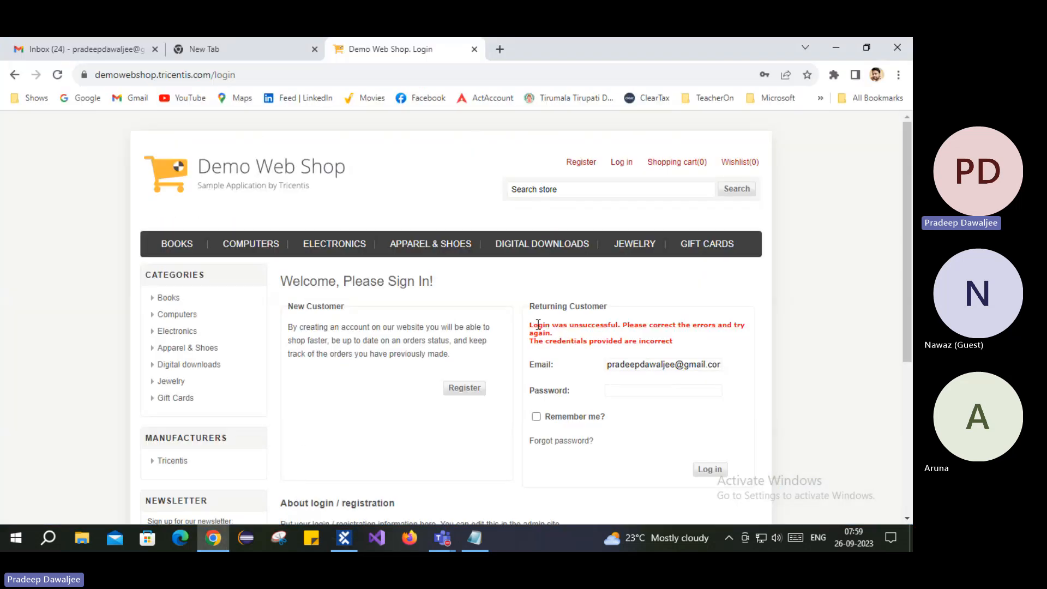
left_click_drag(530, 326, 853, 309)
left_click(853, 303)
left_click_drag(532, 323, 555, 333)
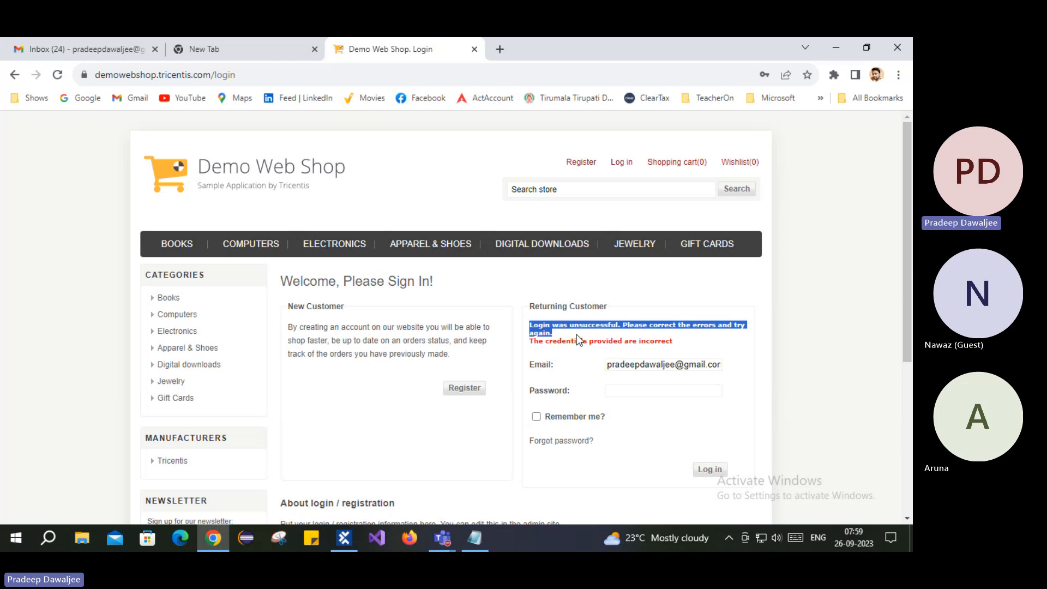
left_click(344, 538)
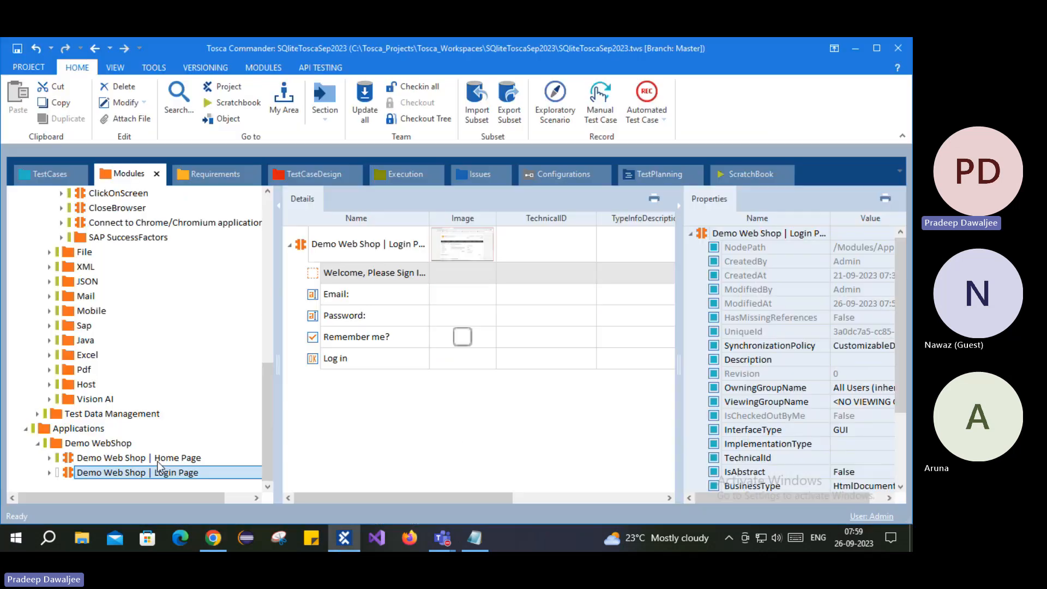
left_click(97, 443)
- Start an application scan from the Demo WebShop folder, targeting the Demo Web Shop login page
right_click(218, 443)
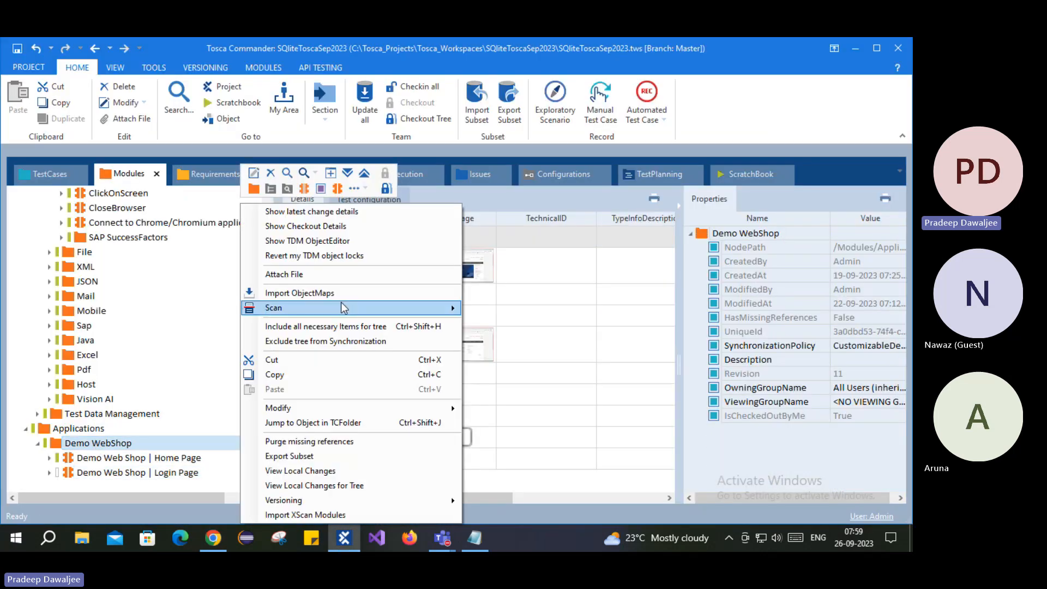
mouse_move(344, 308)
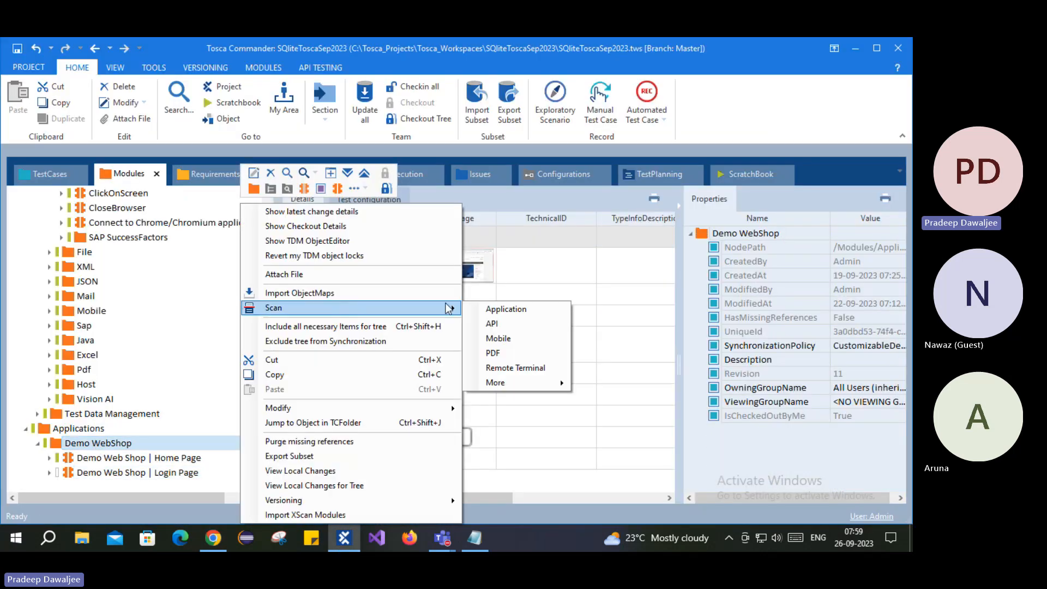
left_click(557, 309)
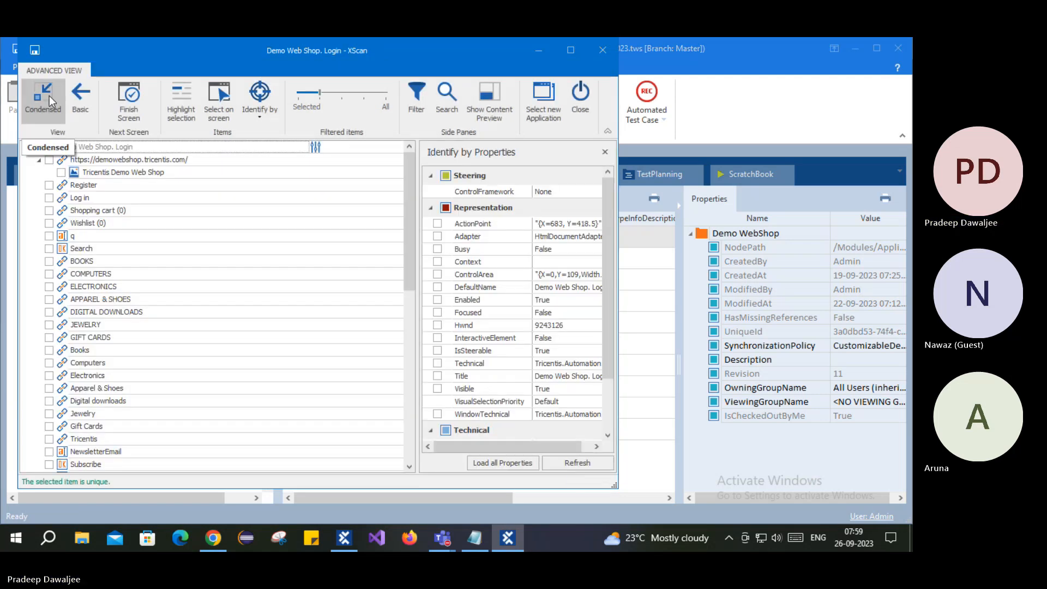
- Pick the 'Login was unsuccessful' message on the web page and bring it into XScan for review
left_click(57, 111)
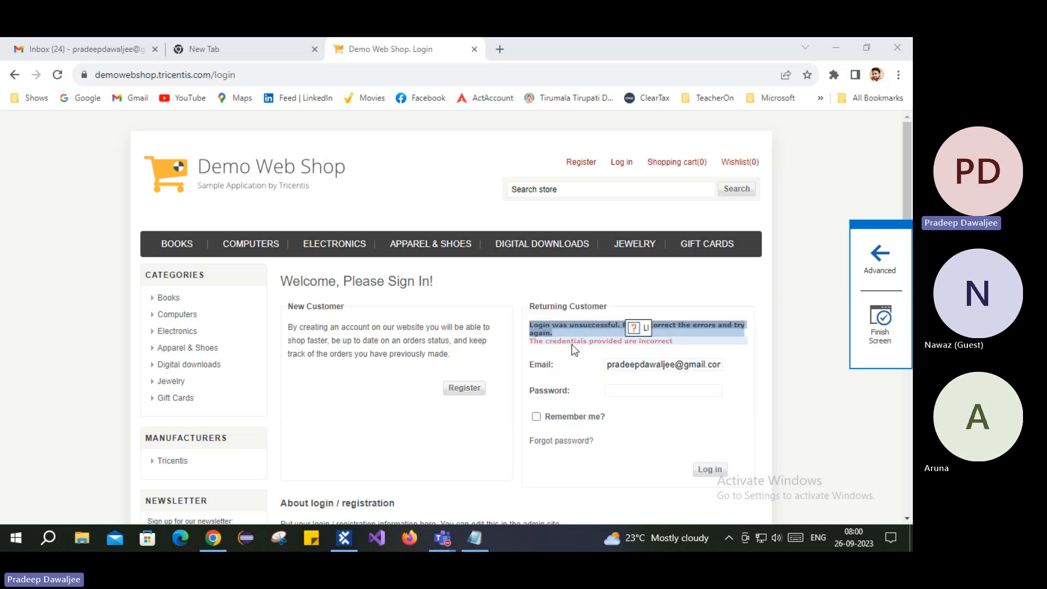
left_click(599, 341)
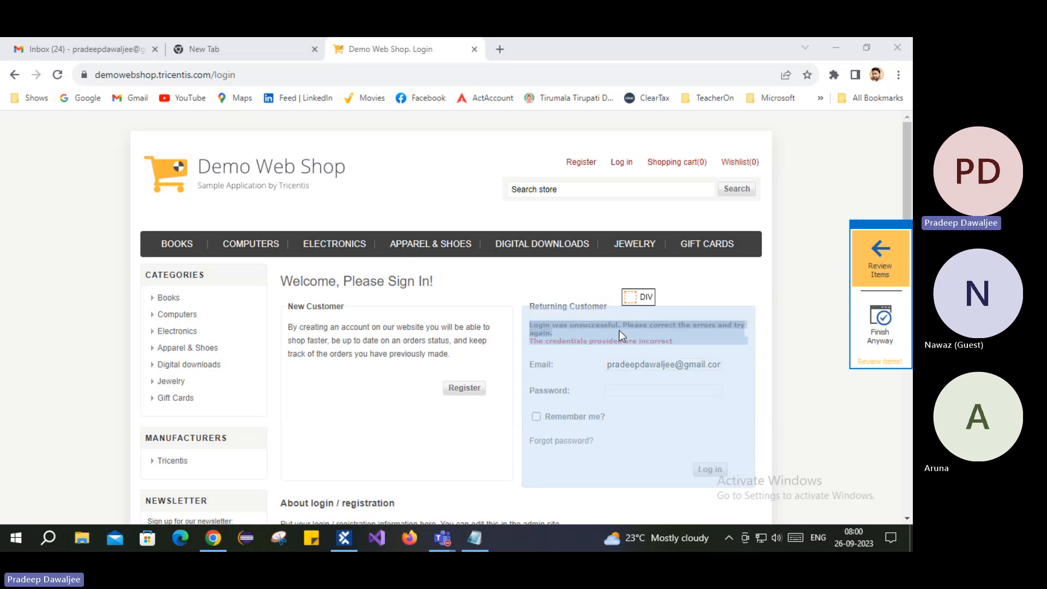
left_click(873, 256)
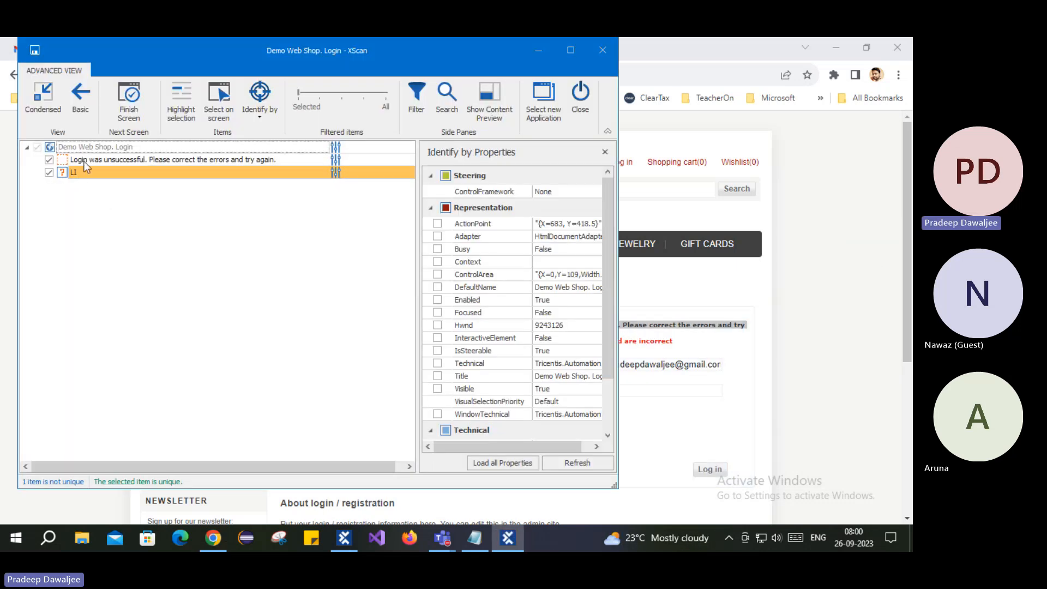
- Review the error message and page root properties, including Title, InnerText and DefaultName
left_click(73, 160)
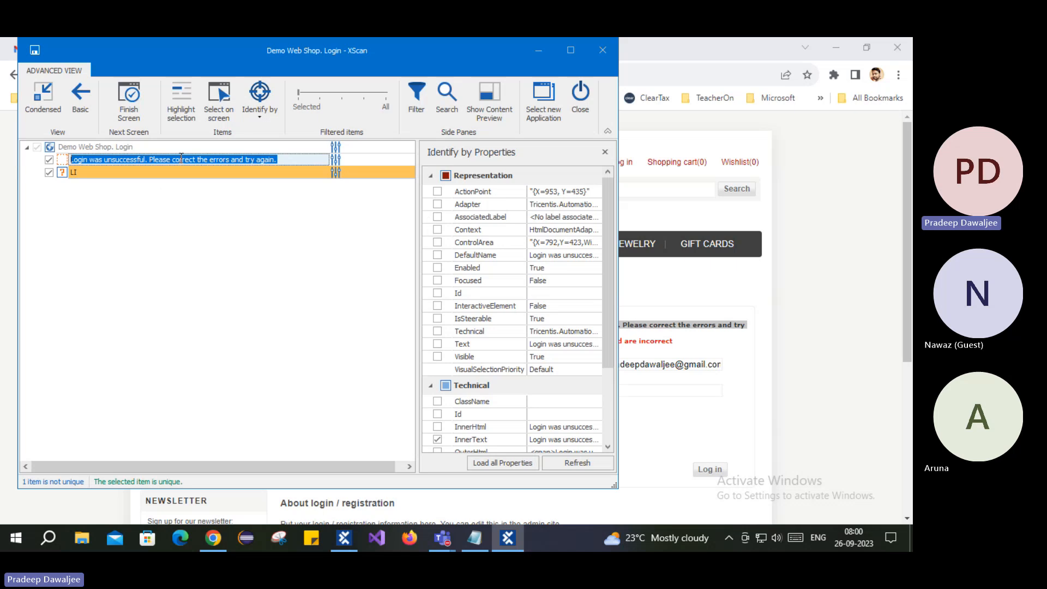
left_click(82, 148)
scroll(529, 268, "down", 1)
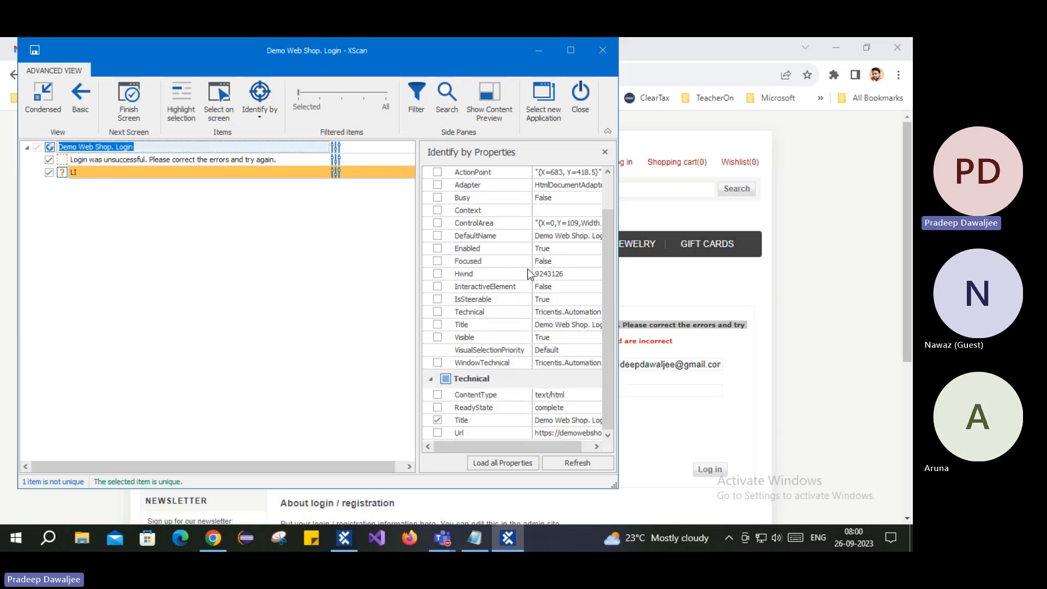
left_click(559, 424)
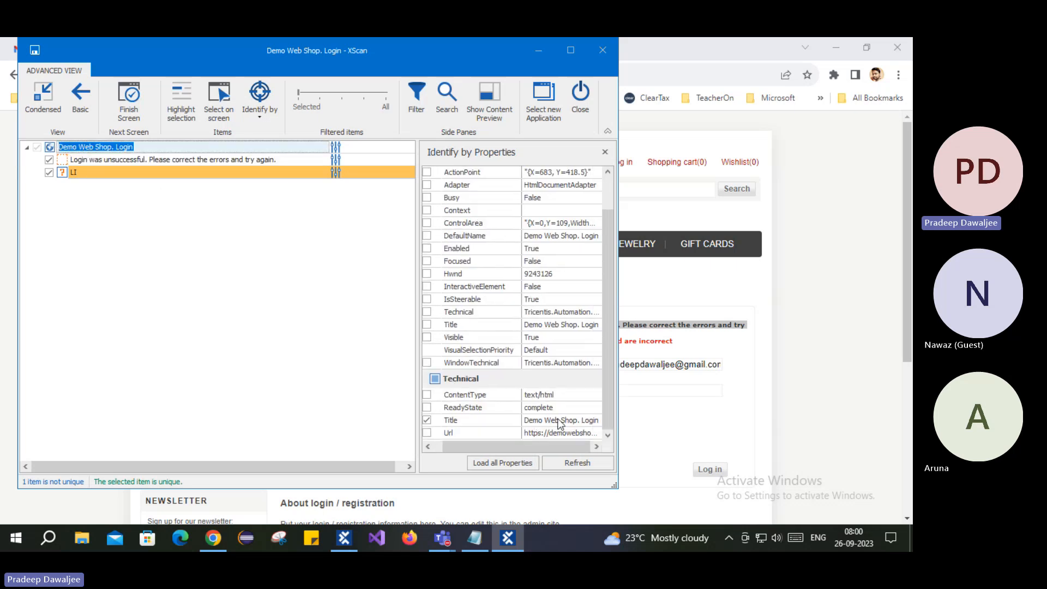
left_click(566, 423)
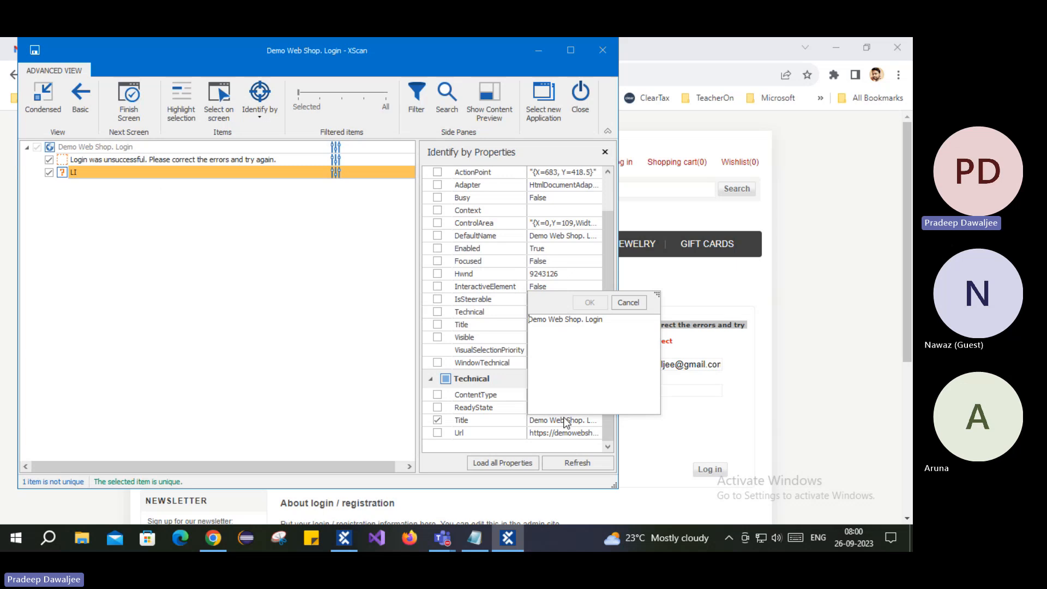
double_click(597, 319)
left_click(79, 159)
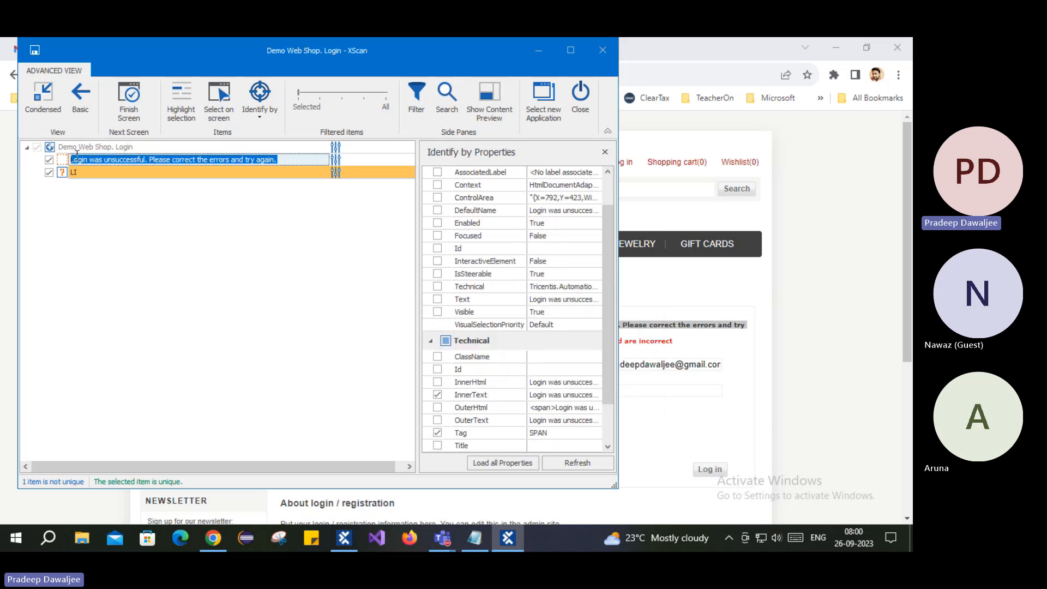
scroll(515, 292, "down", 3)
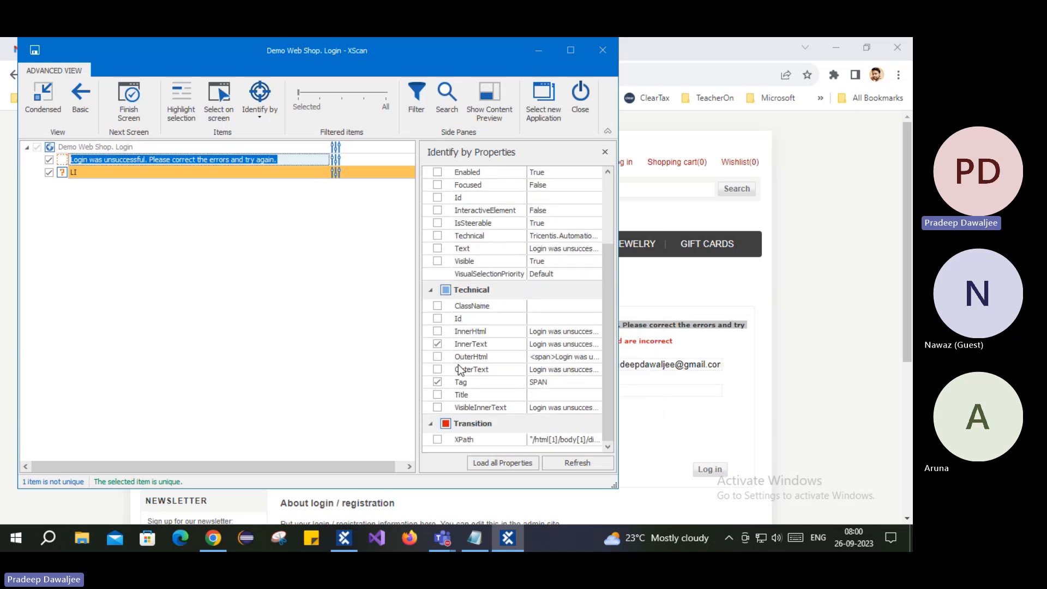
left_click(584, 345)
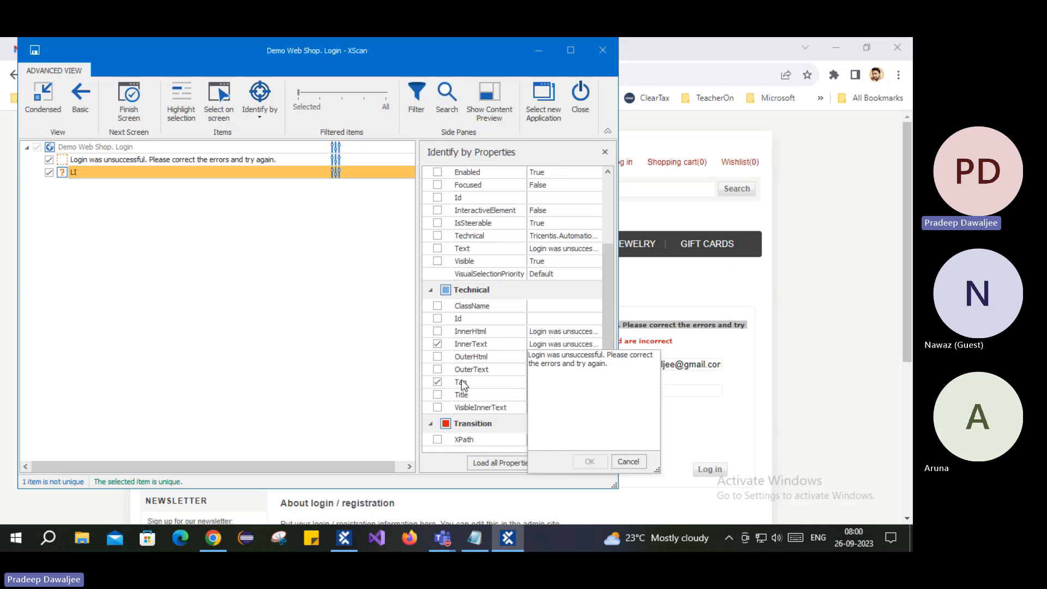
left_click(506, 381)
scroll(555, 371, "up", 3)
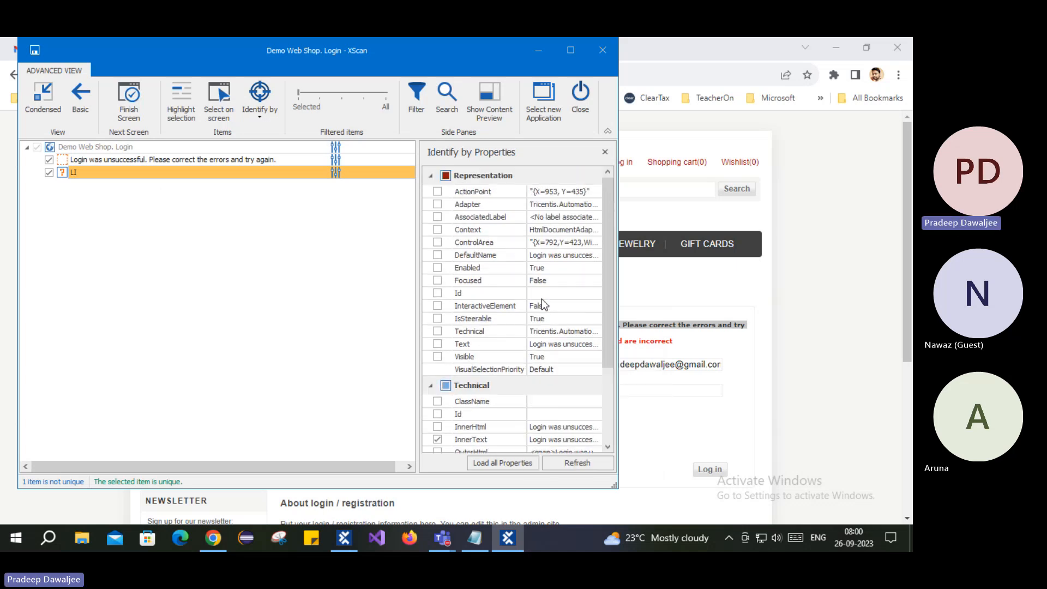
left_click(579, 260)
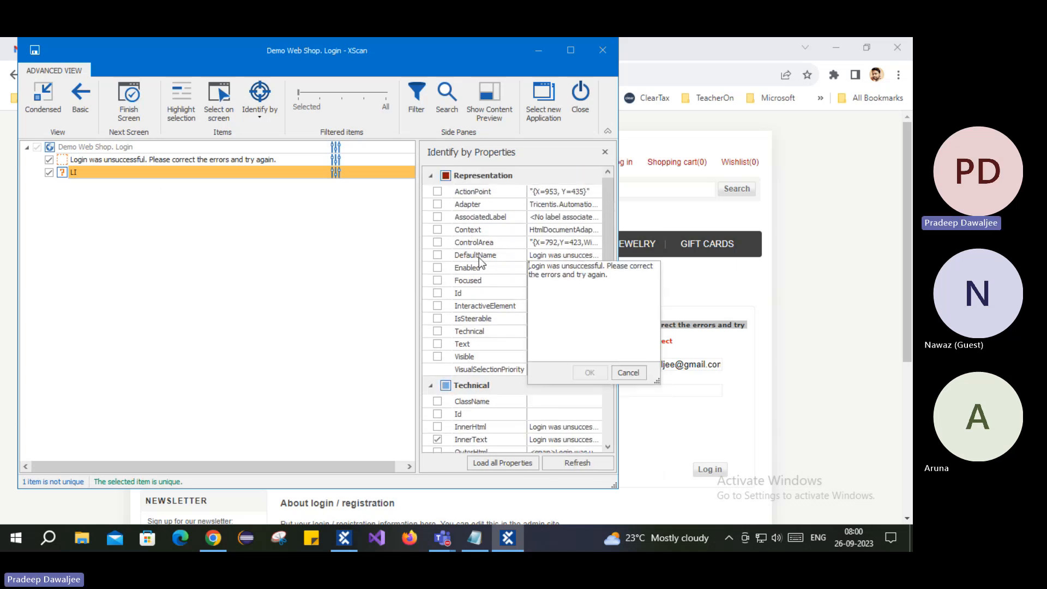
left_click(281, 312)
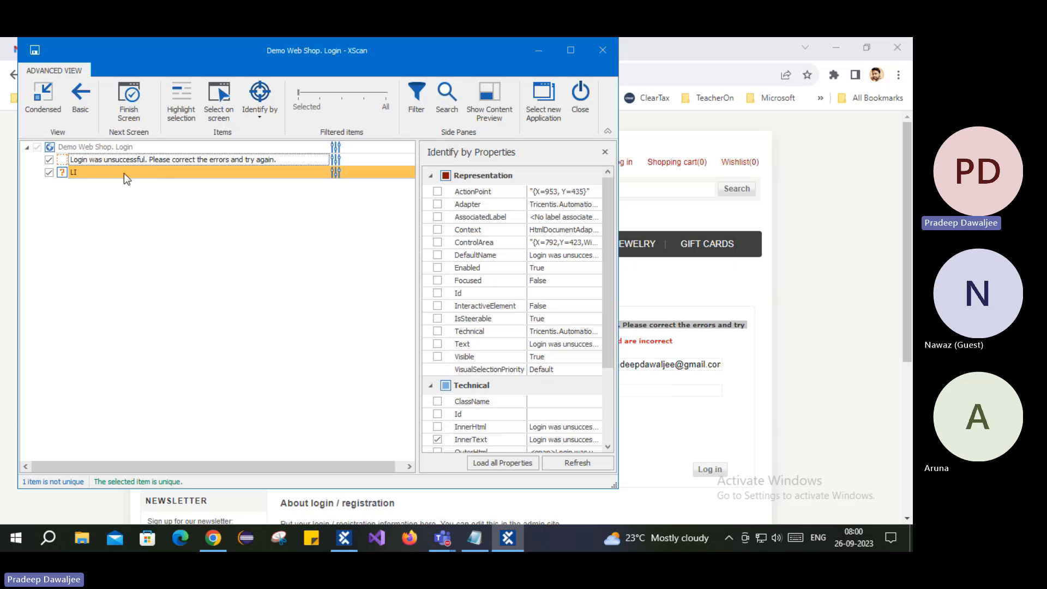
- Inspect the LI item's ClassName and Id property values
left_click(118, 174)
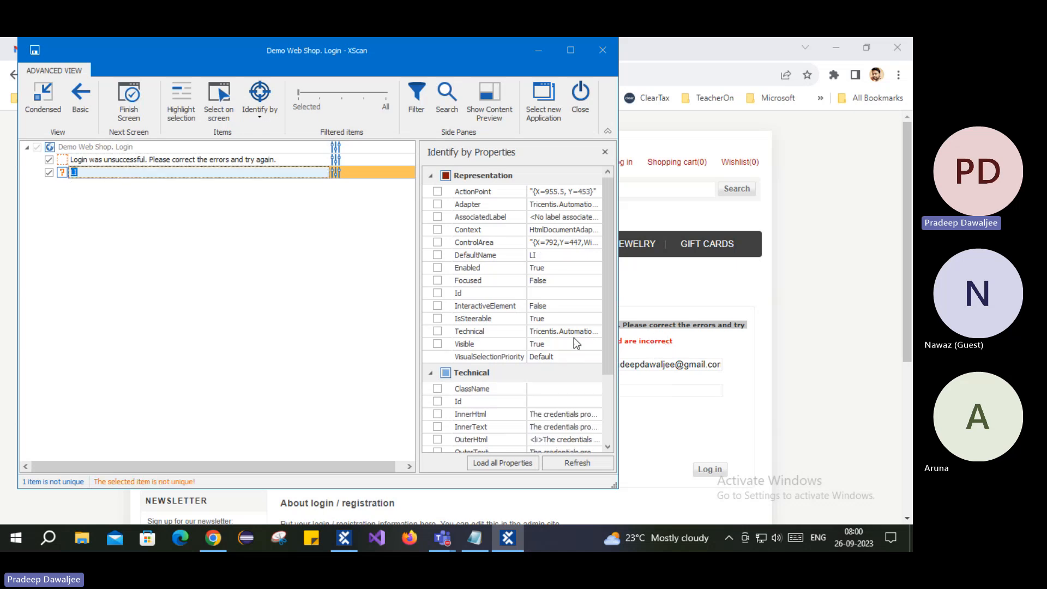
scroll(530, 369, "down", 2)
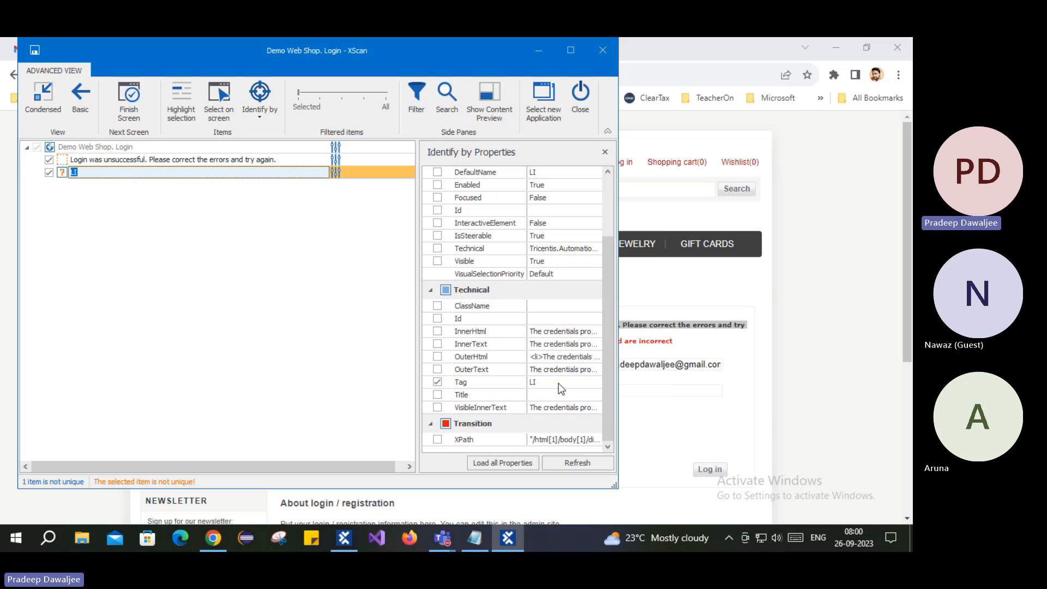
scroll(564, 290, "up", 2)
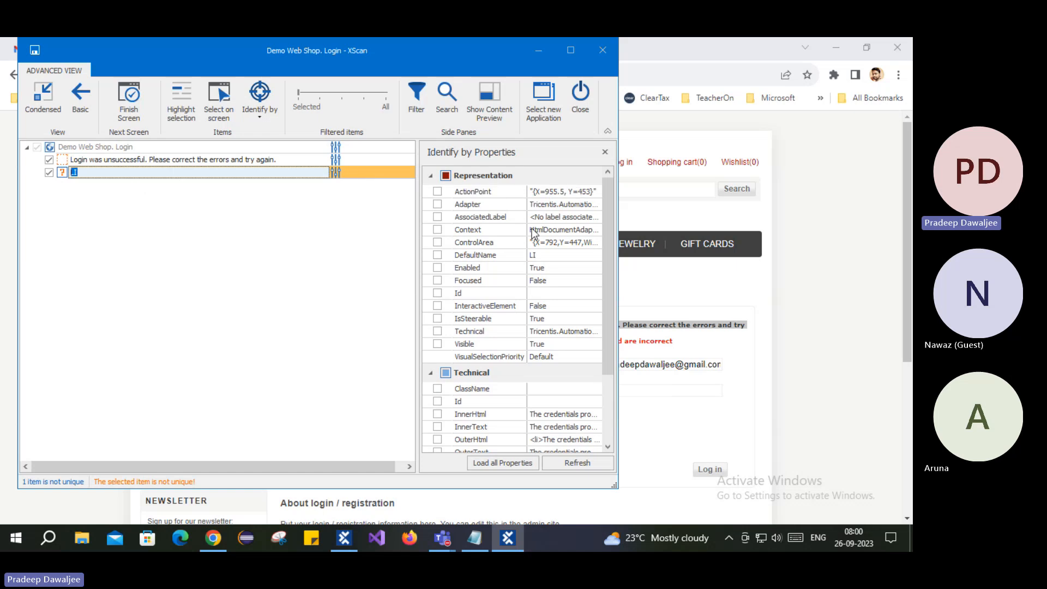
scroll(554, 339, "down", 2)
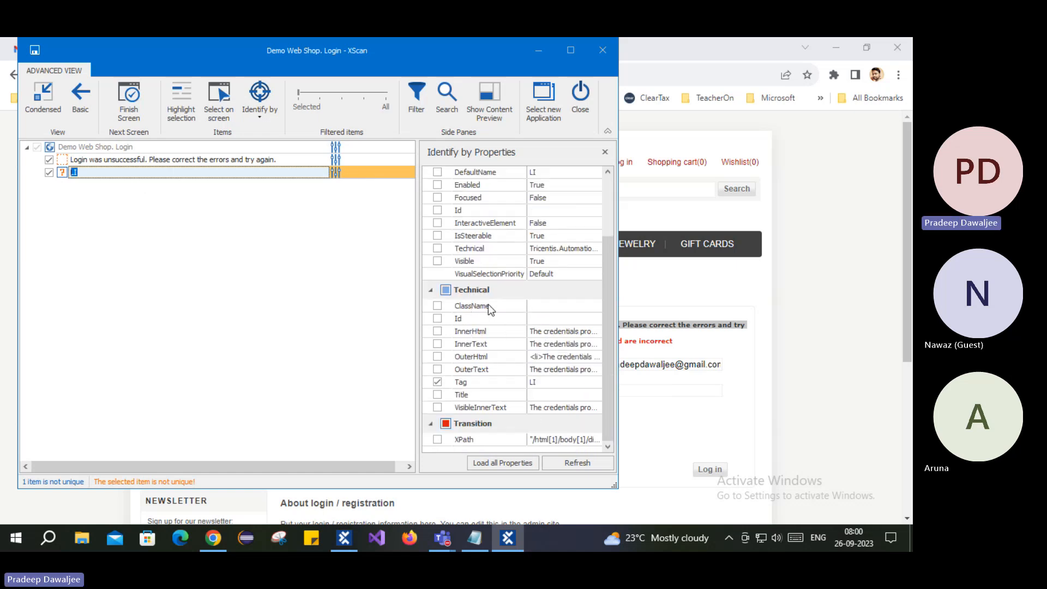
left_click(567, 305)
left_click(563, 207)
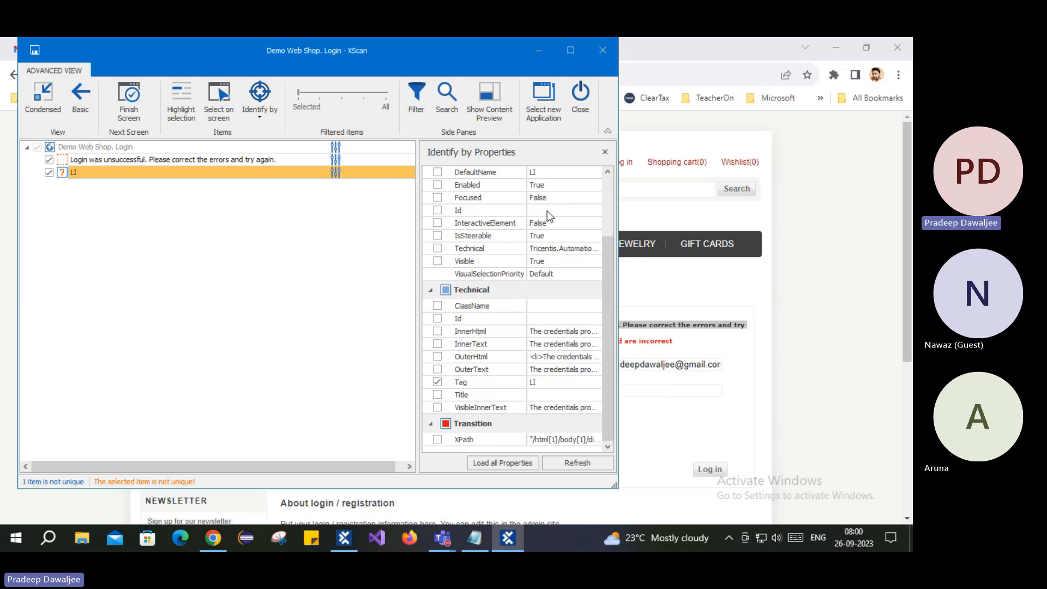
left_click(549, 210)
left_click(494, 310)
left_click(558, 317)
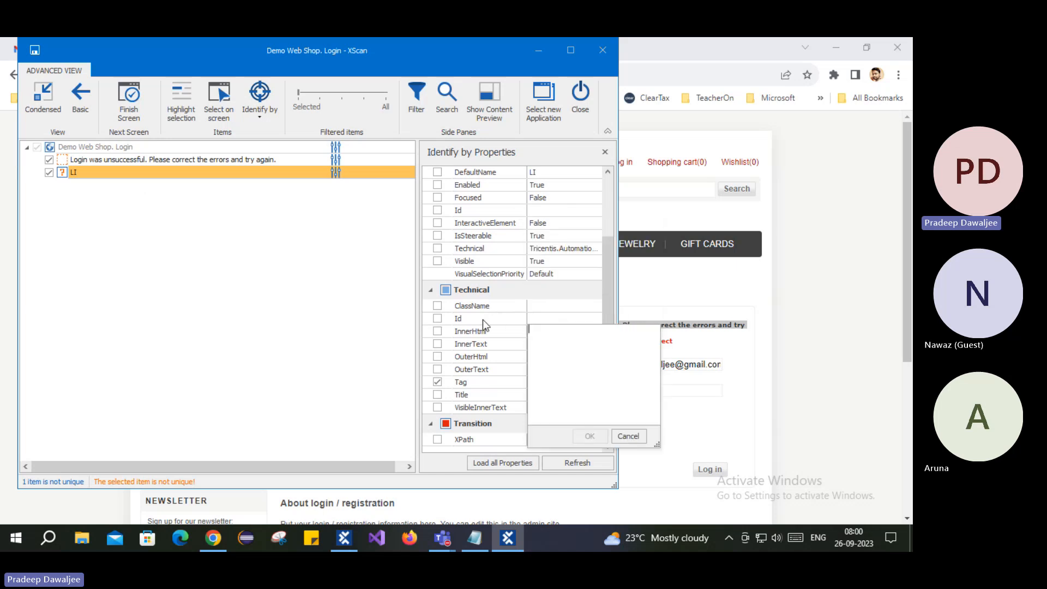
left_click(488, 346)
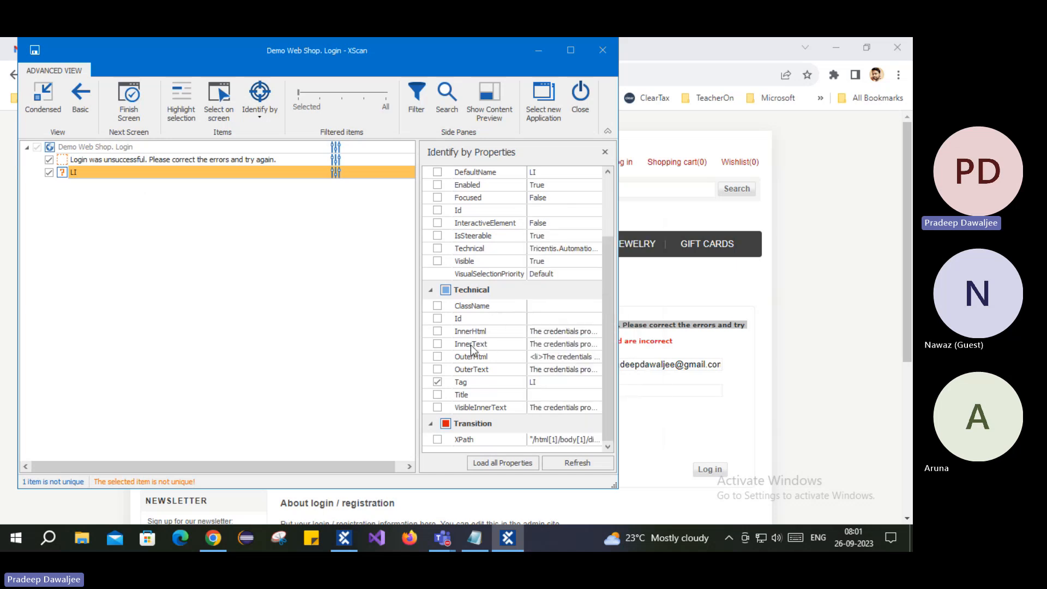
- Check the LI item's InnerHtml, InnerText, OuterHtml, OuterText and VisibleInnerText values
left_click(580, 334)
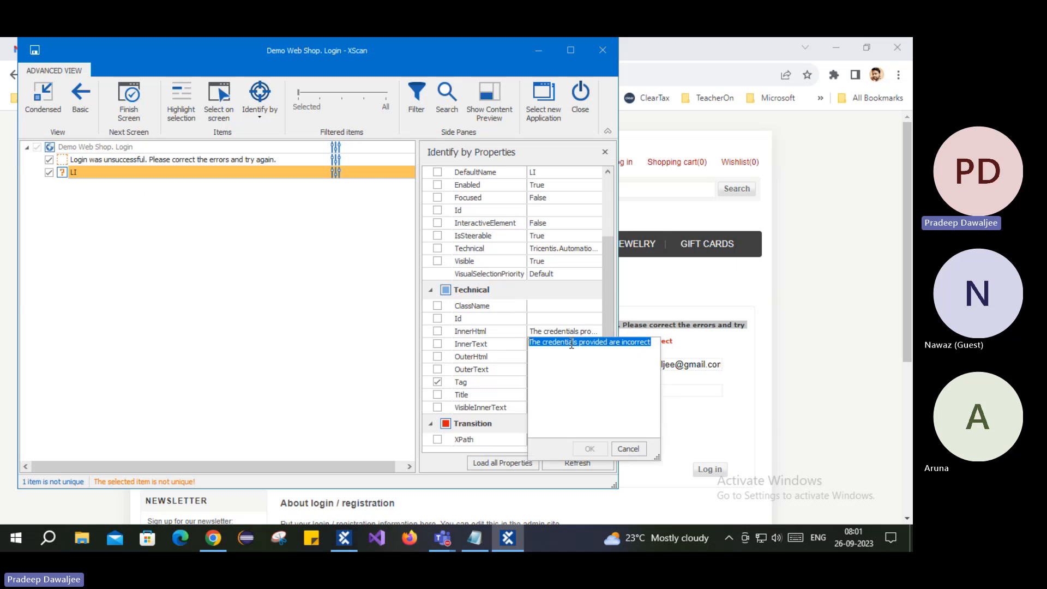
left_click(642, 350)
left_click(502, 350)
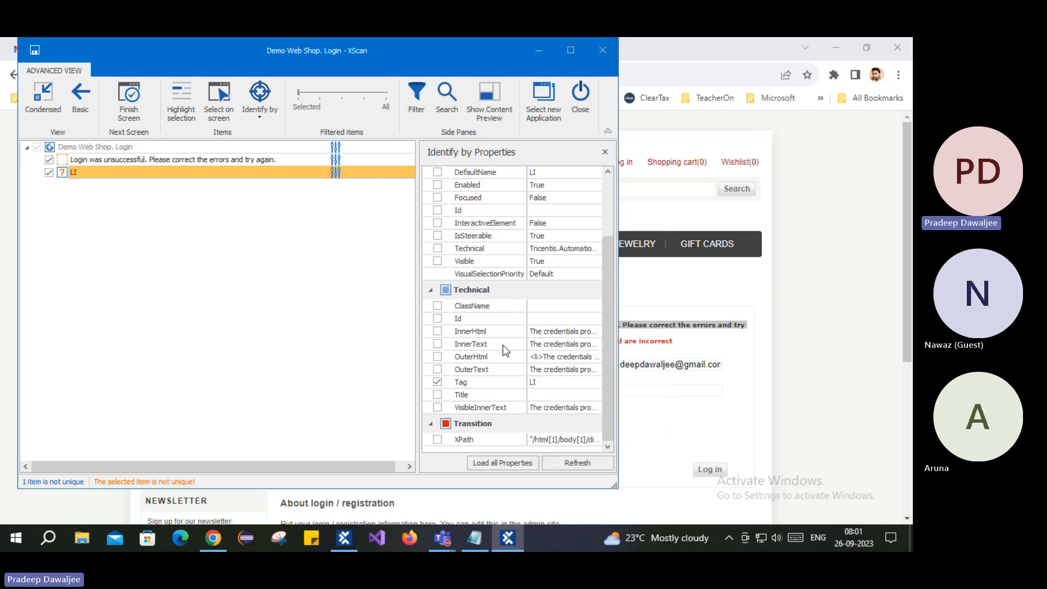
left_click(569, 344)
left_click(478, 358)
left_click(571, 357)
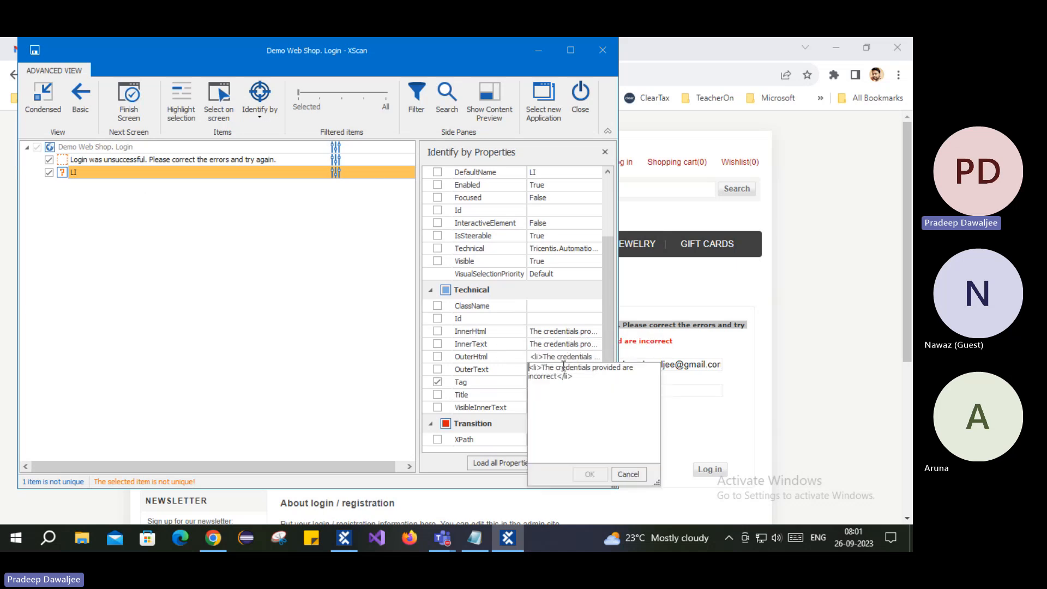
left_click_drag(530, 367, 574, 376)
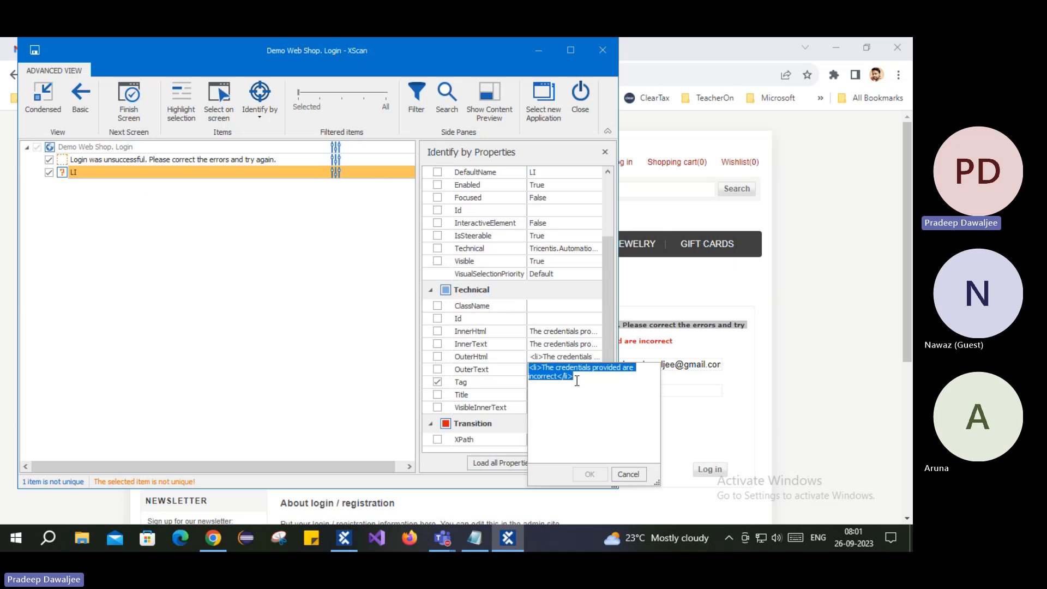
left_click(495, 370)
left_click(556, 375)
left_click(513, 368)
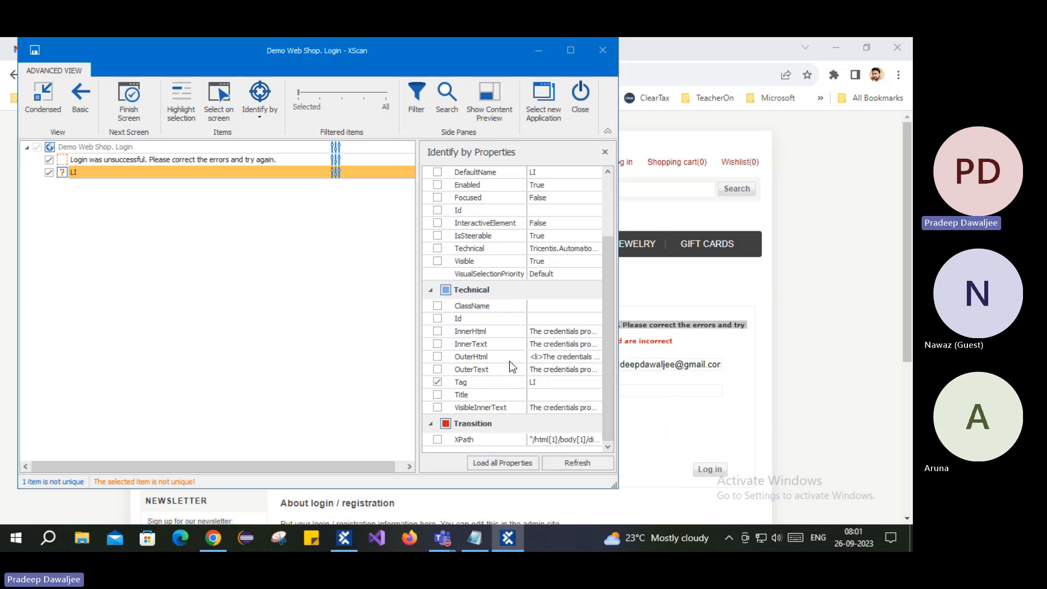
left_click(577, 410)
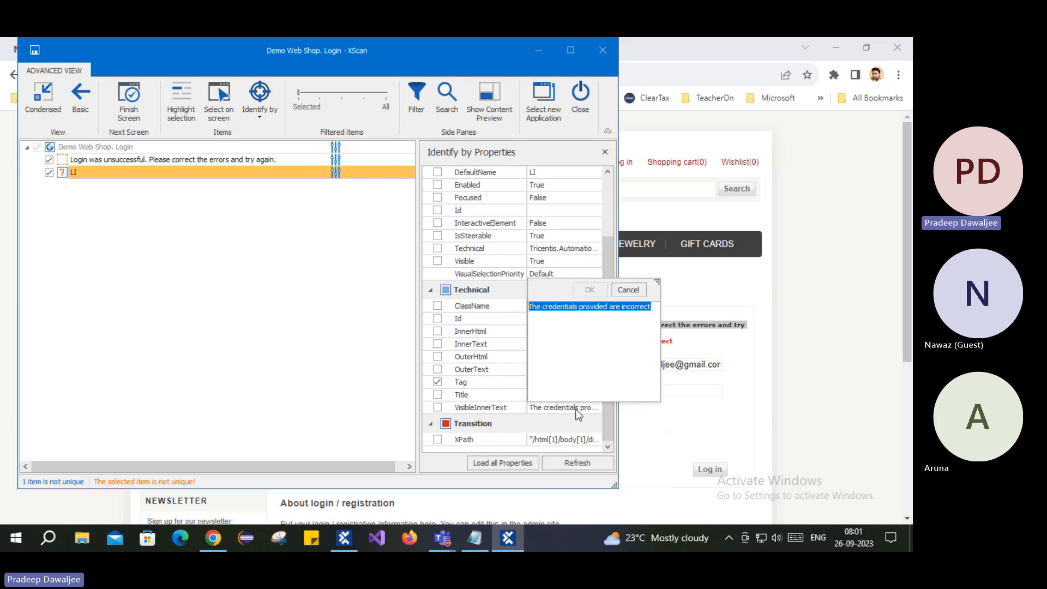
left_click(341, 376)
- Identify the LI item uniquely by InnerText and save the Demo Web Shop. Login module
scroll(511, 344, "up", 3)
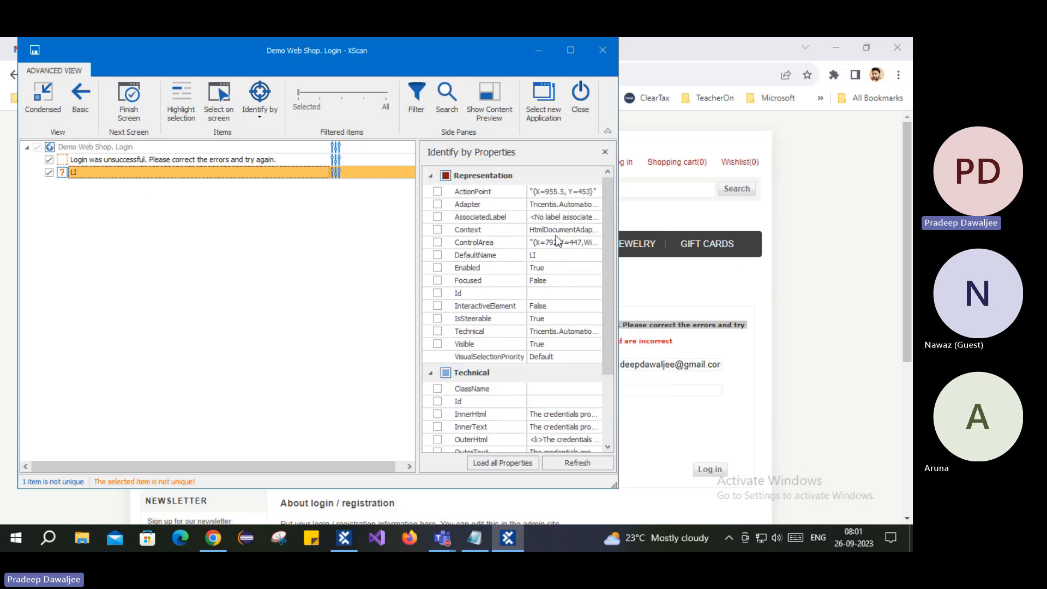
scroll(560, 295, "down", 2)
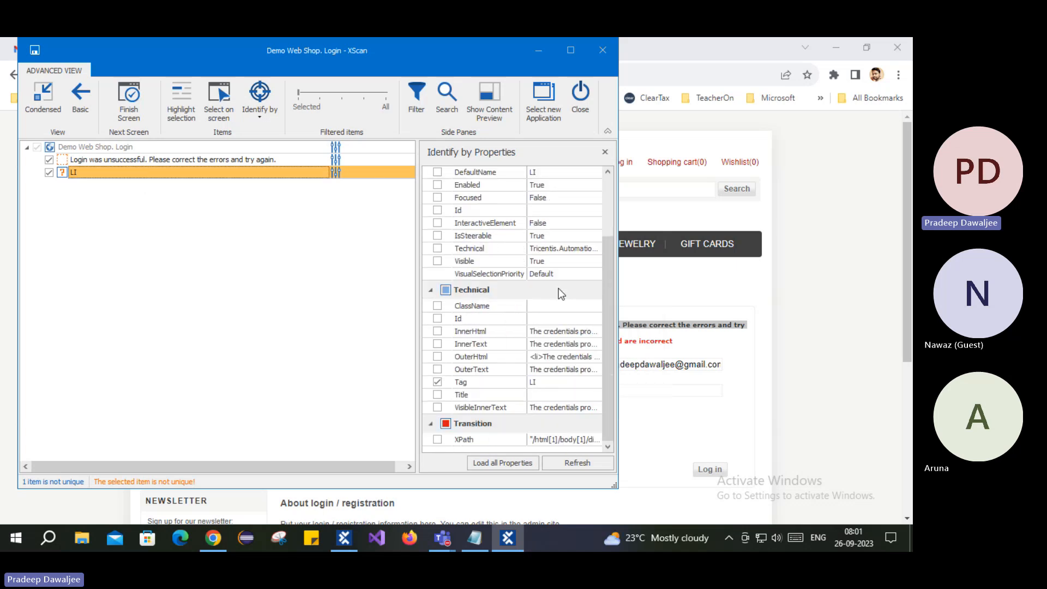
left_click(577, 347)
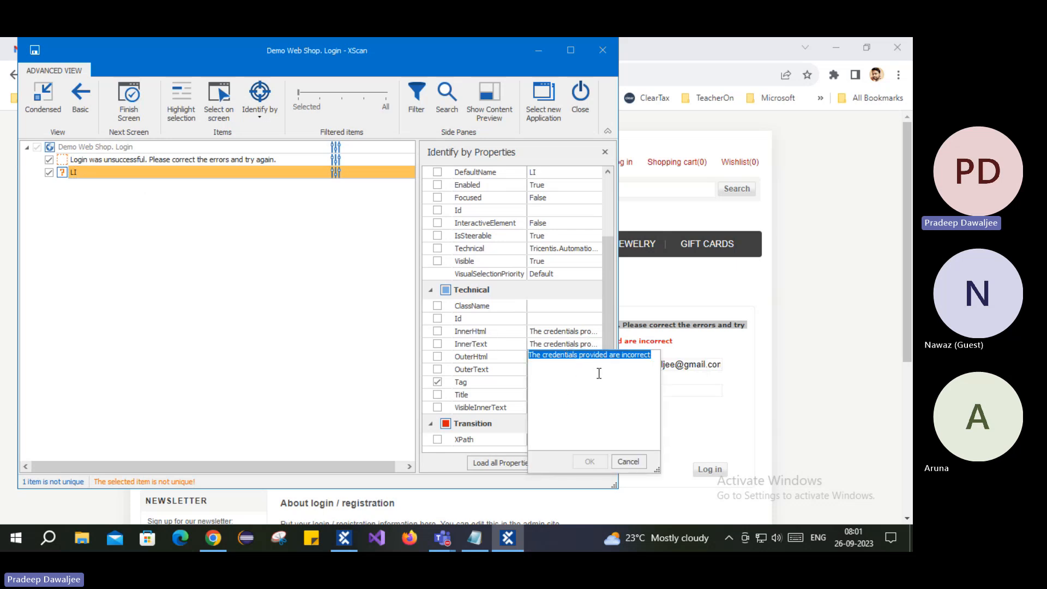
left_click(554, 358)
left_click_drag(538, 356, 646, 353)
left_click(609, 313)
left_click(437, 344)
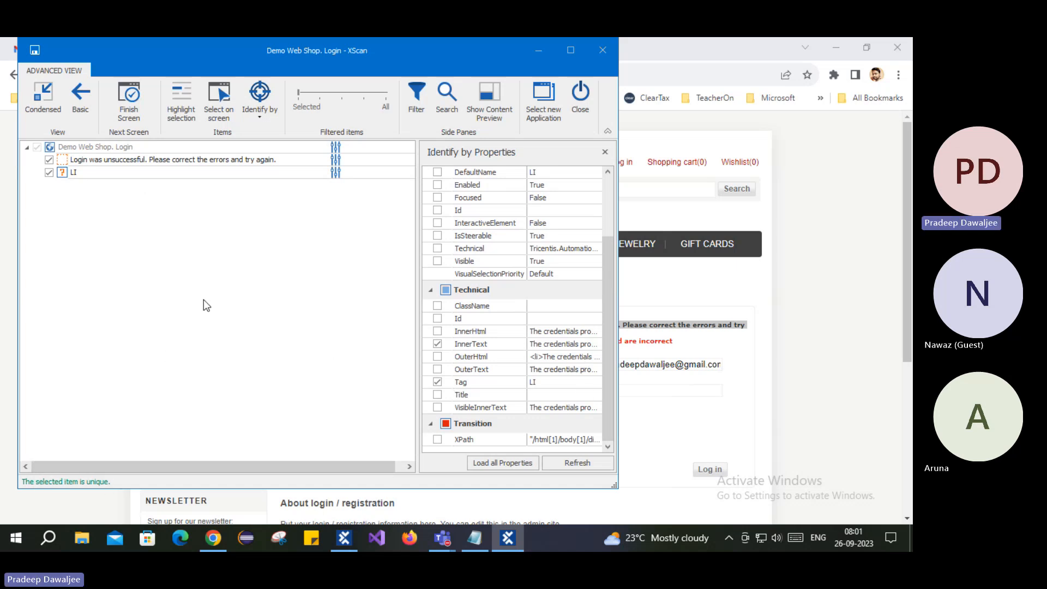
left_click(35, 50)
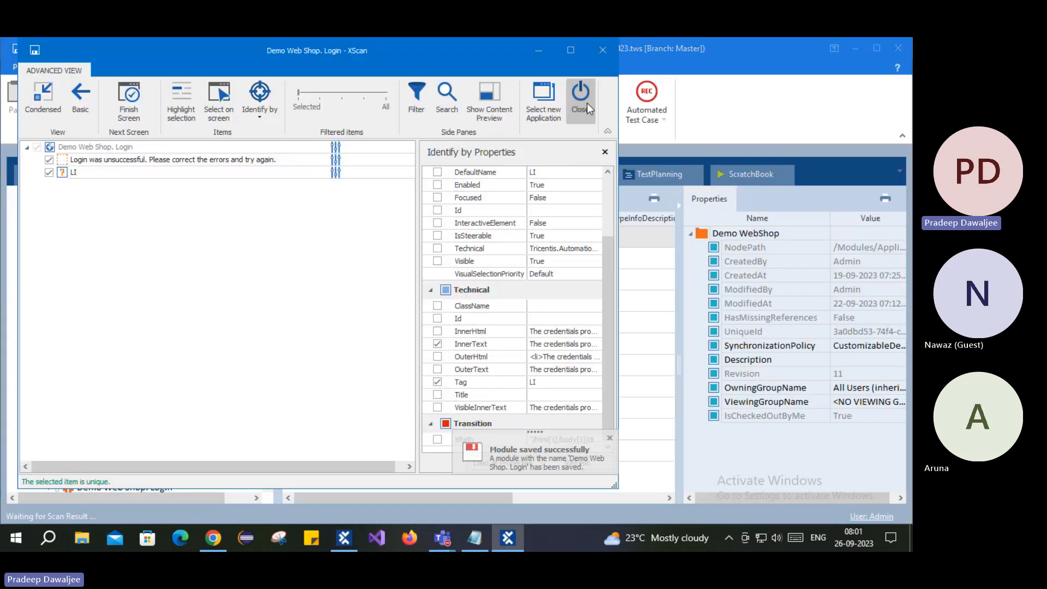
- Close XScan and inspect the new module's login-failure message and LI elements
left_click(580, 97)
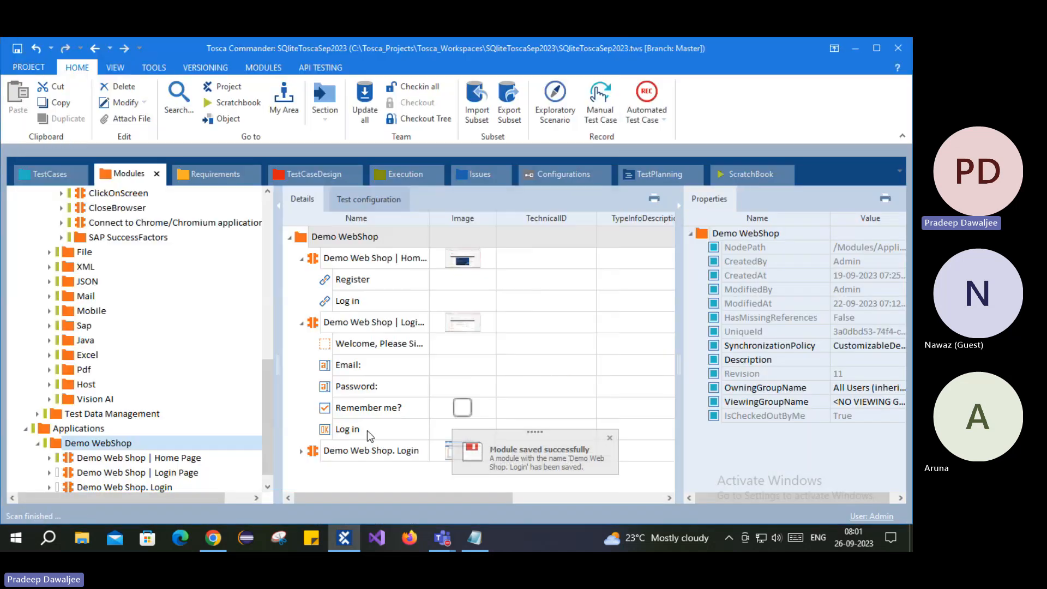
left_click(159, 480)
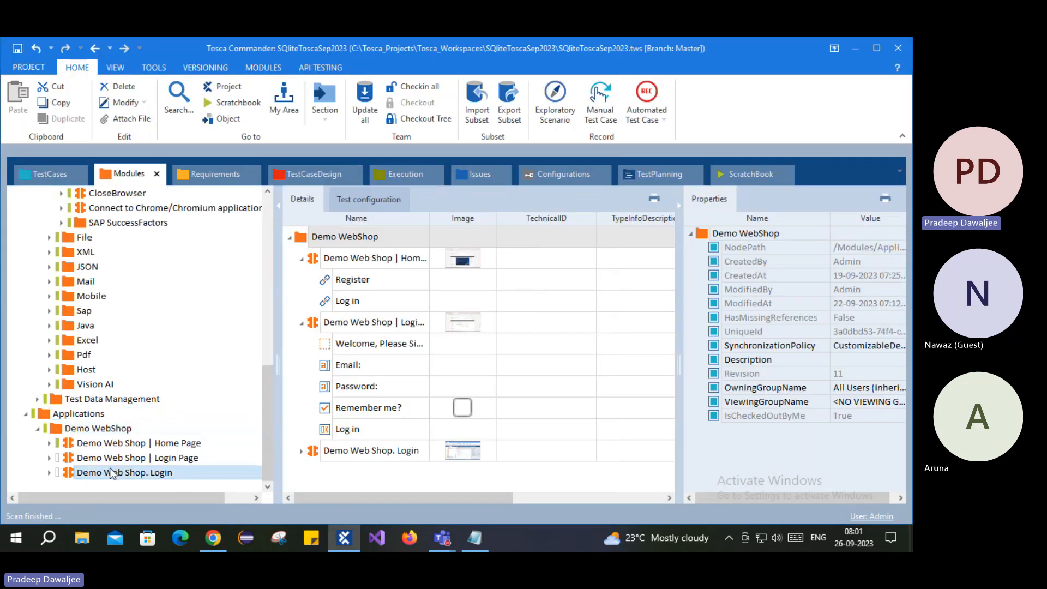
left_click(338, 273)
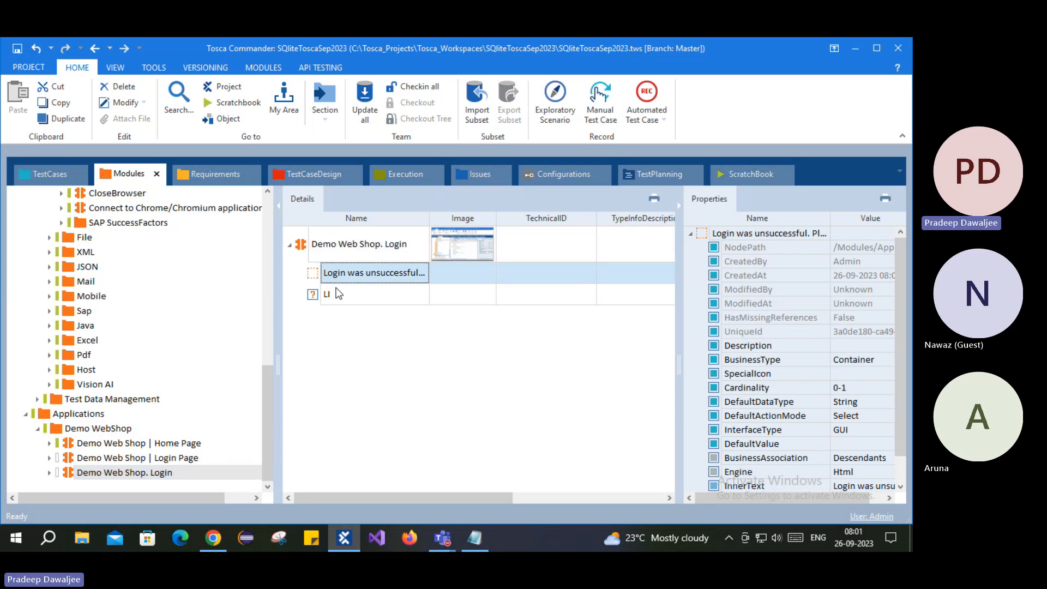
left_click(344, 292)
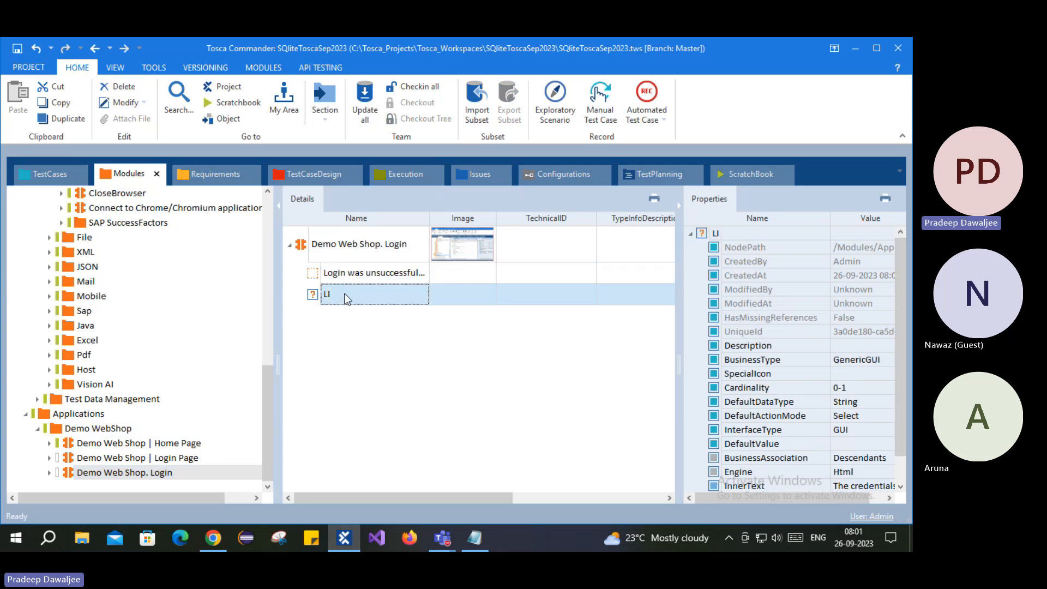
left_click(349, 274)
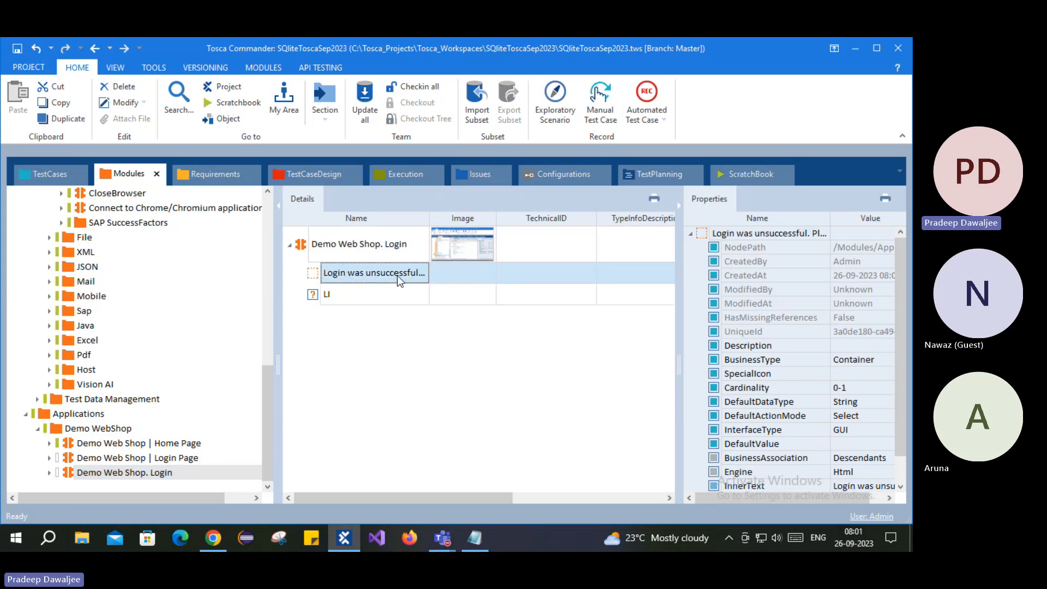
left_click(318, 296)
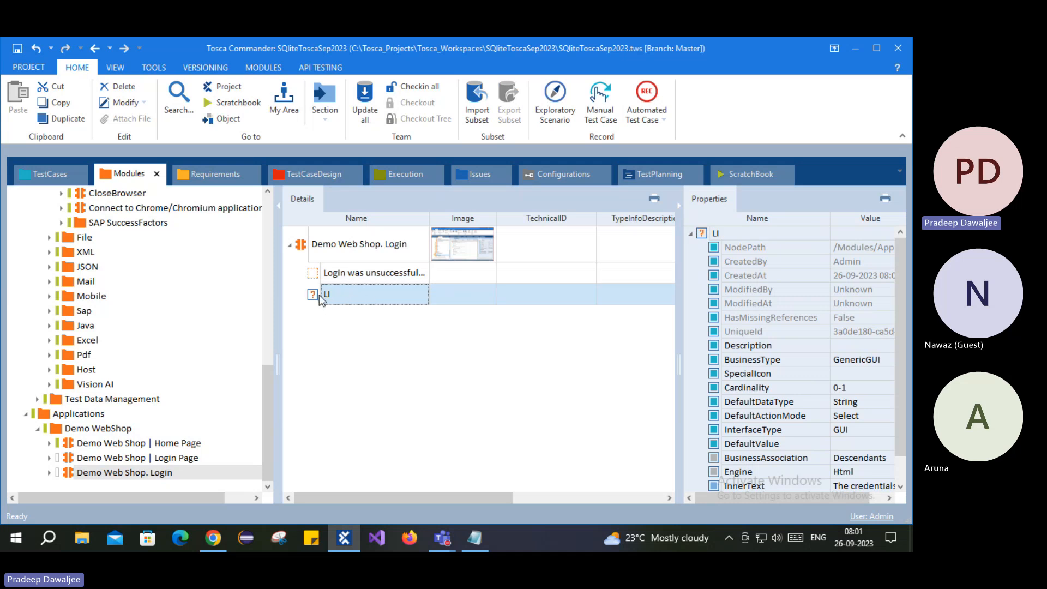
- Check the LI's InnerText, then drag the Demo Web Shop. Login module into test case 002
scroll(796, 297, "down", 1)
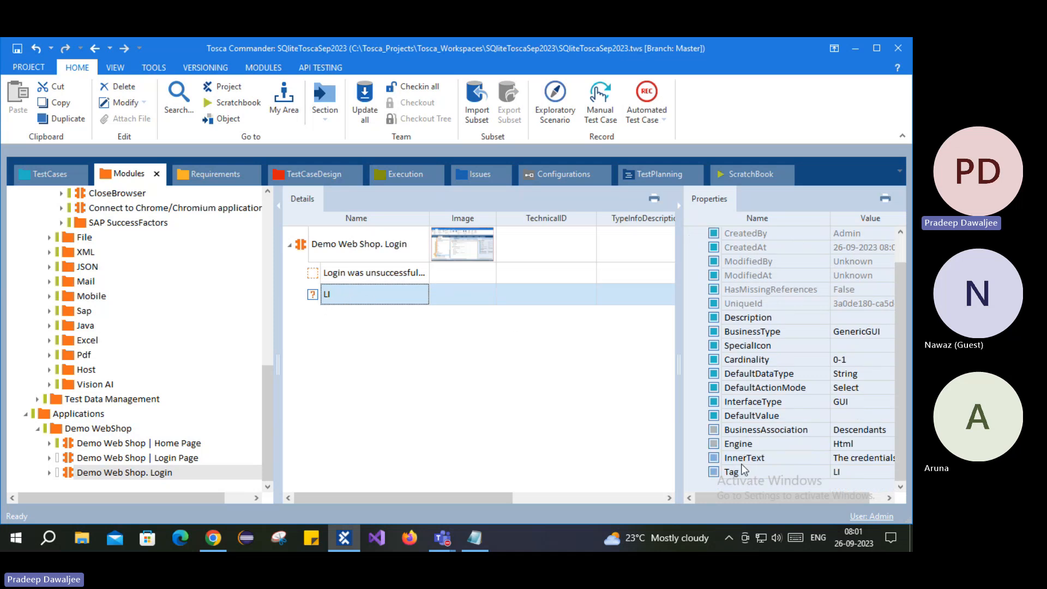
left_click(889, 461)
left_click(888, 457)
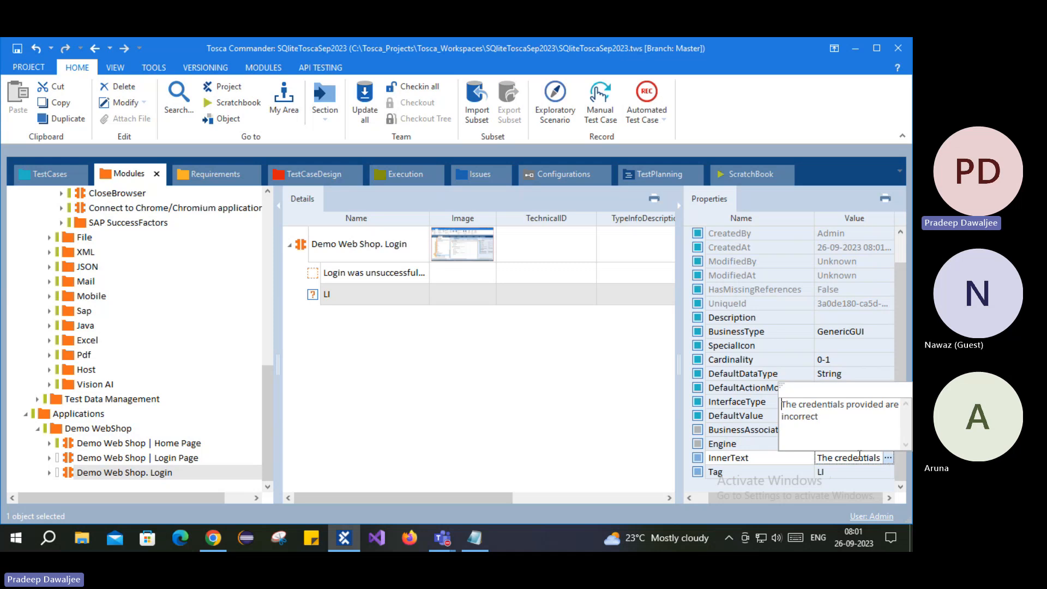
left_click_drag(837, 418, 778, 400)
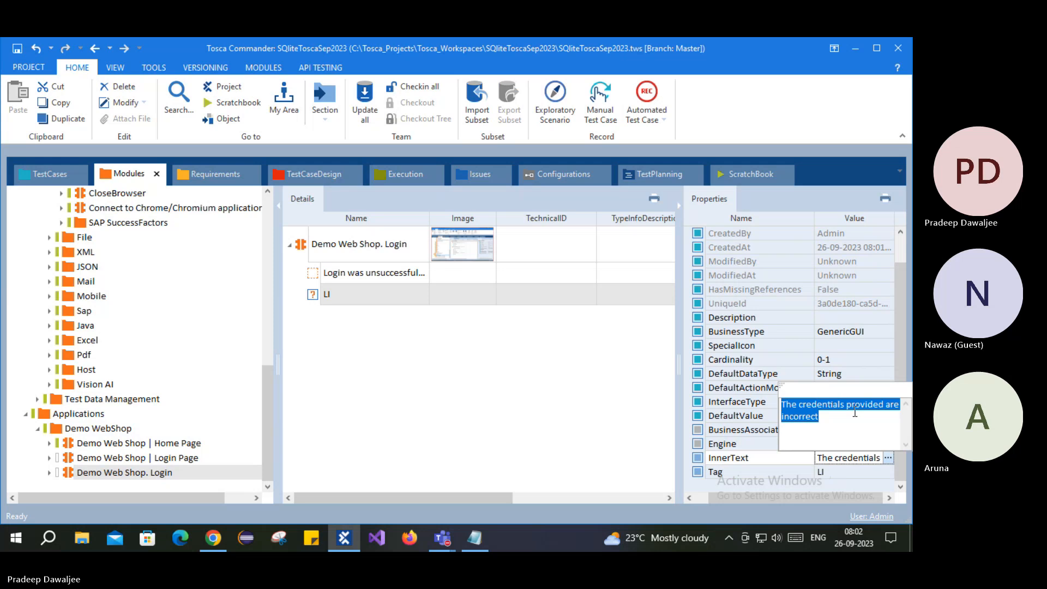
left_click(424, 348)
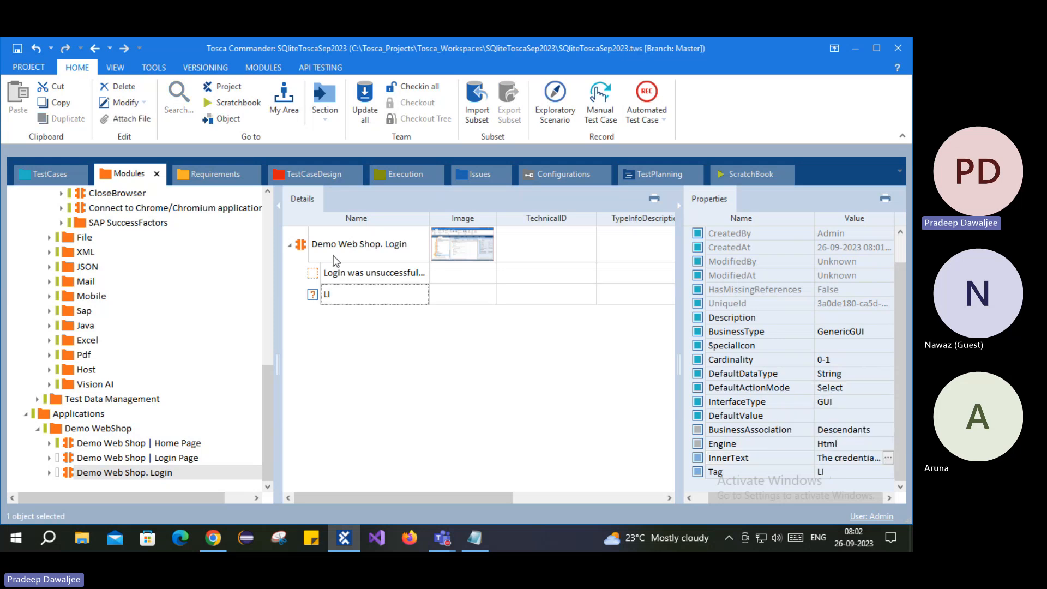
left_click_drag(304, 244, 96, 304)
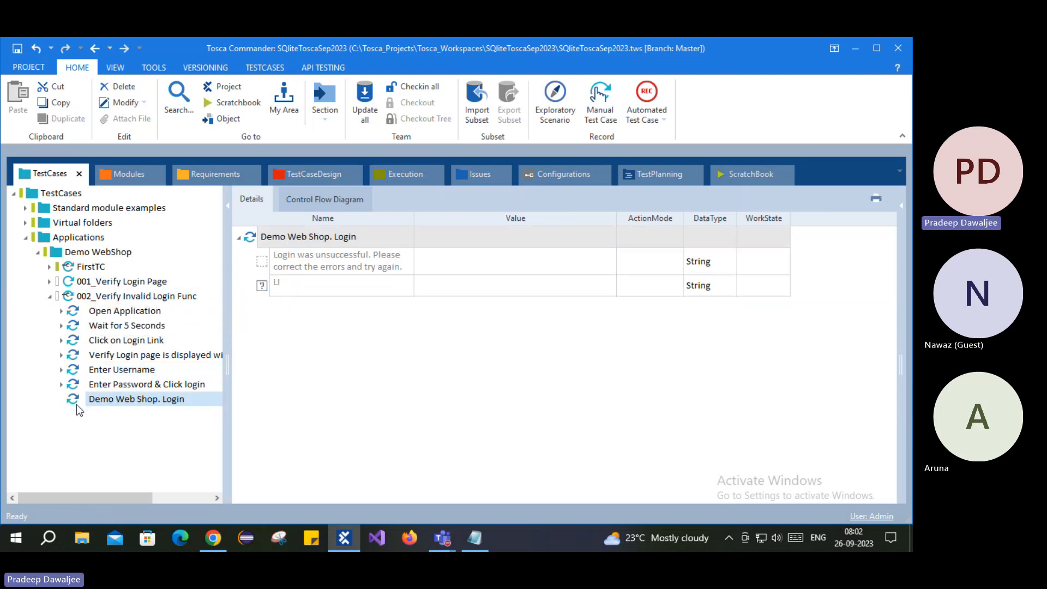
- Set the 'Login was unsuccessful' row's ActionMode to Verify
left_click(496, 265)
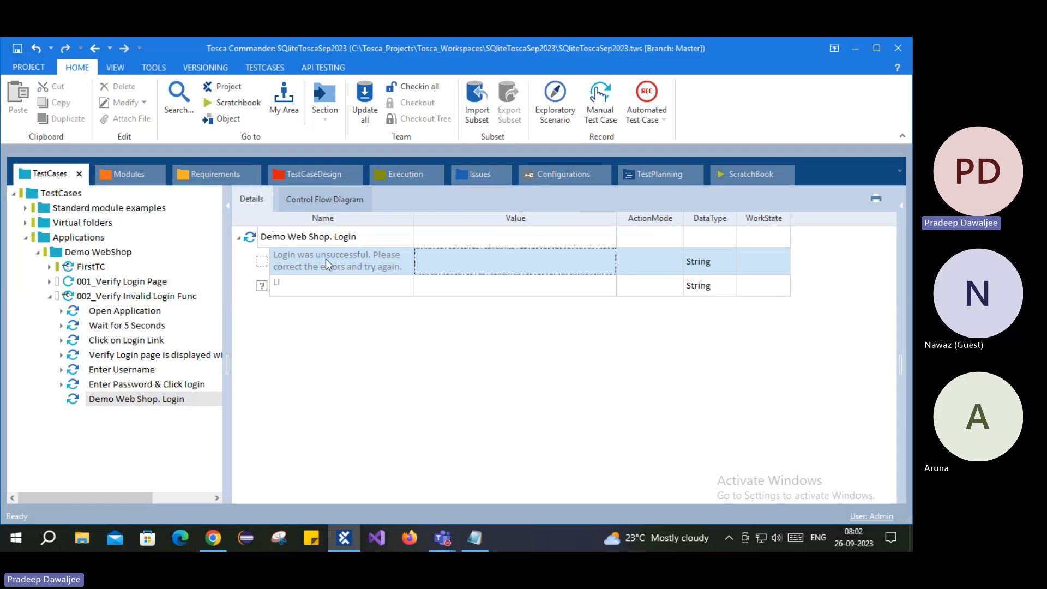
left_click(540, 267)
left_click(652, 272)
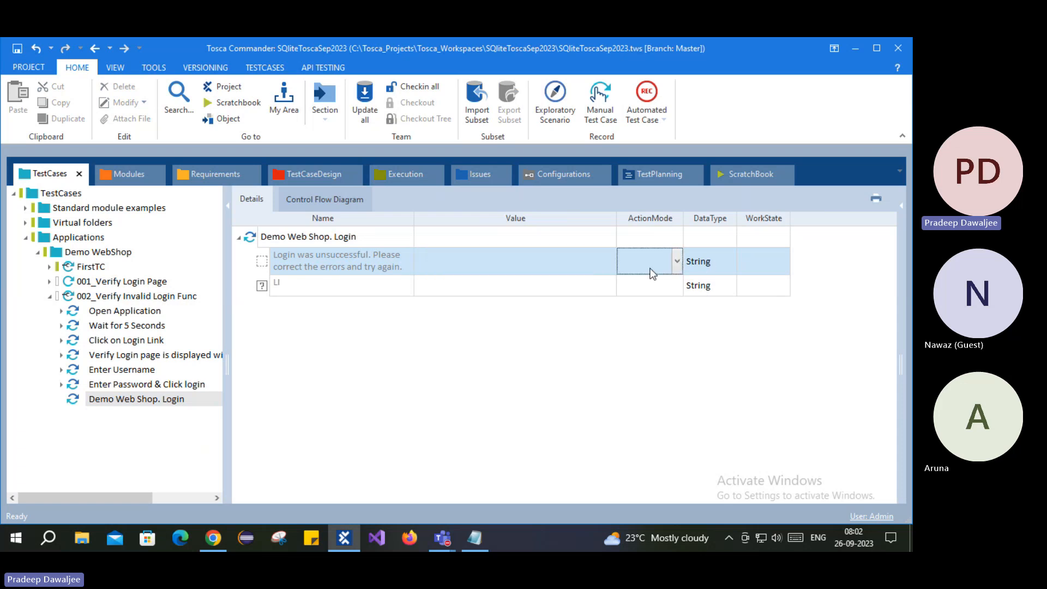
type("Verify")
left_click(541, 263)
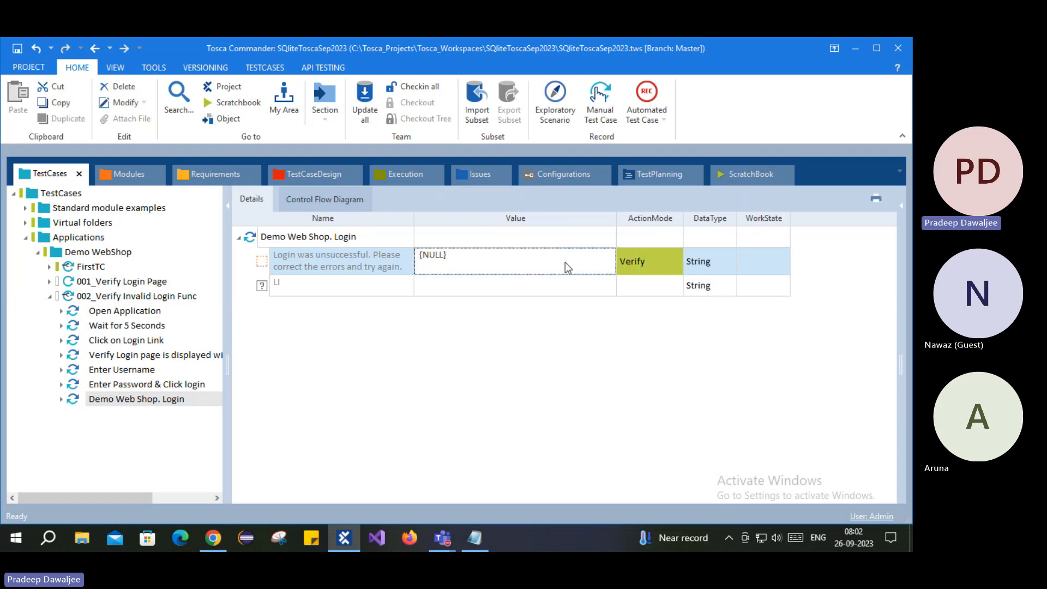
- Replace the {NULL} value with the condition Exists == True and save the test case
left_click_drag(514, 257, 414, 250)
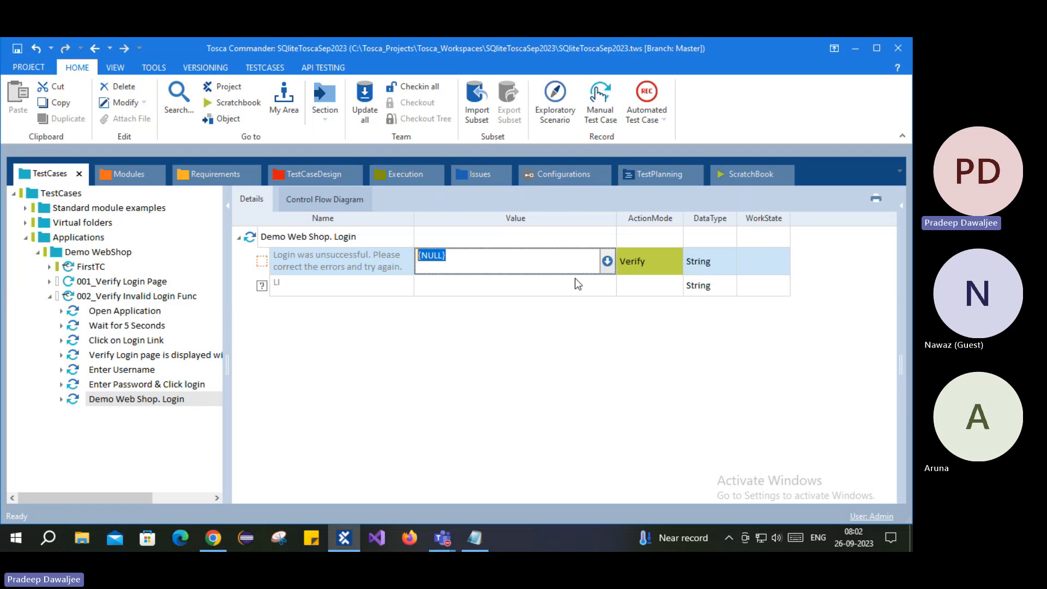
key("Delete")
left_click(607, 261)
left_click(497, 282)
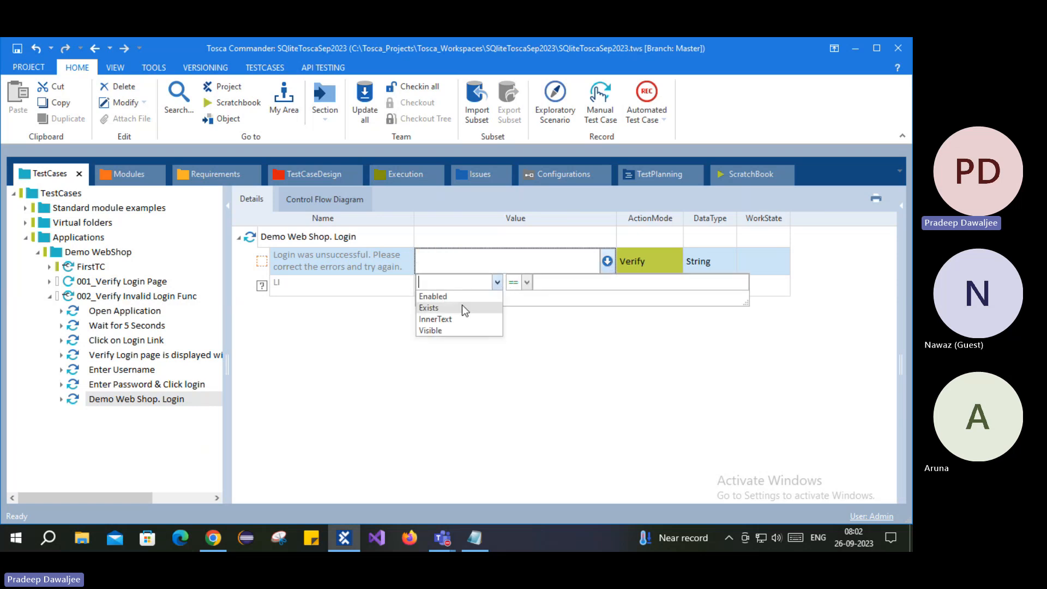
left_click(429, 307)
left_click(574, 282)
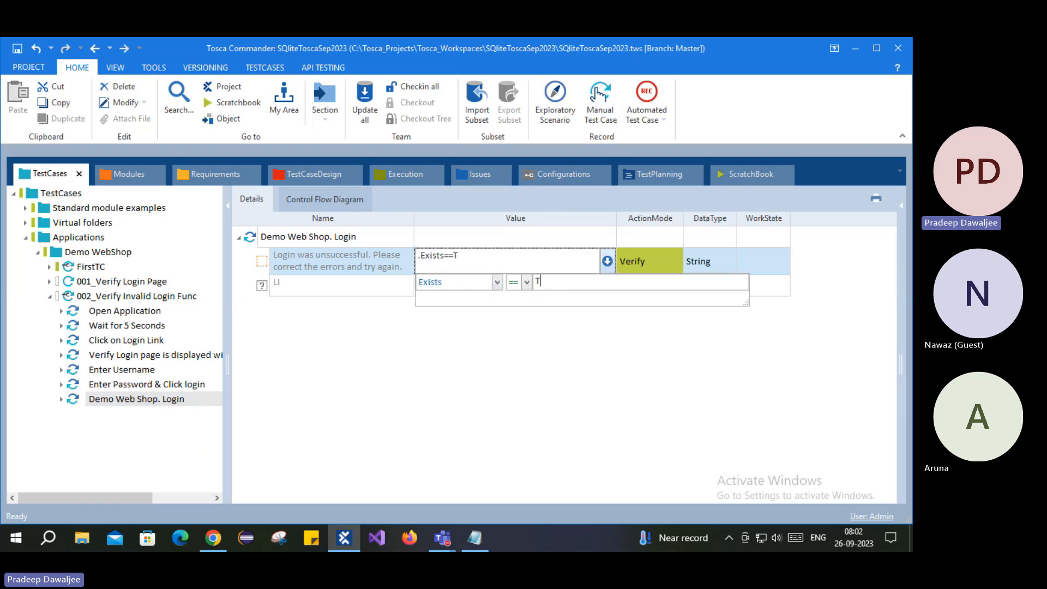
type("True")
left_click(562, 353)
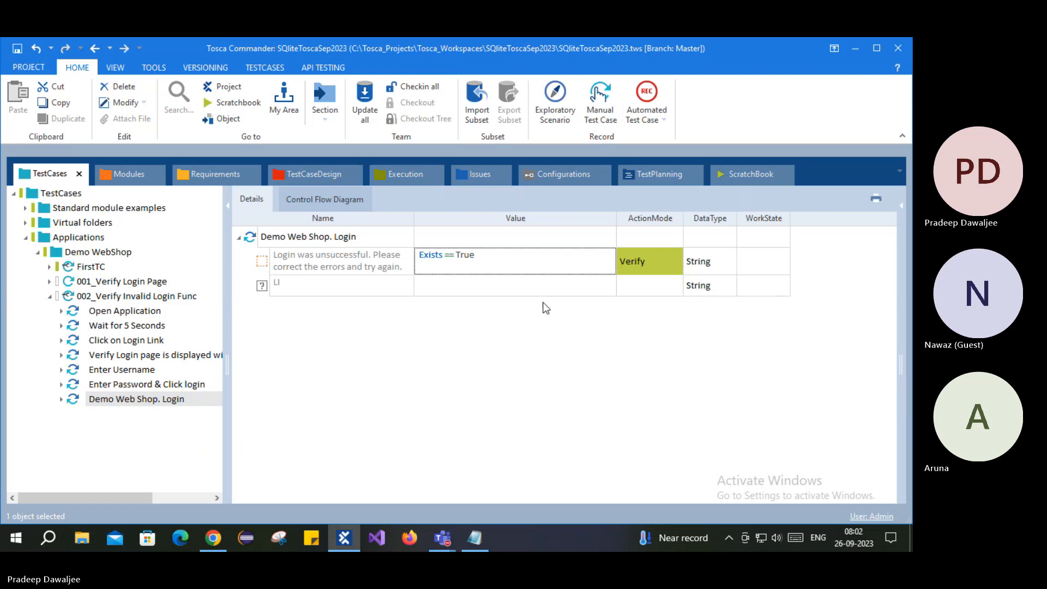
left_click(17, 48)
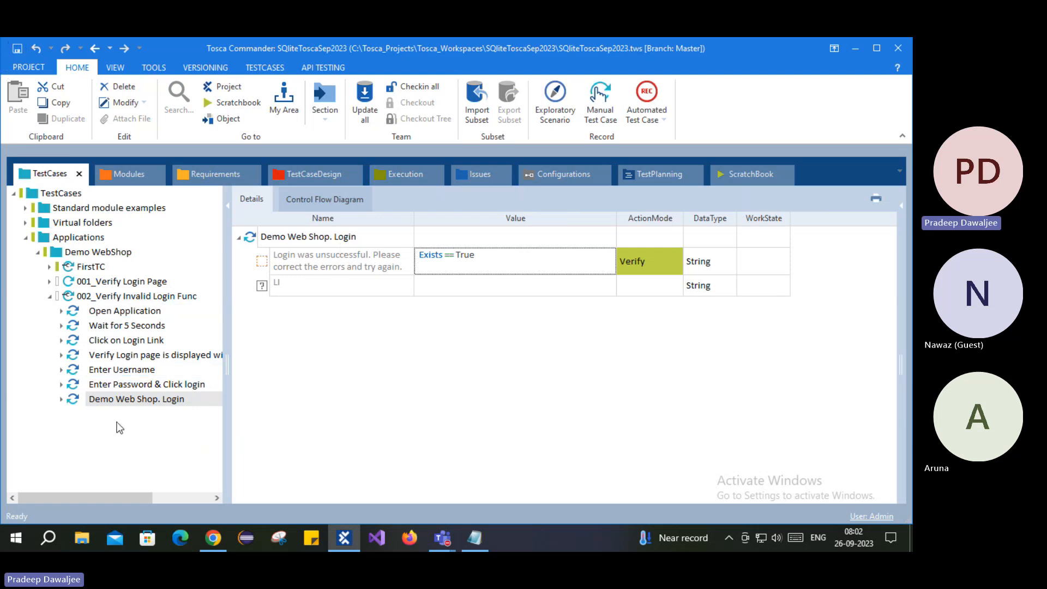
- Check the 'Login was unsuccessful' message shown on the Demo Web Shop login page
left_click(213, 538)
left_click(818, 329)
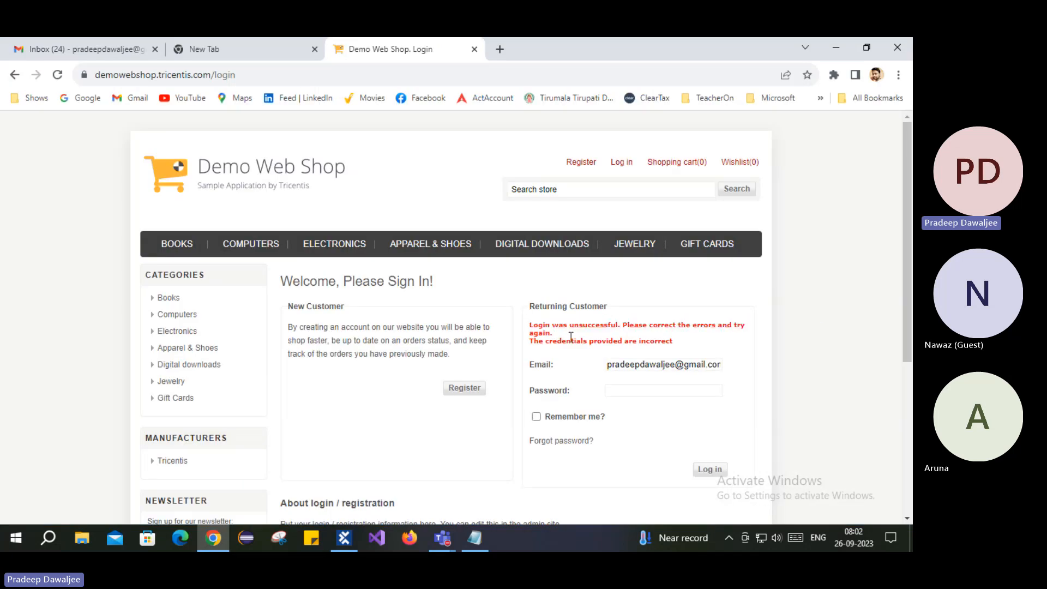
triple_click(531, 330)
left_click(442, 470)
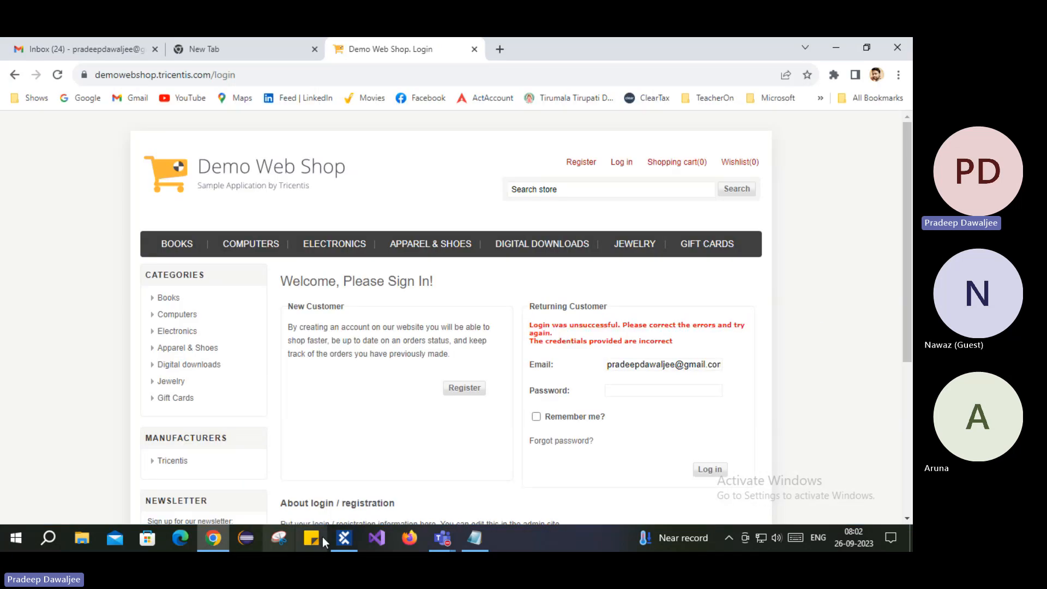
- Run the Demo Web Shop. Login step in ScratchBook and read its verification log message
left_click(343, 538)
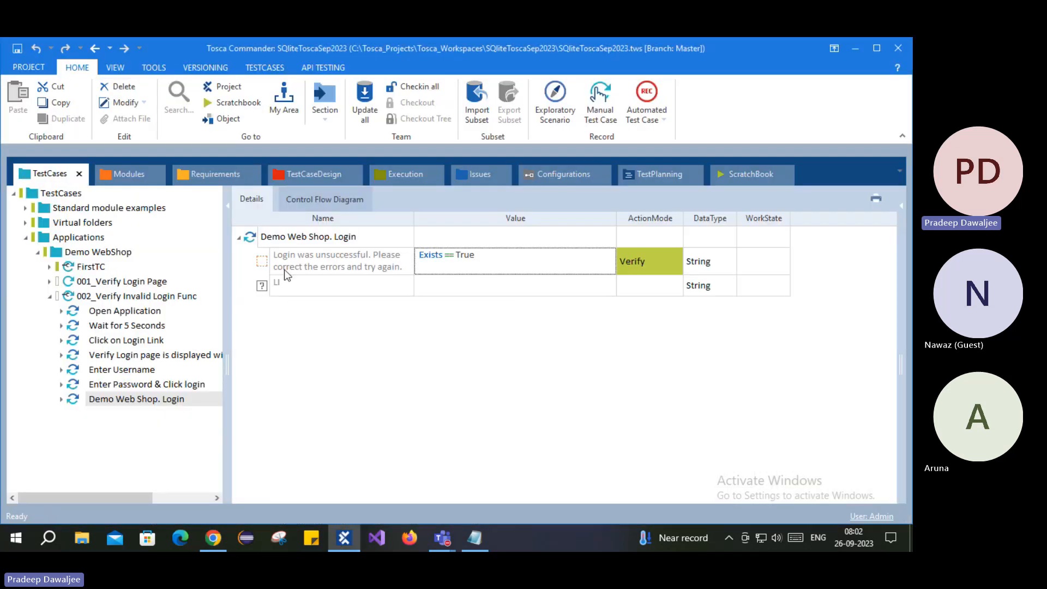
left_click(252, 244)
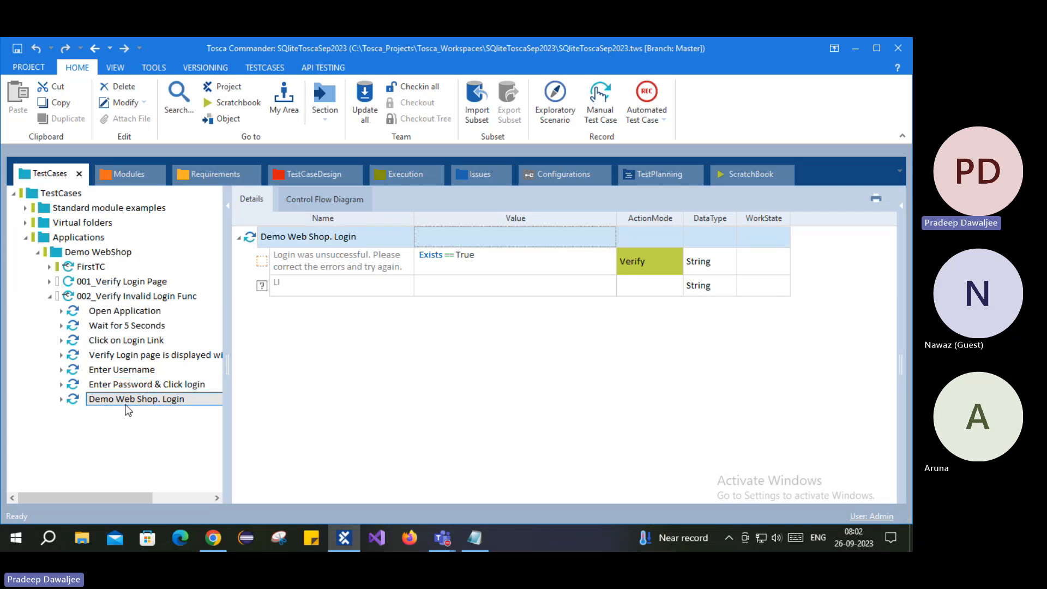
right_click(260, 238)
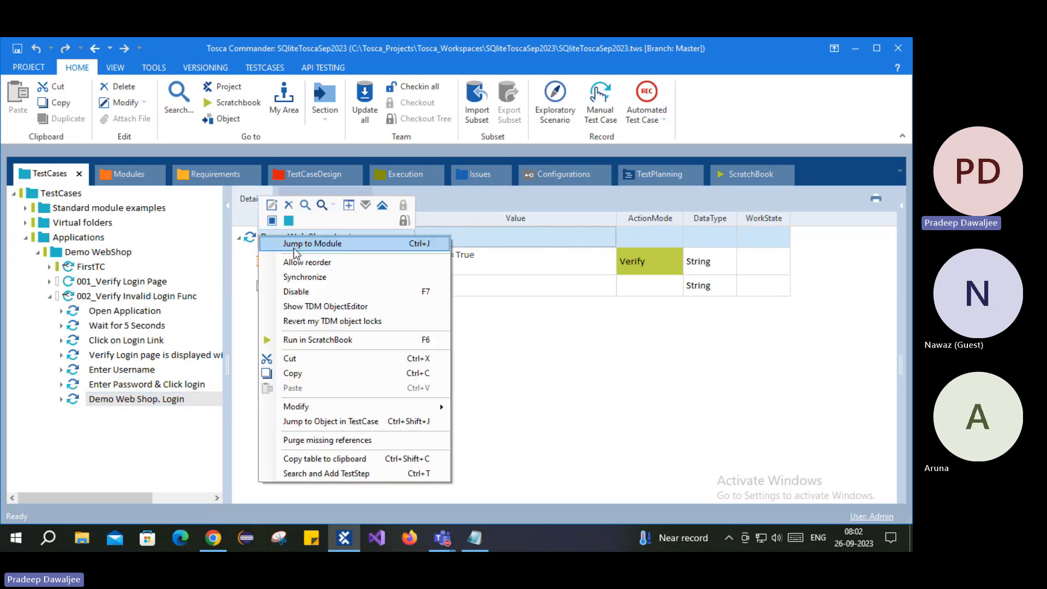
left_click(297, 340)
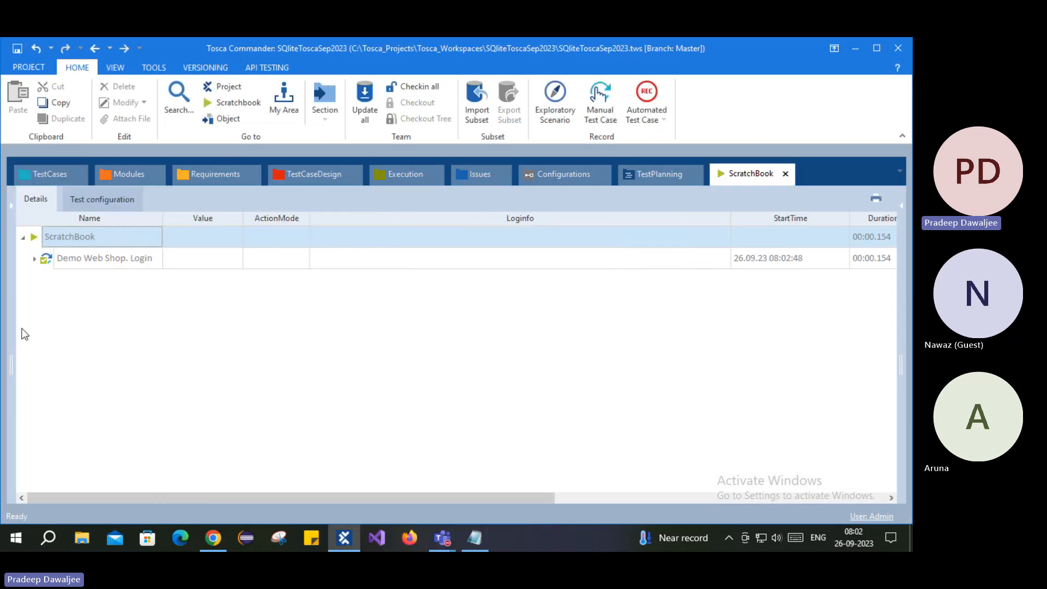
left_click(34, 258)
left_click(449, 288)
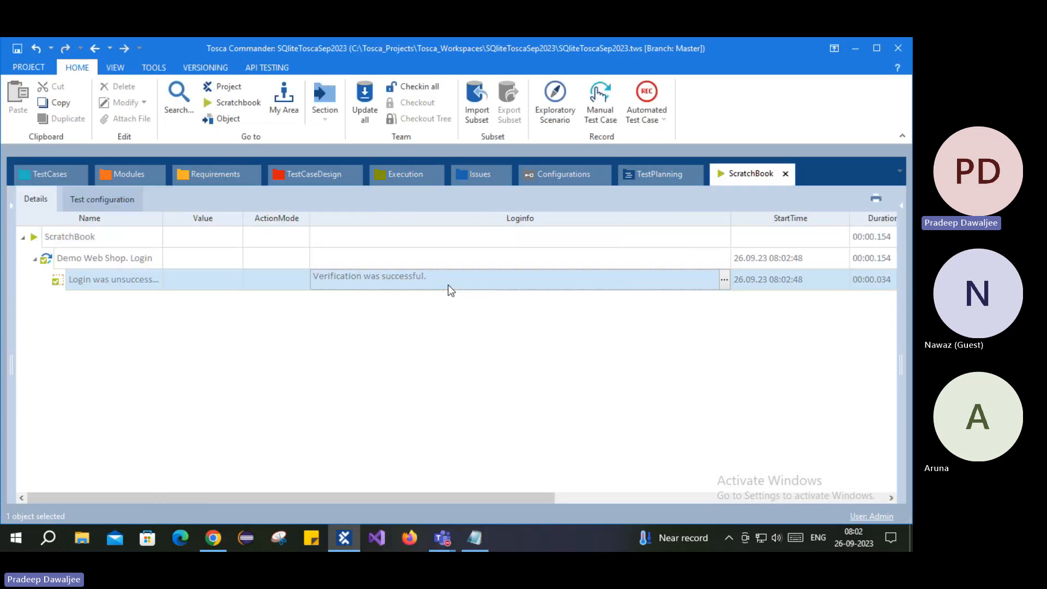
left_click(724, 279)
left_click_drag(329, 309, 373, 325)
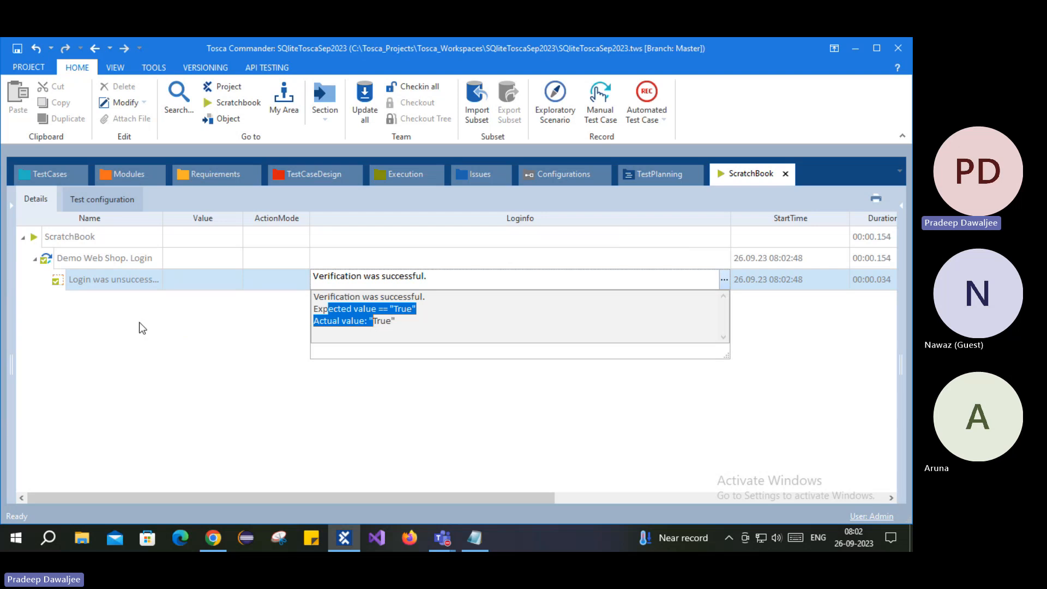
left_click(49, 174)
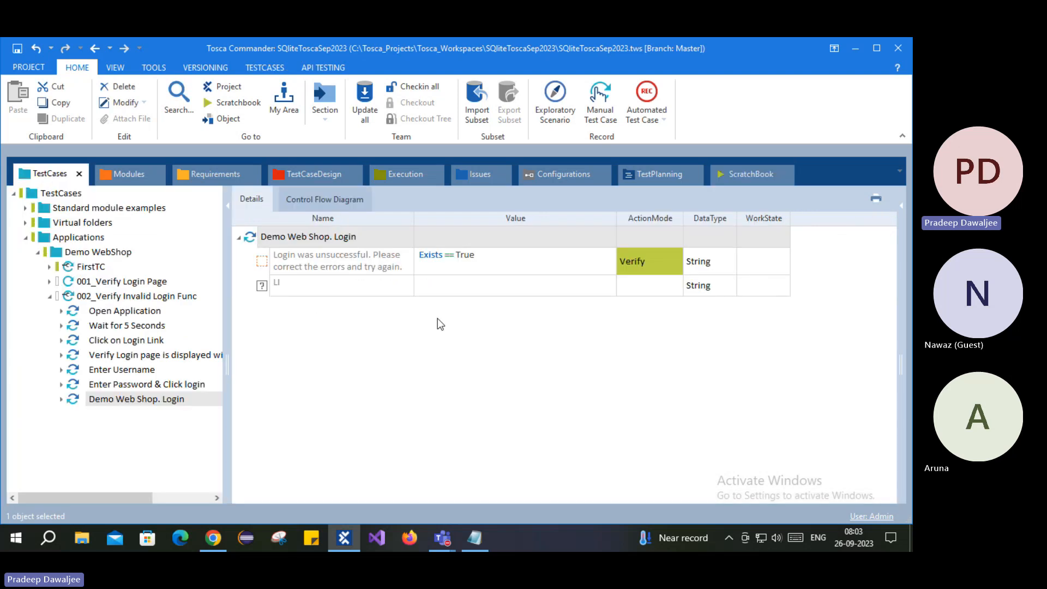
- Change the error-message row's value to {MOUSEOVER} and its ActionMode to Input
left_click(262, 263)
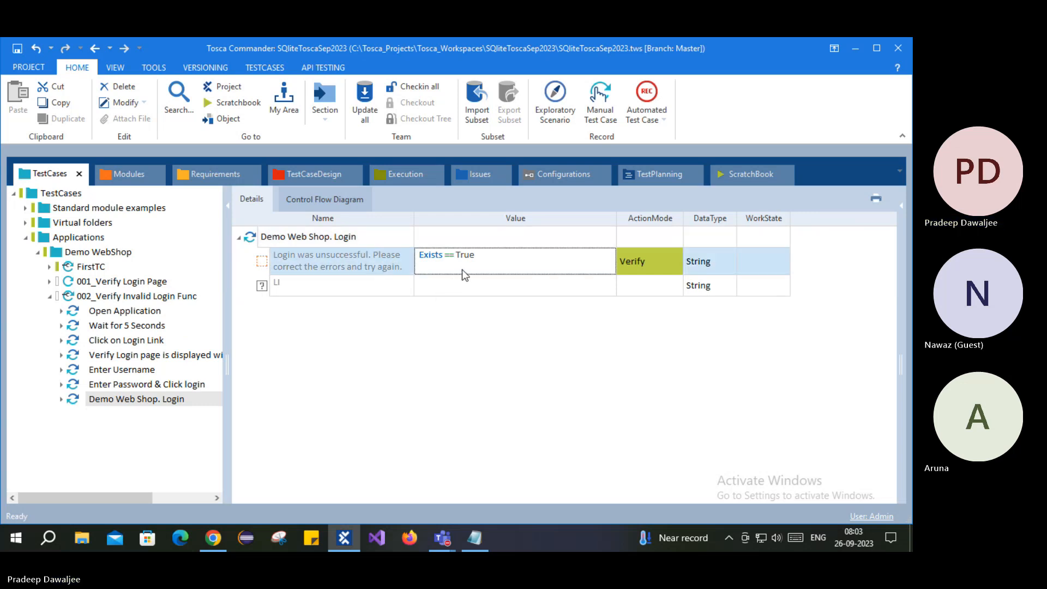
left_click(528, 276)
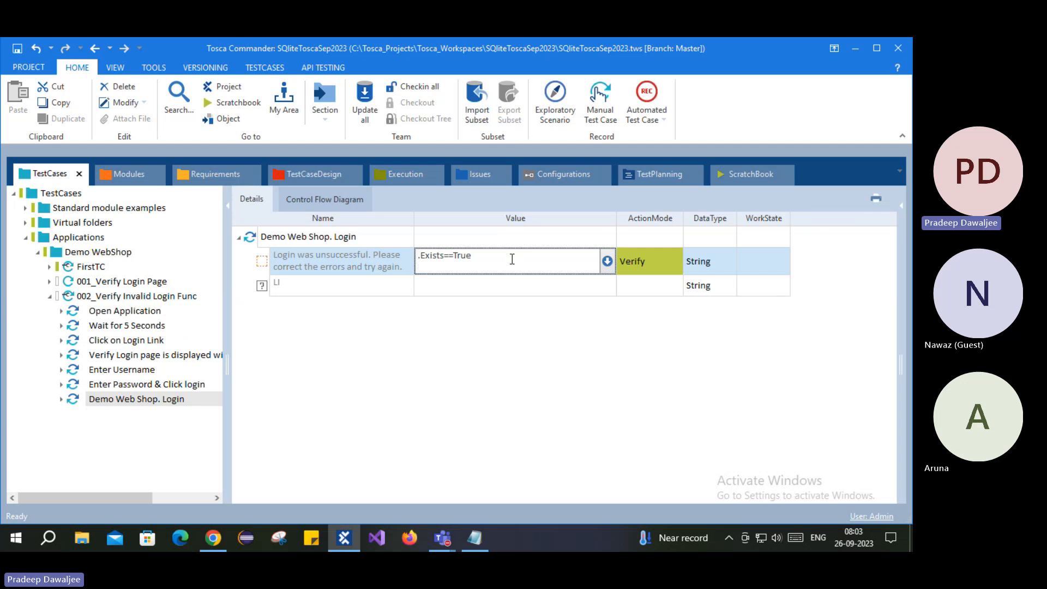
key("ctrl+a")
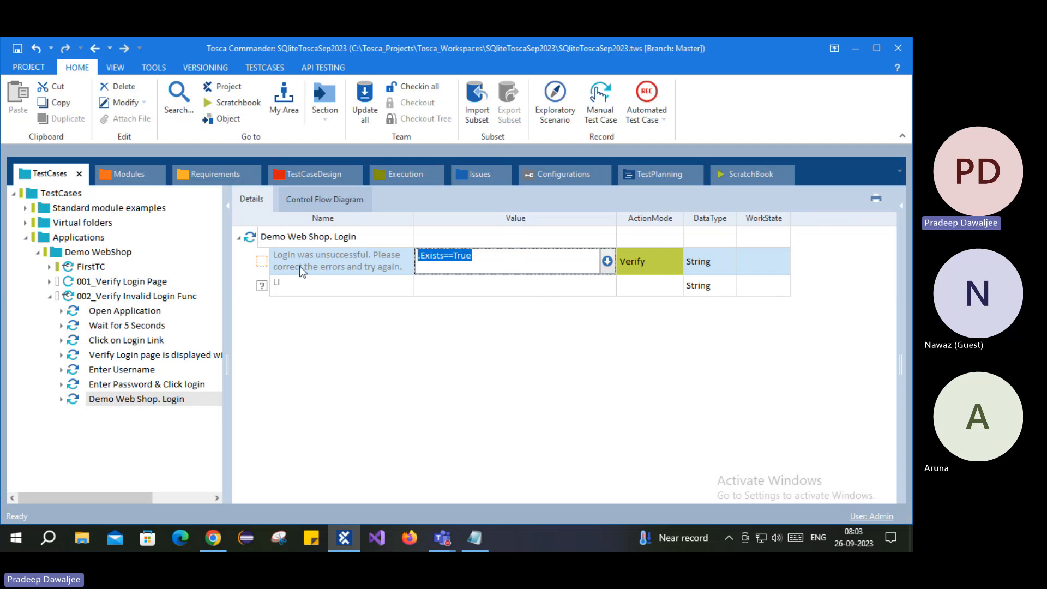
key("BackSpace")
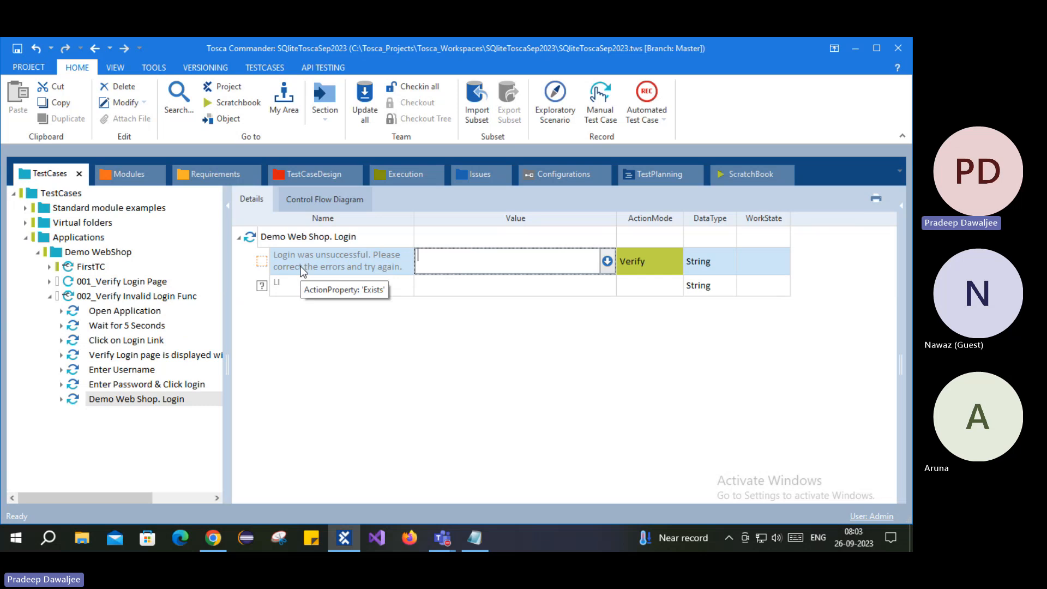
type("{MOU")
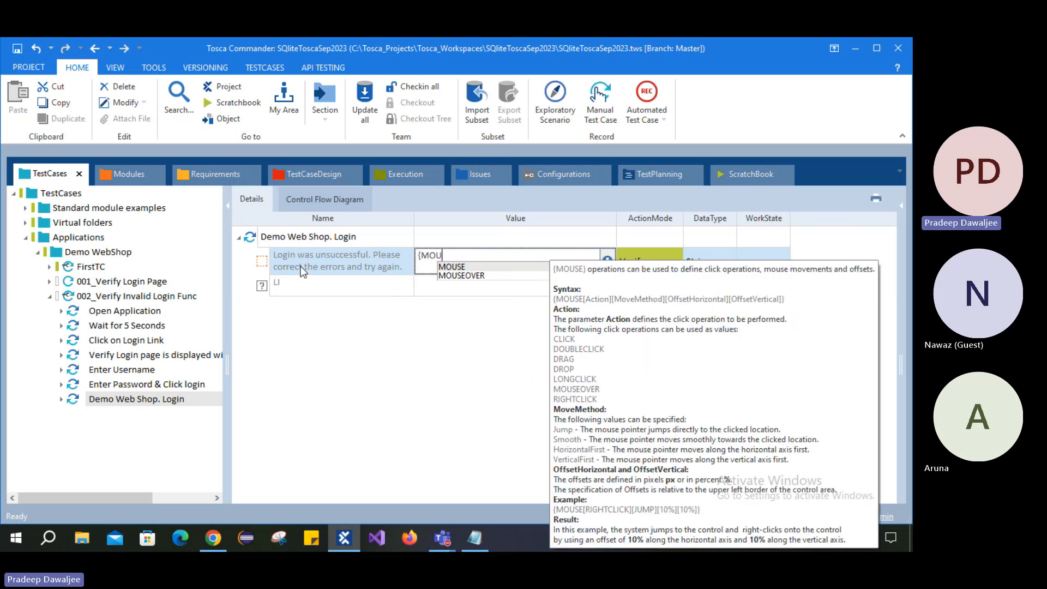
key("Down")
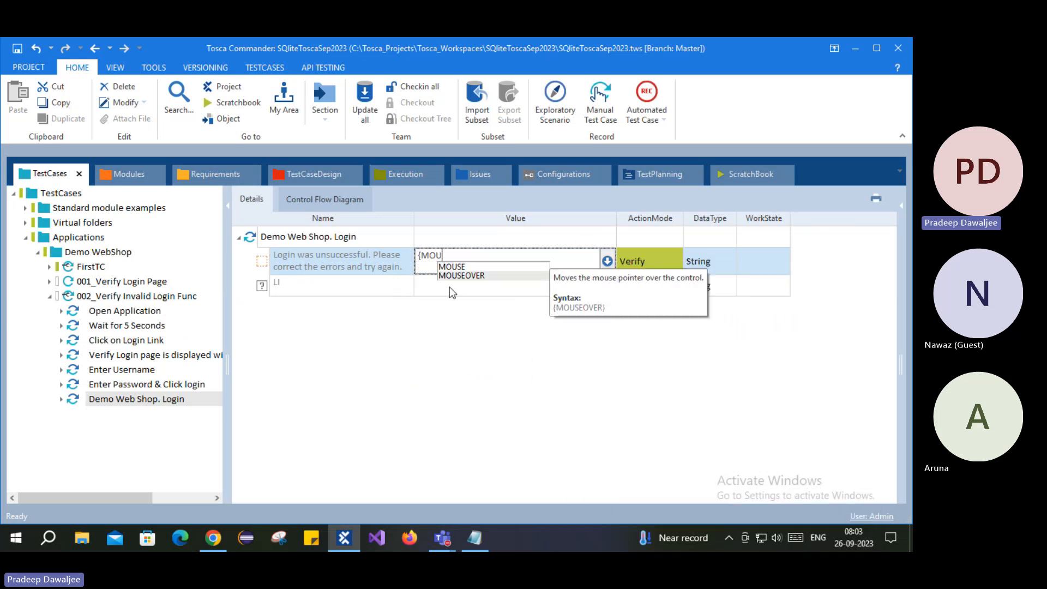
double_click(479, 277)
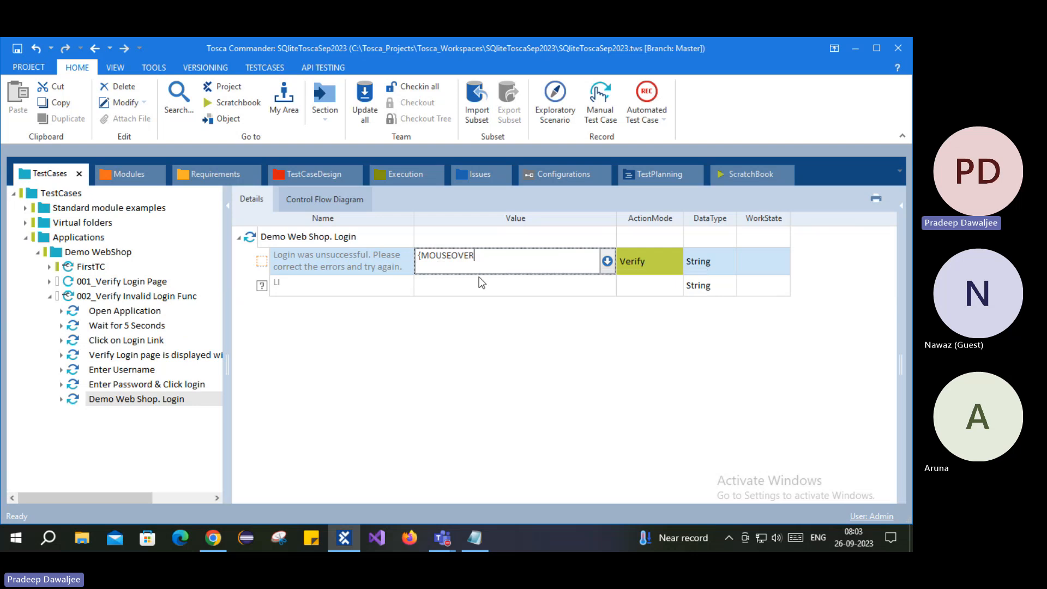
type("}")
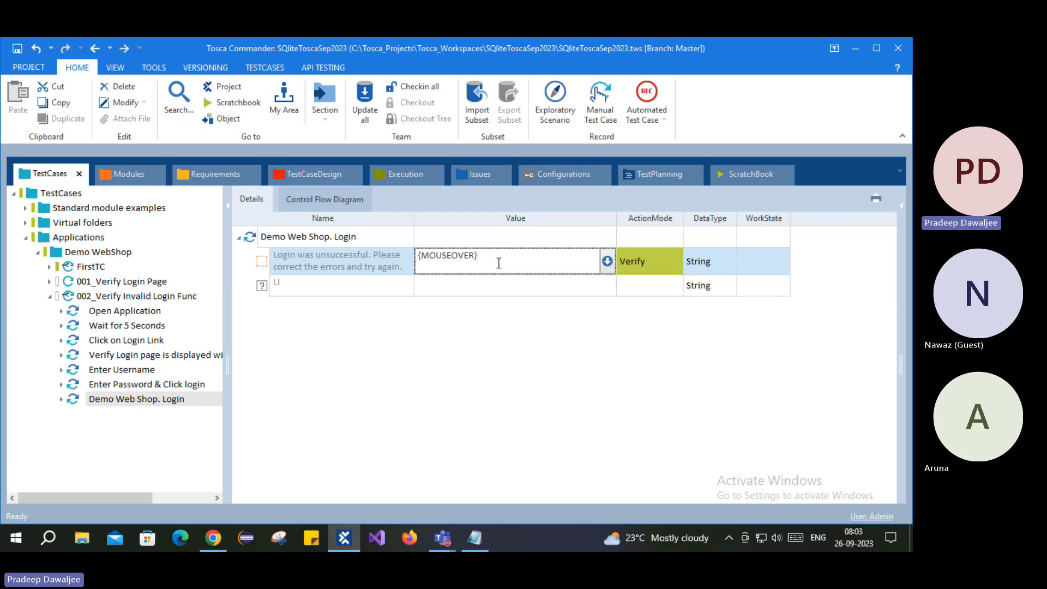
left_click(666, 262)
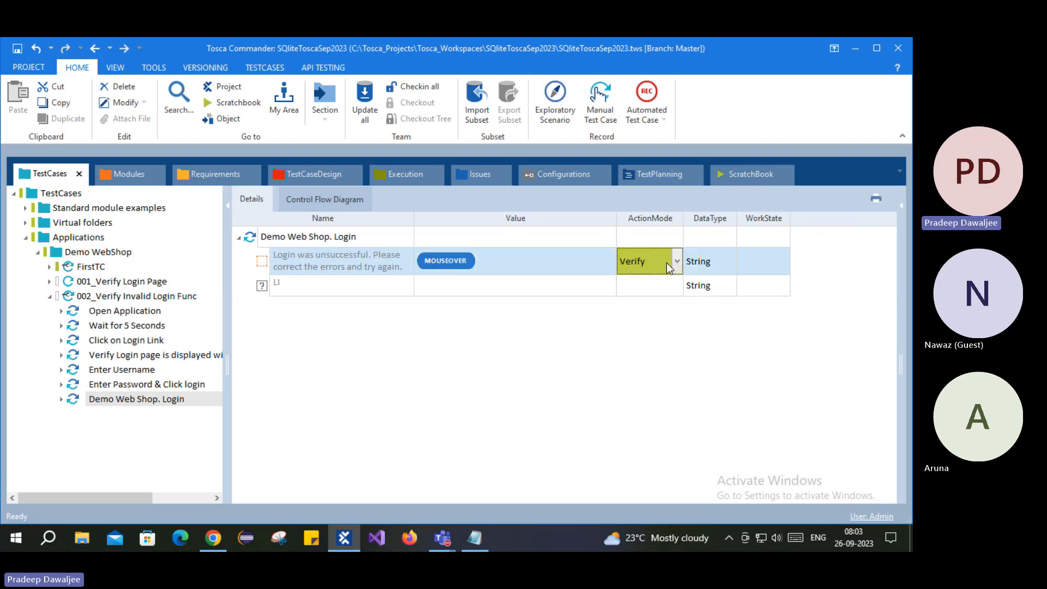
type("Input")
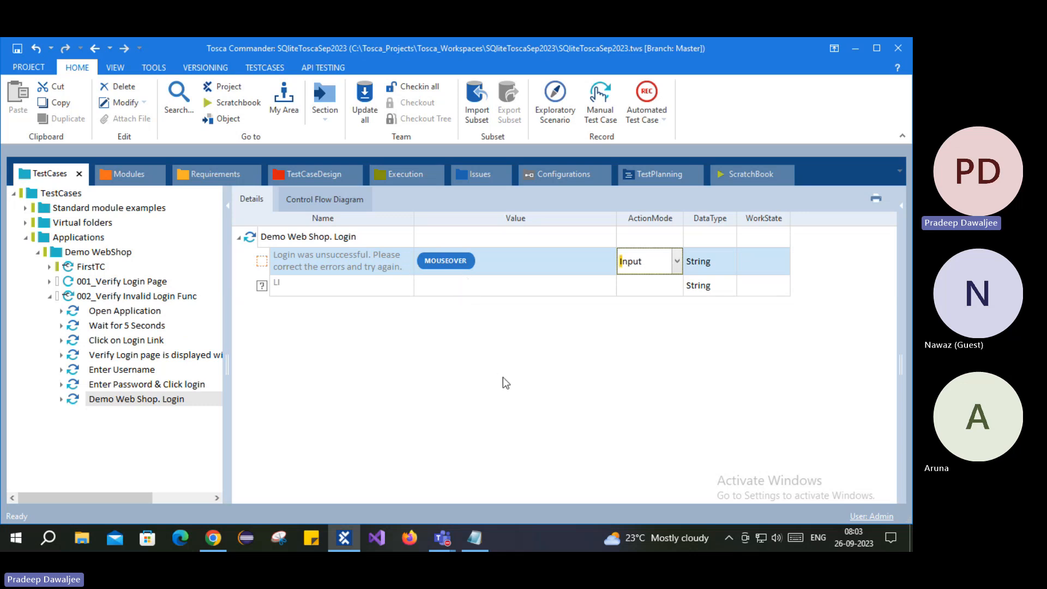
left_click(405, 346)
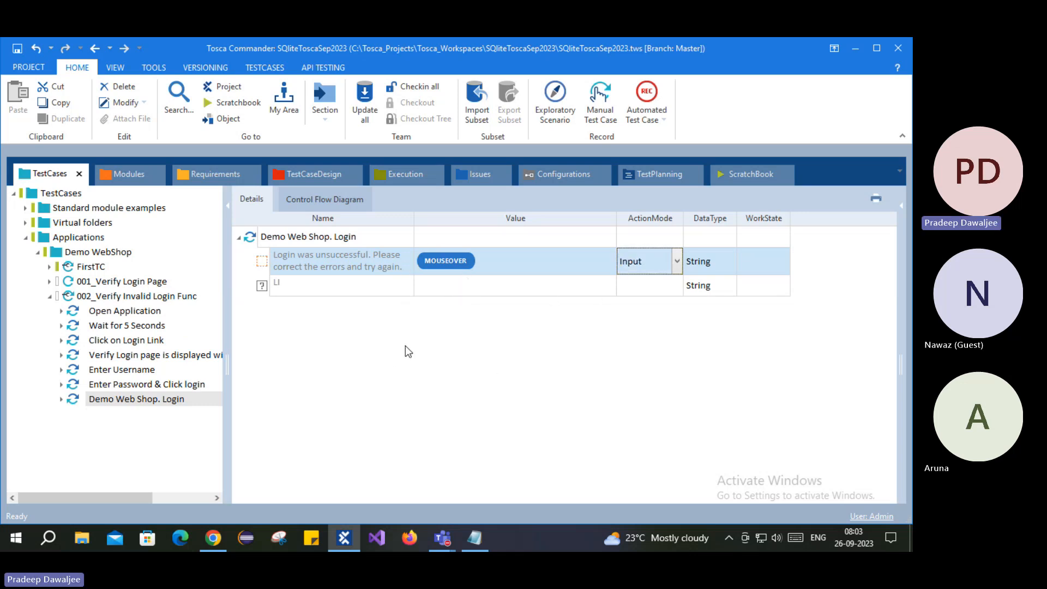
left_click(345, 280)
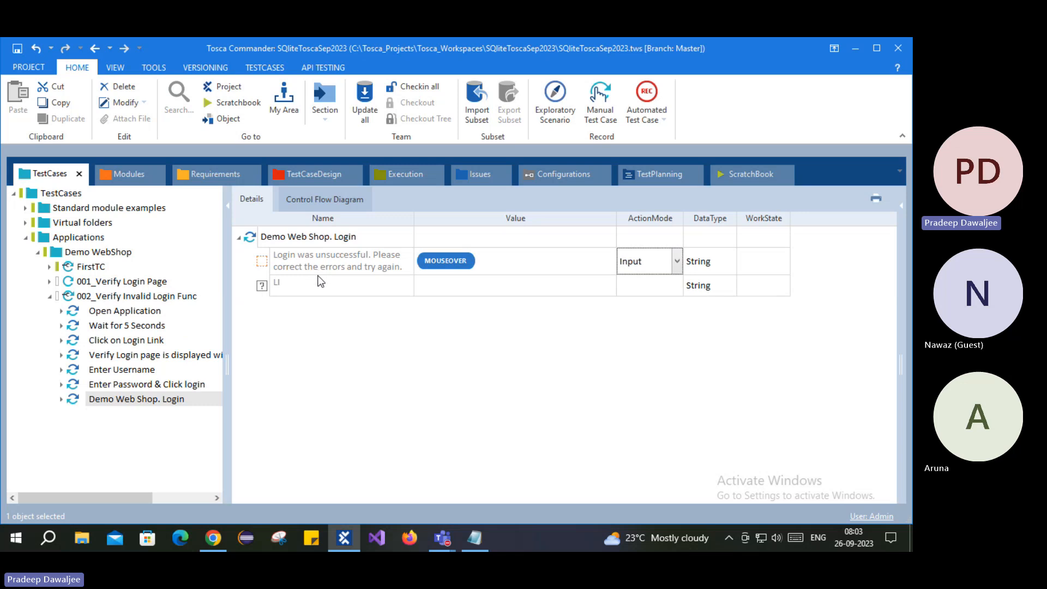
- Rerun the Demo Web Shop. Login step in ScratchBook
left_click(255, 240)
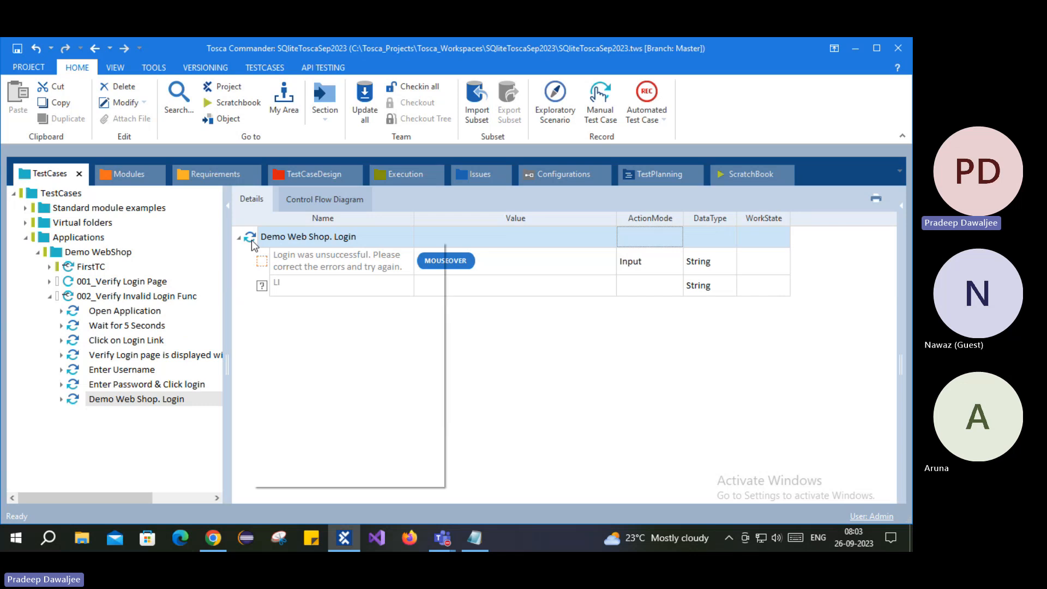
right_click(252, 240)
left_click(283, 346)
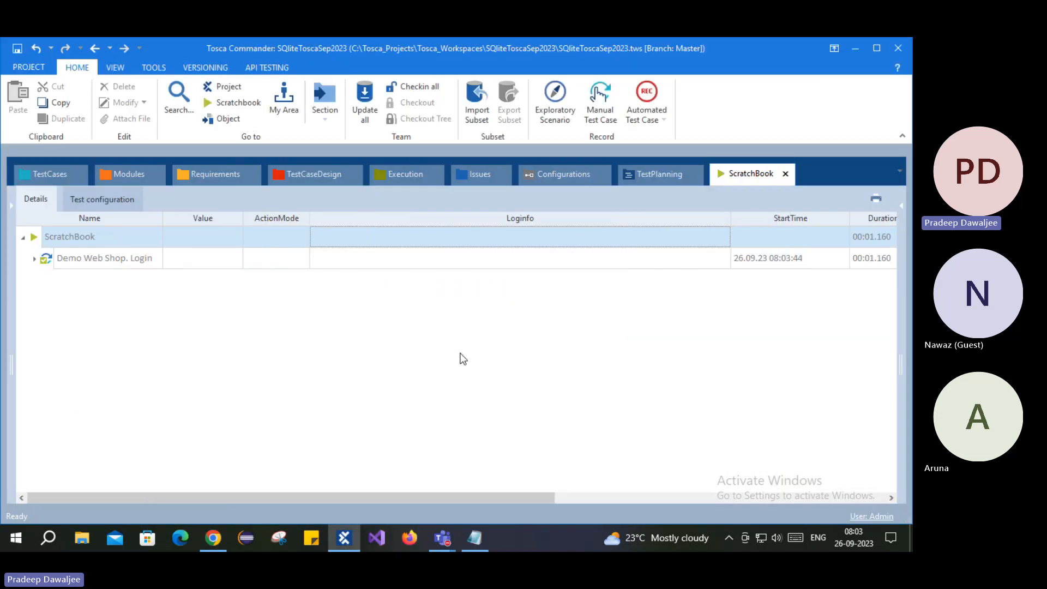
left_click(41, 174)
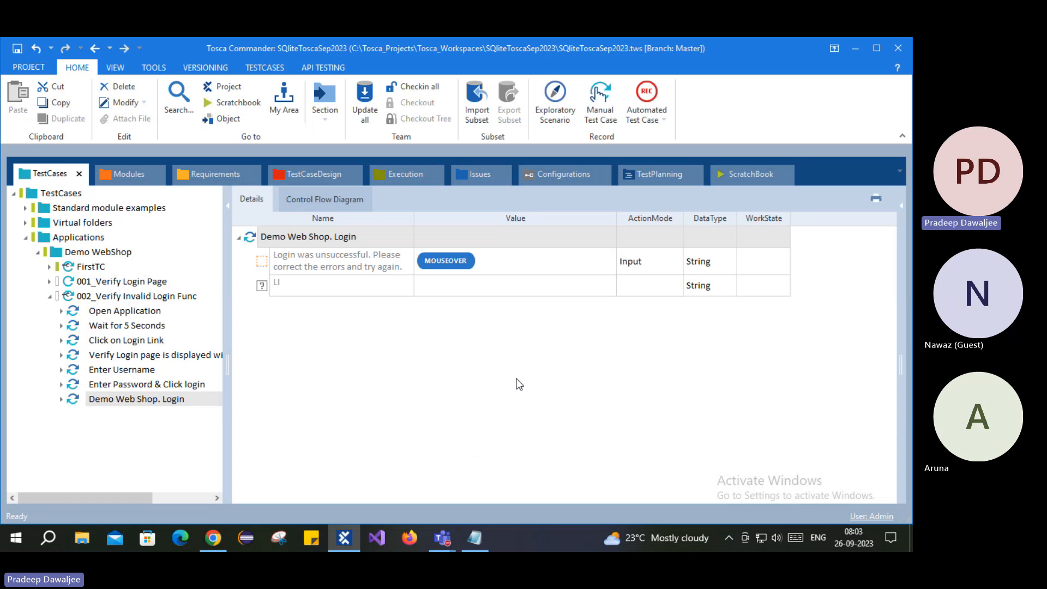
- Paste copies of the MOUSEOVER error-message row into the Demo Web Shop. Login step
left_click(266, 266)
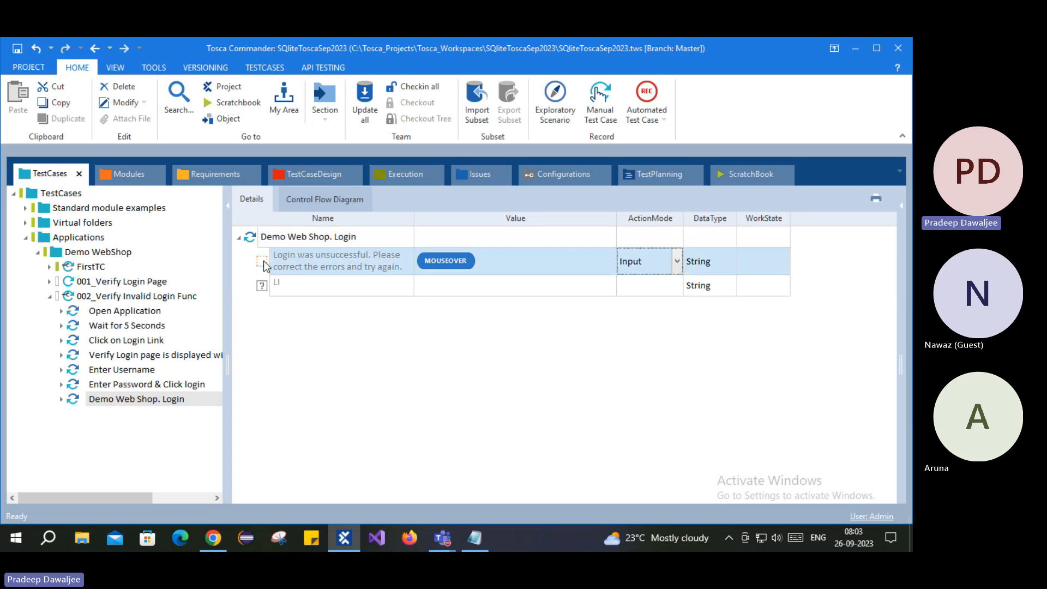
left_click(263, 239)
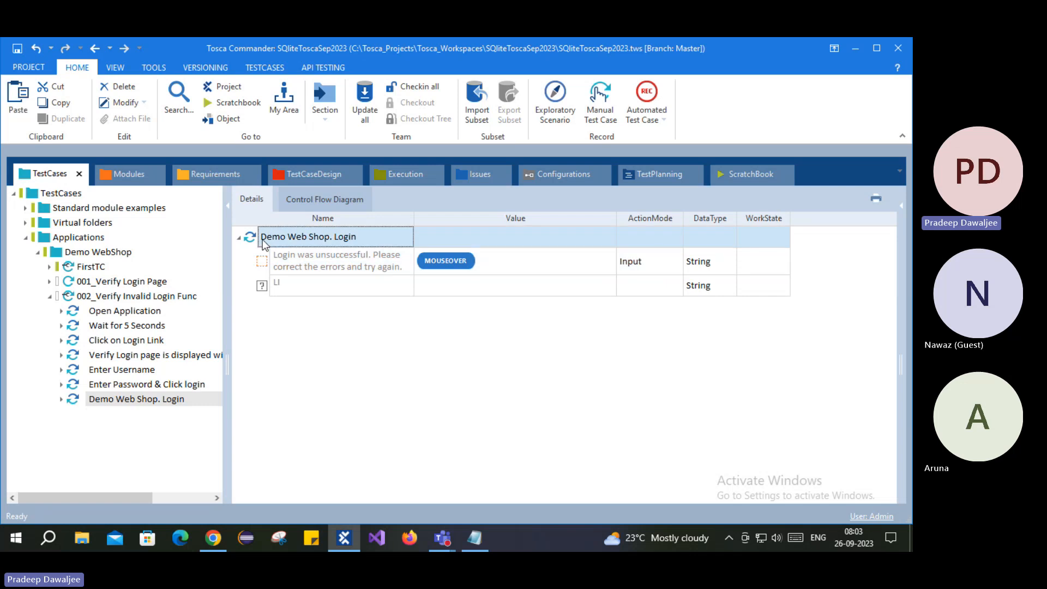
key("ctrl+v")
left_click(282, 260)
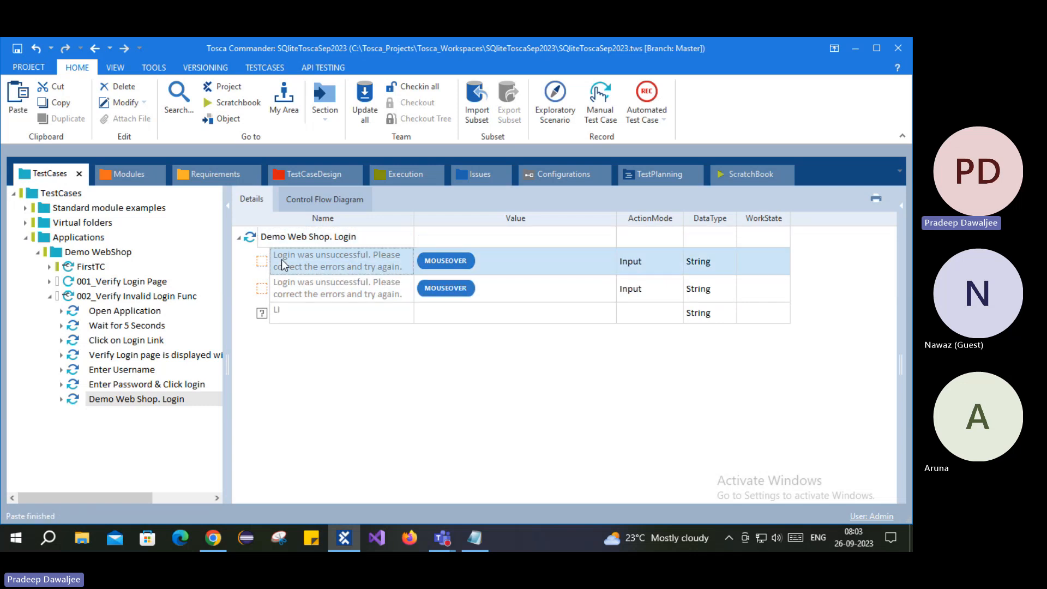
left_click(273, 291)
left_click(293, 263)
left_click(309, 285)
left_click(310, 268)
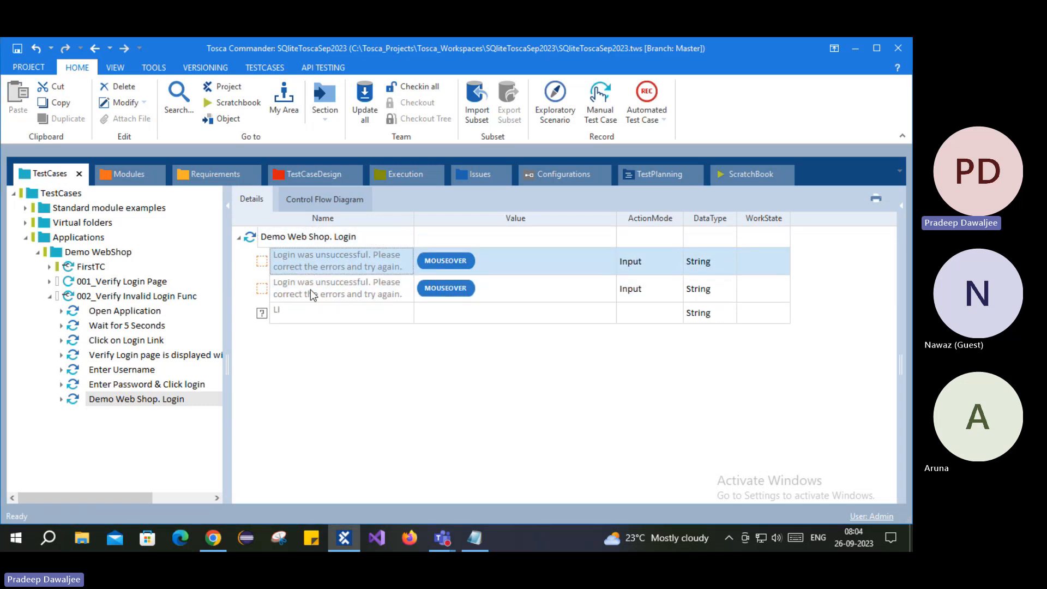
left_click(309, 290)
left_click(314, 315)
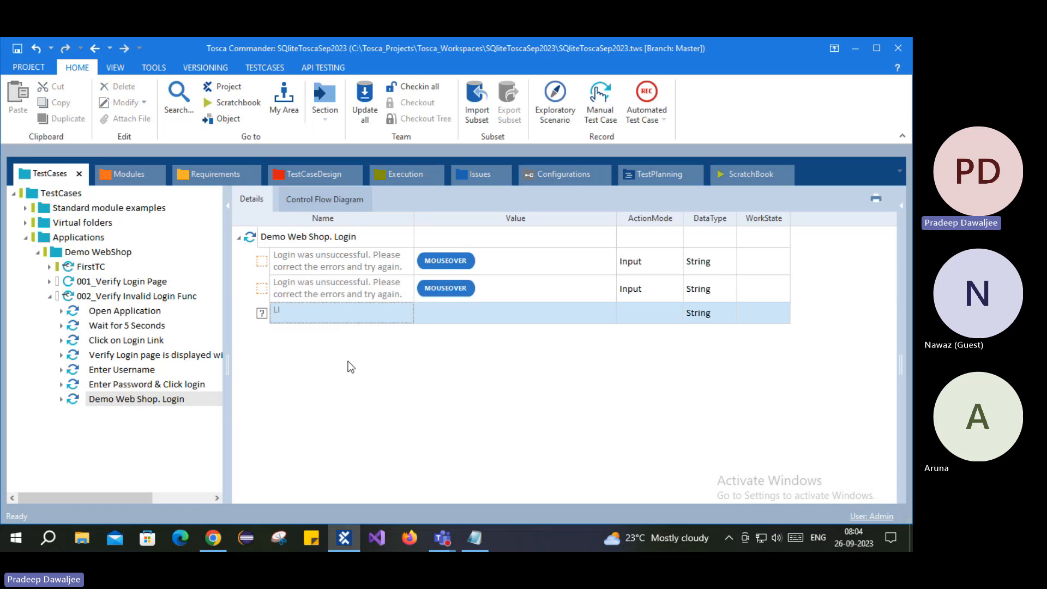
left_click(262, 238)
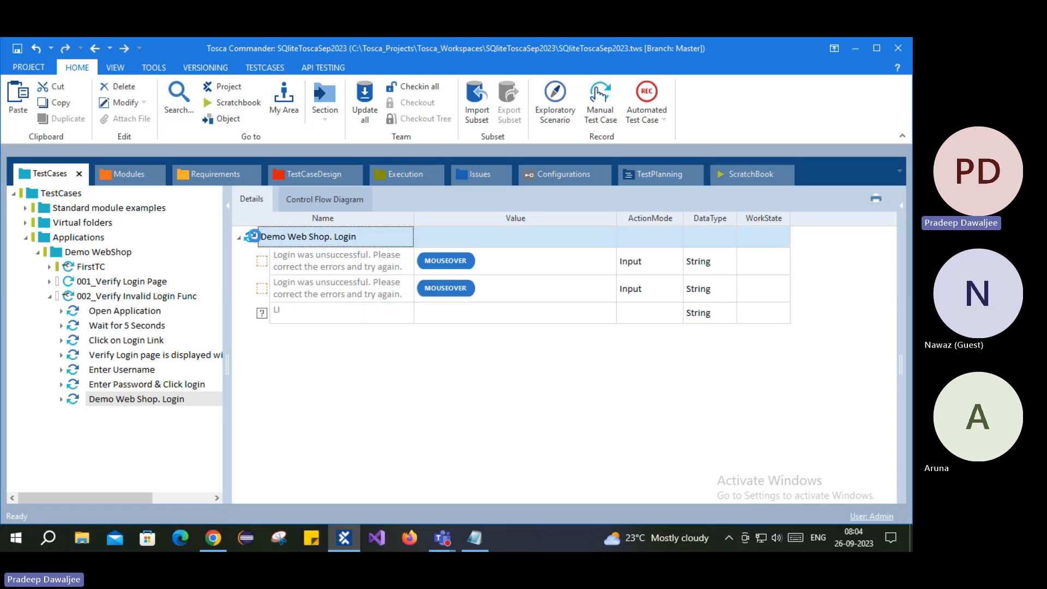
key("ctrl+v")
key("ctrl+v")
key("ctrl+v")
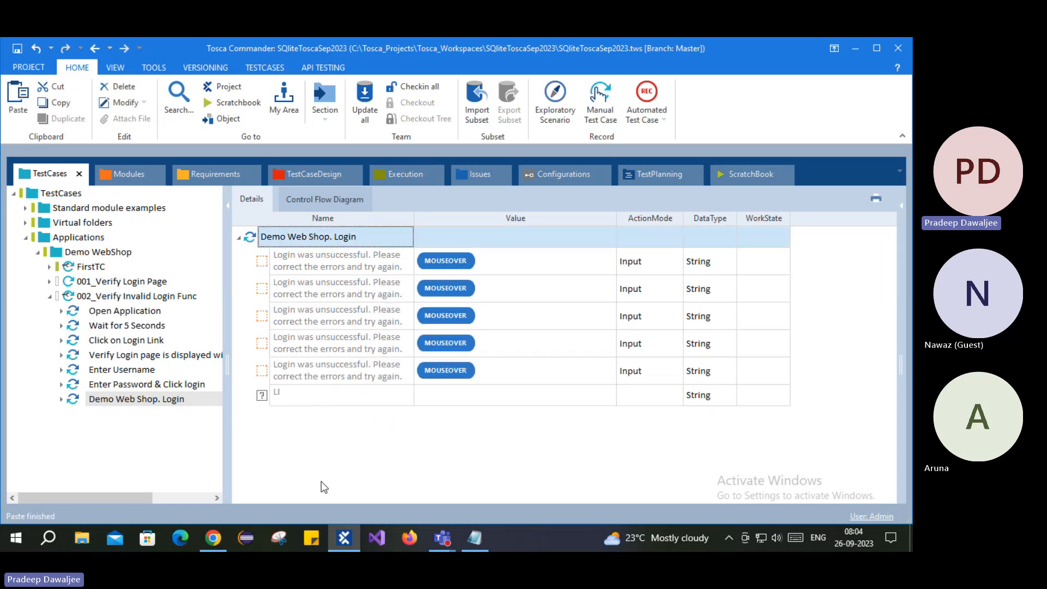
- Delete the three extra 'Login was unsuccessful' rows, keeping two above the LI row
left_click(346, 322)
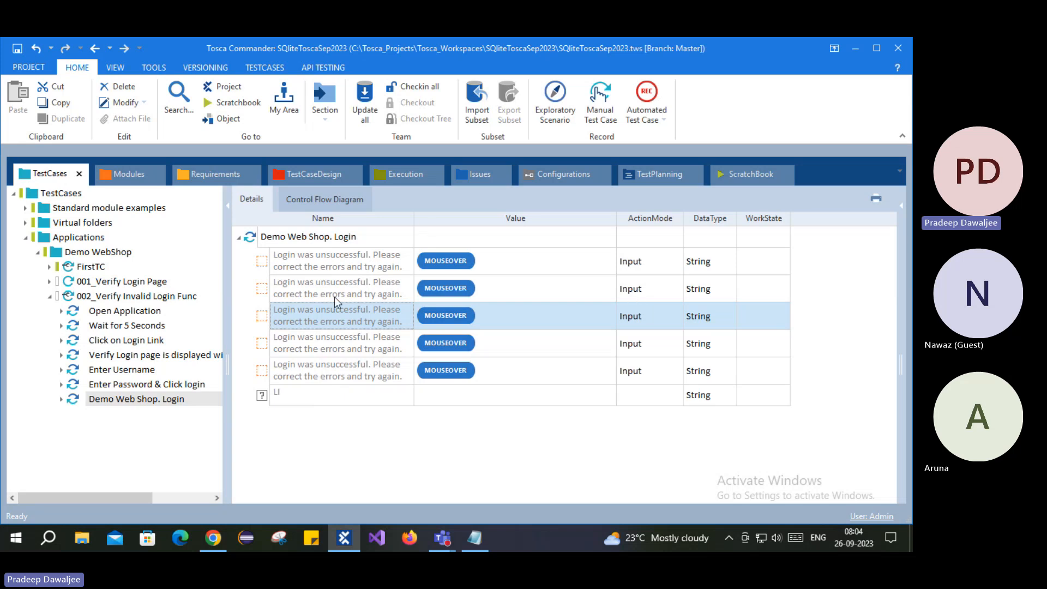
left_click(304, 377, "shift")
right_click(345, 313)
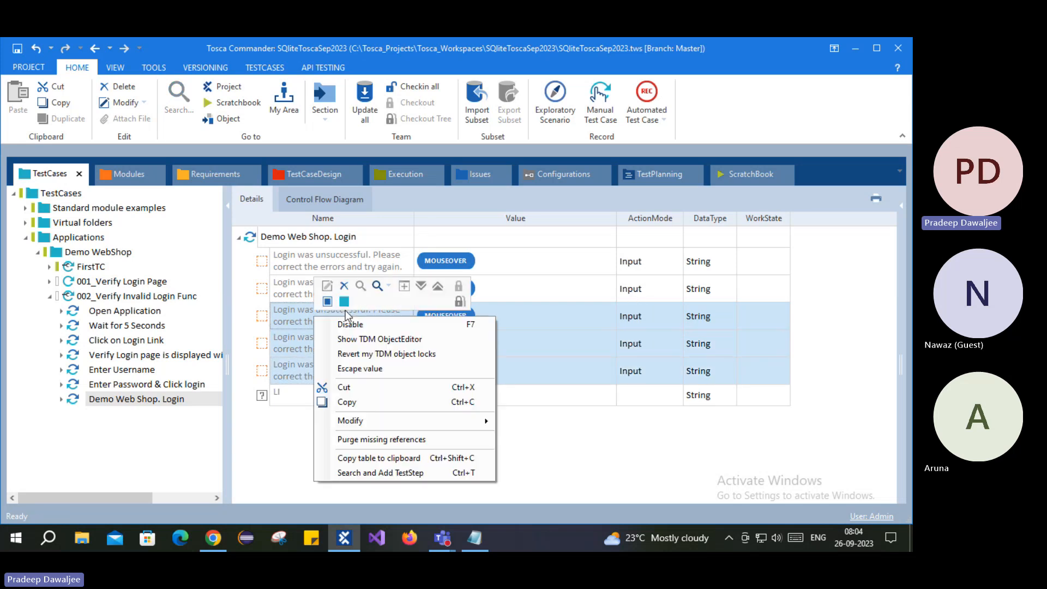
left_click(343, 286)
left_click(299, 258)
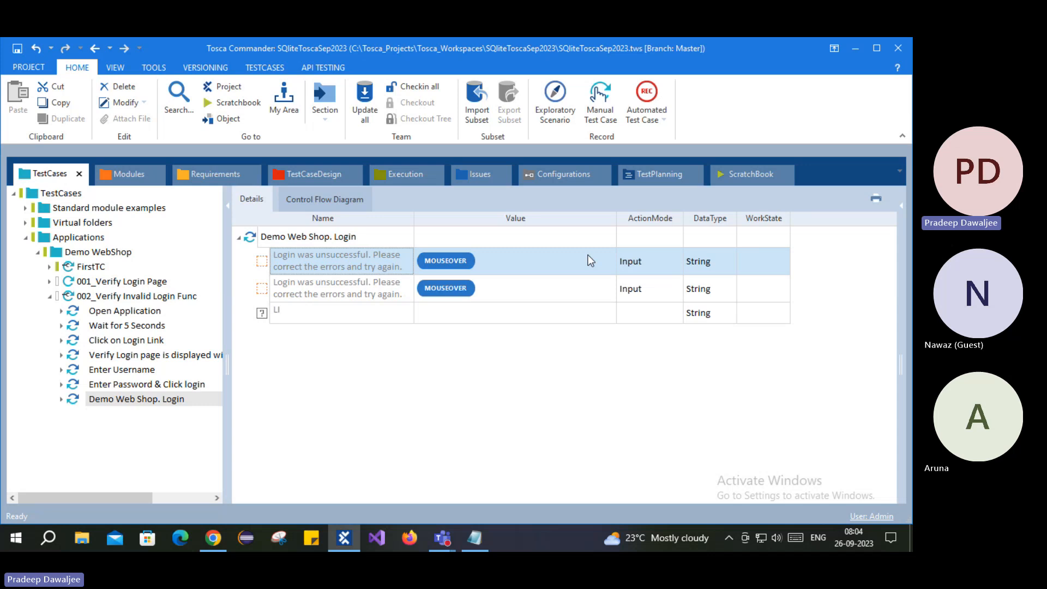
left_click(283, 293)
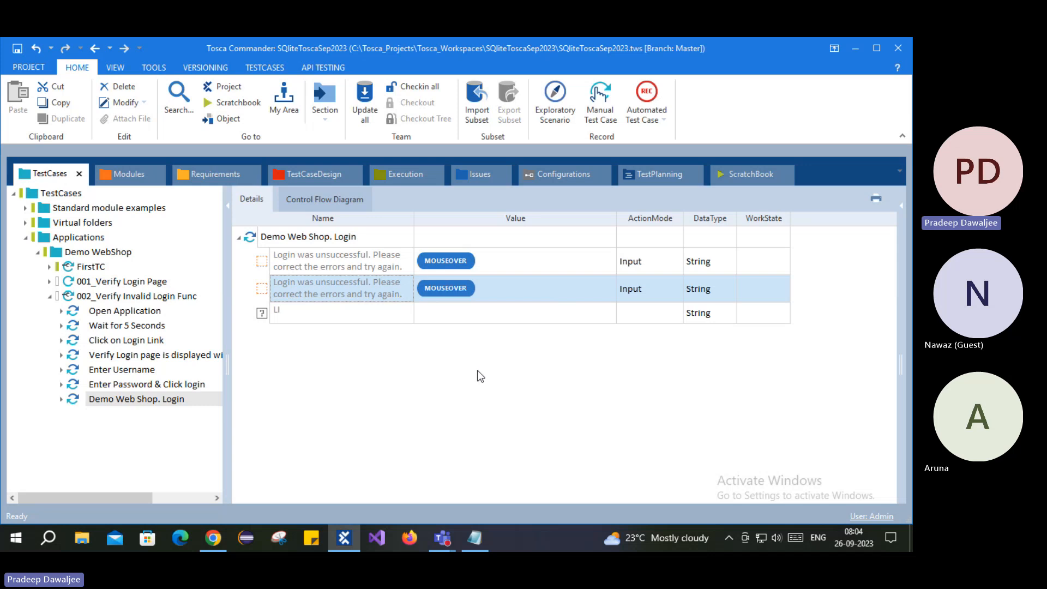
left_click(515, 267)
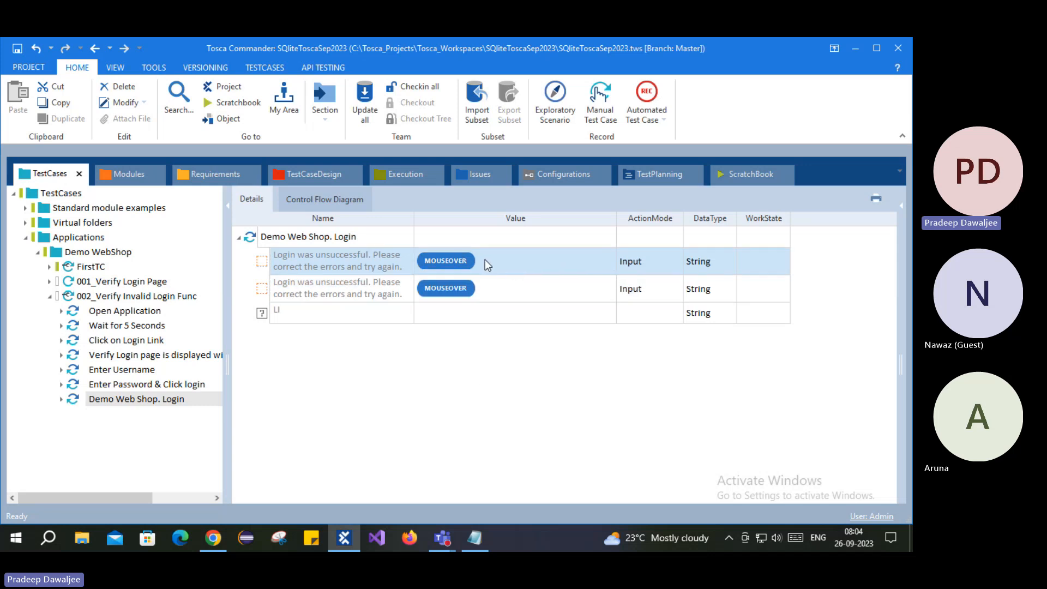
- Switch the first error-message row to Verify and clear its {MOUSEOVER} value
left_click(669, 263)
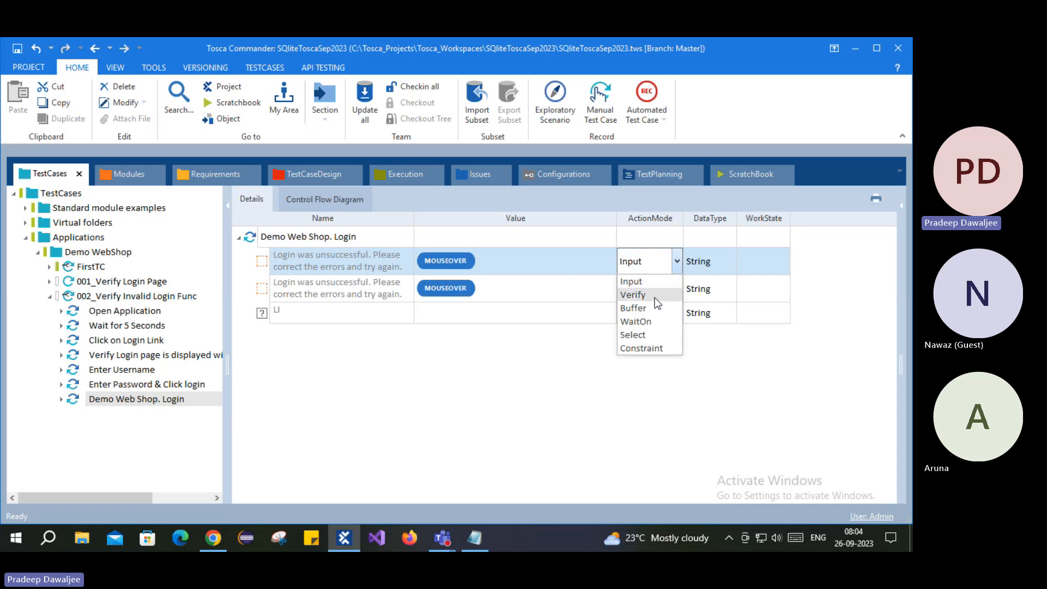
left_click(655, 297)
left_click(503, 258)
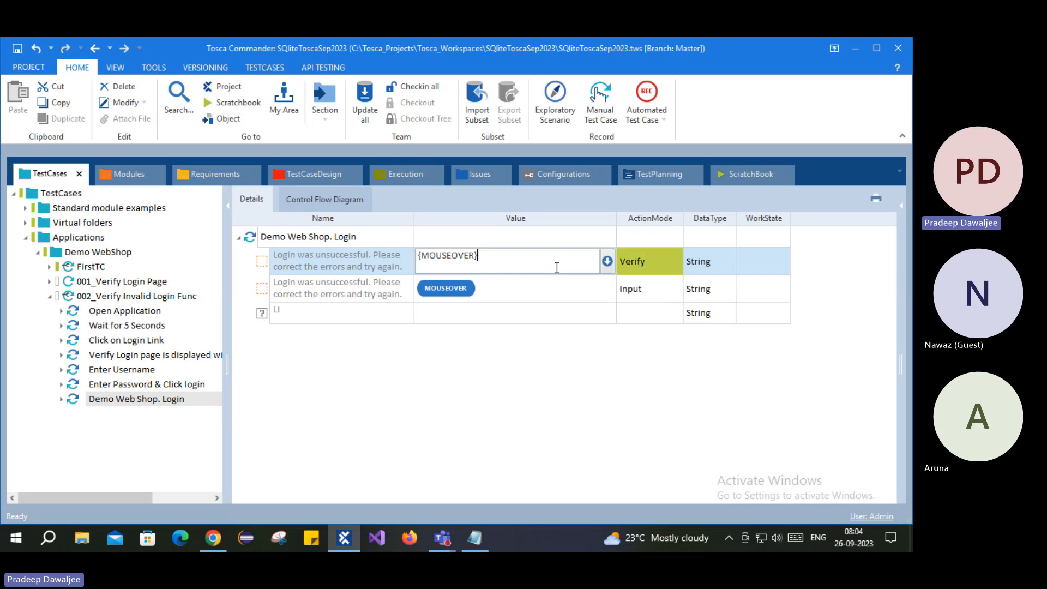
key("ctrl+a")
key("BackSpace")
- Set that row's value condition to Exists == True
left_click(611, 258)
left_click(497, 283)
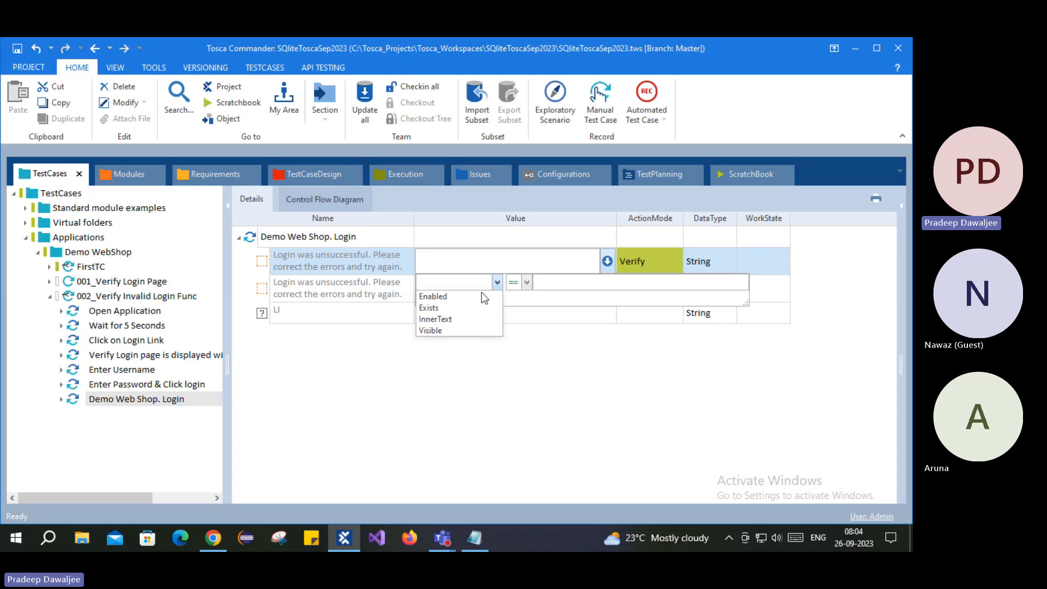
left_click(427, 308)
left_click(547, 289)
type("True")
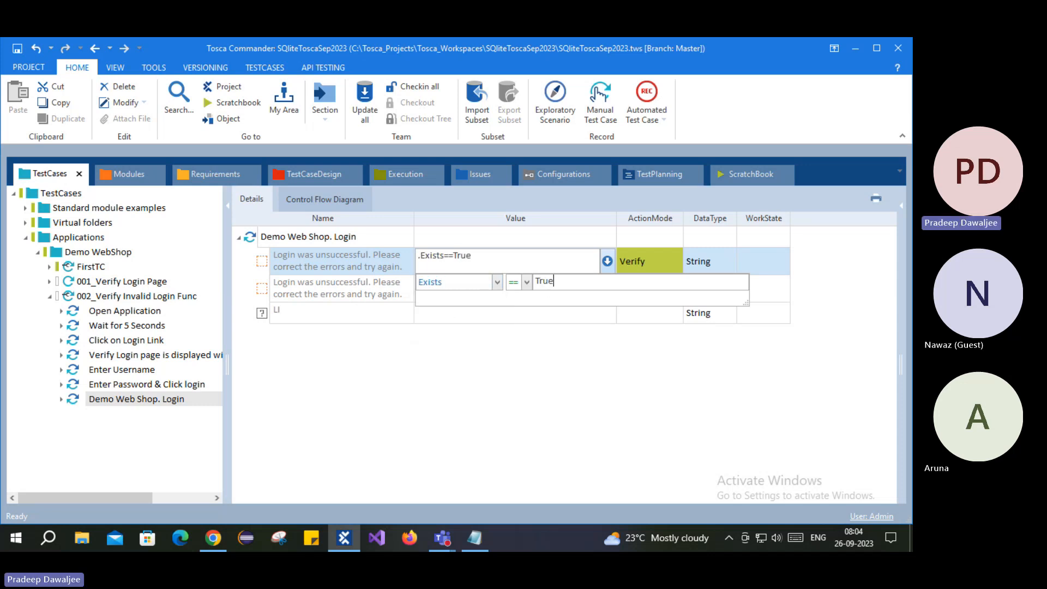
left_click(513, 398)
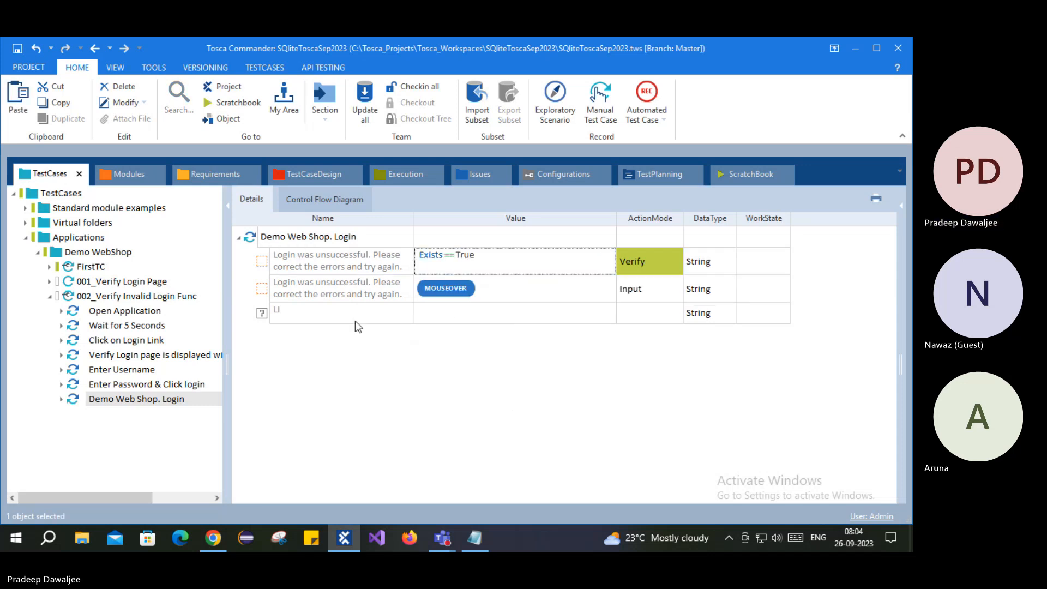
left_click(260, 264)
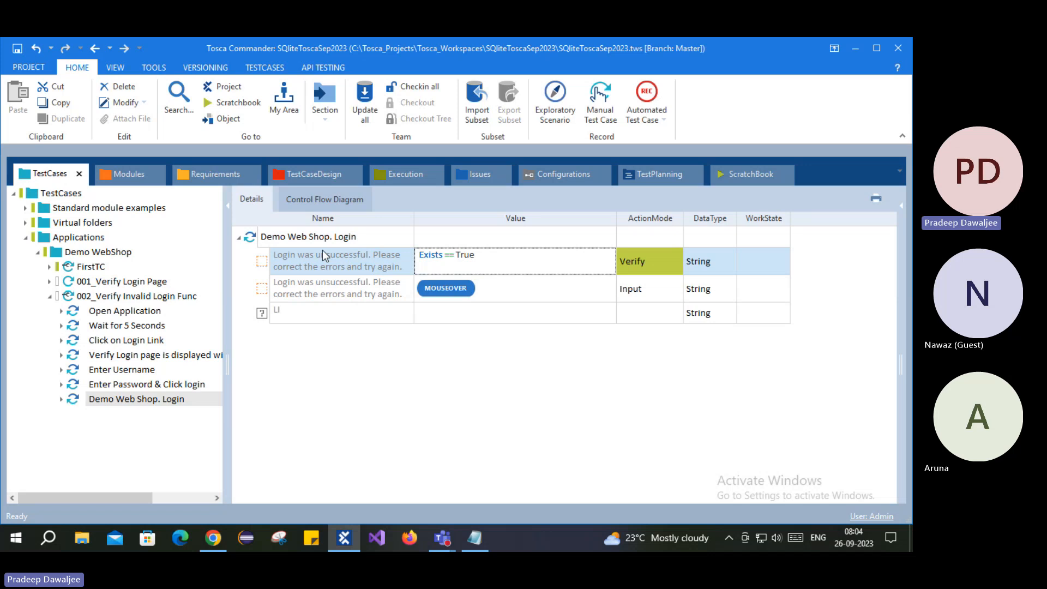
left_click(307, 285)
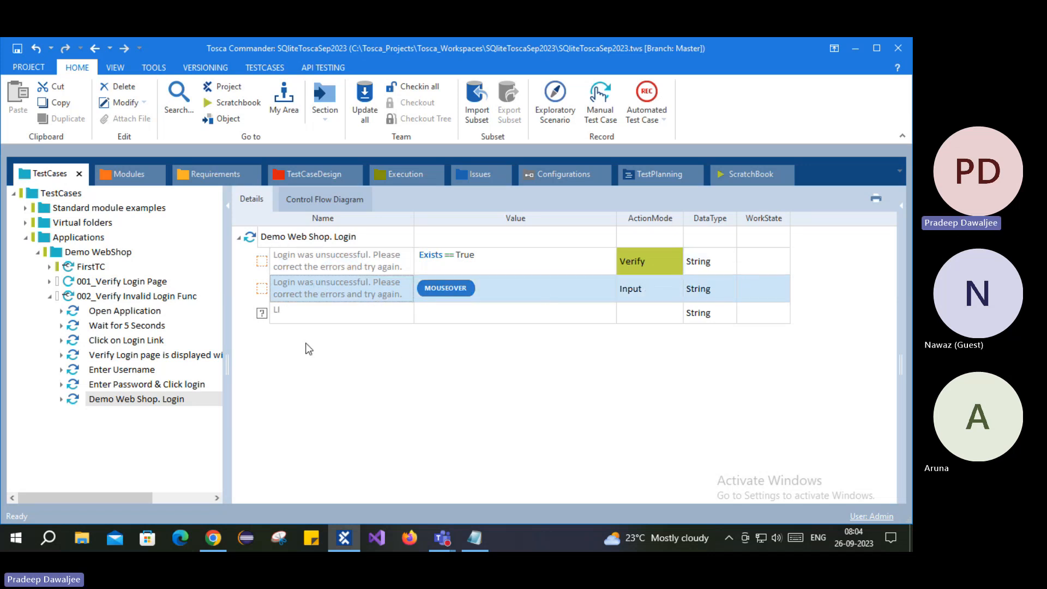
left_click(308, 238)
- Rename the Demo Web Shop. Login step to 'Verifying Error Message'
left_click(310, 238)
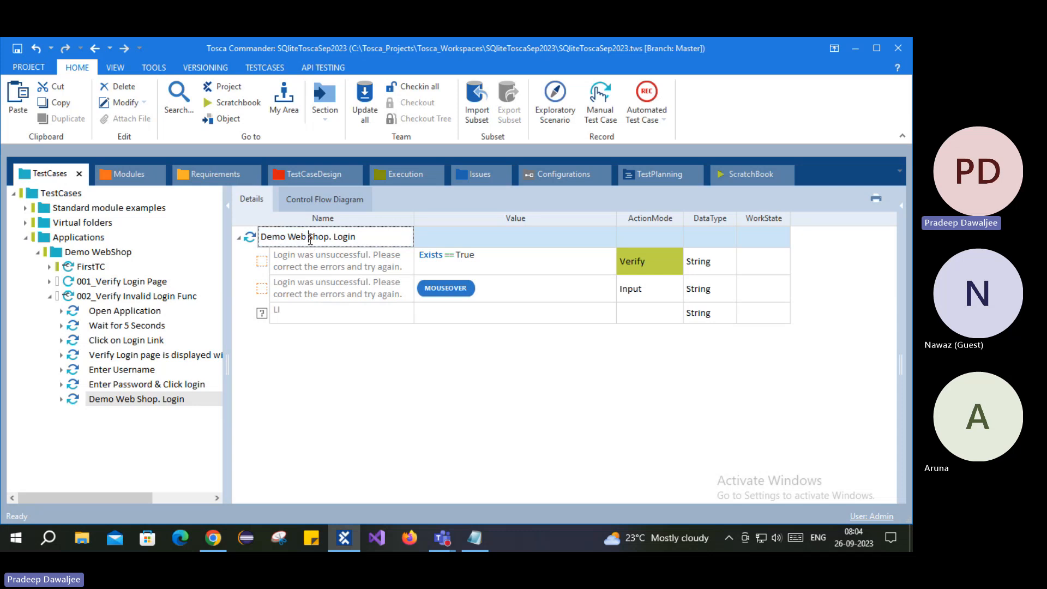
key("ctrl+a")
type("Veri")
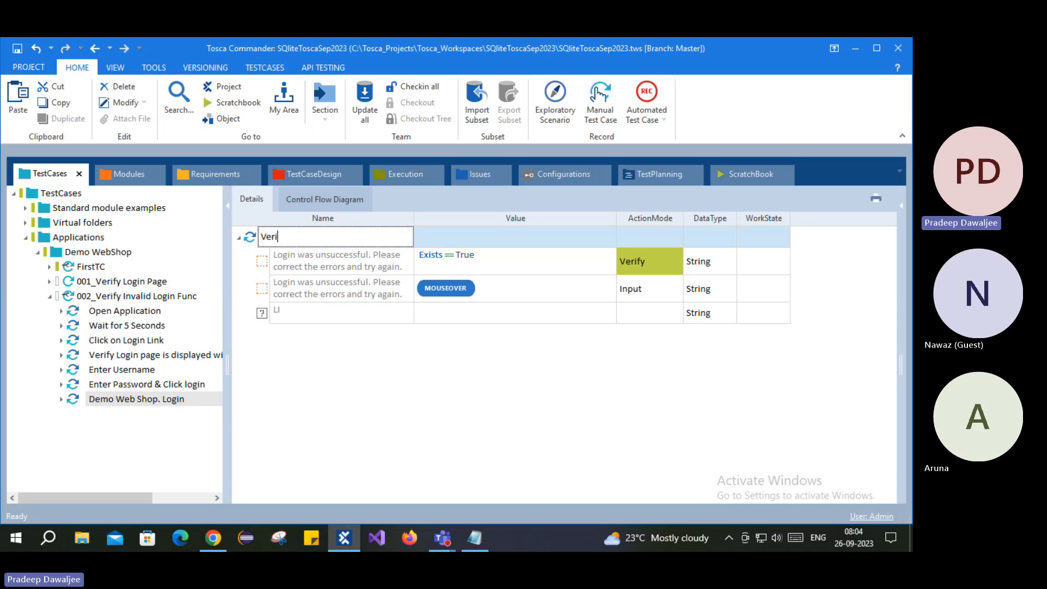
type("fying Error")
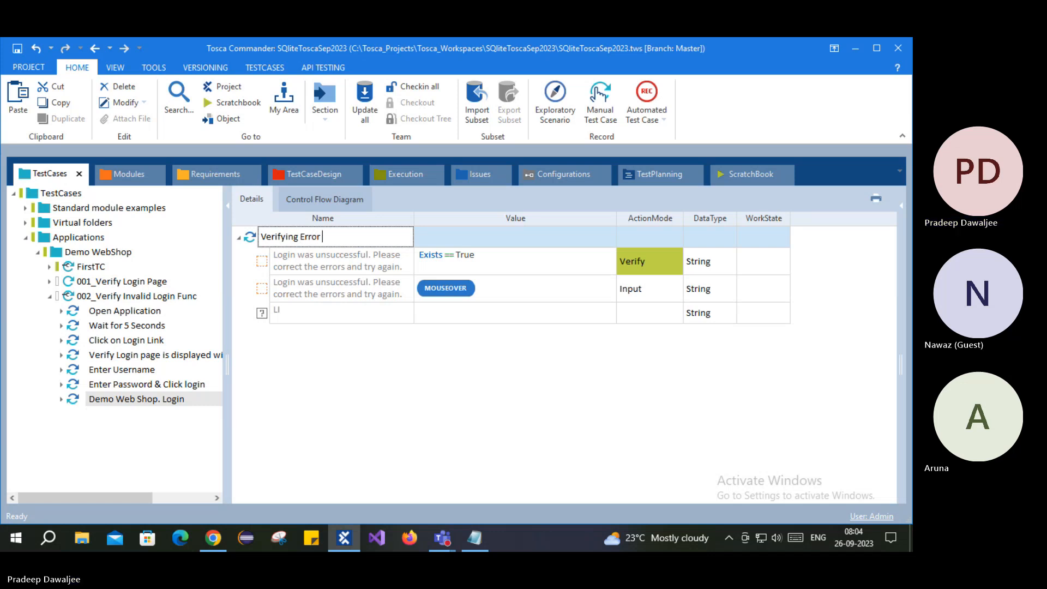
type(" Message")
key("Return")
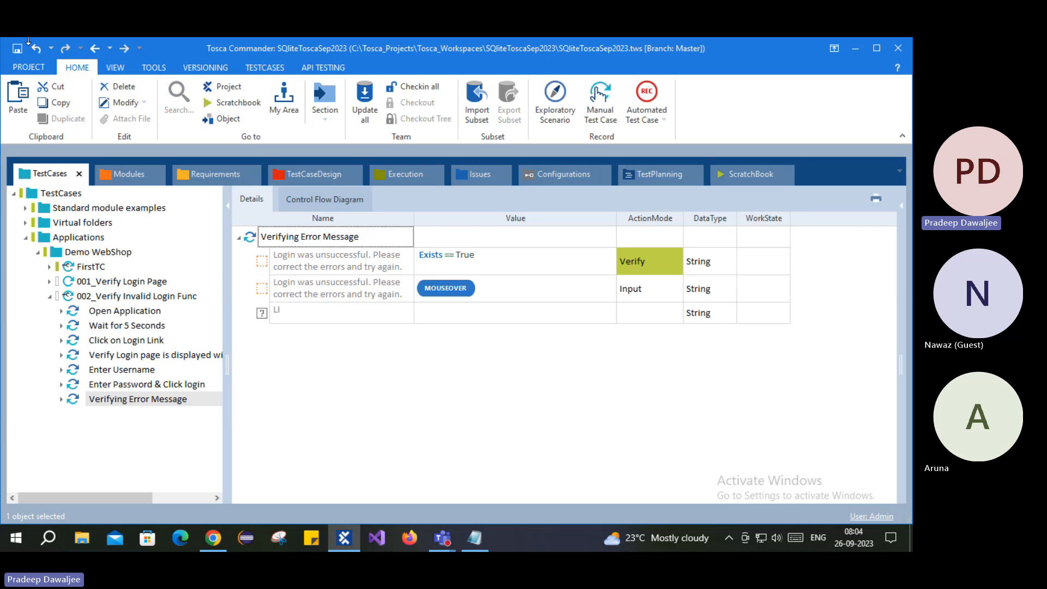
- Save the workspace and run the renamed step in ScratchBook
left_click(18, 51)
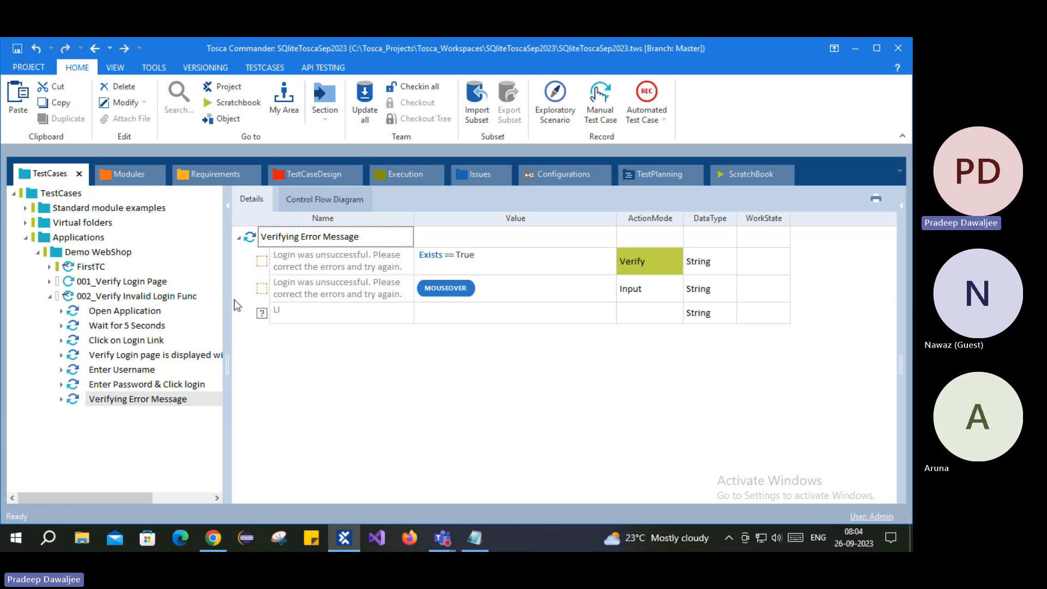
right_click(251, 235)
left_click(305, 336)
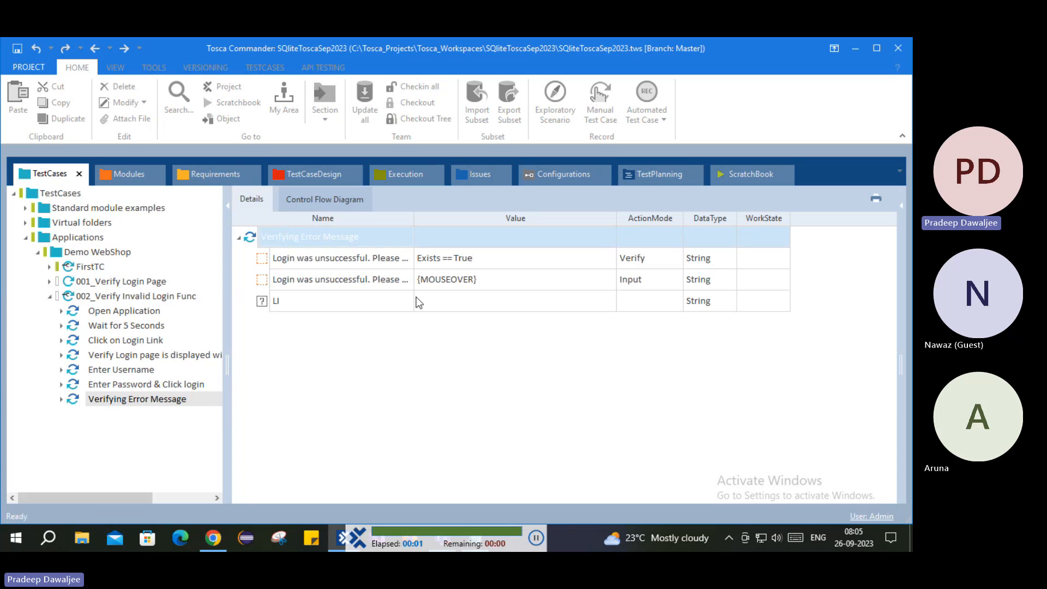
left_click(36, 260)
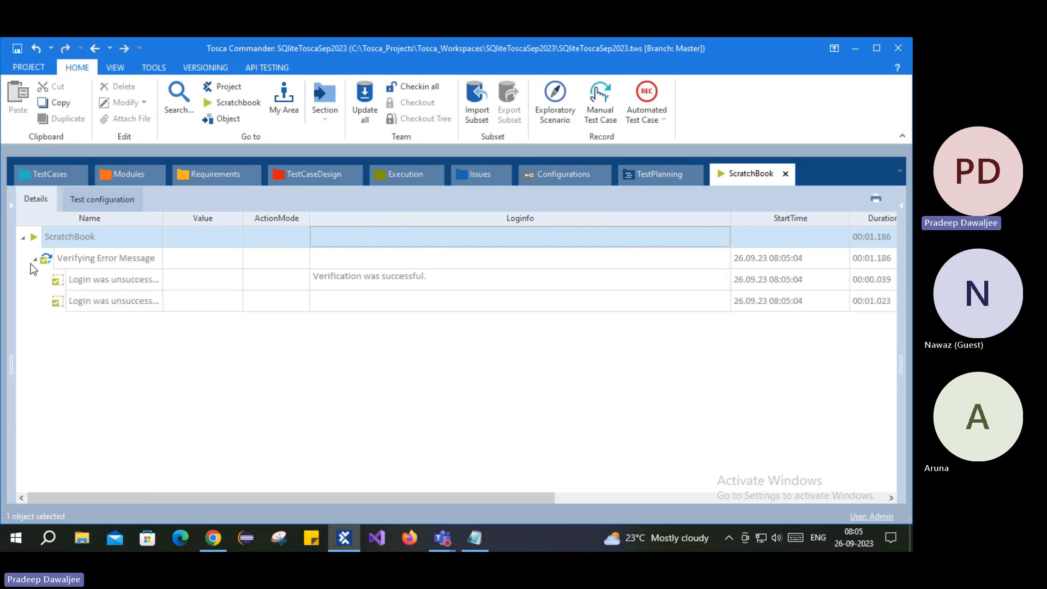
left_click(701, 285)
left_click(119, 305)
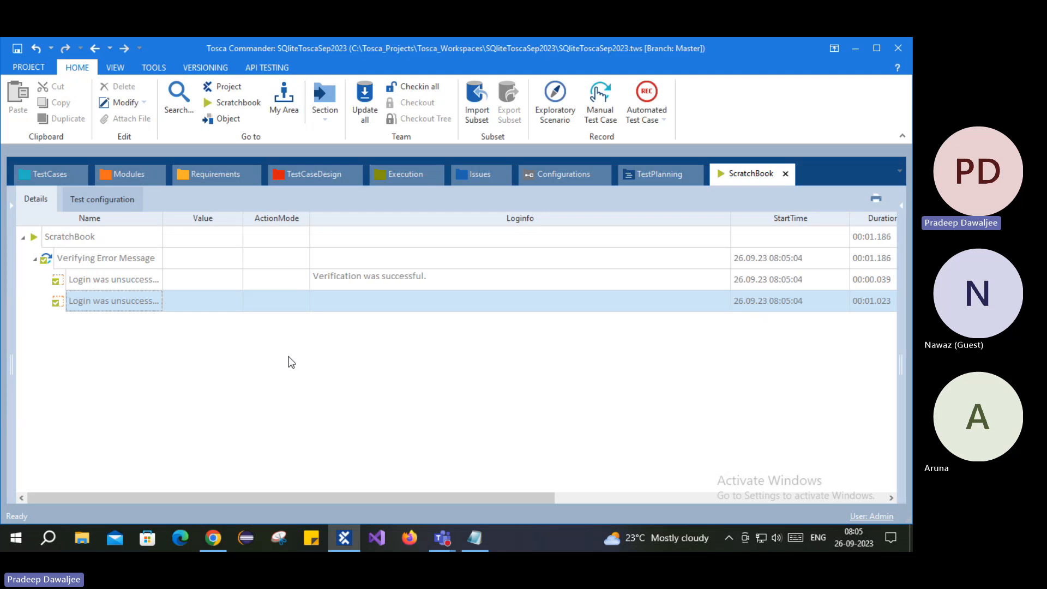
left_click(64, 176)
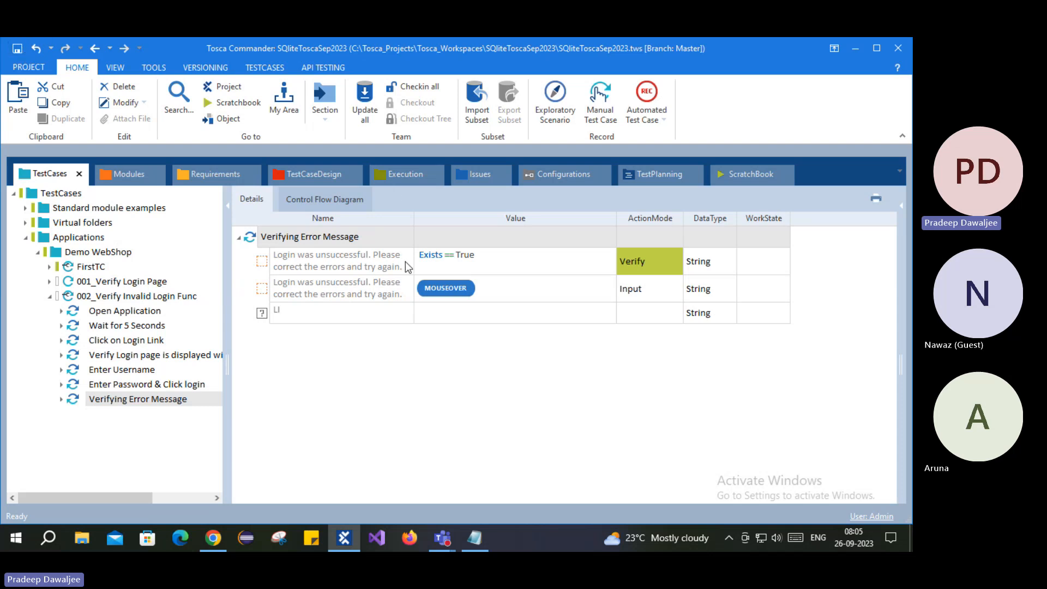
- Select the Enter Password & Click login step and inspect the error-message element in the Demo Web Shop. Login module
left_click(141, 385)
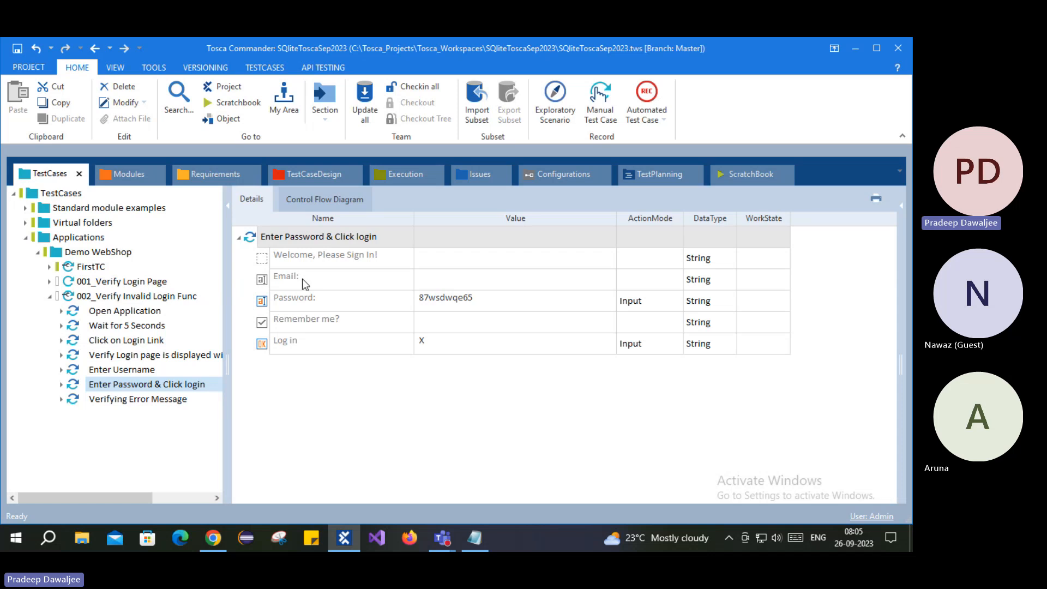
left_click(129, 174)
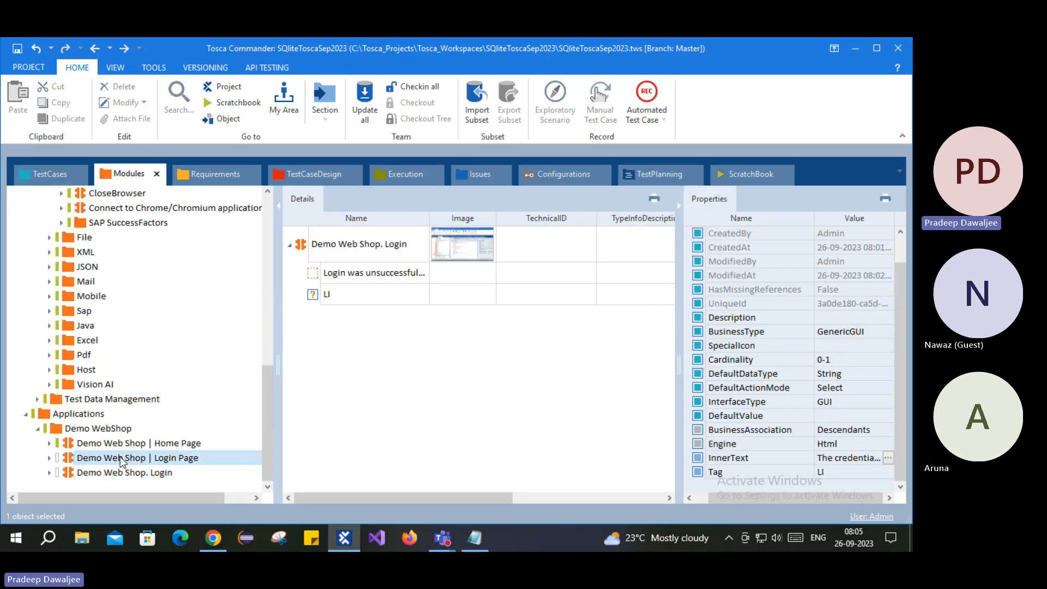
left_click(120, 471)
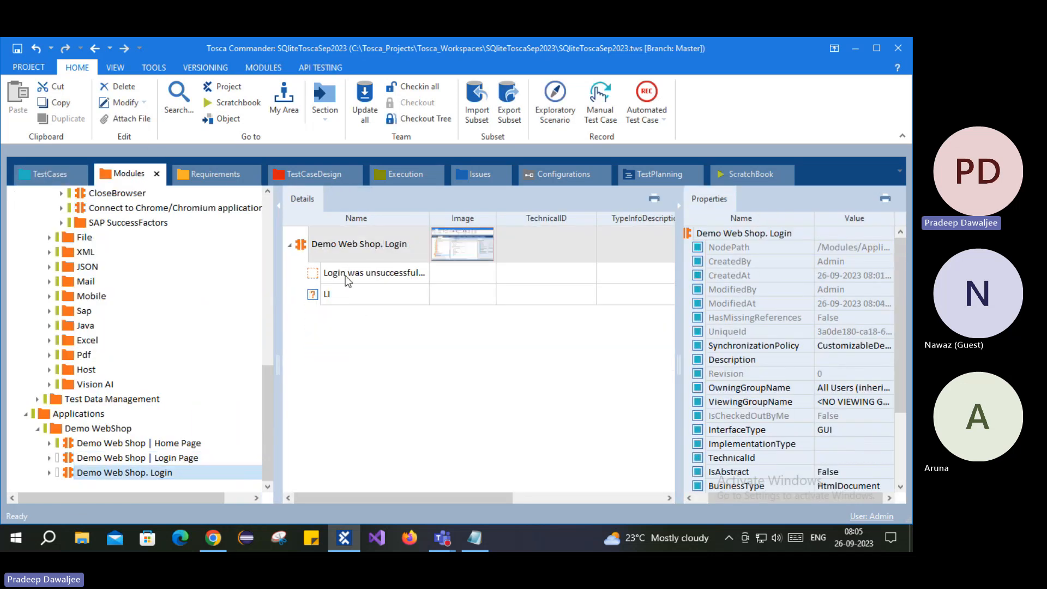
left_click(345, 274)
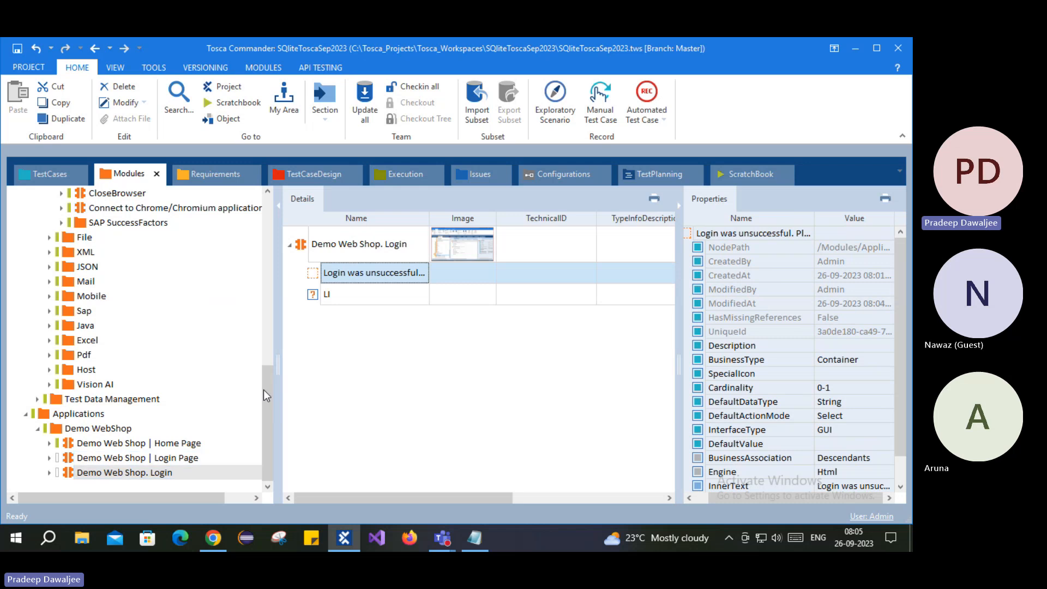
- Compare the Demo Web Shop. Login module with the Login Page controls, then return to TestCases
left_click(160, 473)
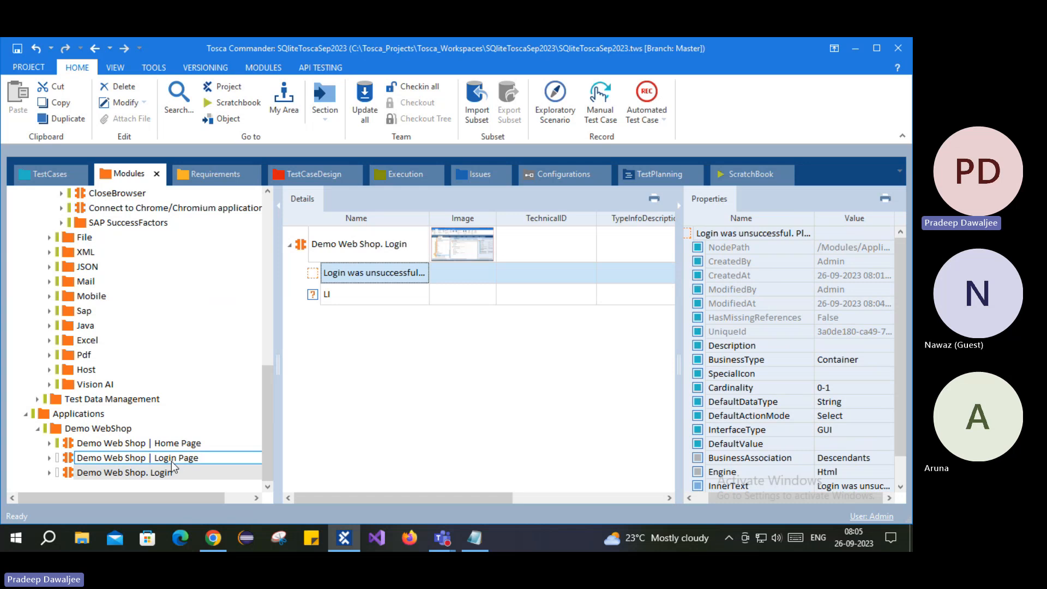
left_click(138, 458)
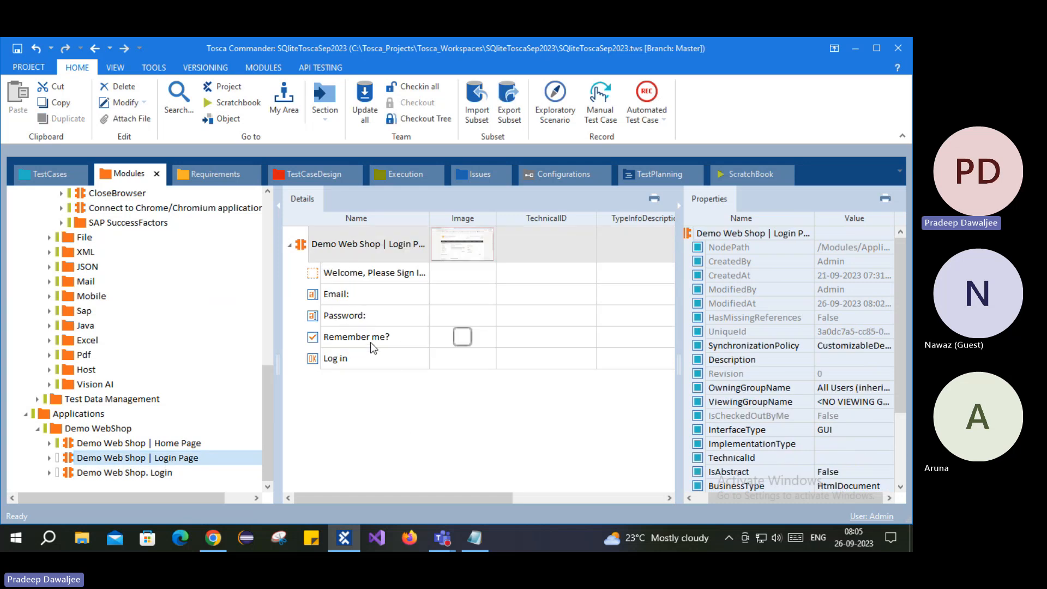
left_click(172, 472)
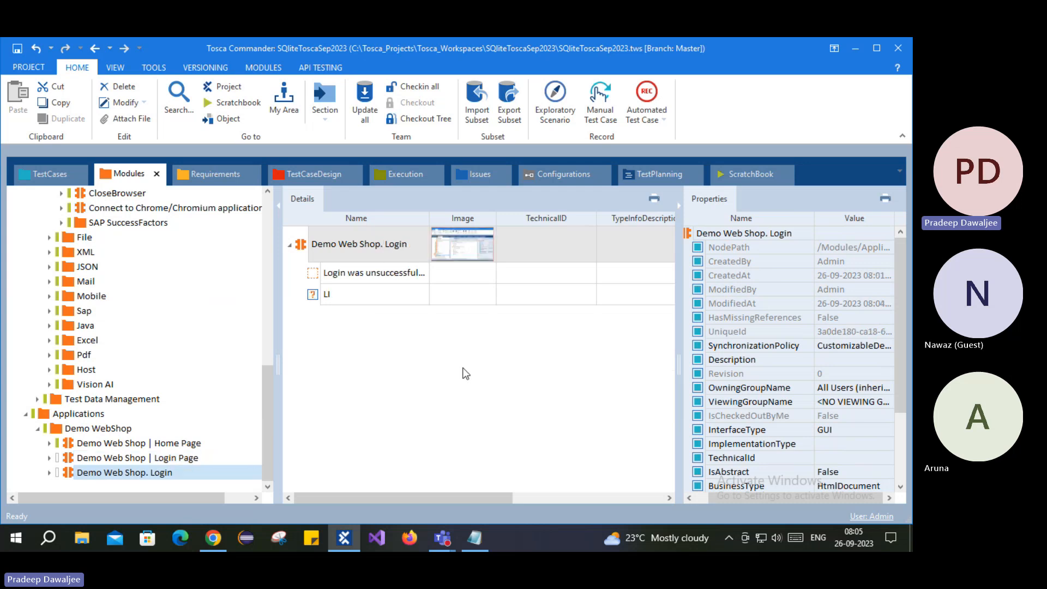
left_click(152, 460)
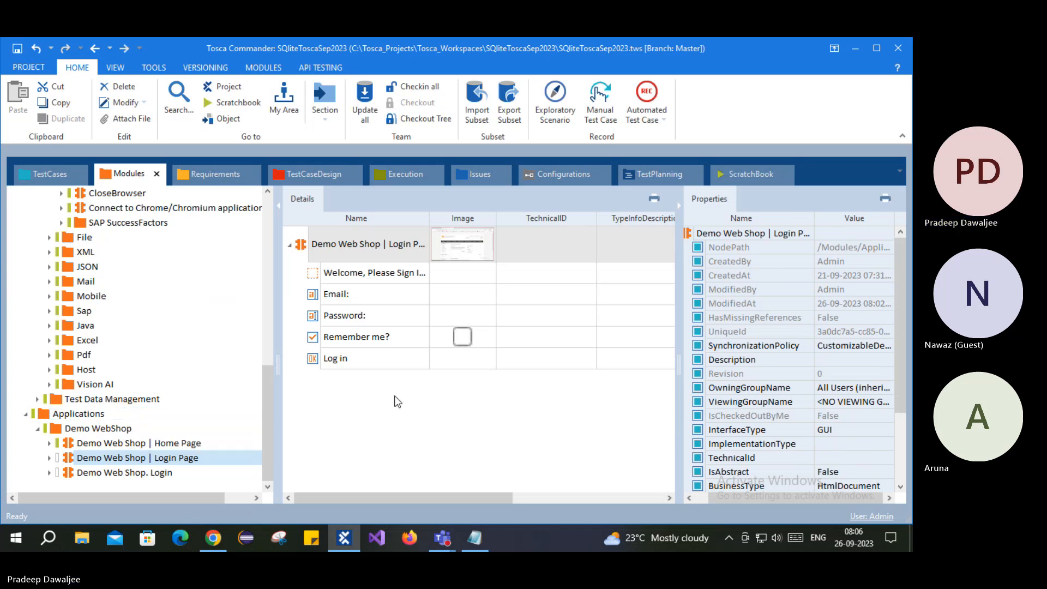
left_click(47, 173)
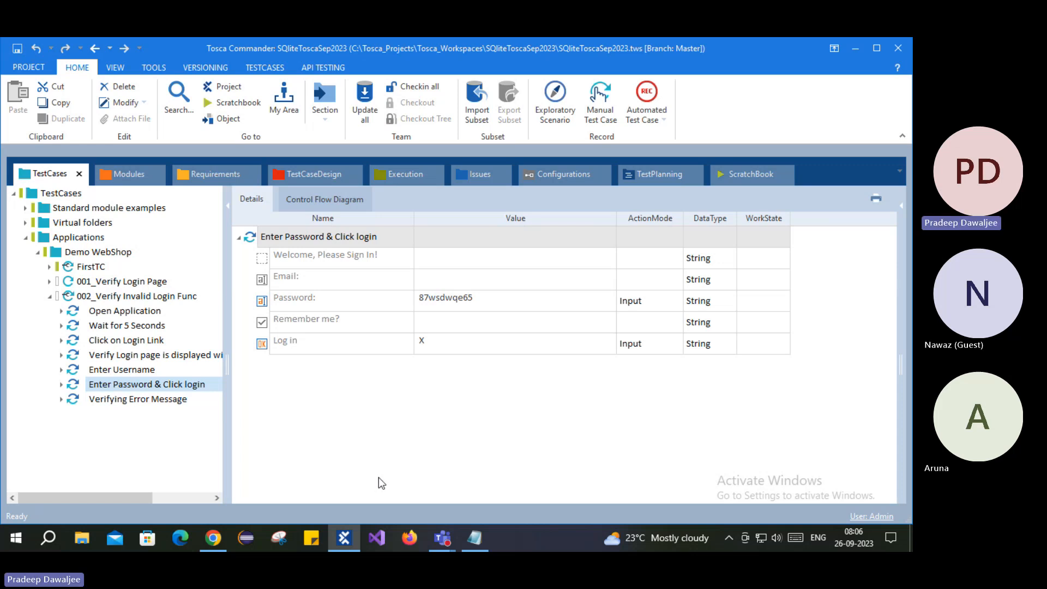
- Bring the Tosca Teams meeting window forward and end the screen share
left_click(442, 538)
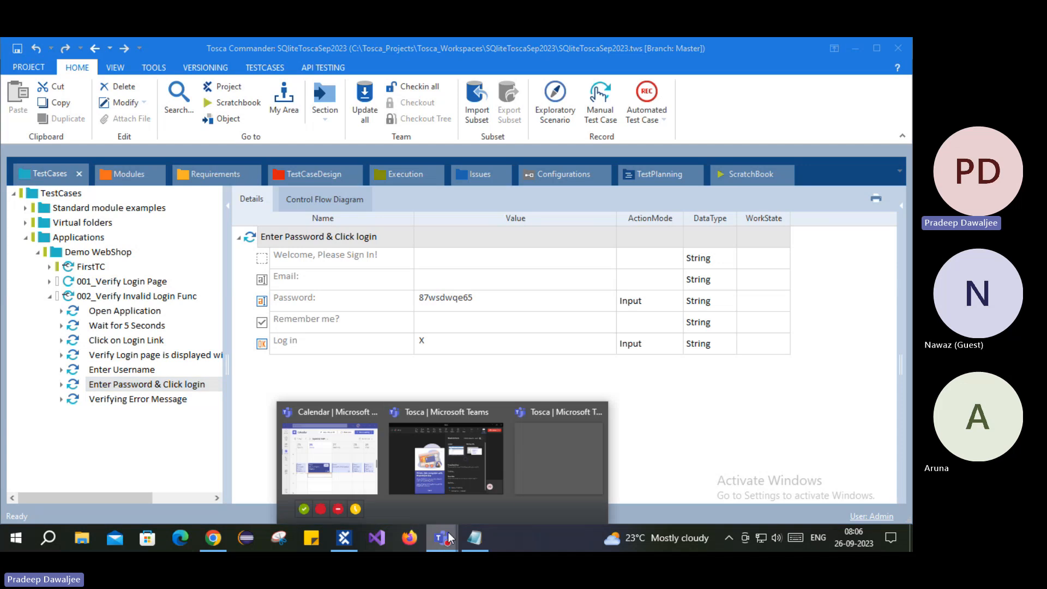
left_click(479, 455)
left_click(712, 191)
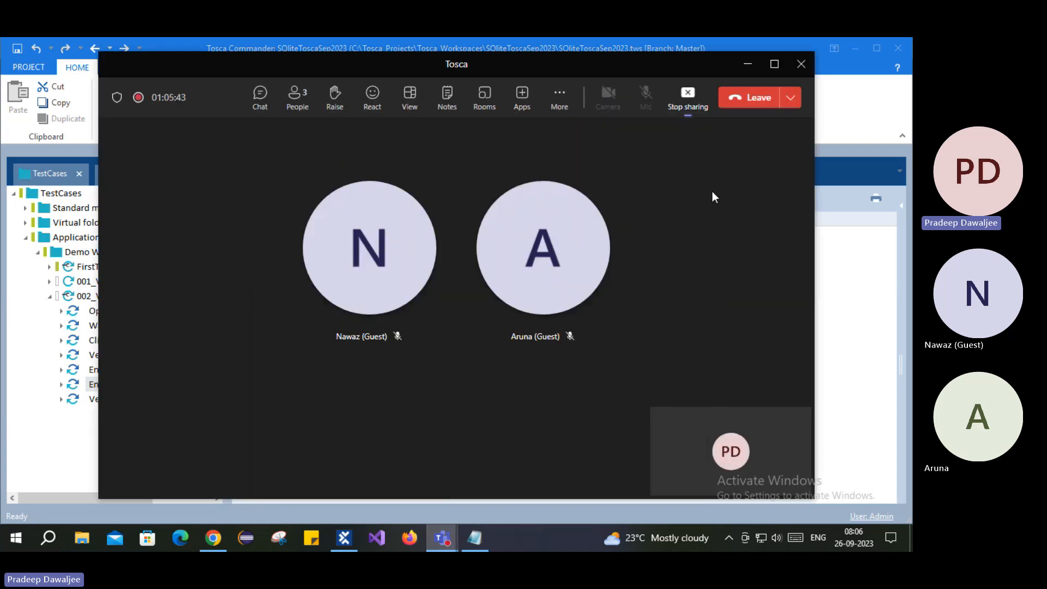
left_click(696, 104)
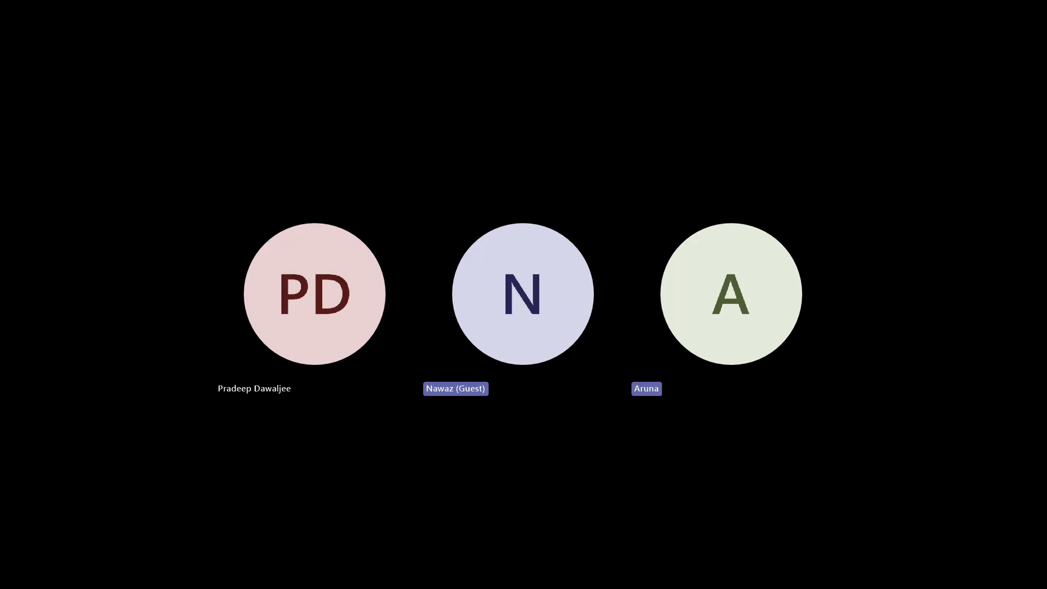